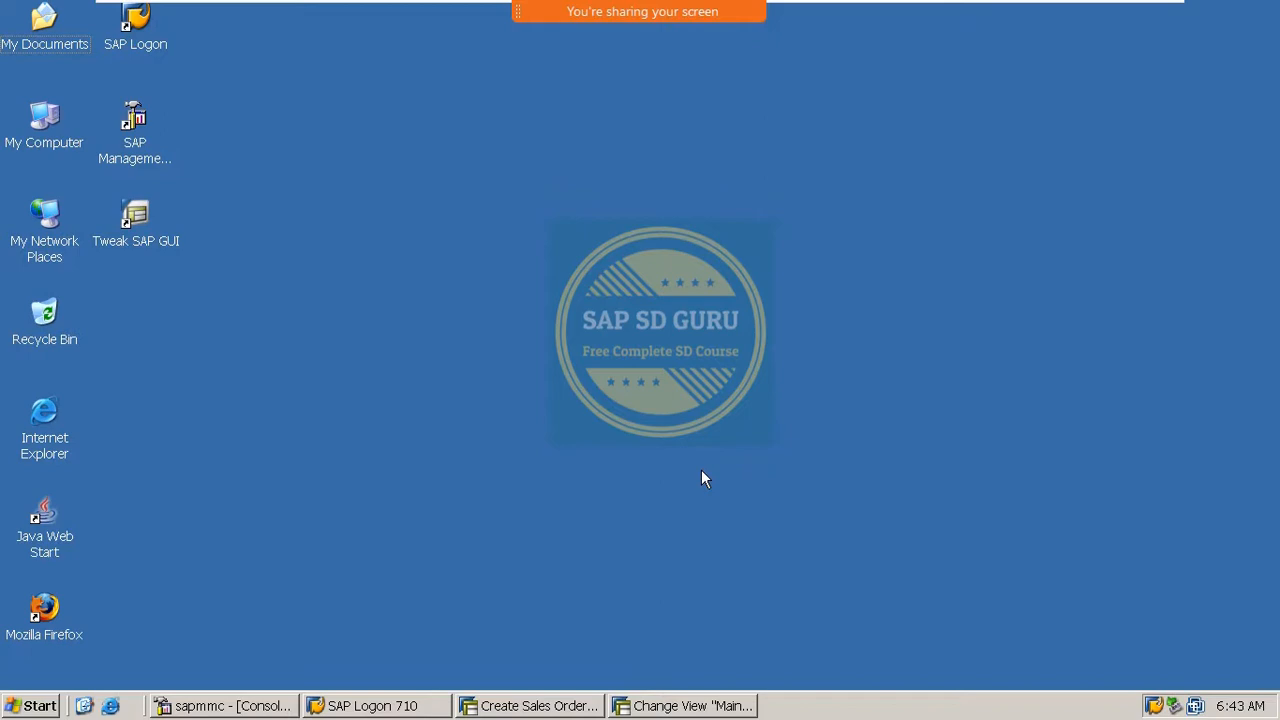
Switch to the open sales order type details of document type MOR.
{"action": "right_click", "coordinate": [689, 341]}
{"action": "left_click", "coordinate": [740, 372]}
{"action": "left_click", "coordinate": [740, 705]}
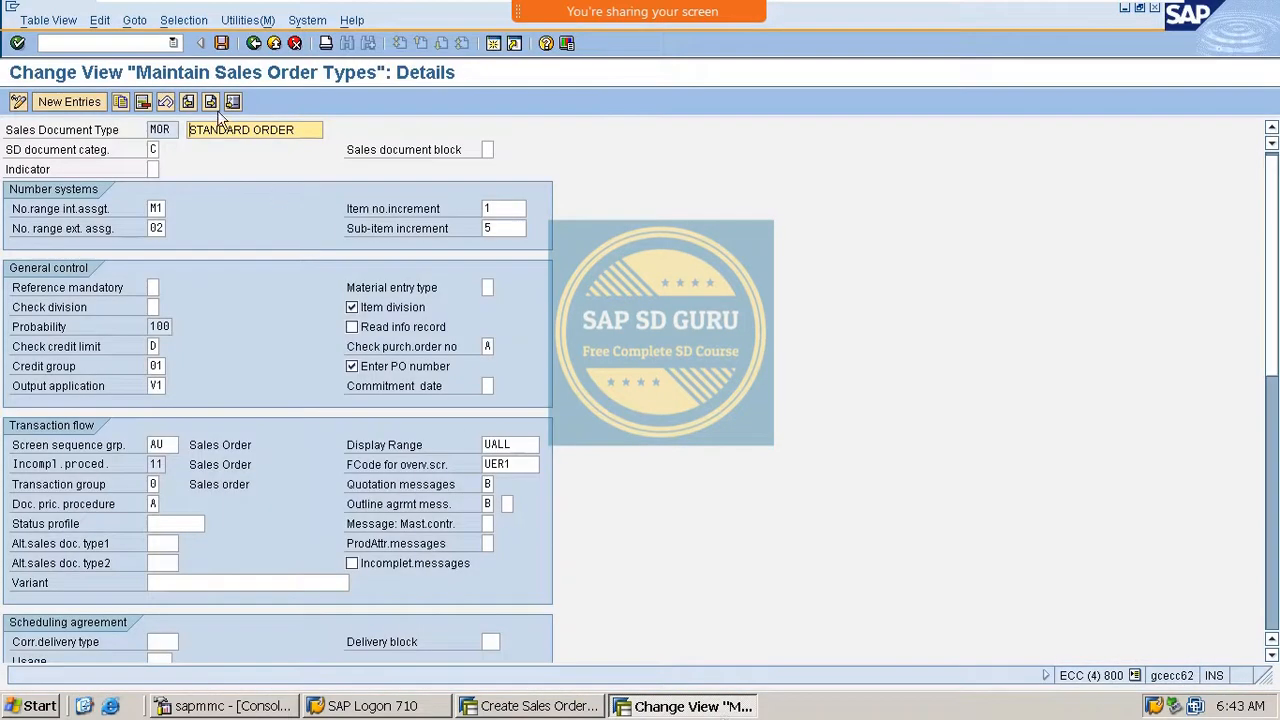
{"action": "left_click", "coordinate": [116, 44]}
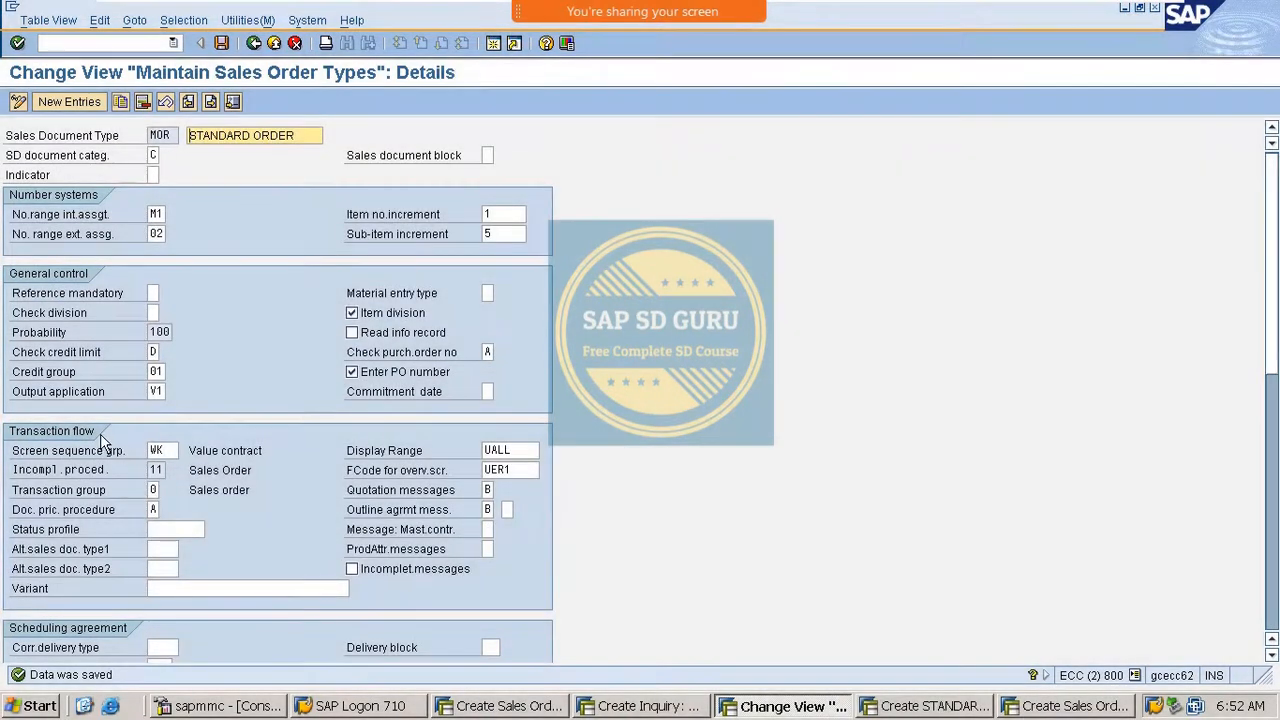
Try to set the screen sequence group of order type MOR to MOR.
{"action": "left_click", "coordinate": [57, 456]}
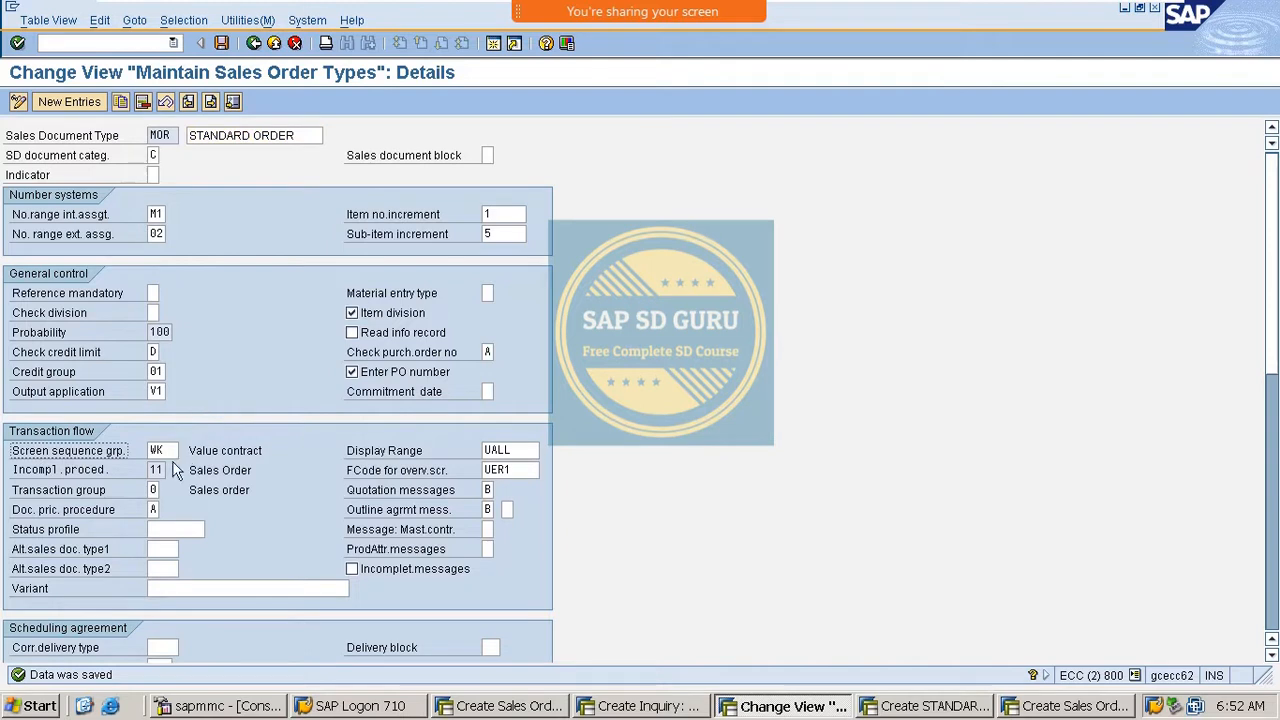
{"action": "left_click", "coordinate": [166, 451]}
{"action": "key", "text": "Up"}
{"action": "key", "text": "Return"}
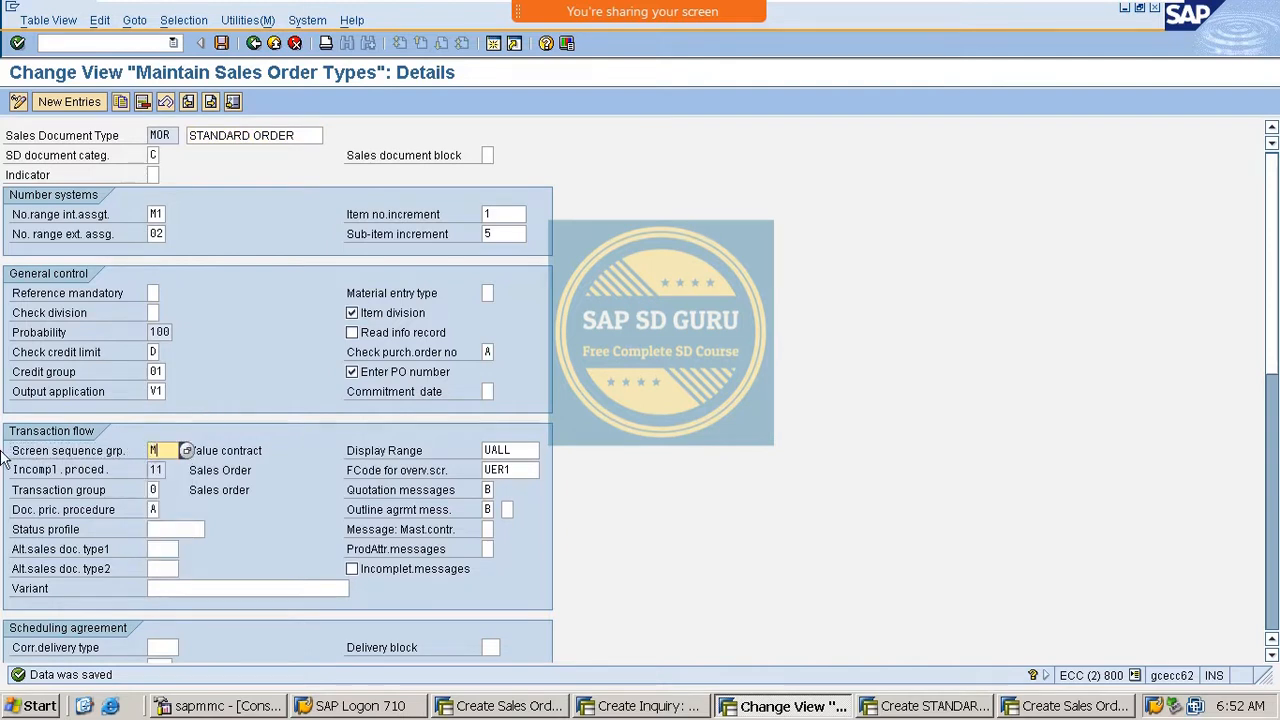
{"action": "key", "text": "Return"}
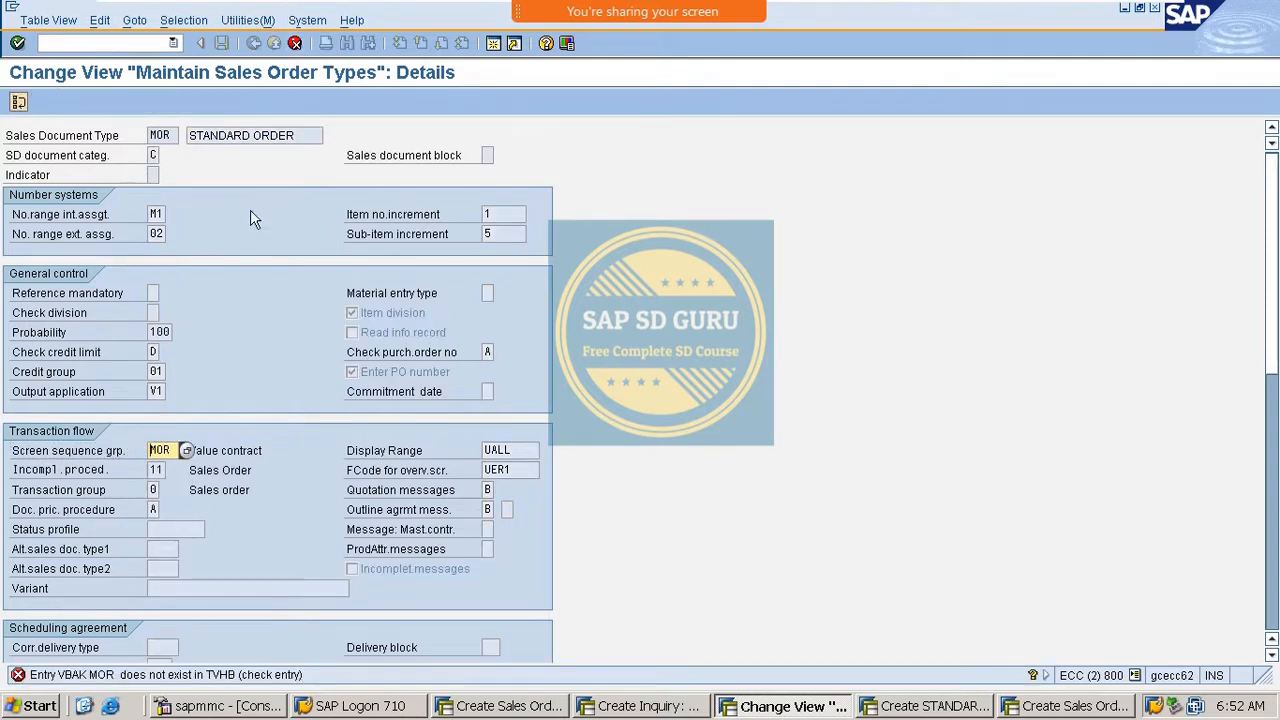
Set the screen sequence group of order type MOR to AU (Sales Order) from the value list and save.
{"action": "left_click", "coordinate": [163, 449]}
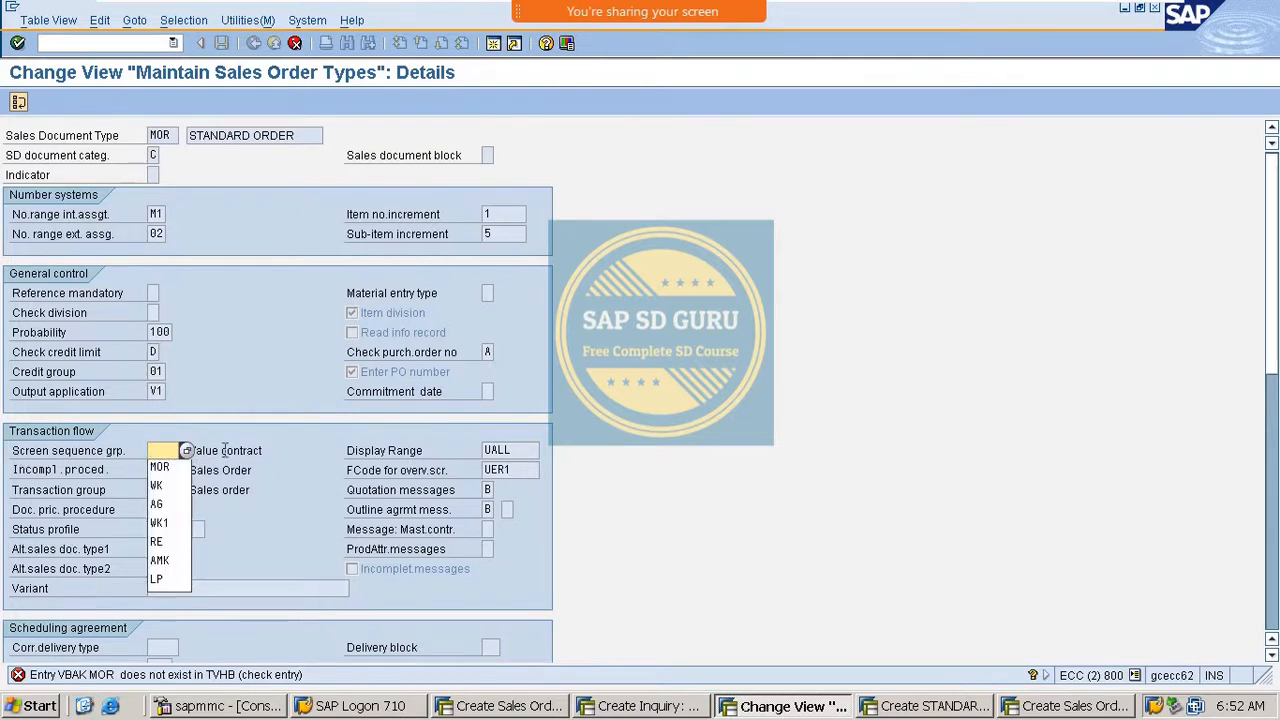
{"action": "left_click", "coordinate": [190, 451]}
{"action": "left_click", "coordinate": [183, 451]}
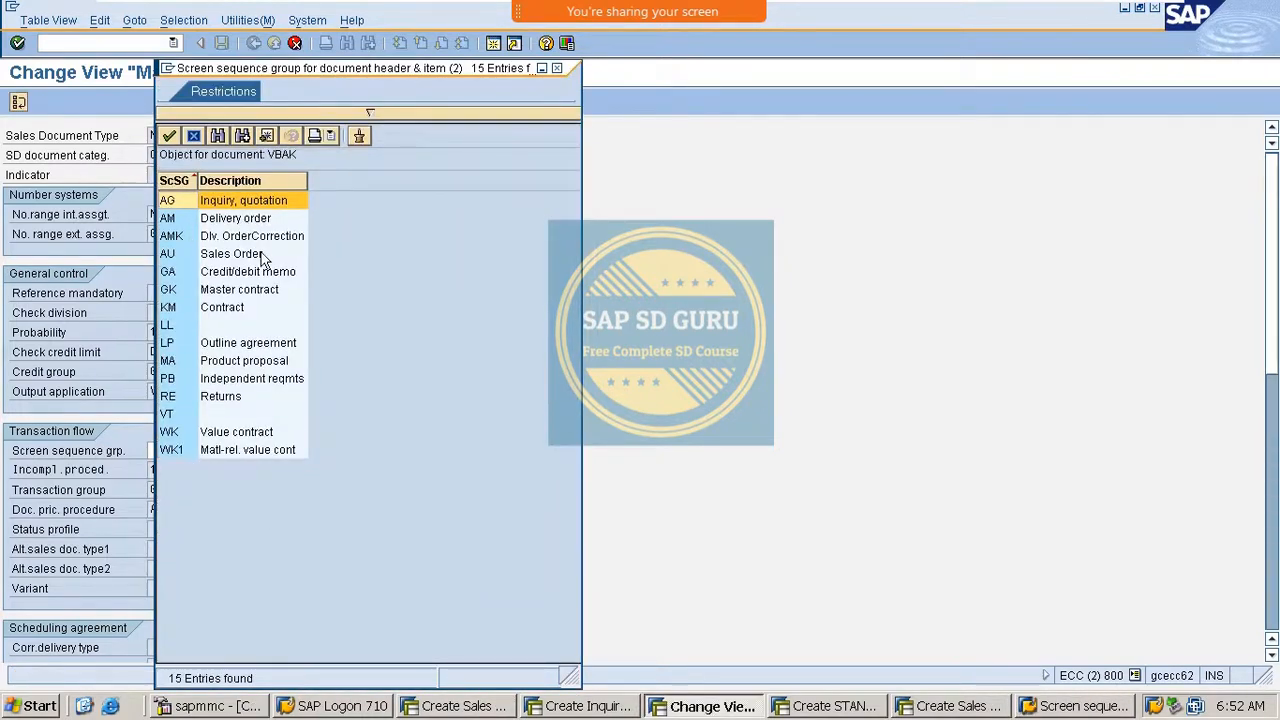
{"action": "double_click", "coordinate": [256, 256]}
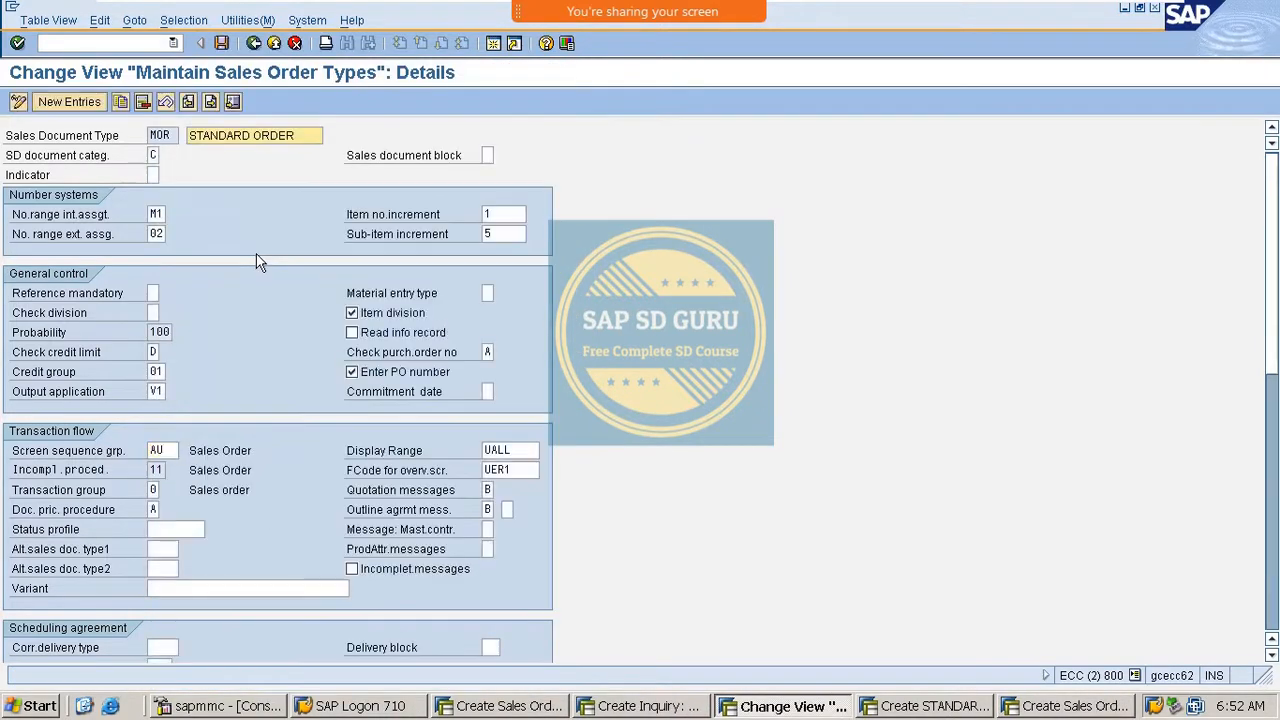
{"action": "key", "text": "ctrl+s"}
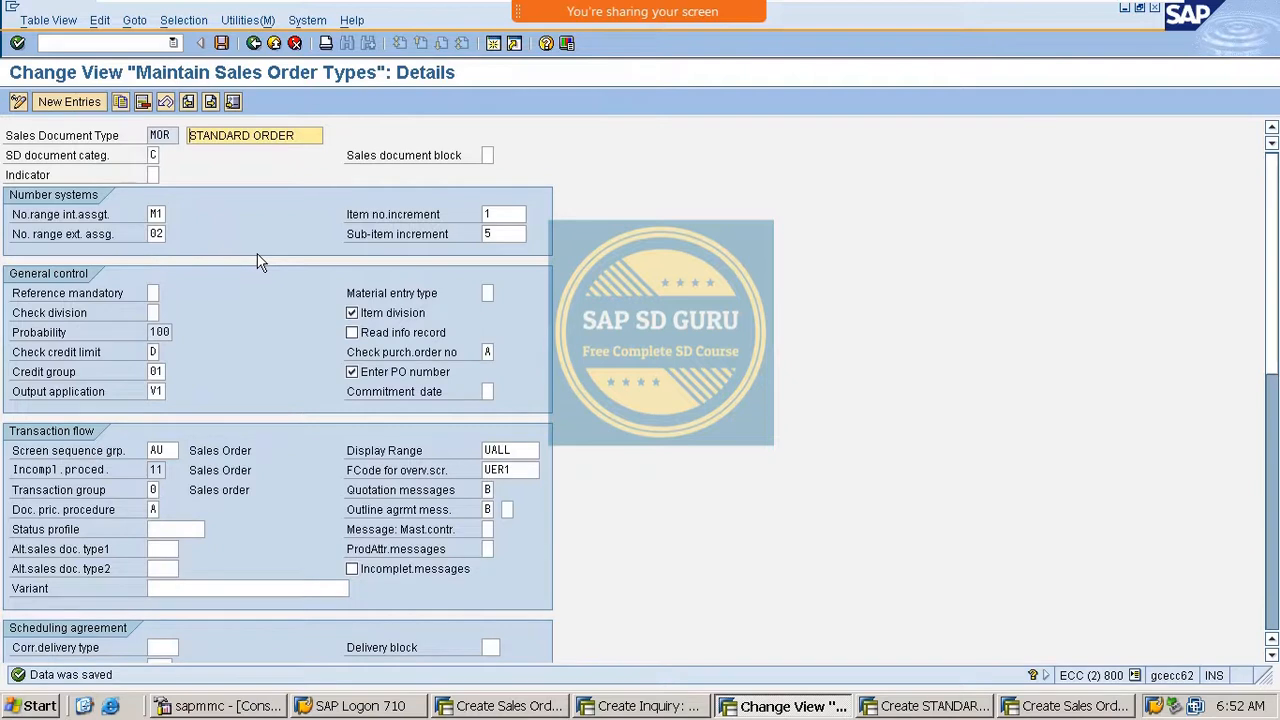
Restart sales order creation with /nva01 in the open standard order session and display the overview of a new MOR order.
{"action": "double_click", "coordinate": [171, 452]}
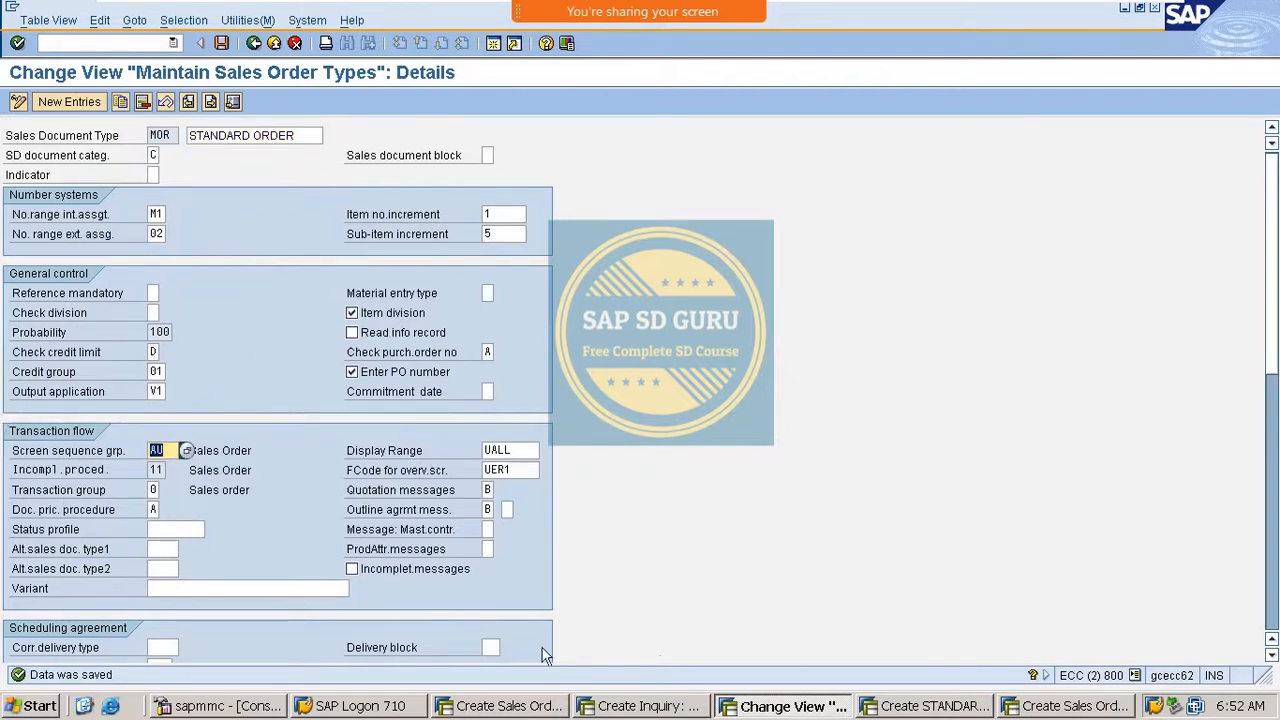
{"action": "left_click", "coordinate": [971, 708]}
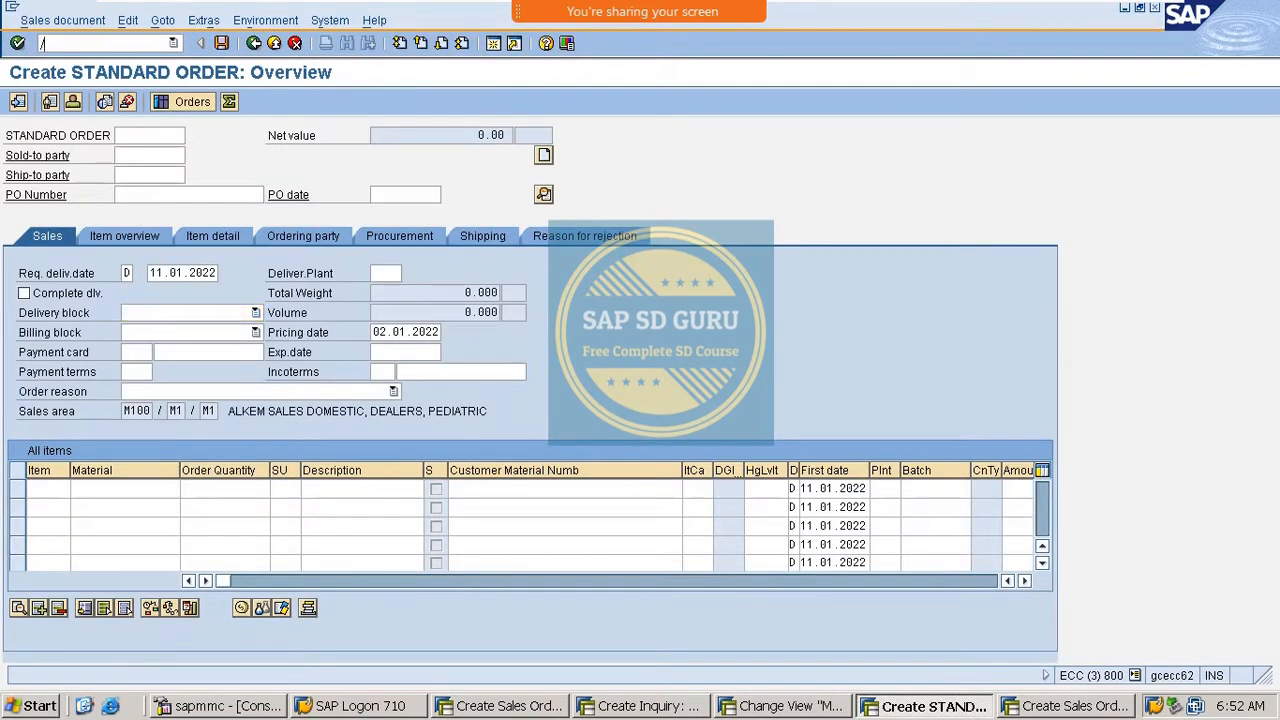
{"action": "type", "text": "/nva01"}
{"action": "key", "text": "Return"}
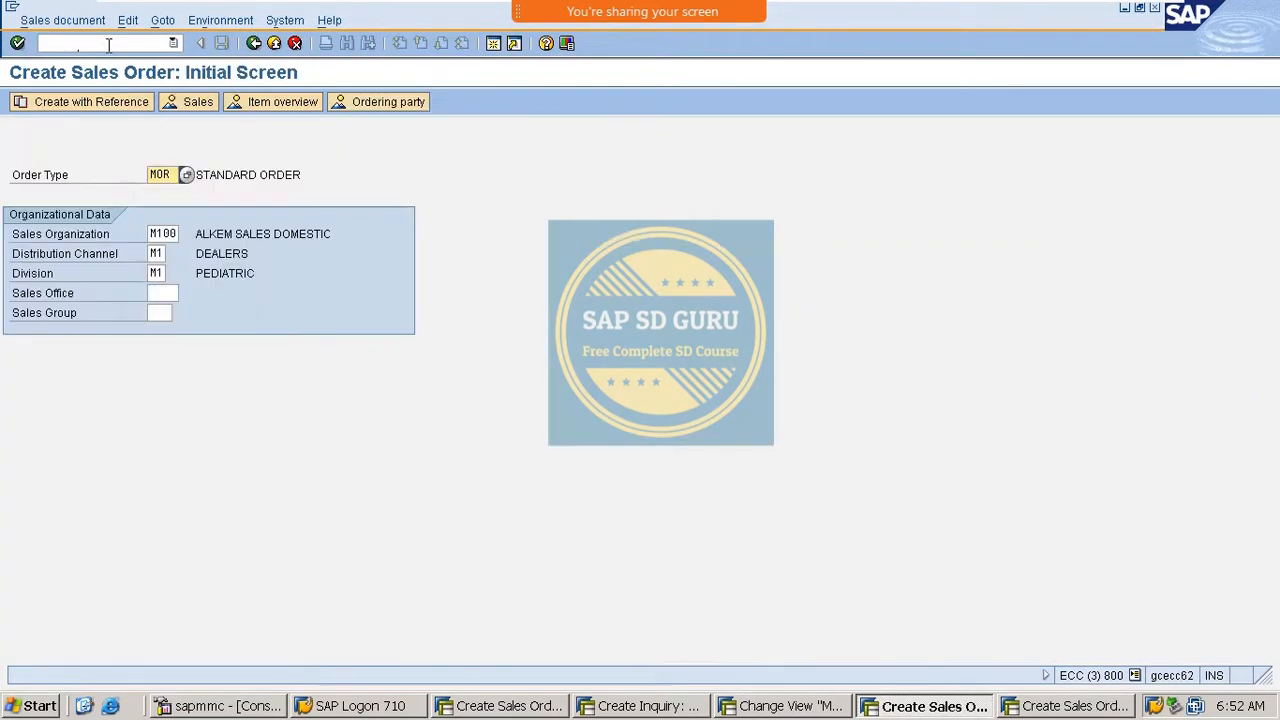
{"action": "key", "text": "Return"}
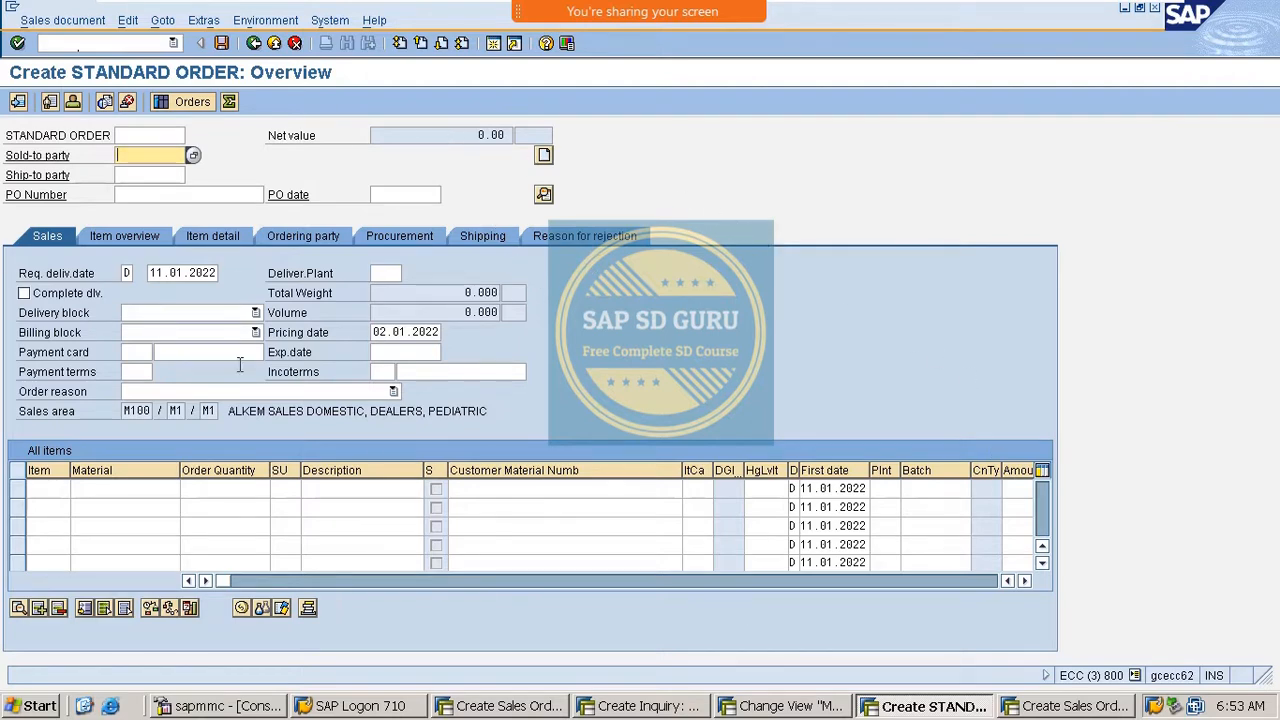
Change the MOR order type's screen sequence group to WK (Value contract) and save.
{"action": "key", "text": "alt+Tab"}
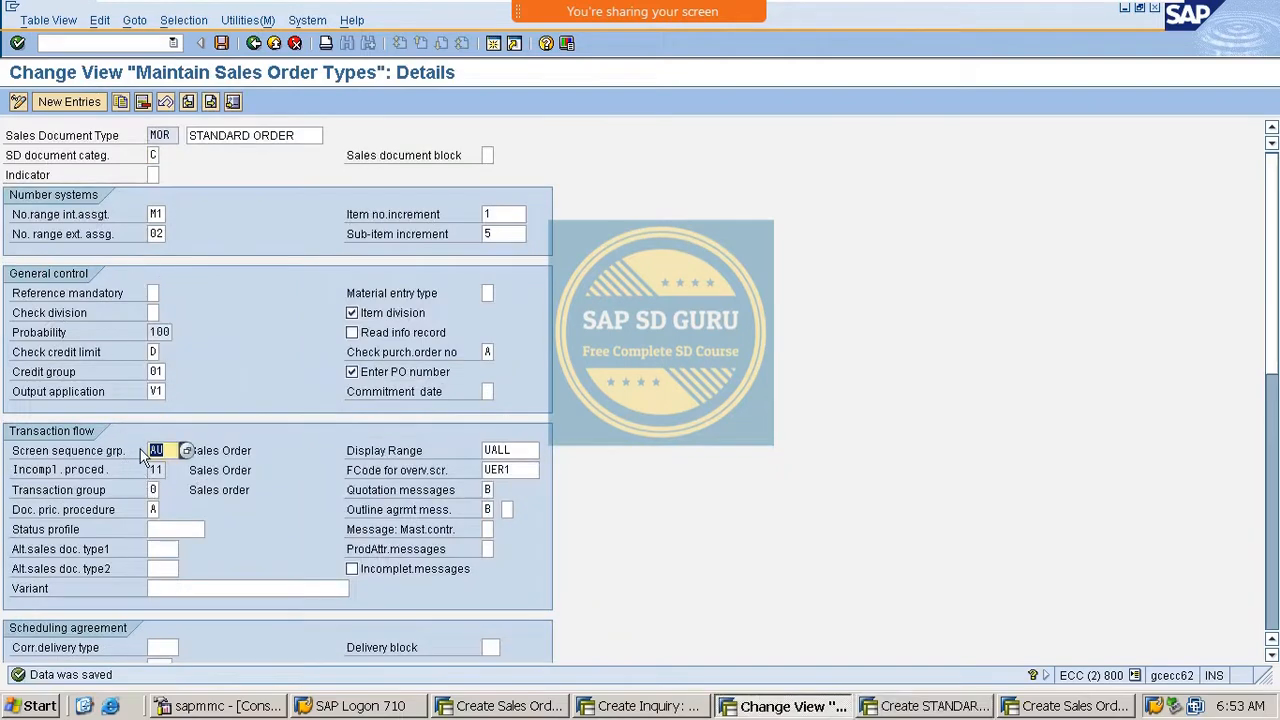
{"action": "left_click", "coordinate": [186, 451]}
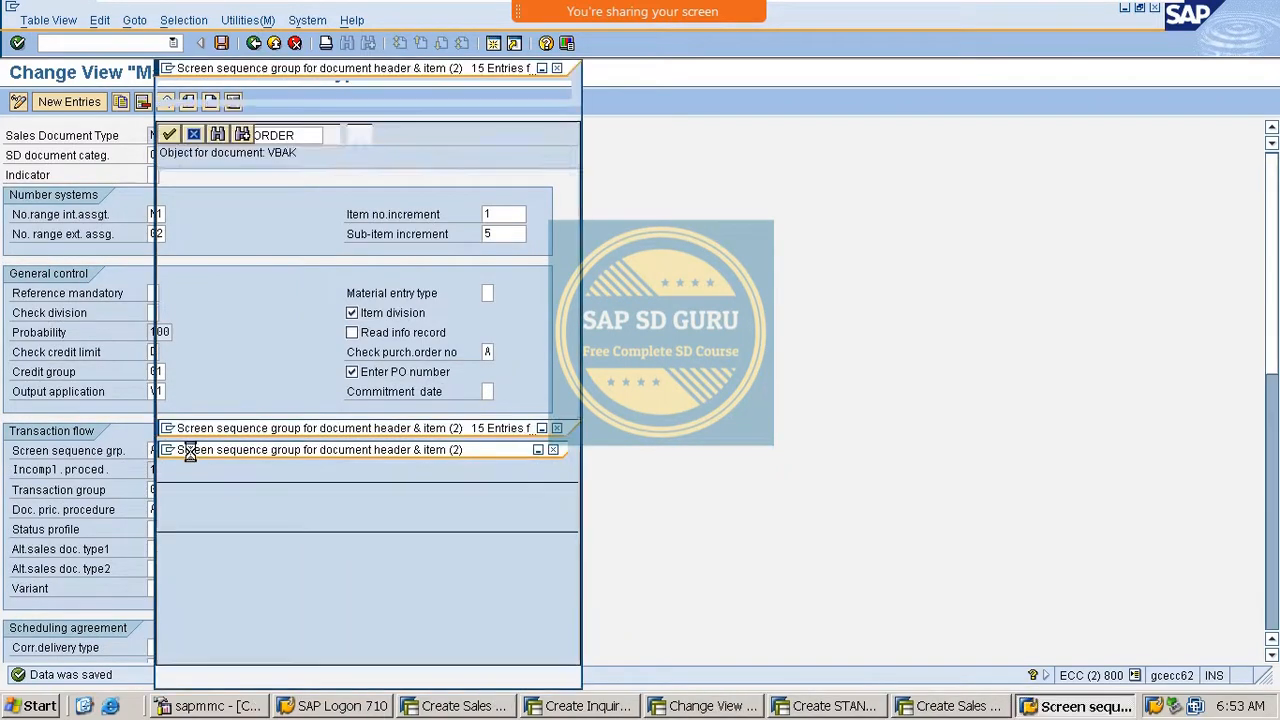
{"action": "double_click", "coordinate": [241, 434]}
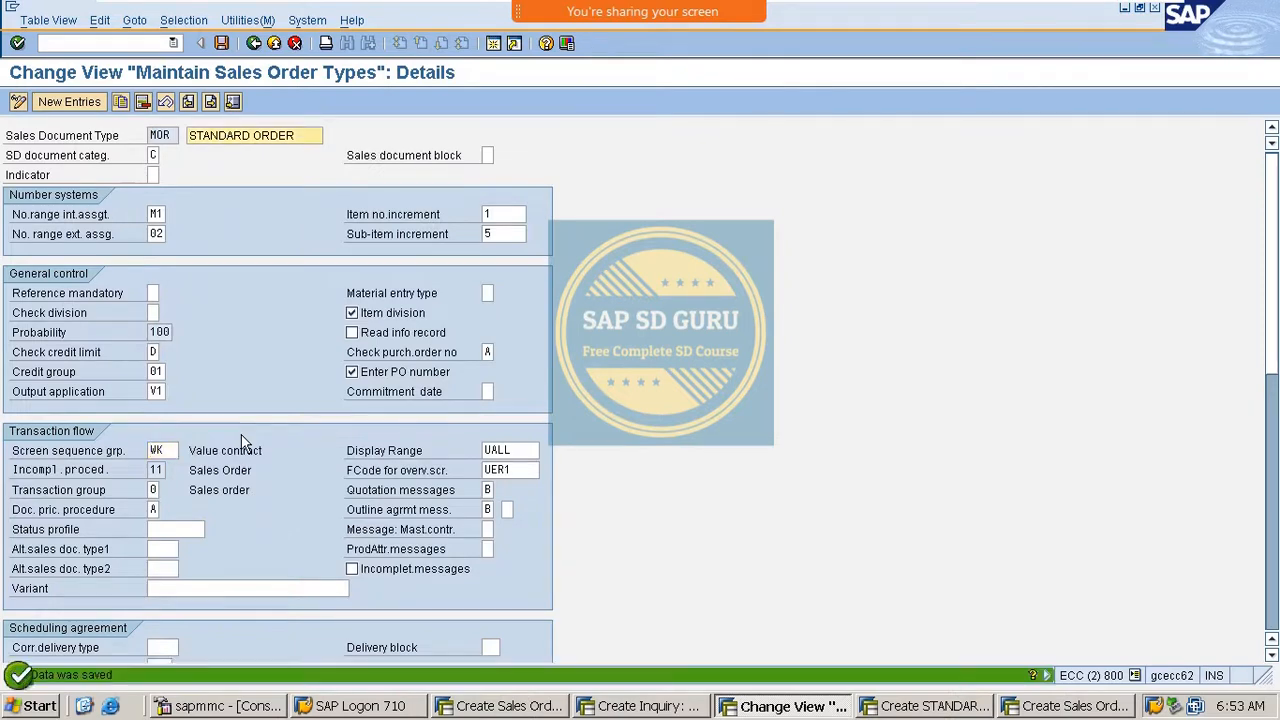
Close the current order session with /i and open a fresh MOR standard order with /nva01 in the other sales order session.
{"action": "key", "text": "alt+Tab"}
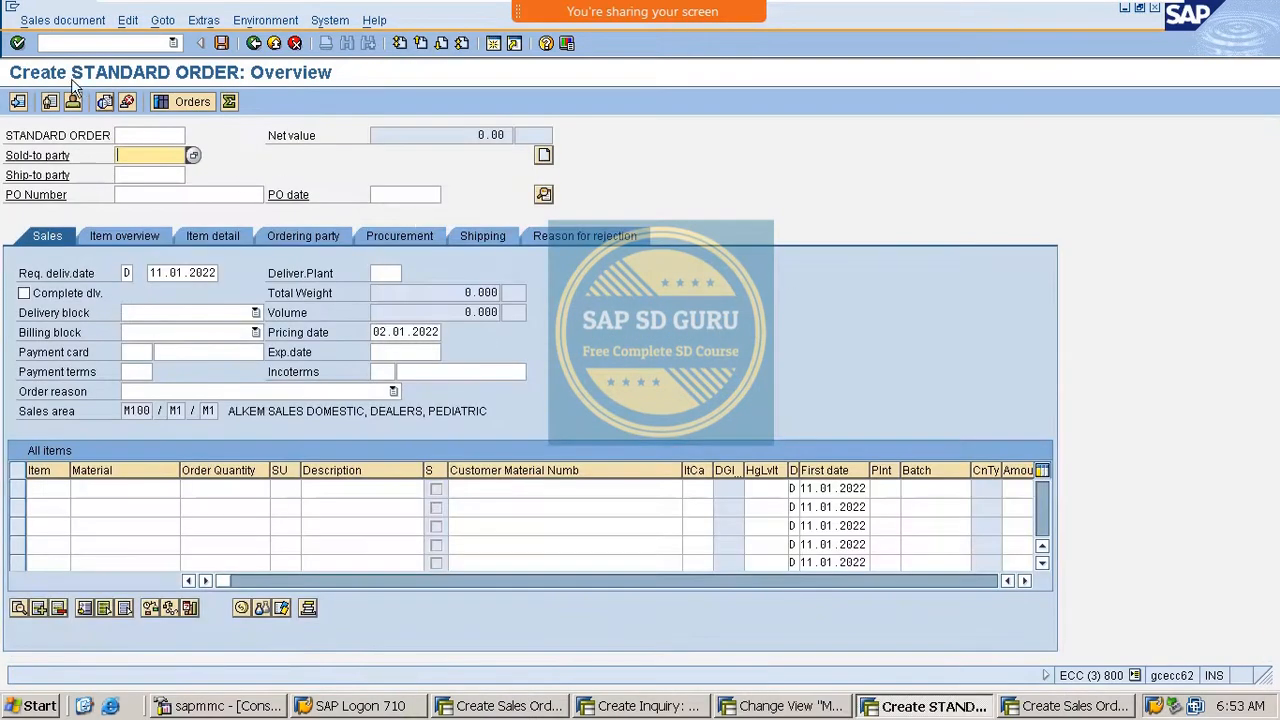
{"action": "type", "text": "/i"}
{"action": "key", "text": "Return"}
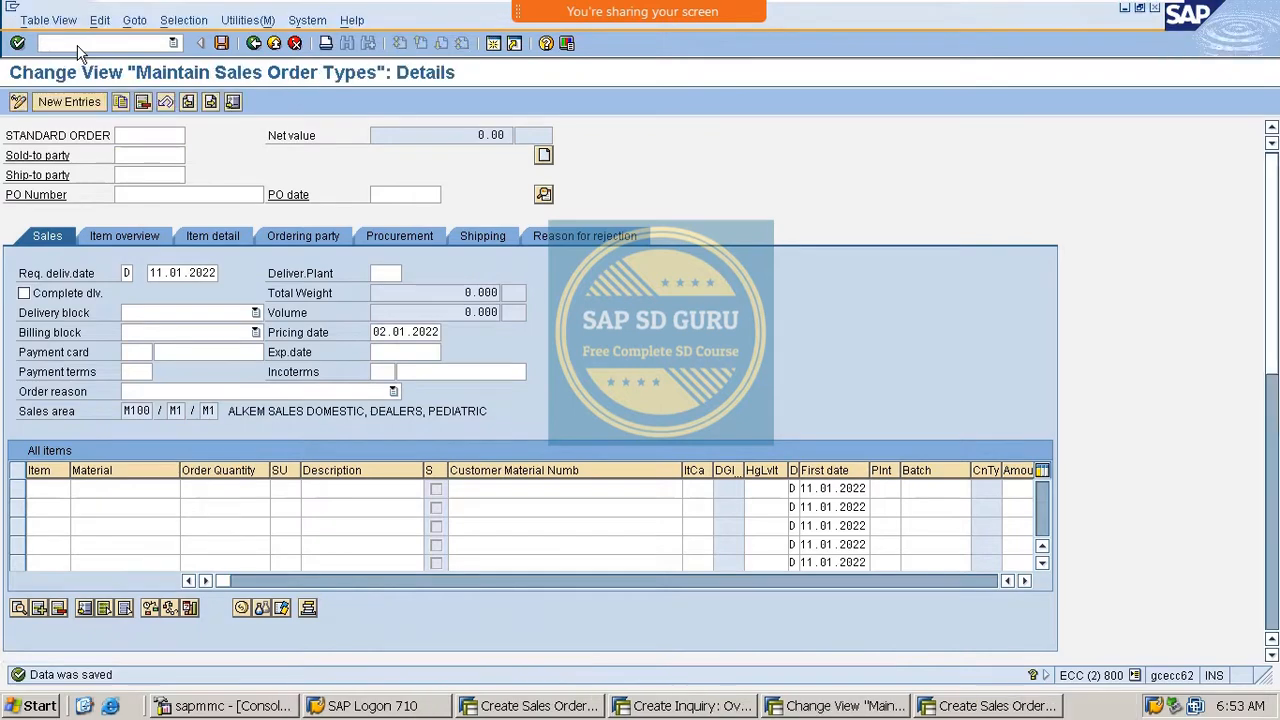
{"action": "left_click", "coordinate": [1025, 704]}
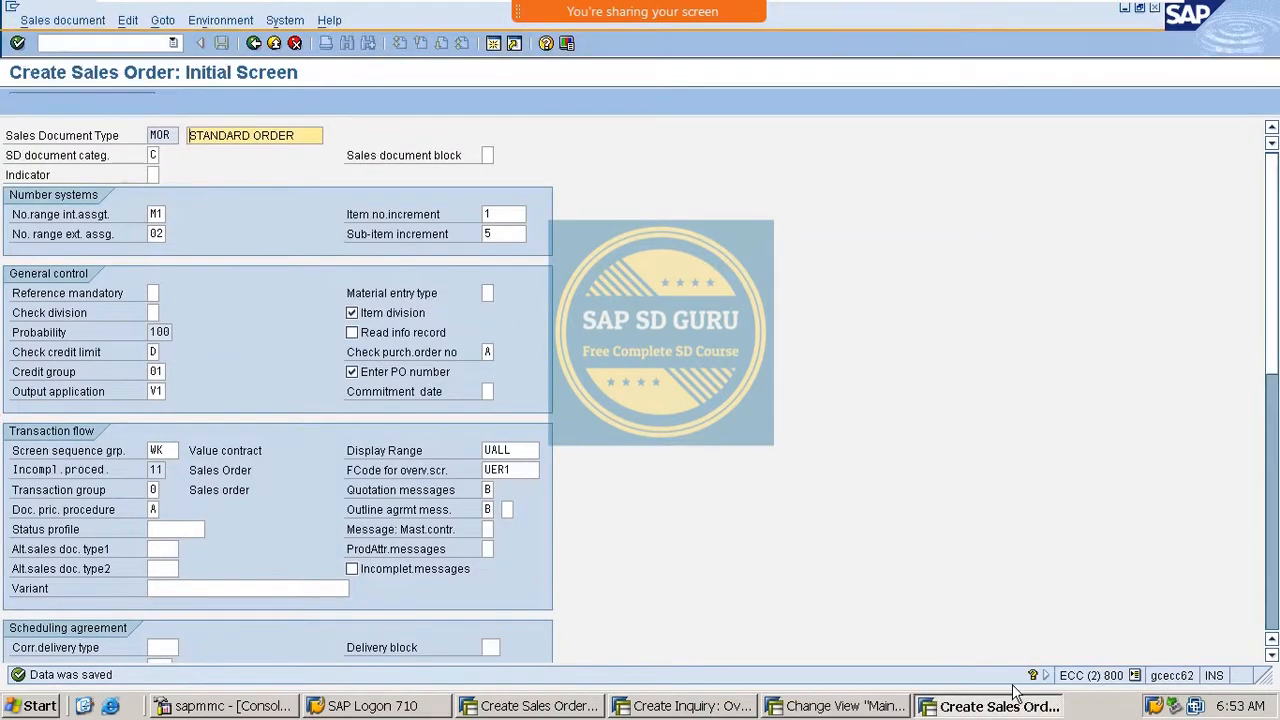
{"action": "left_click", "coordinate": [118, 40]}
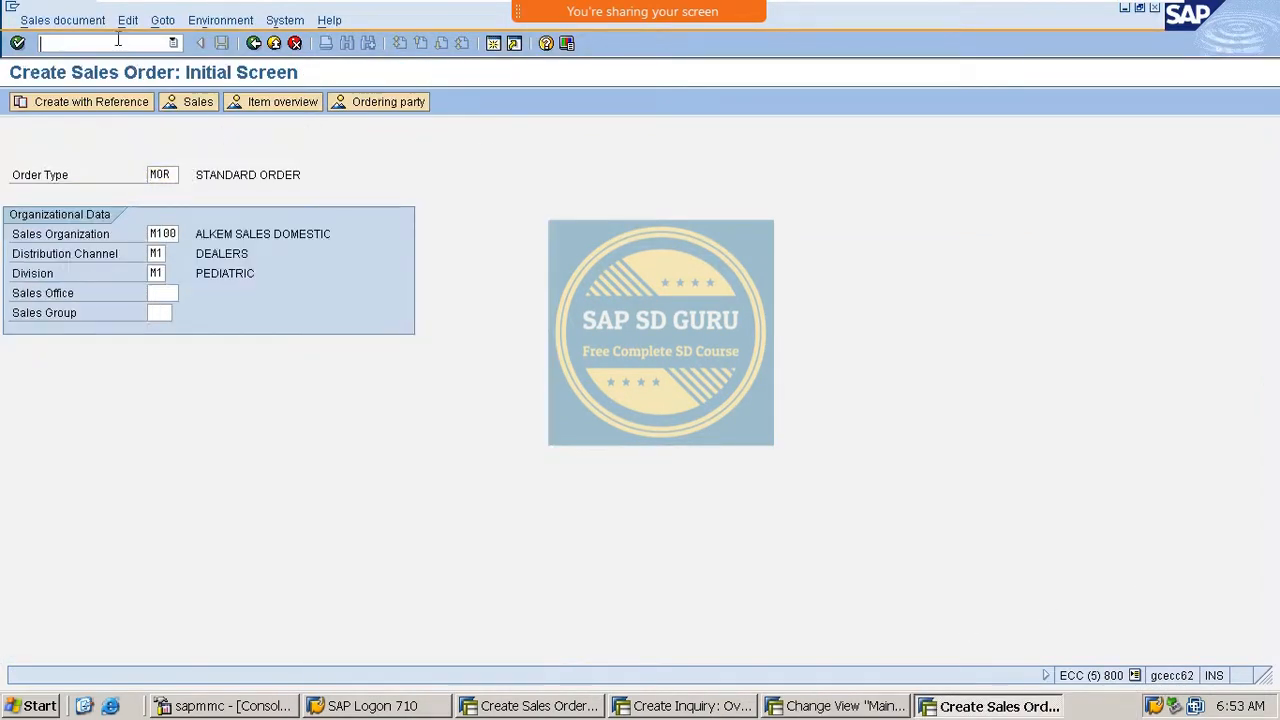
{"action": "type", "text": "/nva01"}
{"action": "key", "text": "Return"}
{"action": "key", "text": "Return"}
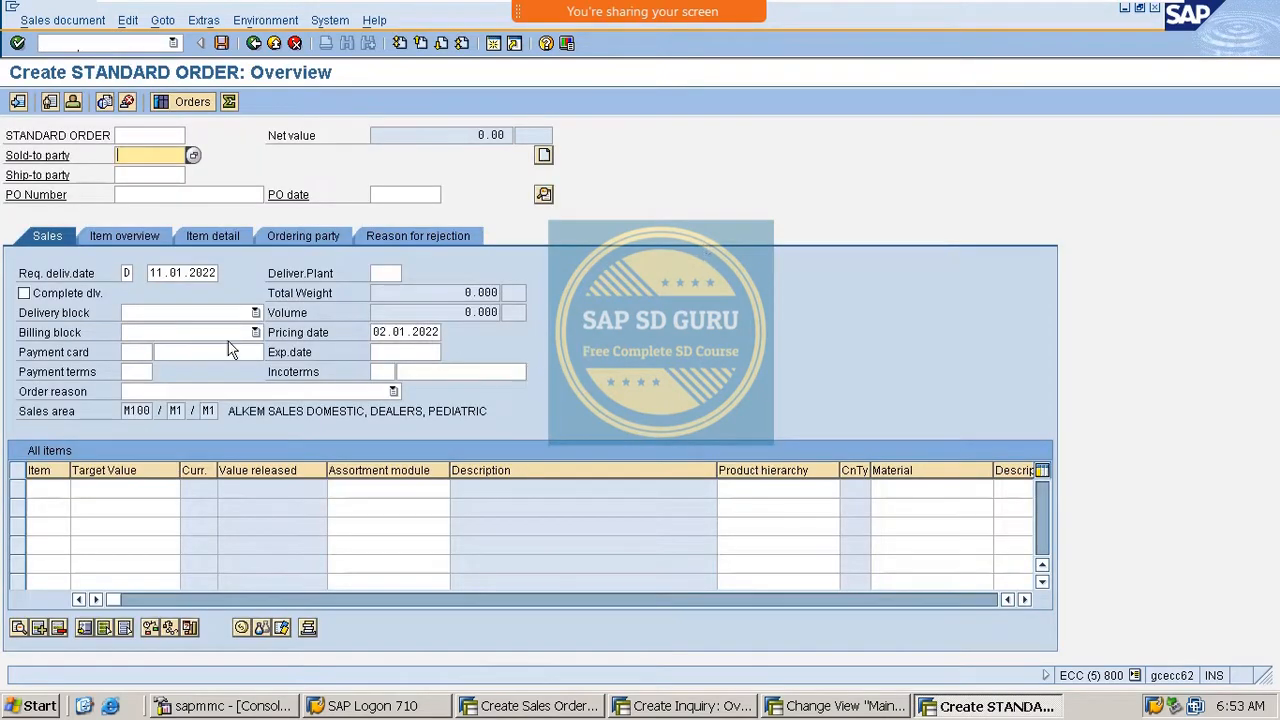
Examine the tabs and item columns of the new standard order against the transaction flow settings of order type MOR.
{"action": "left_click", "coordinate": [120, 232]}
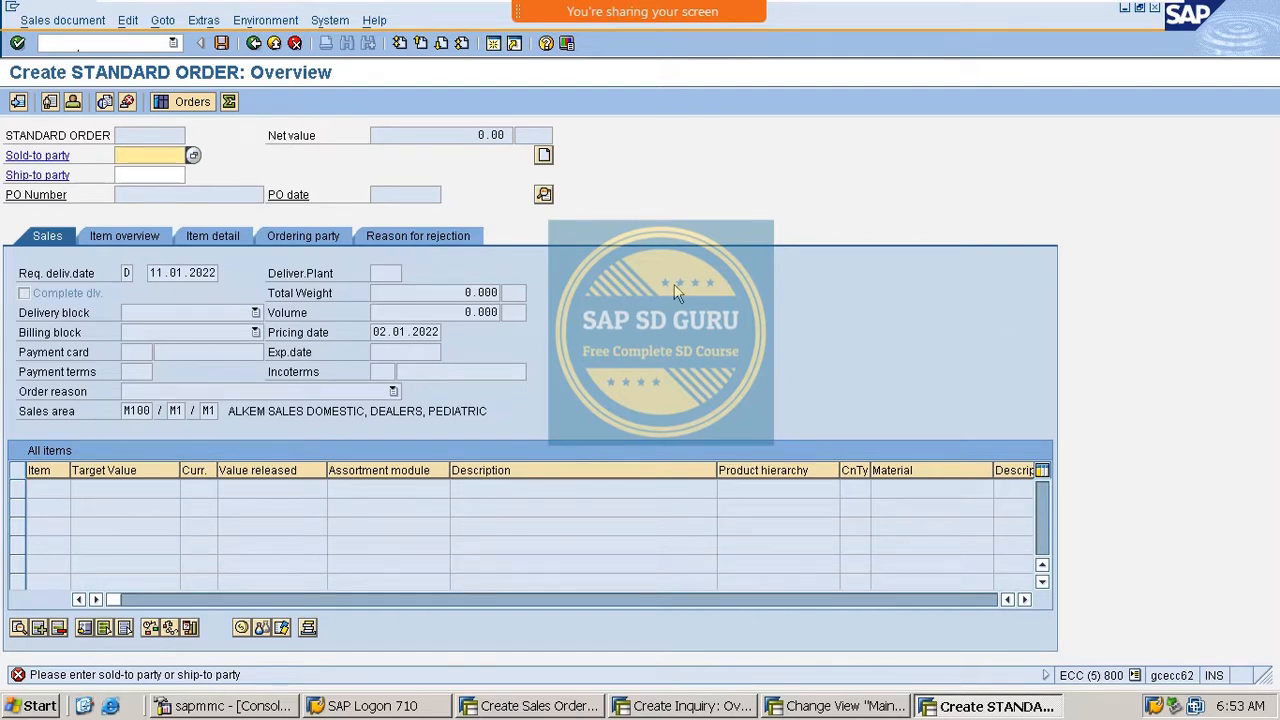
{"action": "key", "text": "alt+Tab"}
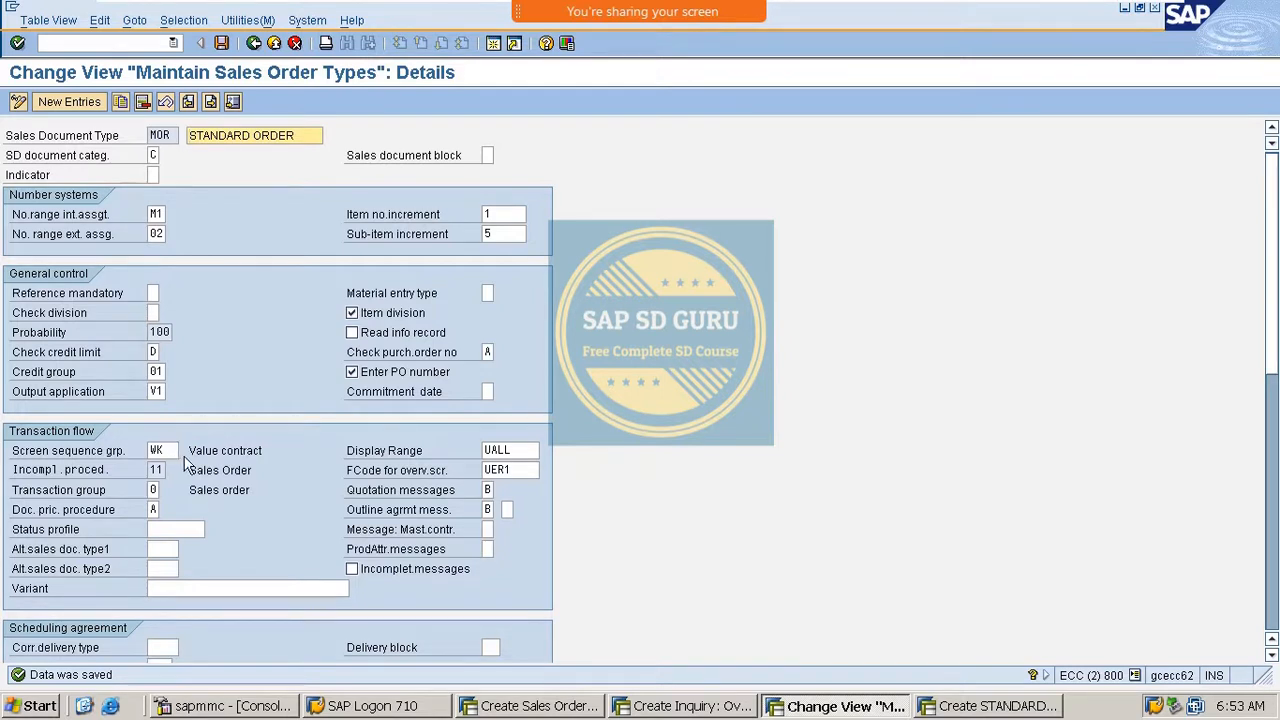
{"action": "key", "text": "alt+Tab"}
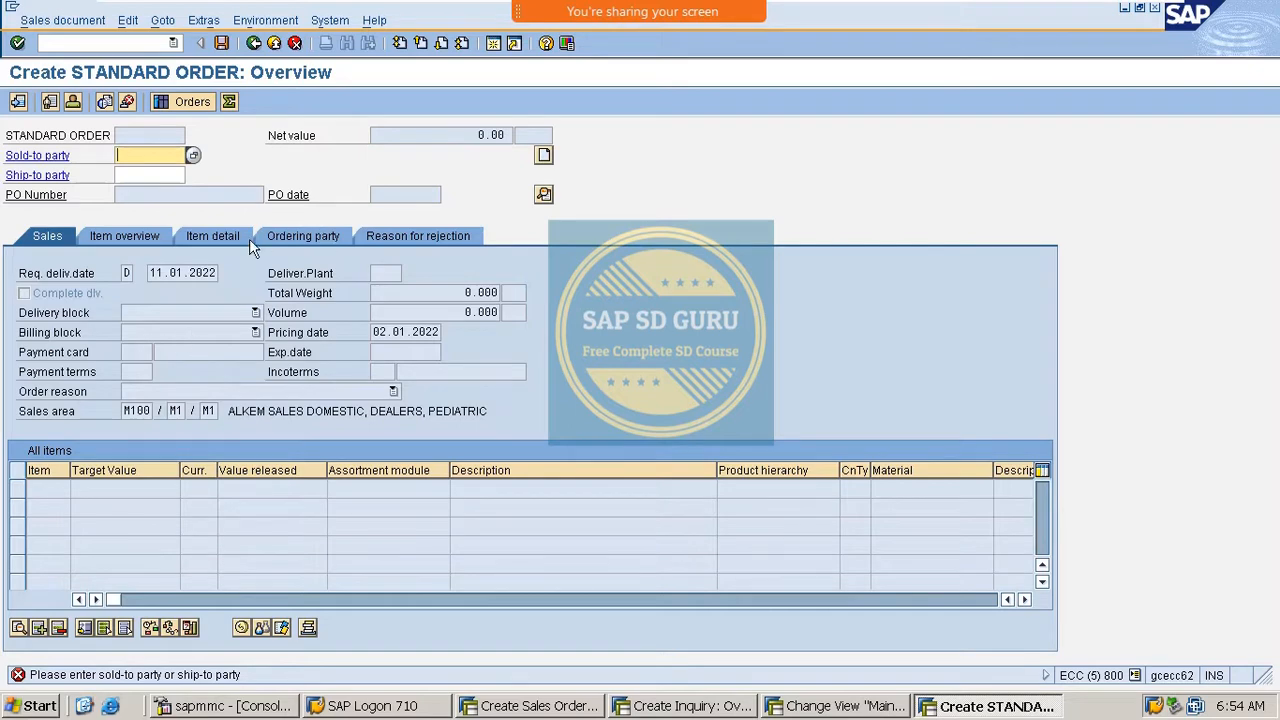
{"action": "key", "text": "alt+Tab"}
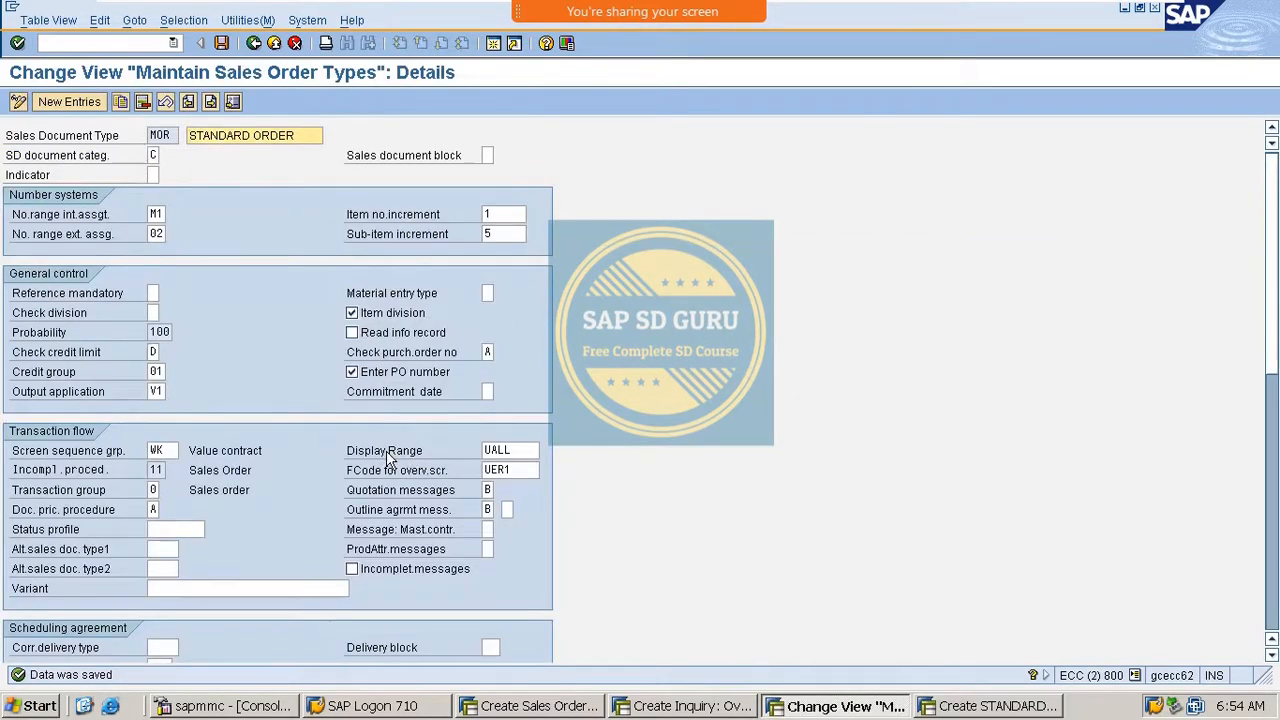
{"action": "scroll", "coordinate": [224, 546], "scroll_direction": "down", "scroll_amount": 2}
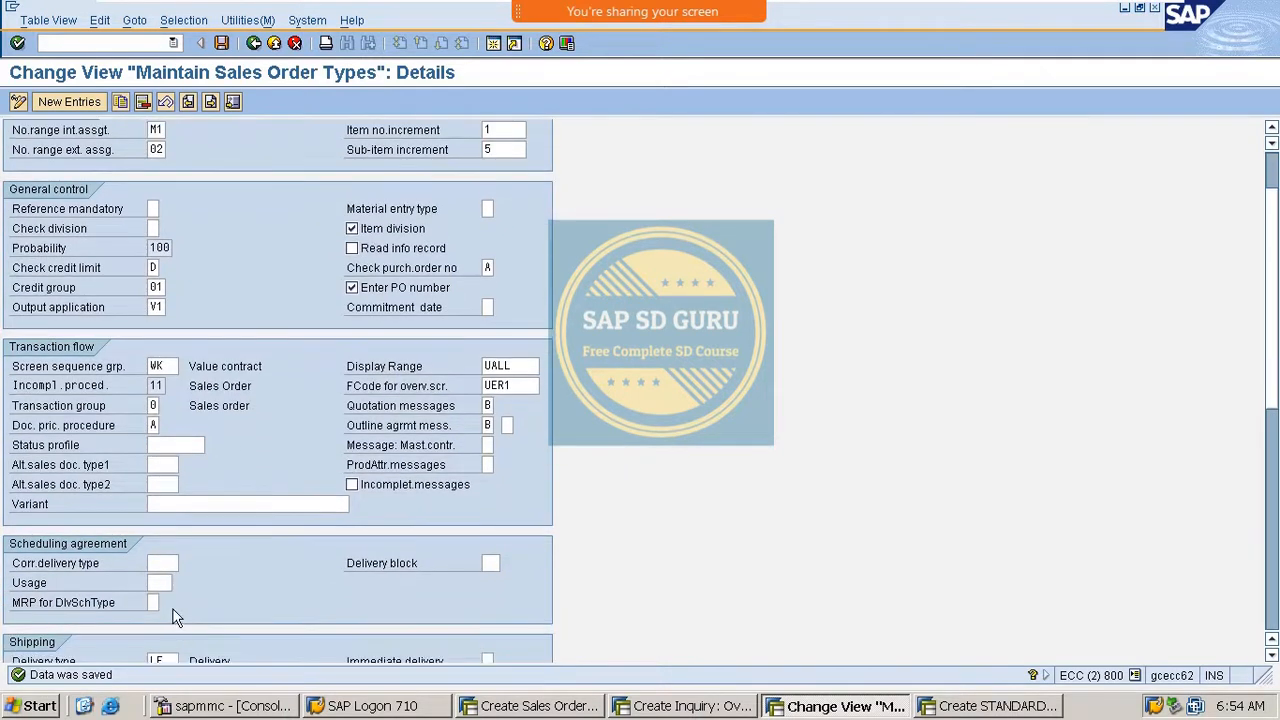
{"action": "scroll", "coordinate": [172, 617], "scroll_direction": "down", "scroll_amount": 1}
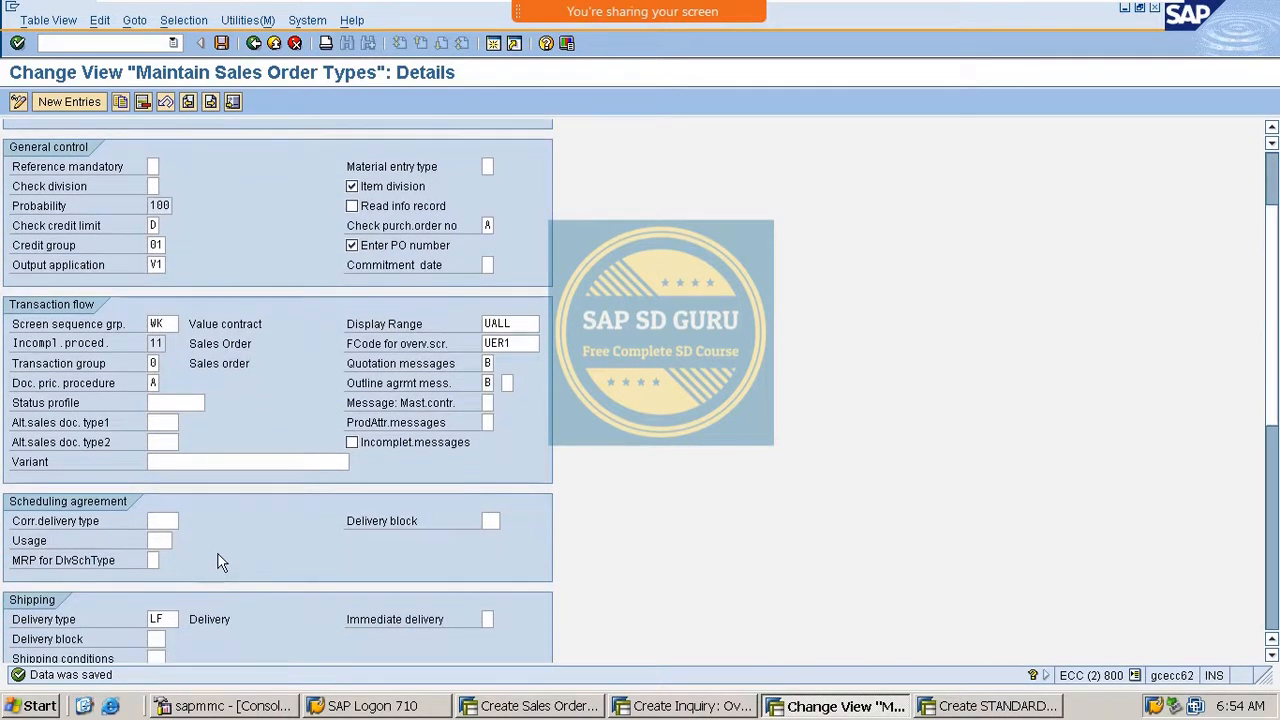
{"action": "key", "text": "alt+Tab"}
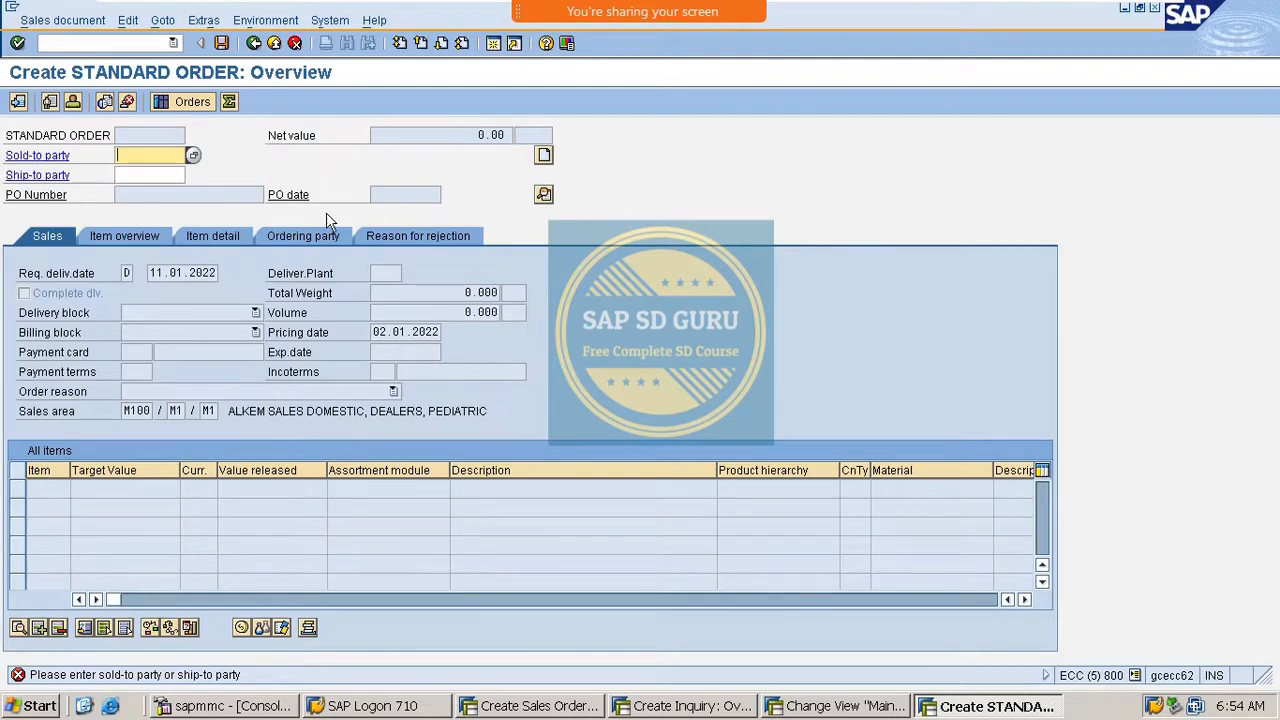
Set the screen sequence group of order type MOR back to AU.
{"action": "key", "text": "alt+Tab"}
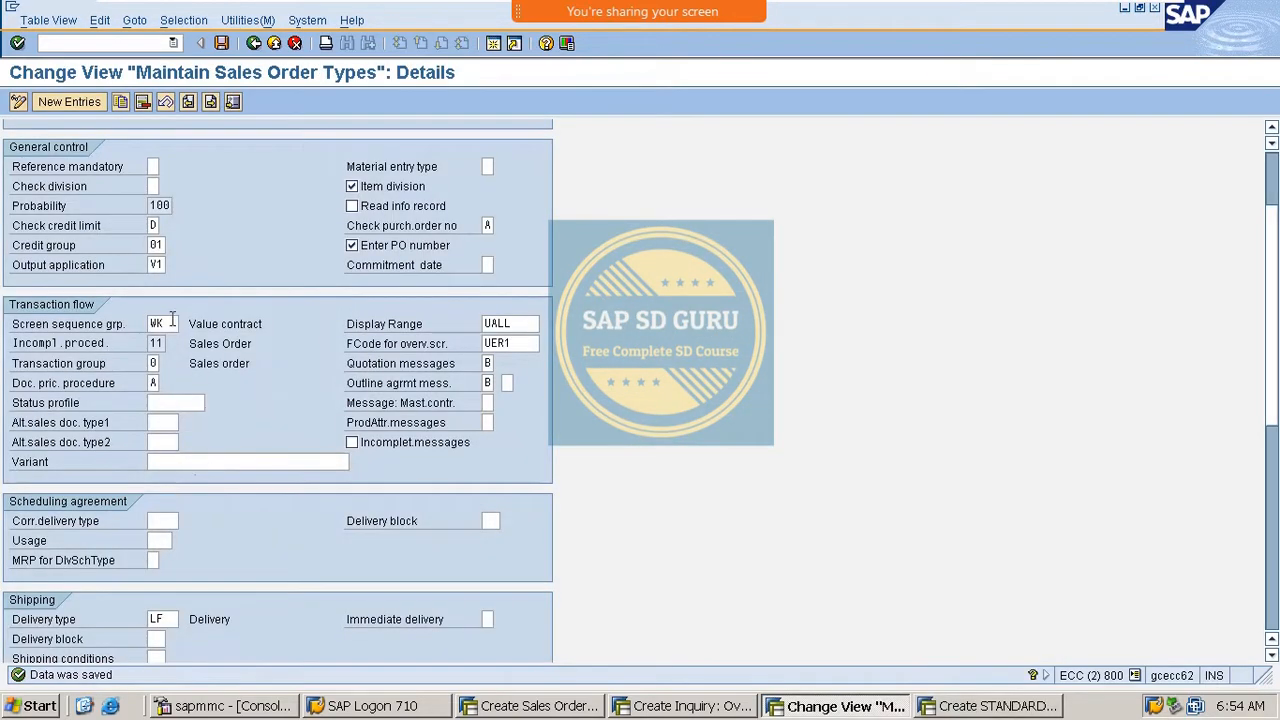
{"action": "left_click", "coordinate": [168, 323]}
{"action": "key", "text": "BackSpace"}
{"action": "key", "text": "BackSpace"}
{"action": "type", "text": "AU"}
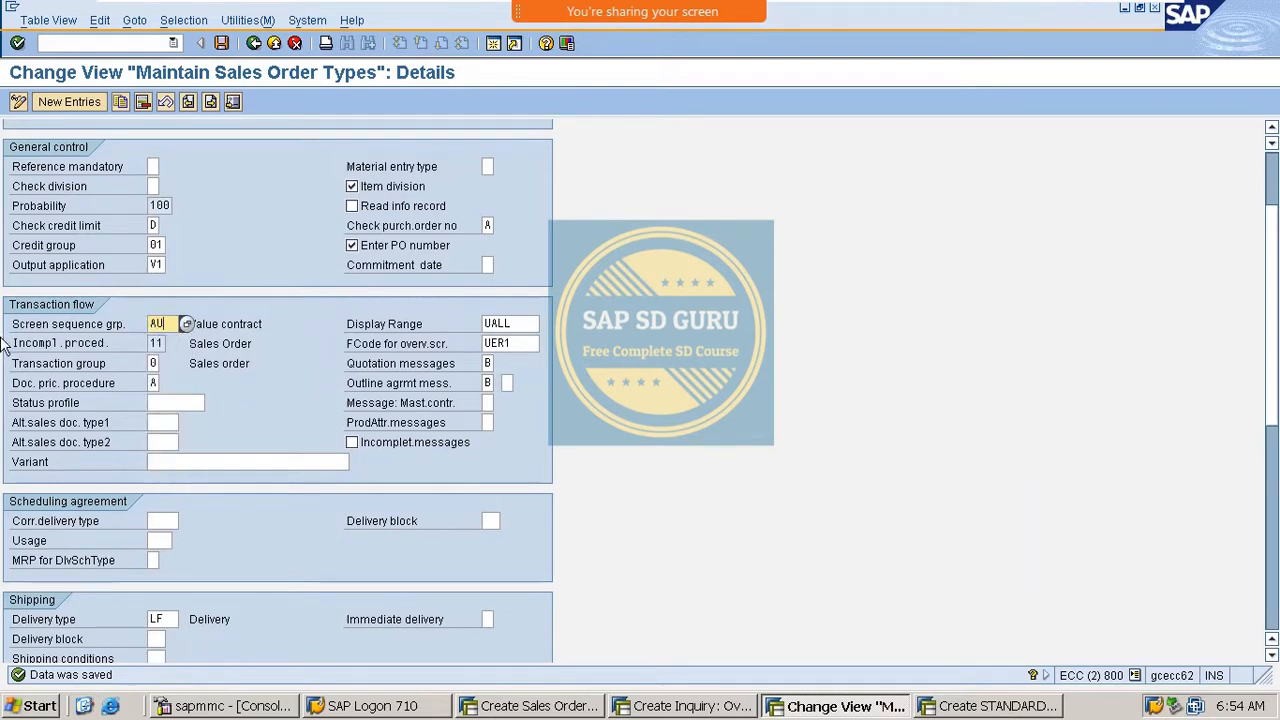
{"action": "key", "text": "Return"}
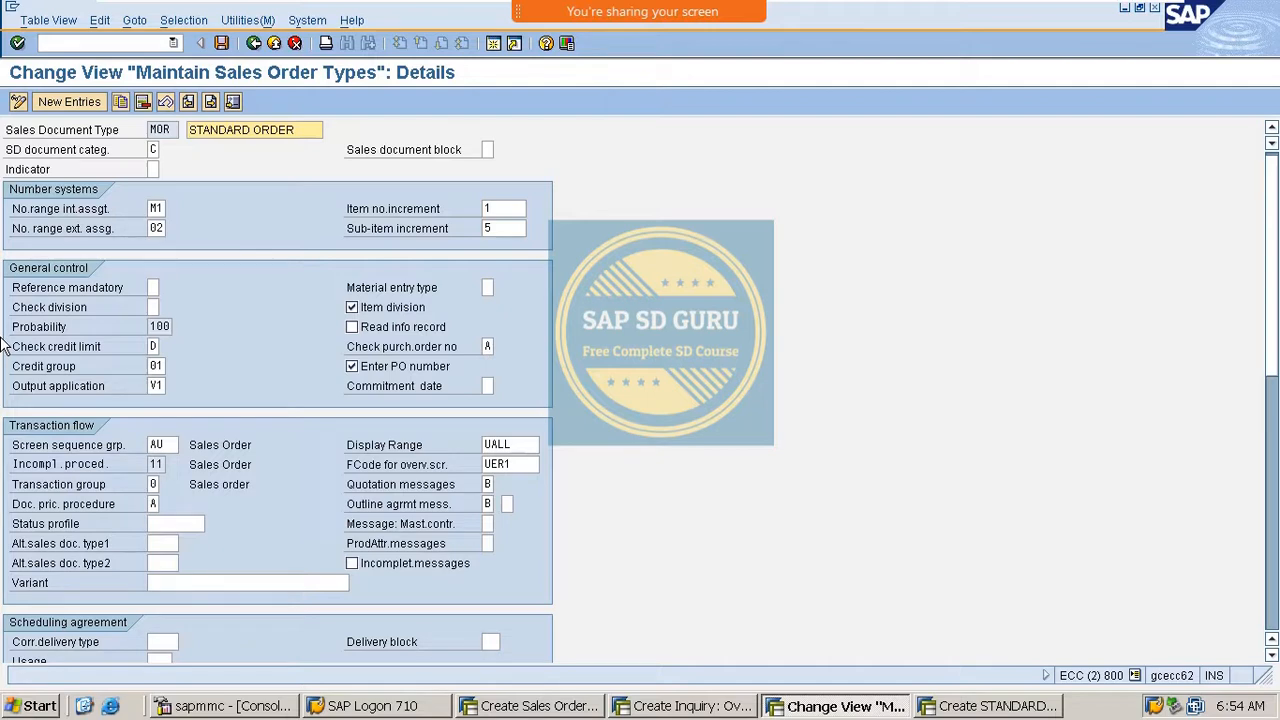
Compare the AU order type settings with the overview screen of the still open standard order.
{"action": "key", "text": "alt+Tab"}
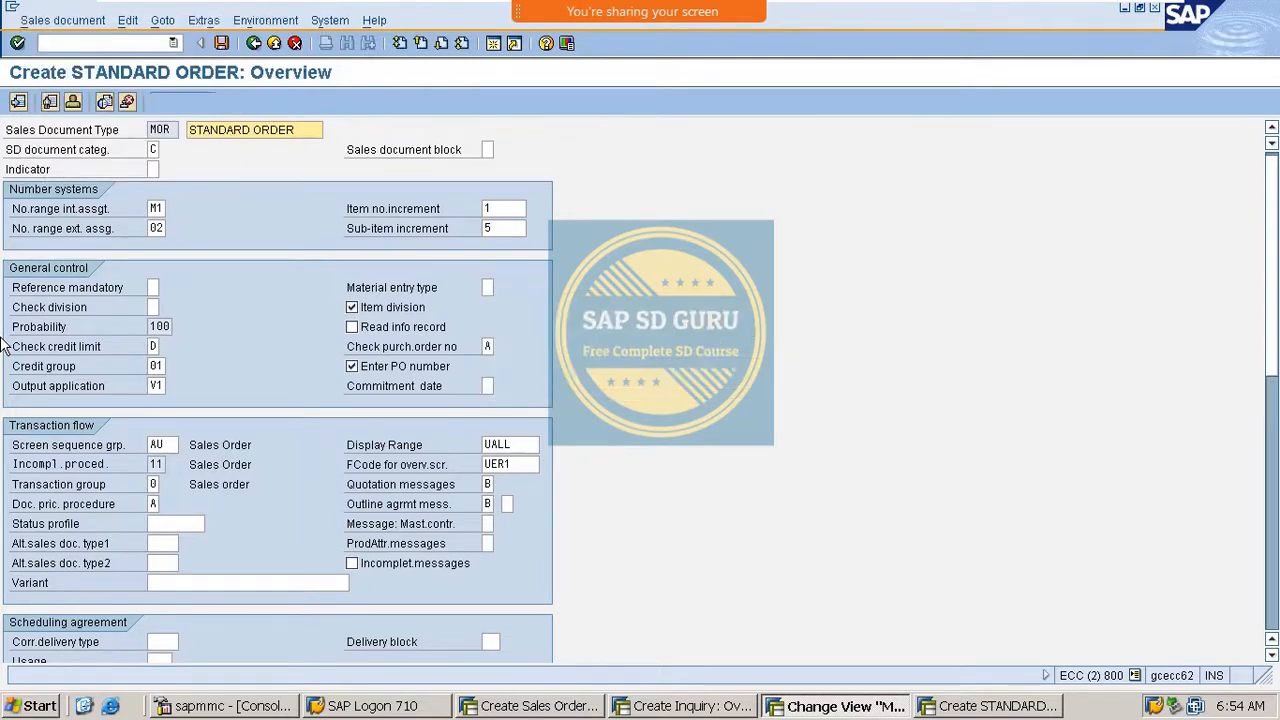
{"action": "key", "text": "alt+Tab"}
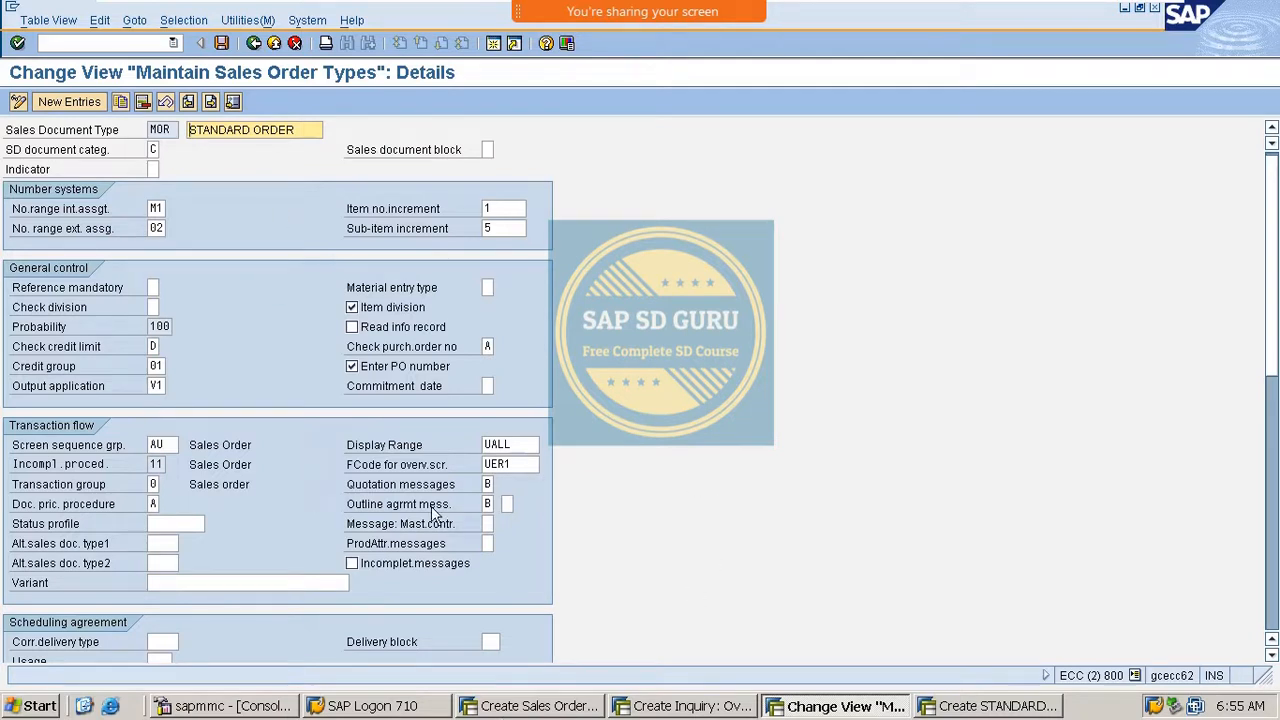
{"action": "key", "text": "alt+Tab"}
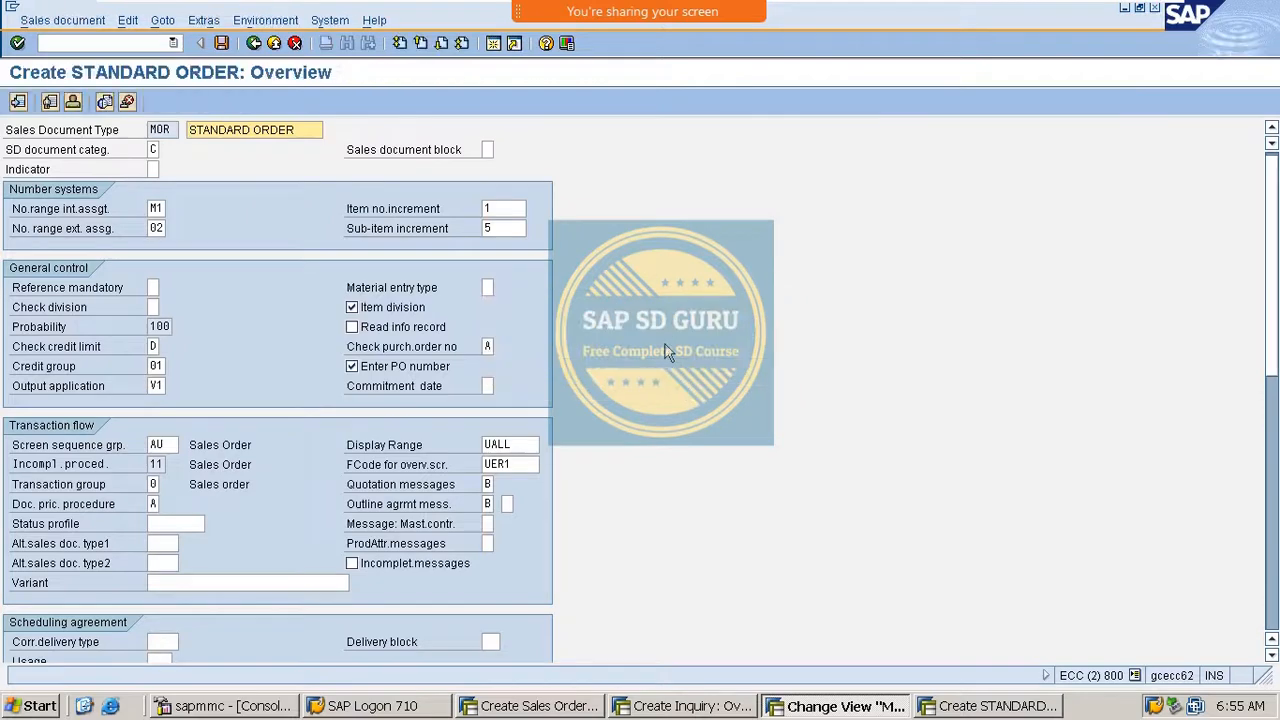
{"action": "key", "text": "alt+Tab"}
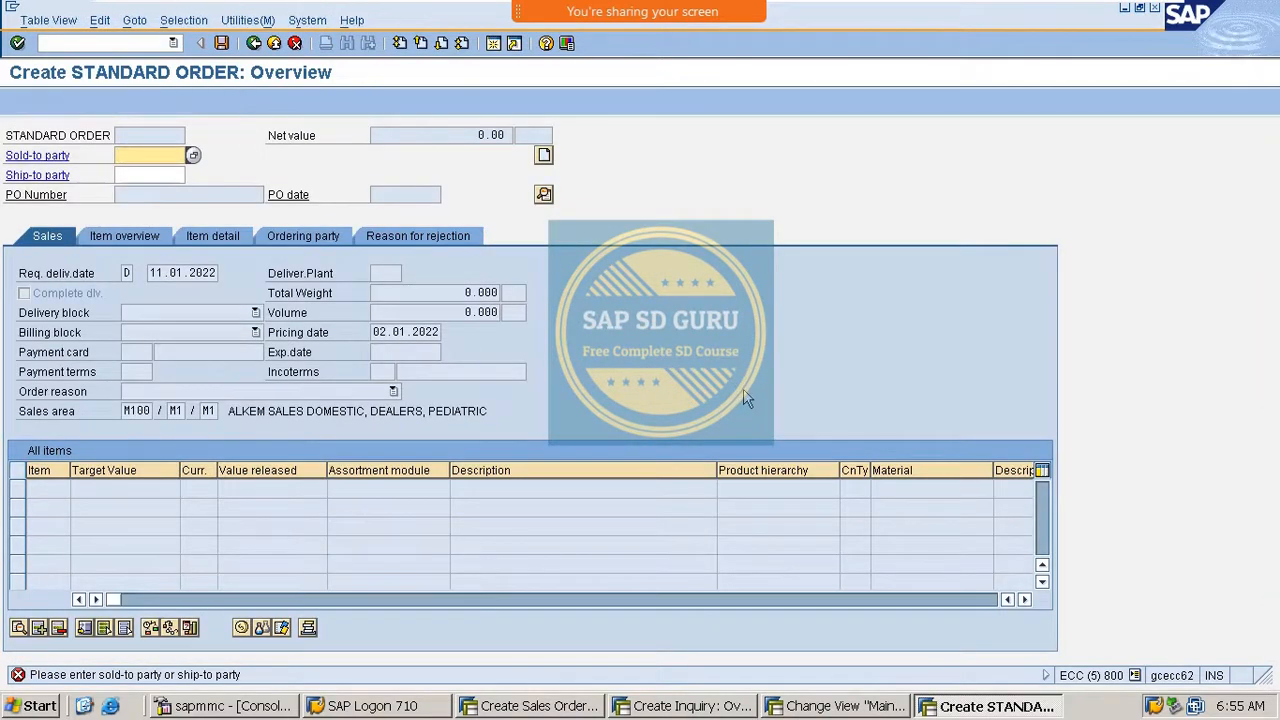
Leave the open standard order and return its session to the start screen with /n.
{"action": "scroll", "coordinate": [415, 443], "scroll_direction": "down", "scroll_amount": 1}
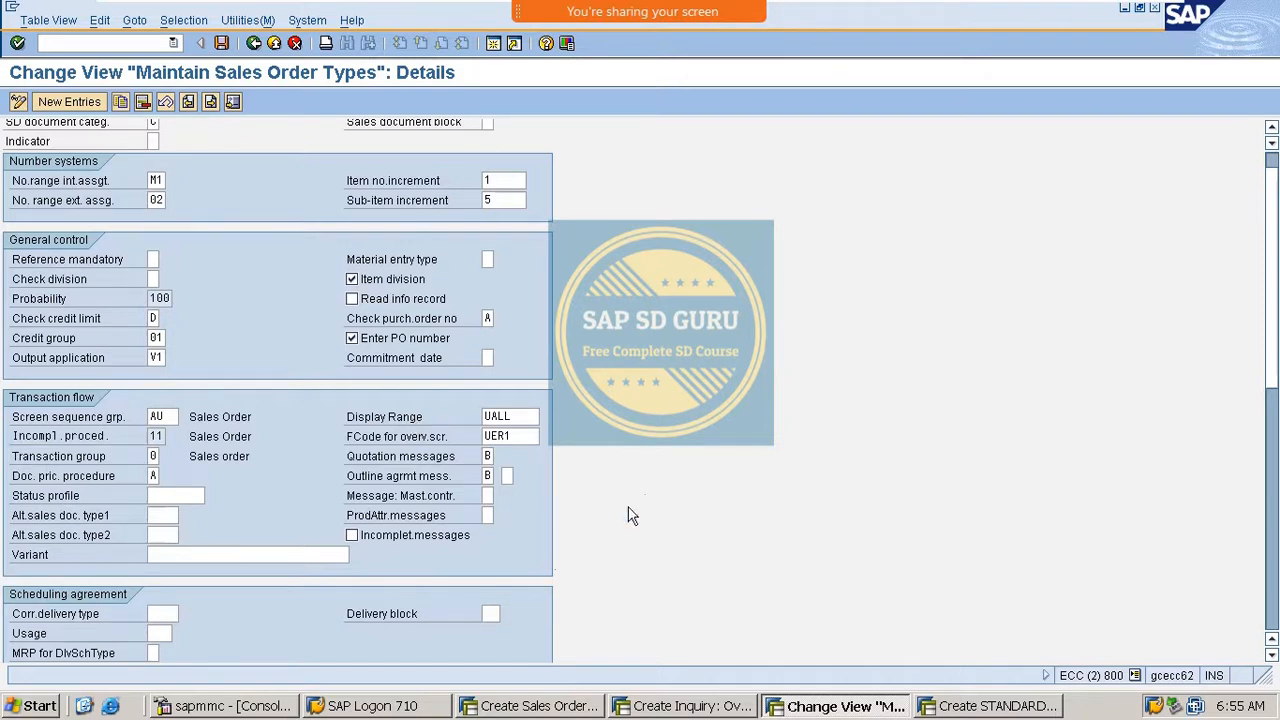
{"action": "scroll", "coordinate": [543, 537], "scroll_direction": "up", "scroll_amount": 1}
{"action": "scroll", "coordinate": [674, 560], "scroll_direction": "down", "scroll_amount": 2}
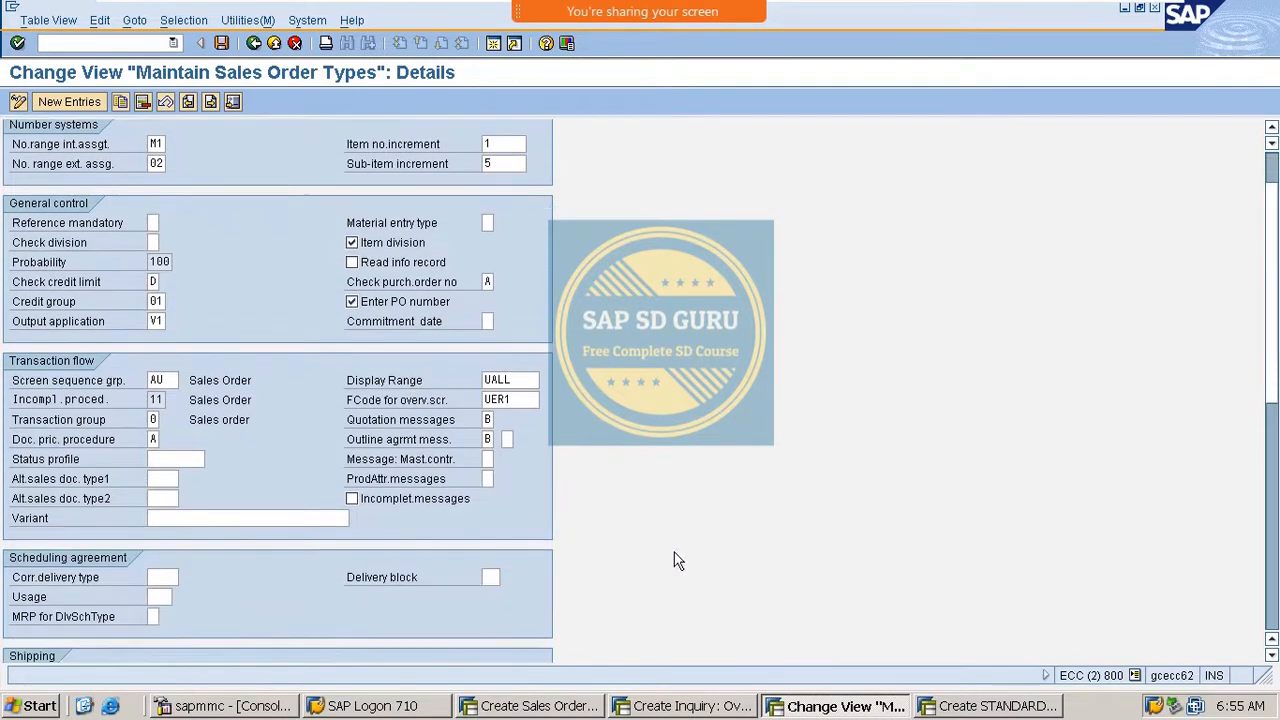
{"action": "left_click", "coordinate": [990, 706]}
{"action": "left_click", "coordinate": [120, 43]}
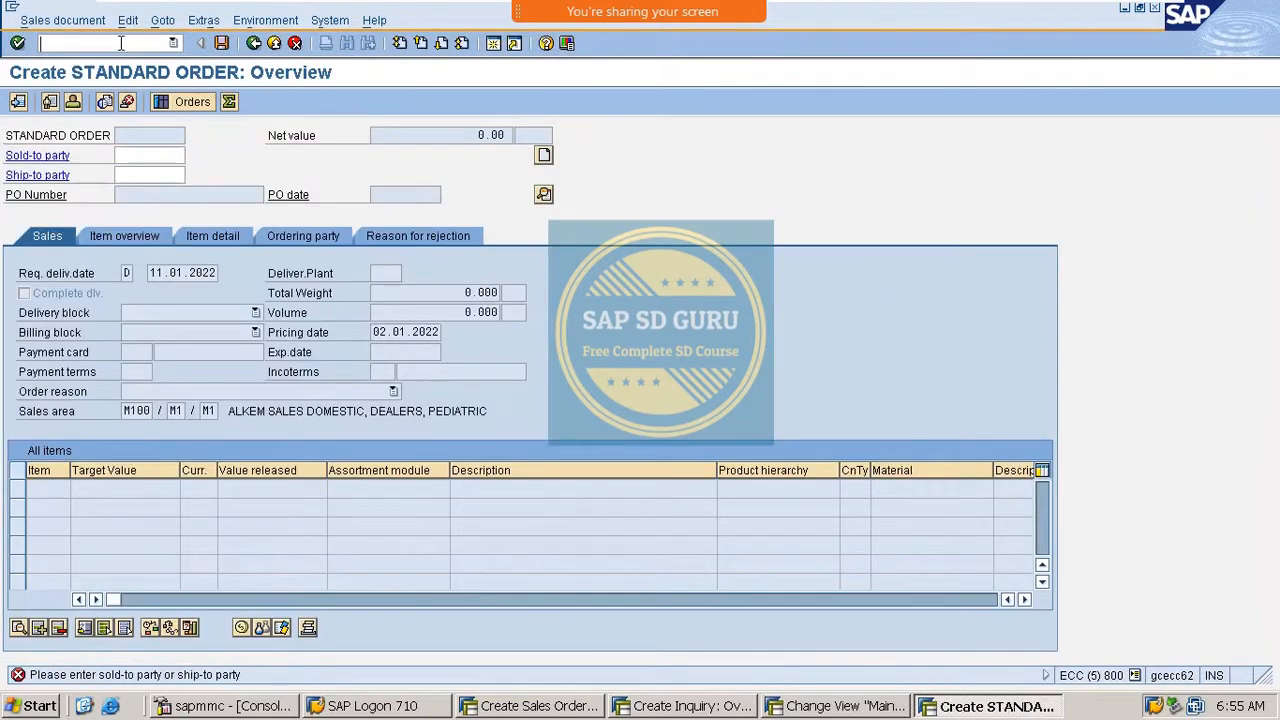
{"action": "type", "text": "/n"}
{"action": "key", "text": "Return"}
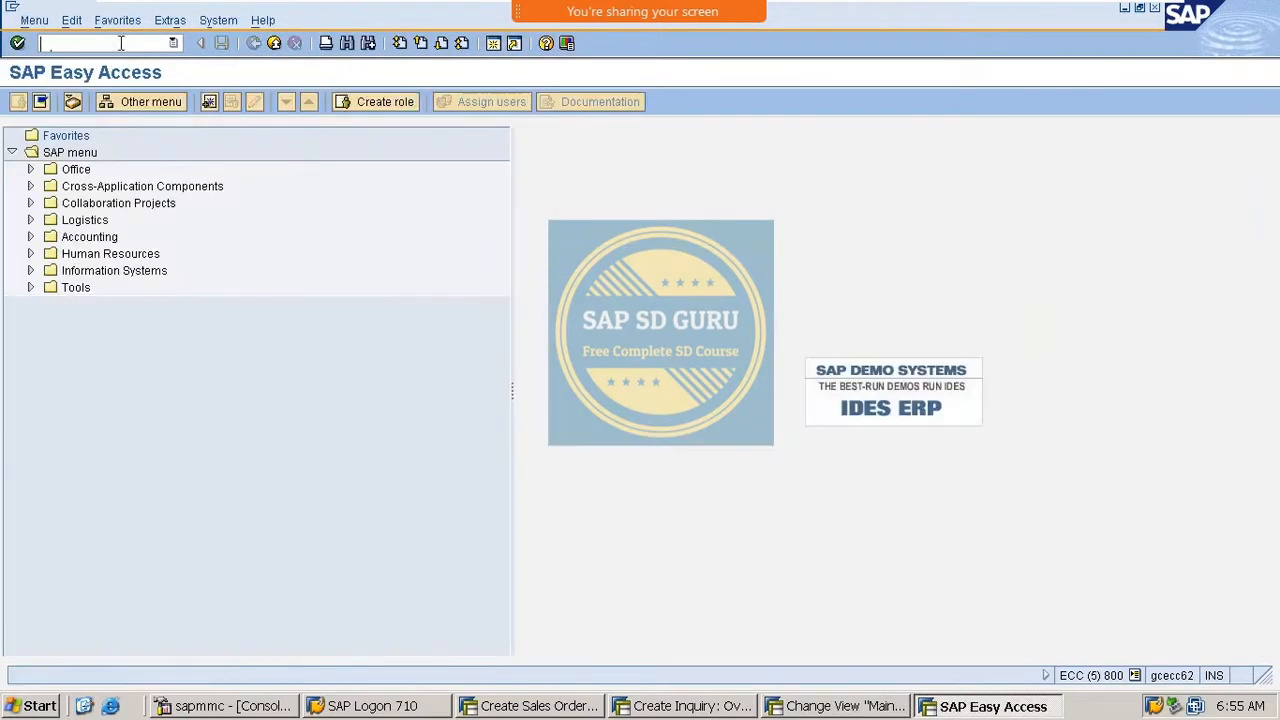
Open a new MOR standard order with transaction va01 for sales area M100 / M1 / M1.
{"action": "type", "text": "v0"}
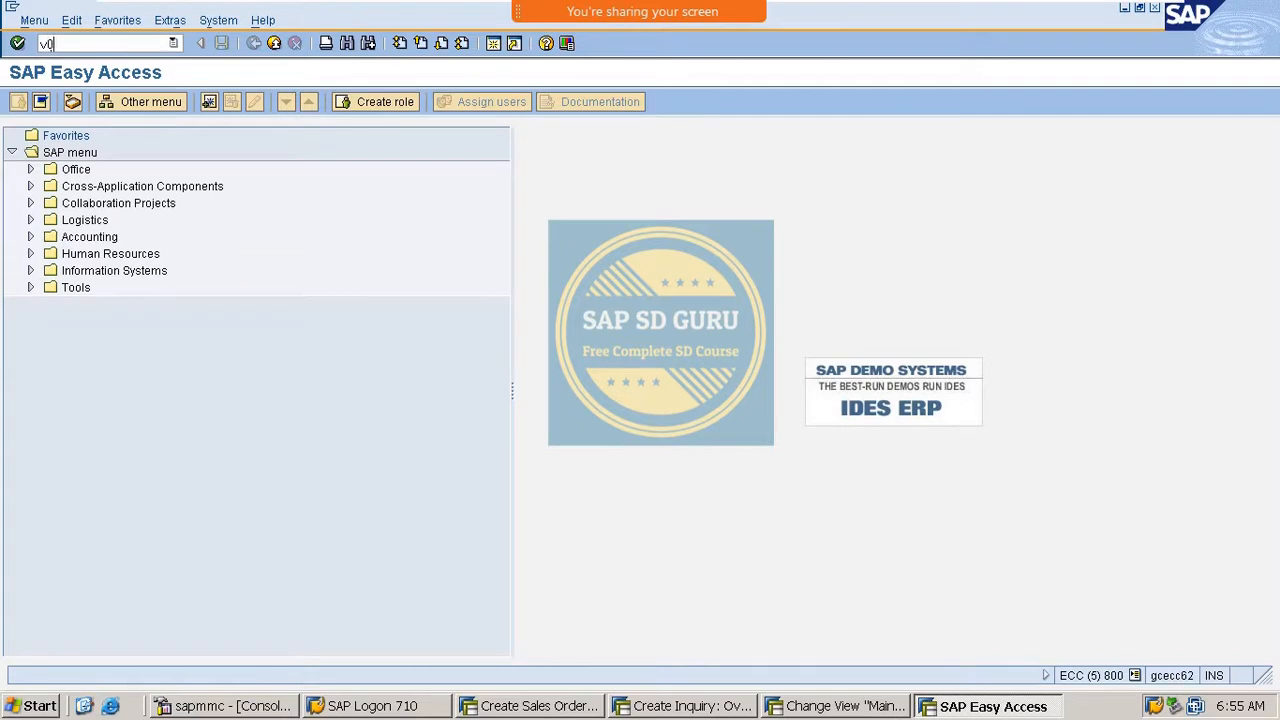
{"action": "type", "text": "1"}
{"action": "key", "text": "Return"}
{"action": "type", "text": "va"}
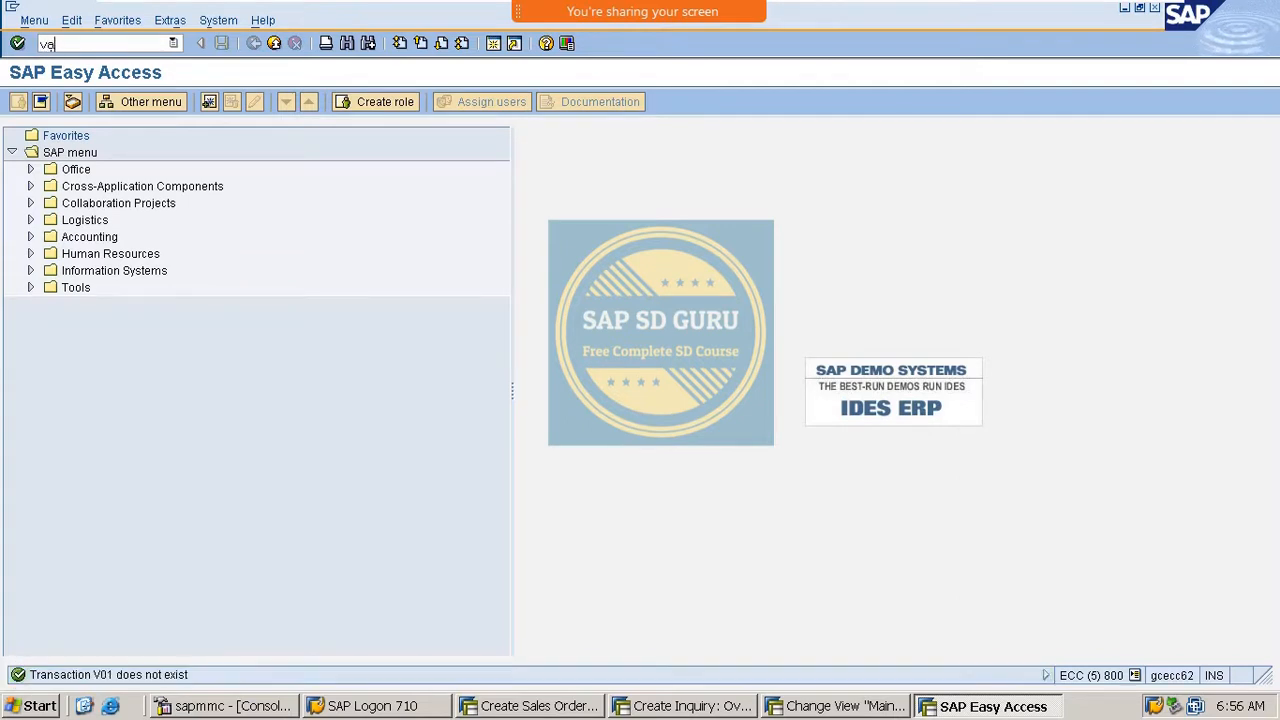
{"action": "type", "text": "01"}
{"action": "key", "text": "Return"}
{"action": "key", "text": "Return"}
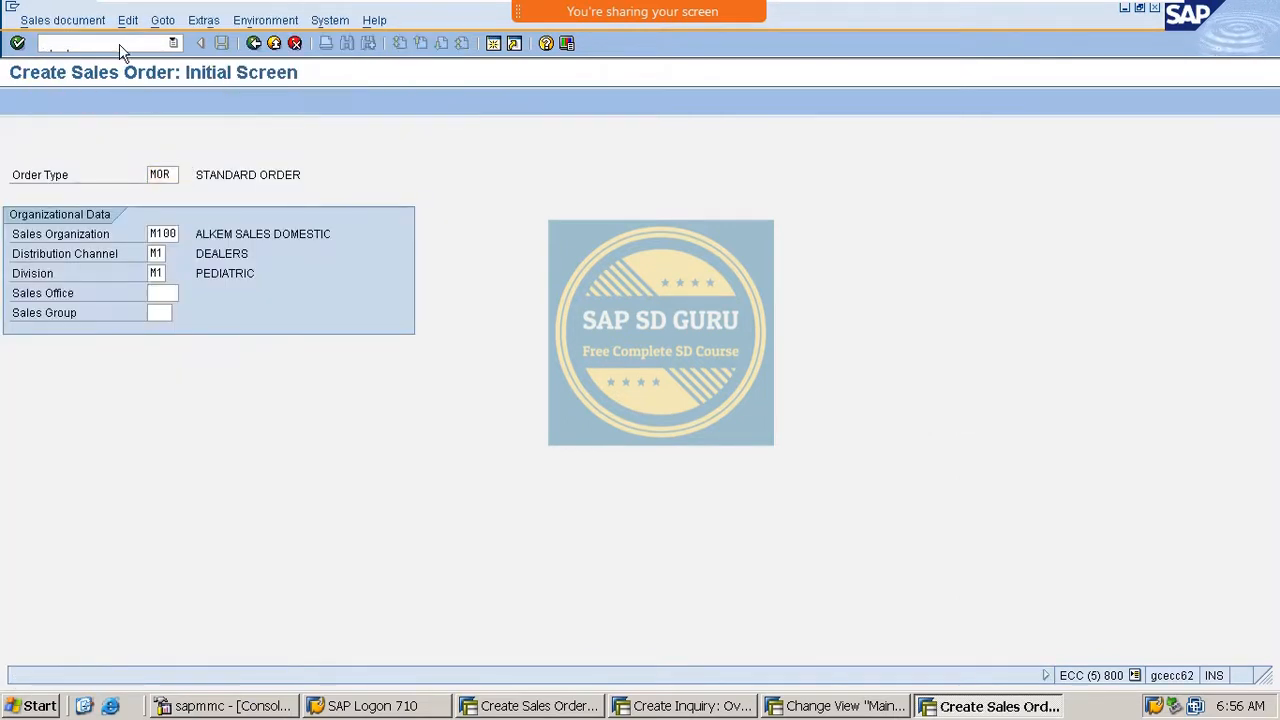
Enter the customer number as sold-to party of the order and accept the proposed bill-to partner and requested delivery date.
{"action": "type", "text": "7"}
{"action": "key", "text": "Down"}
{"action": "key", "text": "Return"}
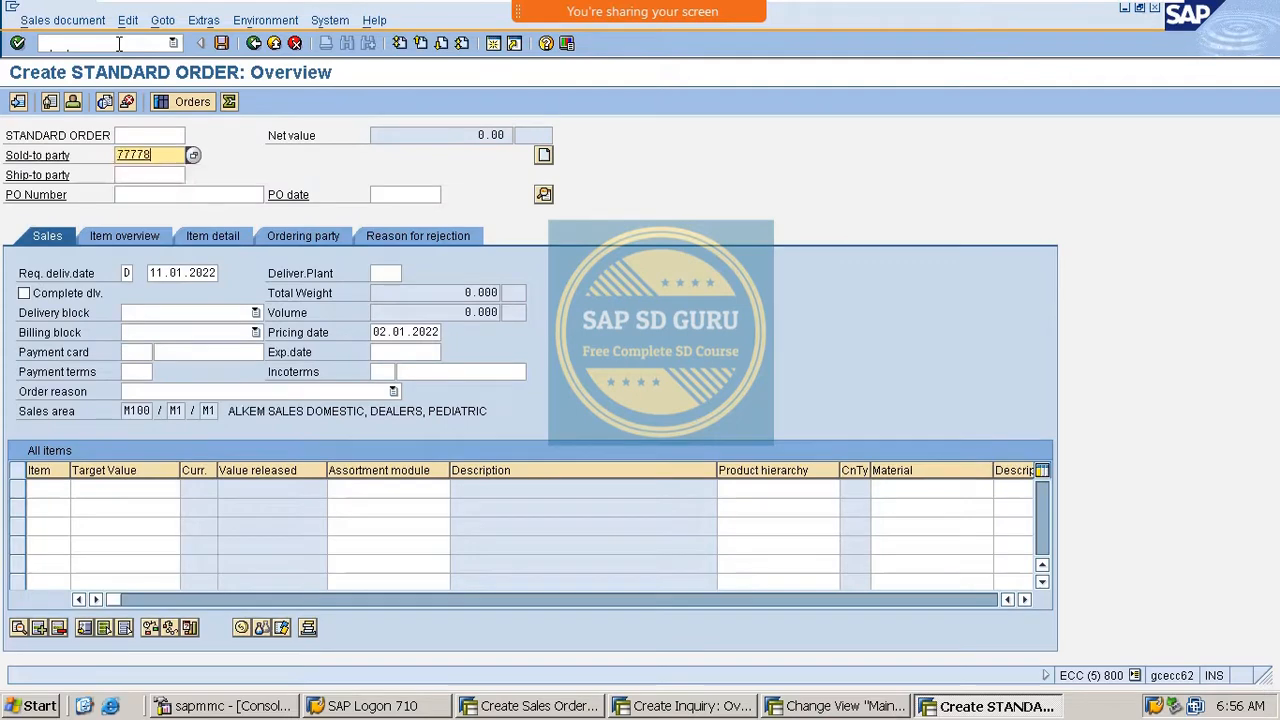
{"action": "key", "text": "Return"}
{"action": "key", "text": "Return"}
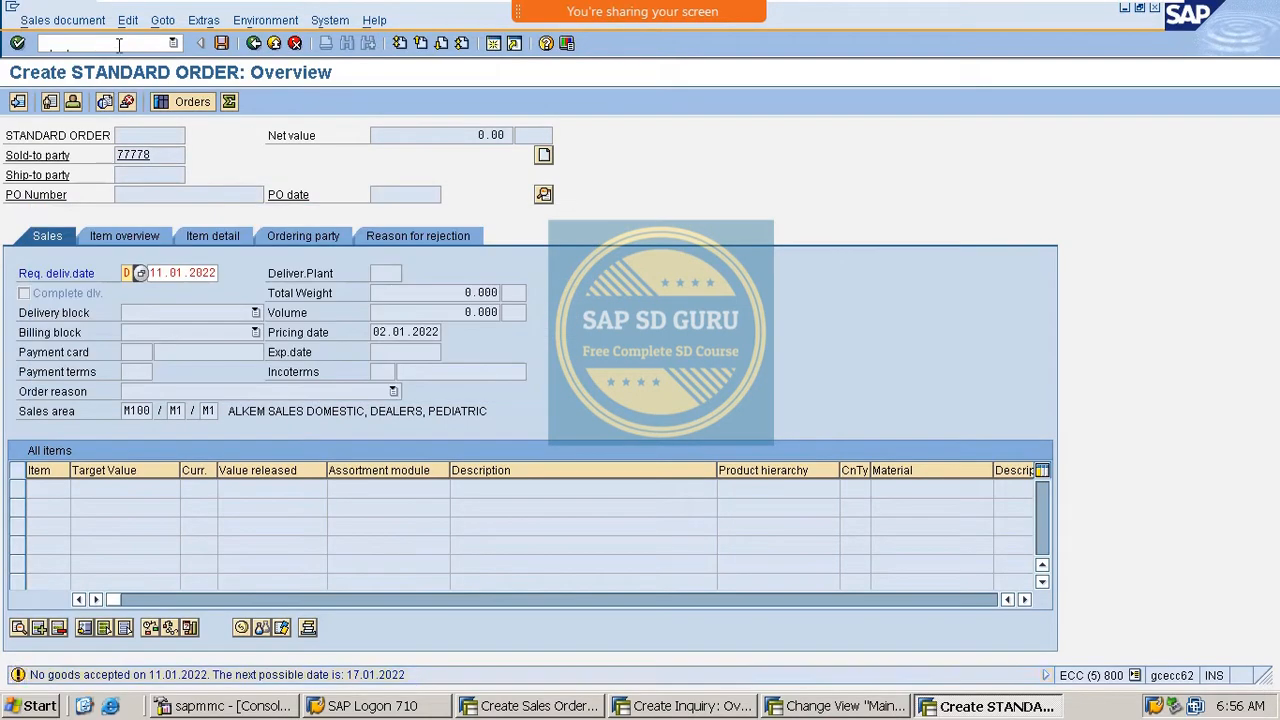
{"action": "key", "text": "Return"}
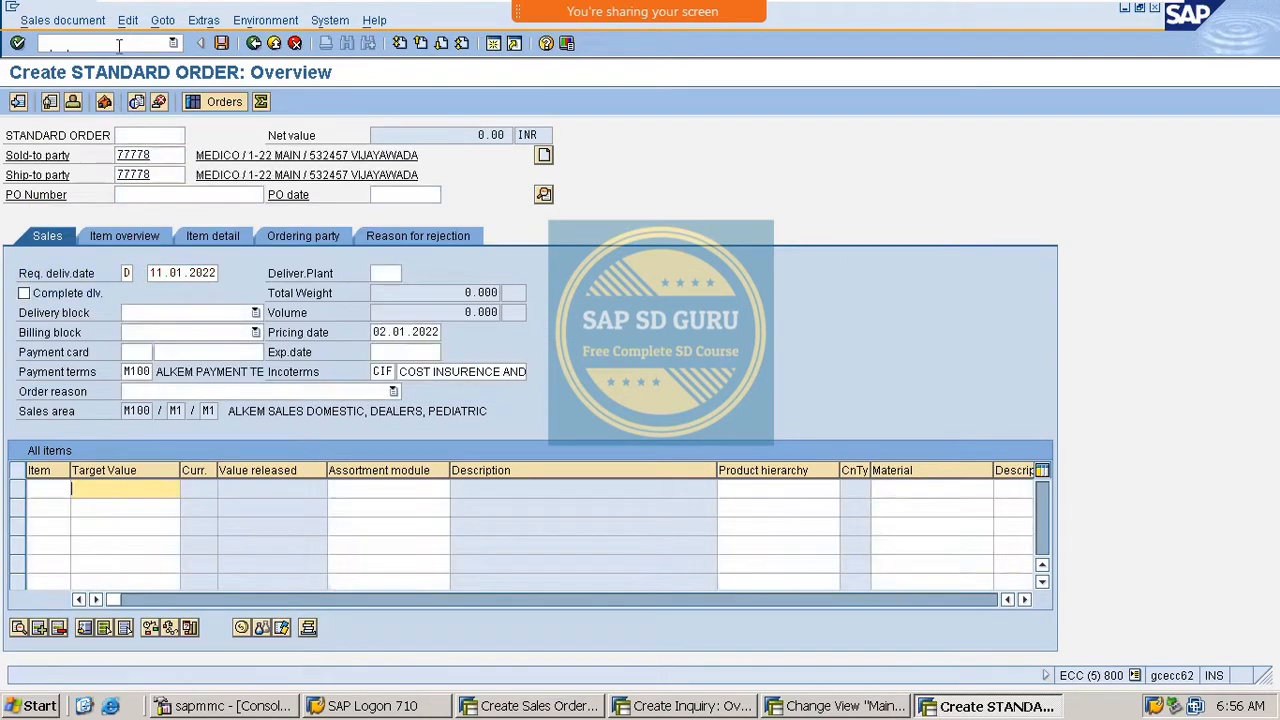
Examine the Target Value and Assortment module columns in the order's item table.
{"action": "key", "text": "Up"}
{"action": "left_click", "coordinate": [130, 507]}
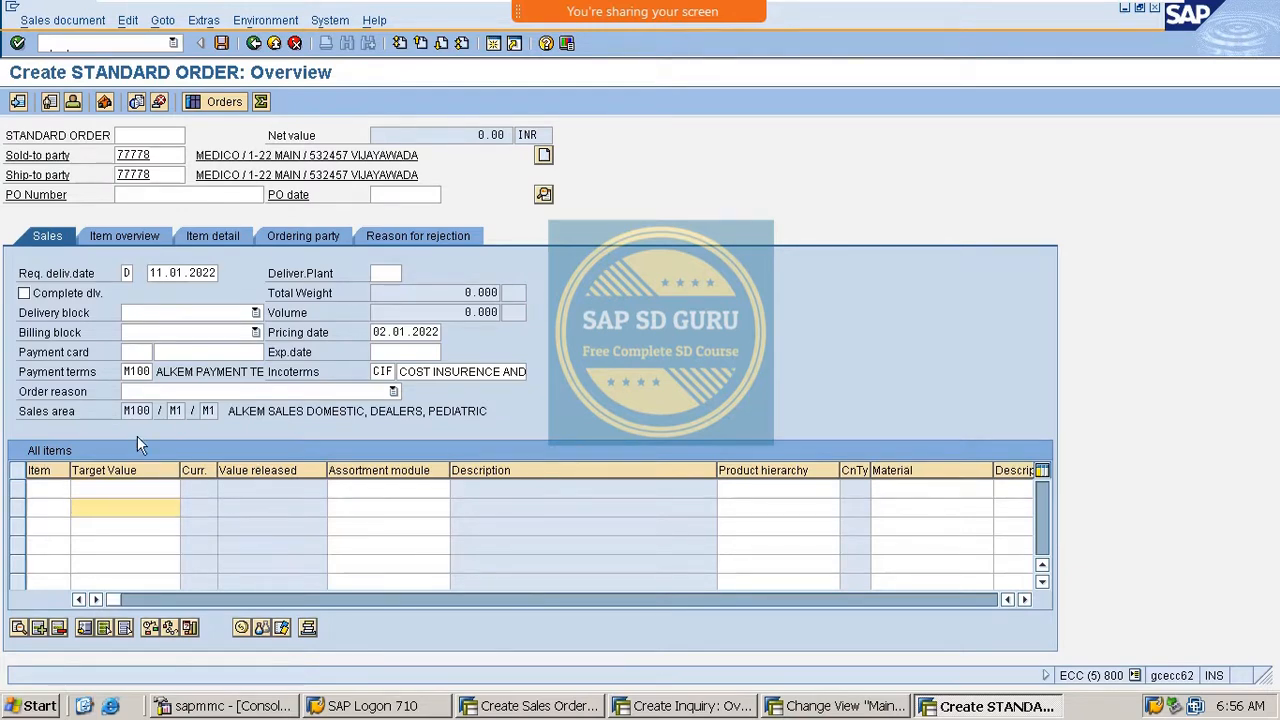
{"action": "left_click", "coordinate": [86, 490]}
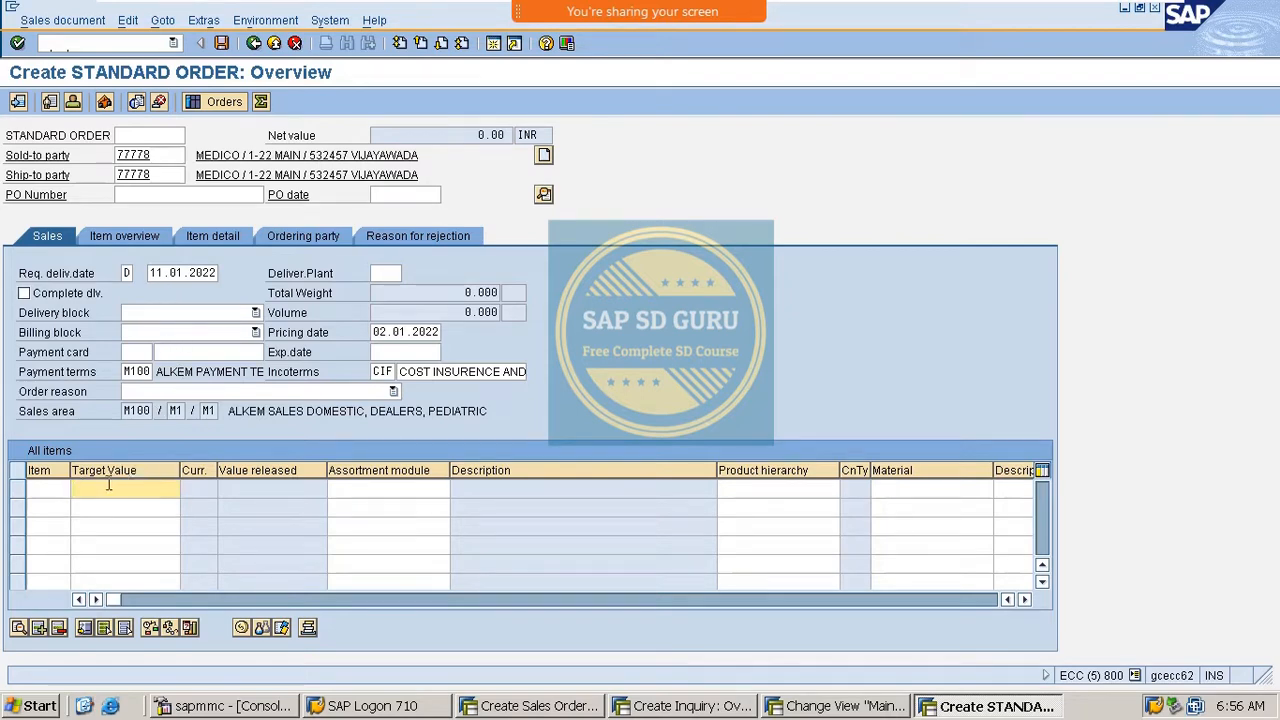
{"action": "left_click", "coordinate": [382, 487]}
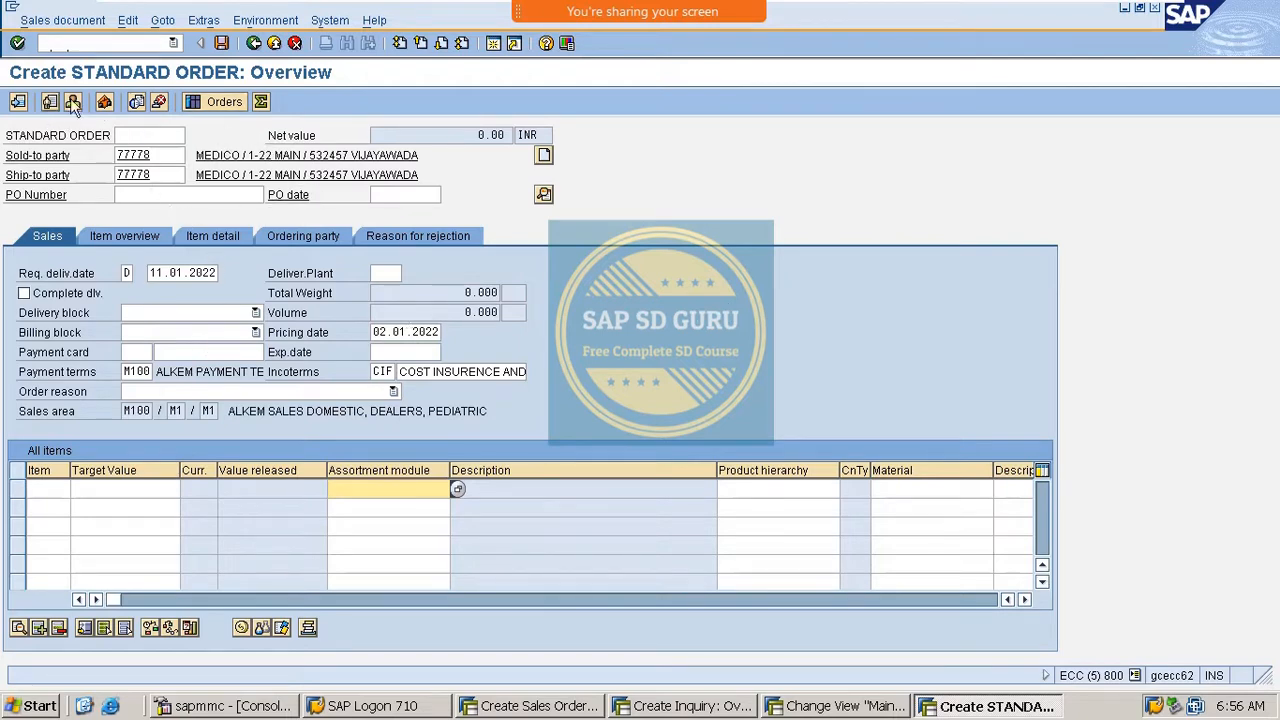
Save order type MOR with screen sequence group AU in the sales order type maintenance session.
{"action": "key", "text": "alt+Tab"}
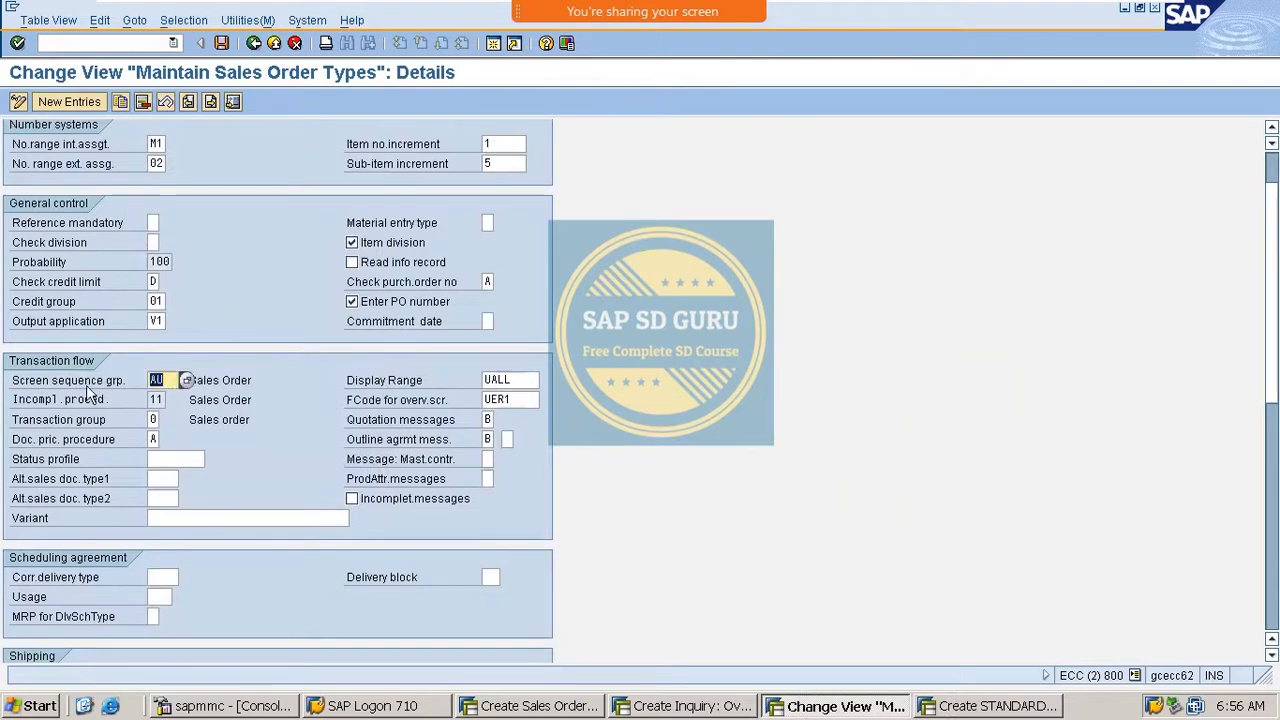
{"action": "scroll", "coordinate": [87, 392], "scroll_direction": "up", "scroll_amount": 2}
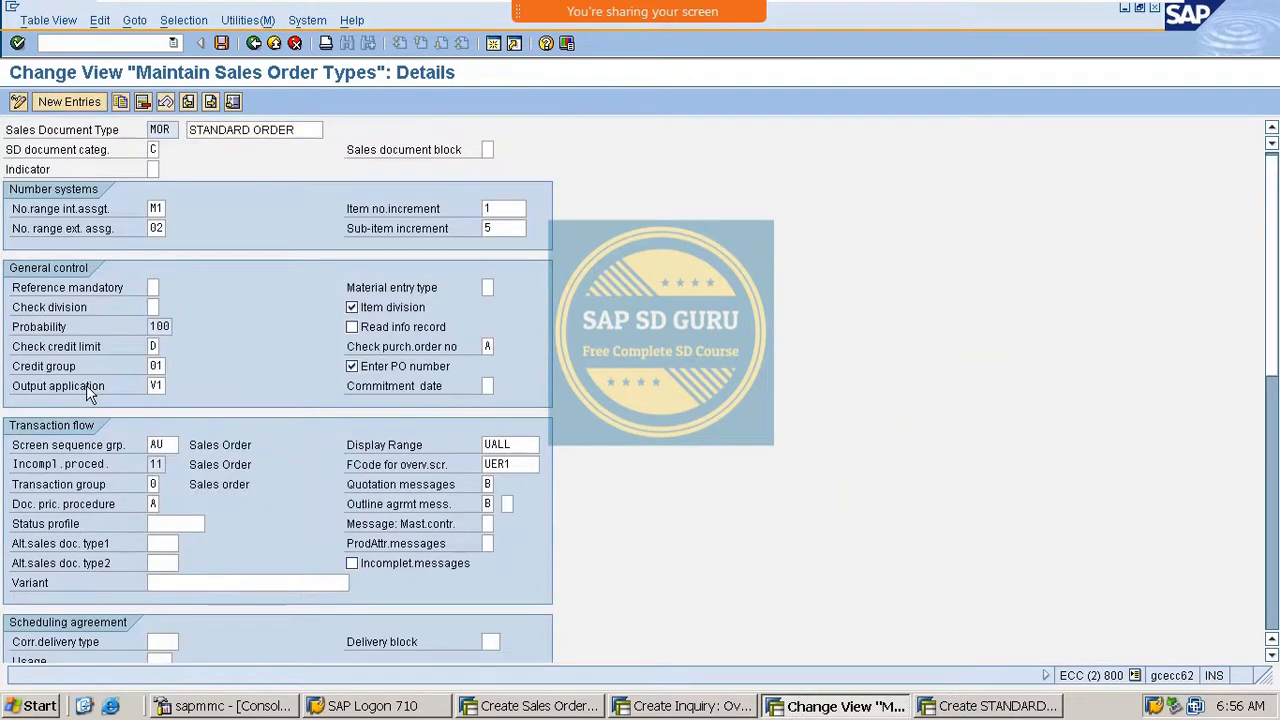
{"action": "key", "text": "ctrl+s"}
Discard the open order with /n and create a fresh MOR standard order with va01.
{"action": "key", "text": "alt+Tab"}
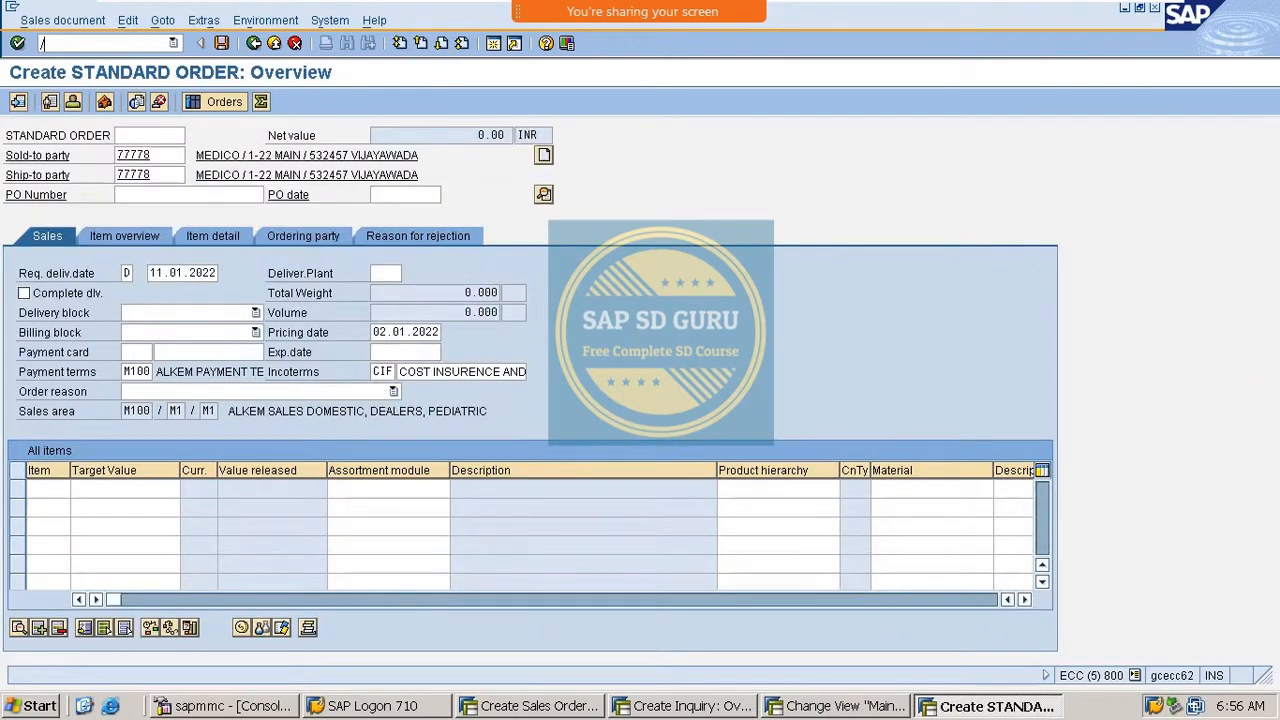
{"action": "key", "text": "Return"}
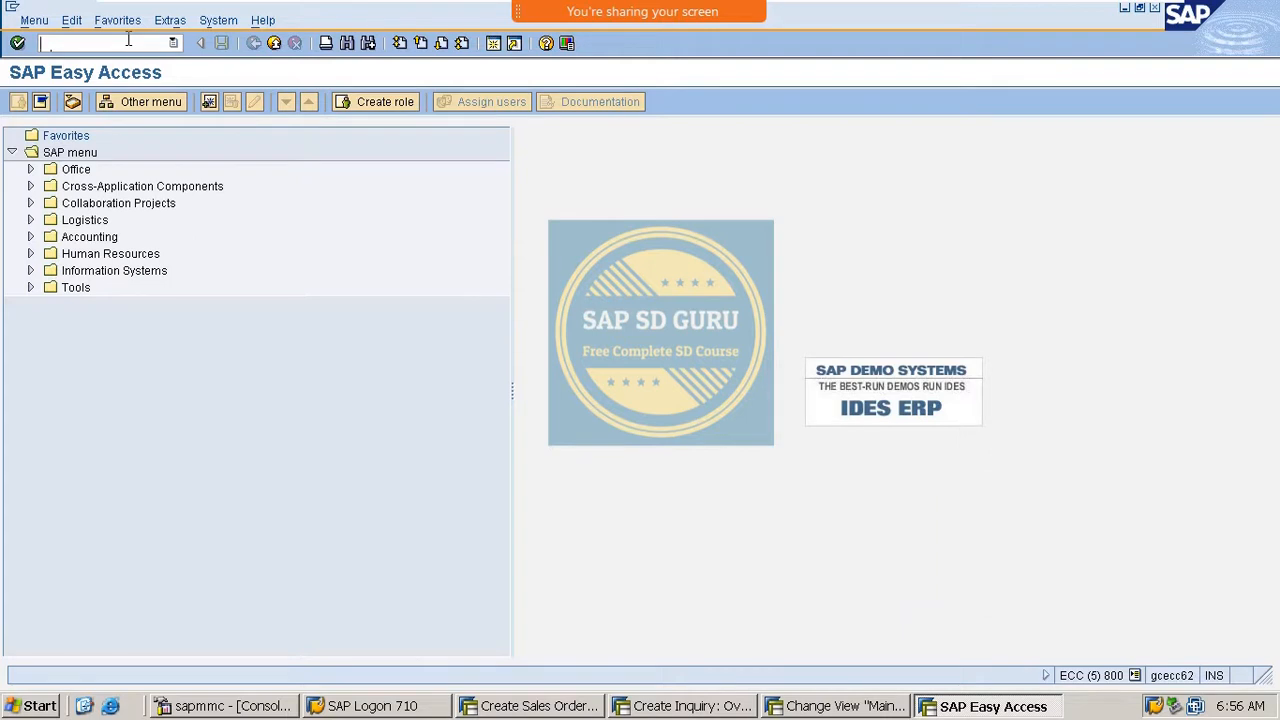
{"action": "type", "text": "va01"}
{"action": "key", "text": "Return"}
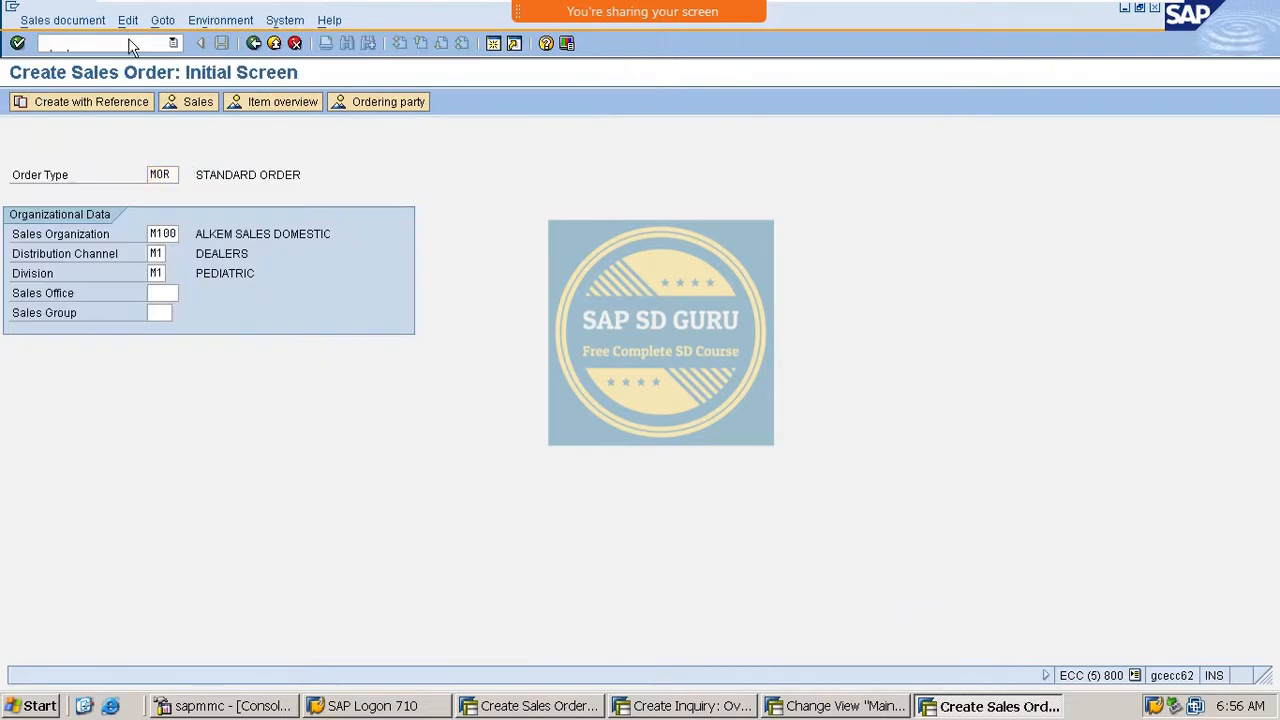
{"action": "key", "text": "Return"}
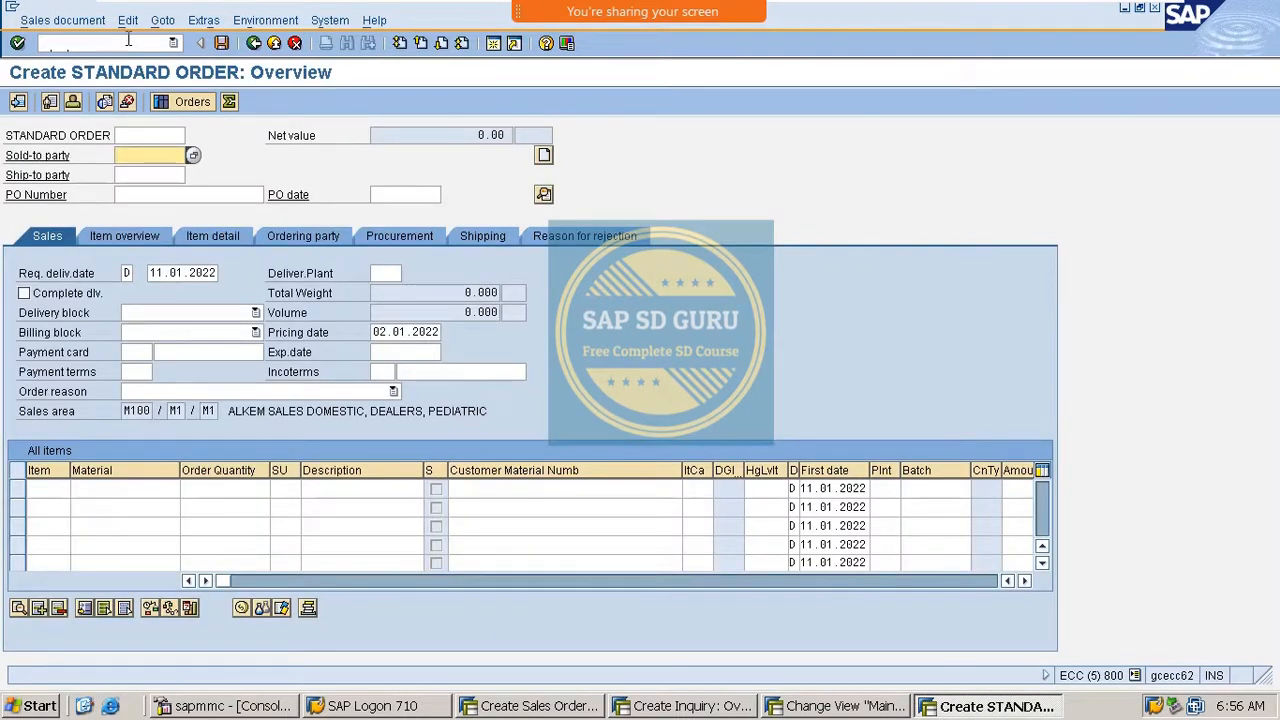
Enter the customer number as sold-to party of the fresh order and accept the preselected bill-to party MEDICO.
{"action": "left_click", "coordinate": [45, 488]}
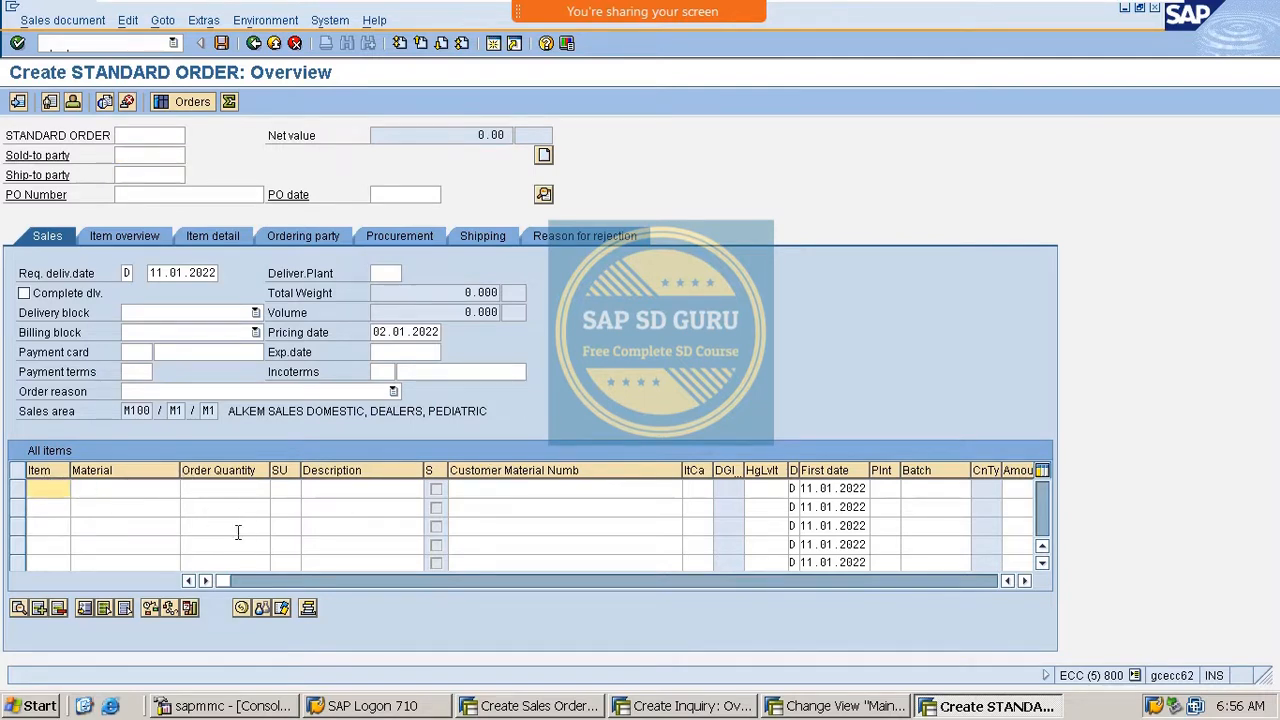
{"action": "left_click", "coordinate": [150, 490]}
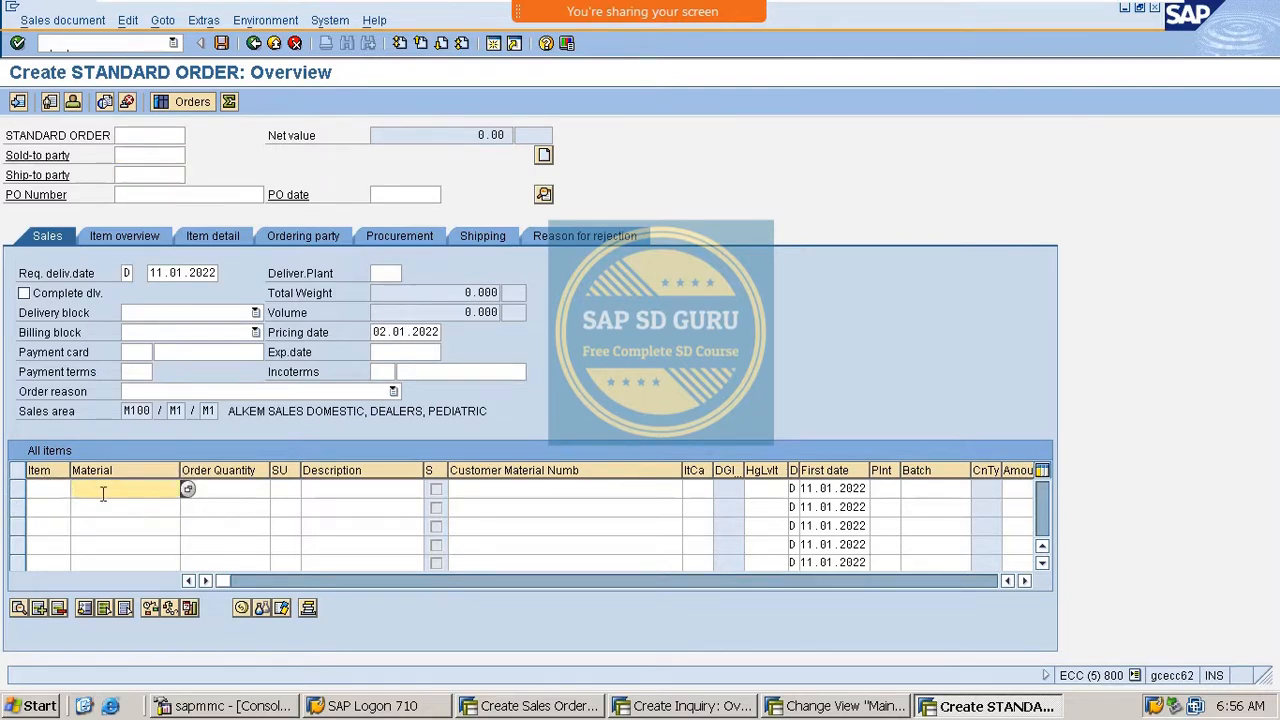
{"action": "left_click", "coordinate": [138, 133]}
{"action": "left_click", "coordinate": [137, 175]}
{"action": "left_click", "coordinate": [145, 154]}
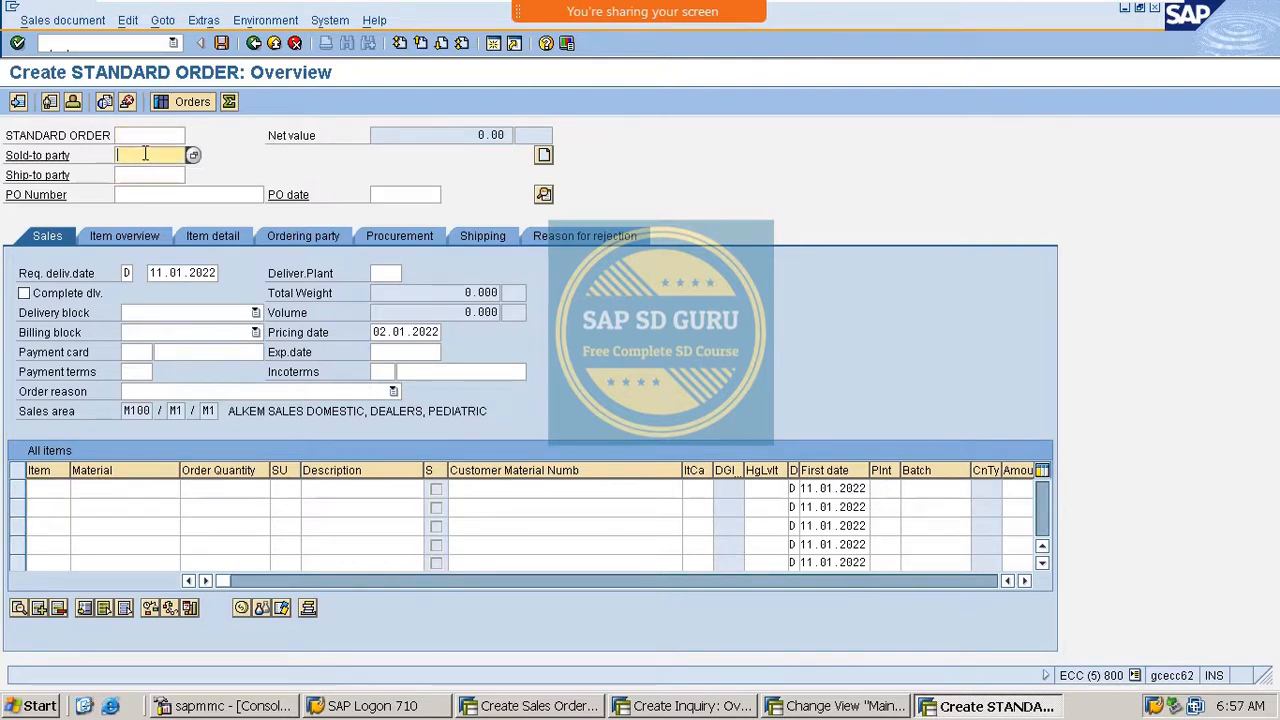
{"action": "type", "text": "77778"}
{"action": "key", "text": "Return"}
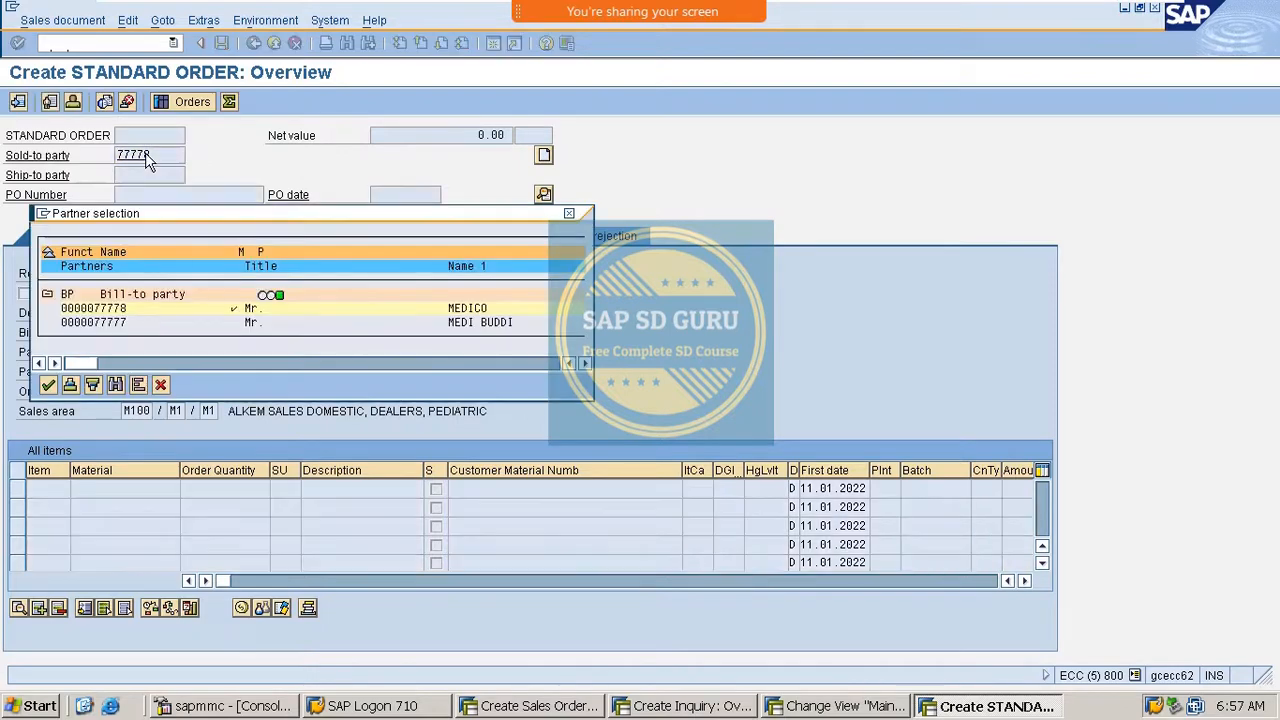
{"action": "key", "text": "Return"}
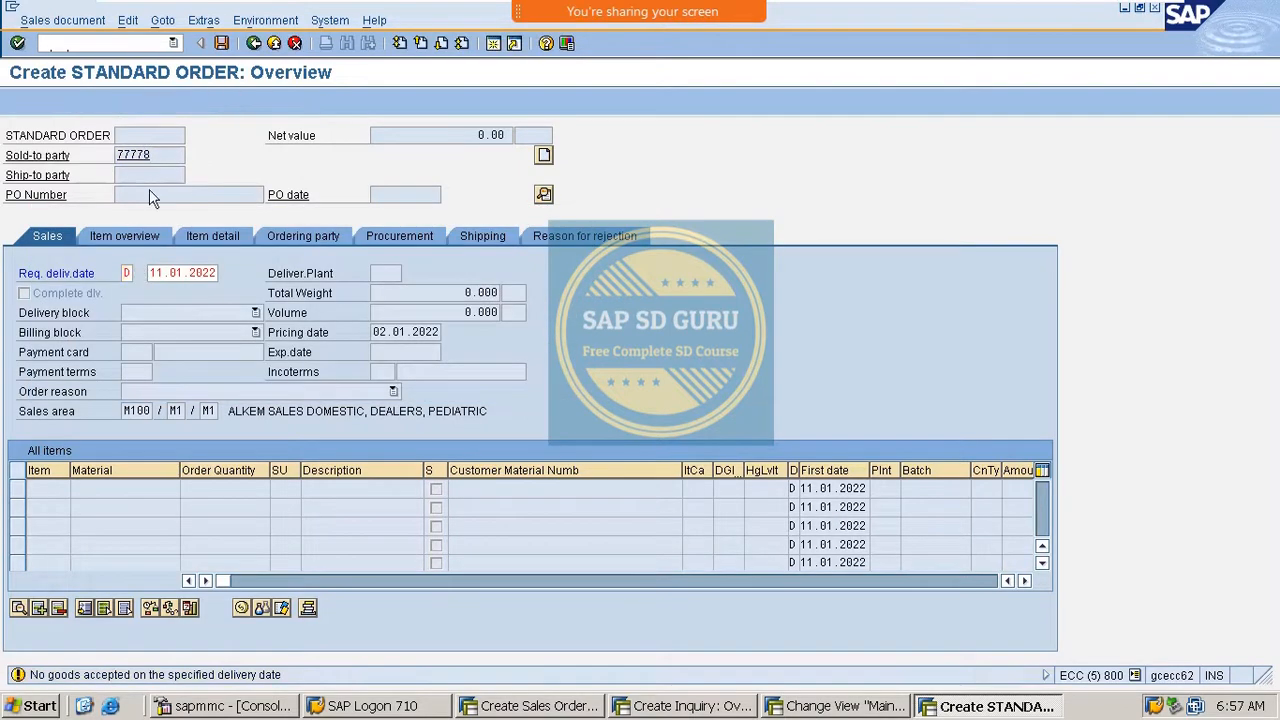
Add material DOLO-650 with order quantity 1, continuing past the open quotations and the availability control.
{"action": "key", "text": "Down"}
{"action": "key", "text": "Down"}
{"action": "key", "text": "Return"}
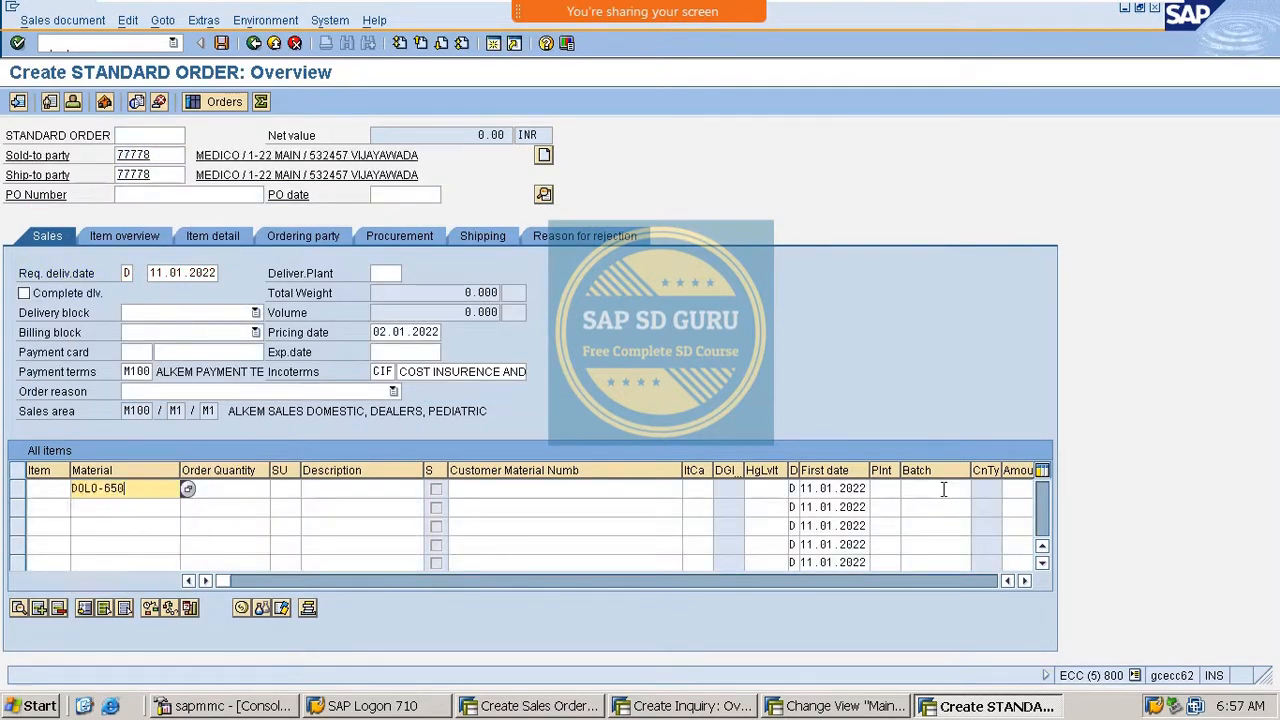
{"action": "key", "text": "Tab"}
{"action": "type", "text": "1"}
{"action": "key", "text": "Return"}
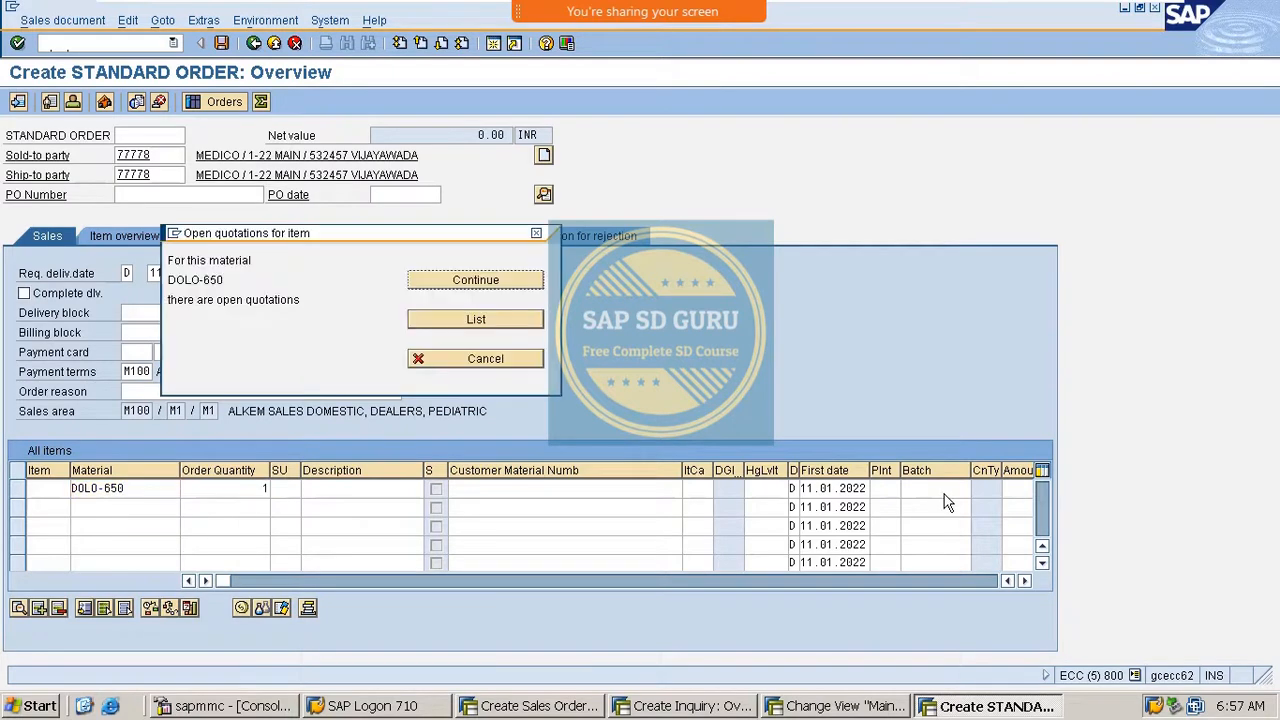
{"action": "key", "text": "Return"}
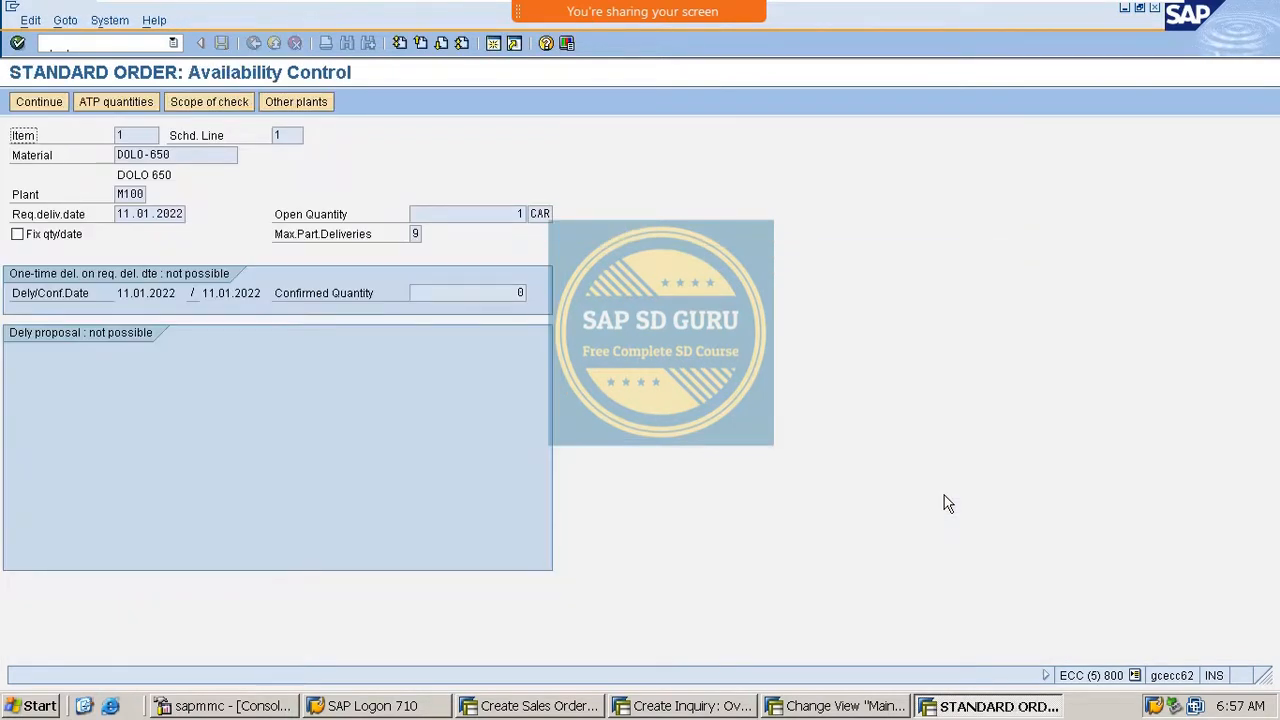
{"action": "left_click", "coordinate": [45, 104]}
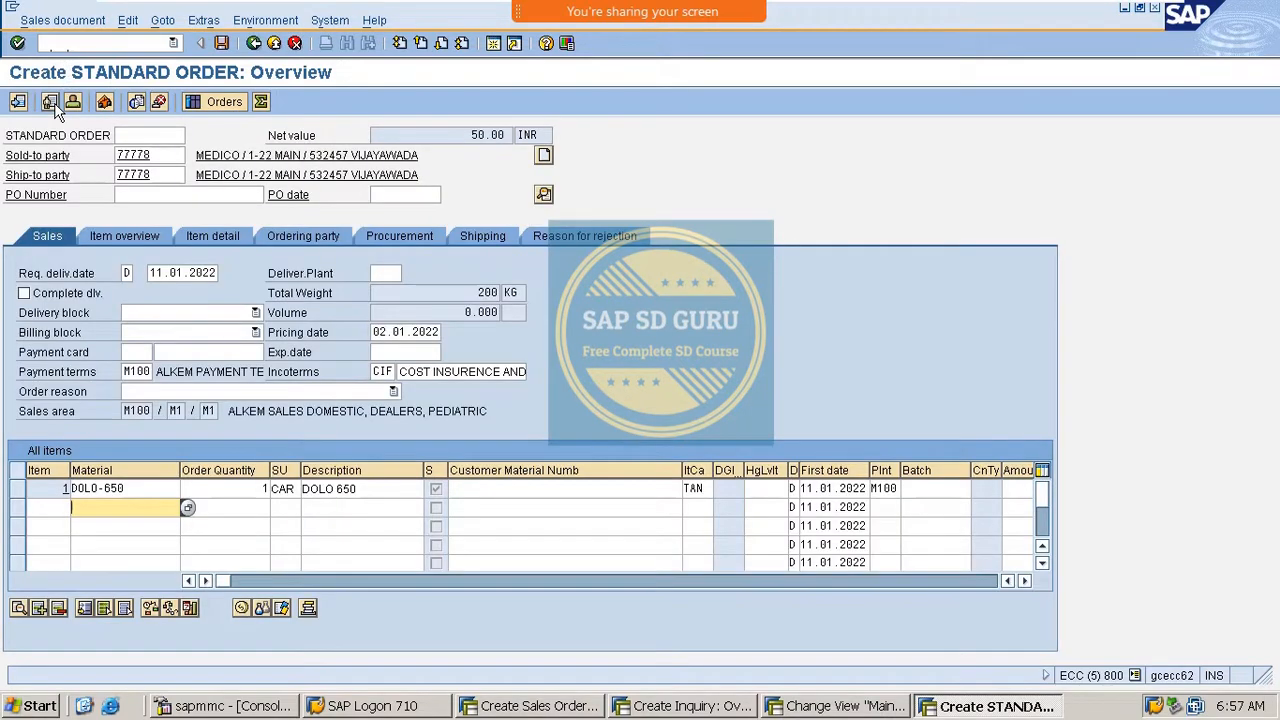
Add material m_COMPUTER with order quantity 1 as the second item and continue without confirming availability.
{"action": "key", "text": "BackSpace"}
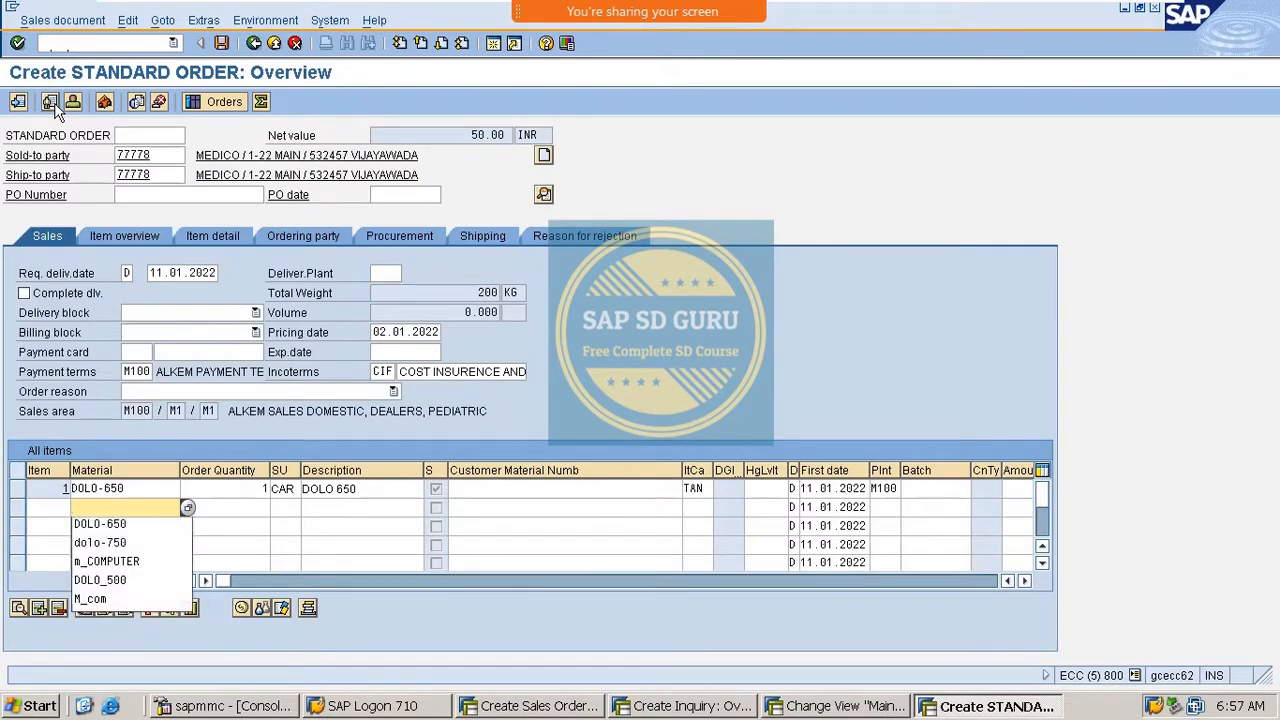
{"action": "key", "text": "Down"}
{"action": "key", "text": "Down"}
{"action": "key", "text": "Down"}
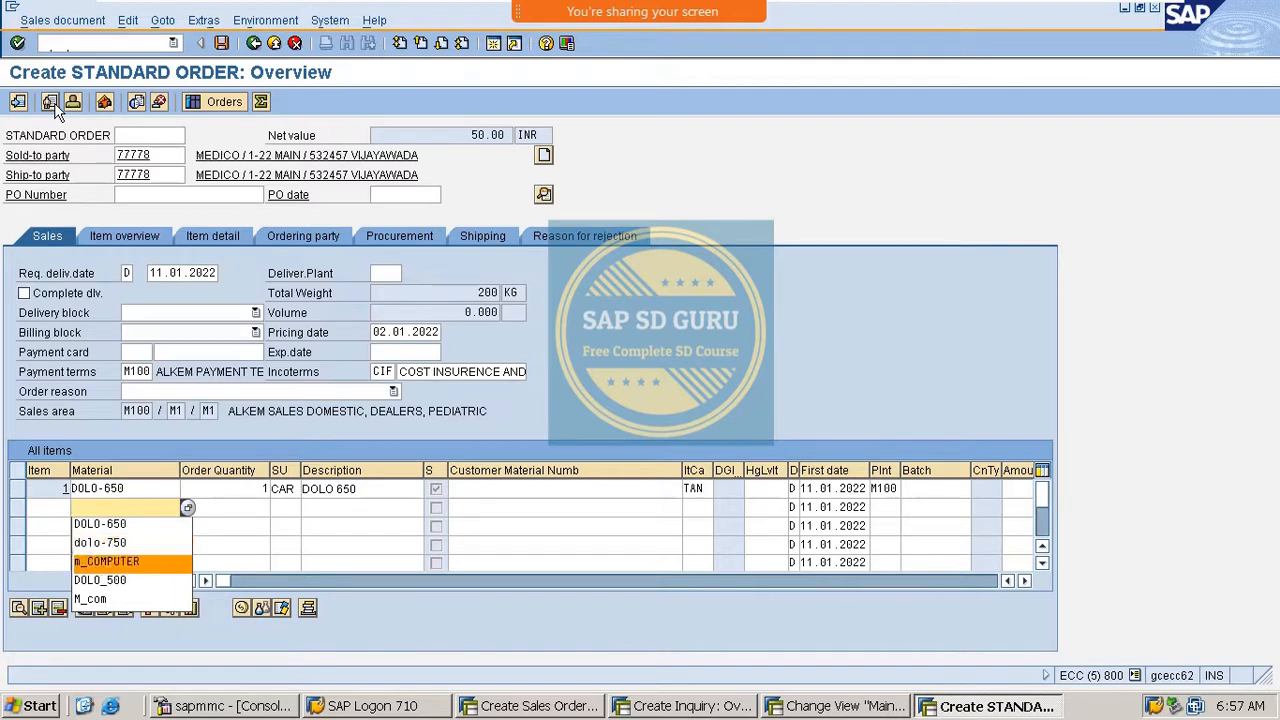
{"action": "key", "text": "Return"}
{"action": "key", "text": "Tab"}
{"action": "type", "text": "1"}
{"action": "key", "text": "Return"}
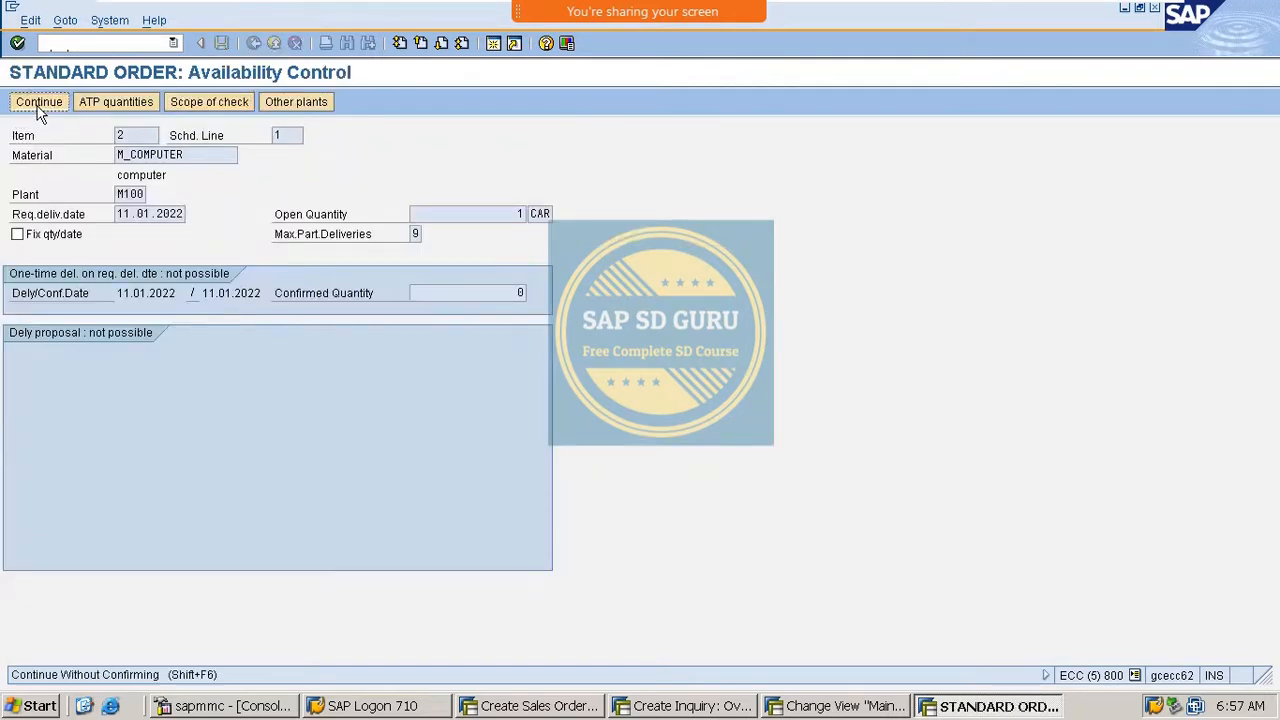
{"action": "left_click", "coordinate": [45, 110]}
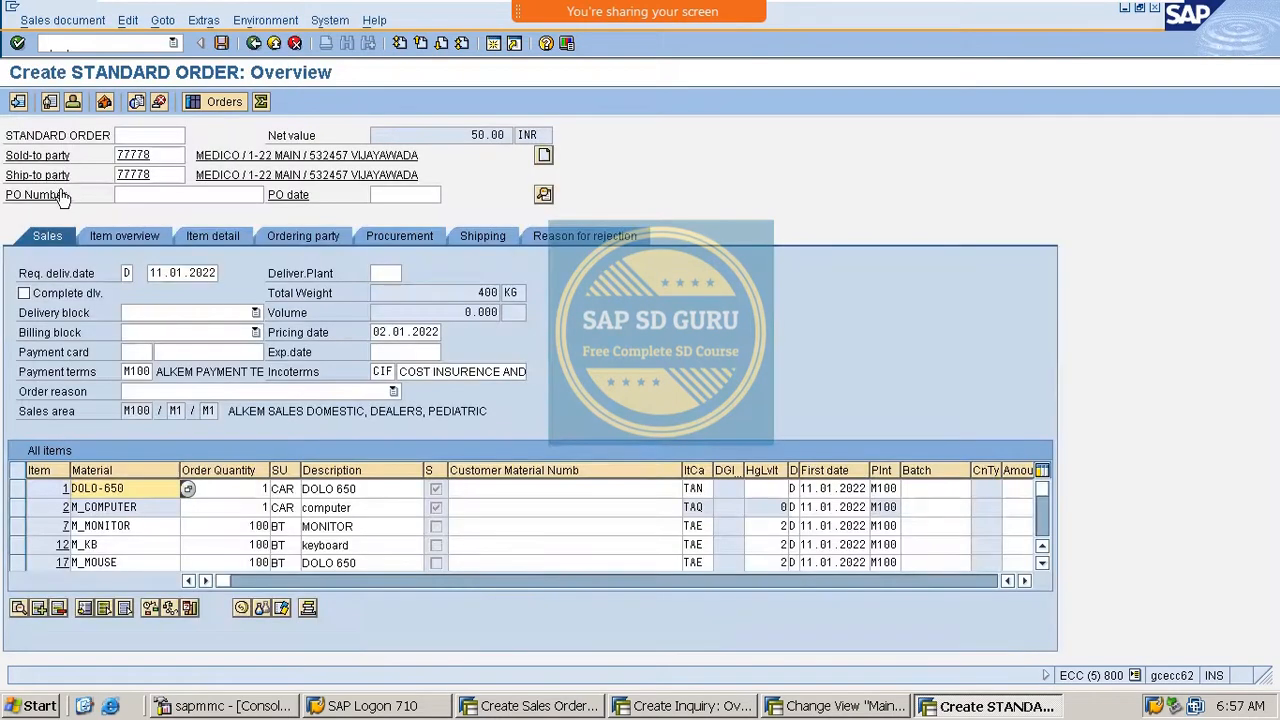
Examine the sub-items listed under M_COMPUTER, highlighting the material M_MONITOR.
{"action": "scroll", "coordinate": [128, 505], "scroll_direction": "down", "scroll_amount": 1}
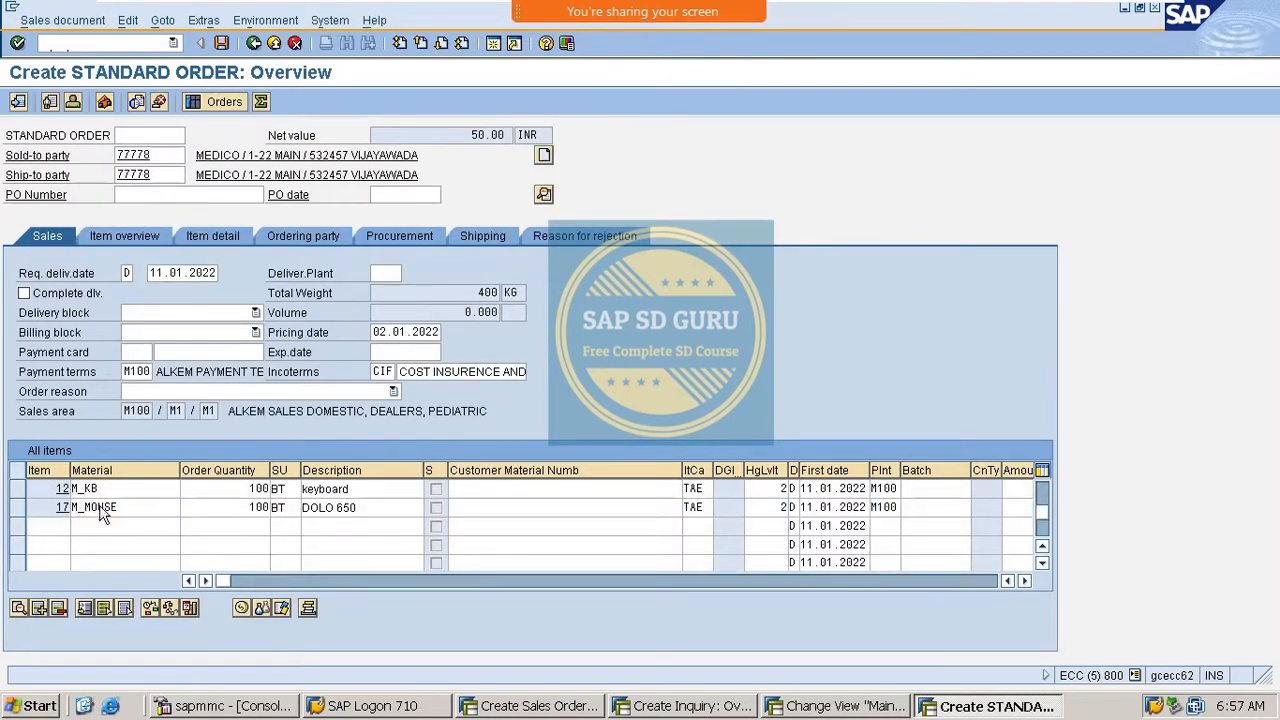
{"action": "scroll", "coordinate": [116, 520], "scroll_direction": "up", "scroll_amount": 1}
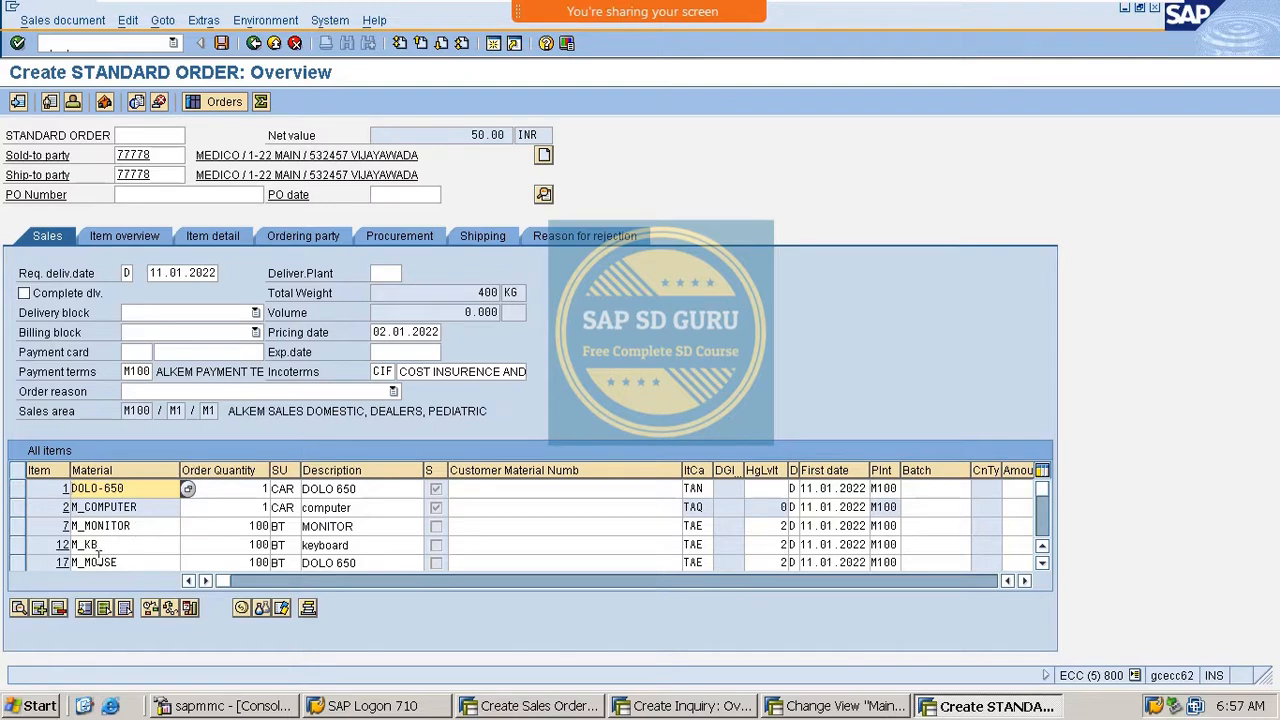
{"action": "left_click_drag", "start_coordinate": [132, 531], "coordinate": [54, 530]}
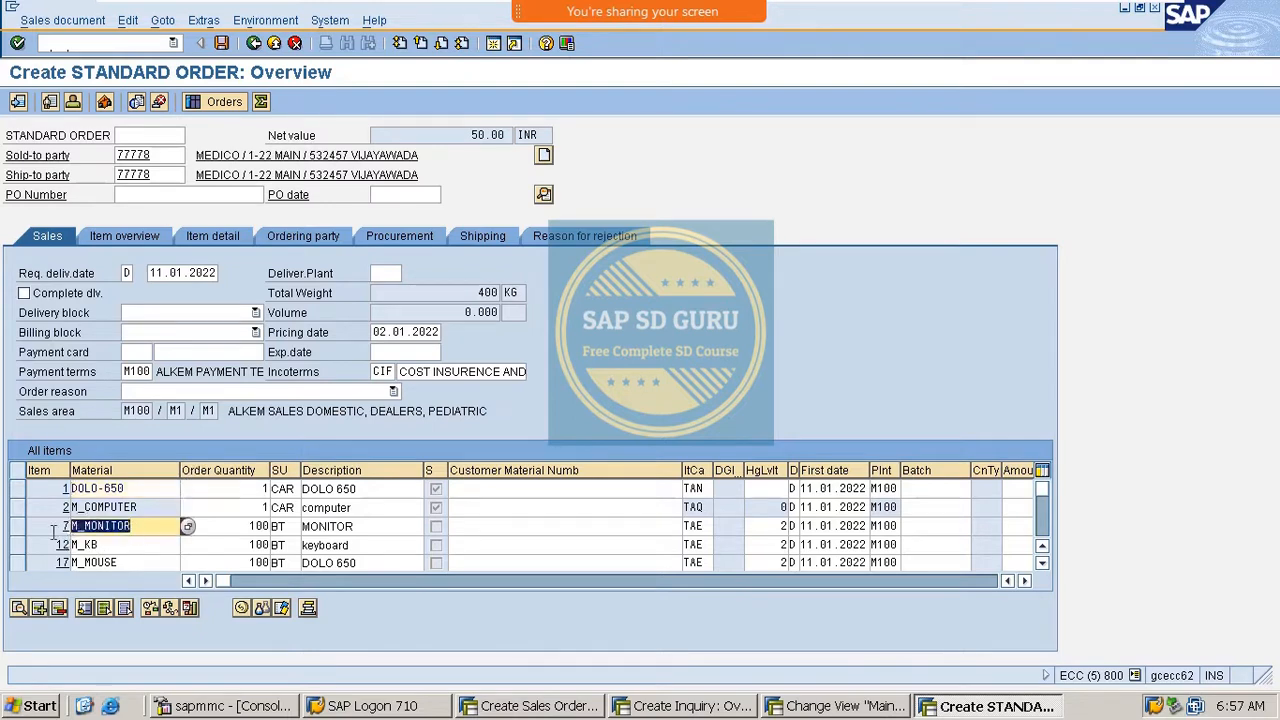
Examine the order's item list, comparing main item M_COMPUTER with its sub-items M_MONITOR, M_KB and M_MOUSE.
{"action": "double_click", "coordinate": [127, 547]}
{"action": "left_click", "coordinate": [143, 526]}
{"action": "left_click", "coordinate": [148, 562]}
{"action": "left_click", "coordinate": [133, 545]}
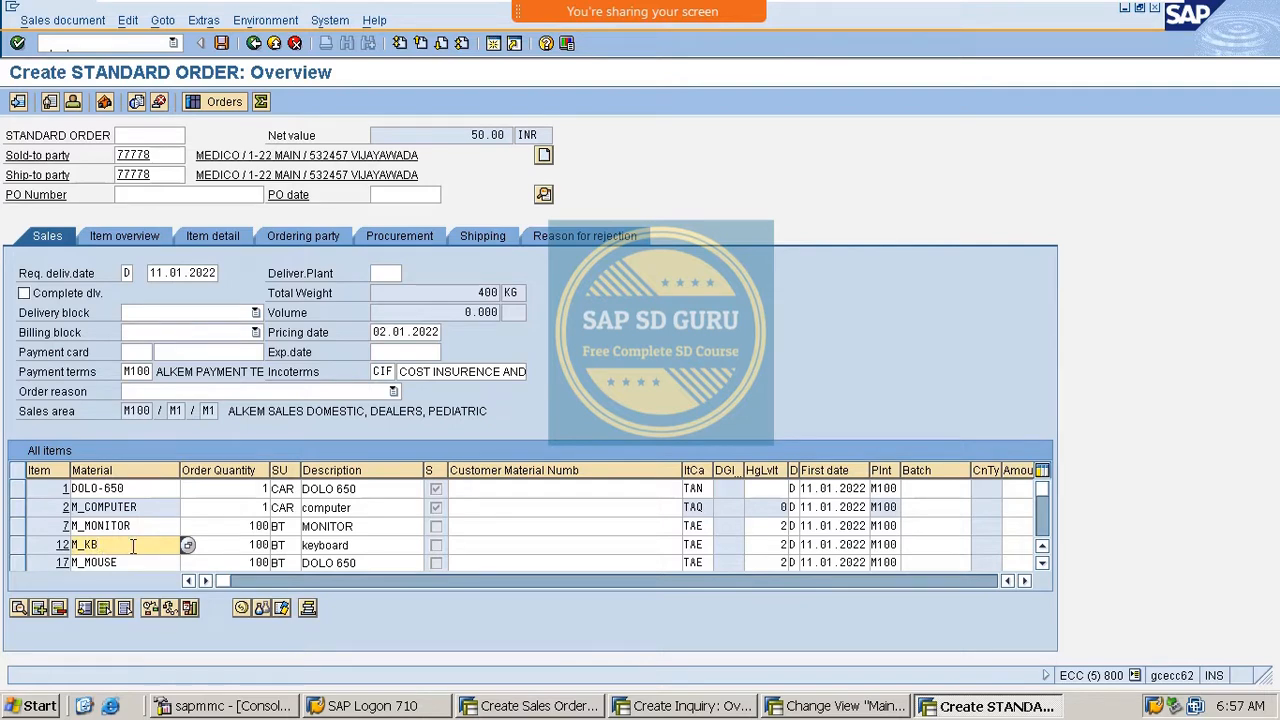
{"action": "key", "text": "Return"}
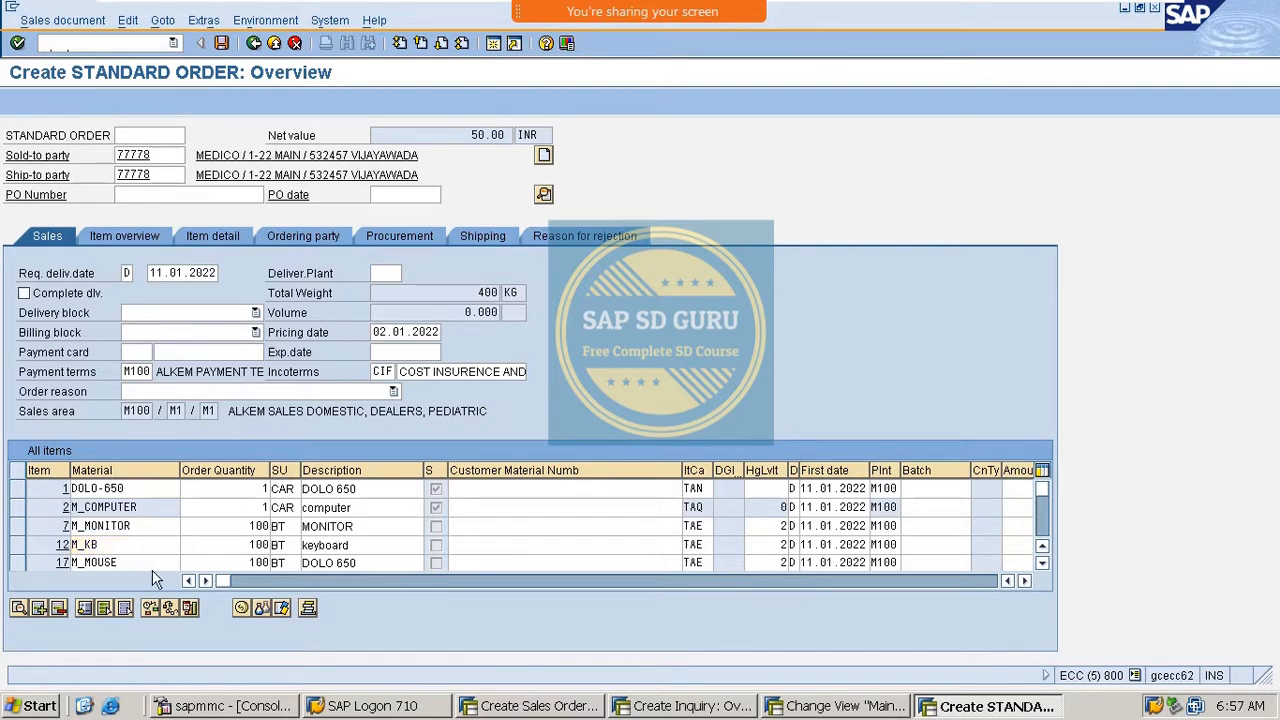
{"action": "scroll", "coordinate": [120, 531], "scroll_direction": "up", "scroll_amount": 2}
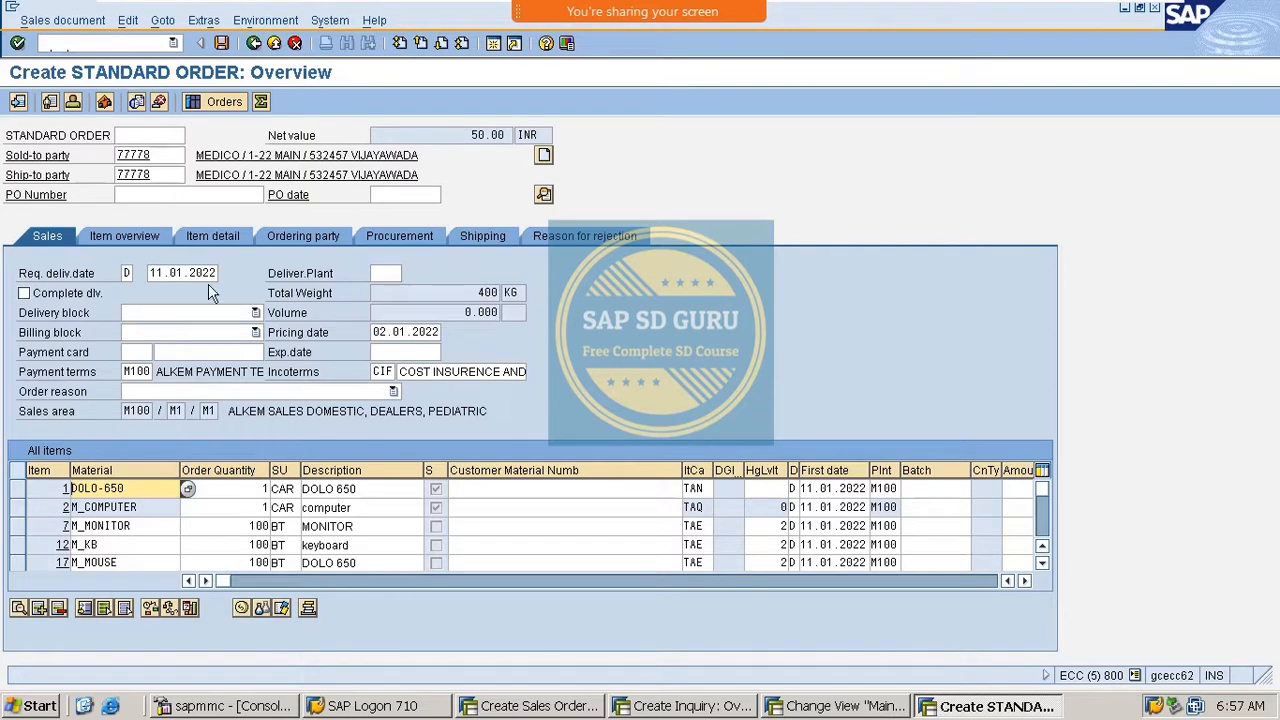
{"action": "double_click", "coordinate": [158, 507]}
{"action": "double_click", "coordinate": [95, 562]}
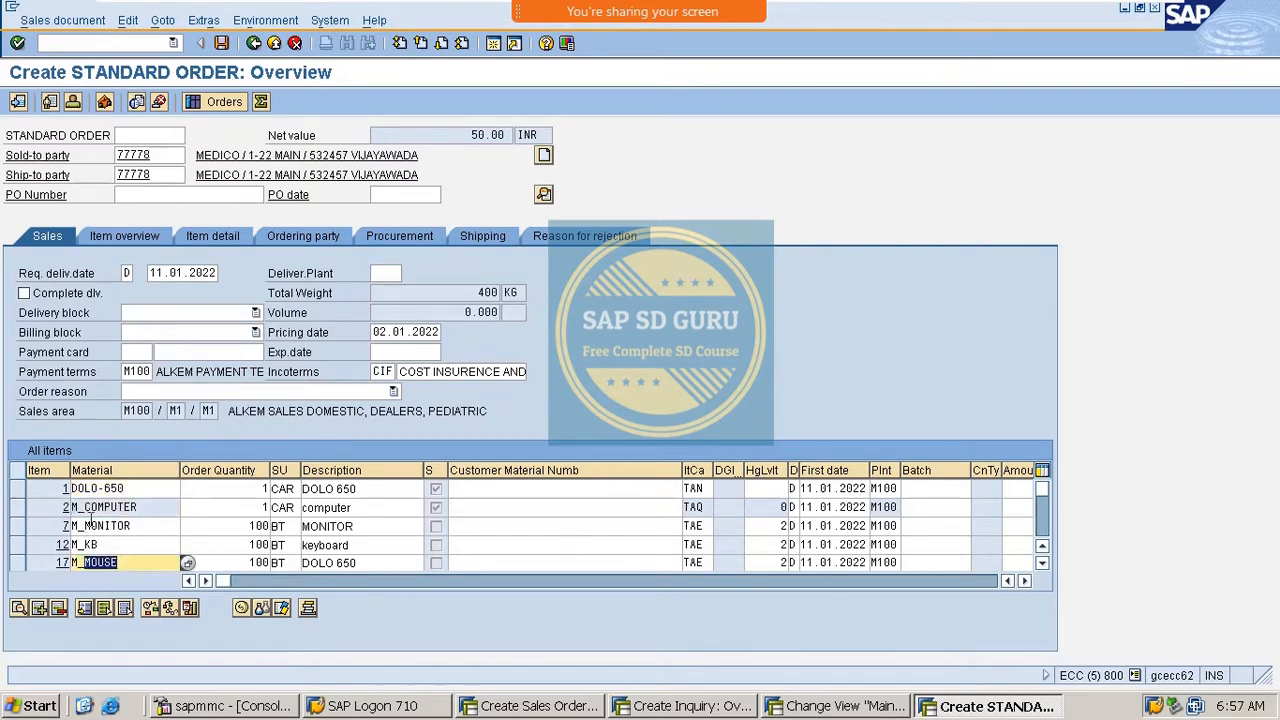
{"action": "double_click", "coordinate": [114, 545]}
{"action": "double_click", "coordinate": [144, 530]}
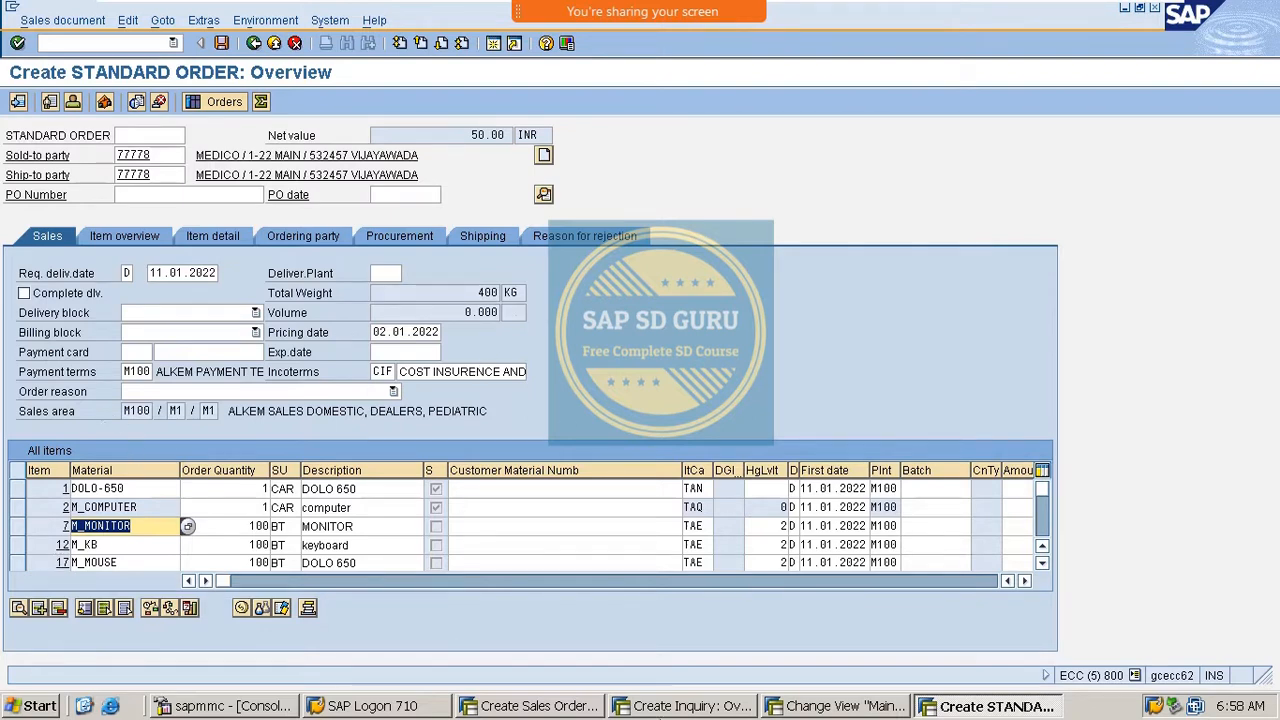
Set the display range of order type MOR to UHAU (Main items) in the order type customizing and save.
{"action": "left_click", "coordinate": [820, 706]}
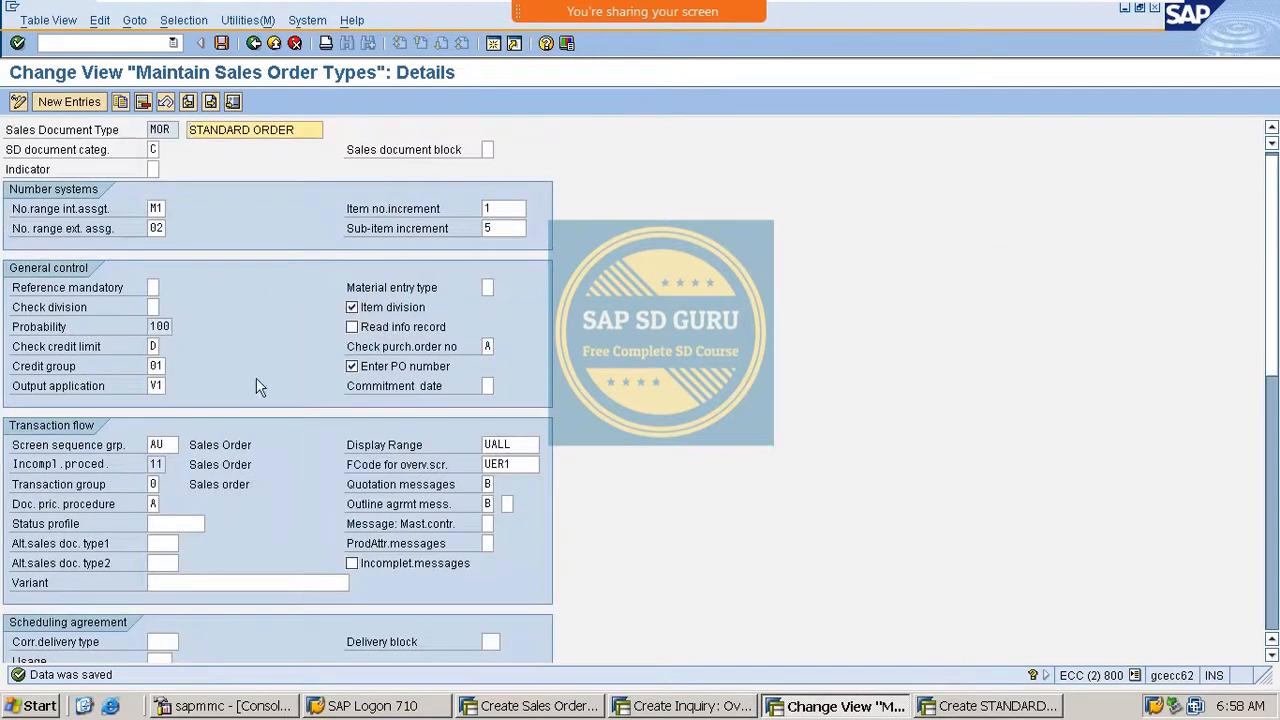
{"action": "left_click", "coordinate": [420, 445]}
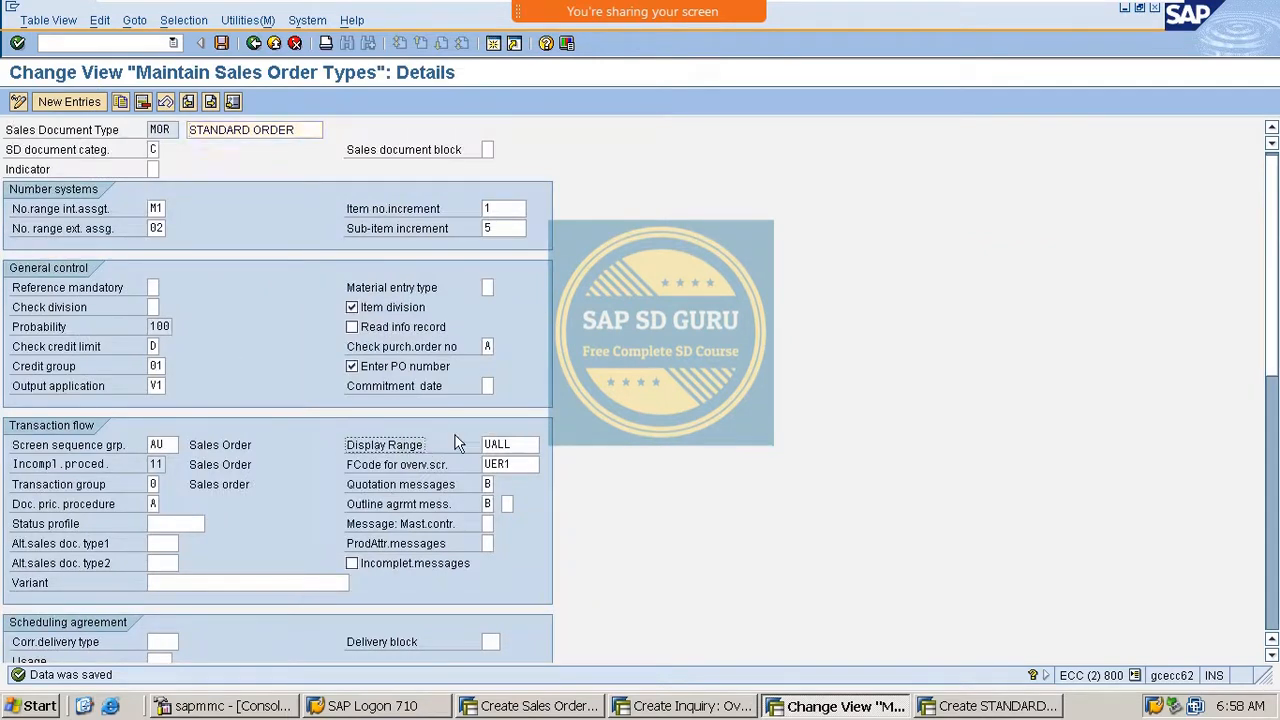
{"action": "left_click", "coordinate": [500, 446]}
{"action": "left_click", "coordinate": [546, 444]}
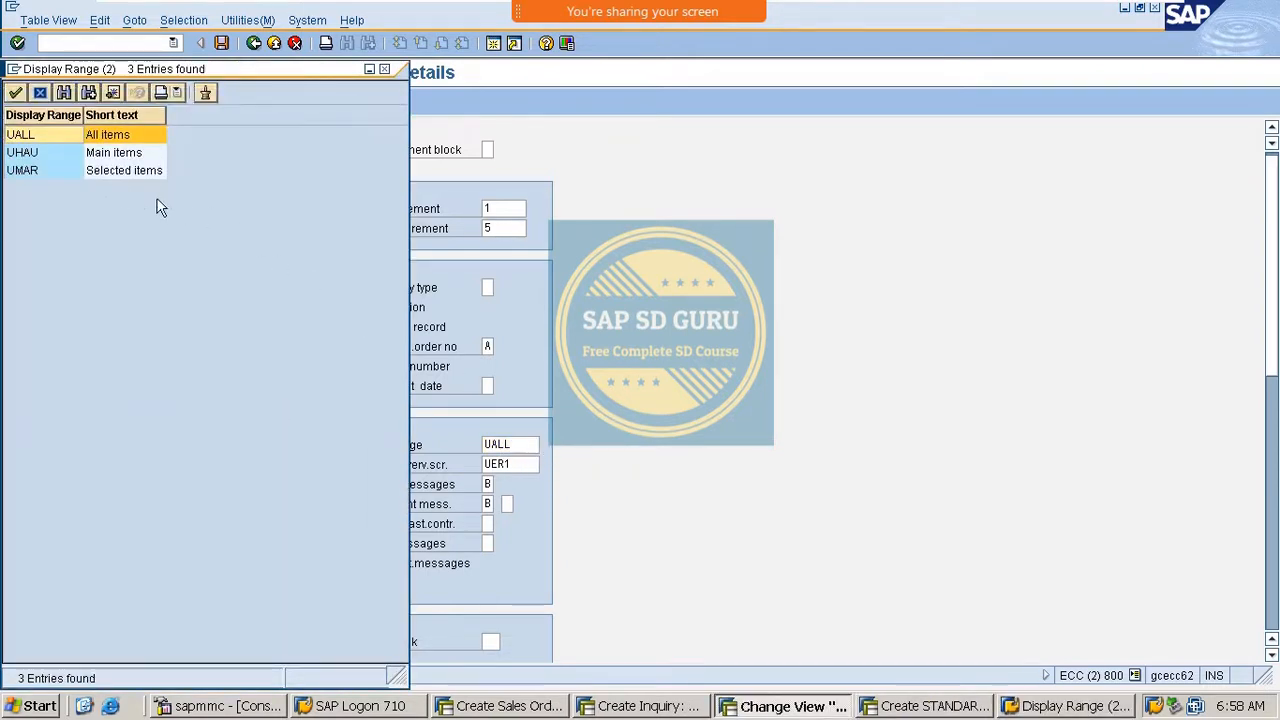
{"action": "left_click", "coordinate": [40, 158]}
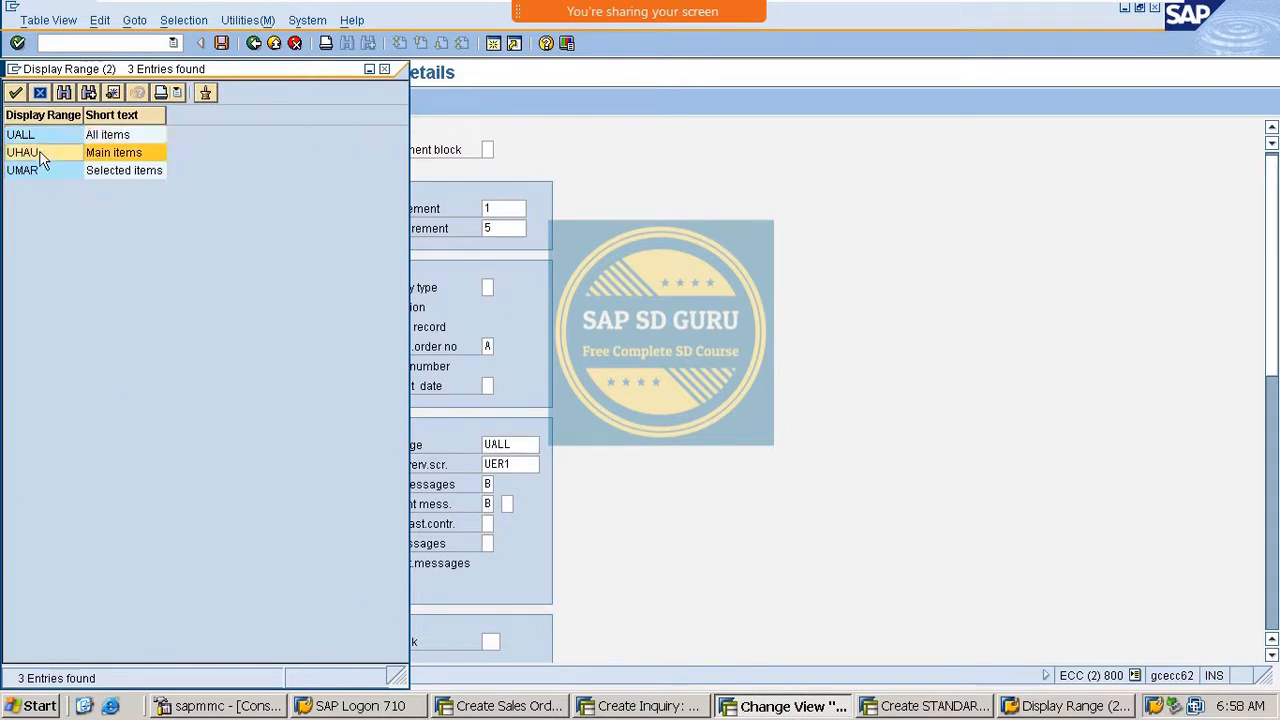
{"action": "double_click", "coordinate": [40, 158]}
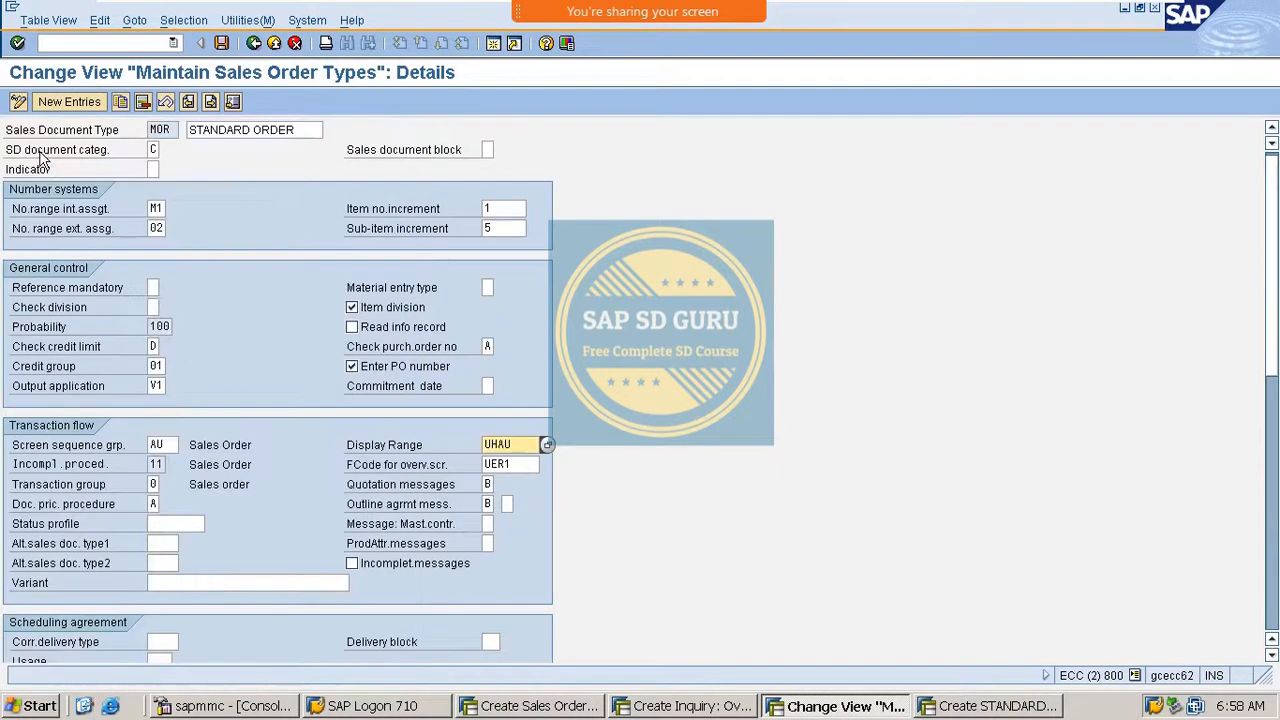
{"action": "left_click", "coordinate": [222, 44]}
Return to the order session and start a fresh MOR sales order with transaction /nva01, keeping the proposed sales area.
{"action": "key", "text": "alt+Tab"}
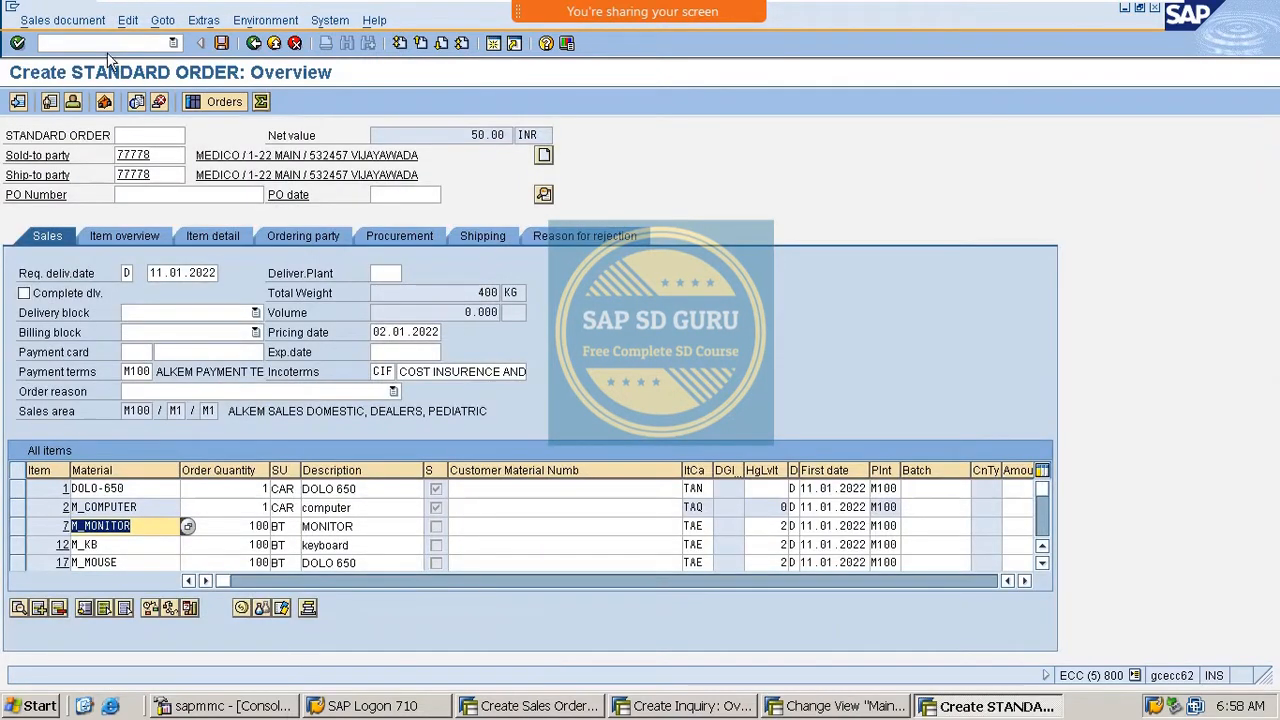
{"action": "left_click", "coordinate": [100, 43]}
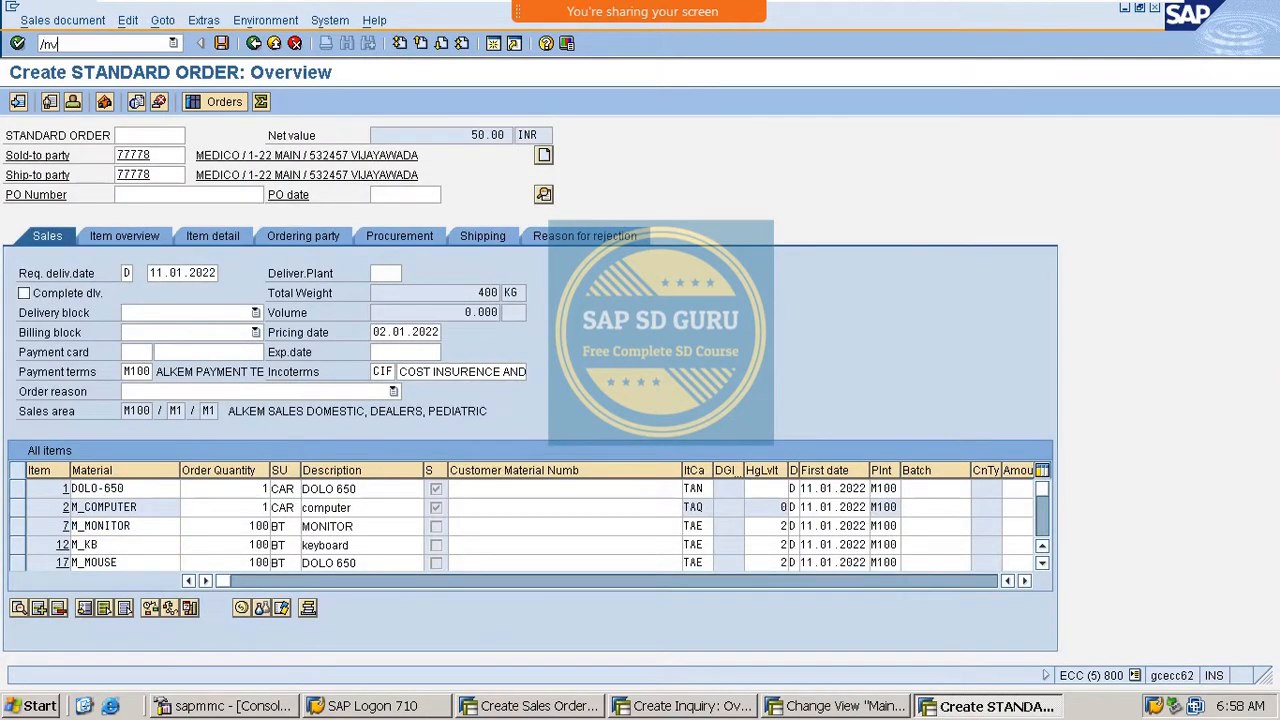
{"action": "type", "text": "/nva01"}
{"action": "key", "text": "Return"}
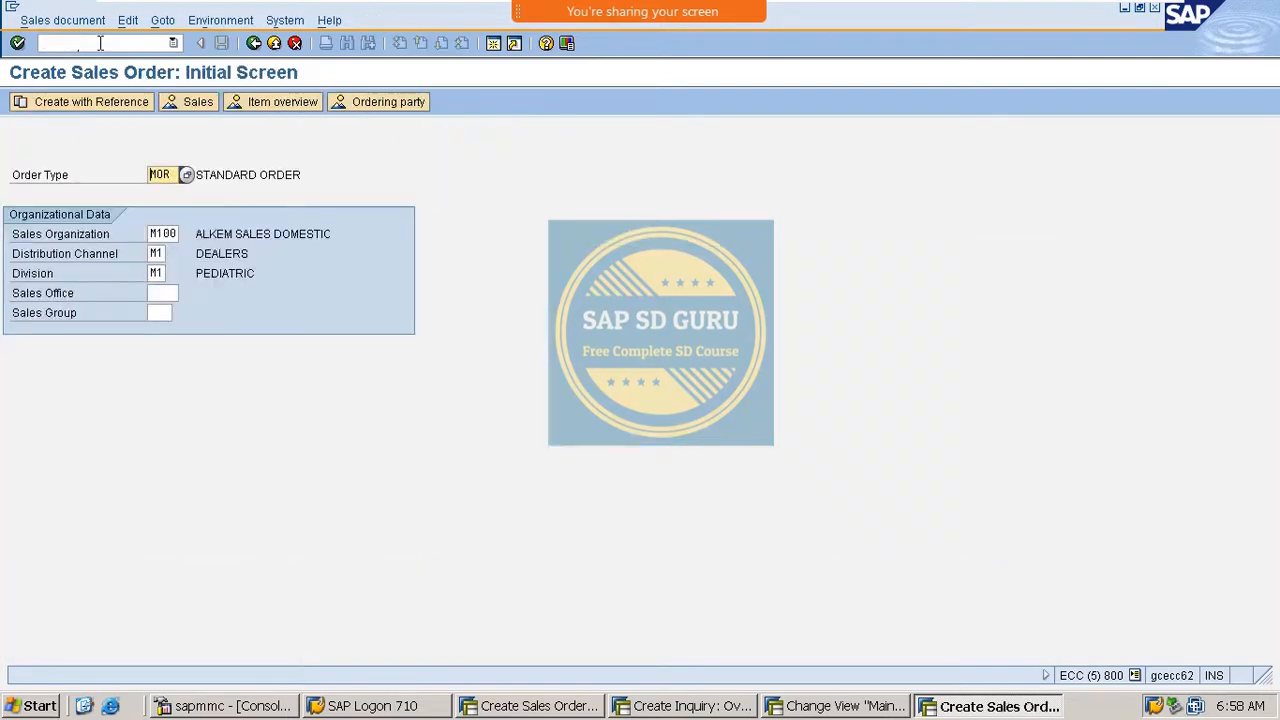
{"action": "key", "text": "Return"}
Enter the customer number as sold-to party and accept the preselected bill-to party MEDICO.
{"action": "type", "text": "7"}
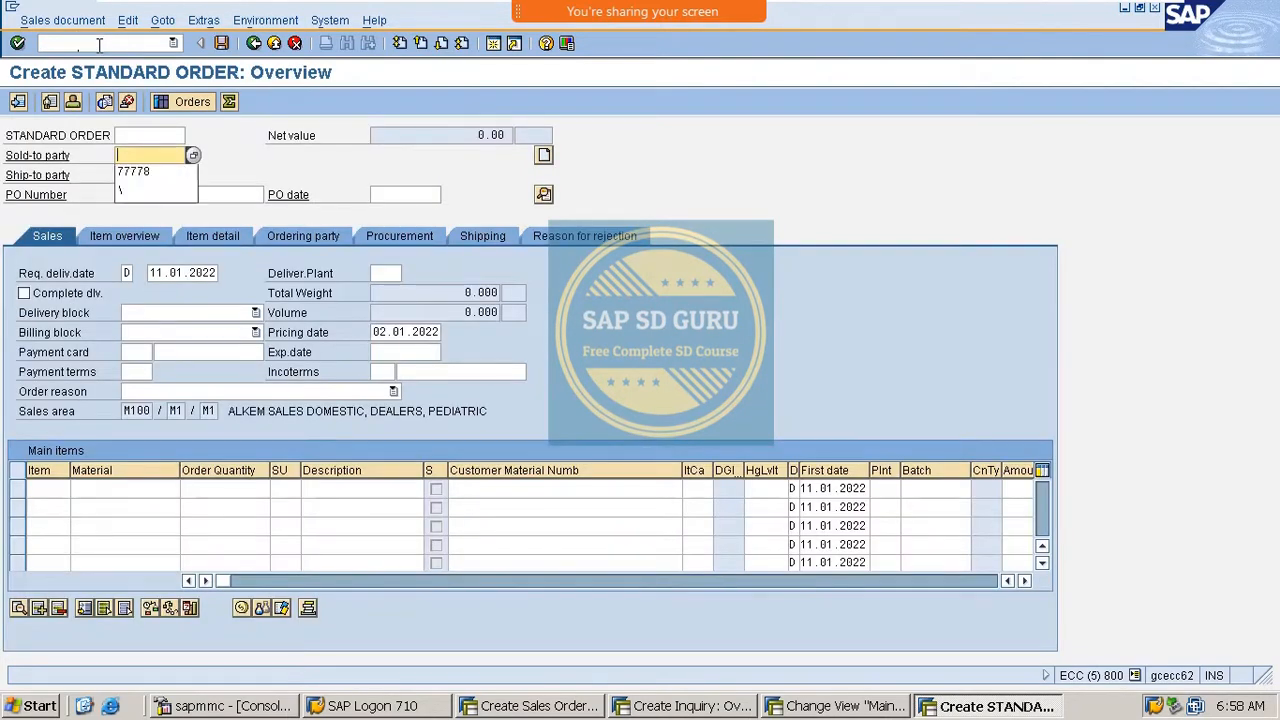
{"action": "key", "text": "Down"}
{"action": "key", "text": "Return"}
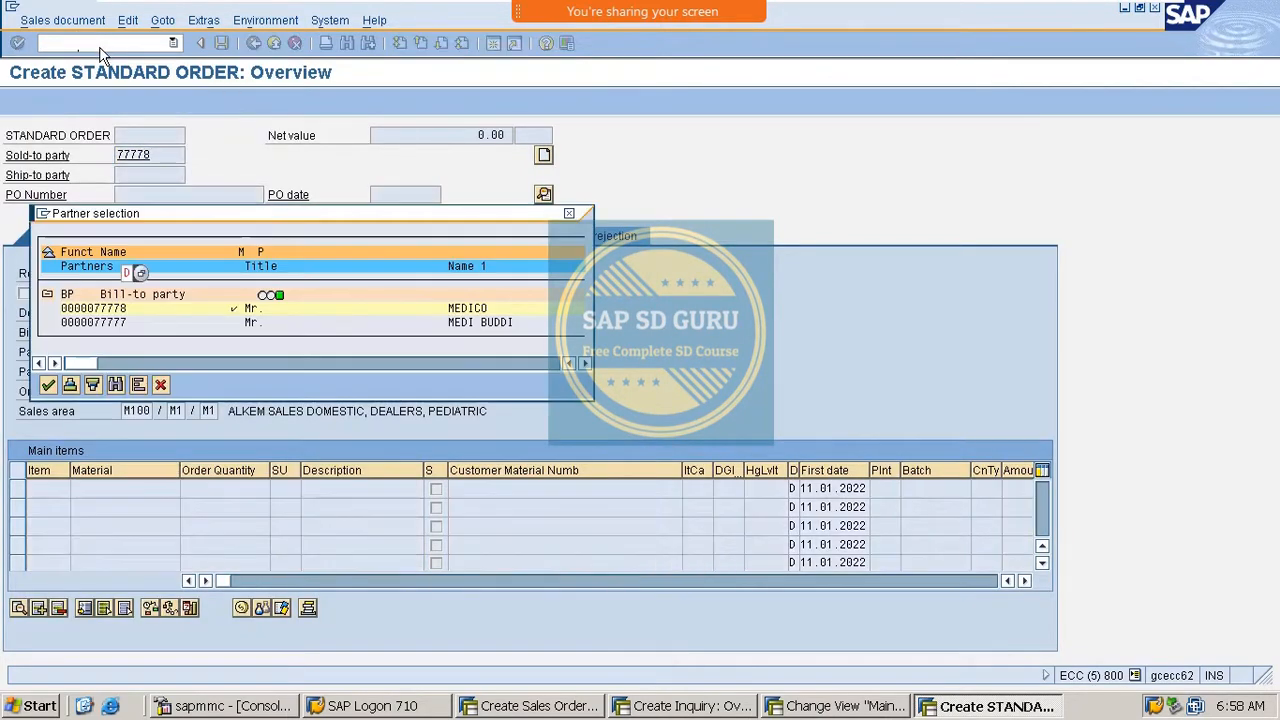
{"action": "key", "text": "Return"}
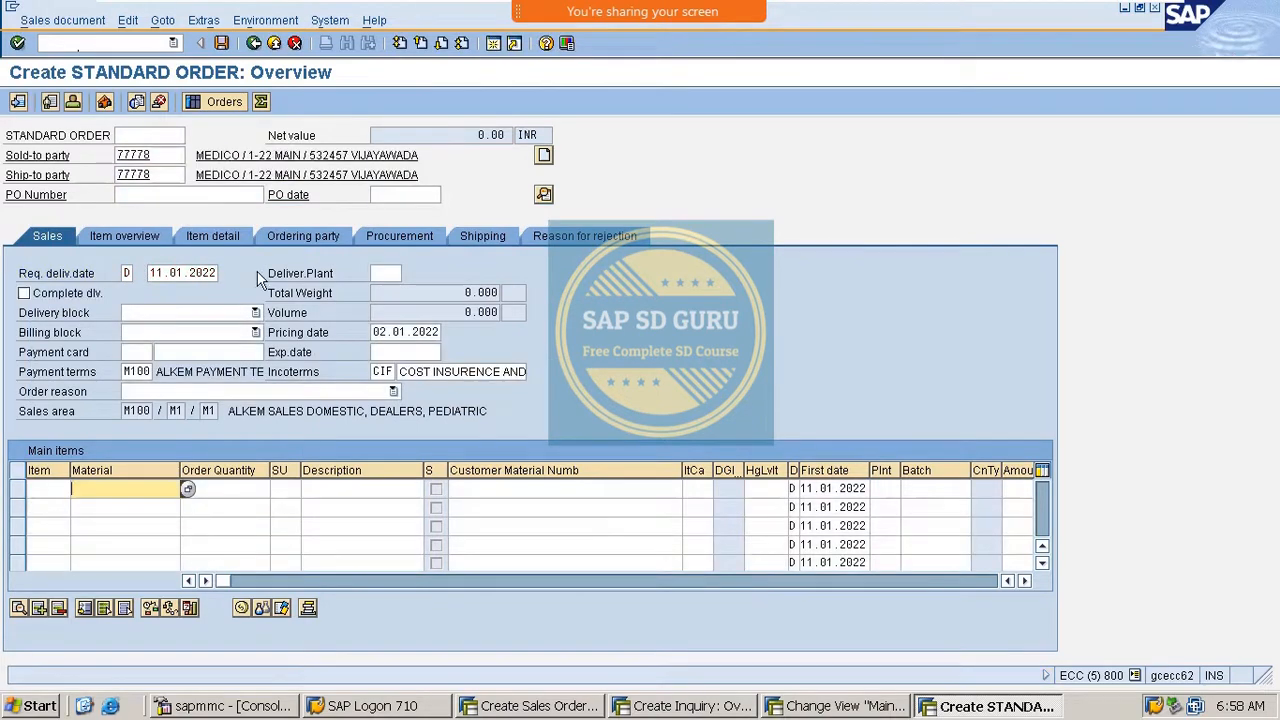
Add material m_COMPUTER with order quantity 1 under Main items and continue past the availability control.
{"action": "key", "text": "BackSpace"}
{"action": "key", "text": "Down"}
{"action": "key", "text": "Down"}
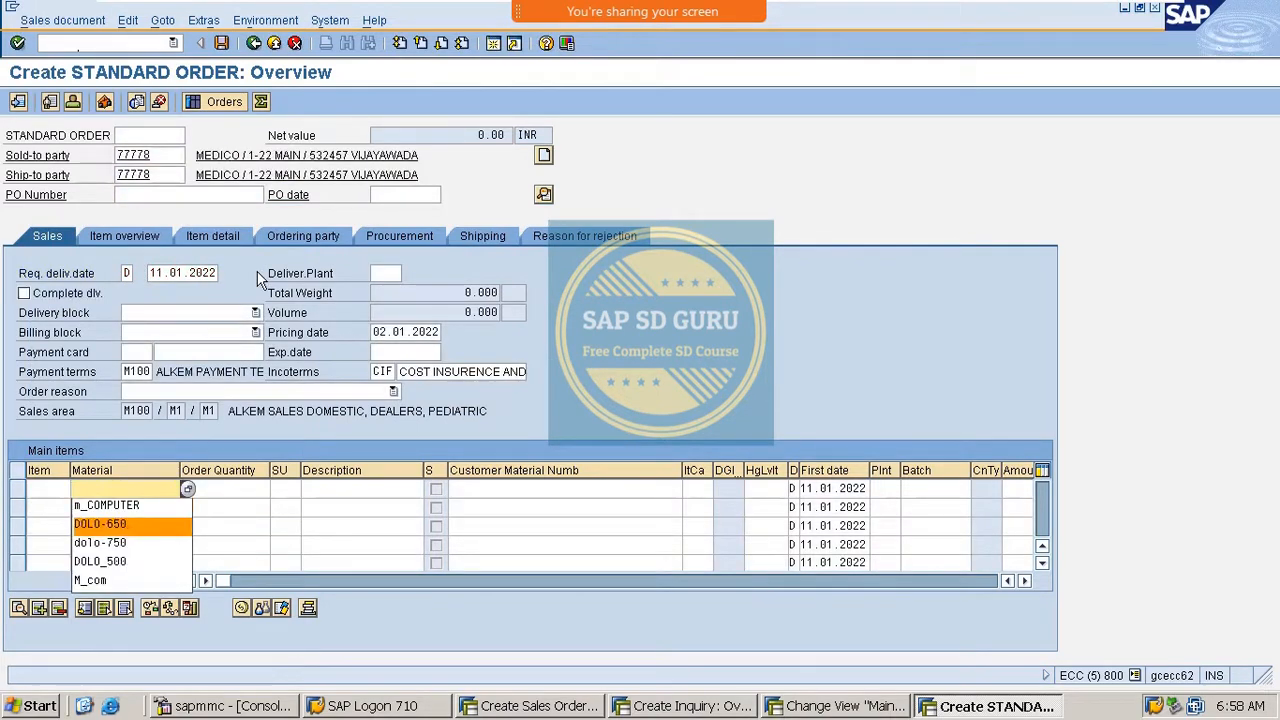
{"action": "key", "text": "Up"}
{"action": "key", "text": "Return"}
{"action": "key", "text": "Tab"}
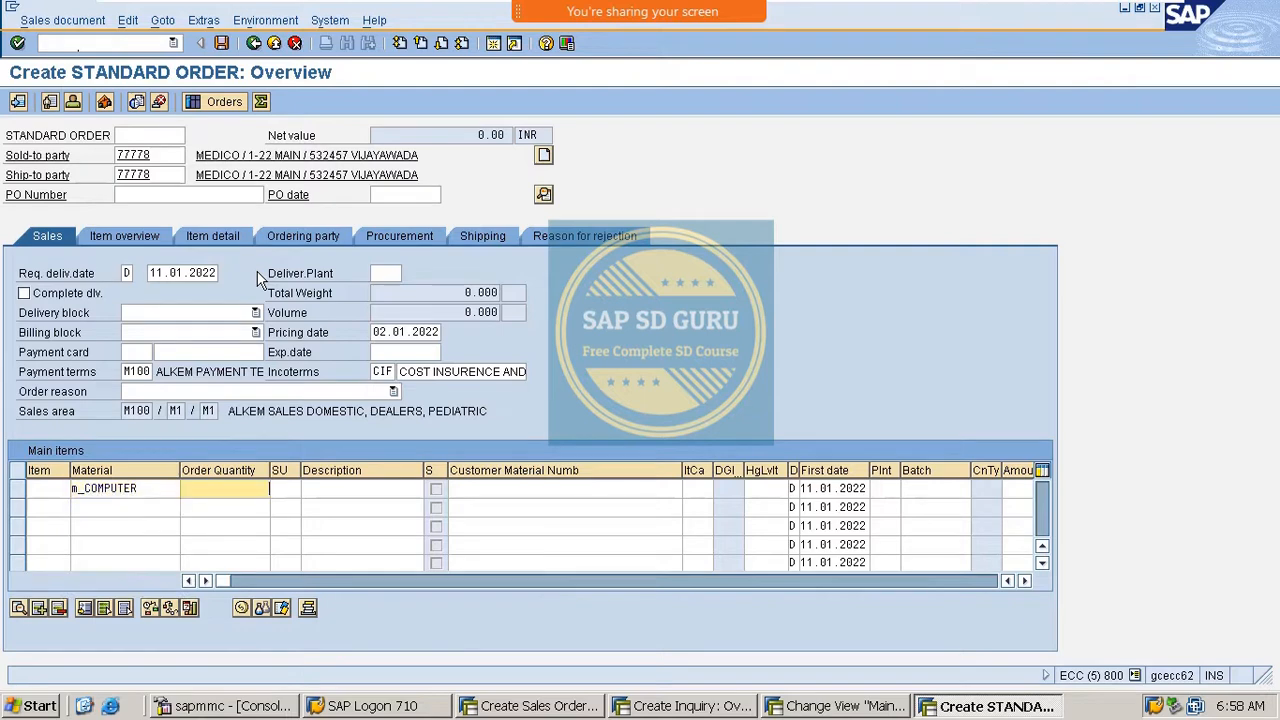
{"action": "type", "text": "1"}
{"action": "key", "text": "Return"}
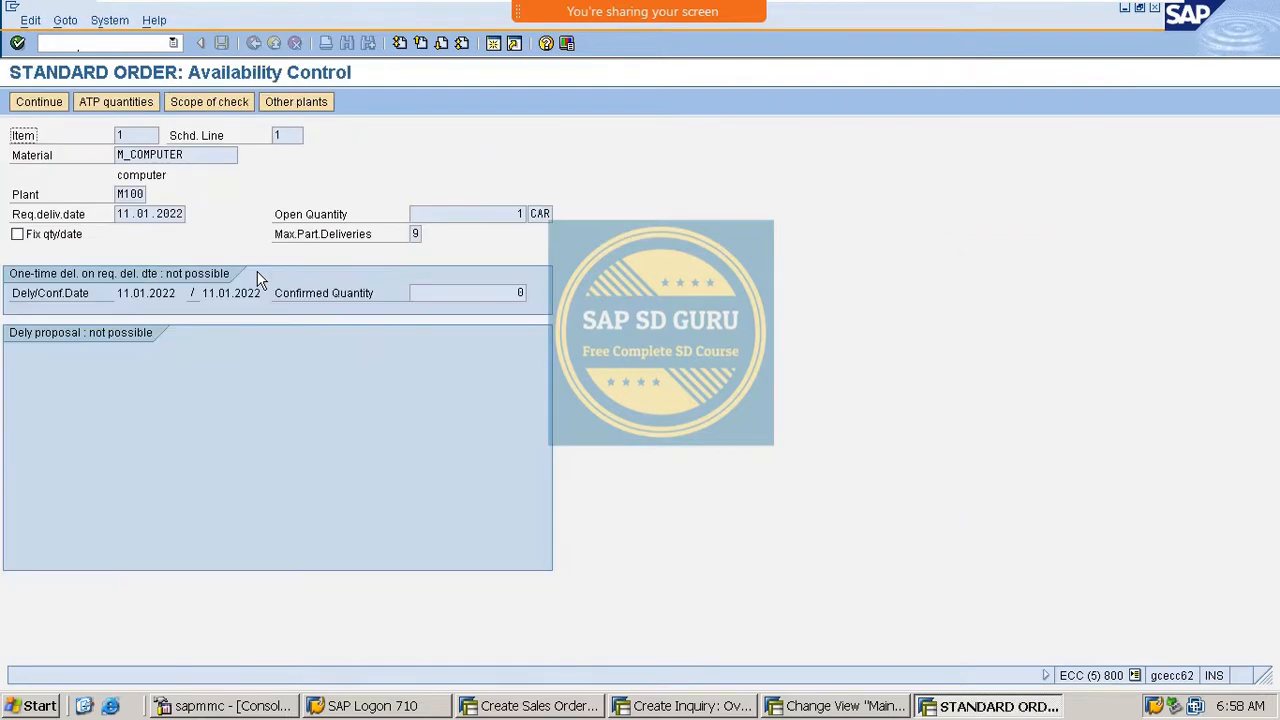
{"action": "left_click", "coordinate": [55, 108]}
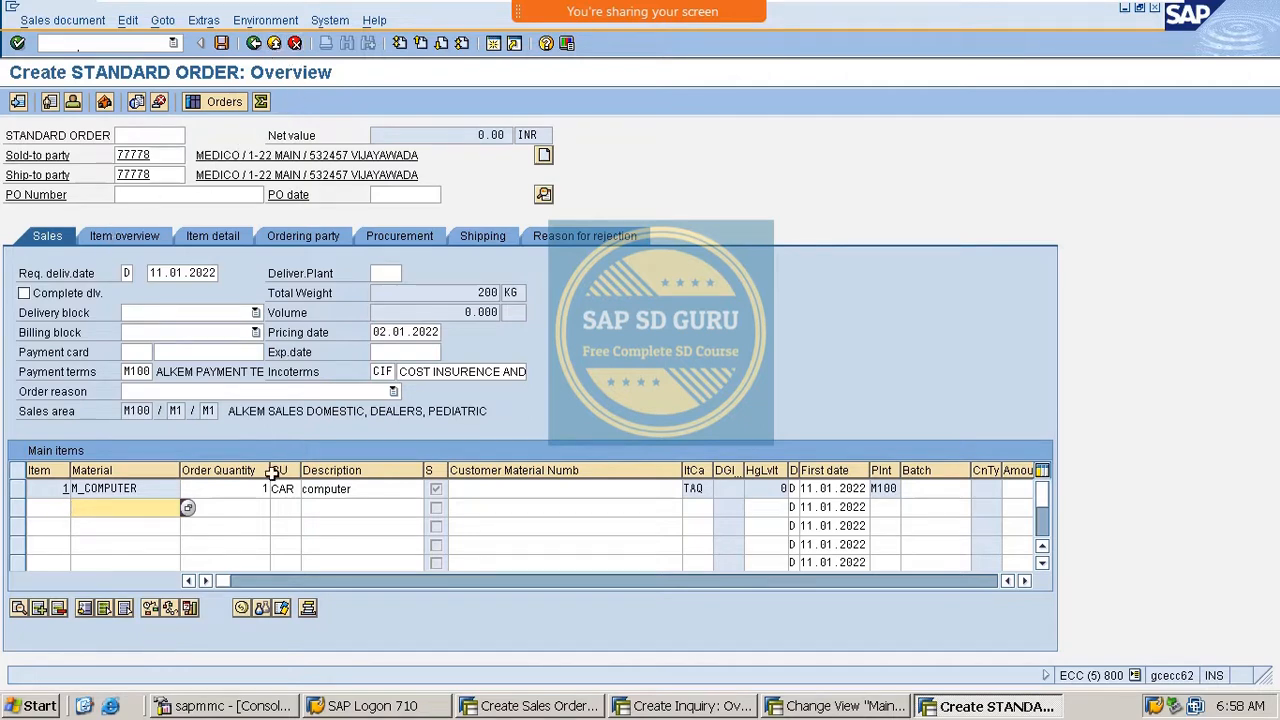
Change the display range of order type MOR to UMAR (Selected items) and save the order type.
{"action": "key", "text": "alt+Tab"}
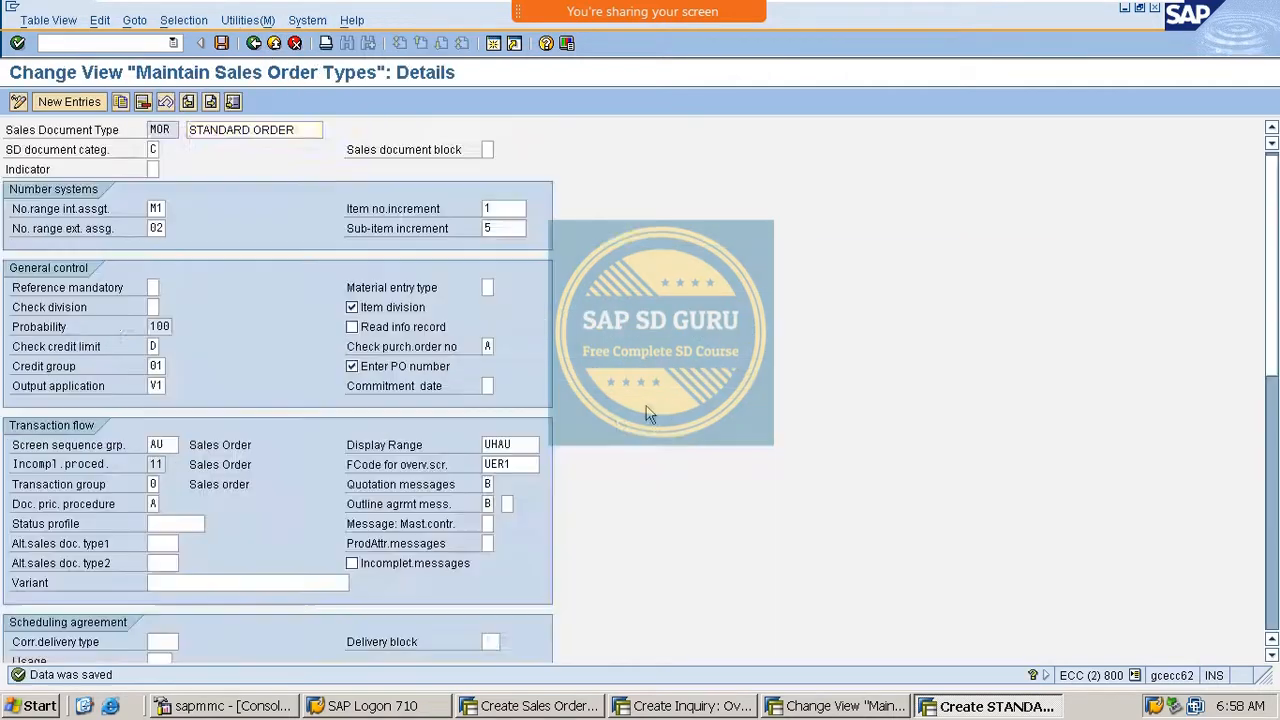
{"action": "left_click", "coordinate": [516, 442]}
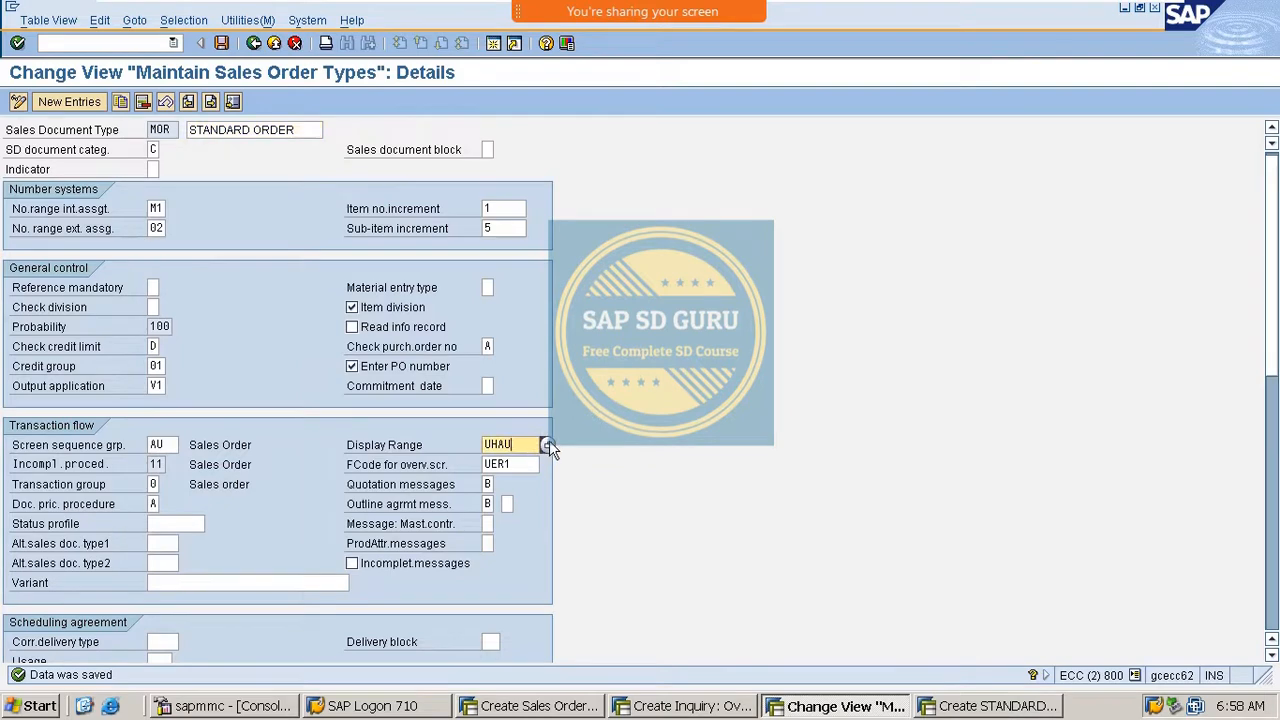
{"action": "left_click", "coordinate": [547, 444]}
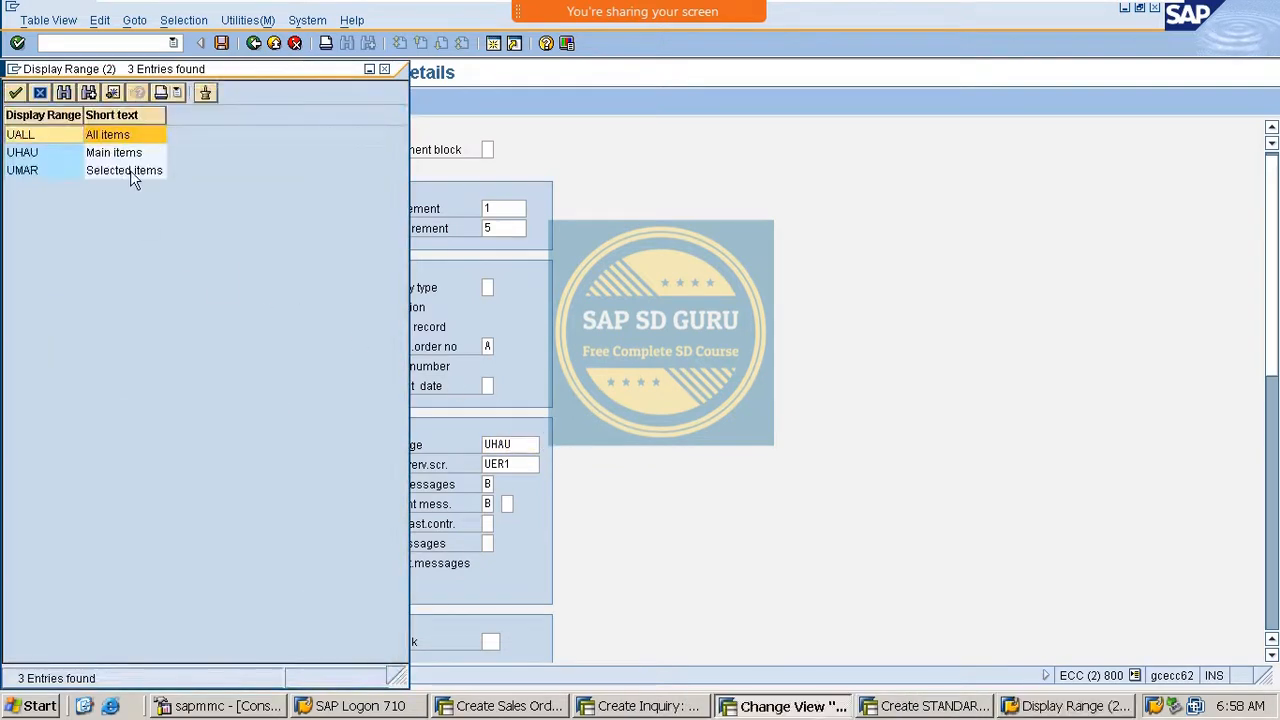
{"action": "double_click", "coordinate": [135, 174]}
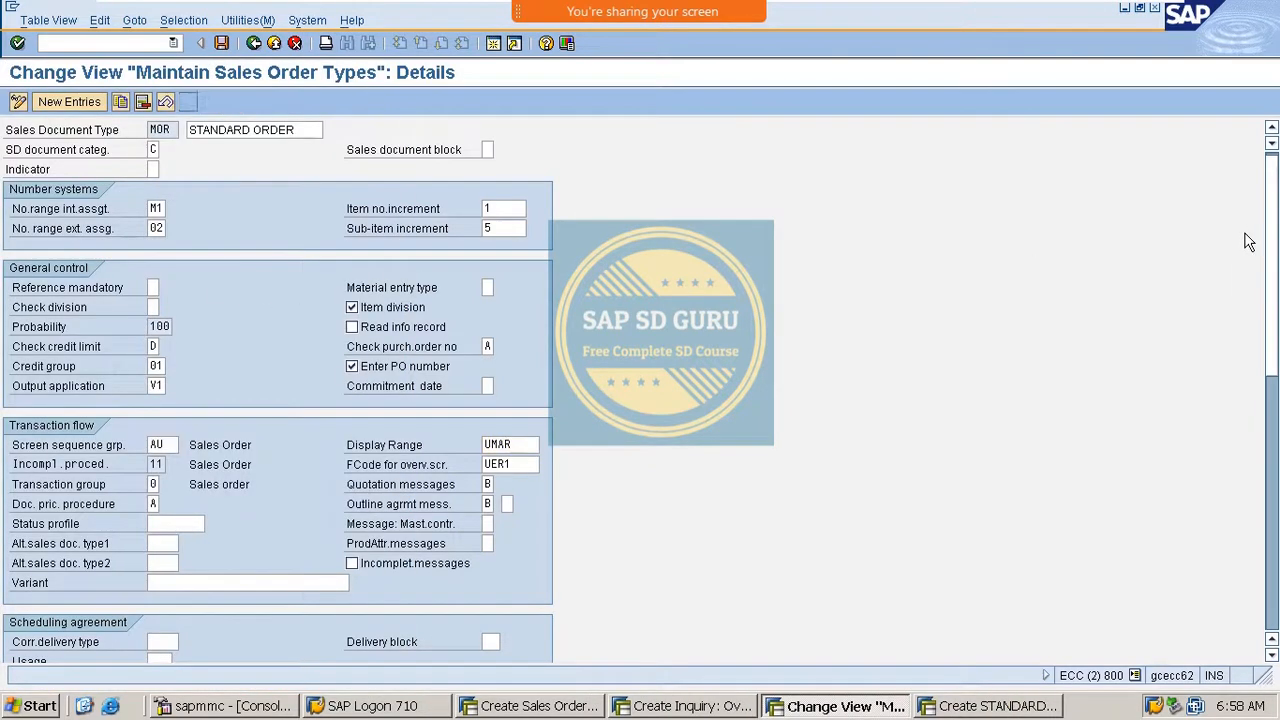
Switch to the order session and open another new MOR order with transaction /nva01 using the proposed organizational data.
{"action": "key", "text": "alt+Tab"}
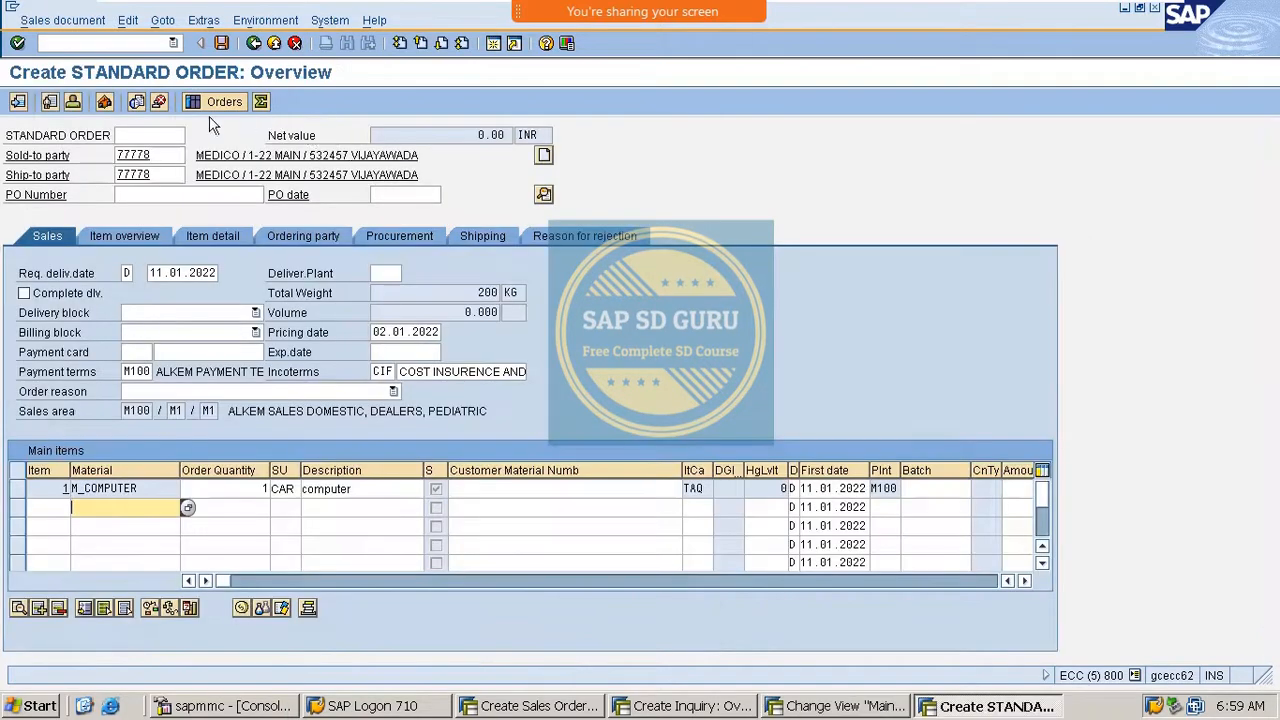
{"action": "left_click", "coordinate": [98, 43]}
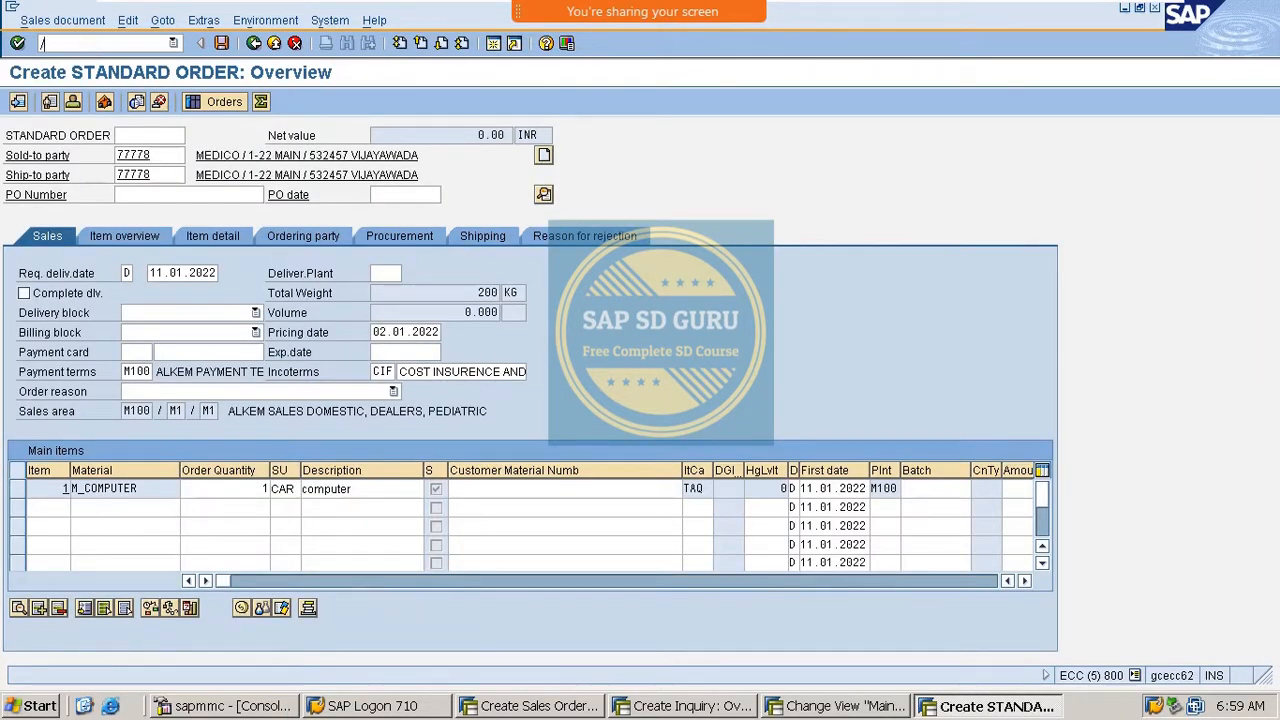
{"action": "type", "text": "/nva01"}
{"action": "key", "text": "Return"}
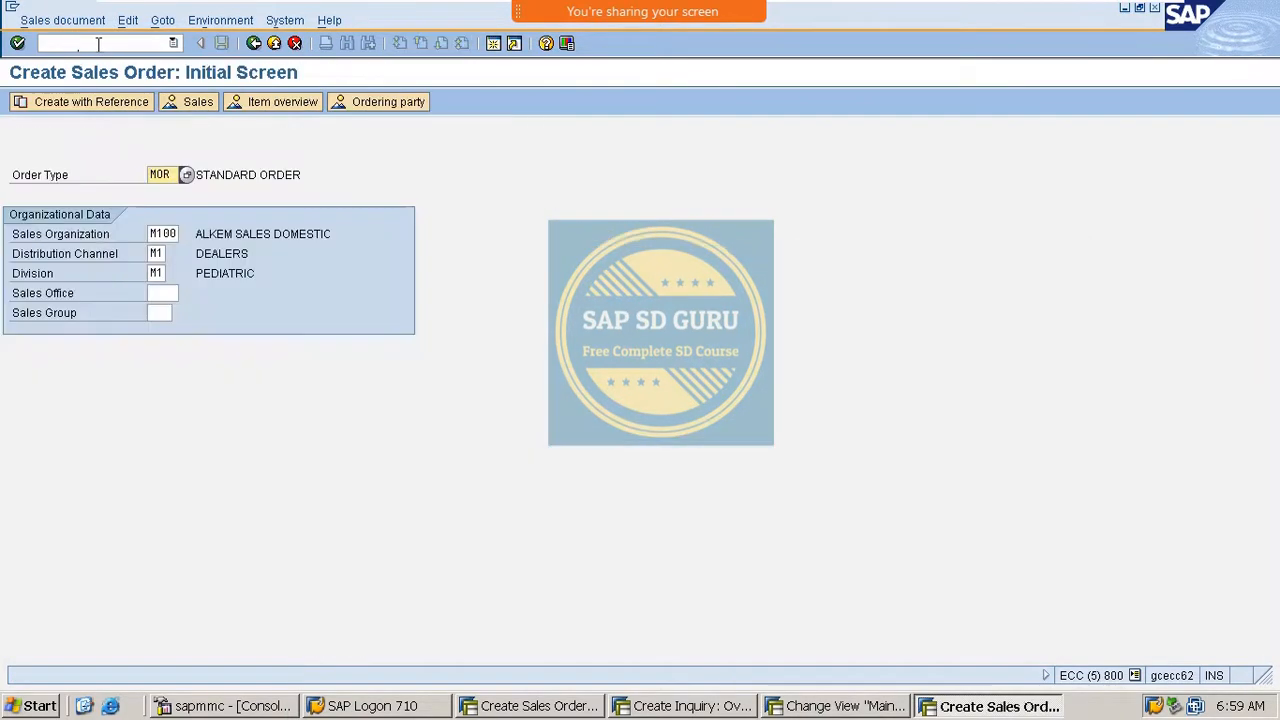
{"action": "key", "text": "Return"}
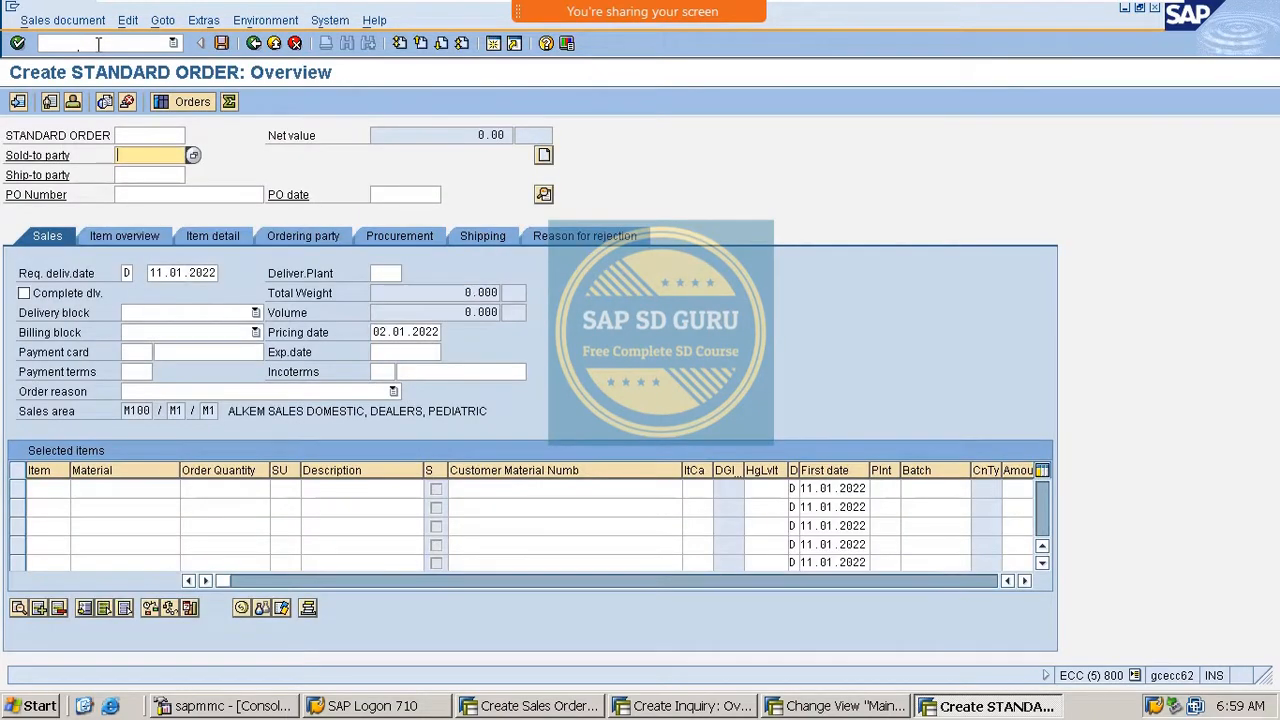
Fill in the sold-to party's customer number, pass the delivery date warning and accept bill-to party MEDICO.
{"action": "type", "text": "77778"}
{"action": "key", "text": "Return"}
{"action": "key", "text": "Return"}
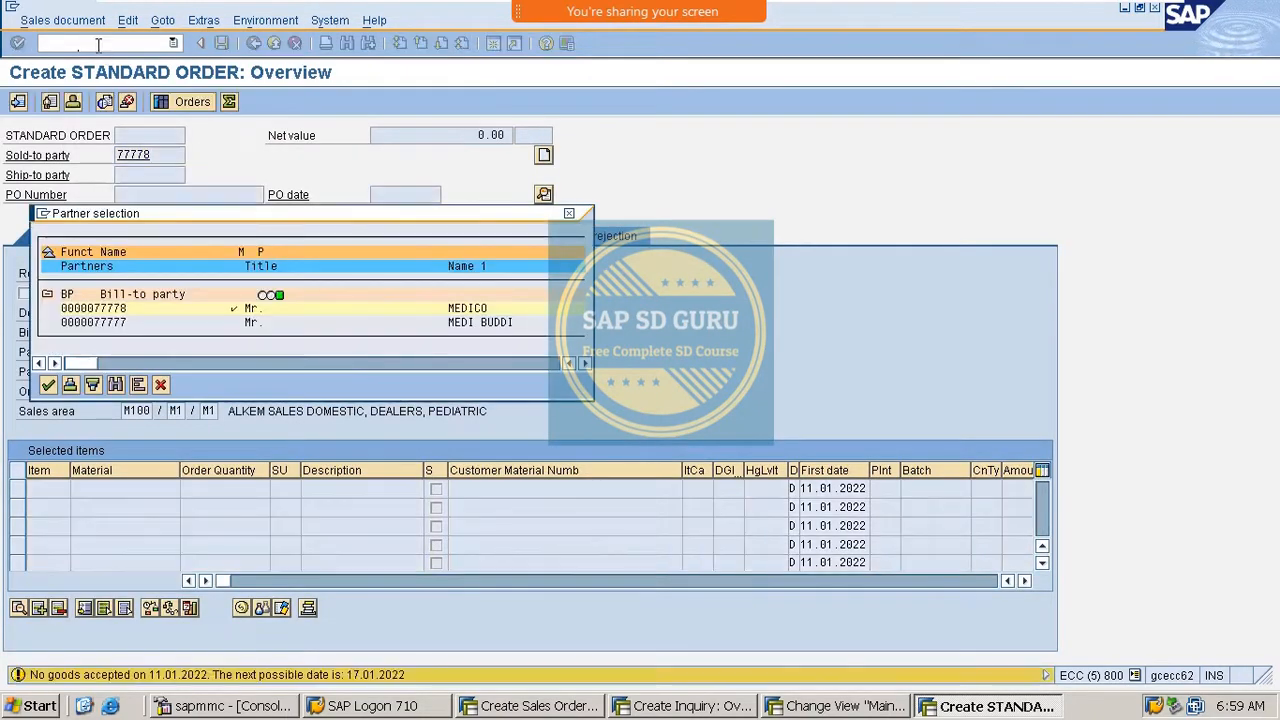
{"action": "key", "text": "Return"}
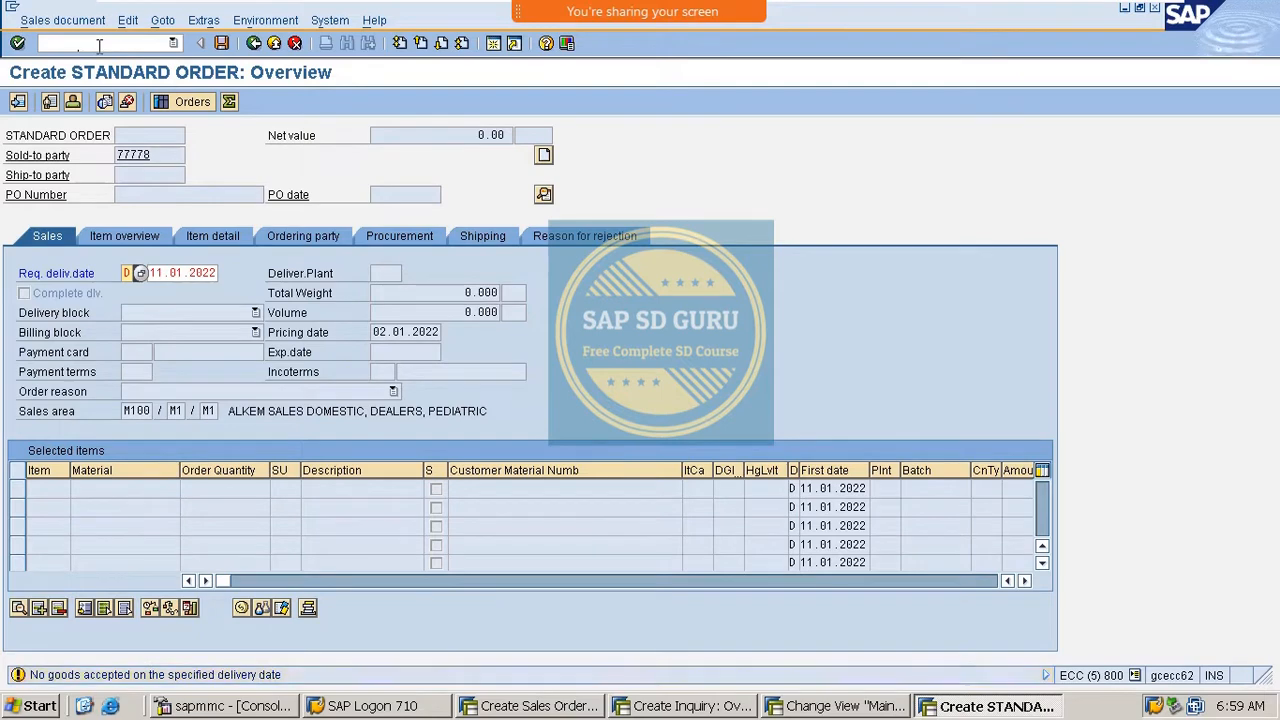
Add material m_COMPUTER with order quantity 1 under Selected items, continue past the availability control and review the listed items.
{"action": "key", "text": "Down"}
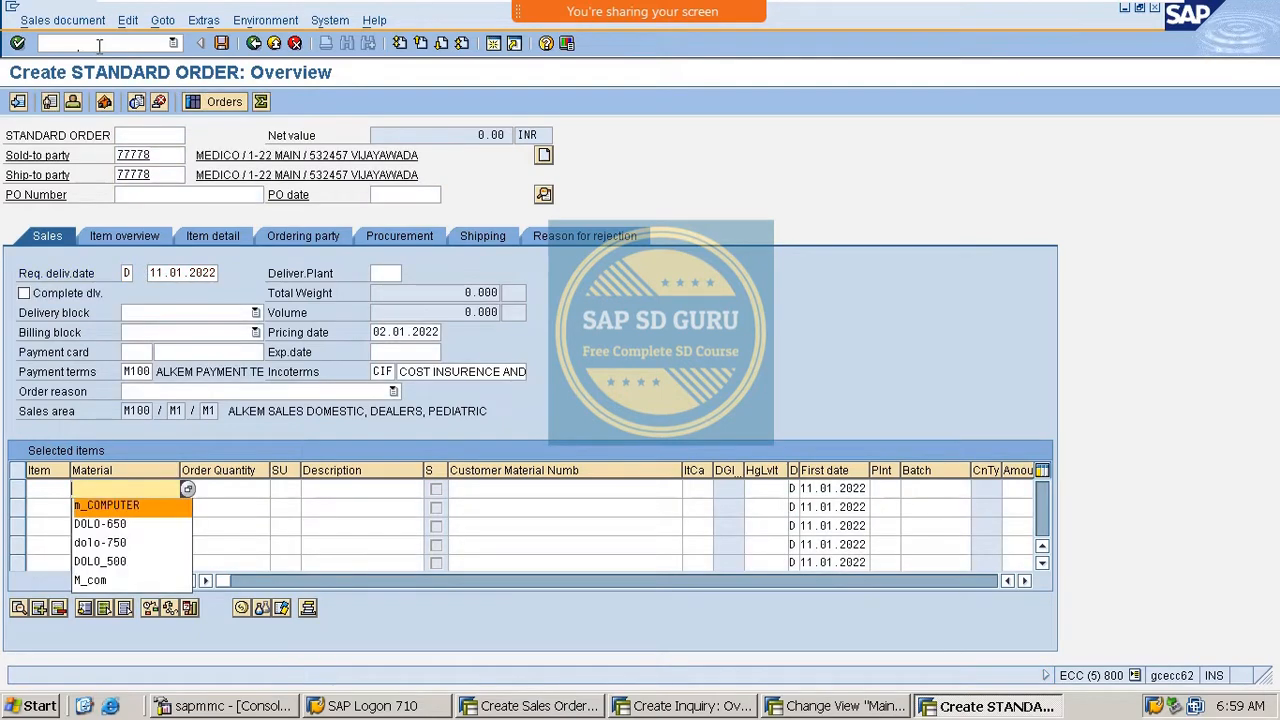
{"action": "key", "text": "Return"}
{"action": "key", "text": "Tab"}
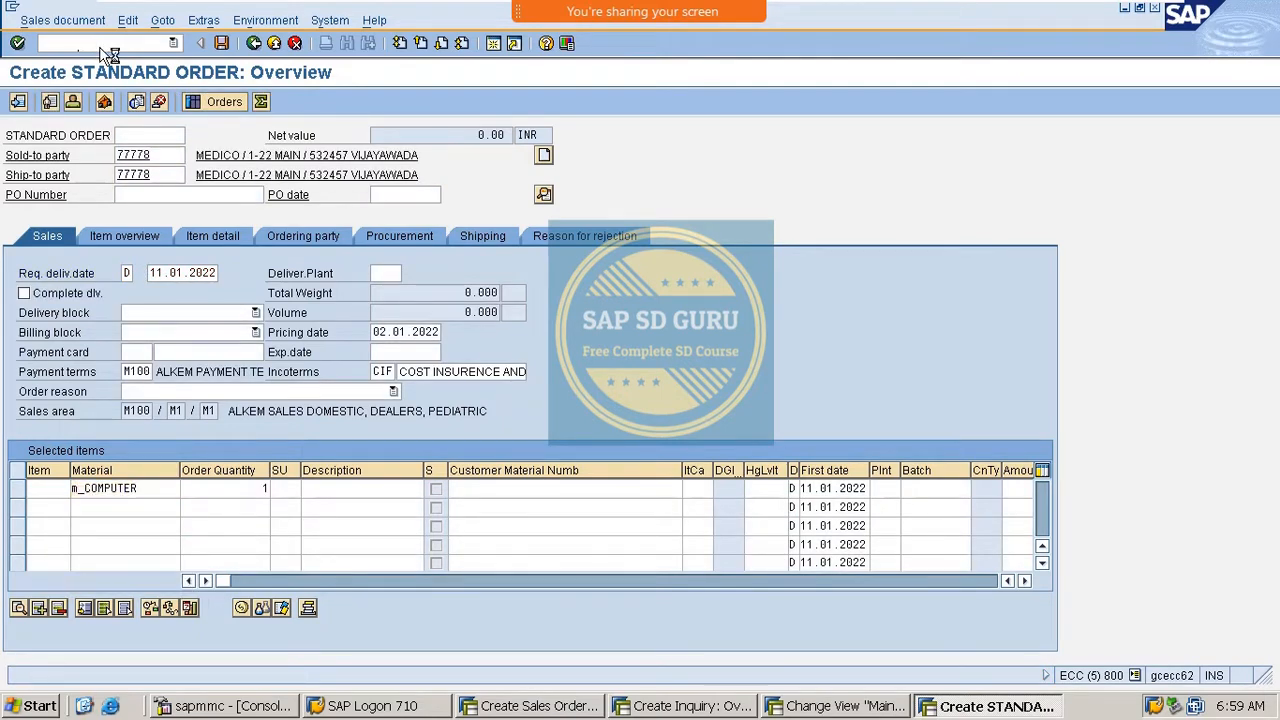
{"action": "key", "text": "Return"}
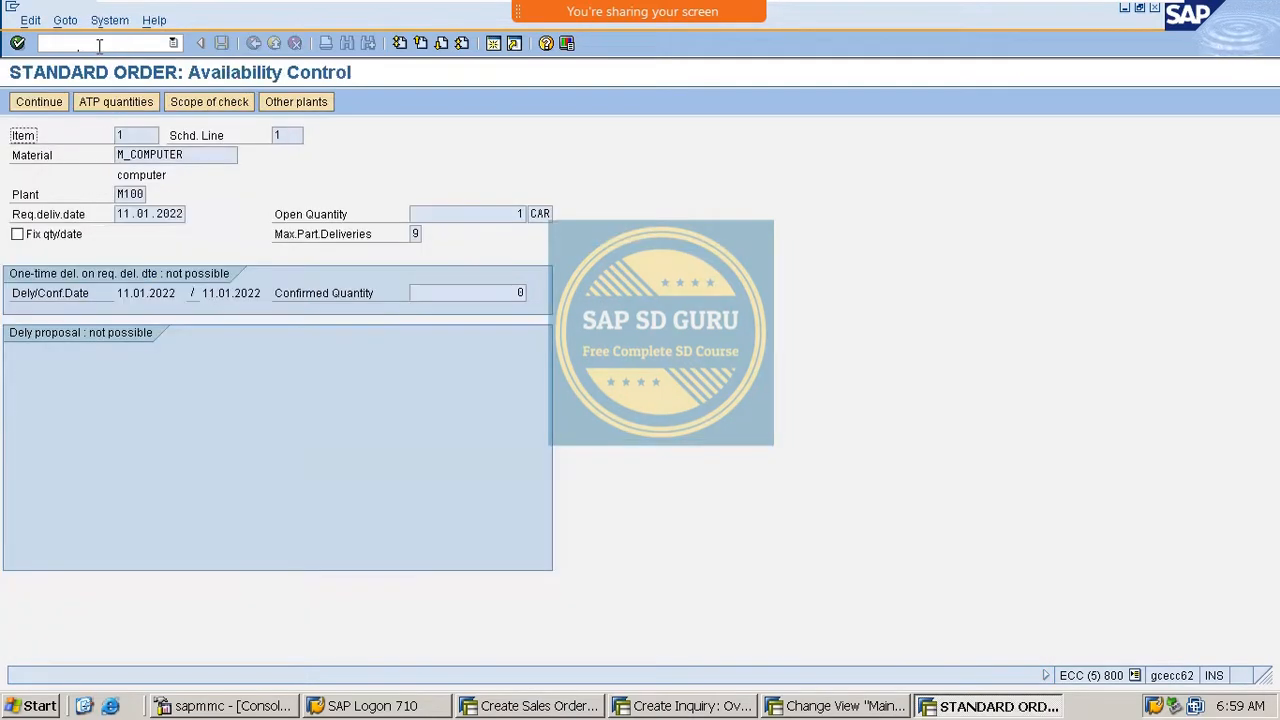
{"action": "left_click", "coordinate": [40, 102]}
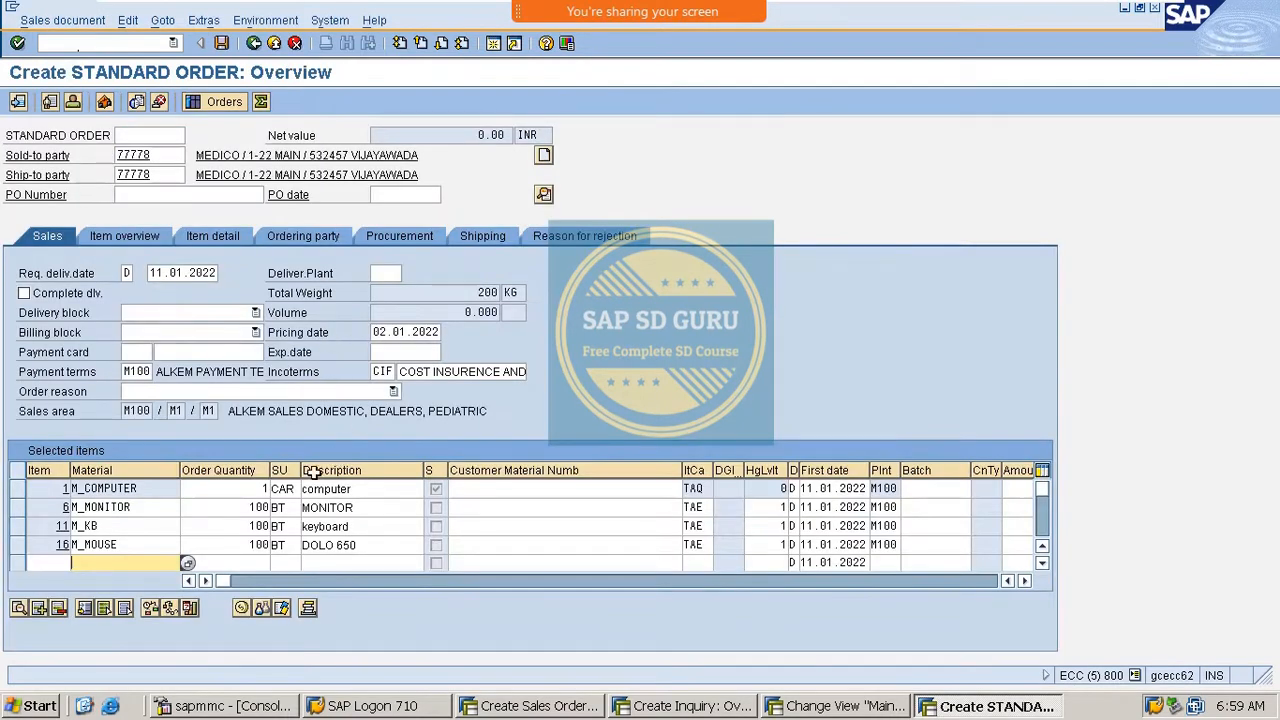
{"action": "scroll", "coordinate": [170, 530], "scroll_direction": "down", "scroll_amount": 1}
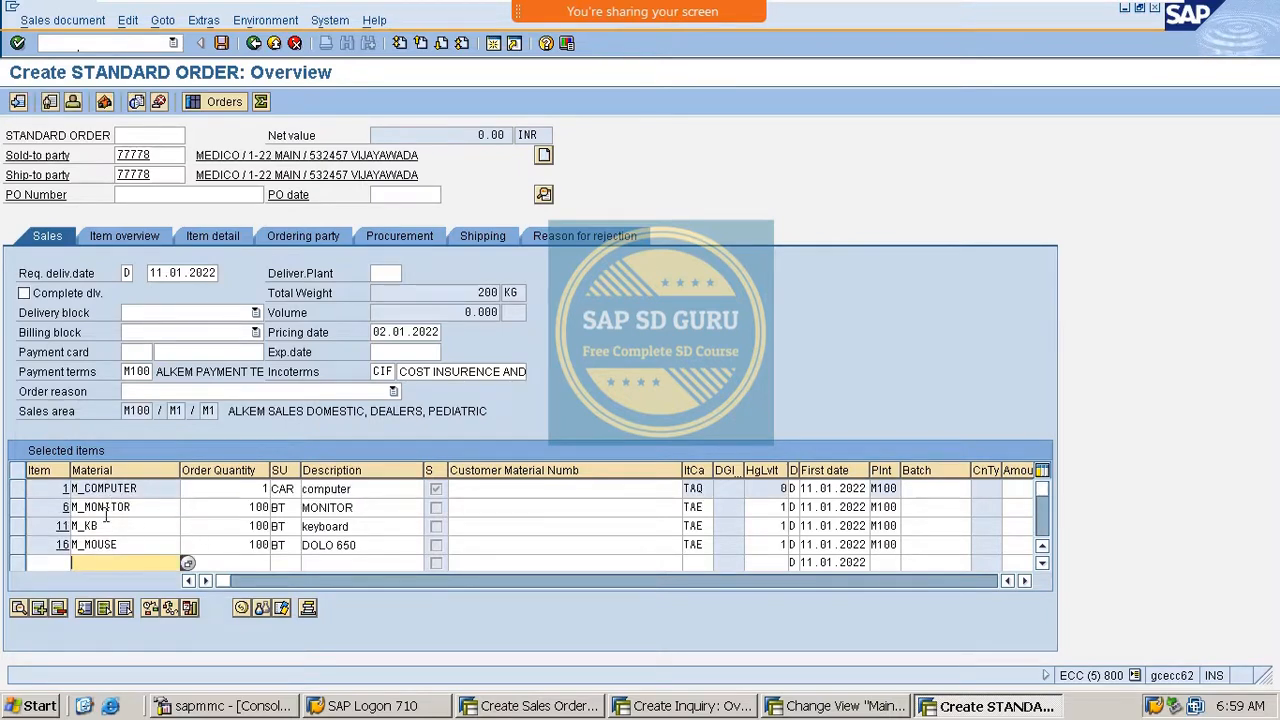
Switch to the order type session and open a new MOR order there with transaction /nva01, keeping the proposed organizational data.
{"action": "key", "text": "alt+Tab"}
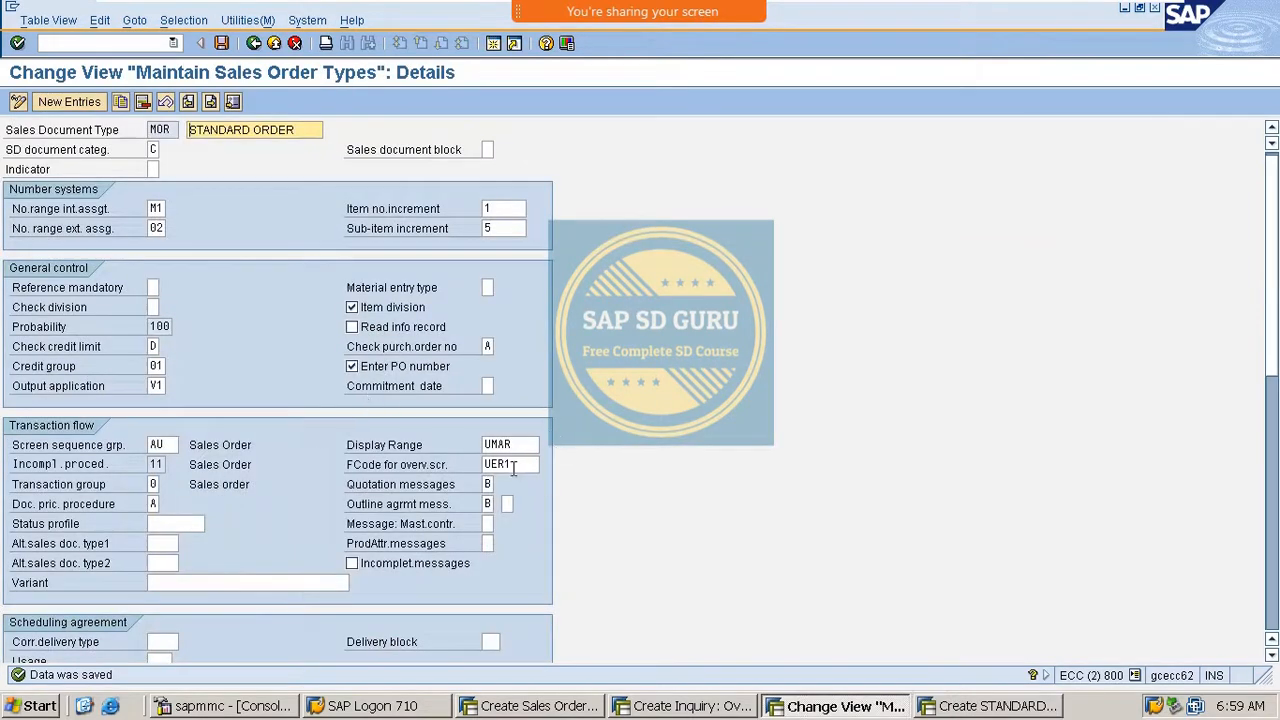
{"action": "left_click", "coordinate": [515, 444]}
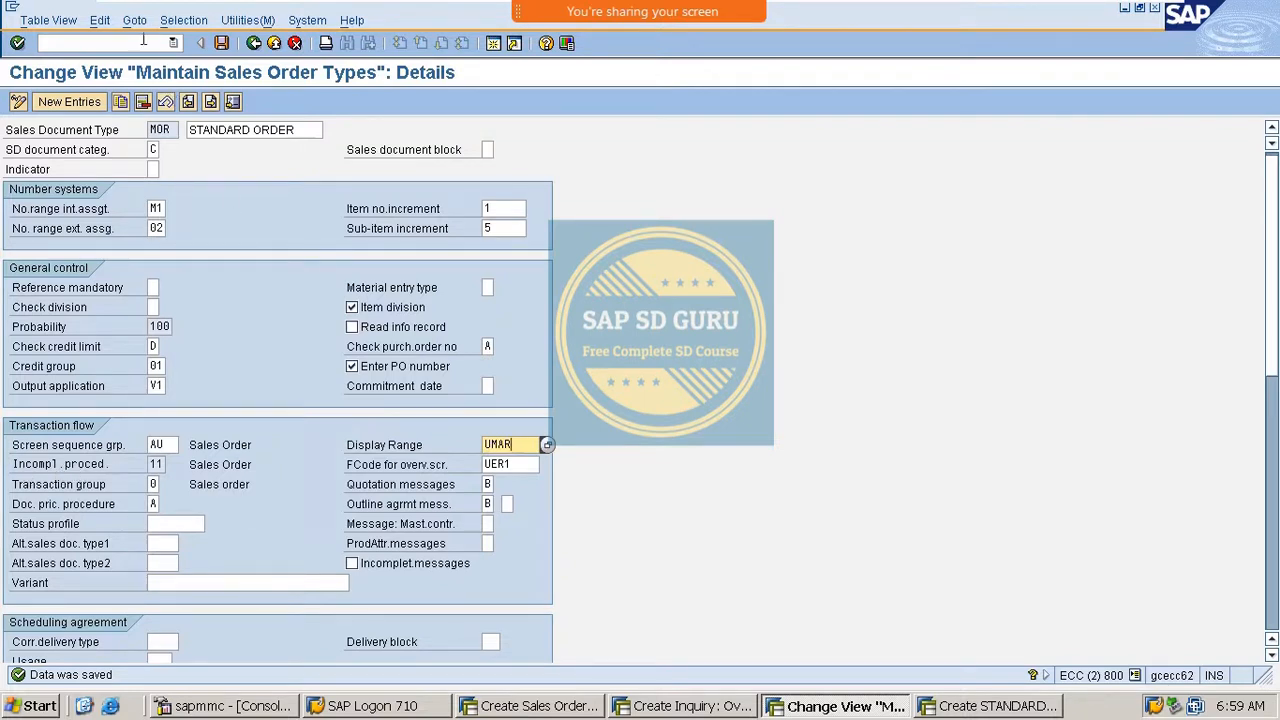
{"action": "left_click", "coordinate": [74, 21]}
{"action": "left_click", "coordinate": [590, 192]}
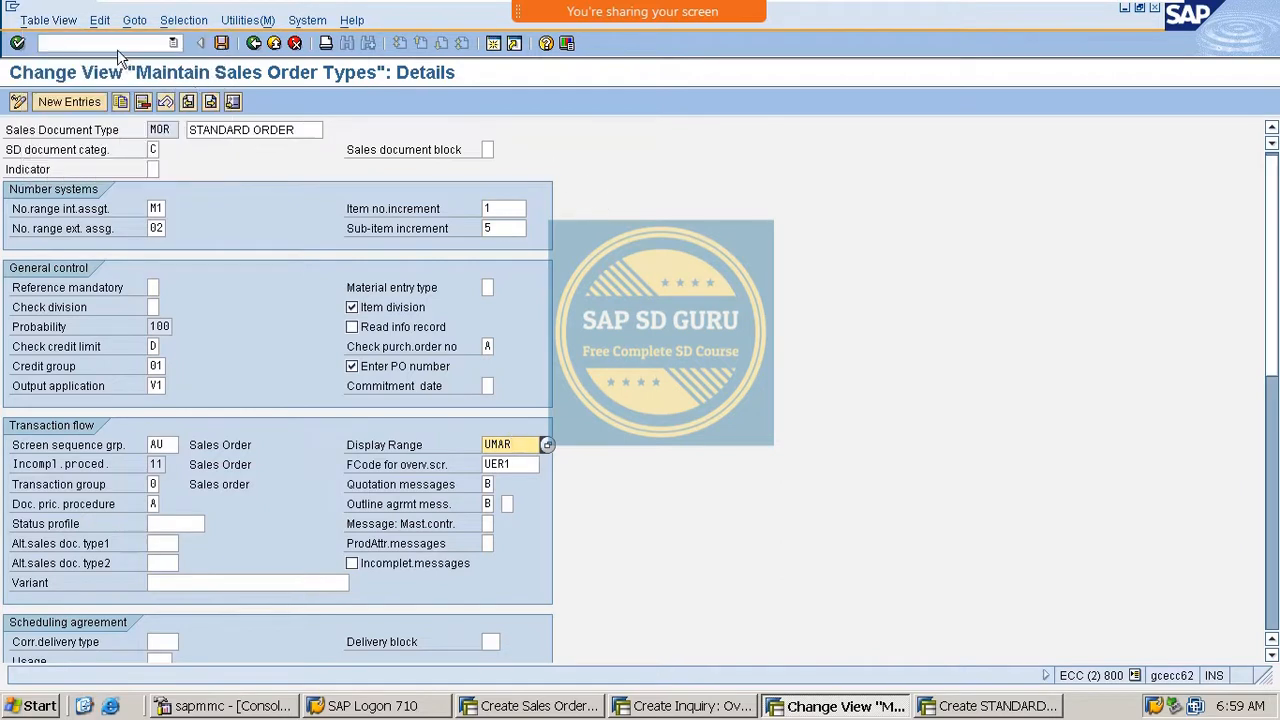
{"action": "left_click", "coordinate": [116, 43]}
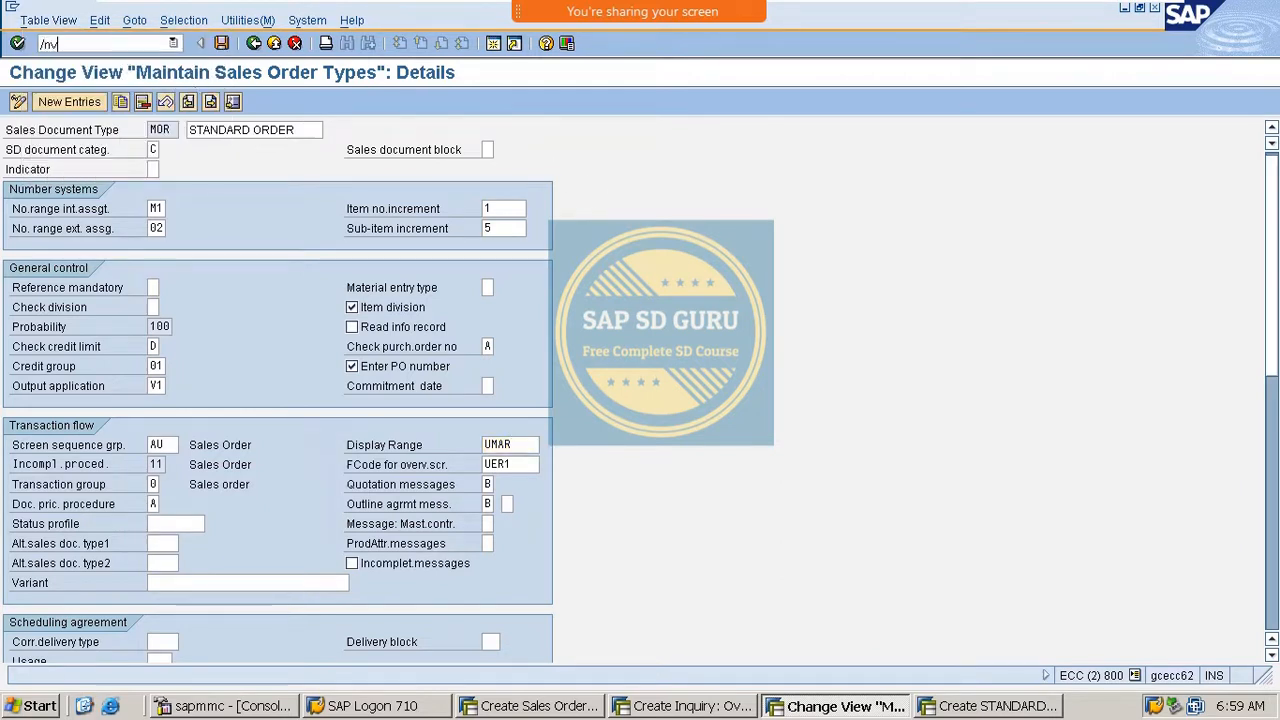
{"action": "key", "text": "Return"}
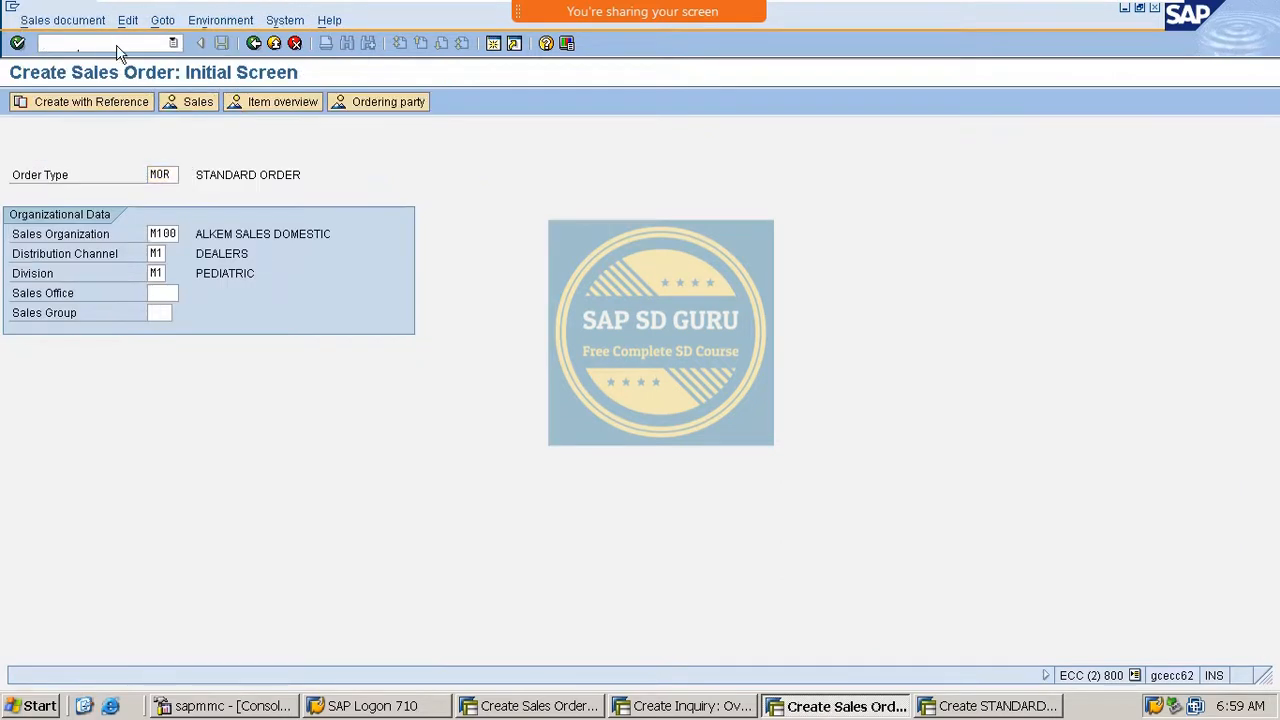
{"action": "key", "text": "Return"}
Fill in the sold-to party's customer number and continue to the item entry of the new order.
{"action": "type", "text": "77778"}
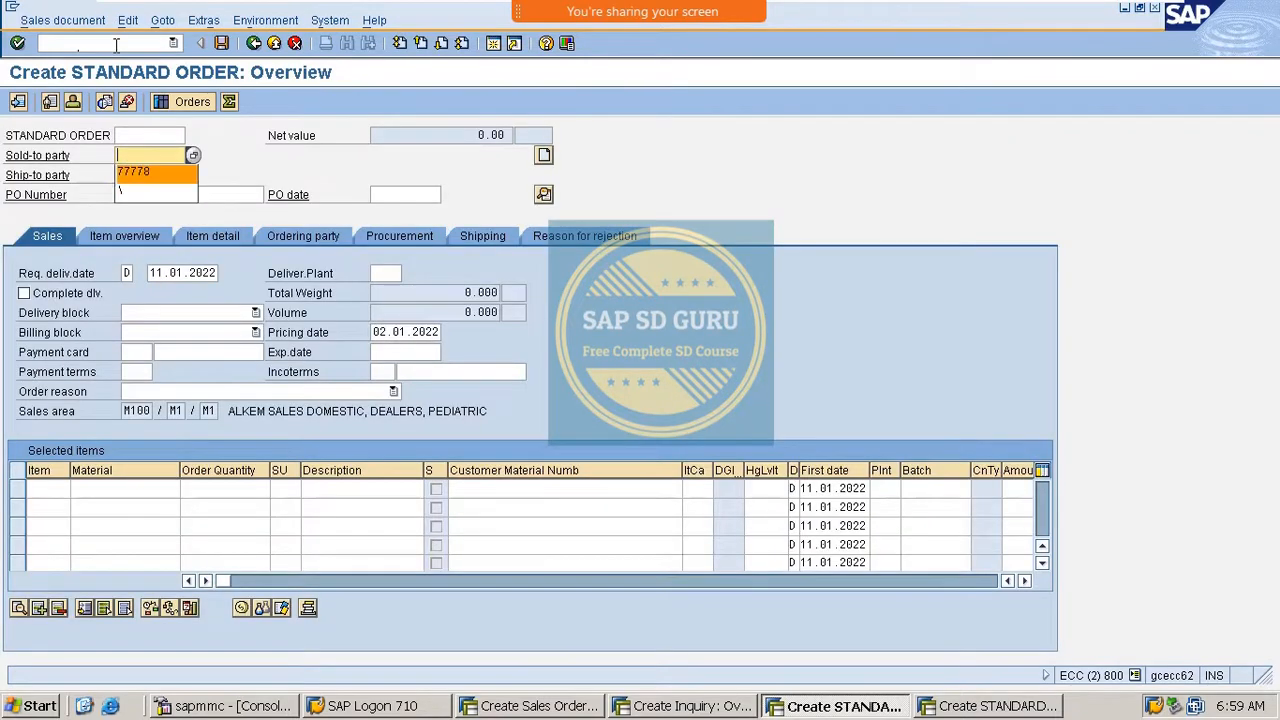
{"action": "key", "text": "Return"}
{"action": "key", "text": "Return"}
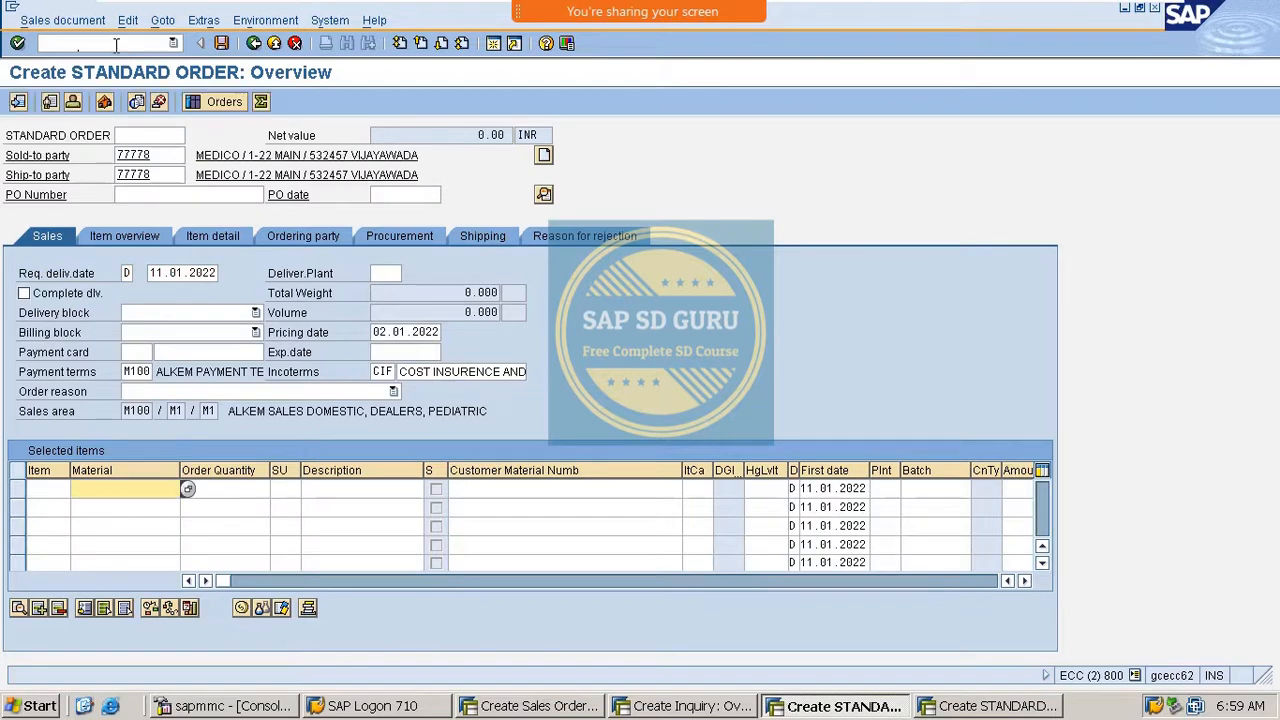
Add material m_COMPUTER as the first item, leaving its order quantity empty.
{"action": "key", "text": "BackSpace"}
{"action": "key", "text": "Down"}
{"action": "key", "text": "Return"}
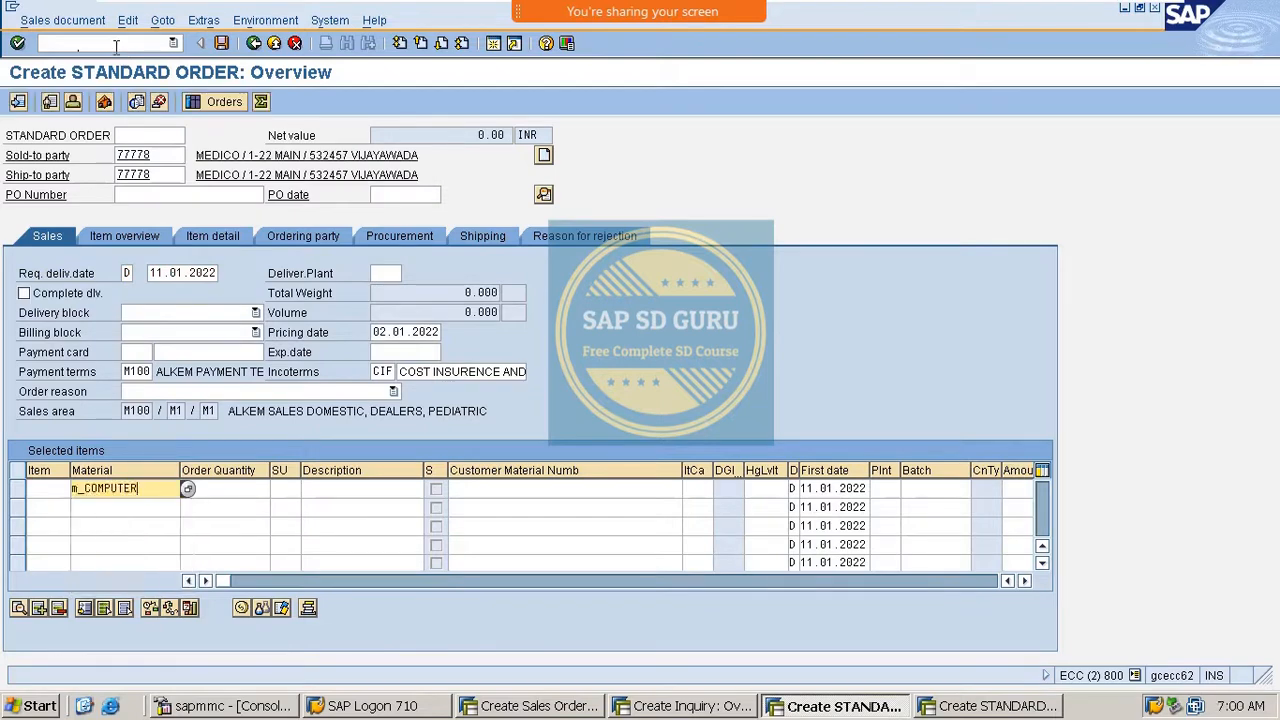
{"action": "key", "text": "Tab"}
{"action": "key", "text": "Return"}
{"action": "key", "text": "Return"}
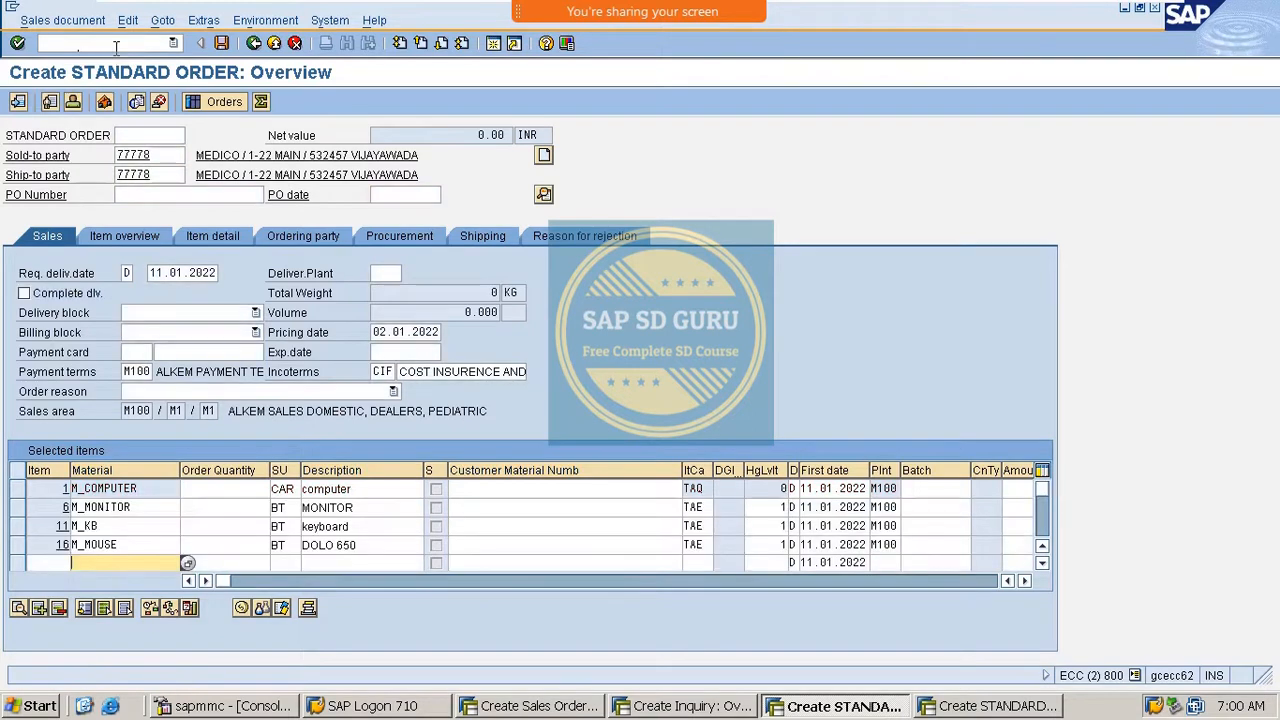
Check the order's incompletion log for missing data and return to the order overview.
{"action": "left_click", "coordinate": [127, 20]}
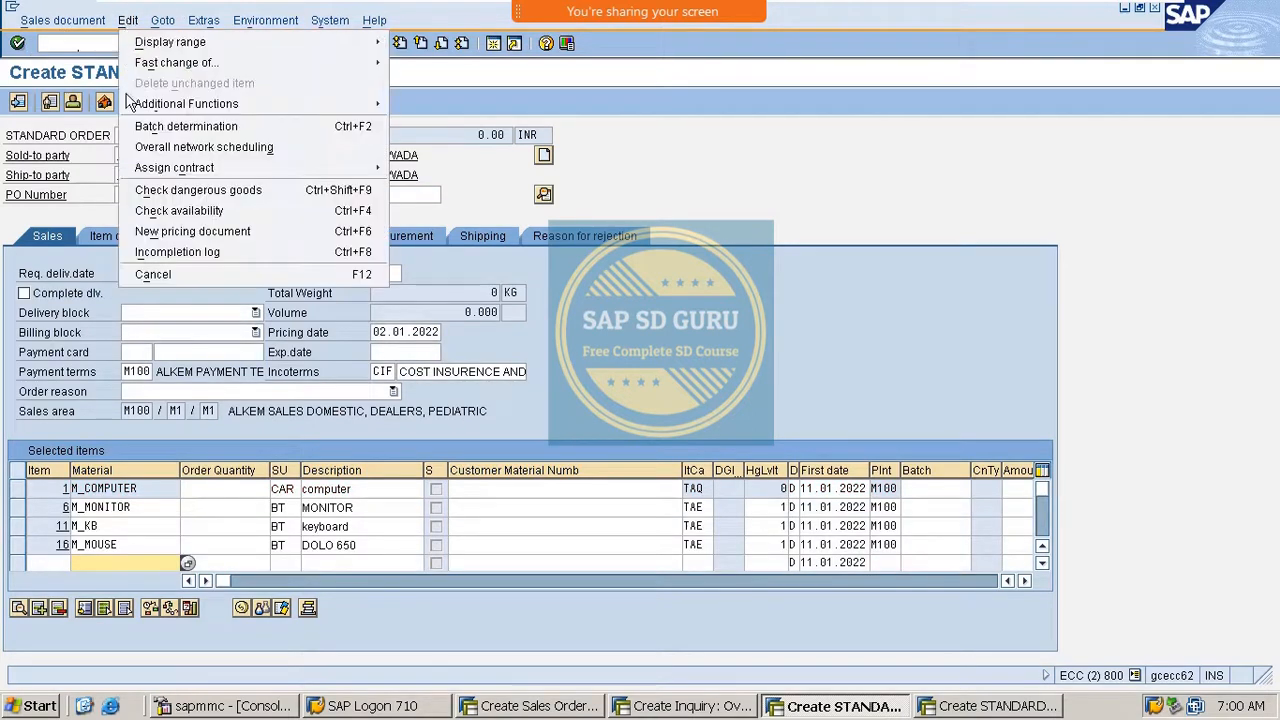
{"action": "left_click", "coordinate": [170, 252]}
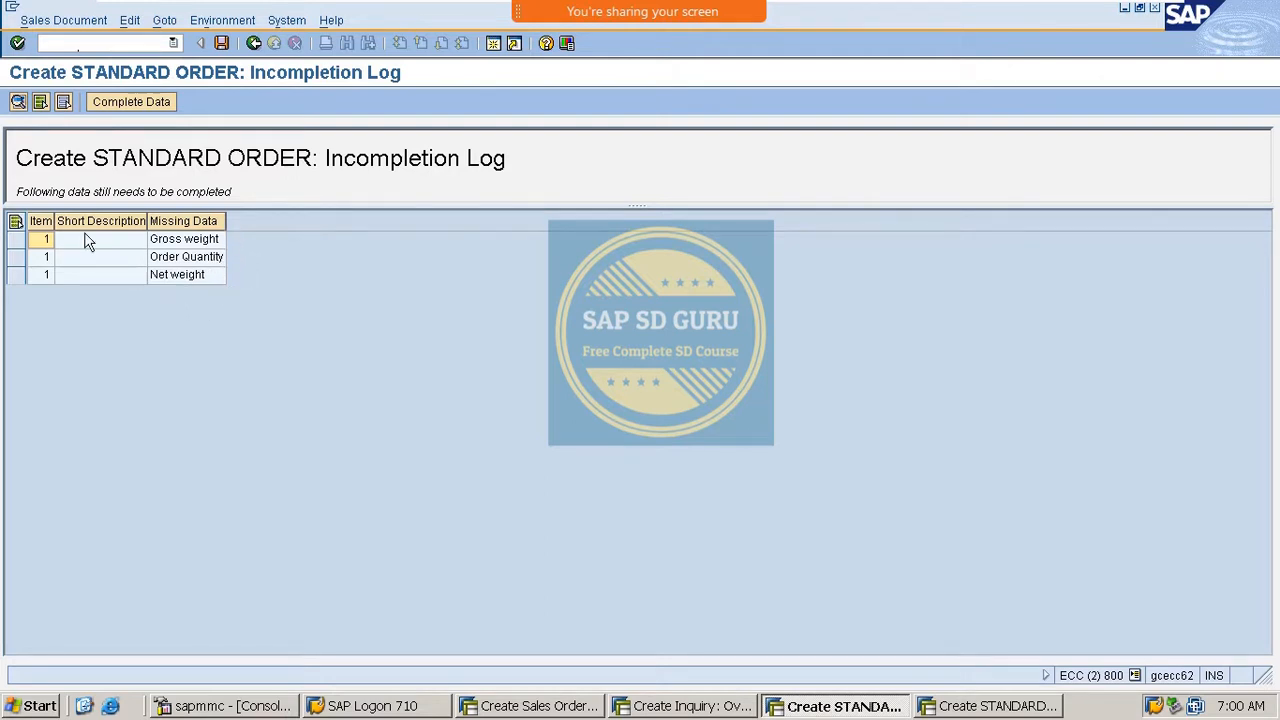
{"action": "left_click", "coordinate": [254, 44]}
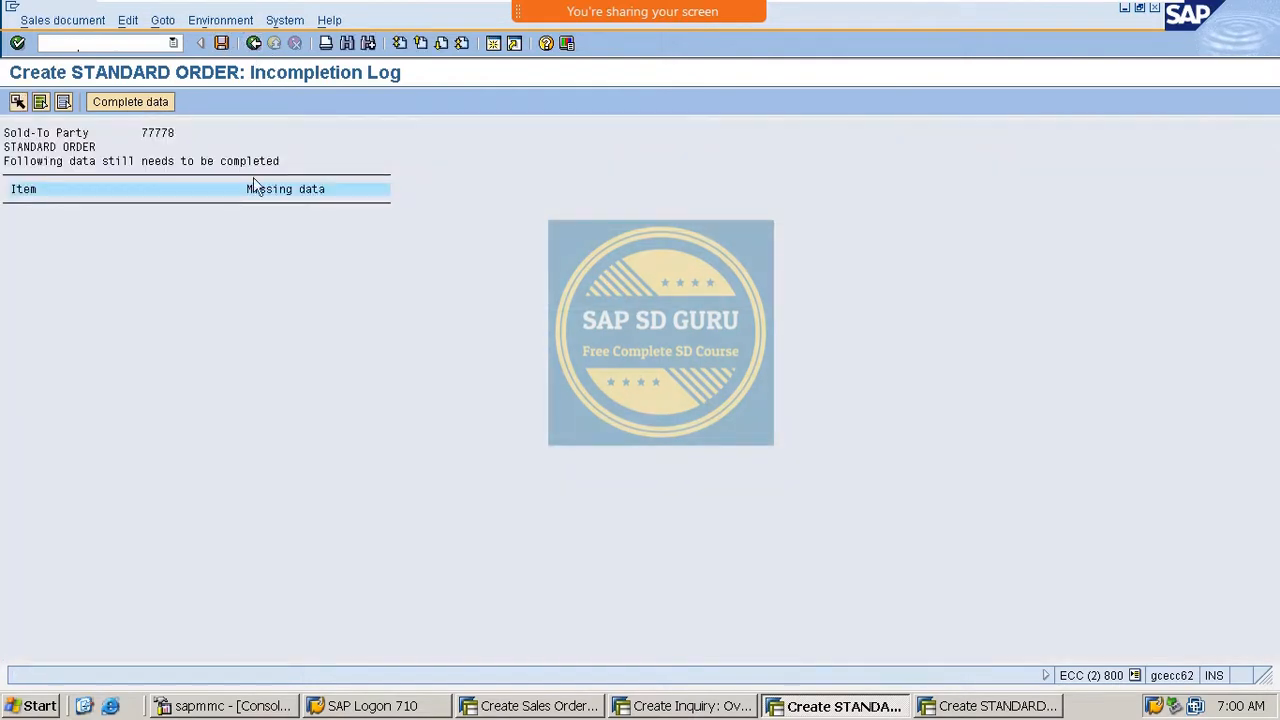
{"action": "left_click", "coordinate": [254, 43]}
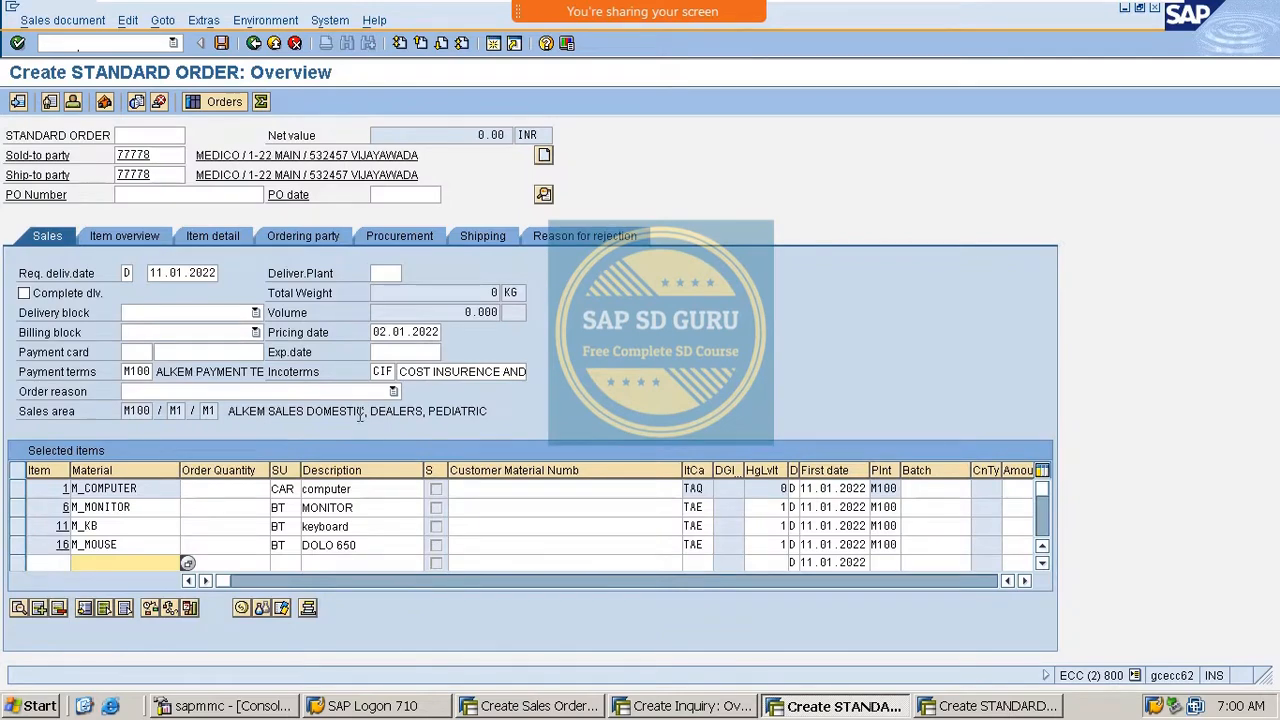
Compare the two open standard orders, switch to the Create Inquiry session and close it with /i.
{"action": "left_click", "coordinate": [955, 707]}
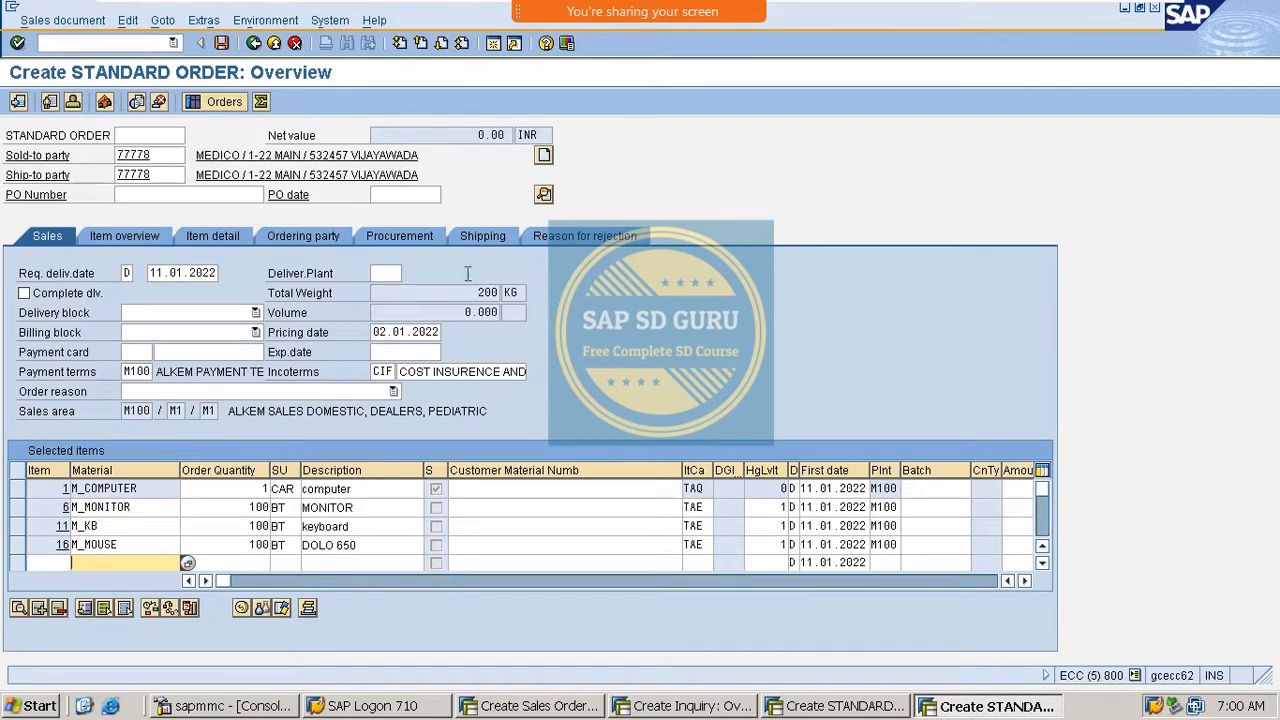
{"action": "left_click", "coordinate": [785, 707]}
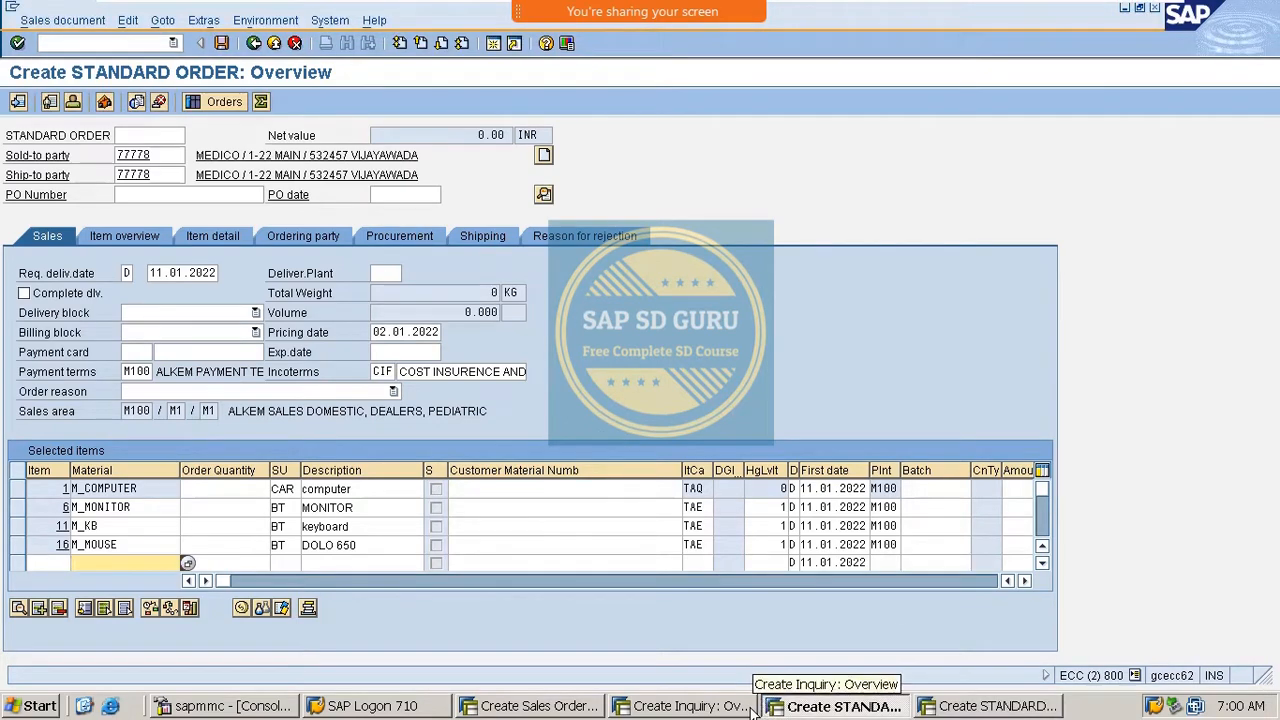
{"action": "left_click", "coordinate": [666, 707]}
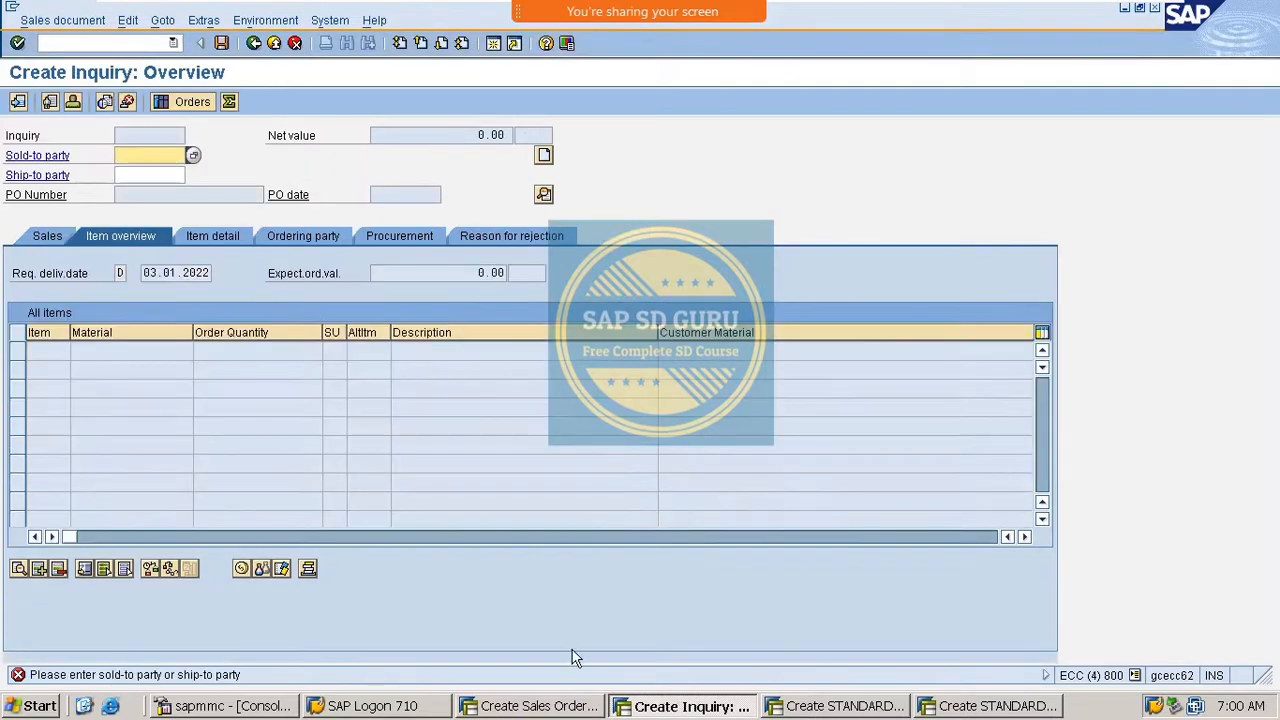
{"action": "left_click", "coordinate": [122, 43]}
{"action": "type", "text": "/"}
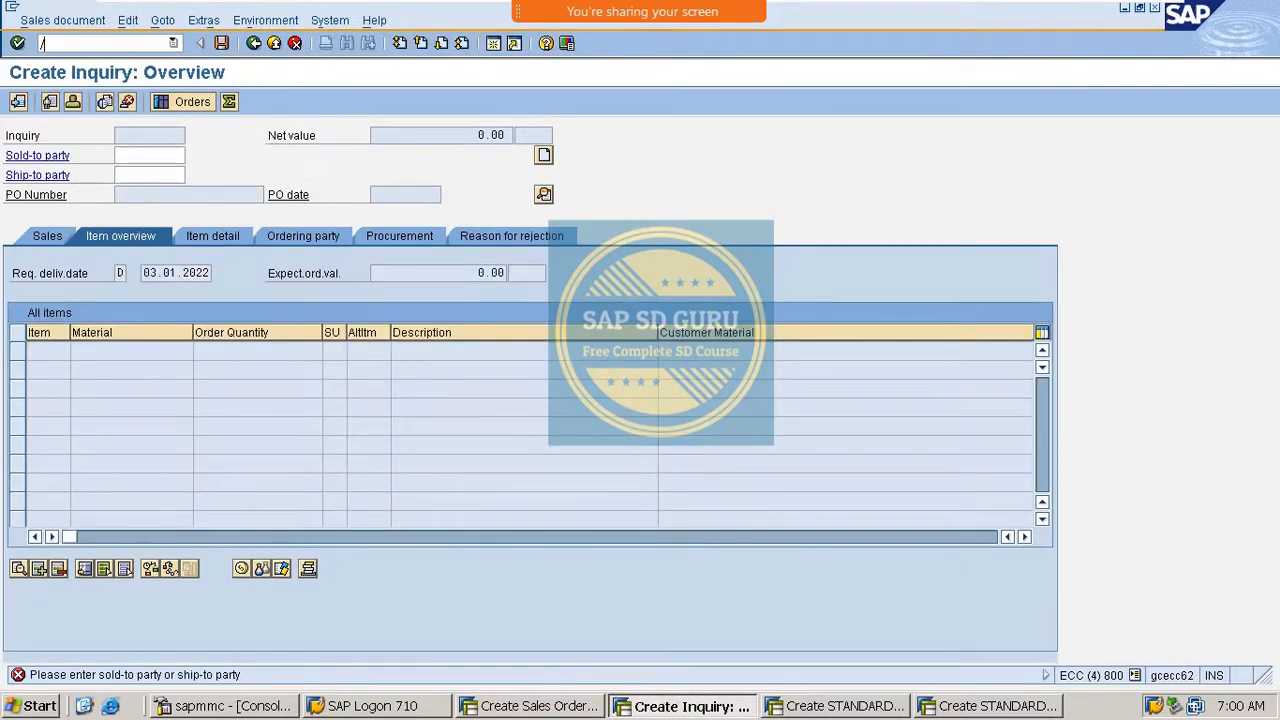
{"action": "type", "text": "i"}
{"action": "key", "text": "Return"}
Switch to the session showing the NOR order's initial screen and open the maintenance view for sales order types there.
{"action": "left_click", "coordinate": [836, 705]}
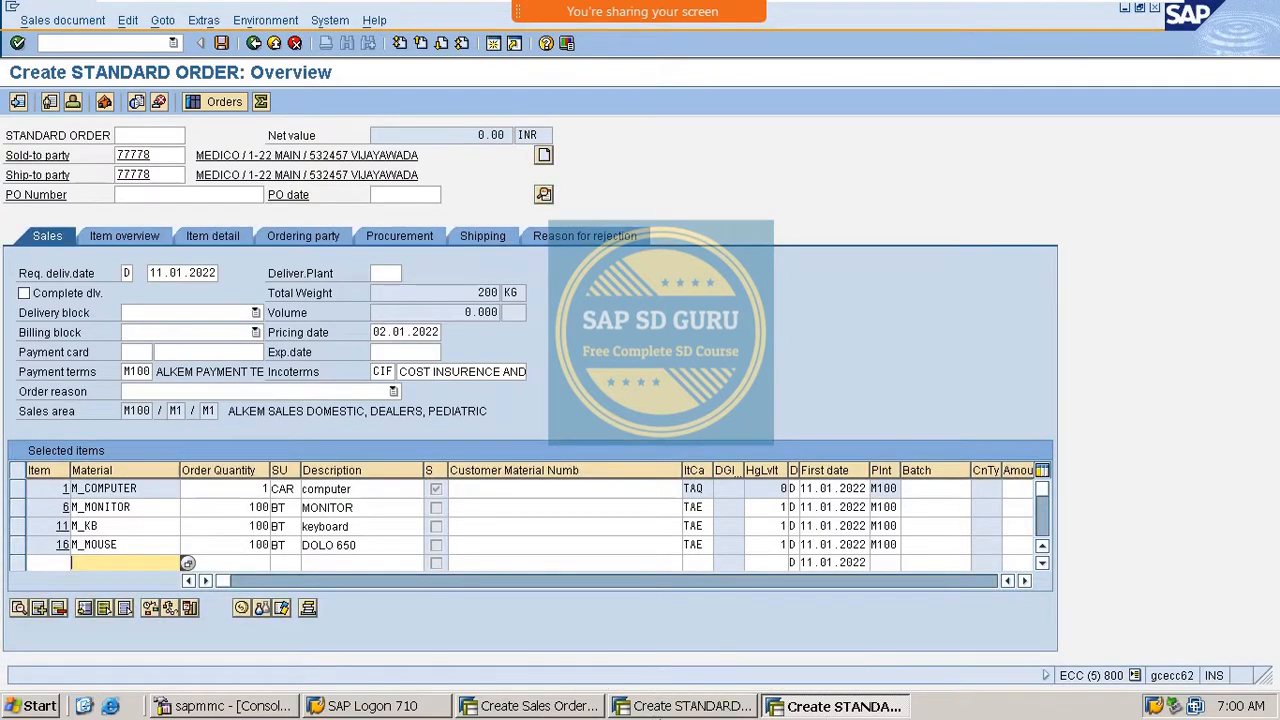
{"action": "left_click", "coordinate": [676, 708]}
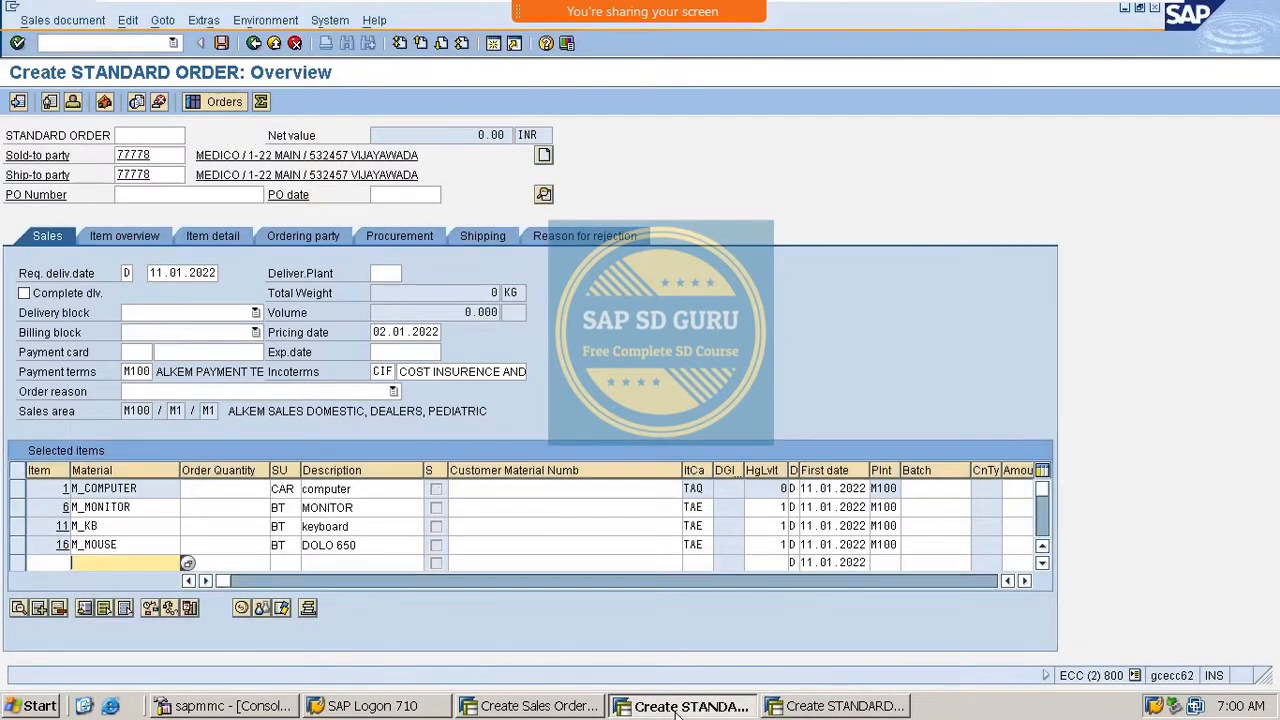
{"action": "left_click", "coordinate": [567, 705]}
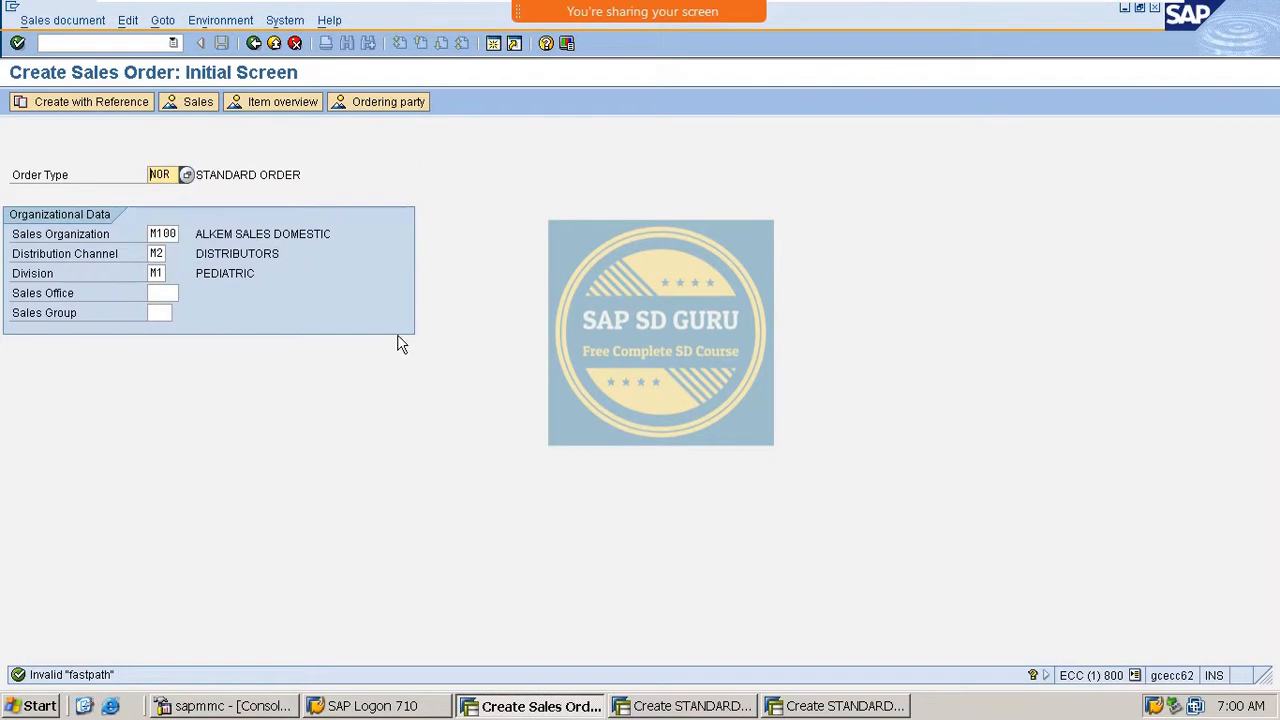
{"action": "left_click", "coordinate": [132, 43]}
{"action": "key", "text": "Return"}
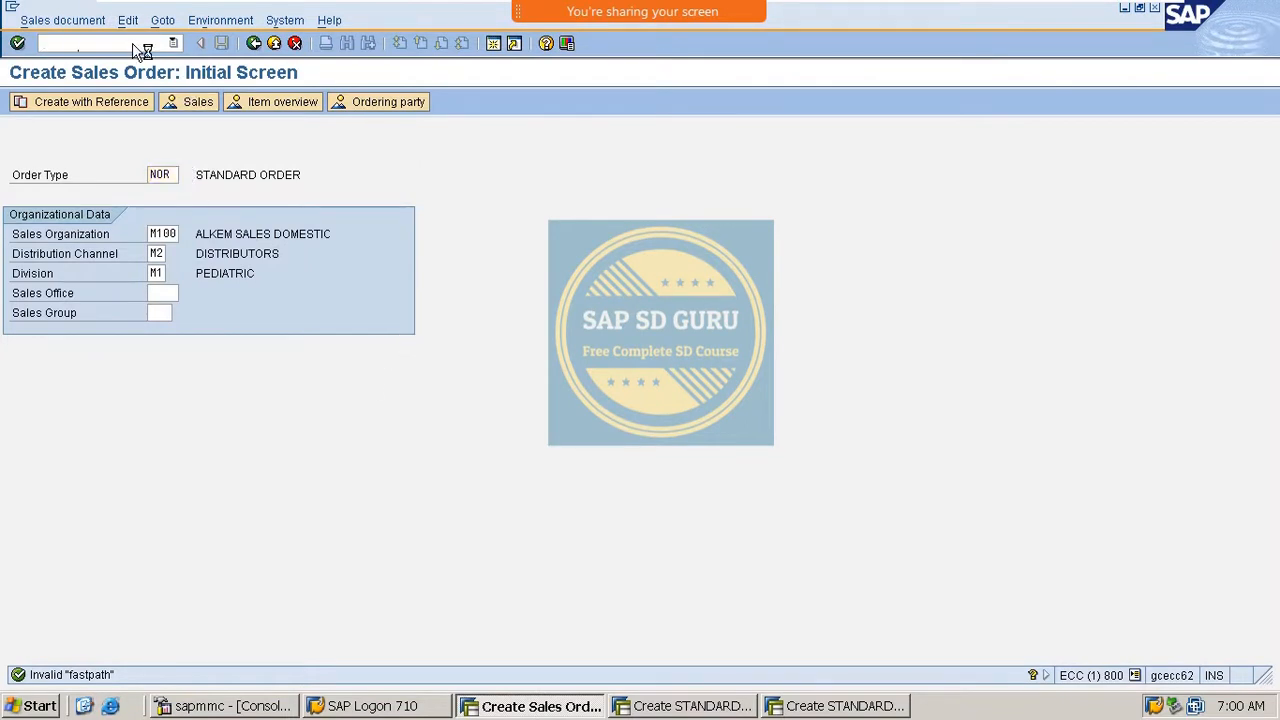
Find sales document type MOR in the list, open its details and go to the incompletion procedure setting.
{"action": "scroll", "coordinate": [130, 370], "scroll_direction": "down", "scroll_amount": 1}
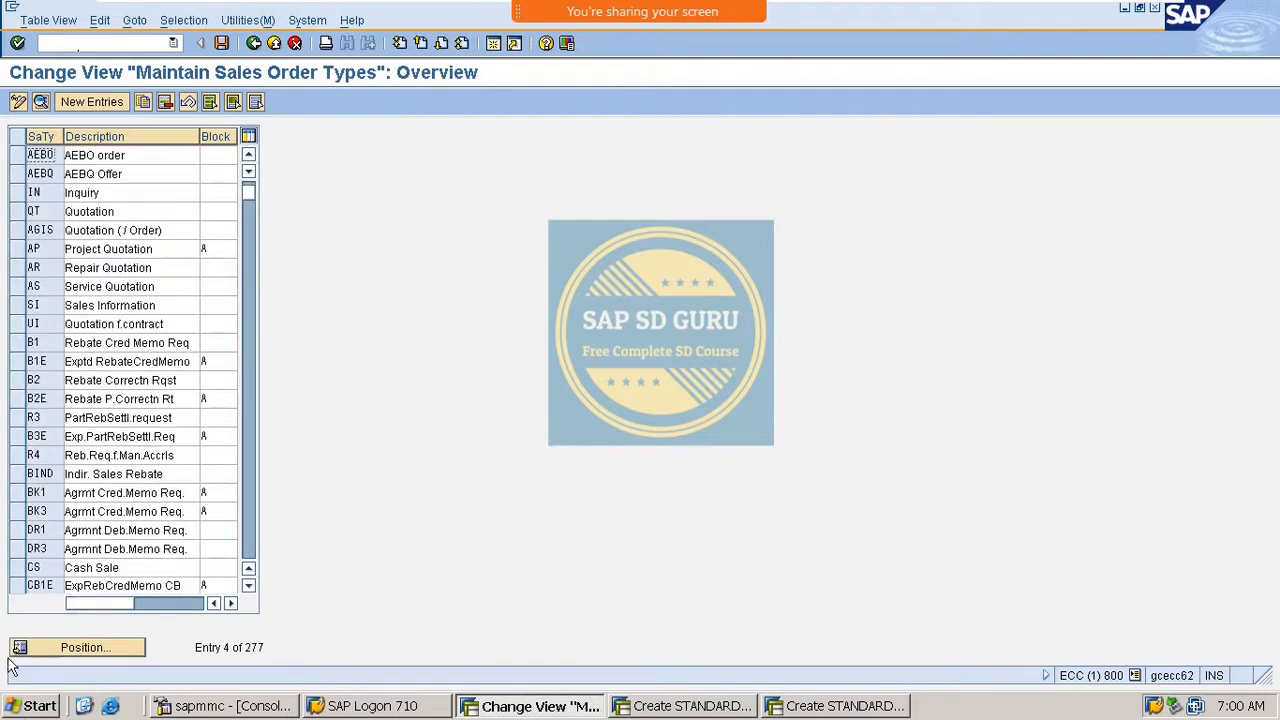
{"action": "left_click", "coordinate": [62, 650]}
{"action": "type", "text": "MOR"}
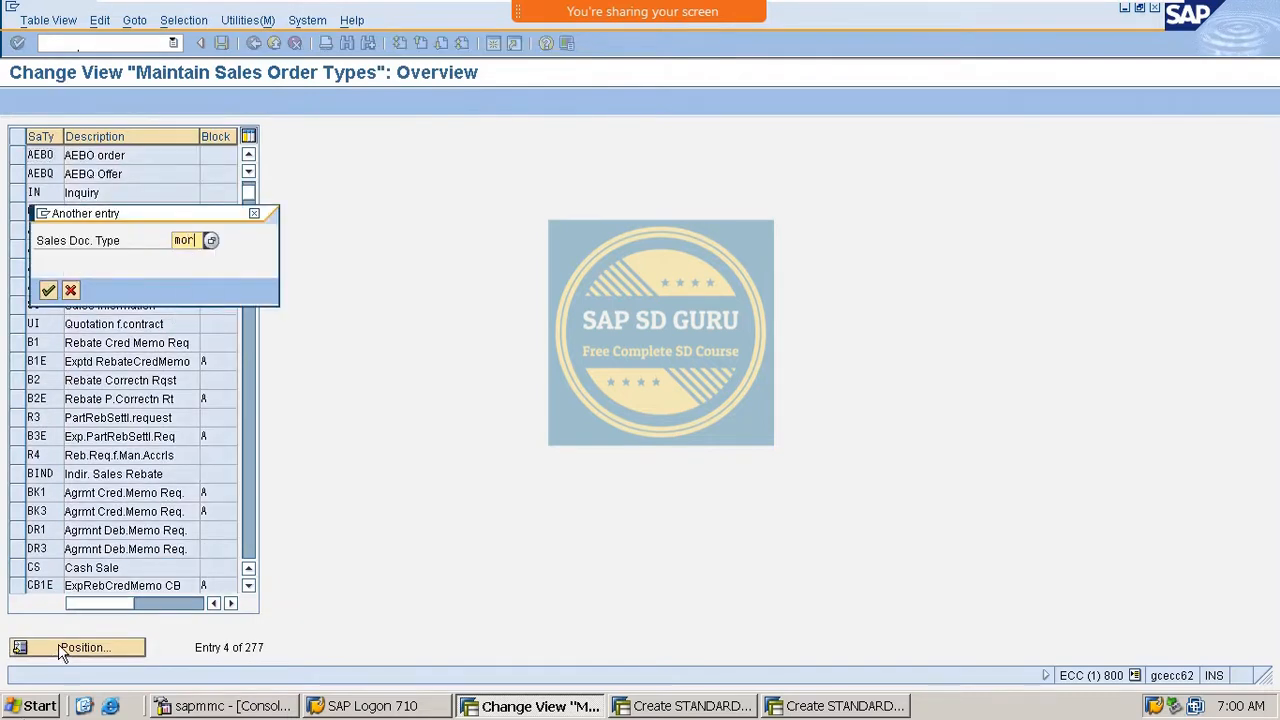
{"action": "key", "text": "Return"}
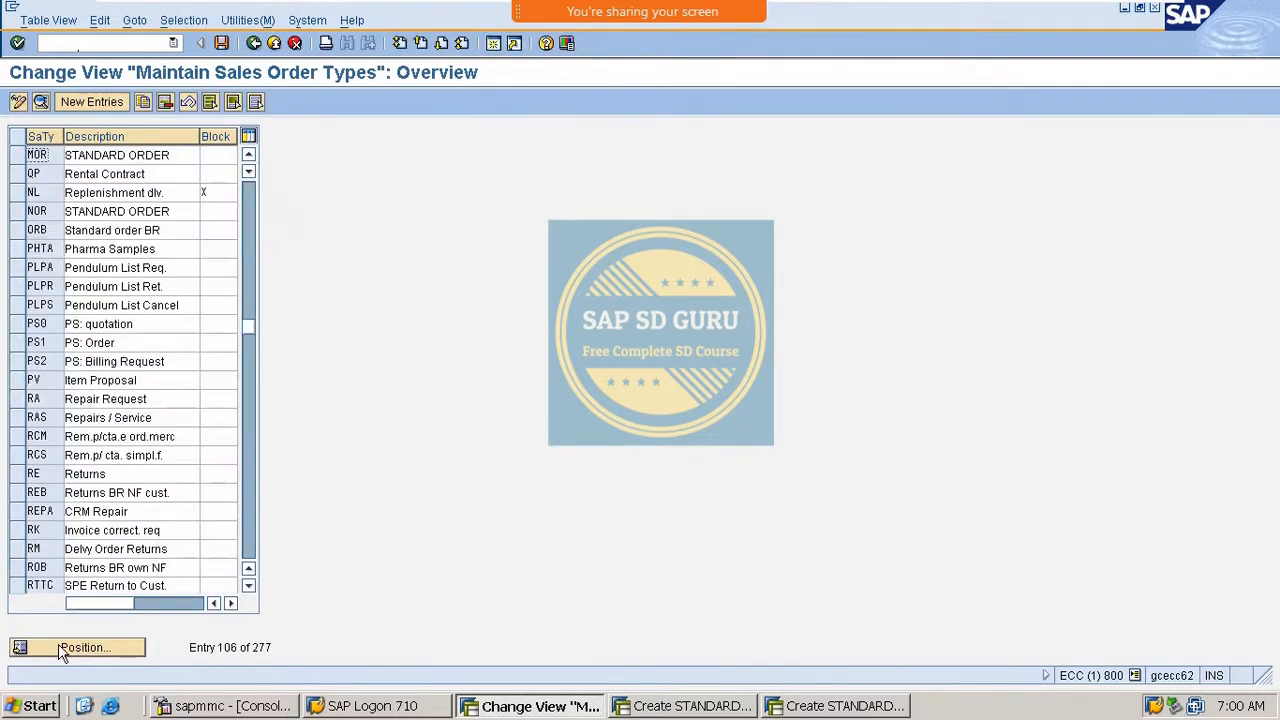
{"action": "double_click", "coordinate": [40, 155]}
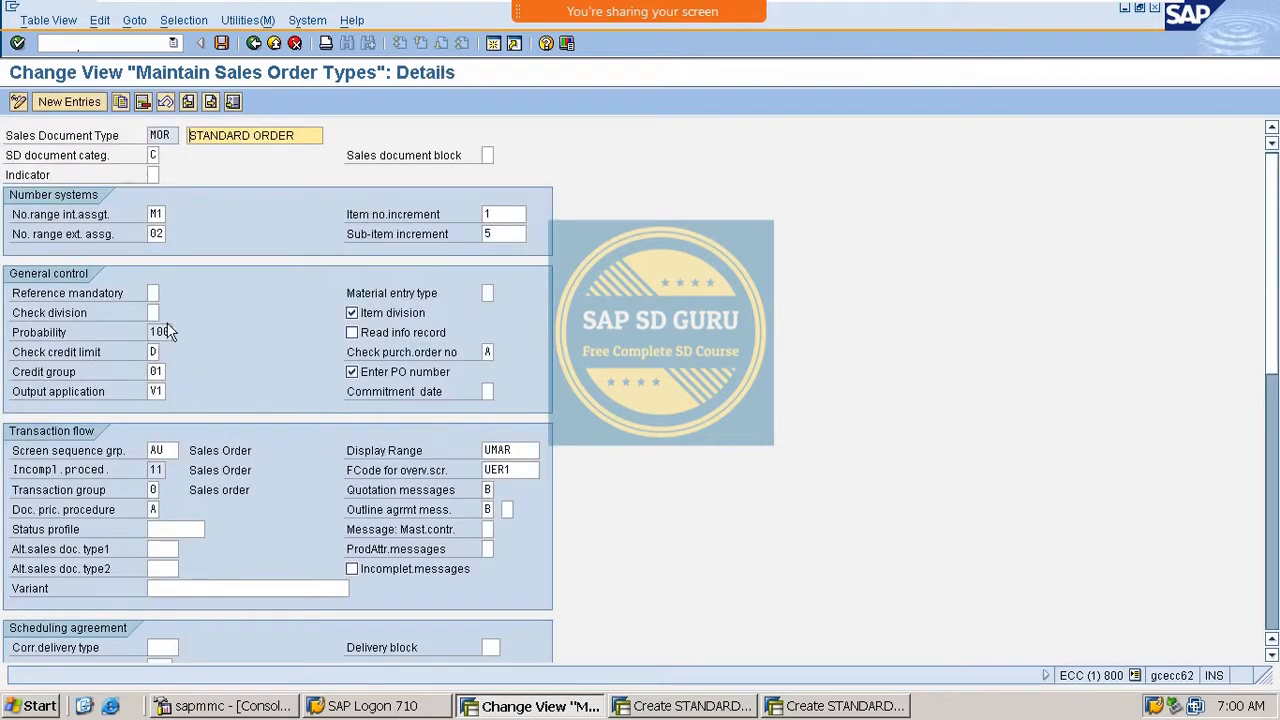
{"action": "left_click", "coordinate": [156, 469]}
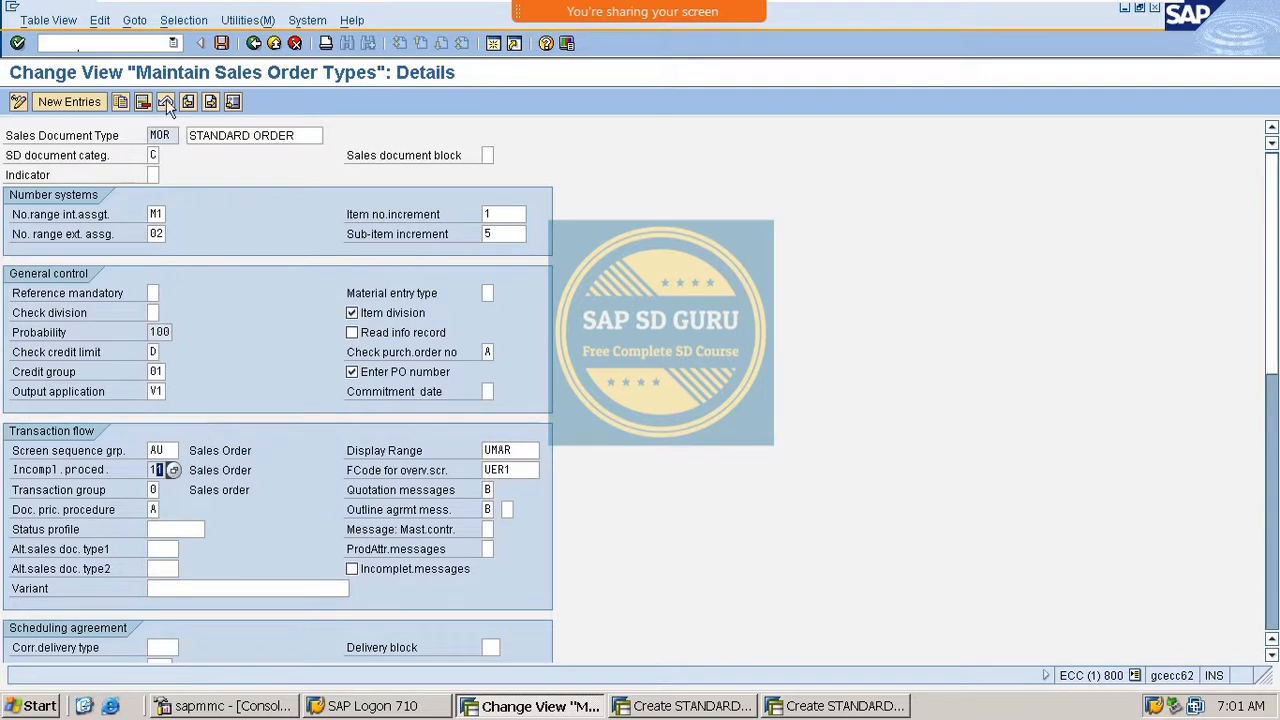
Start Customizing in a new session with /ospro and display the SAP Reference IMG.
{"action": "left_click", "coordinate": [132, 40]}
{"action": "type", "text": "/"}
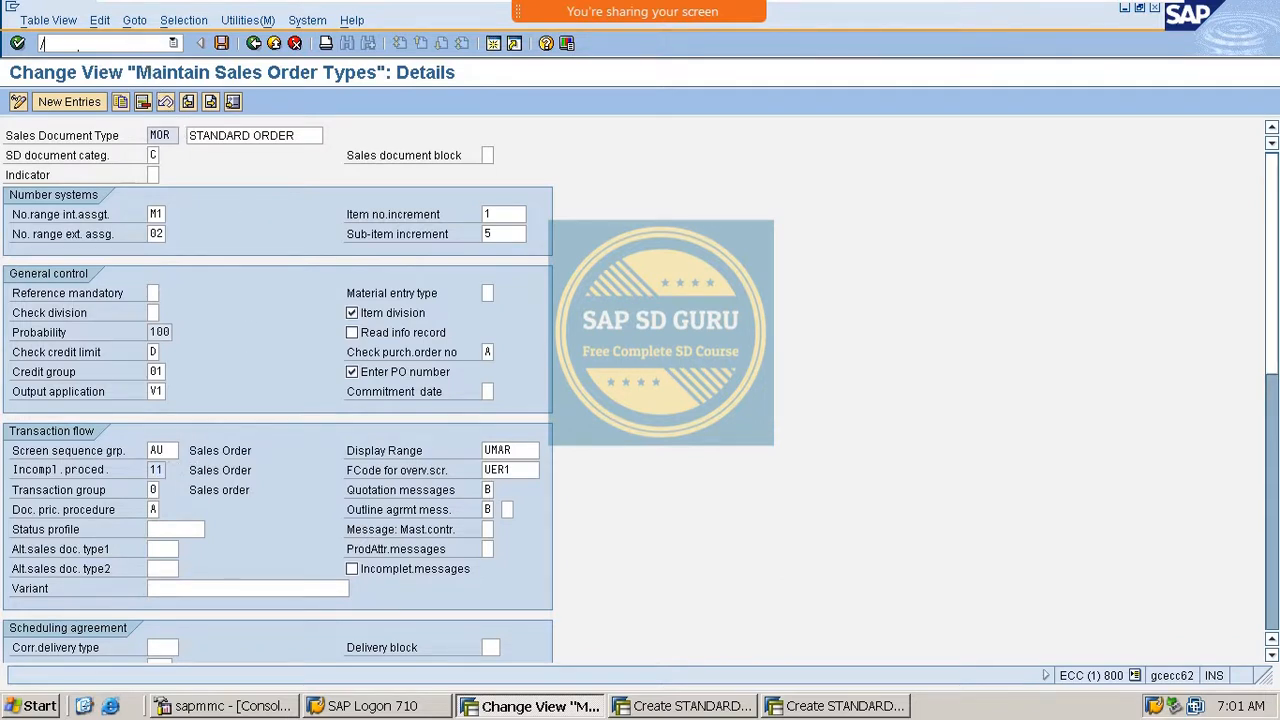
{"action": "type", "text": "ospro"}
{"action": "key", "text": "Return"}
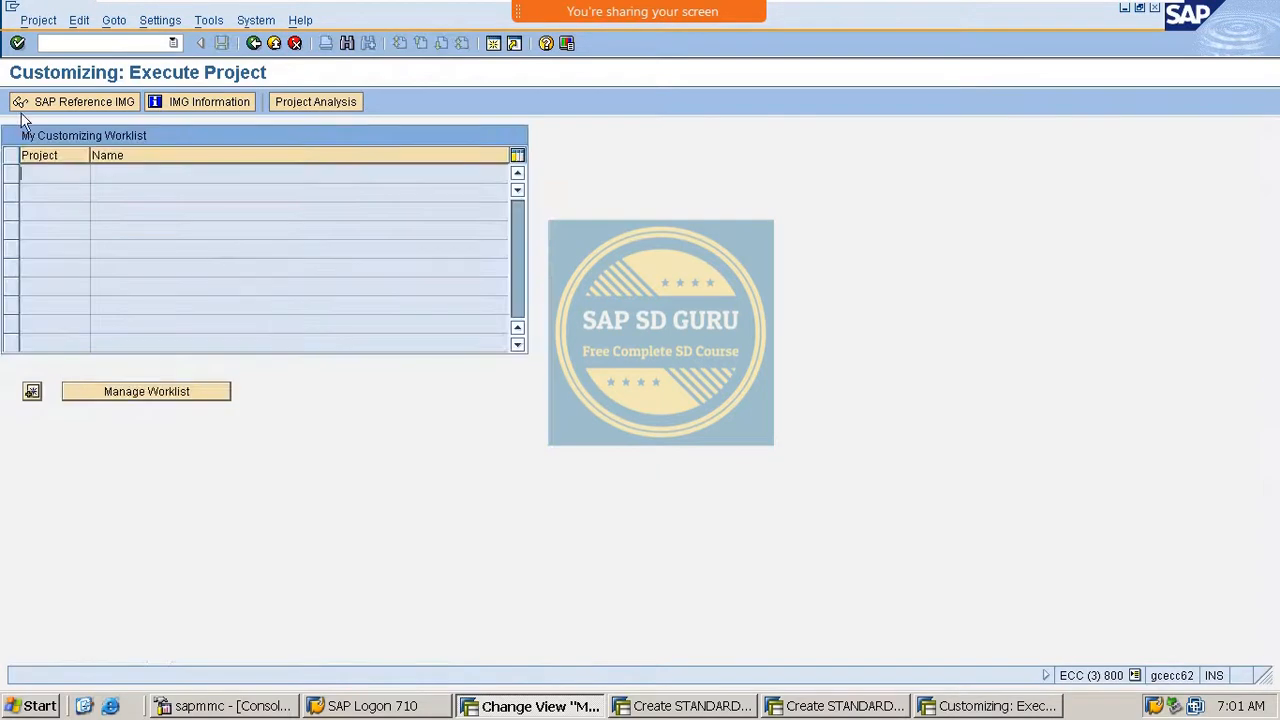
{"action": "left_click", "coordinate": [44, 103]}
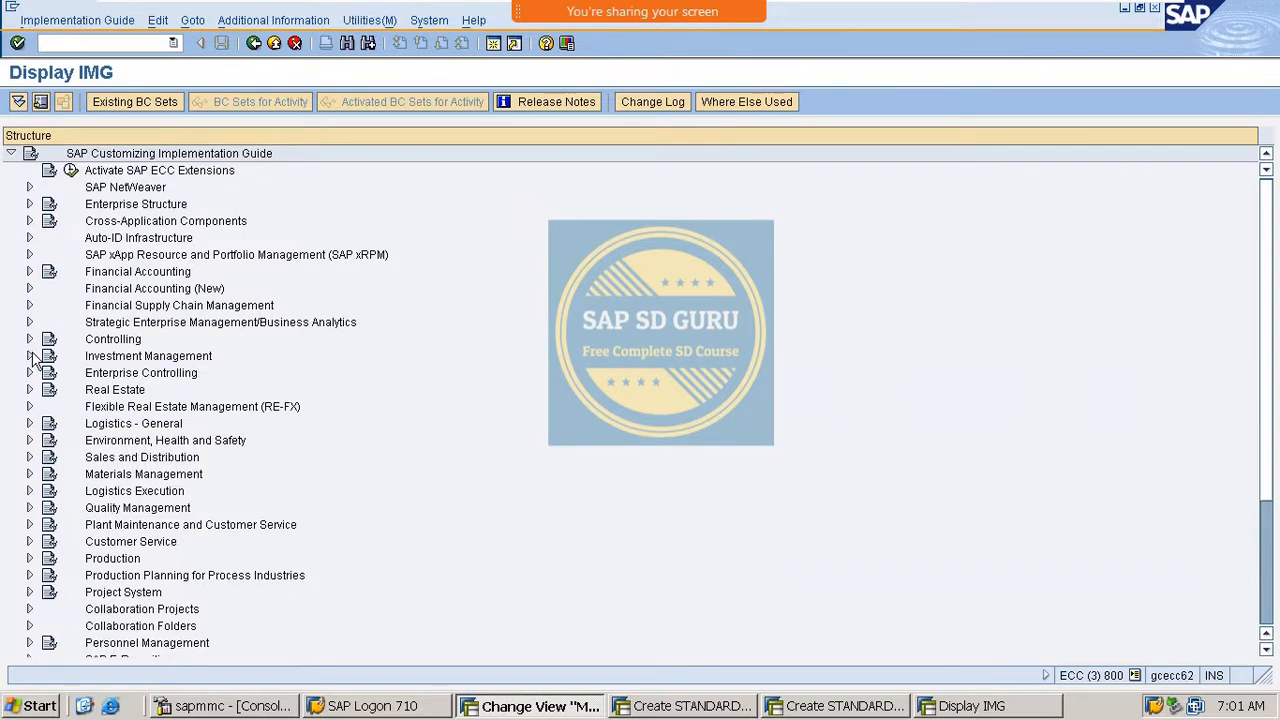
Expand Sales and Distribution, Basic Functions and Log of Incomplete Items, and open Define Incompleteness Procedures.
{"action": "left_click", "coordinate": [29, 457]}
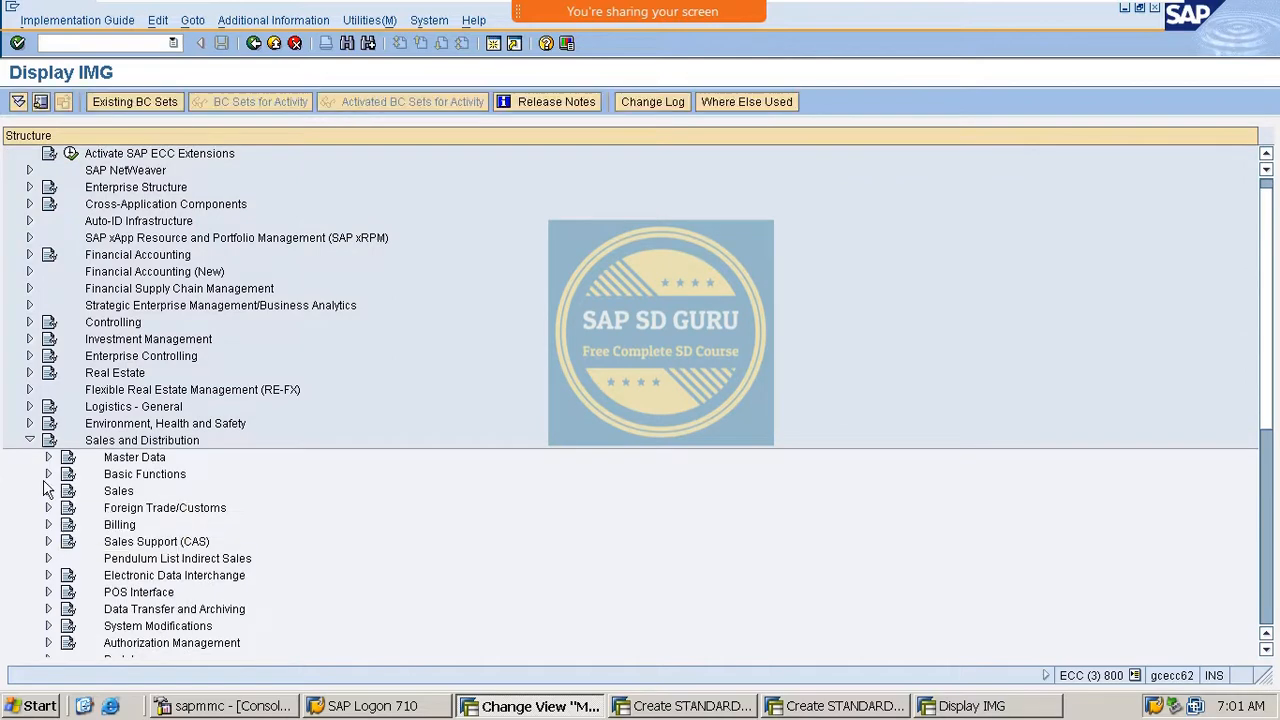
{"action": "left_click", "coordinate": [48, 475]}
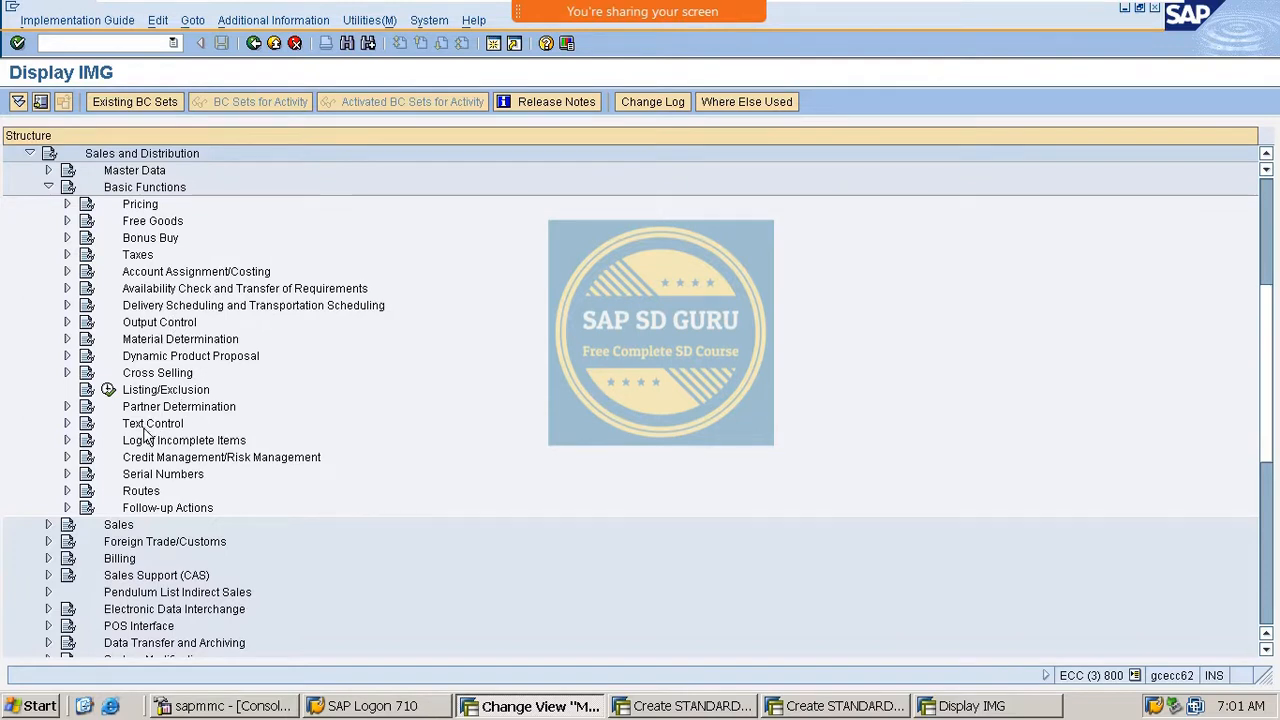
{"action": "left_click", "coordinate": [67, 441]}
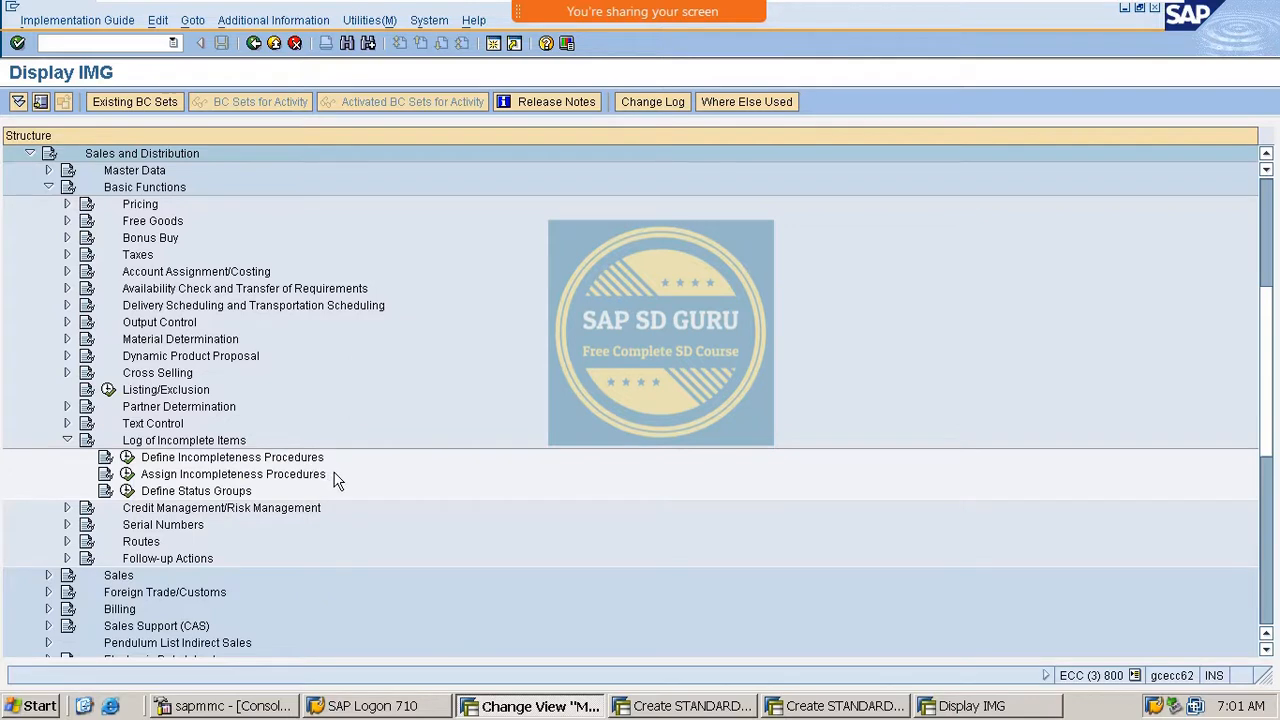
{"action": "left_click", "coordinate": [130, 458]}
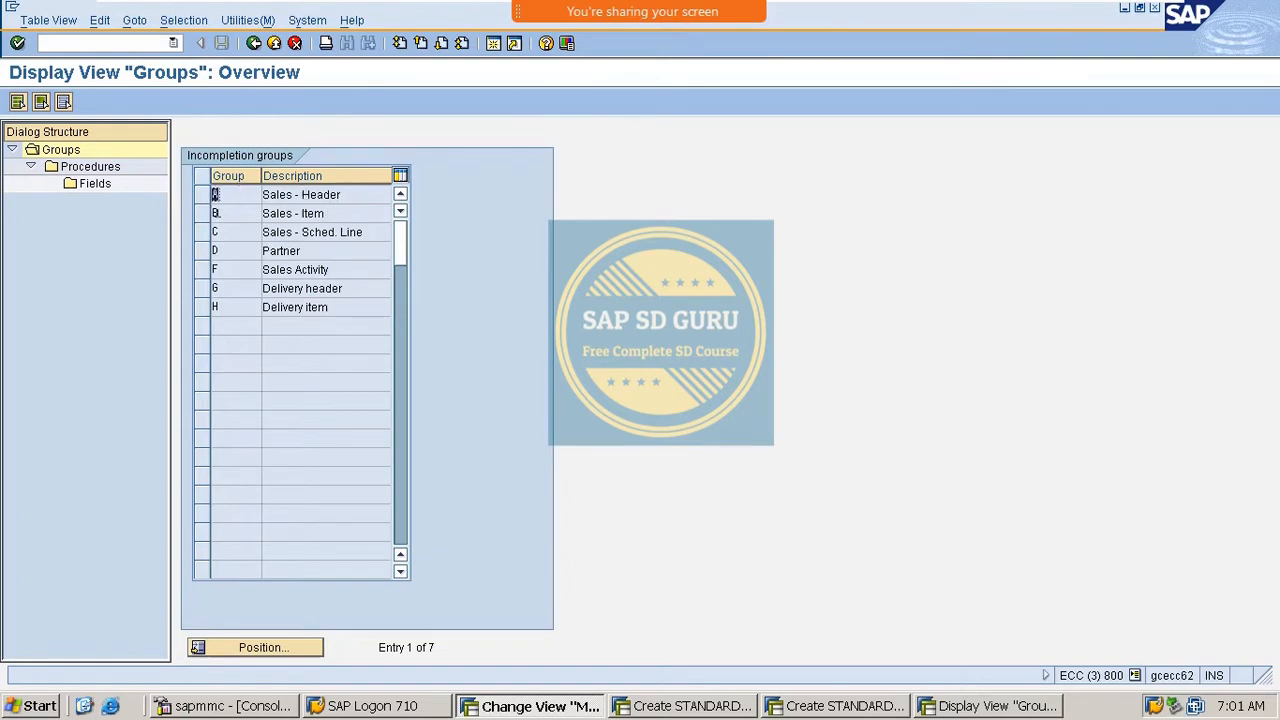
Examine the incompletion groups A to H and their descriptions, from Sales - Header to Delivery item.
{"action": "key", "text": "Tab"}
{"action": "left_click", "coordinate": [236, 210]}
{"action": "key", "text": "Tab"}
{"action": "left_click", "coordinate": [240, 233]}
{"action": "key", "text": "Tab"}
{"action": "left_click", "coordinate": [242, 251]}
{"action": "key", "text": "Tab"}
{"action": "left_click", "coordinate": [228, 272]}
{"action": "key", "text": "Tab"}
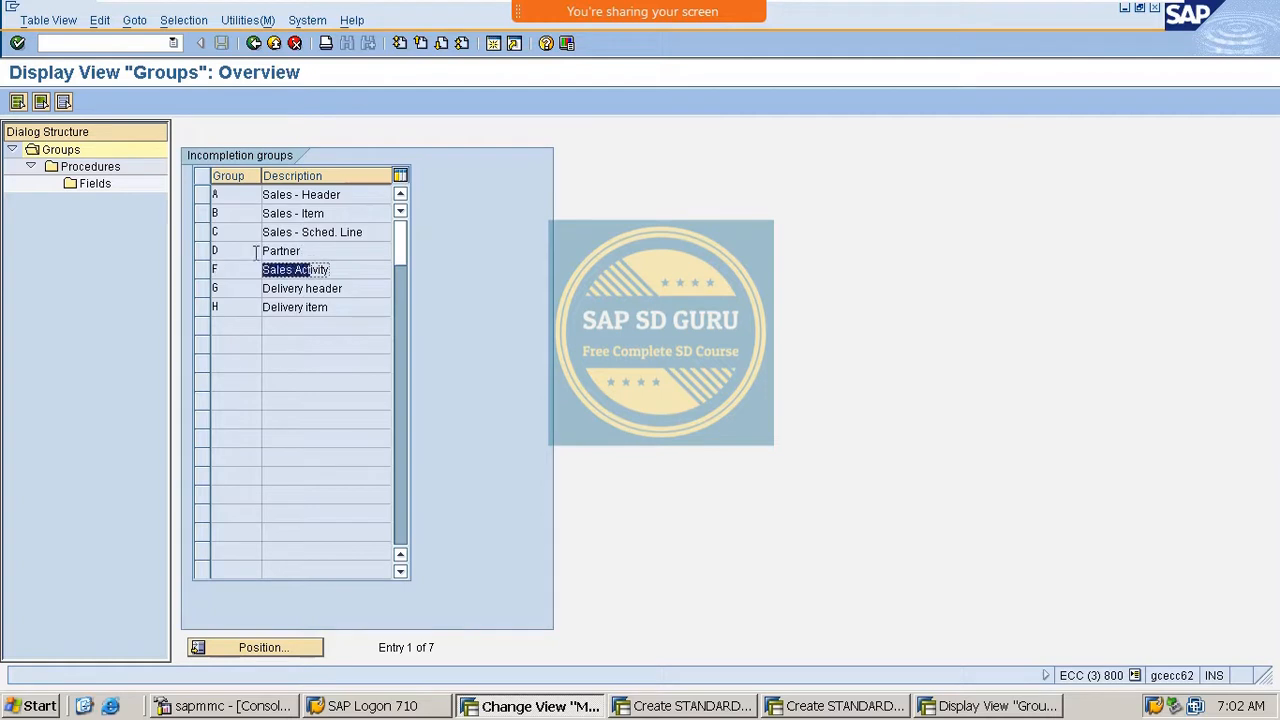
{"action": "left_click", "coordinate": [253, 286]}
{"action": "key", "text": "Tab"}
{"action": "left_click", "coordinate": [248, 310]}
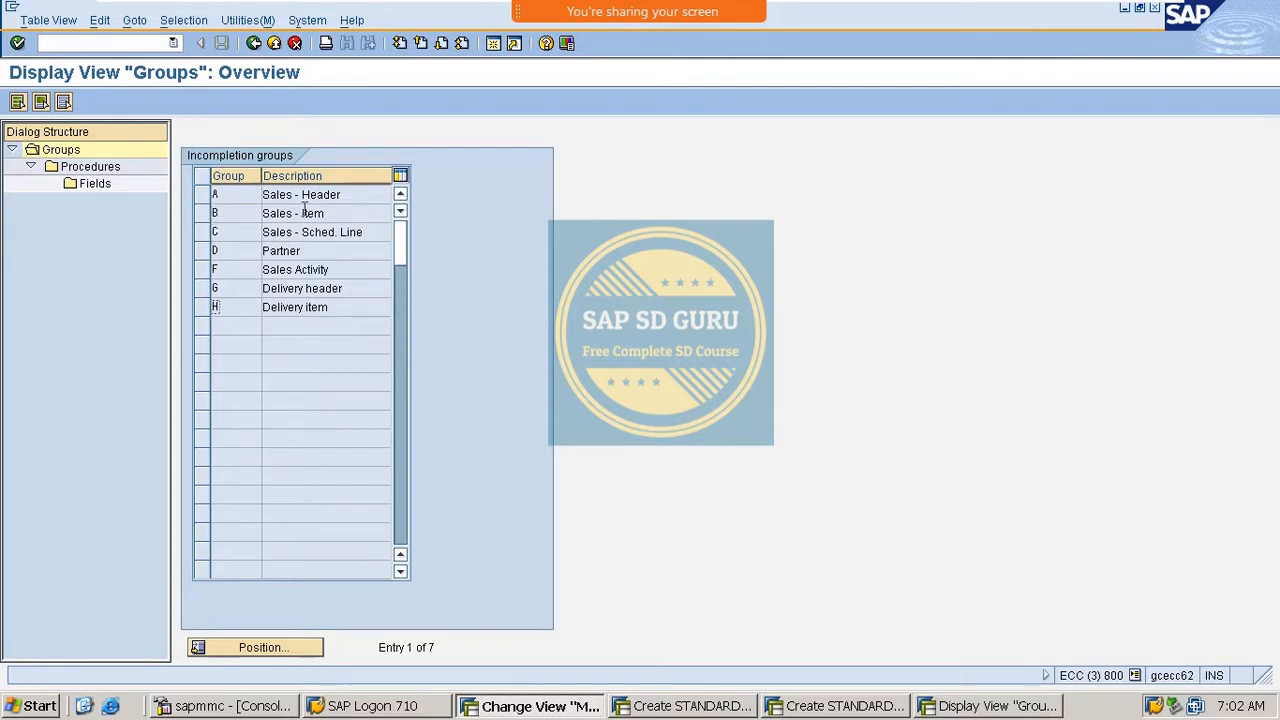
Display the fields of incompletion procedure 11 in group A (Sales - Header) and examine each field, from Document Date to Terms of Payment.
{"action": "left_click", "coordinate": [203, 195]}
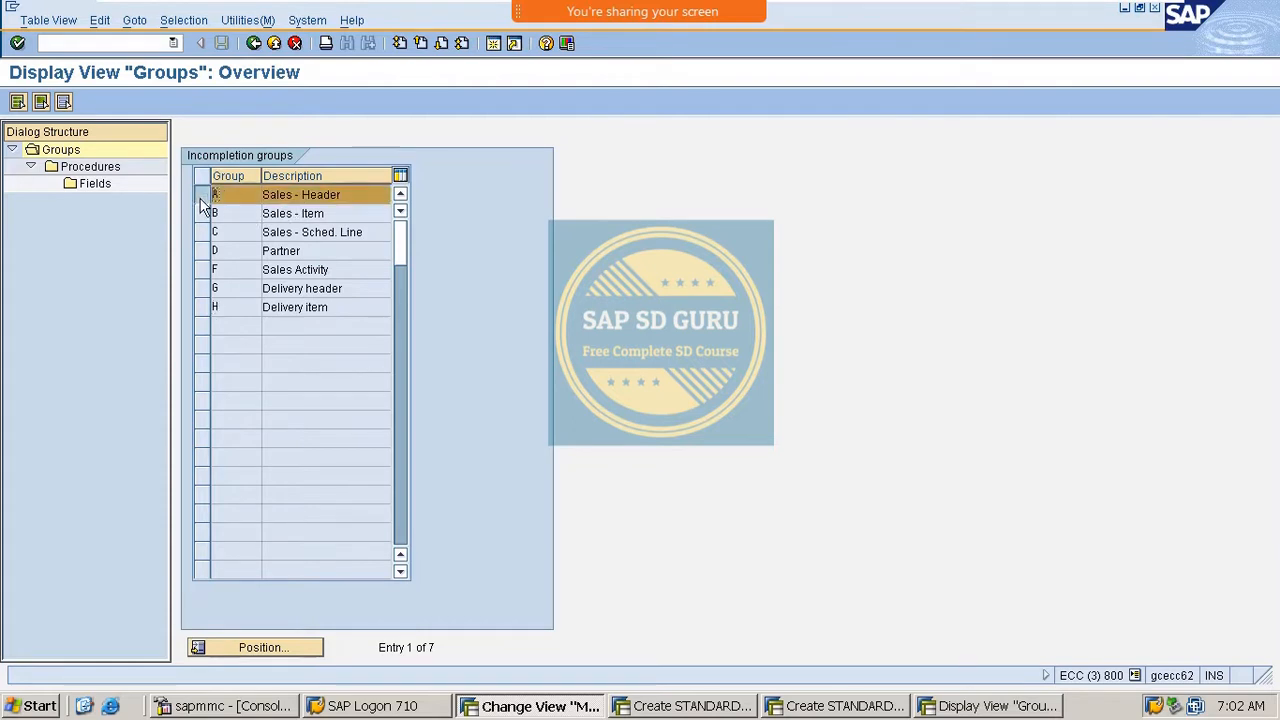
{"action": "double_click", "coordinate": [90, 183]}
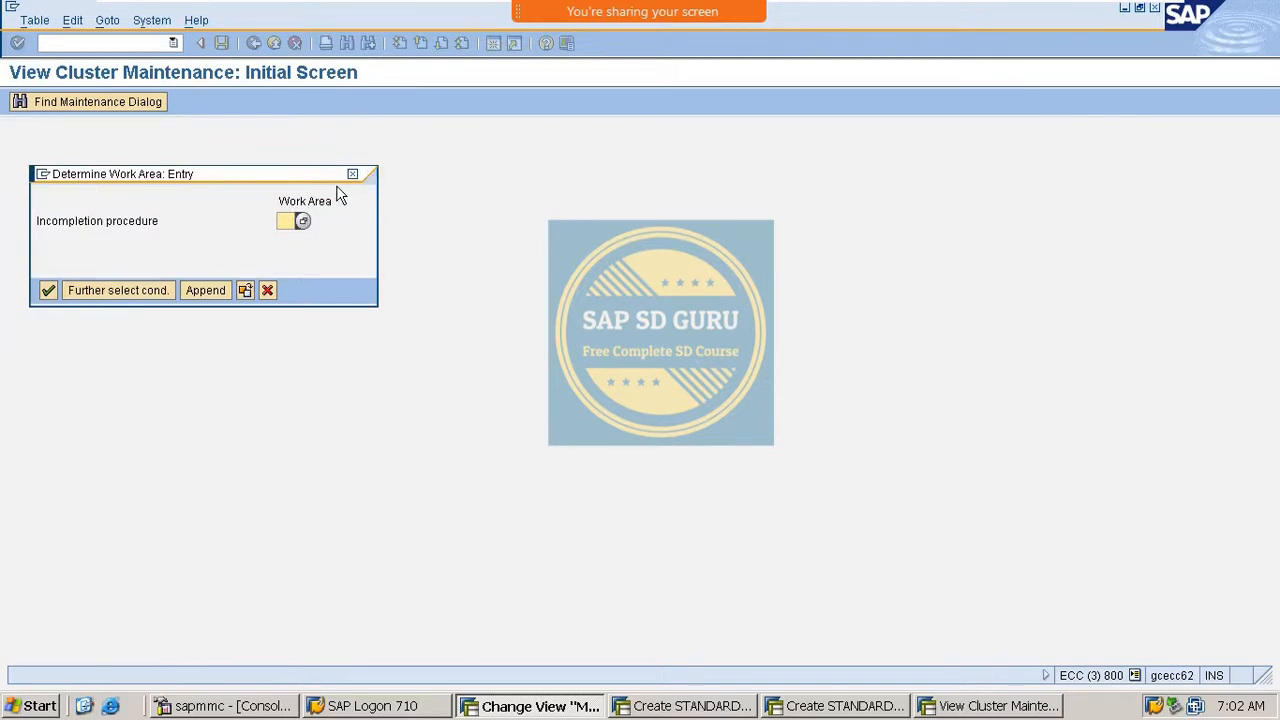
{"action": "key", "text": "Return"}
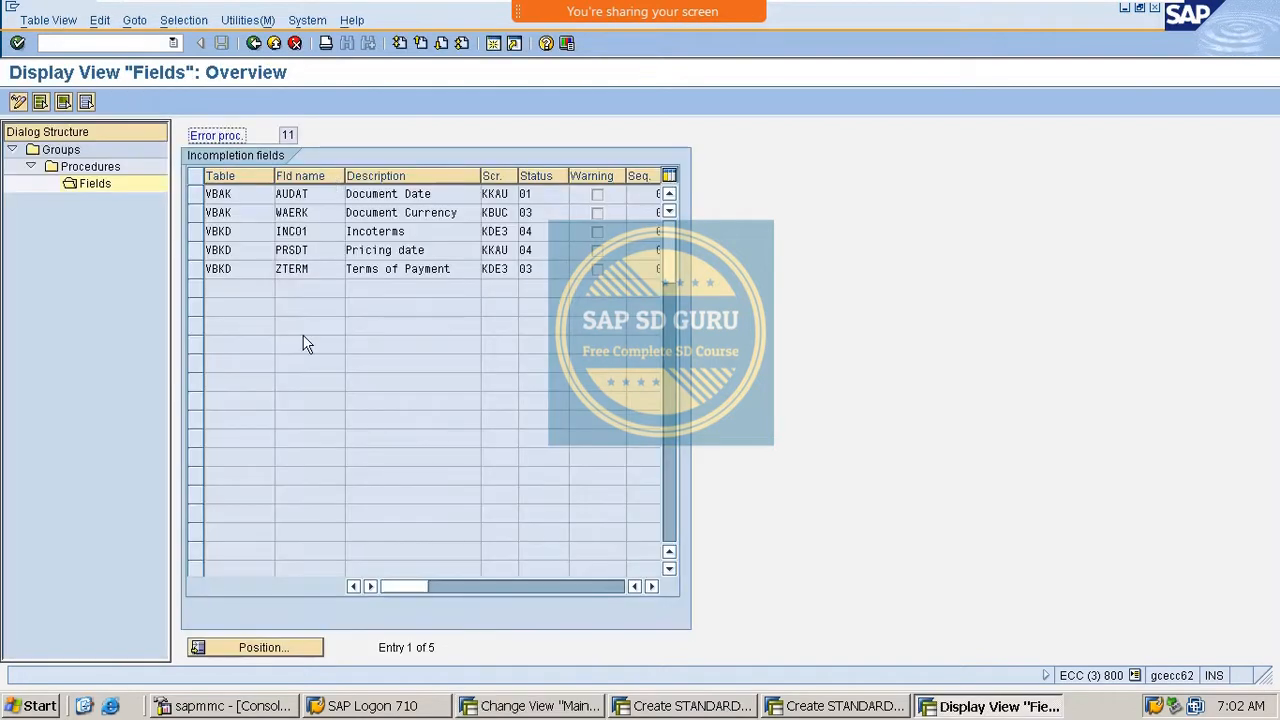
{"action": "left_click_drag", "start_coordinate": [432, 193], "coordinate": [317, 193]}
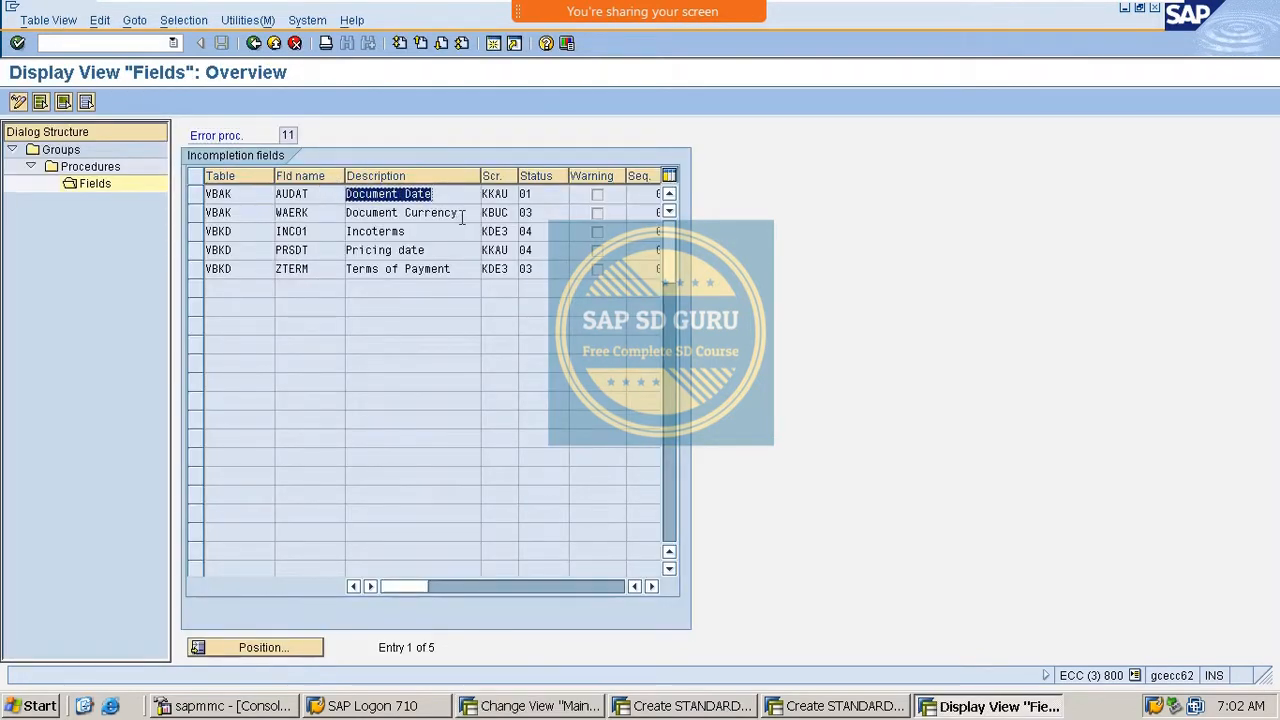
{"action": "left_click_drag", "start_coordinate": [460, 213], "coordinate": [311, 195]}
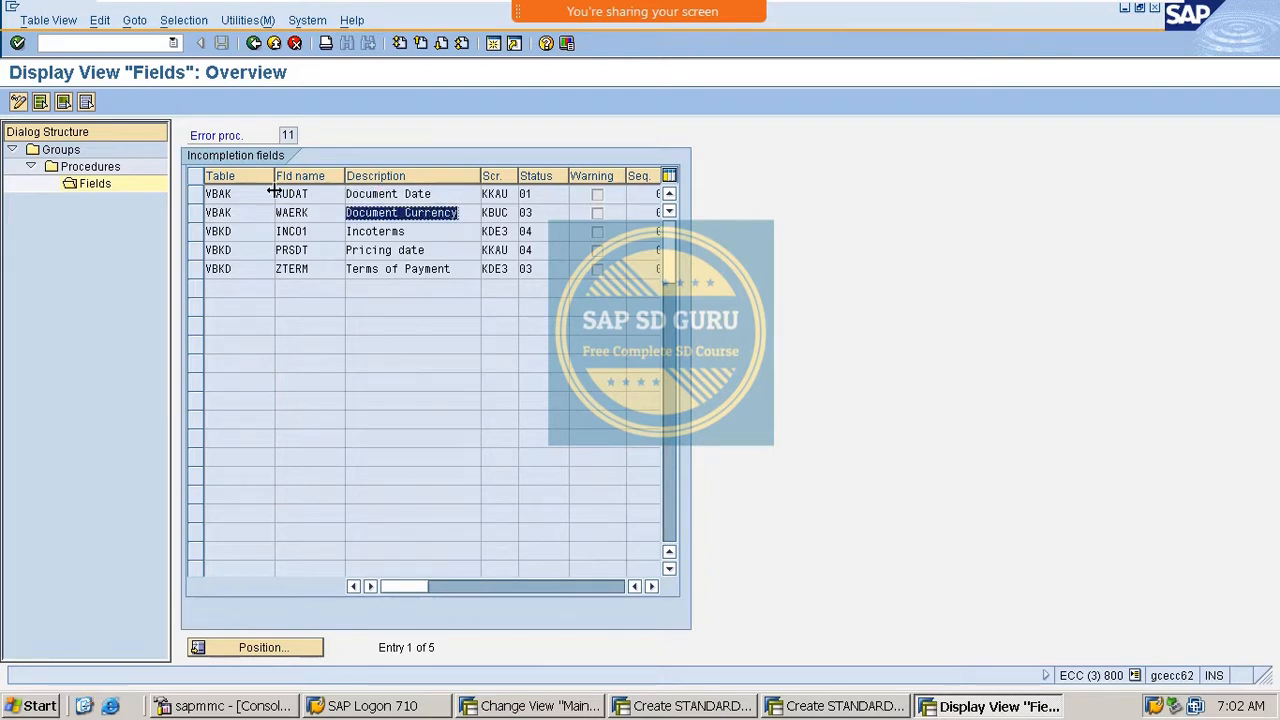
{"action": "left_click_drag", "start_coordinate": [430, 231], "coordinate": [218, 222]}
{"action": "left_click_drag", "start_coordinate": [458, 251], "coordinate": [198, 258]}
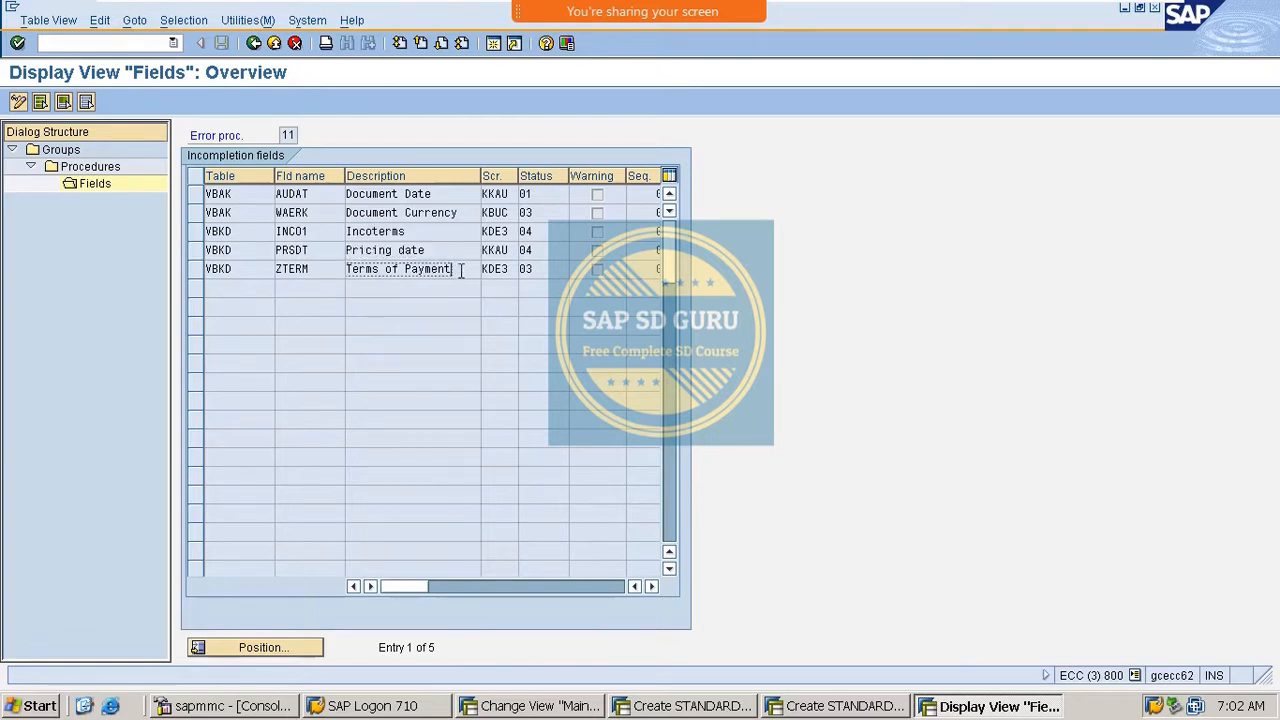
{"action": "left_click_drag", "start_coordinate": [458, 269], "coordinate": [346, 269]}
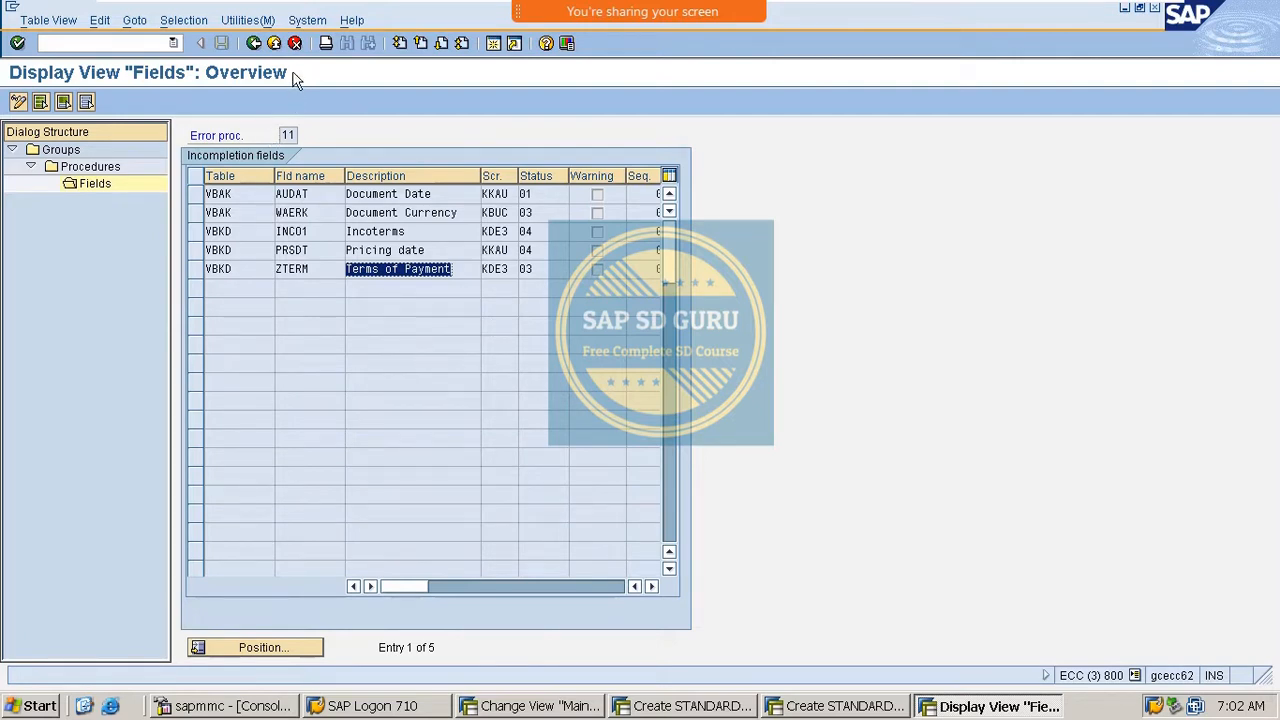
Return to the IMG, reopen Define Incompleteness Procedures and display the procedures of group A (Sales - Header).
{"action": "left_click", "coordinate": [274, 43]}
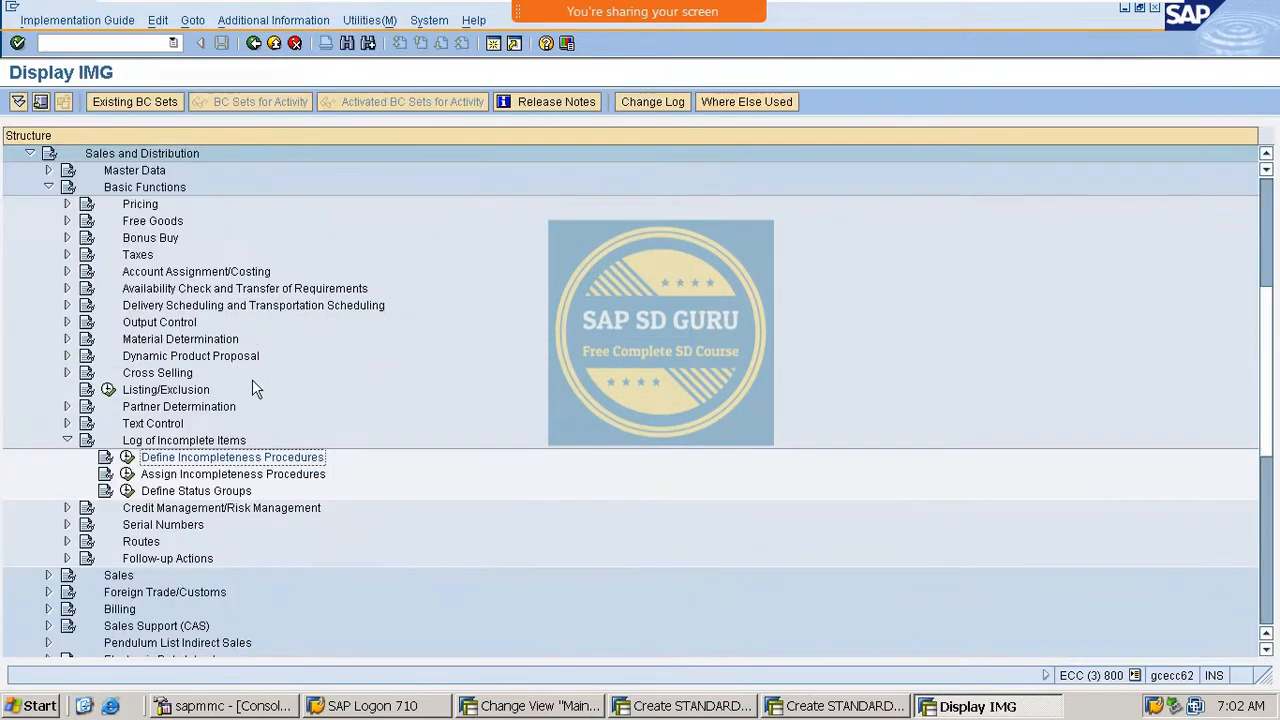
{"action": "left_click", "coordinate": [128, 458]}
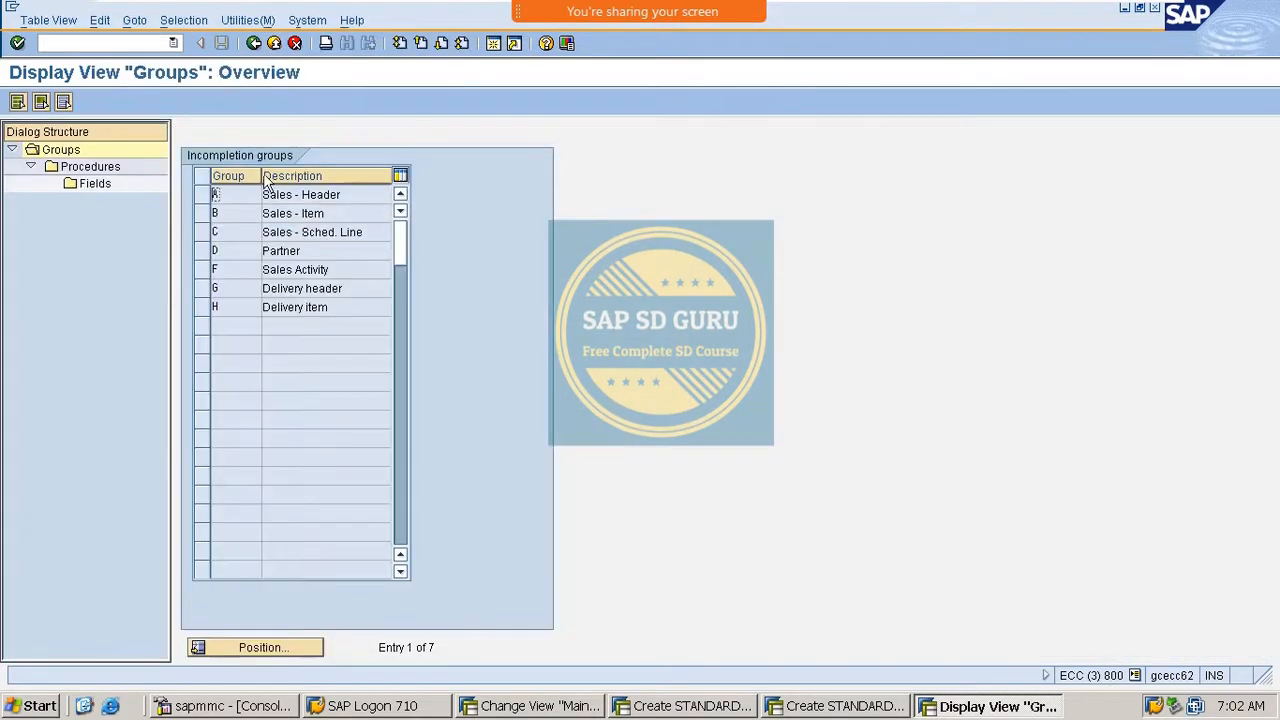
{"action": "left_click", "coordinate": [202, 196]}
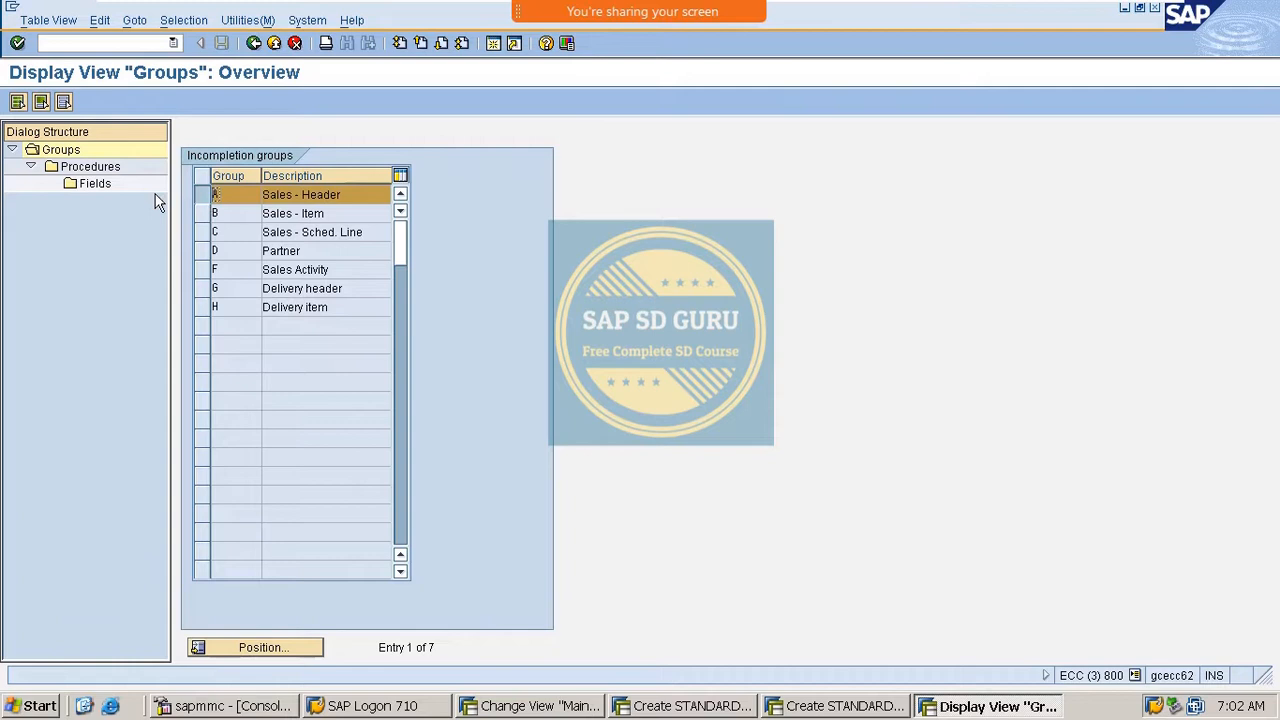
{"action": "double_click", "coordinate": [86, 168]}
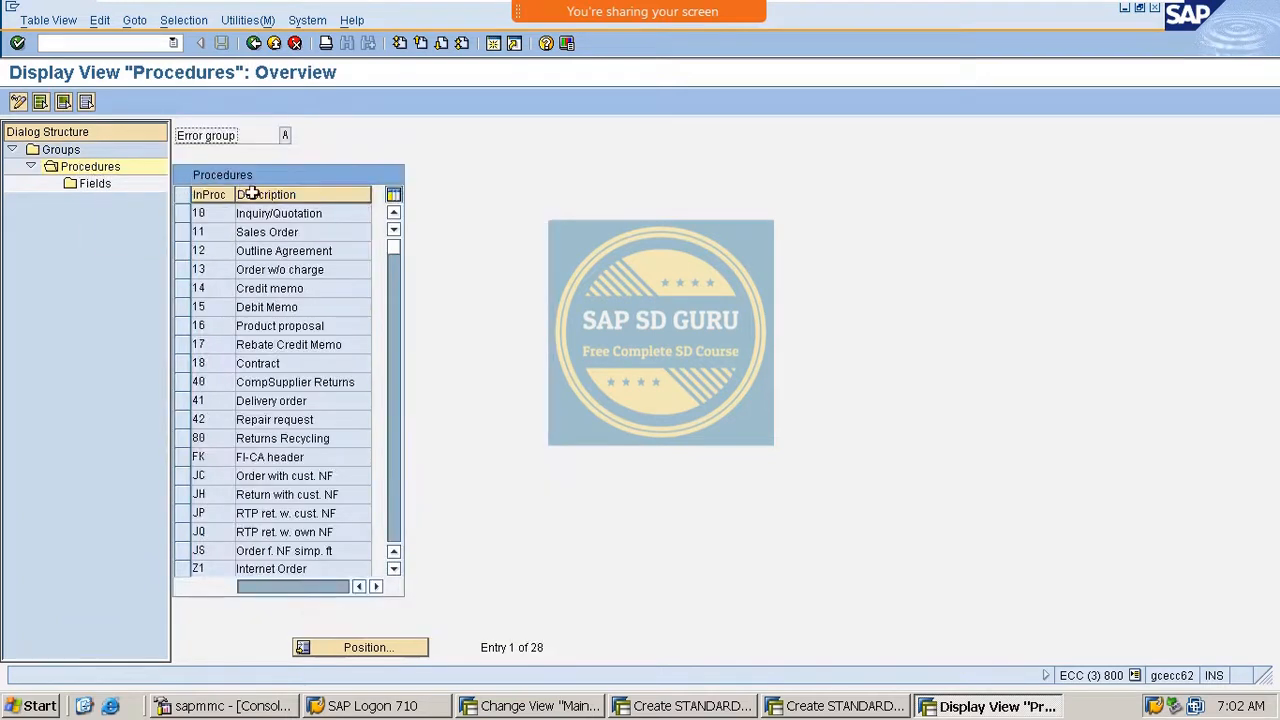
Switch to change mode and add a new incompletion procedure M1 with the description ALKEMPROCEDURE.
{"action": "left_click", "coordinate": [18, 103]}
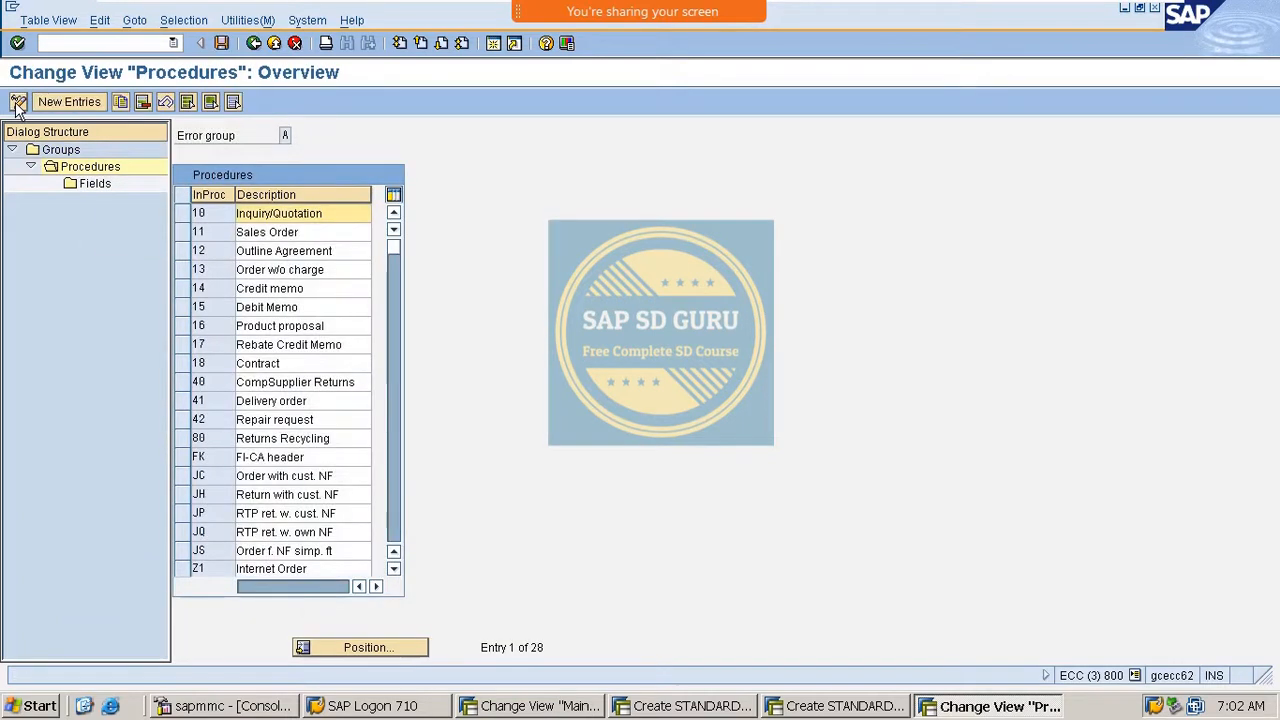
{"action": "left_click", "coordinate": [55, 102]}
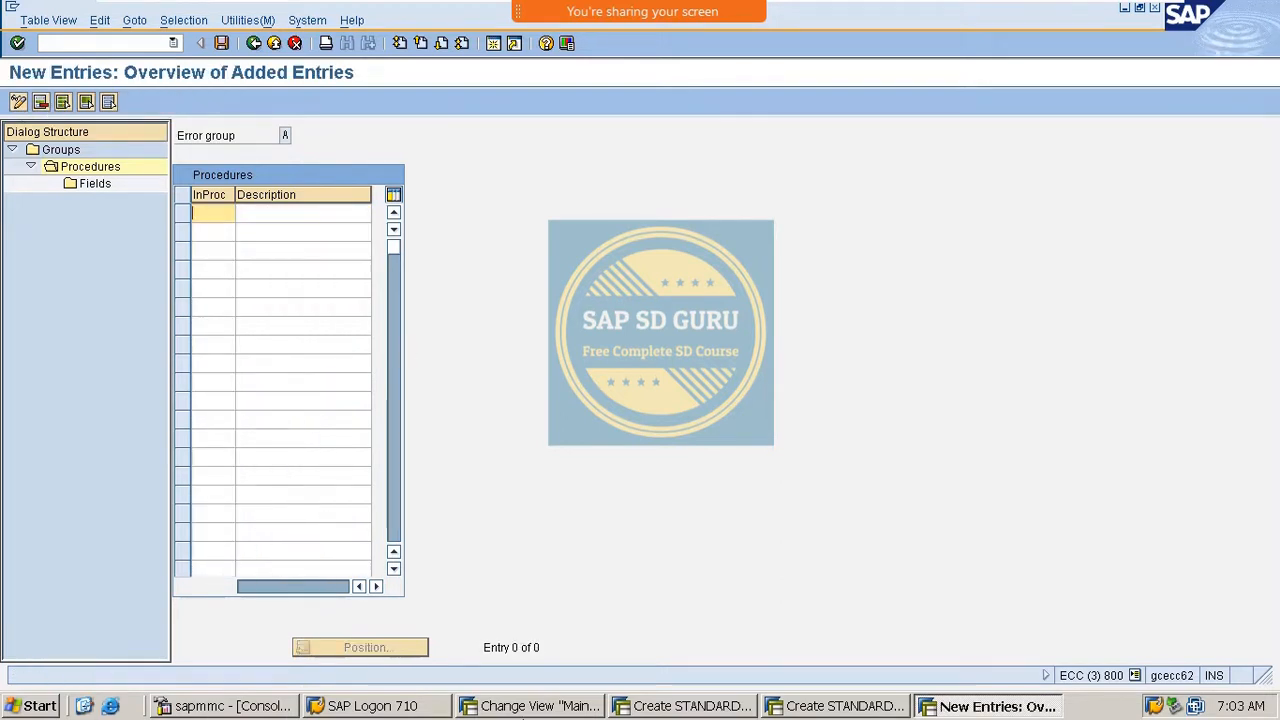
{"action": "key", "text": "Tab"}
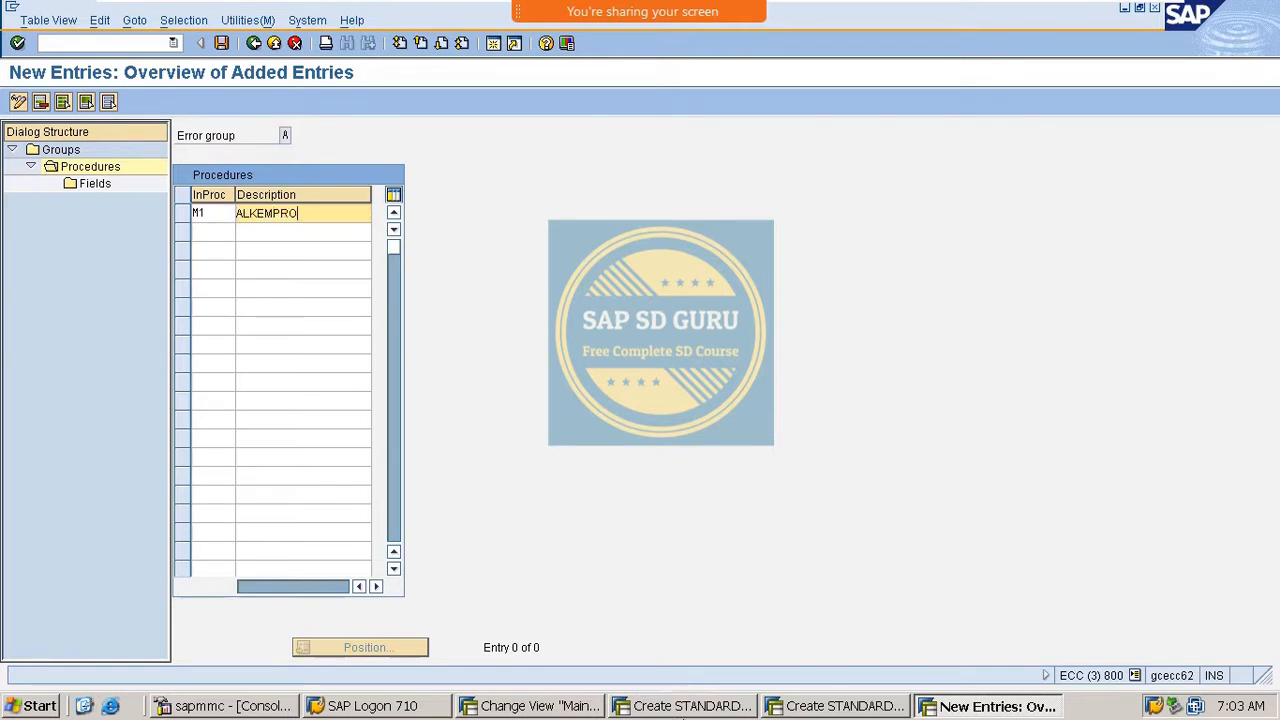
{"action": "type", "text": "ALKEMPROCEDURE"}
{"action": "key", "text": "Return"}
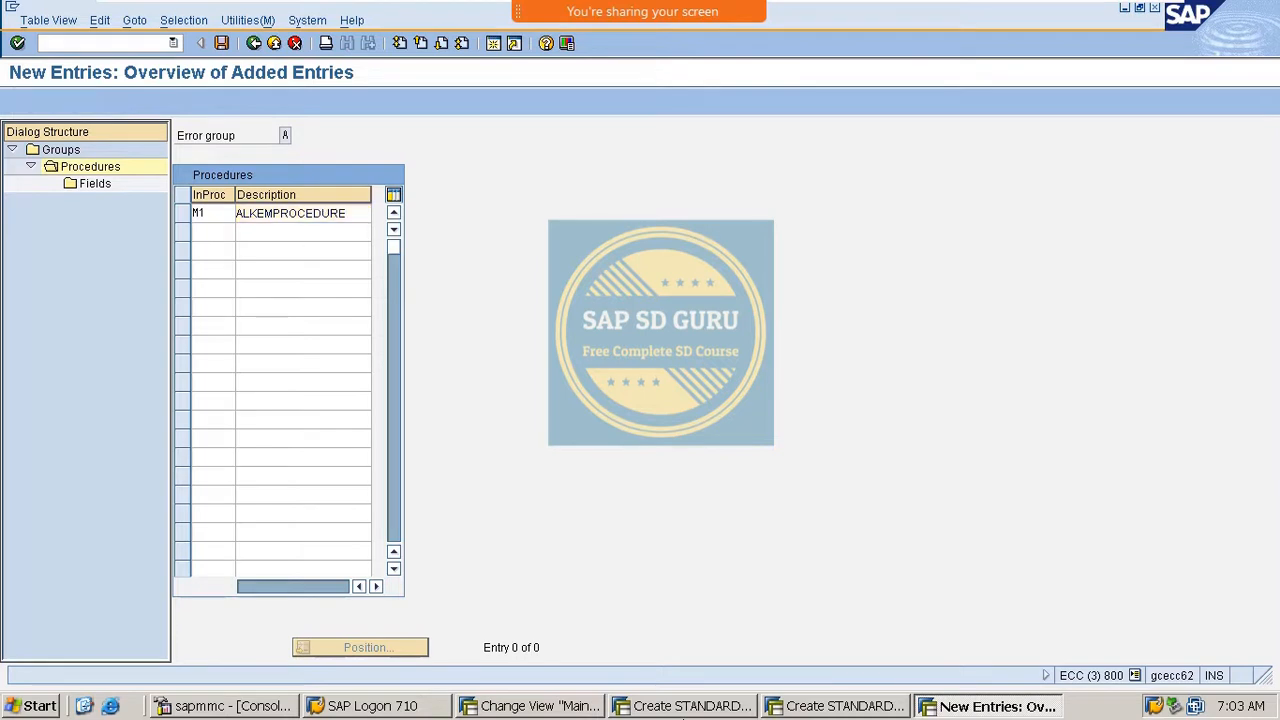
{"action": "key", "text": "Return"}
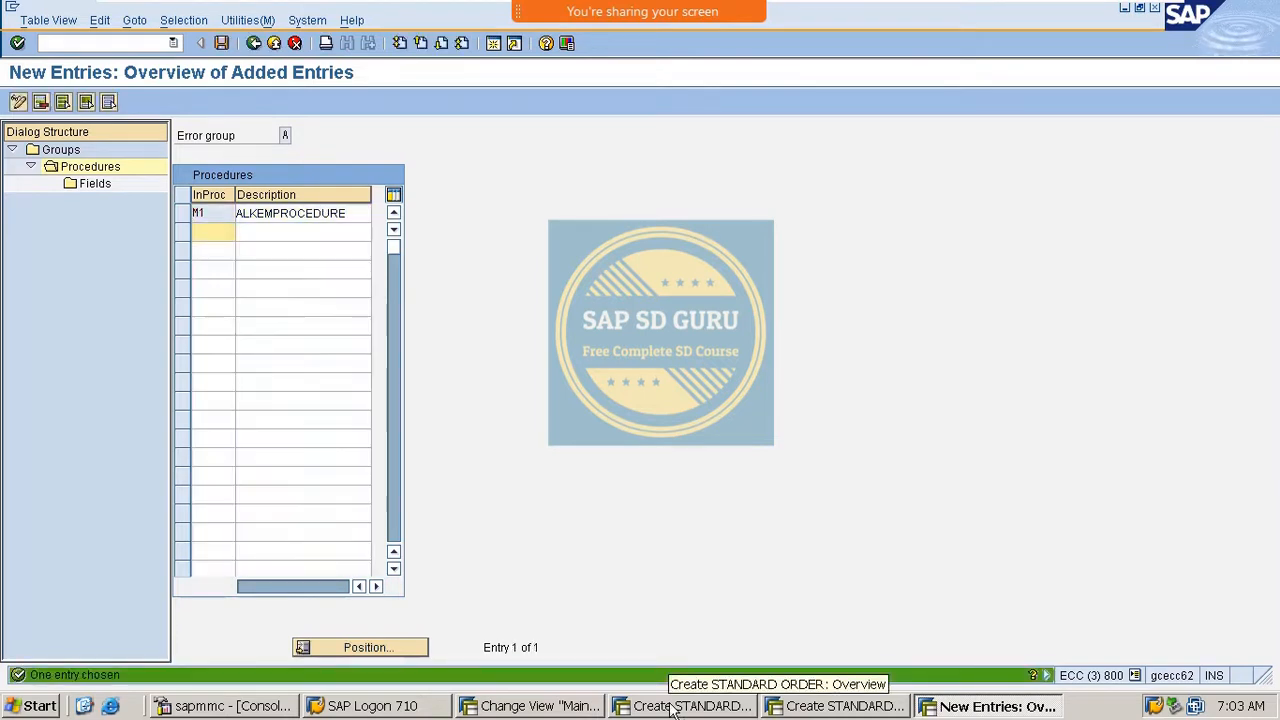
Open the fields of procedure M1 and add a new entry with table VBAK and field name KUNNR.
{"action": "left_click", "coordinate": [190, 216]}
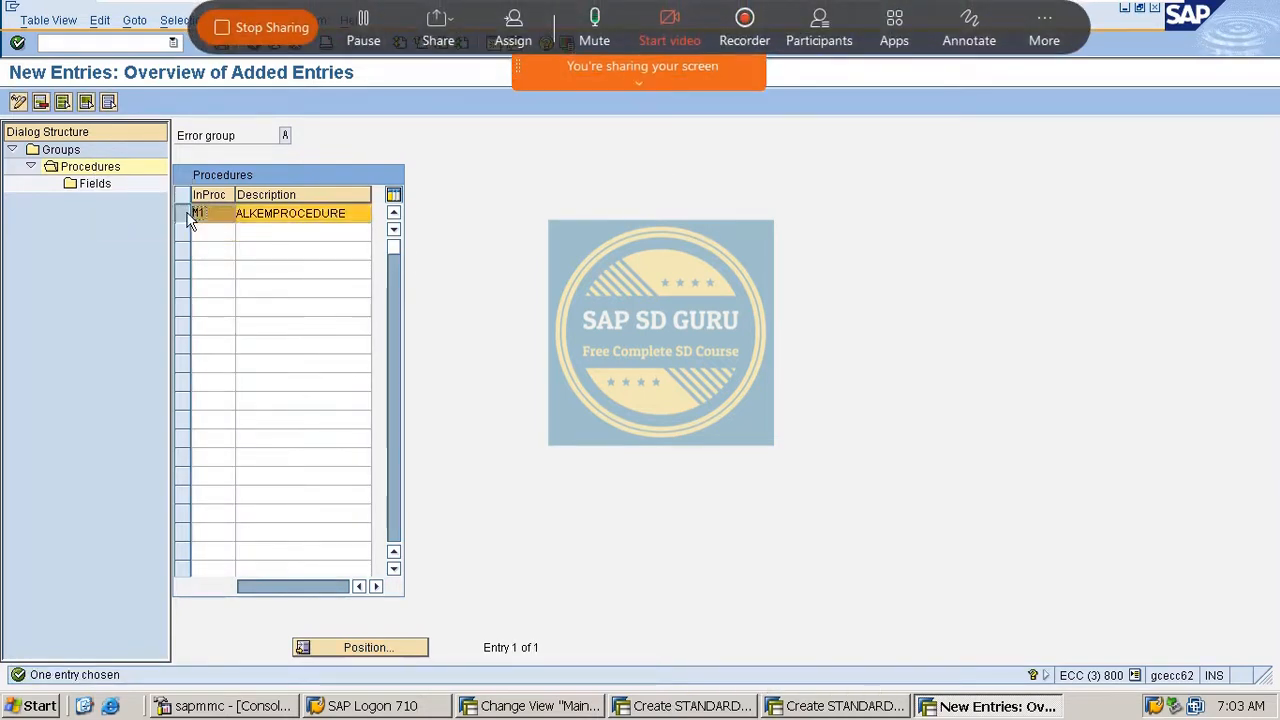
{"action": "double_click", "coordinate": [114, 189]}
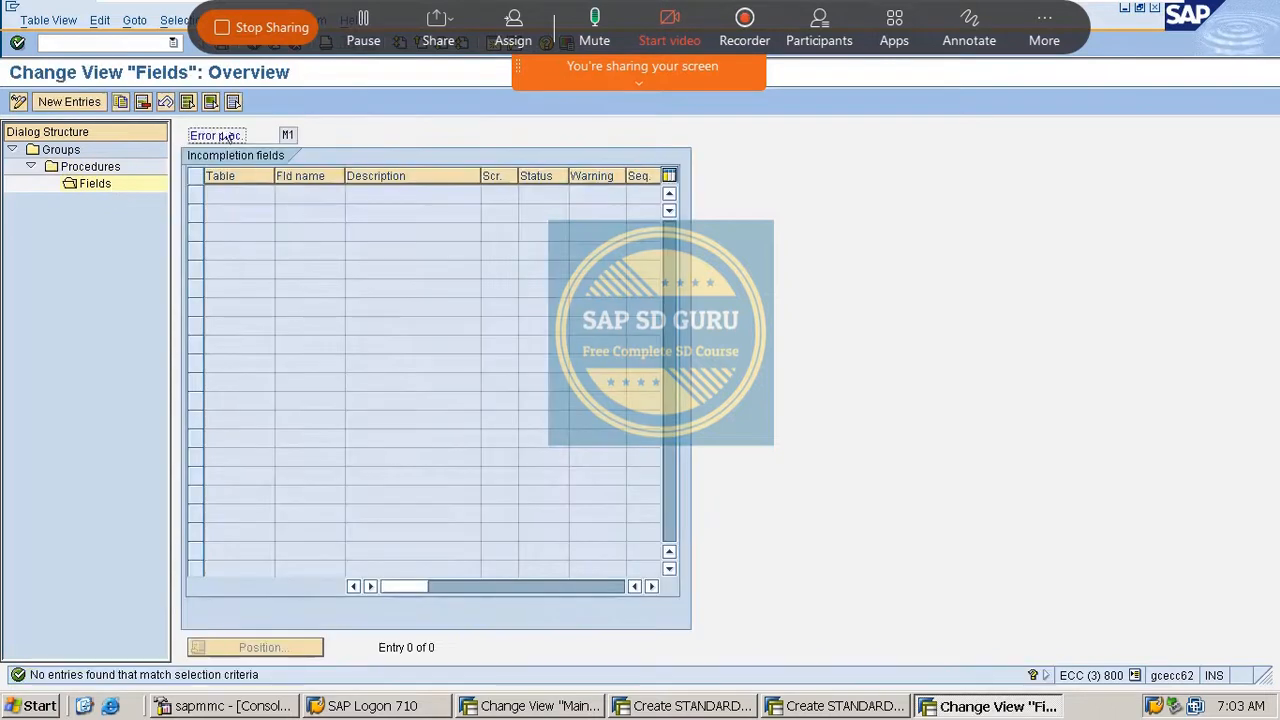
{"action": "left_click", "coordinate": [77, 103]}
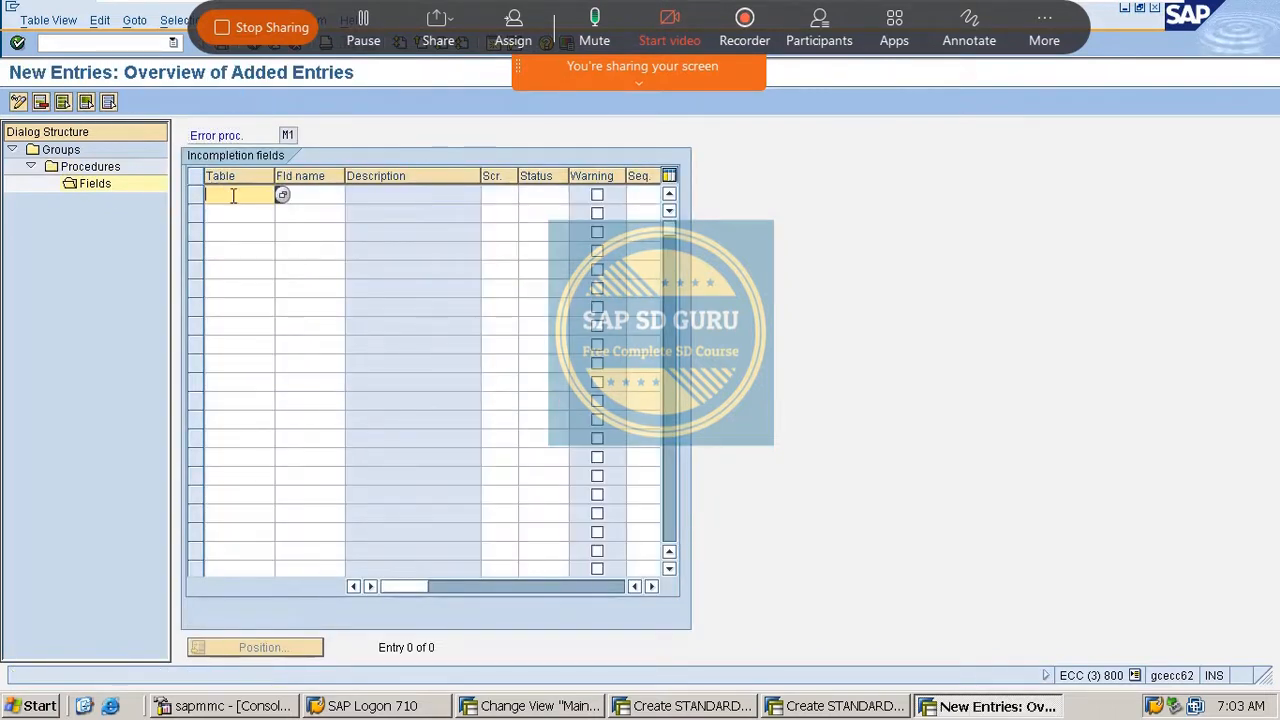
{"action": "type", "text": "VBAK"}
{"action": "key", "text": "Tab"}
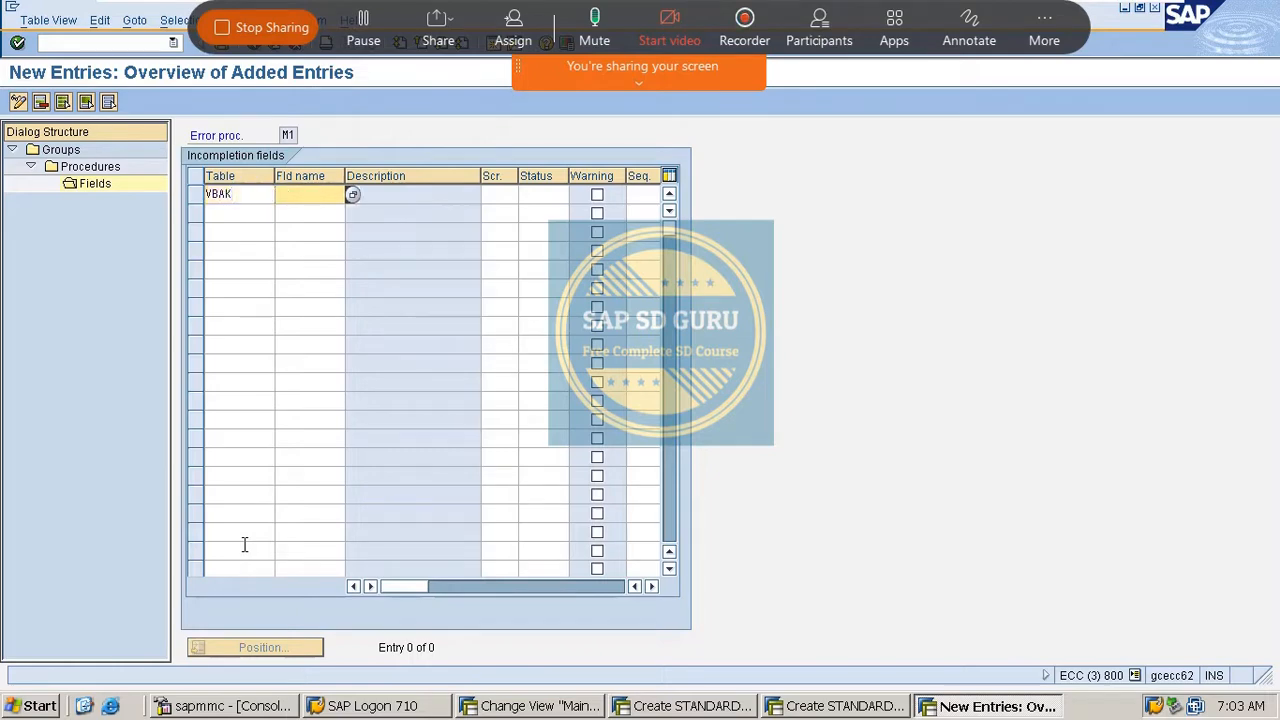
{"action": "type", "text": "KUNNR"}
{"action": "key", "text": "Return"}
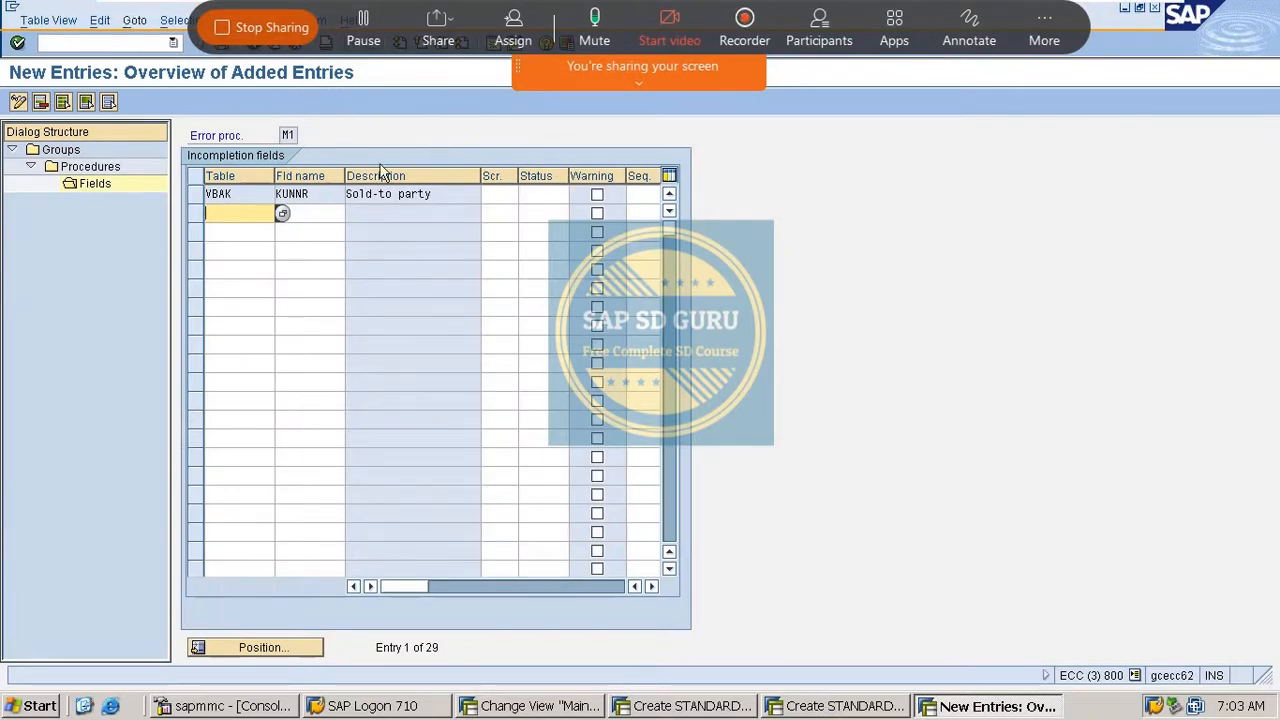
Save the new procedure and its field under customizing request ECCK900002.
{"action": "left_click", "coordinate": [222, 43]}
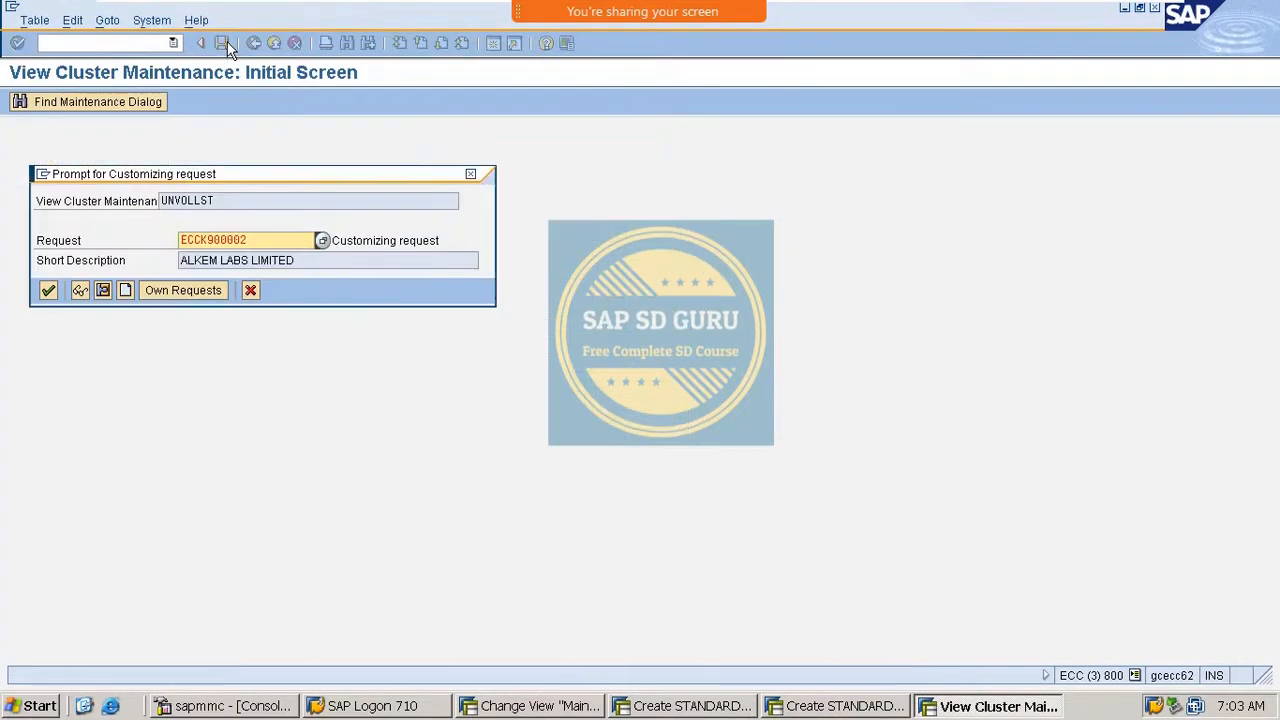
{"action": "left_click", "coordinate": [48, 290]}
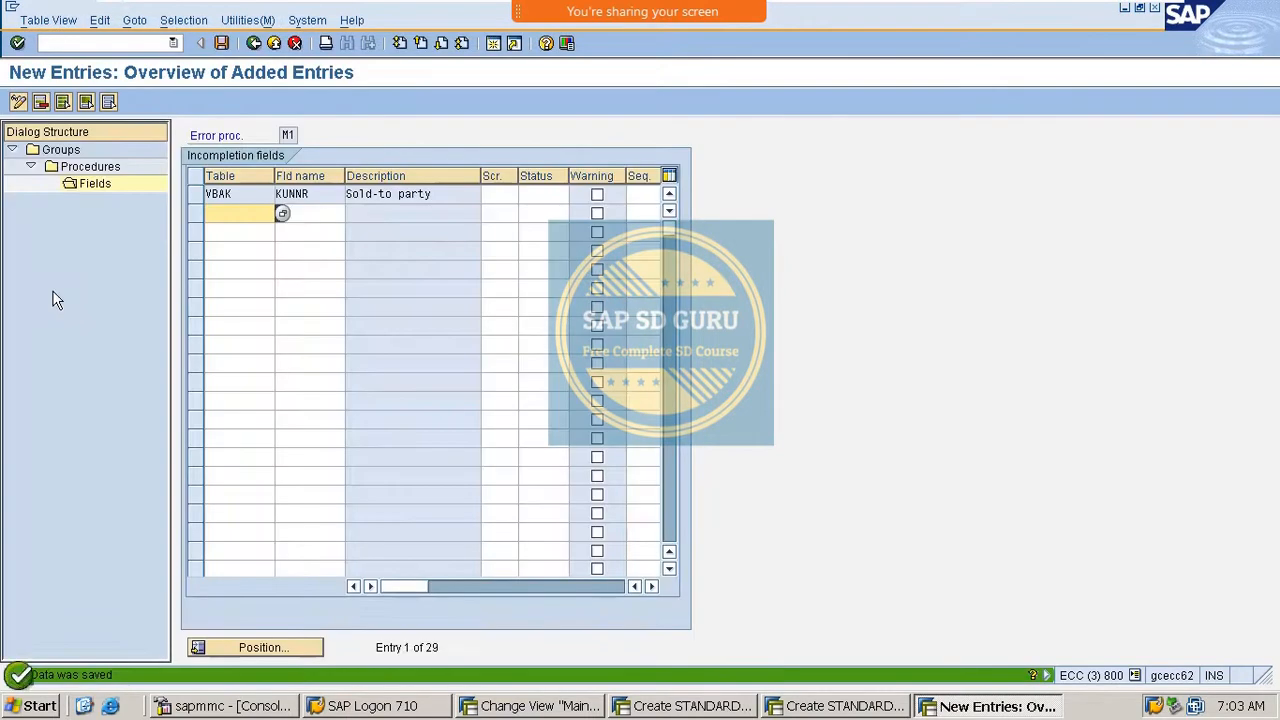
{"action": "left_click", "coordinate": [224, 44]}
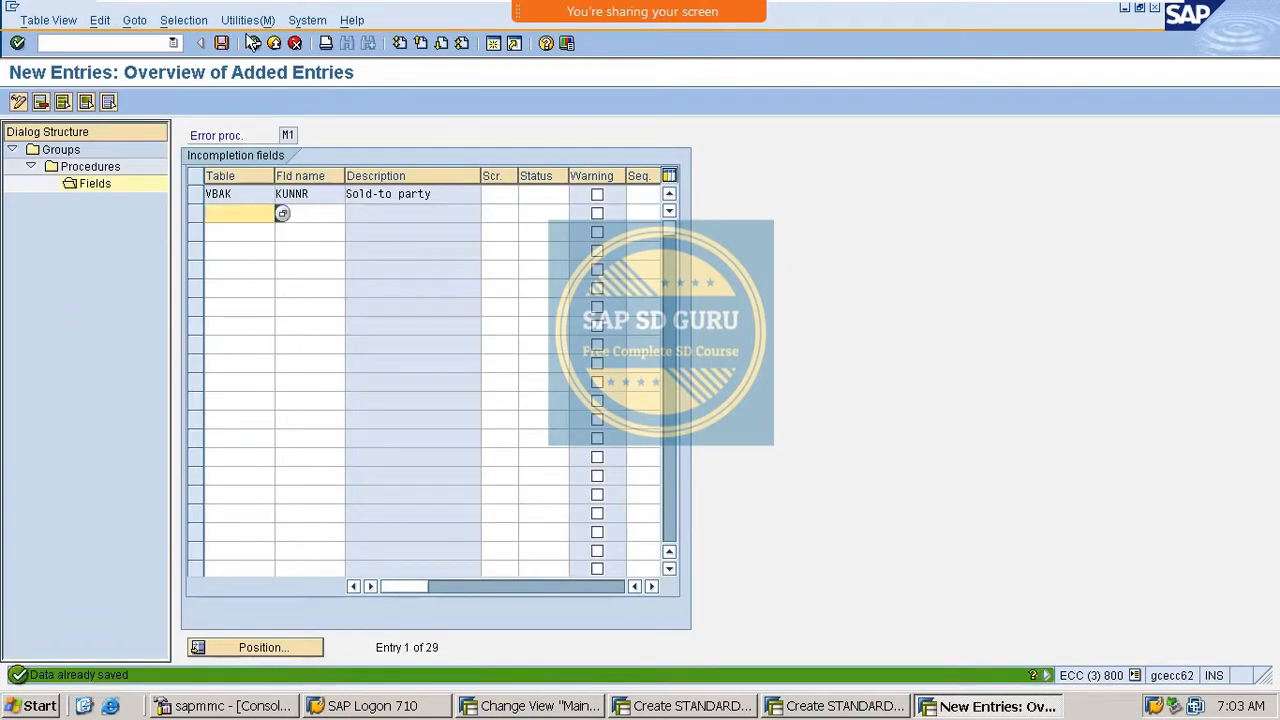
Go back to the IMG and open Assign Incompleteness Procedures with the activity for assigning procedures to the sales document types.
{"action": "left_click", "coordinate": [253, 43]}
{"action": "left_click", "coordinate": [253, 43]}
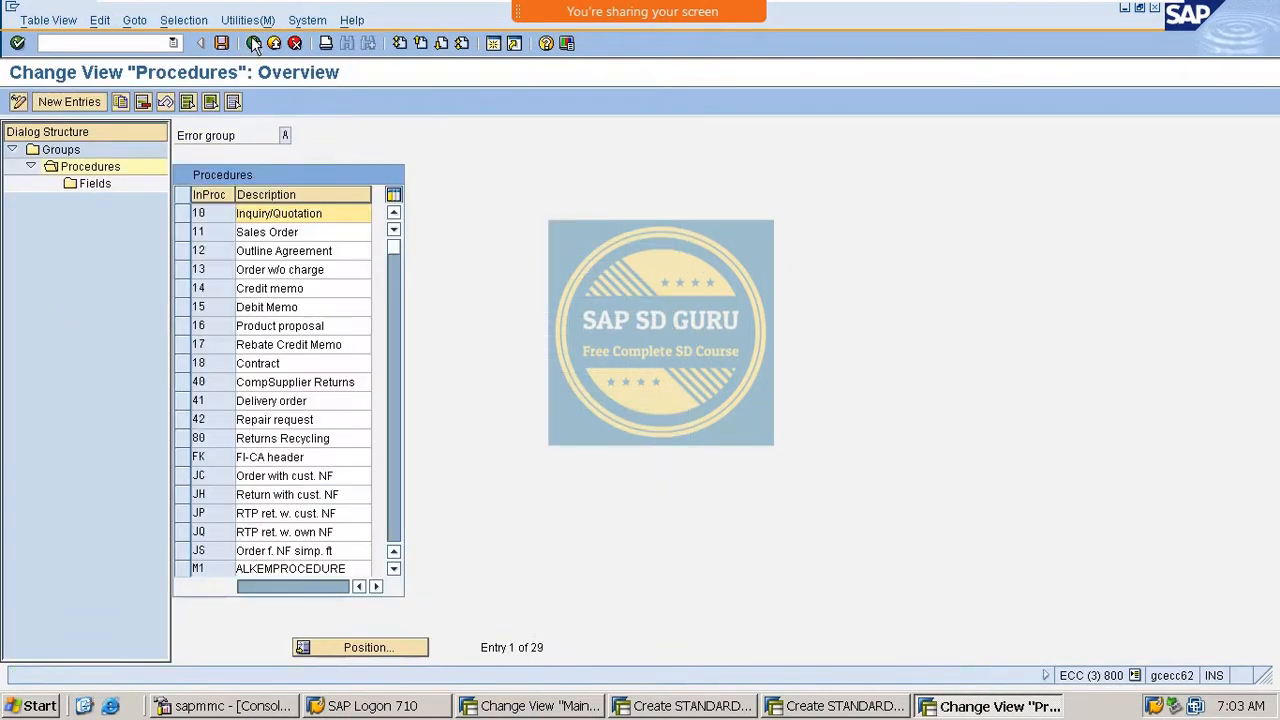
{"action": "left_click", "coordinate": [253, 43]}
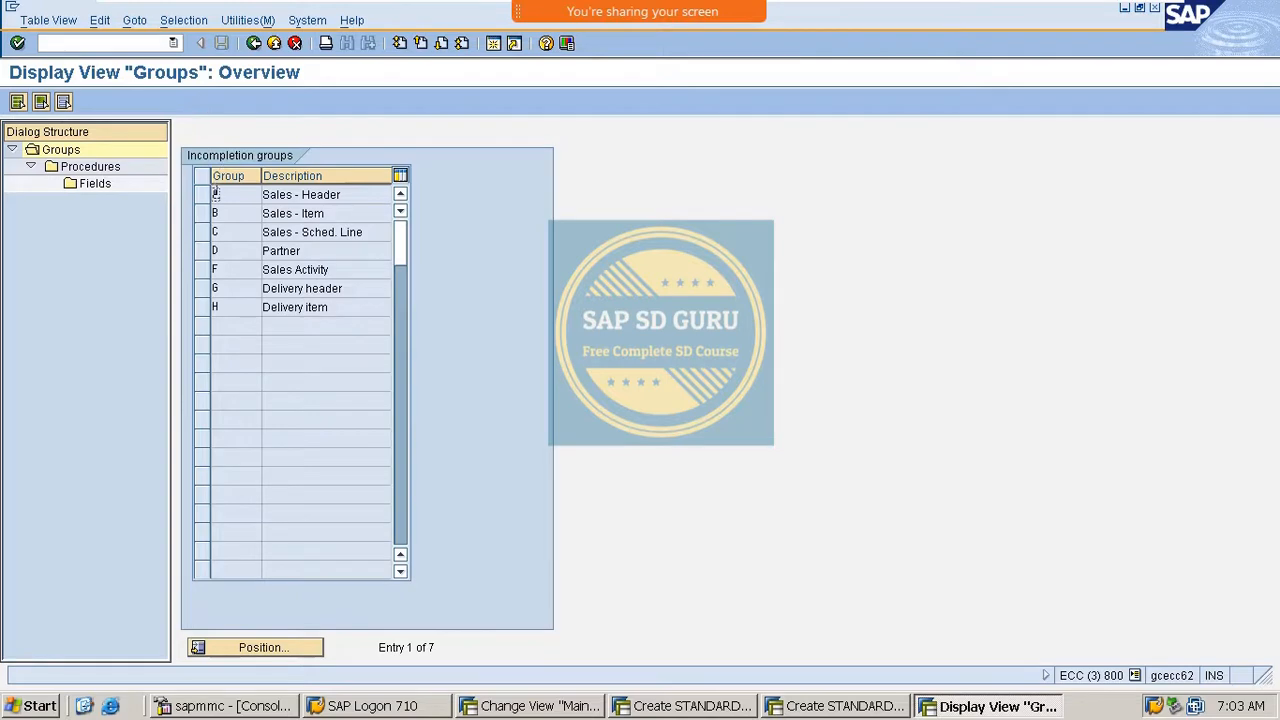
{"action": "left_click", "coordinate": [253, 46]}
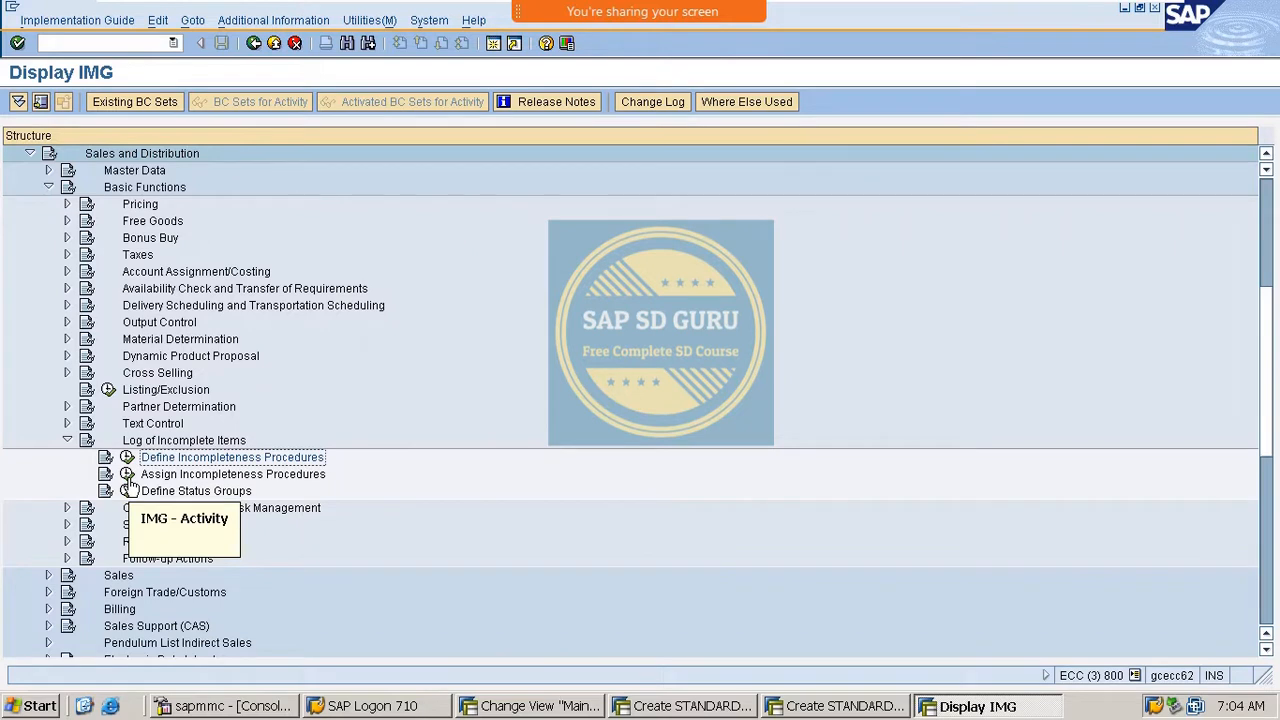
{"action": "left_click", "coordinate": [128, 477]}
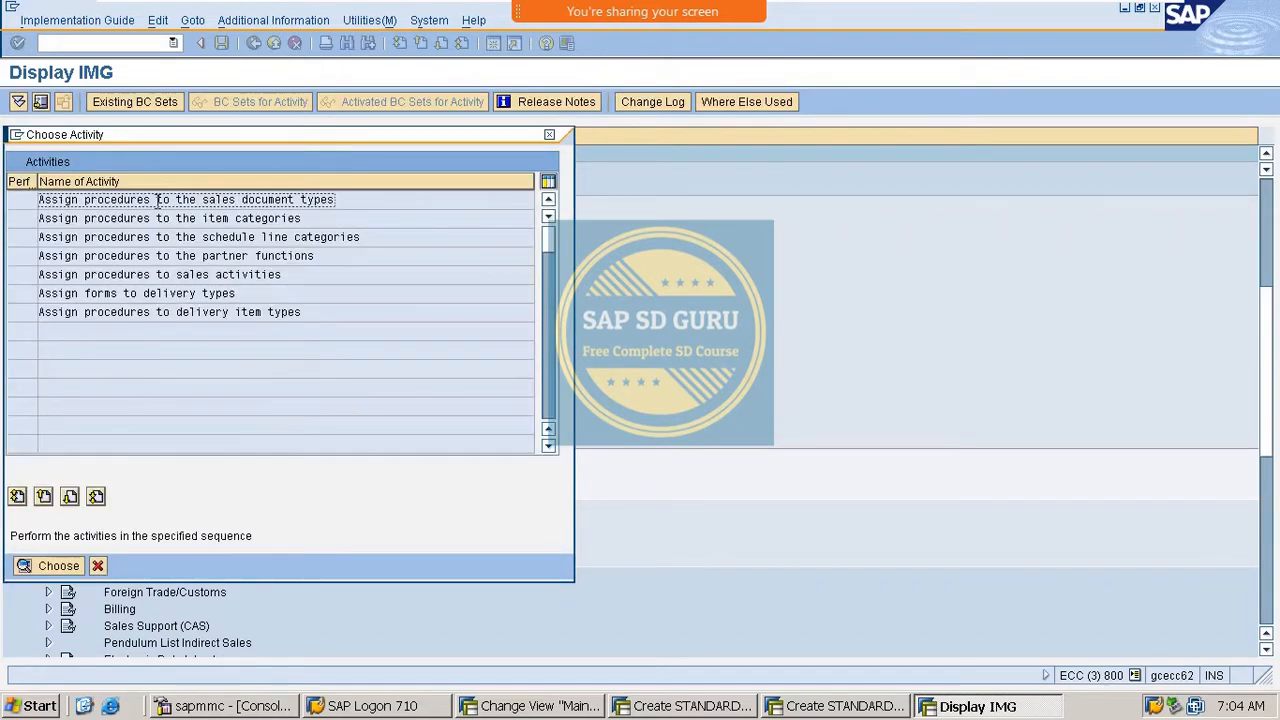
{"action": "left_click_drag", "start_coordinate": [84, 200], "coordinate": [214, 200]}
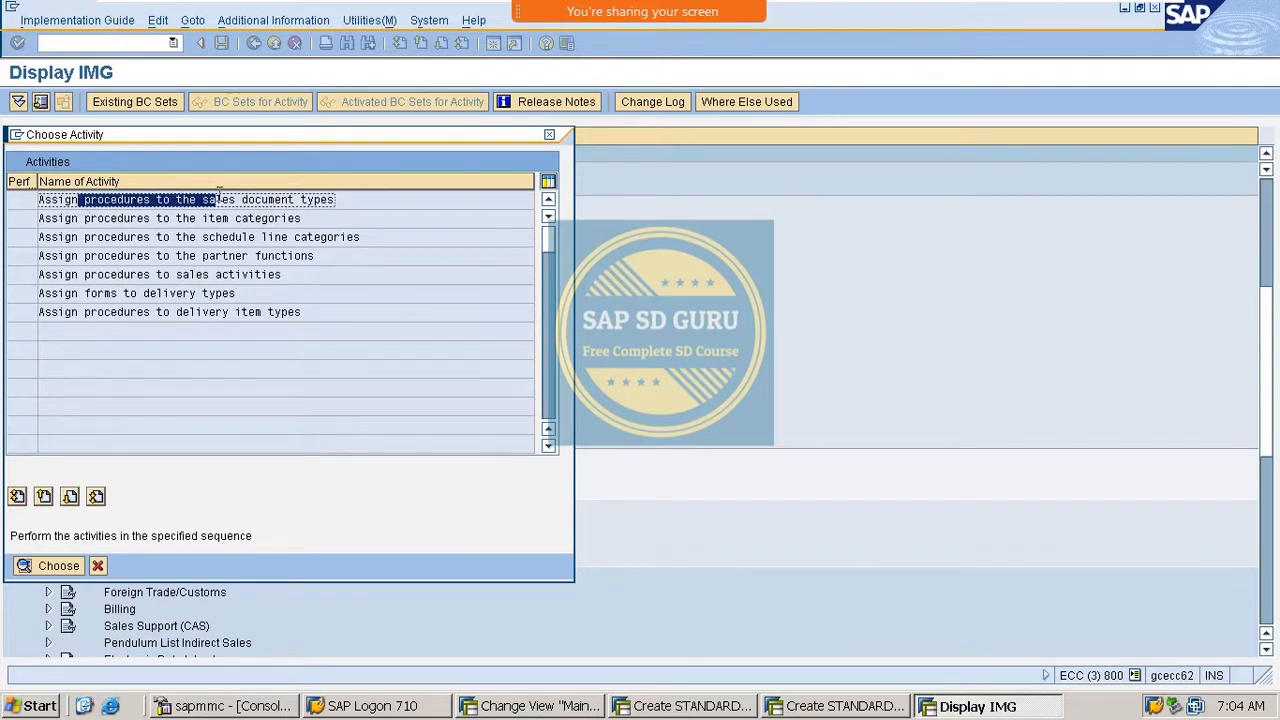
{"action": "left_click", "coordinate": [315, 199]}
{"action": "double_click", "coordinate": [192, 218]}
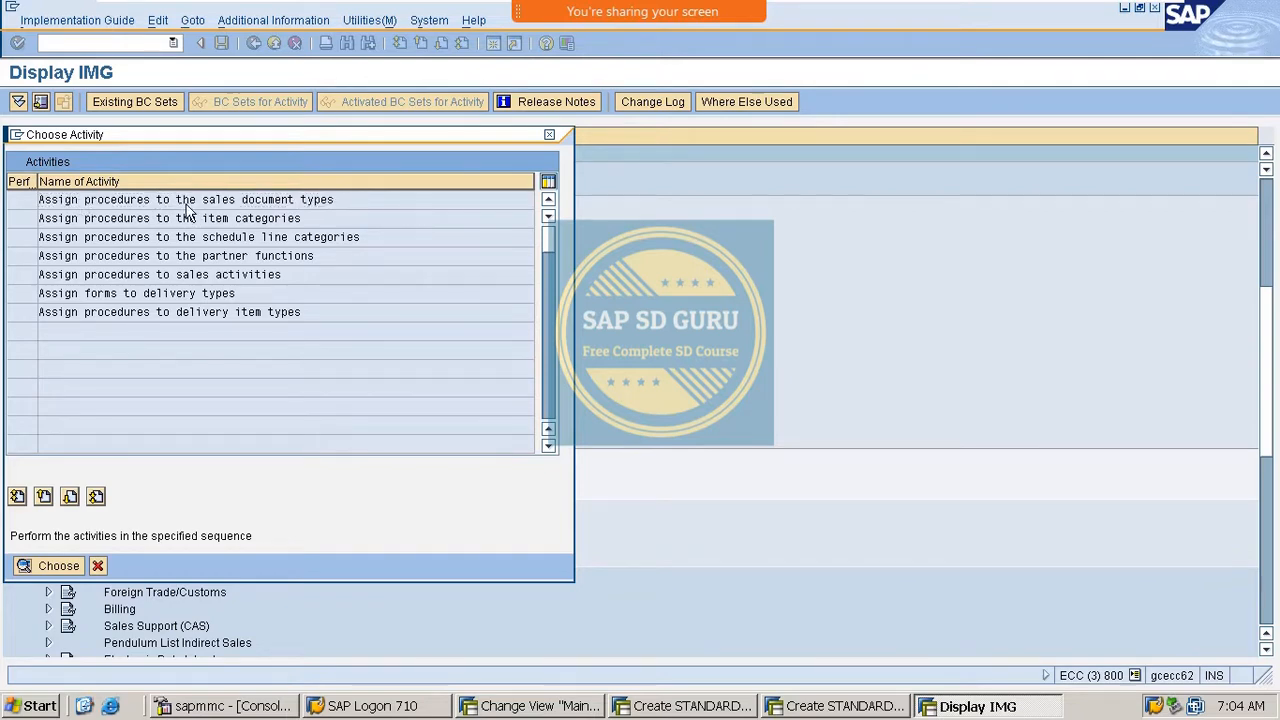
{"action": "left_click", "coordinate": [149, 437]}
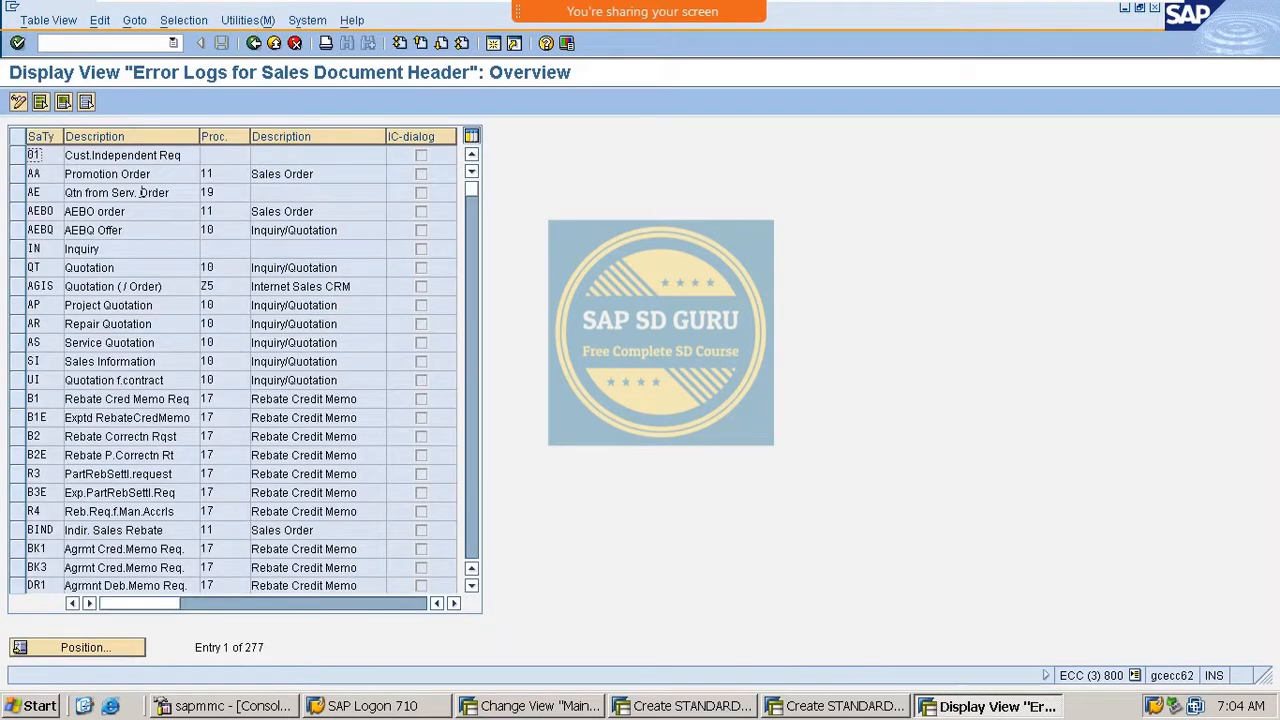
Position the list on sales document type OR and check its assigned incompletion procedure.
{"action": "left_click", "coordinate": [86, 648]}
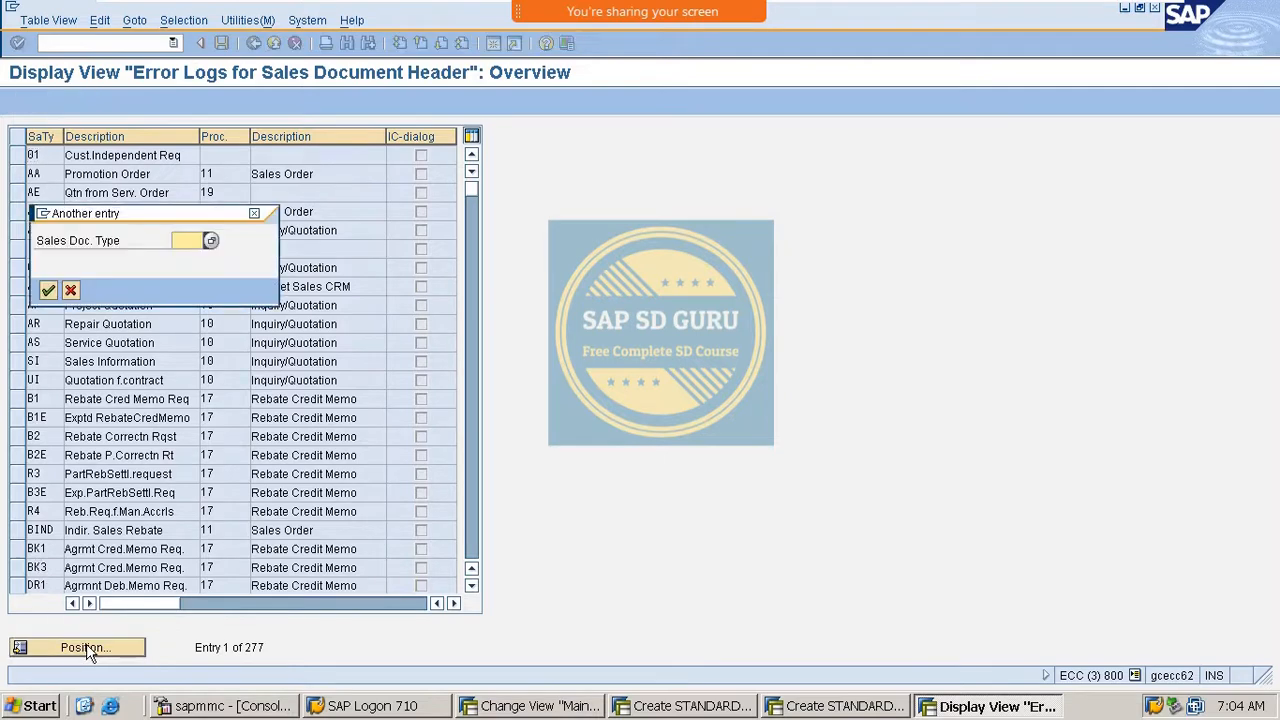
{"action": "type", "text": "OR"}
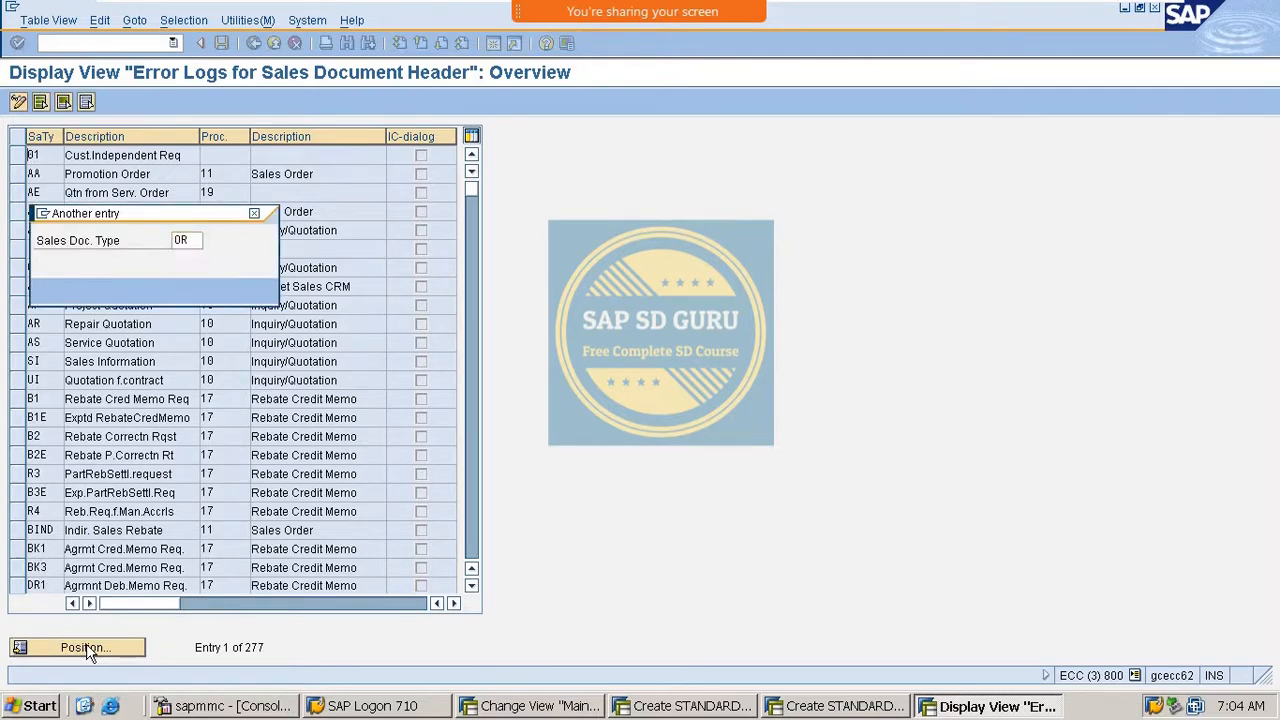
{"action": "key", "text": "Return"}
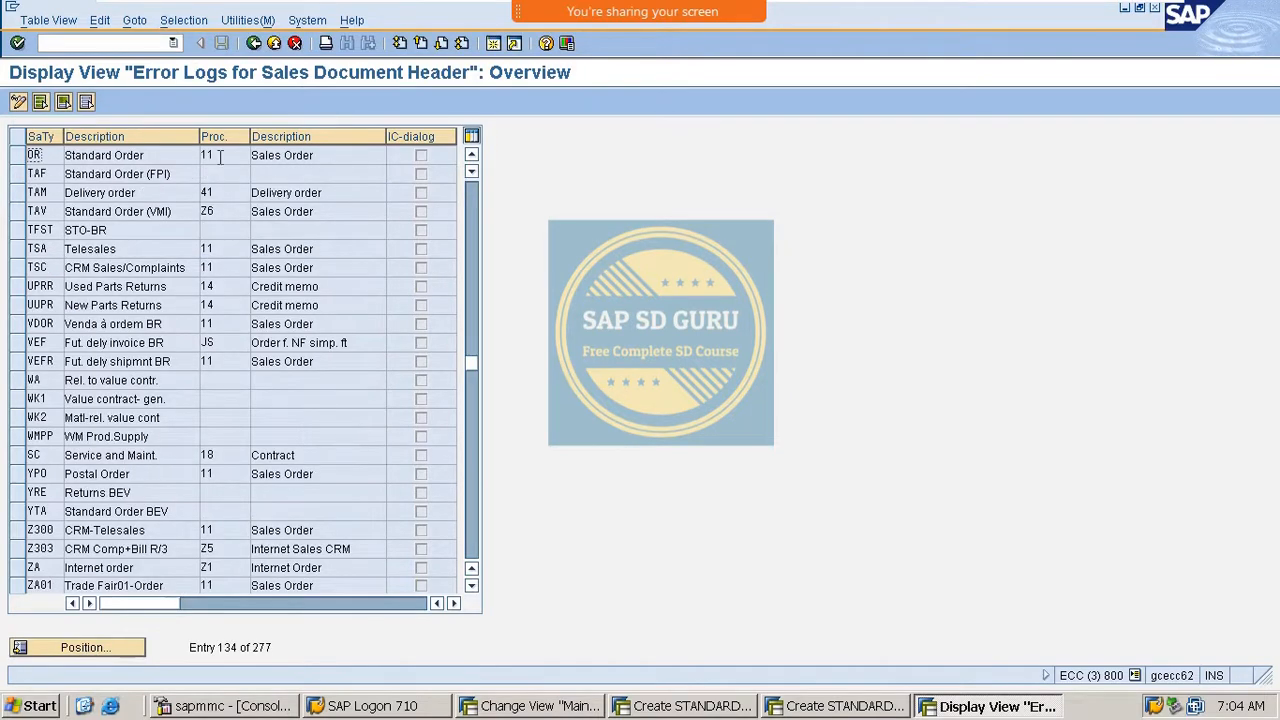
{"action": "double_click", "coordinate": [214, 155]}
Position the list on sales document type MOR, check its incompletion procedure, and return to the IMG structure.
{"action": "left_click", "coordinate": [72, 652]}
{"action": "type", "text": "NOR"}
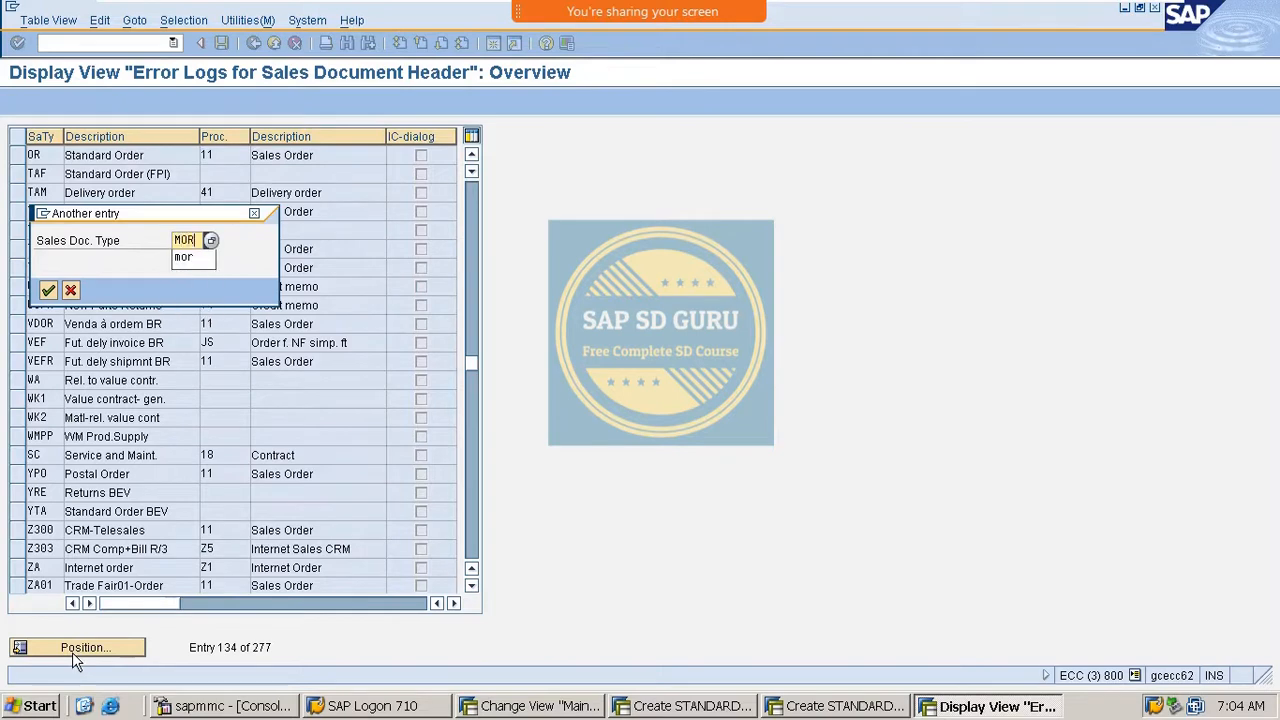
{"action": "key", "text": "Return"}
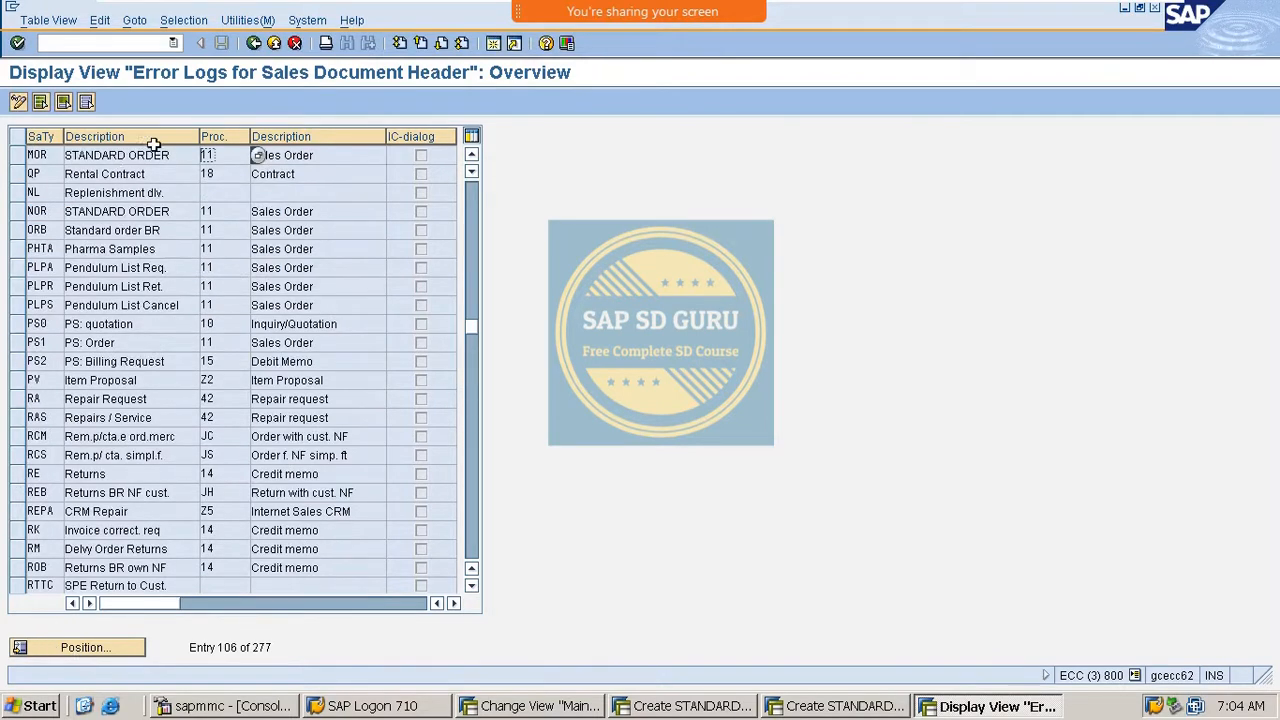
{"action": "double_click", "coordinate": [207, 155]}
{"action": "left_click", "coordinate": [250, 46]}
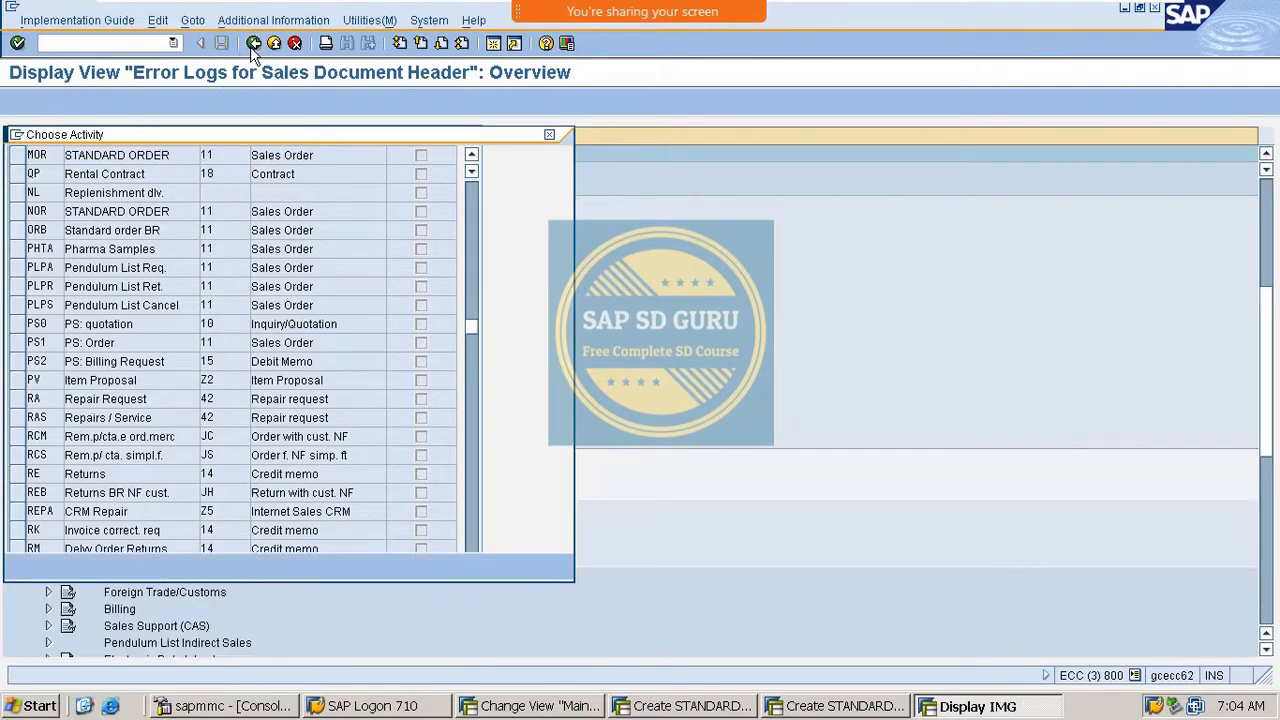
{"action": "left_click", "coordinate": [549, 136]}
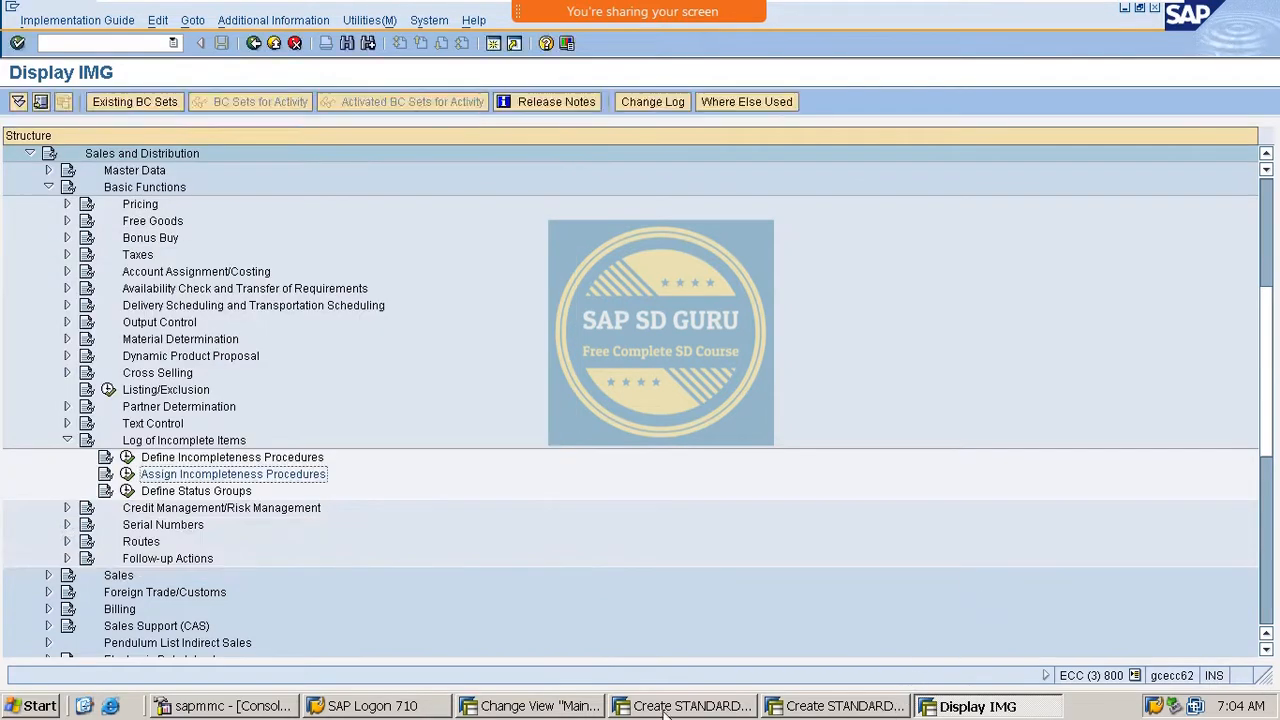
In the order type MOR details, set FCode for overview screen to UBST (Ordering Party Overview) and save under customizing request ECCK900002.
{"action": "left_click", "coordinate": [576, 714]}
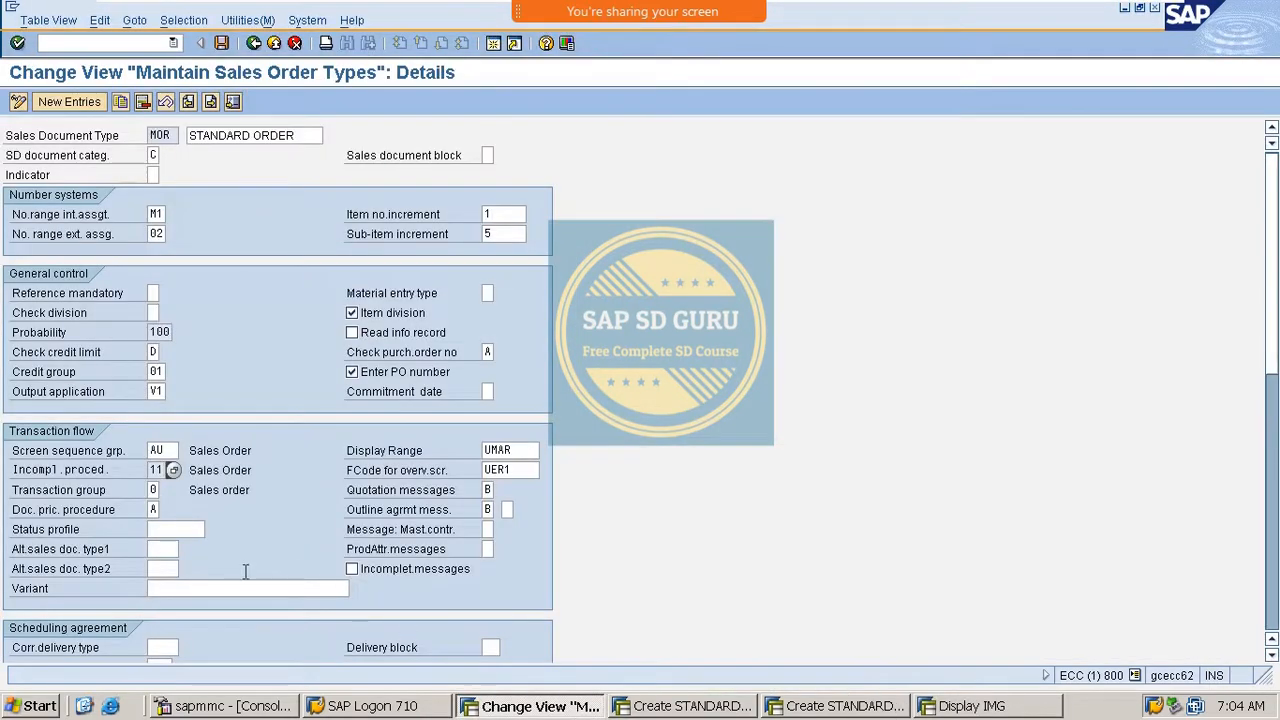
{"action": "scroll", "coordinate": [240, 488], "scroll_direction": "down", "scroll_amount": 1}
{"action": "scroll", "coordinate": [238, 488], "scroll_direction": "down", "scroll_amount": 1}
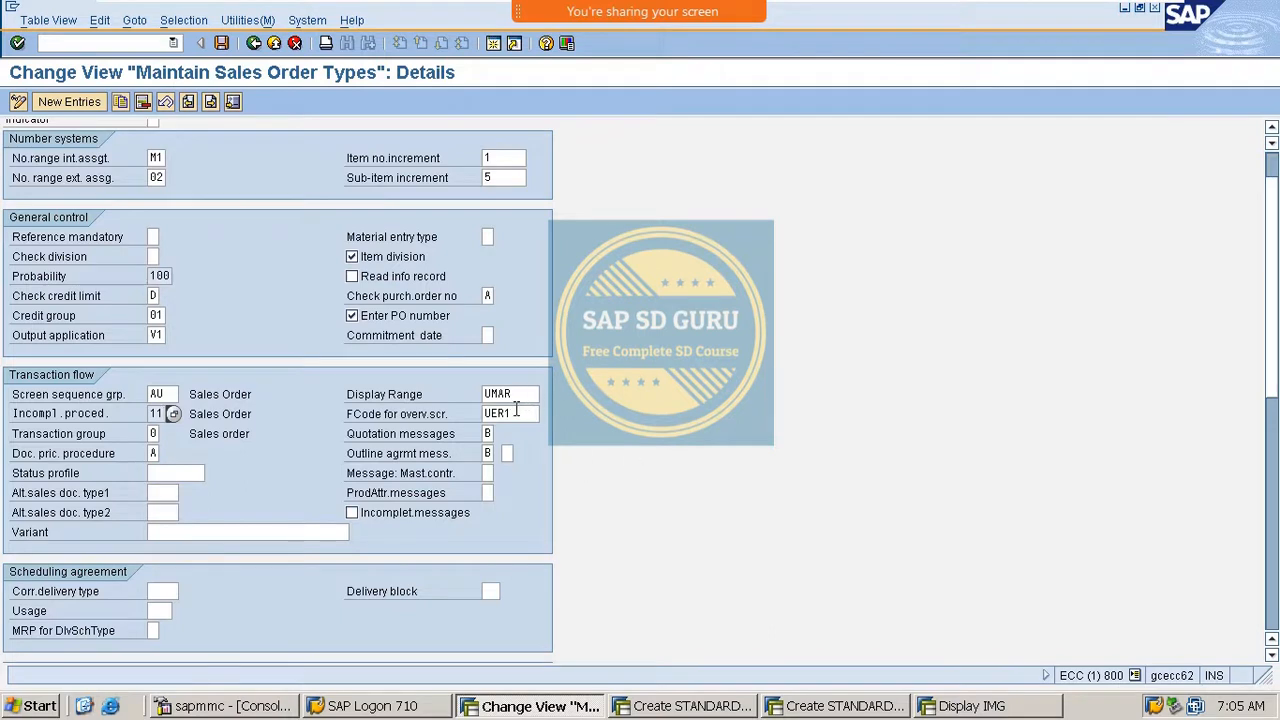
{"action": "left_click", "coordinate": [515, 413]}
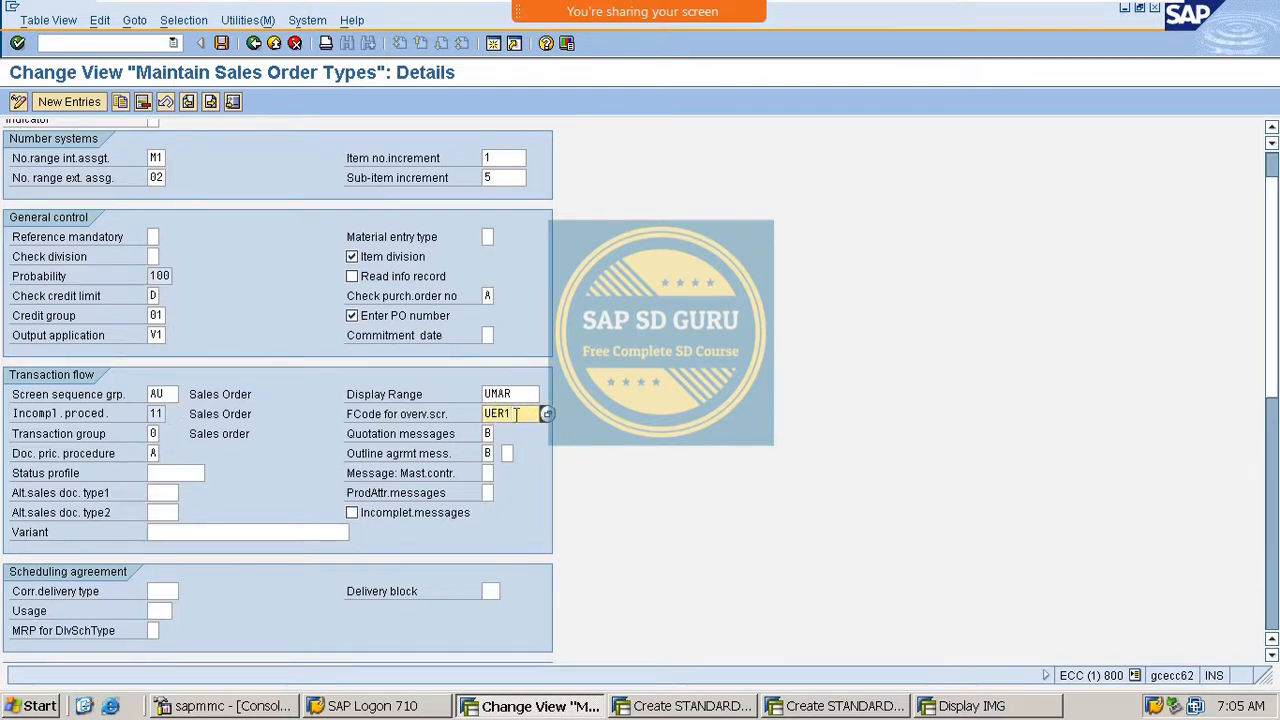
{"action": "scroll", "coordinate": [530, 438], "scroll_direction": "up", "scroll_amount": 3}
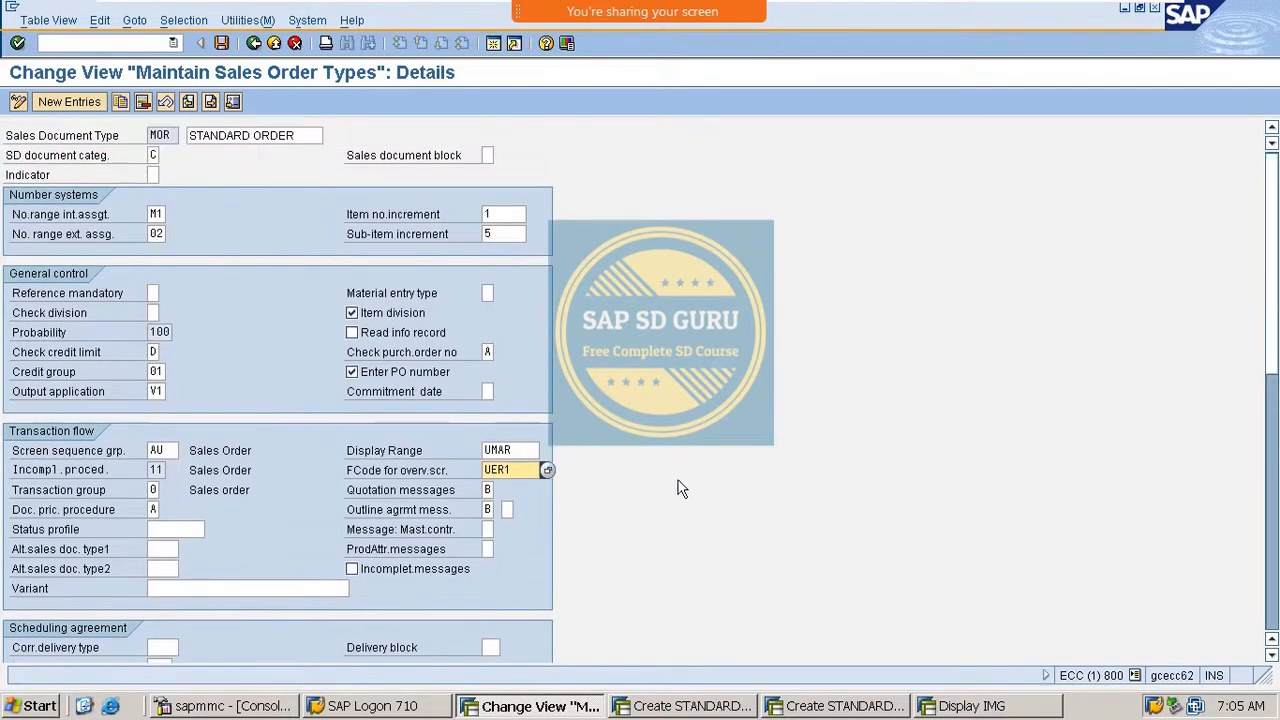
{"action": "key", "text": "Return"}
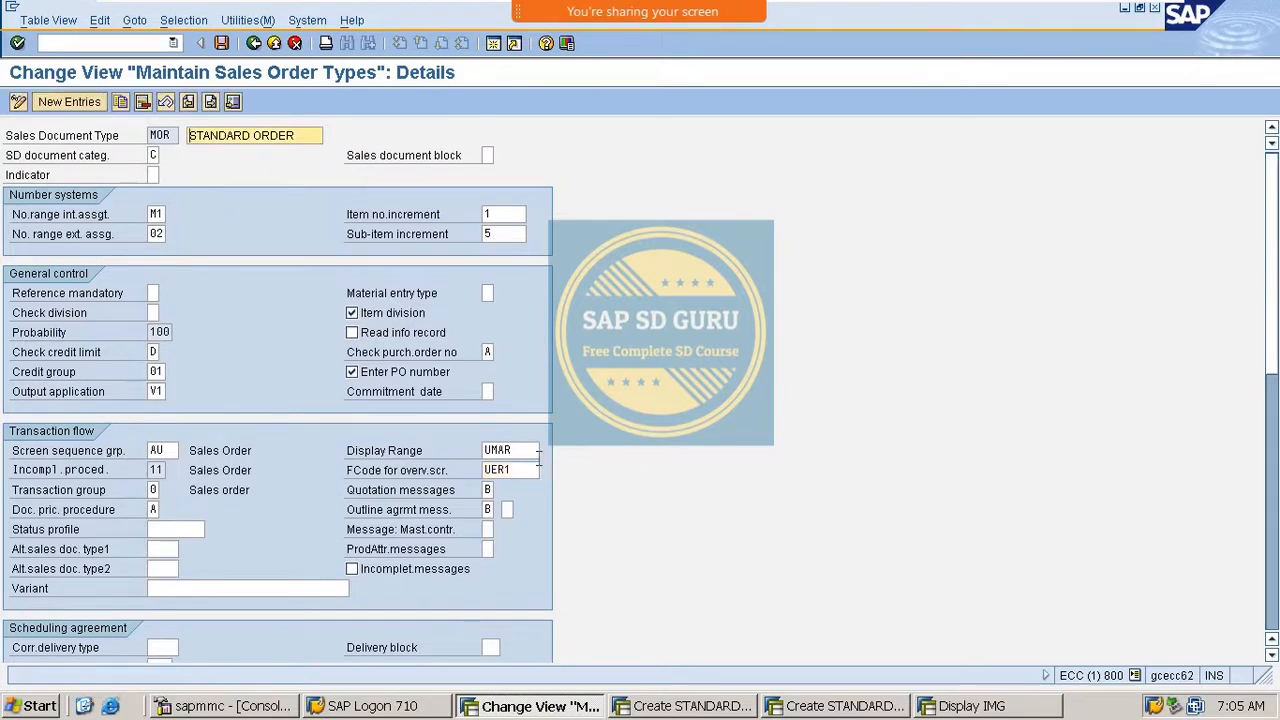
{"action": "left_click", "coordinate": [528, 470]}
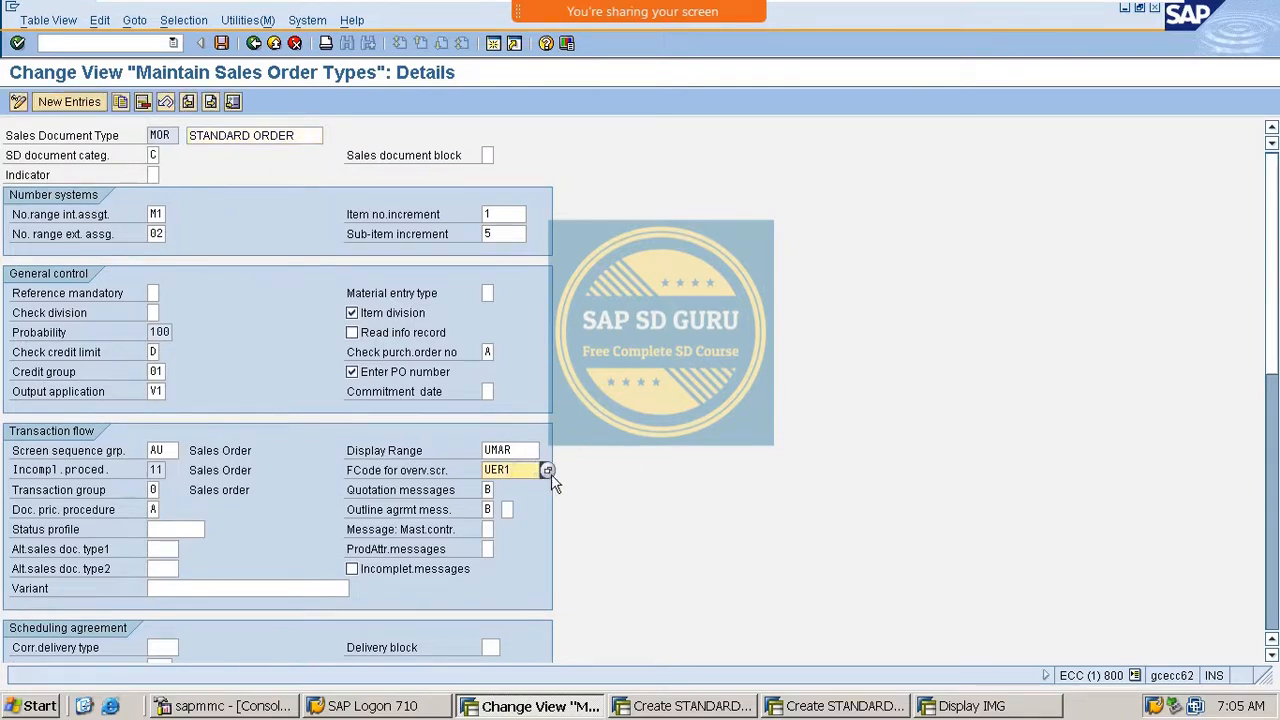
{"action": "left_click", "coordinate": [547, 470]}
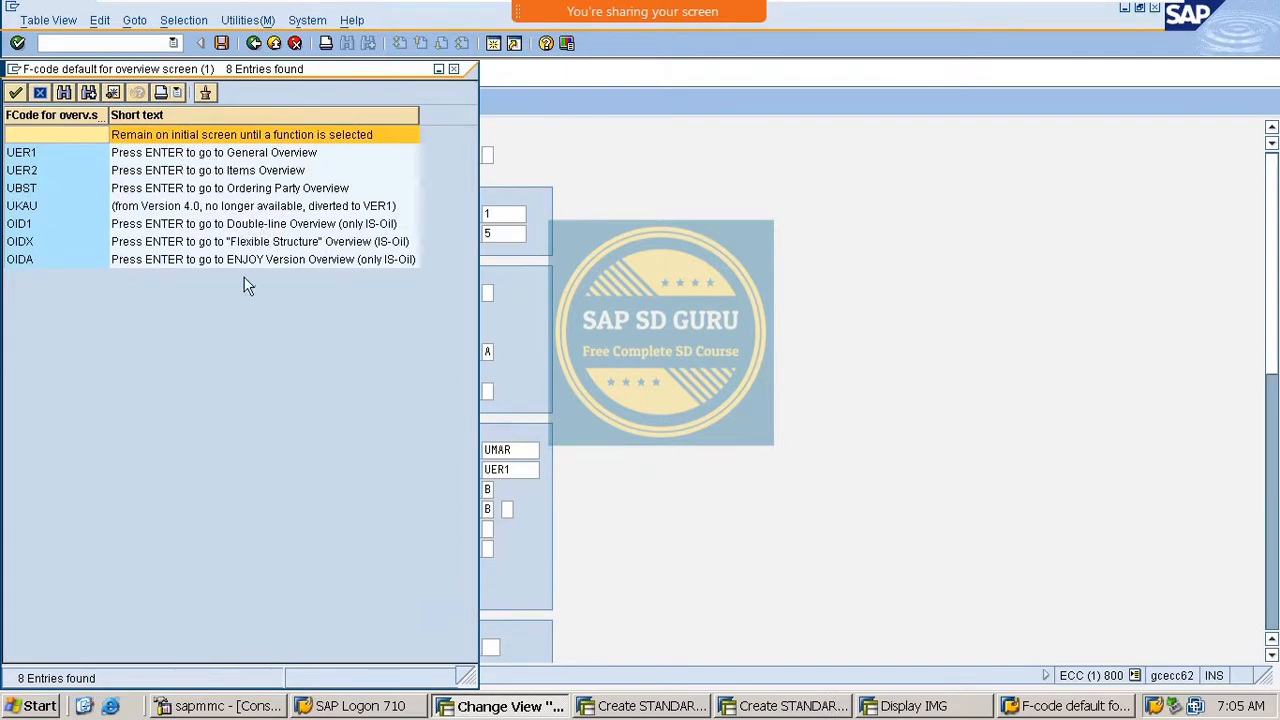
{"action": "double_click", "coordinate": [250, 189]}
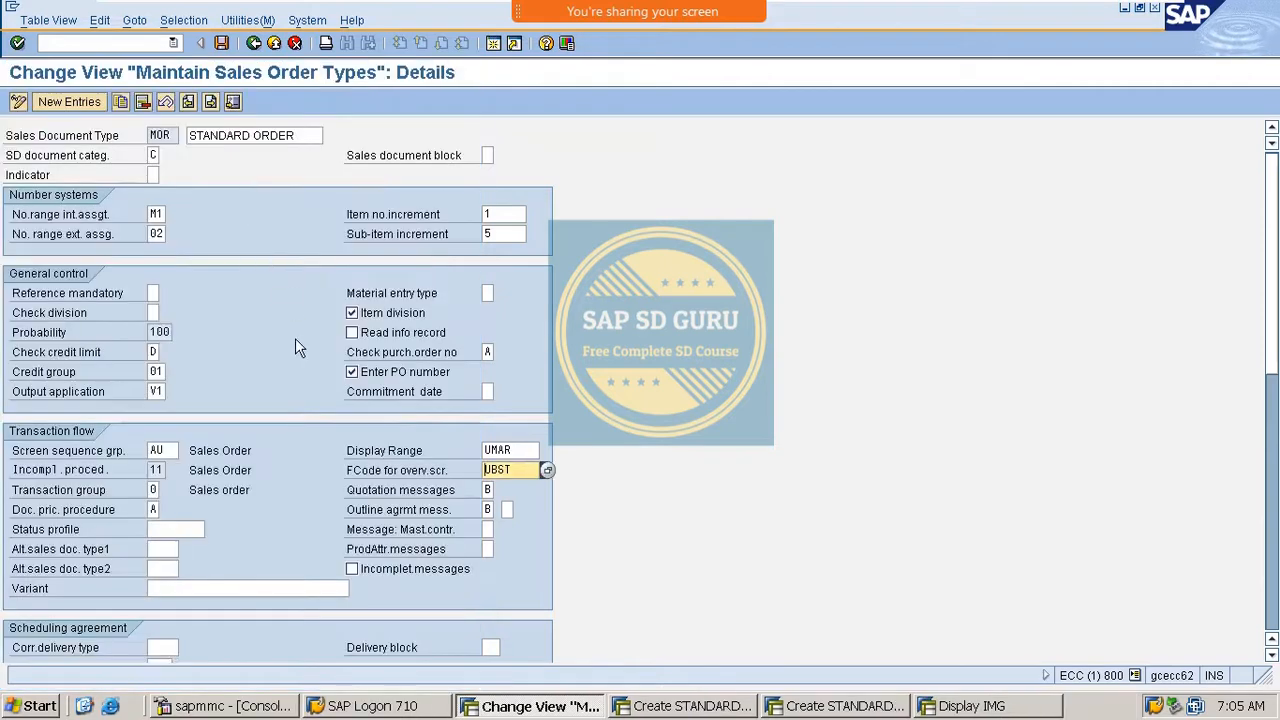
{"action": "key", "text": "ctrl+s"}
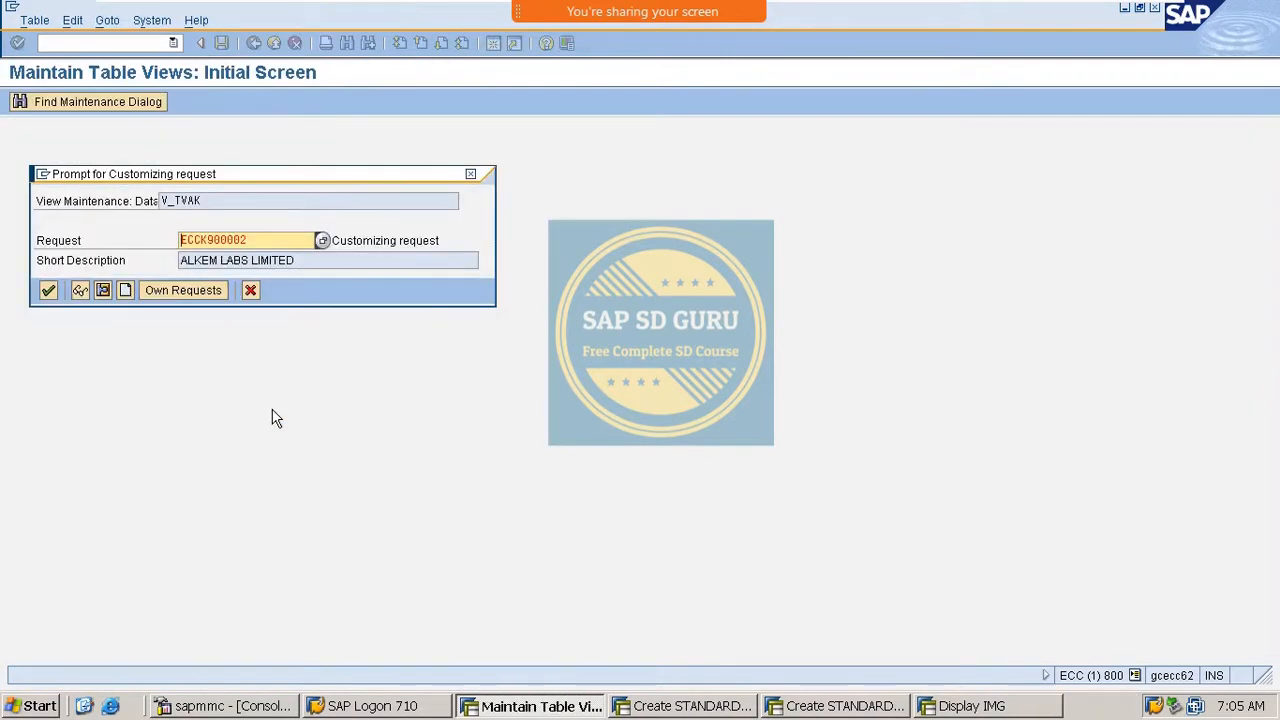
{"action": "key", "text": "Return"}
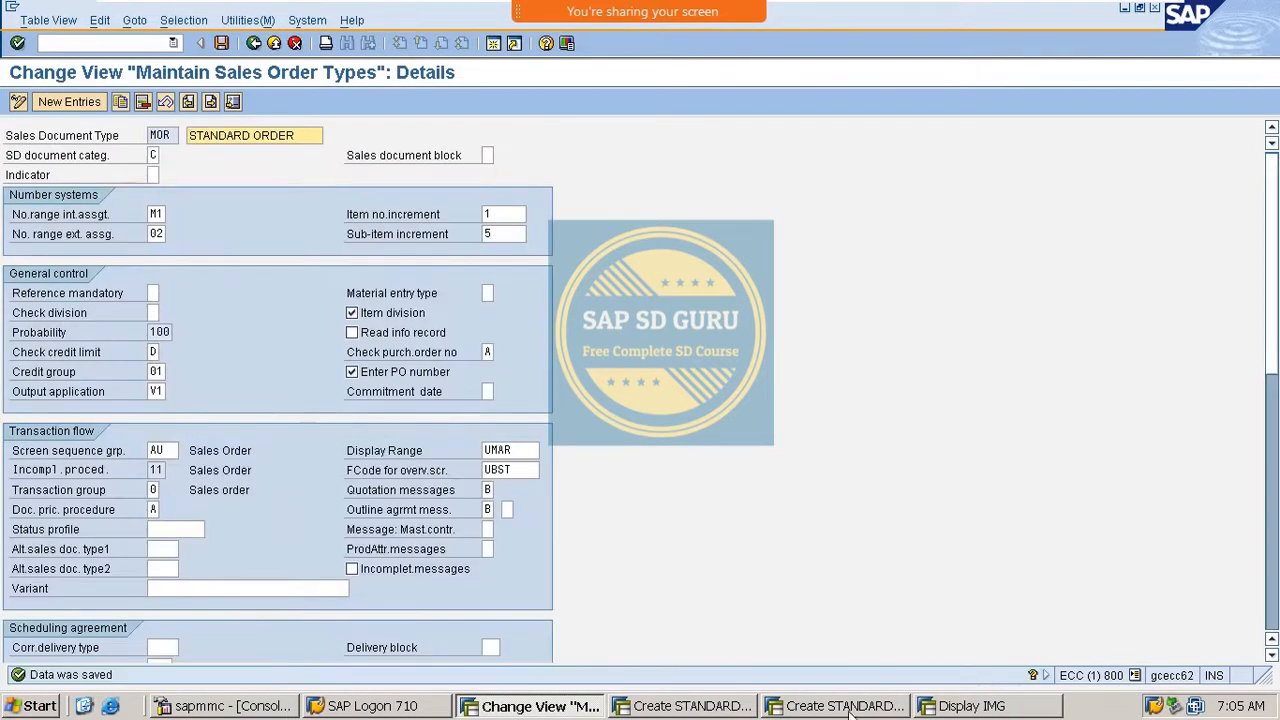
Start a new MOR order with VA01 in the second order session and try to switch its overview to the Sales view.
{"action": "left_click", "coordinate": [848, 706]}
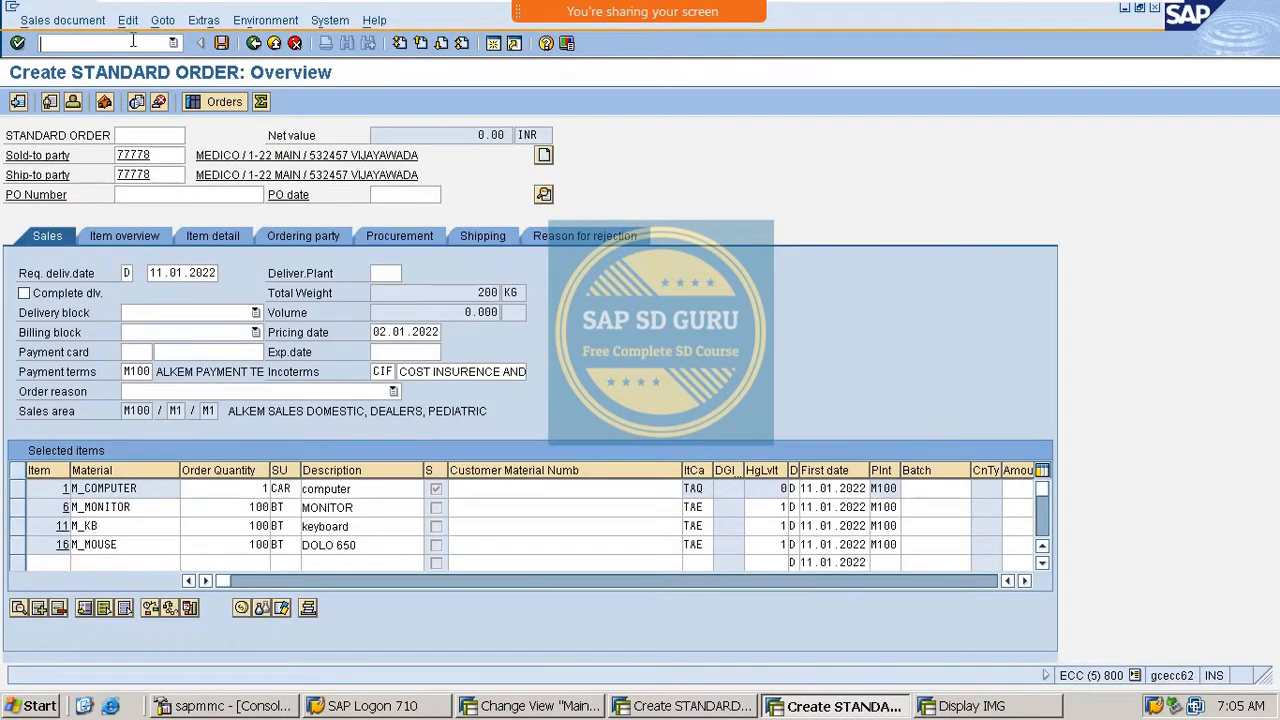
{"action": "type", "text": "/nva01"}
{"action": "key", "text": "Return"}
{"action": "key", "text": "Return"}
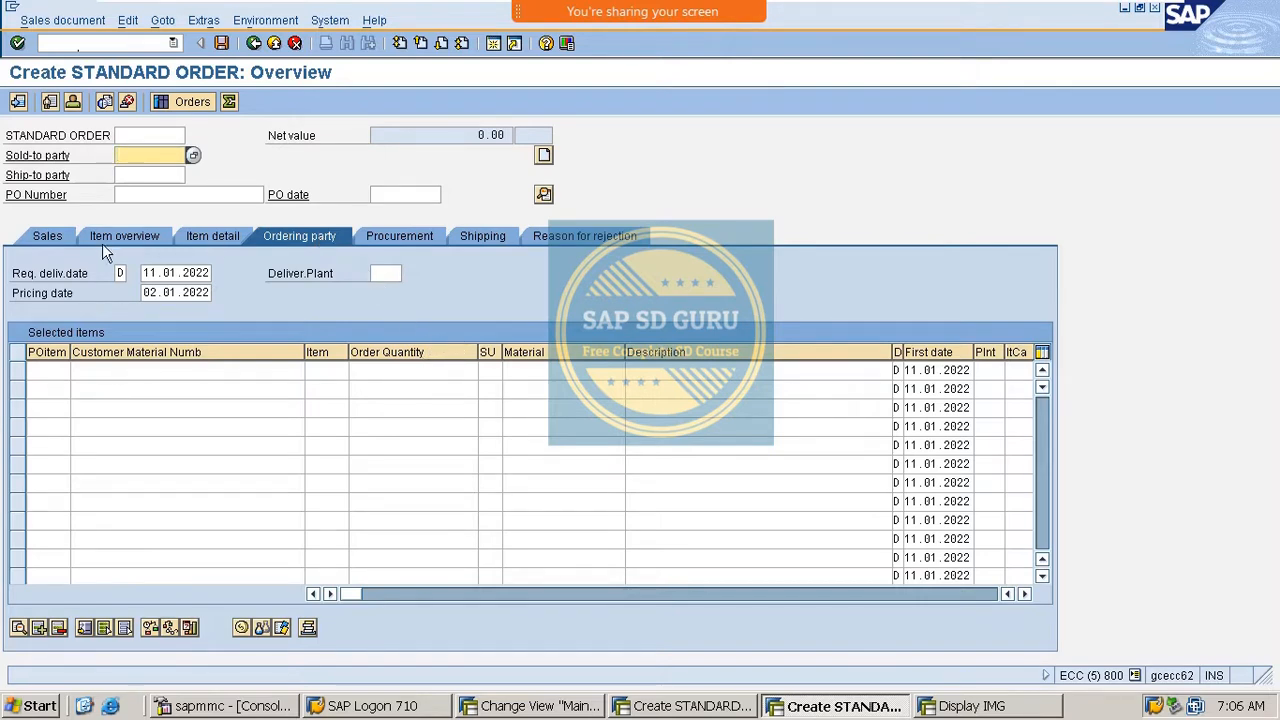
{"action": "left_click", "coordinate": [47, 238]}
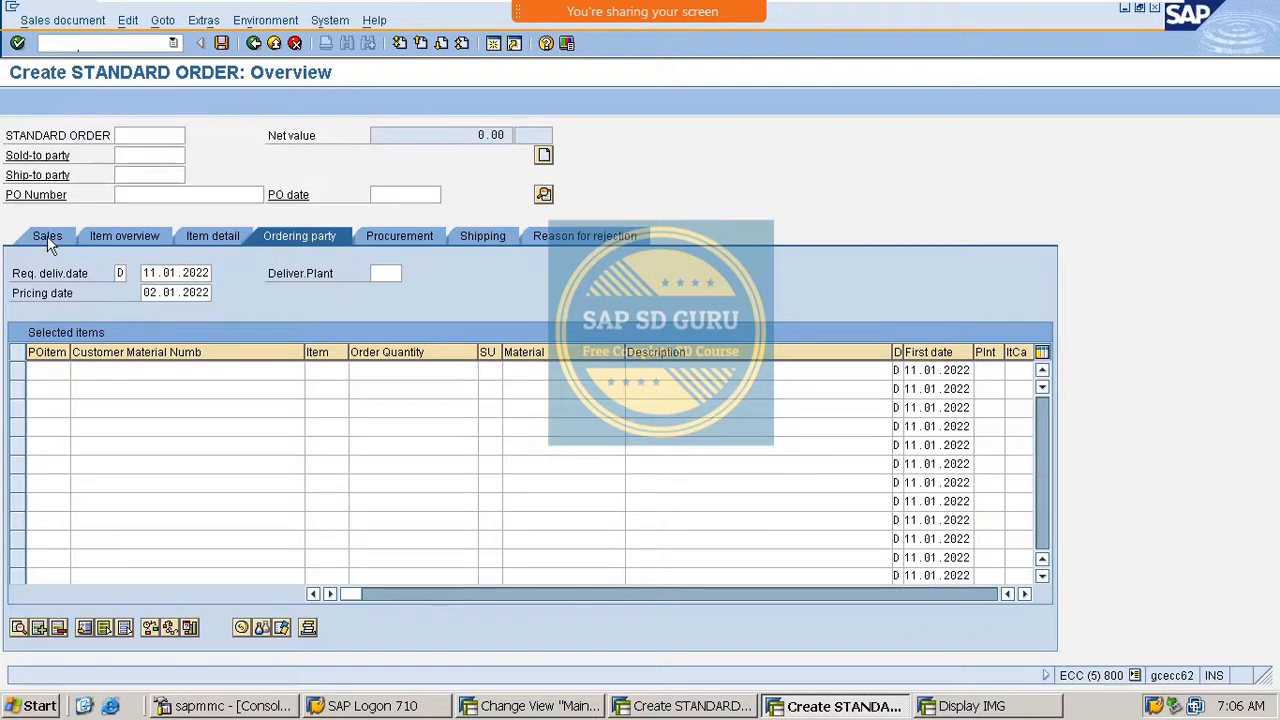
{"action": "left_click", "coordinate": [50, 240]}
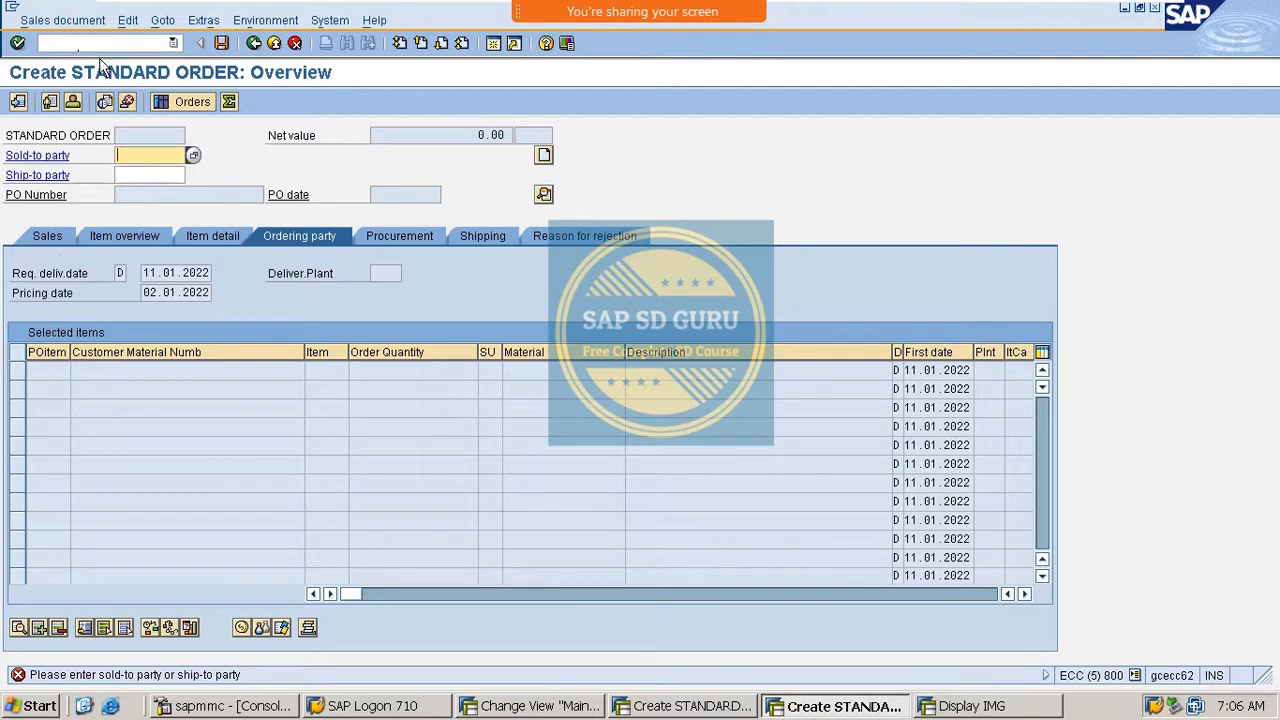
Restart VA01 and continue with order type MOR to check which overview opens first.
{"action": "left_click", "coordinate": [96, 42]}
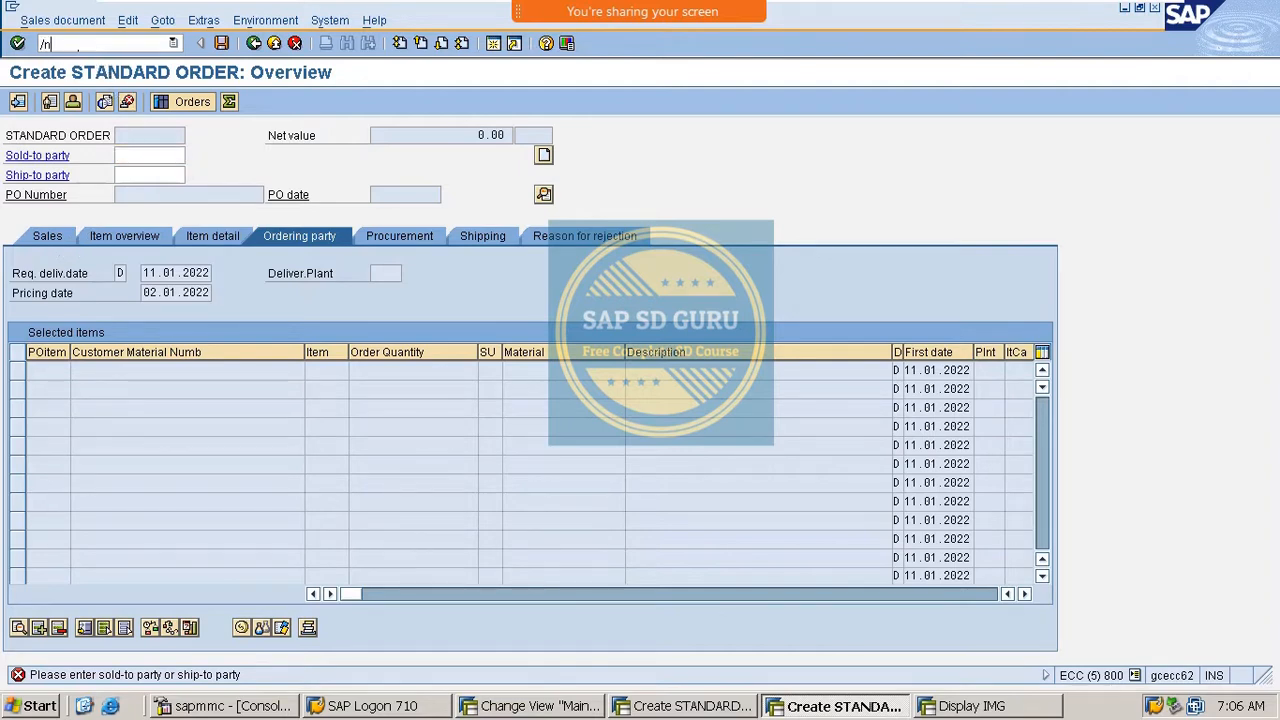
{"action": "type", "text": "/nva01"}
{"action": "key", "text": "Return"}
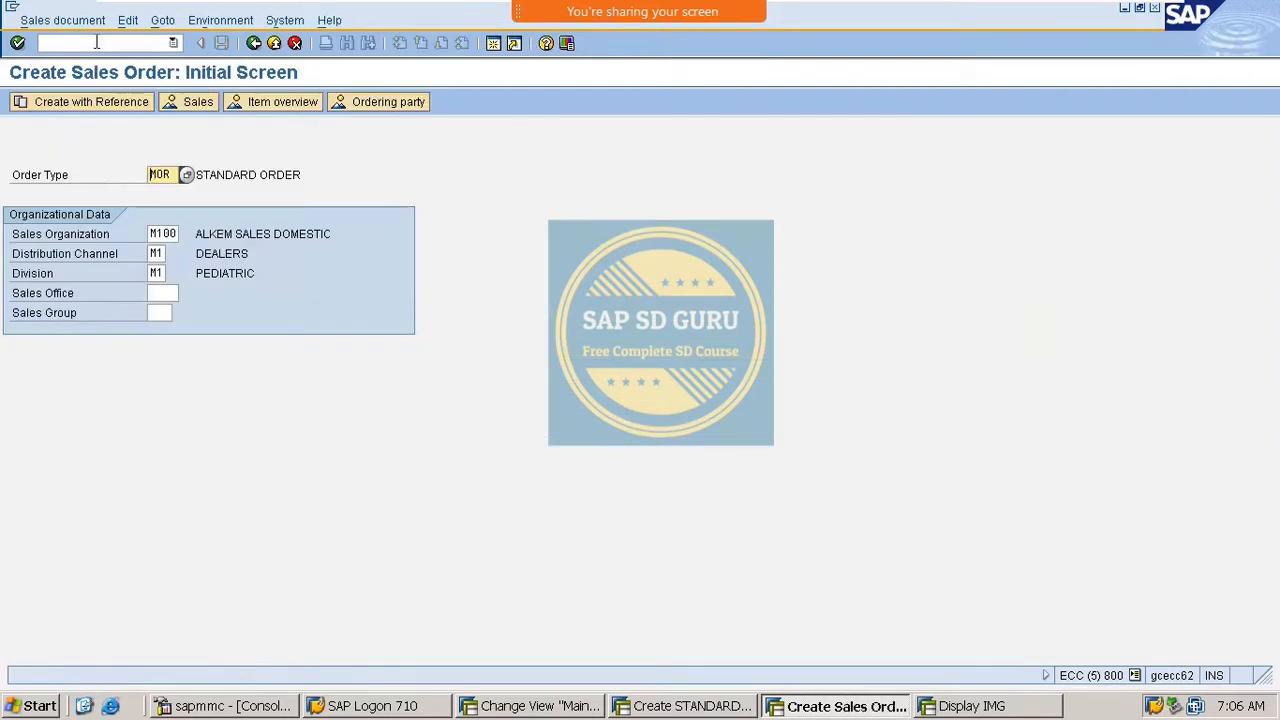
{"action": "key", "text": "Return"}
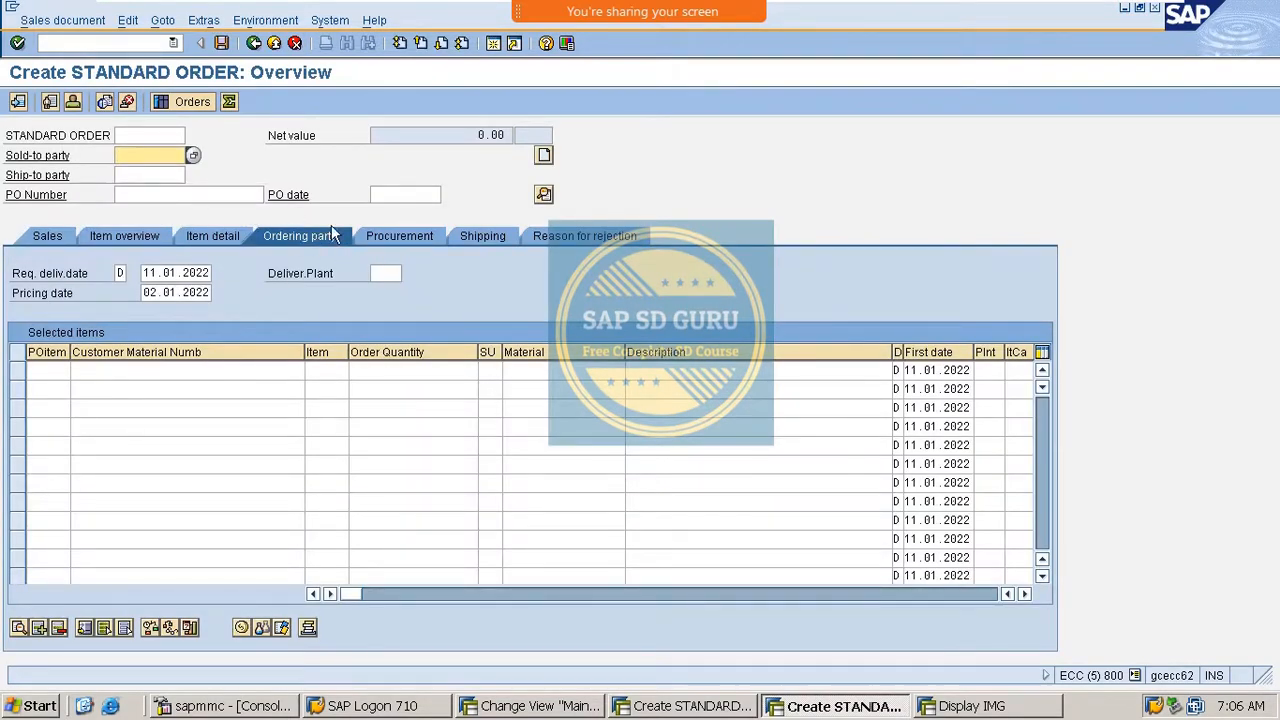
Set the MOR overview-screen function code to the blank entry "Remain on initial screen until a function is selected" and save.
{"action": "key", "text": "alt+Tab"}
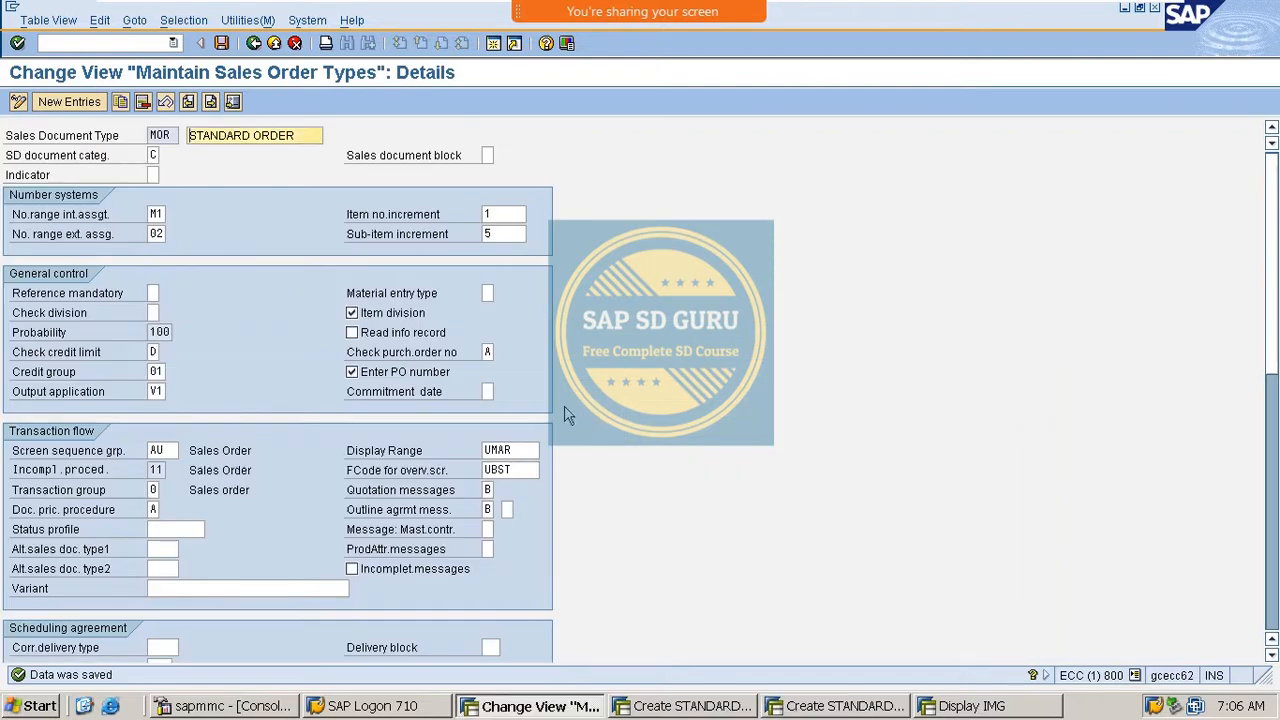
{"action": "double_click", "coordinate": [515, 469]}
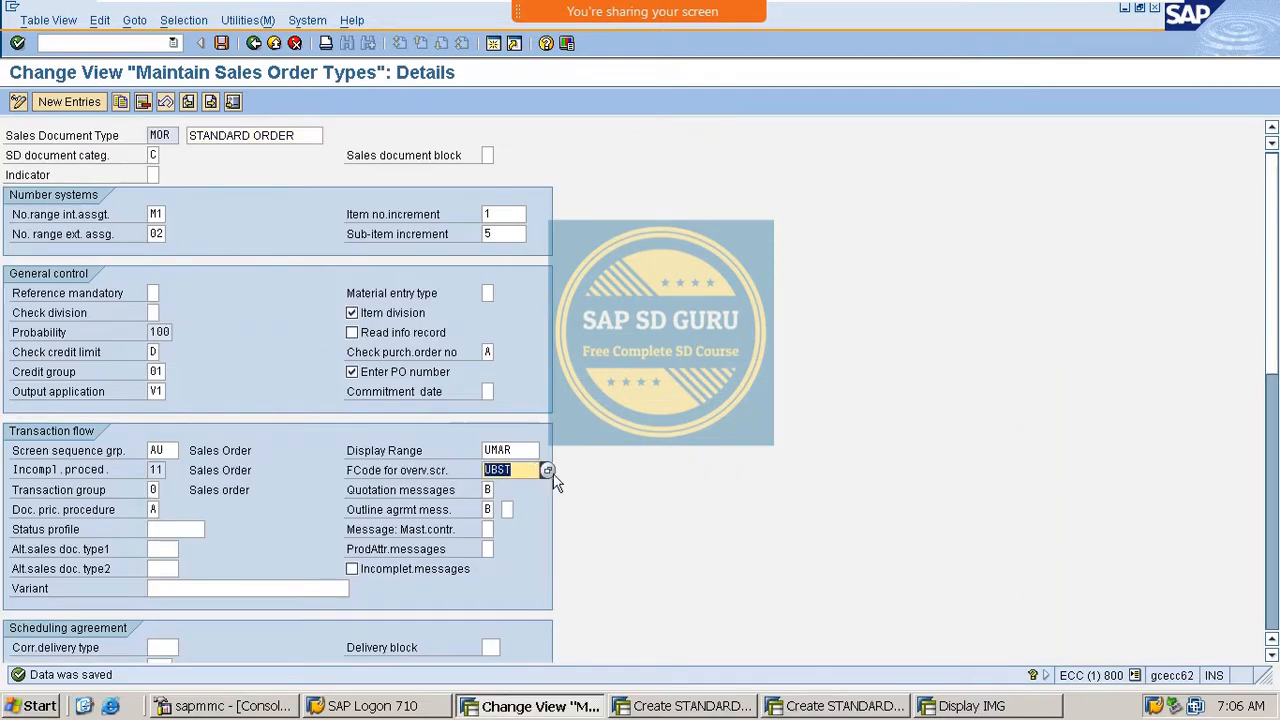
{"action": "left_click", "coordinate": [547, 470]}
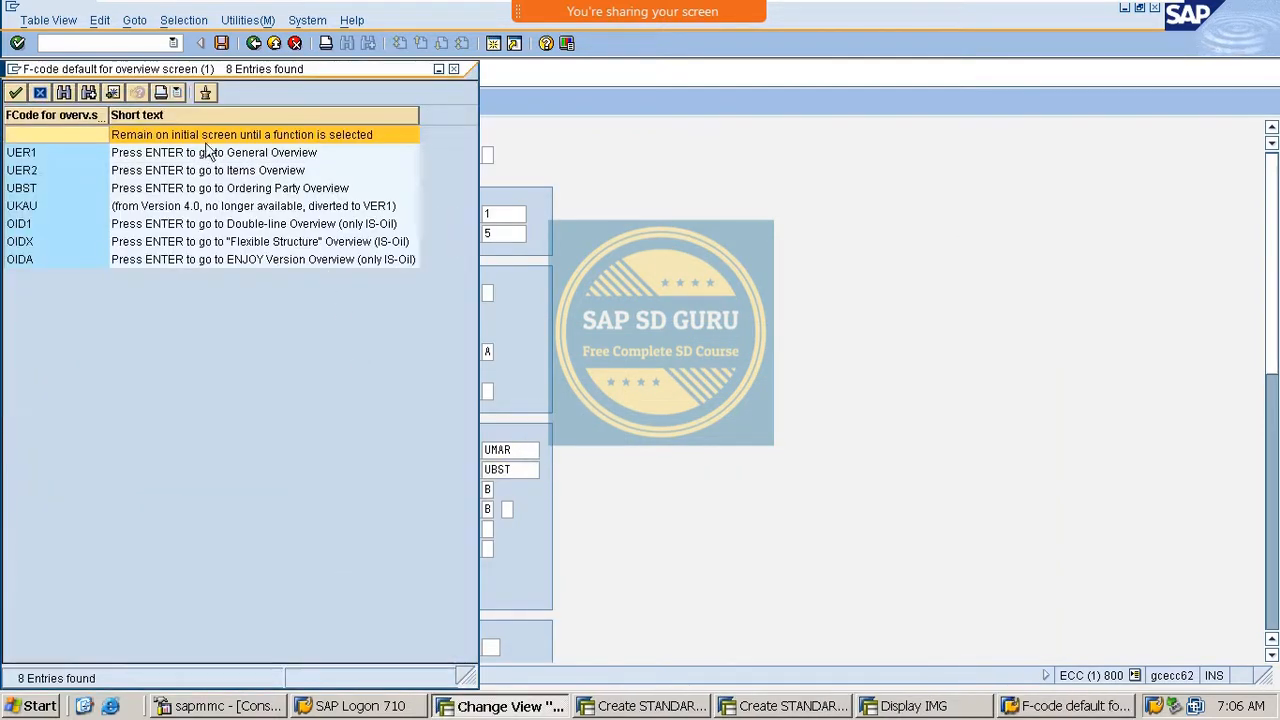
{"action": "double_click", "coordinate": [206, 134]}
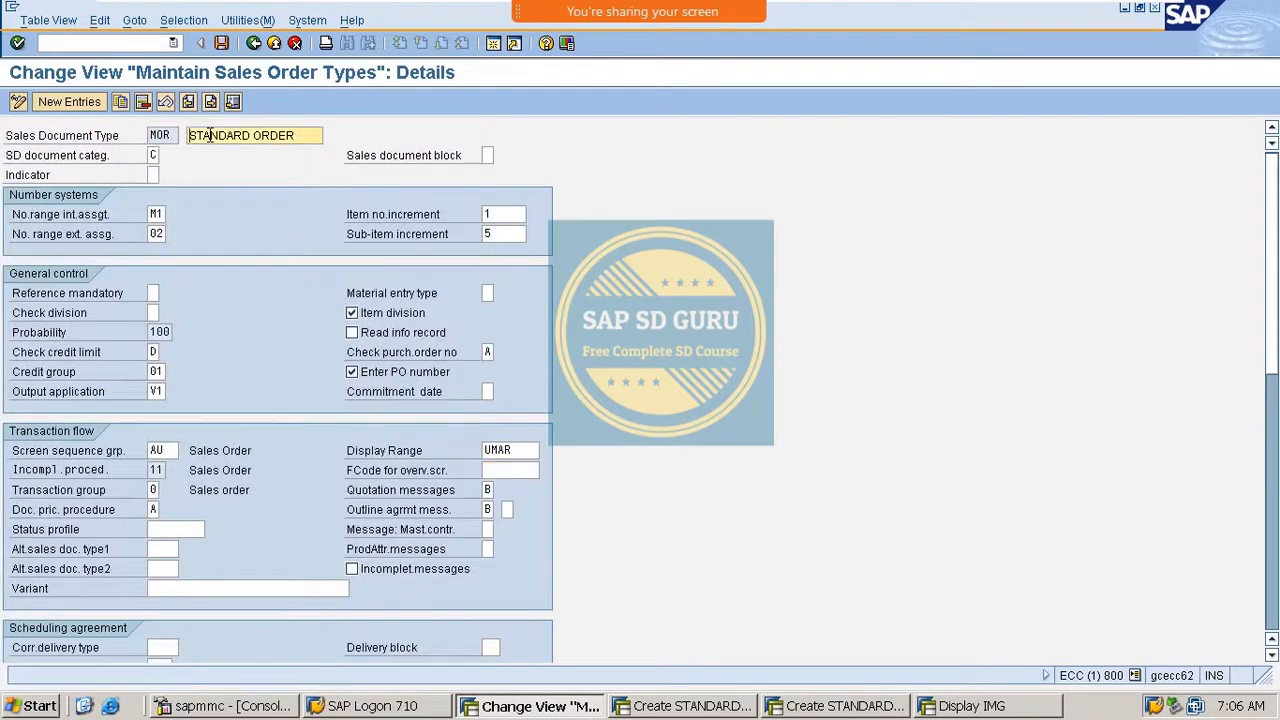
Return to the order session and rerun VA01 for order type MOR to test the blank overview-screen function code.
{"action": "key", "text": "alt+Tab"}
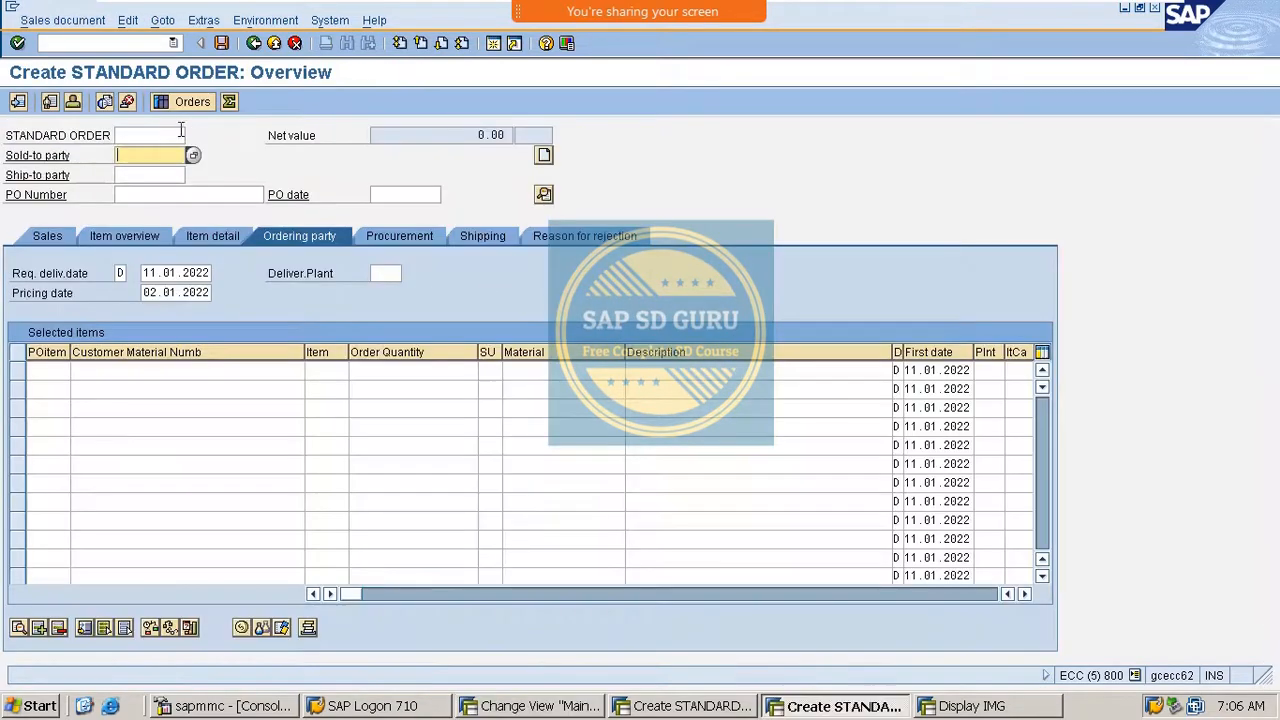
{"action": "left_click", "coordinate": [97, 40]}
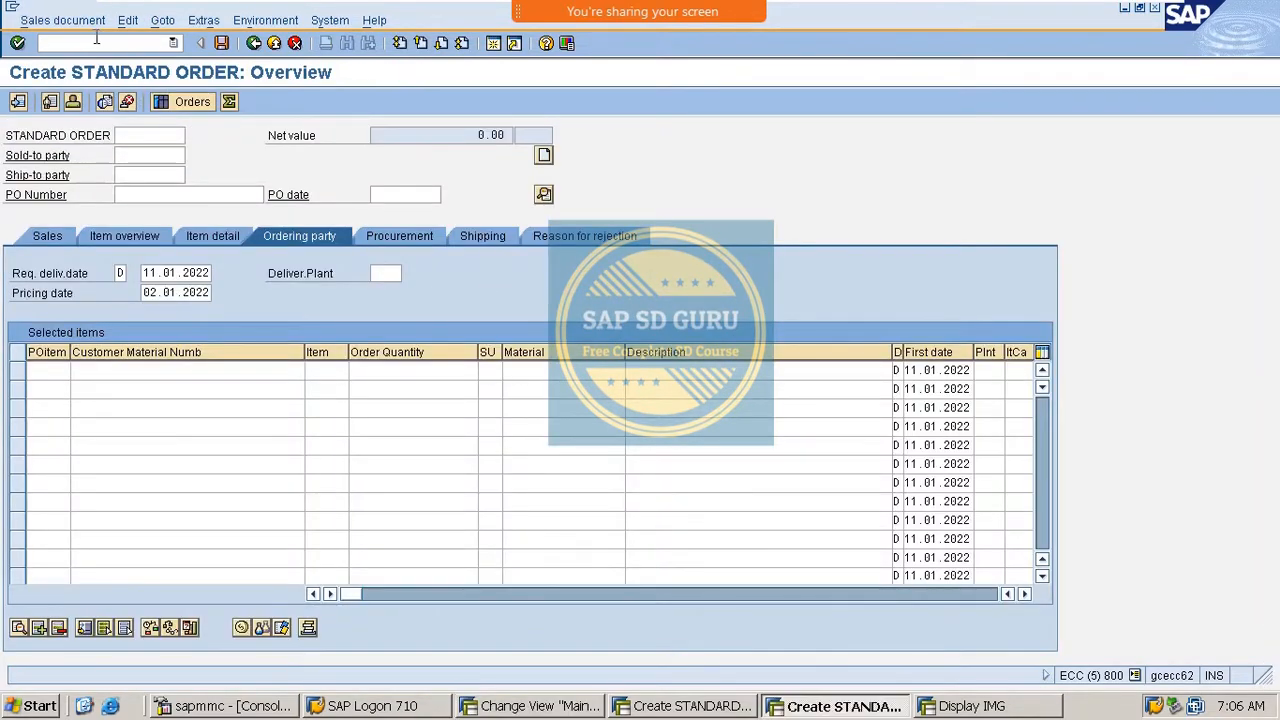
{"action": "type", "text": "/nva01"}
{"action": "key", "text": "Return"}
{"action": "key", "text": "Return"}
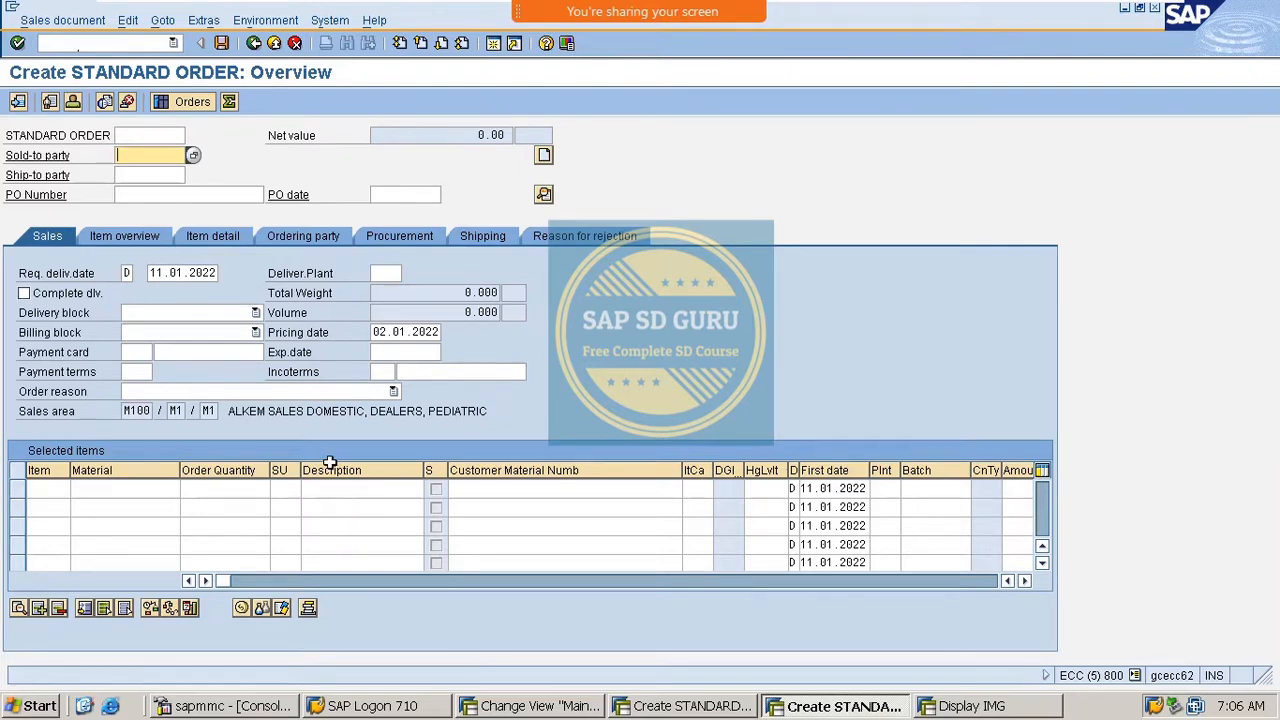
Close both standard order sessions and the IMG session, leaving only the order type MOR details open.
{"action": "key", "text": "alt+Tab"}
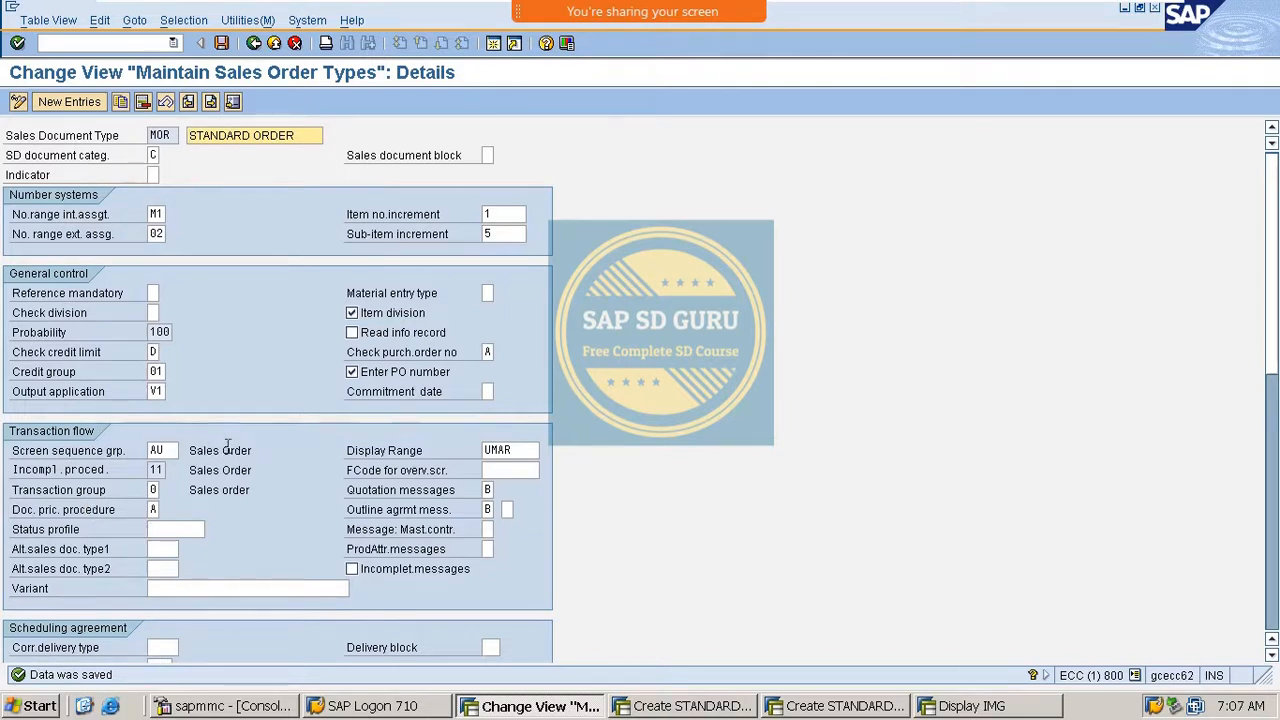
{"action": "left_click", "coordinate": [703, 706]}
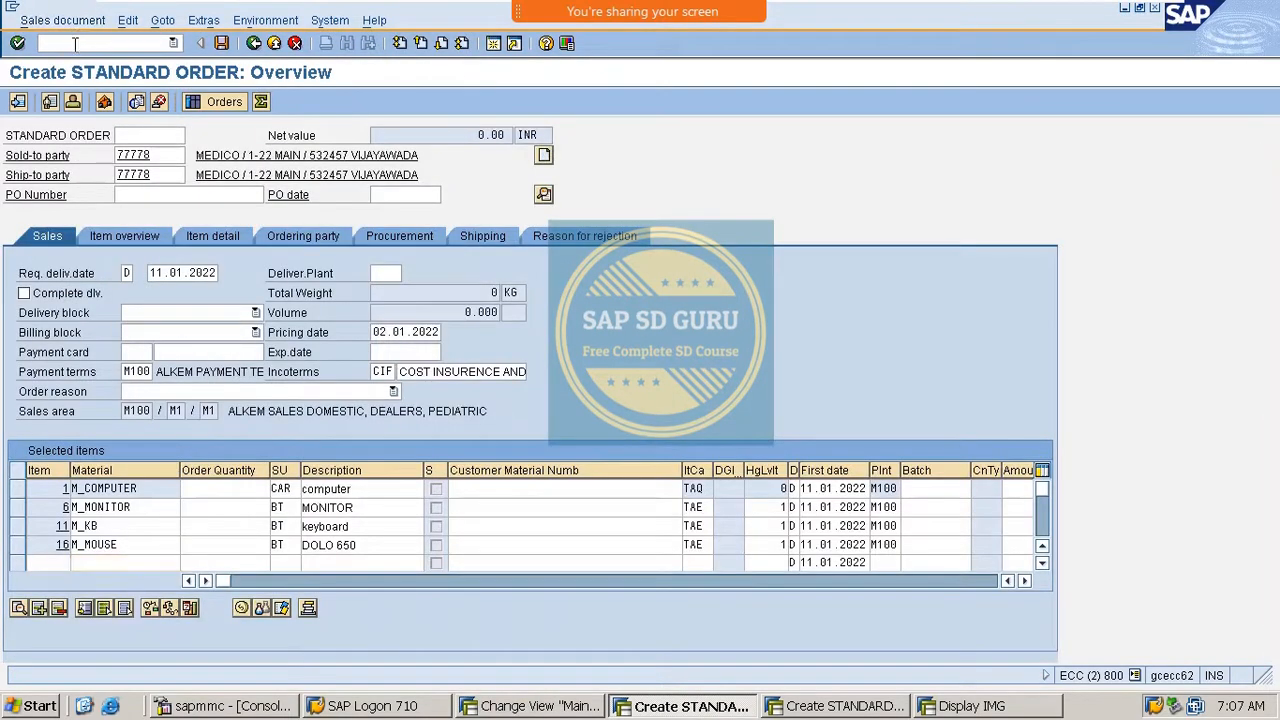
{"action": "type", "text": "/i"}
{"action": "key", "text": "Return"}
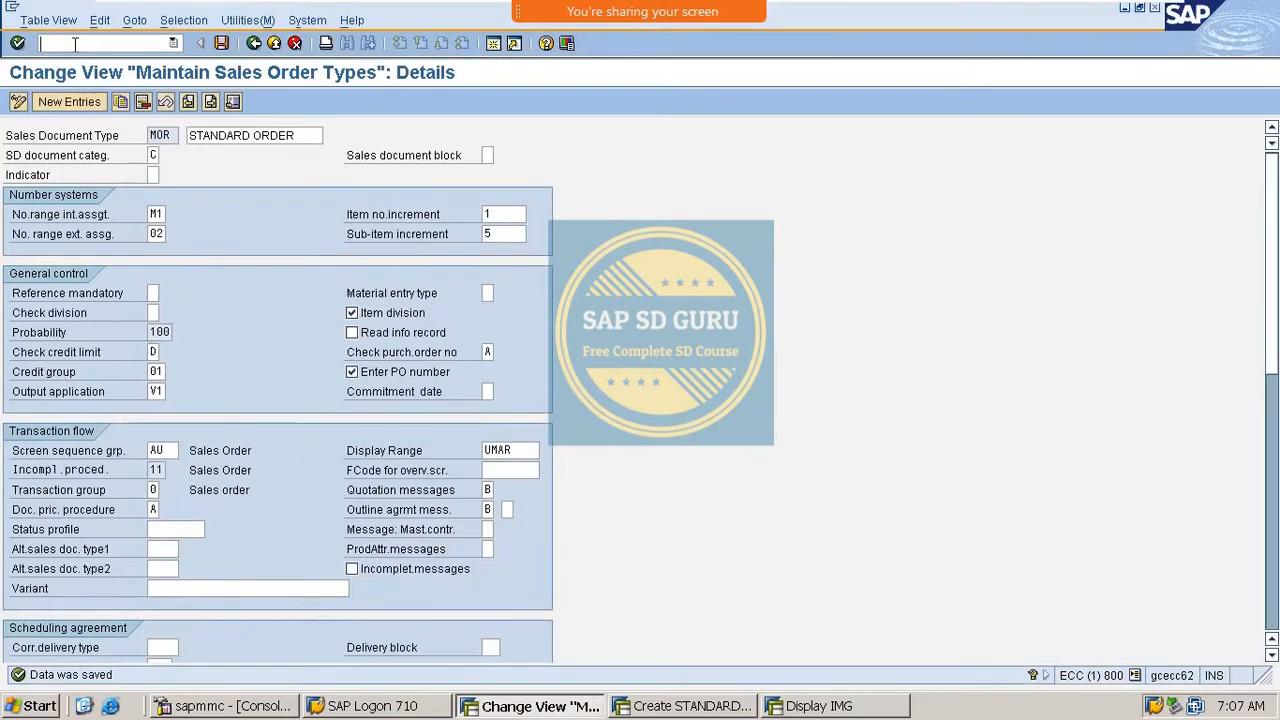
{"action": "left_click", "coordinate": [697, 706]}
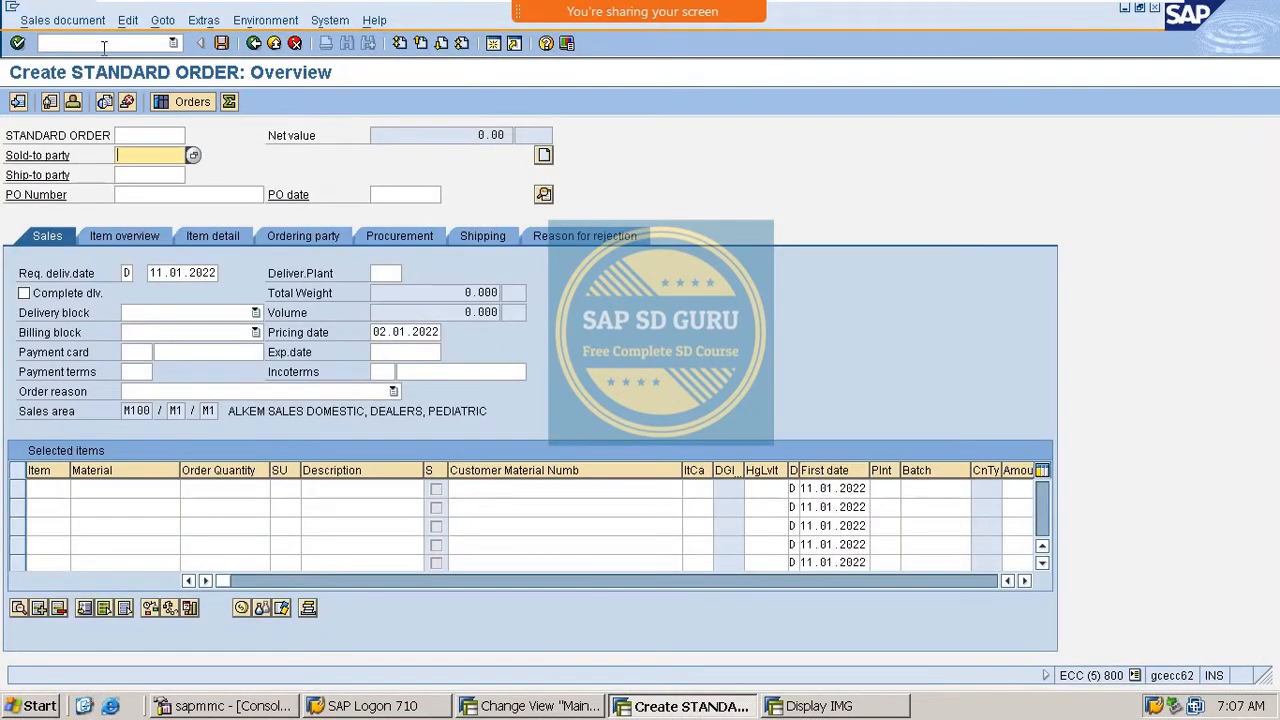
{"action": "left_click", "coordinate": [103, 44]}
{"action": "type", "text": "/i"}
{"action": "key", "text": "Return"}
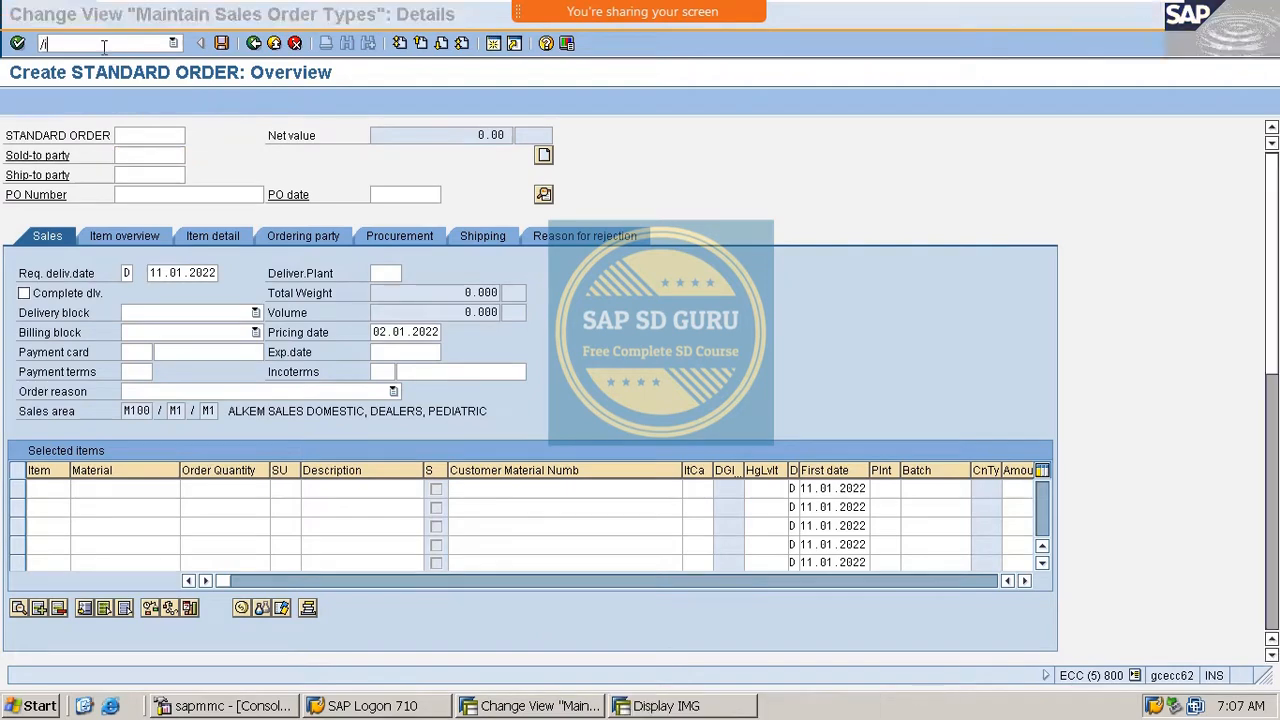
{"action": "left_click", "coordinate": [659, 706]}
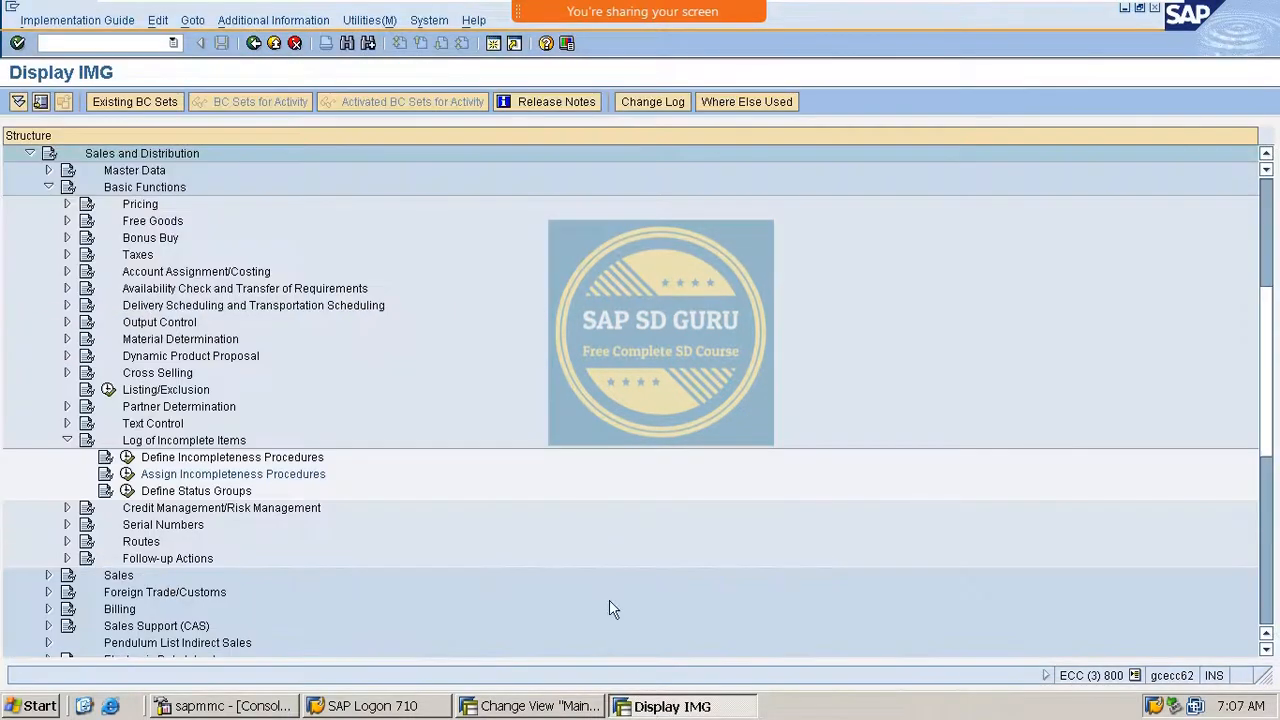
{"action": "left_click", "coordinate": [87, 42]}
{"action": "type", "text": "/i"}
{"action": "key", "text": "Return"}
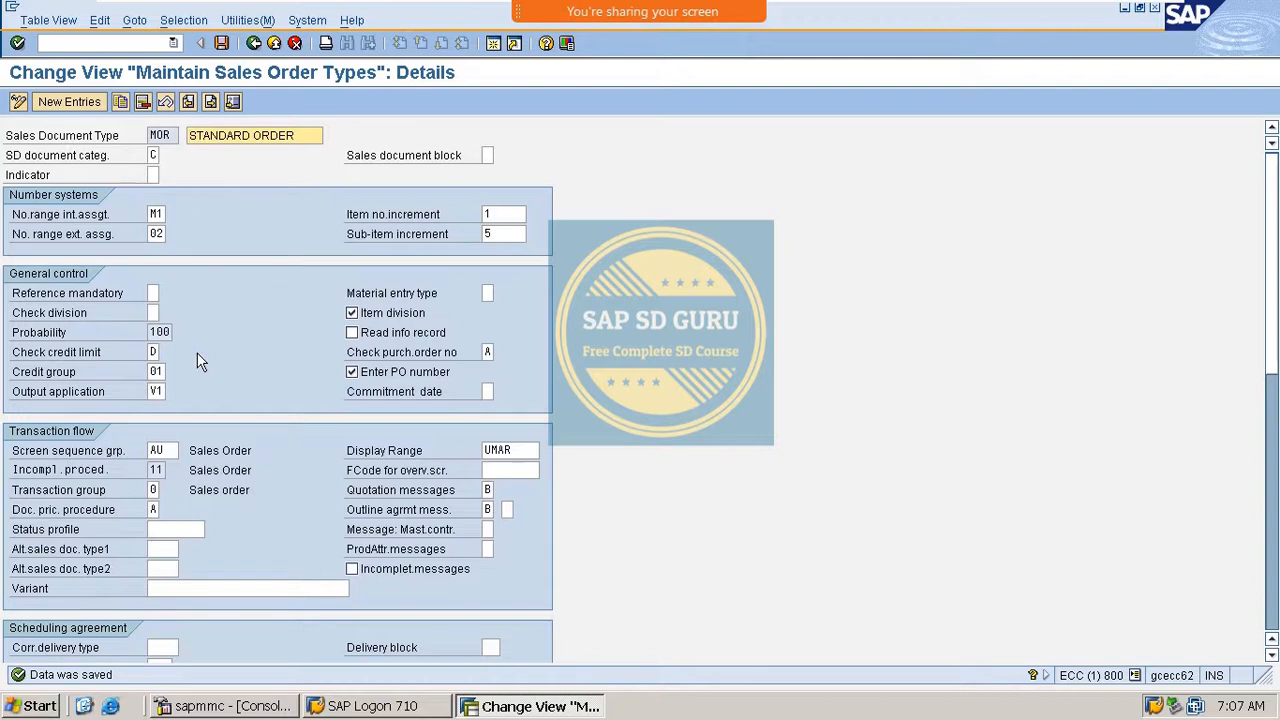
Open transaction VA11 in an additional session, keeping the order type MOR details open.
{"action": "left_click", "coordinate": [99, 45]}
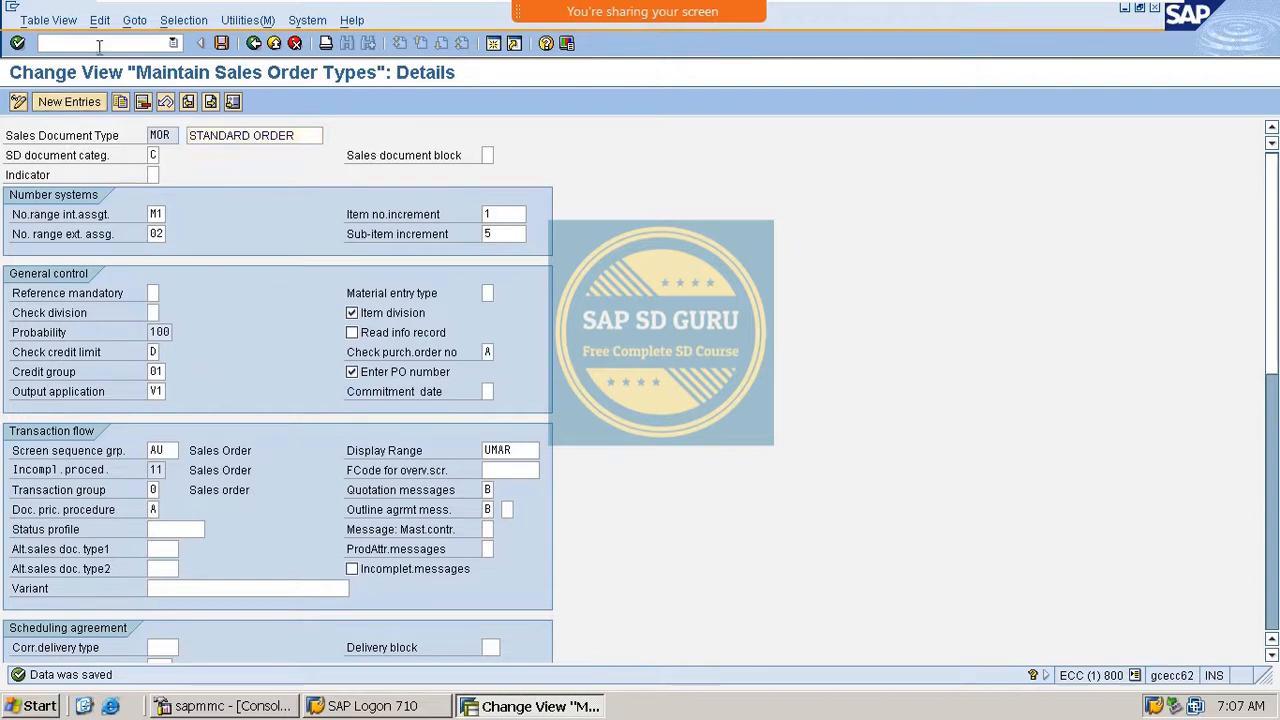
{"action": "type", "text": "/ova11"}
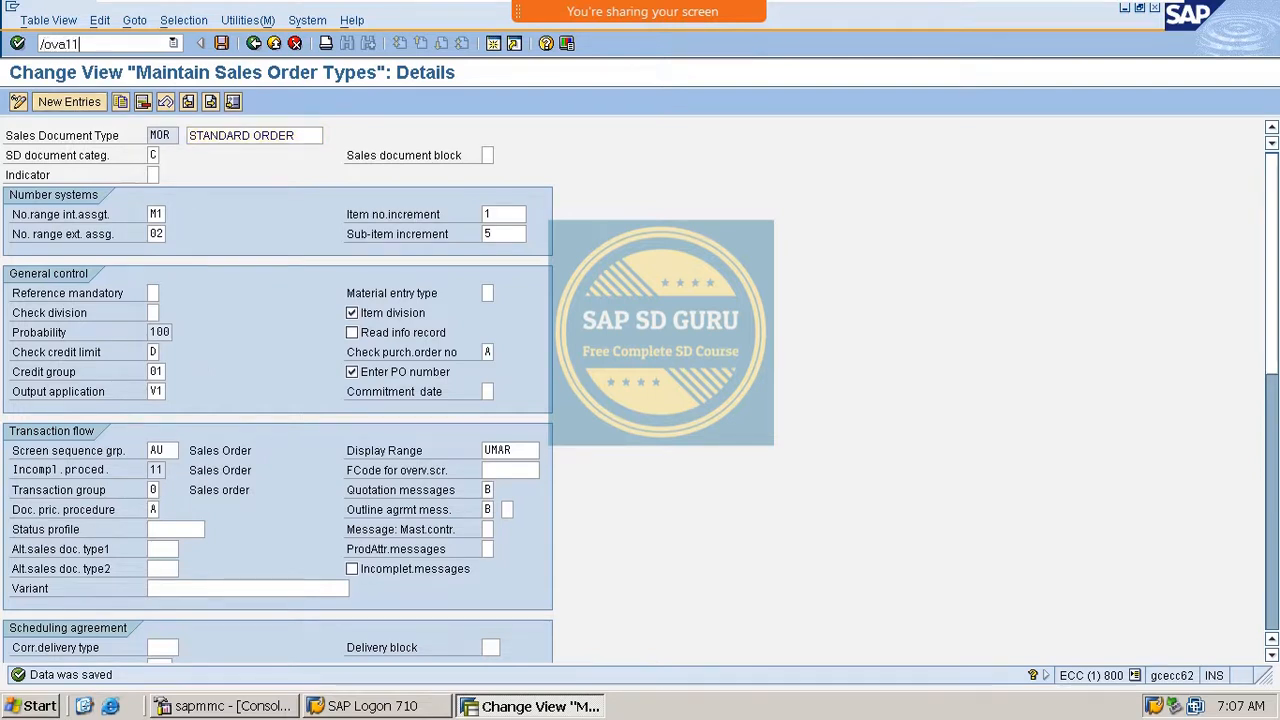
{"action": "key", "text": "Return"}
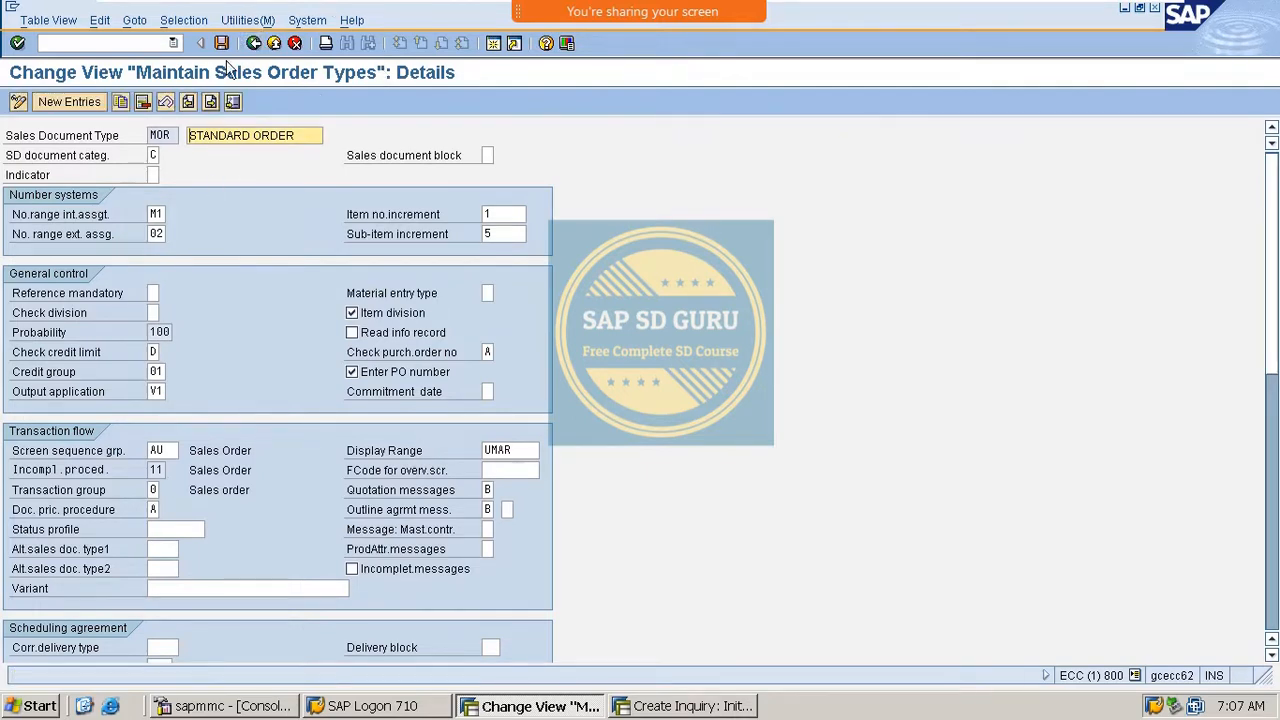
Leave the MOR details and open the details of sales document type IN (Inquiry) from the order types overview.
{"action": "left_click", "coordinate": [254, 45]}
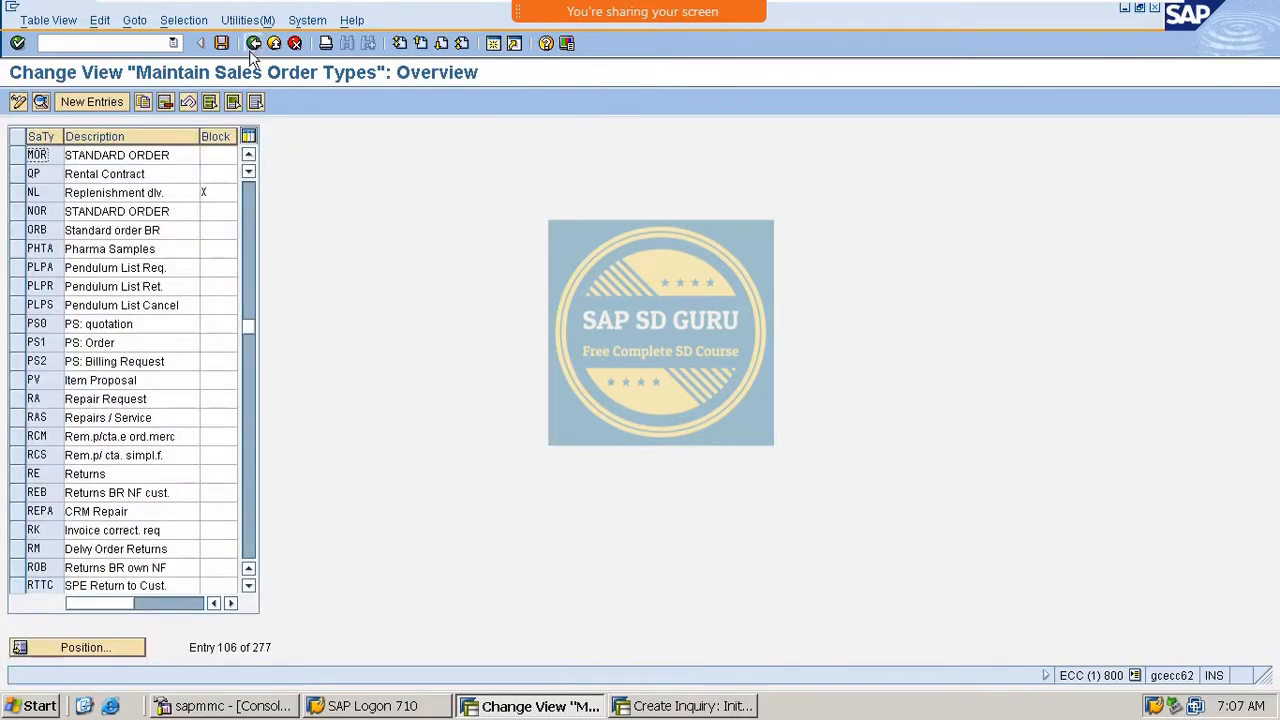
{"action": "left_click", "coordinate": [116, 658]}
{"action": "type", "text": "IN"}
{"action": "key", "text": "Return"}
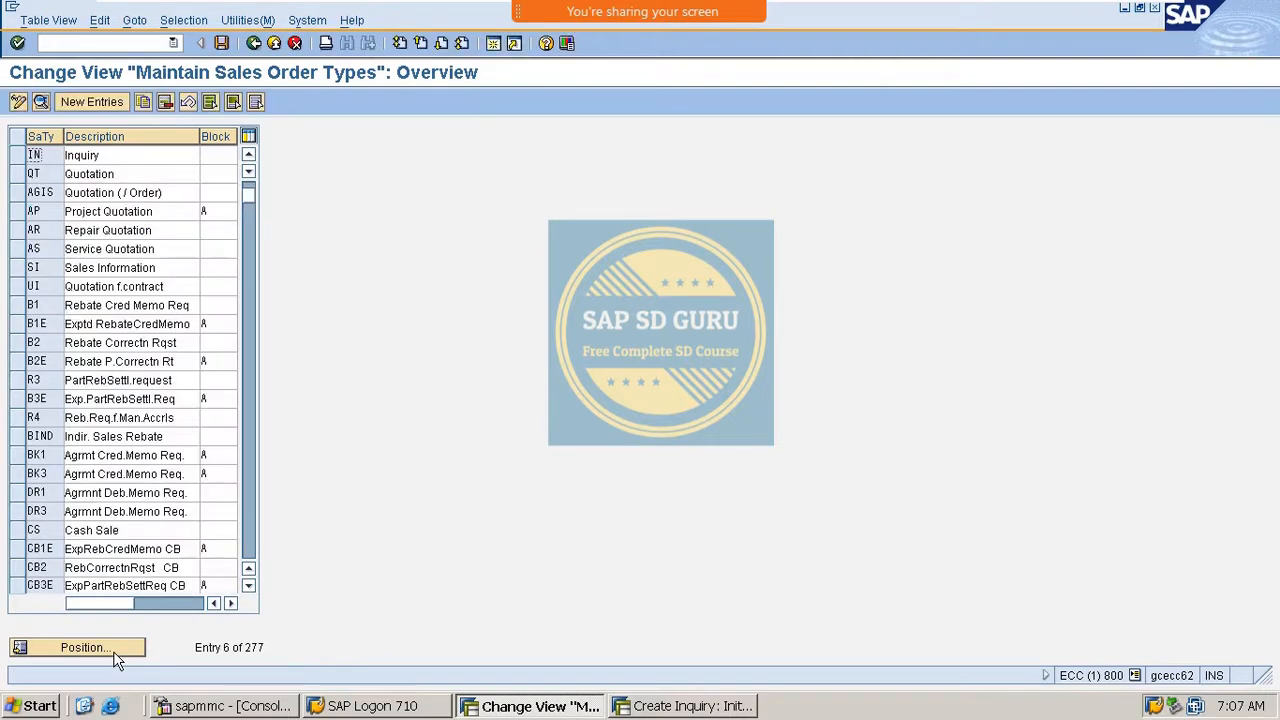
{"action": "double_click", "coordinate": [54, 155]}
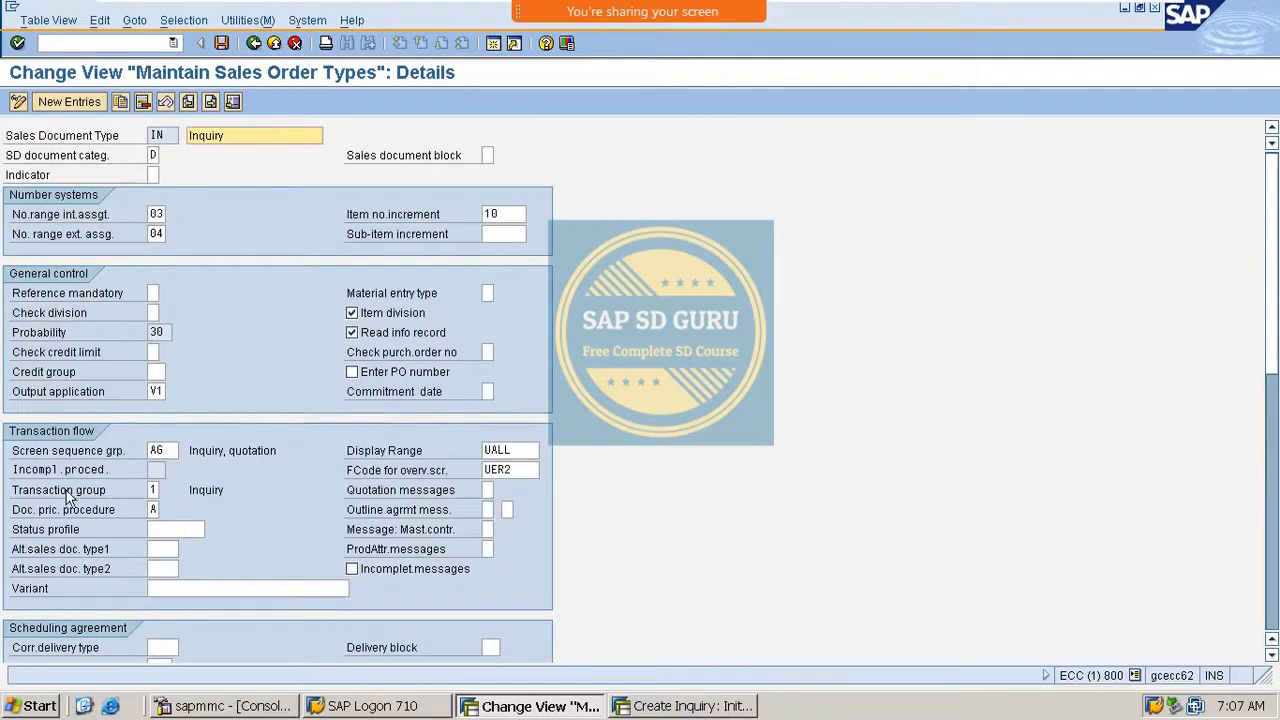
Set the transaction group of document type IN to 0 (Sales order) and save.
{"action": "left_click", "coordinate": [152, 489]}
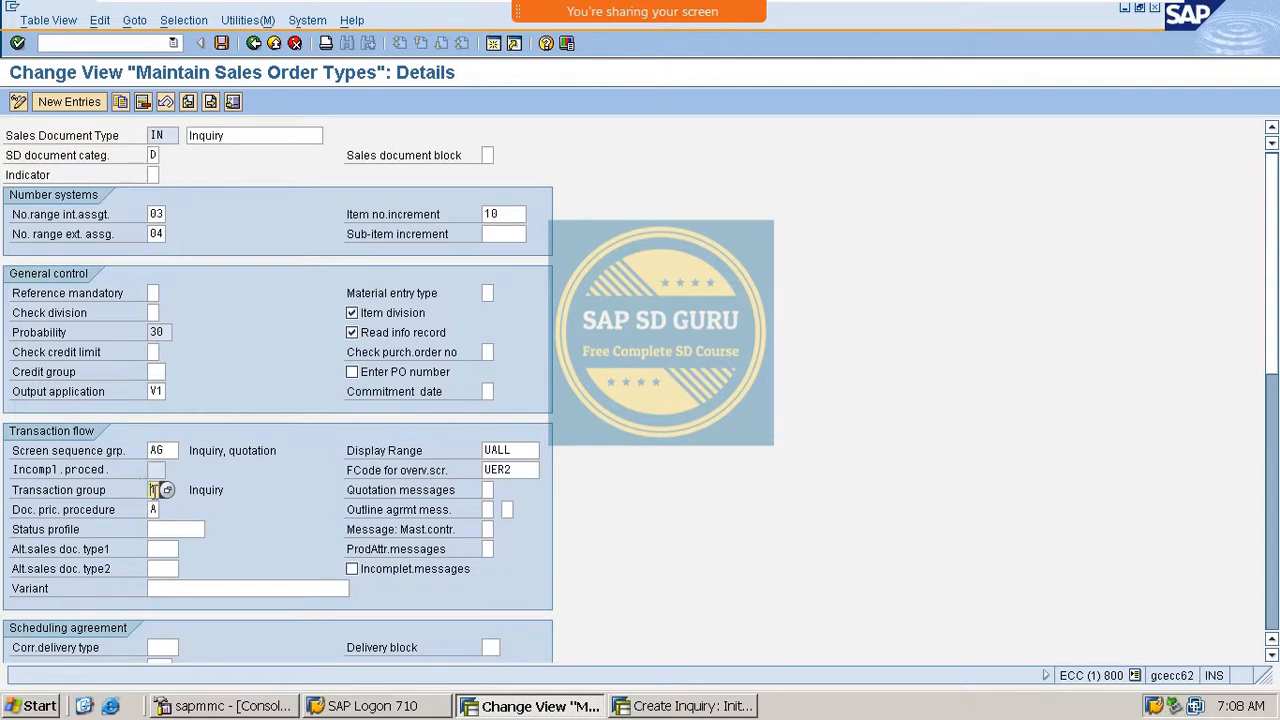
{"action": "left_click_drag", "start_coordinate": [153, 489], "coordinate": [178, 495]}
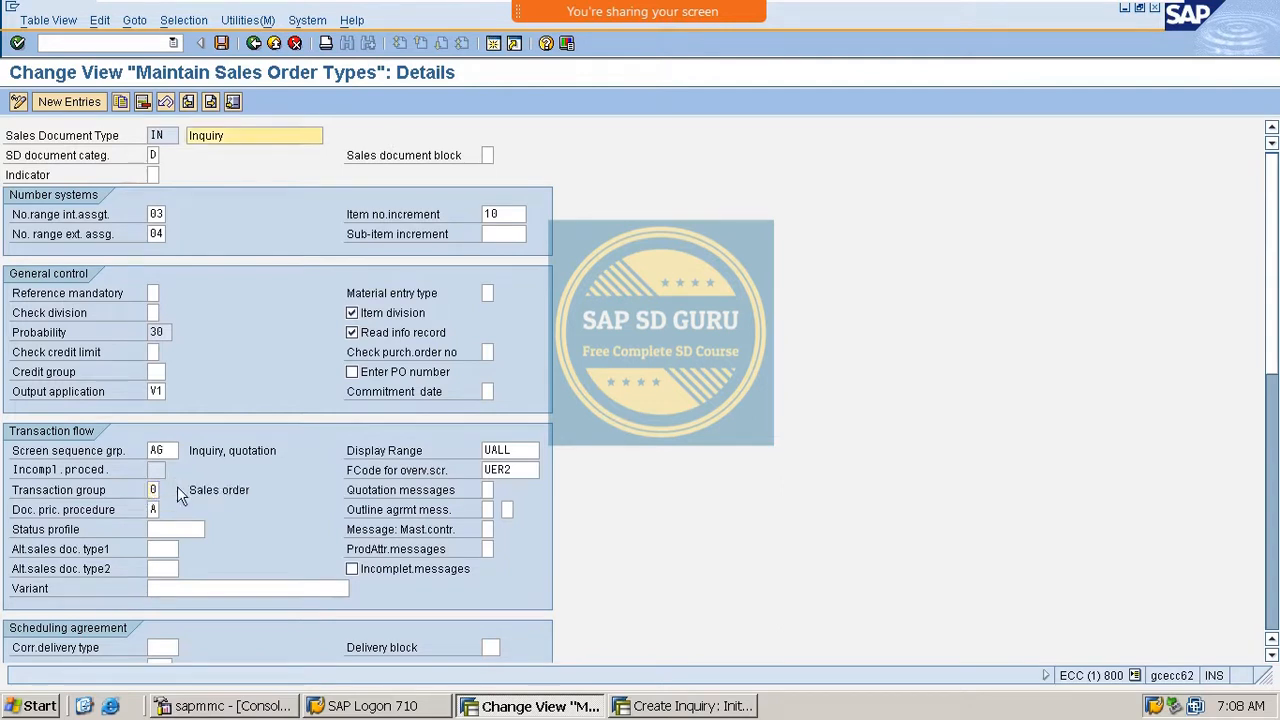
{"action": "key", "text": "ctrl+s"}
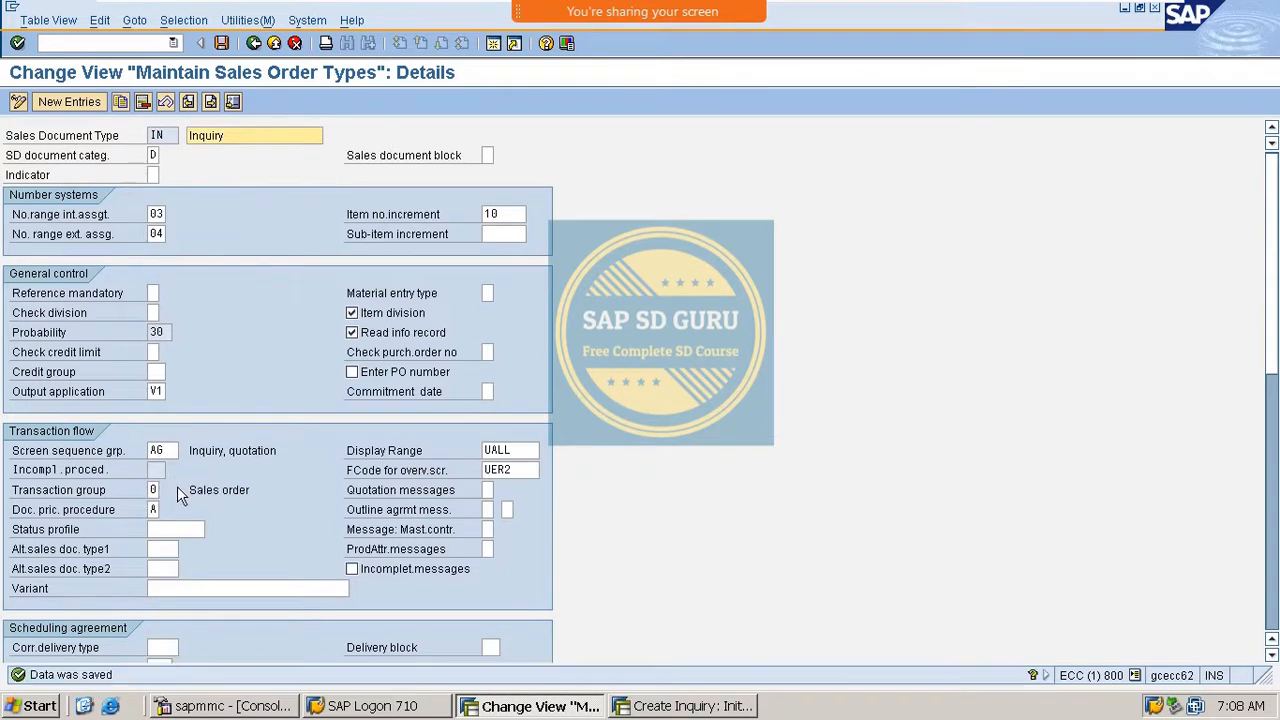
Open transaction VA01 in a new session and continue with order type IN to test the sales order transaction group.
{"action": "left_click", "coordinate": [110, 41]}
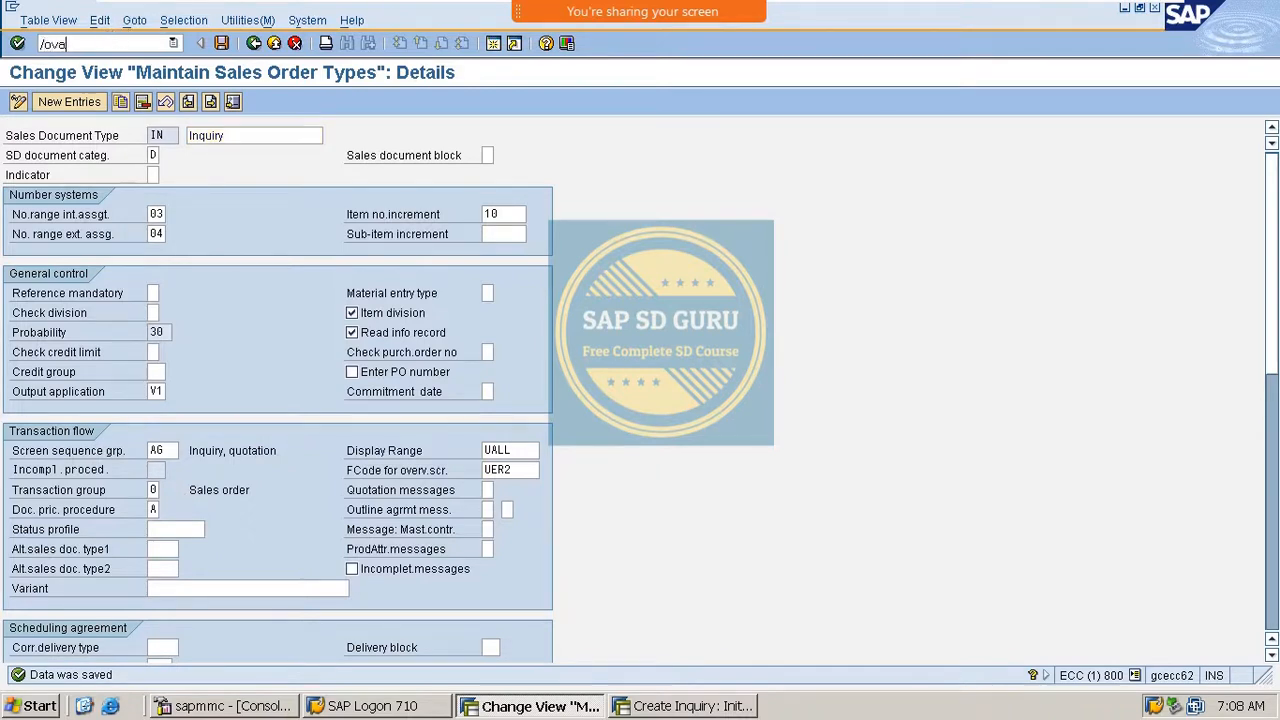
{"action": "key", "text": "Return"}
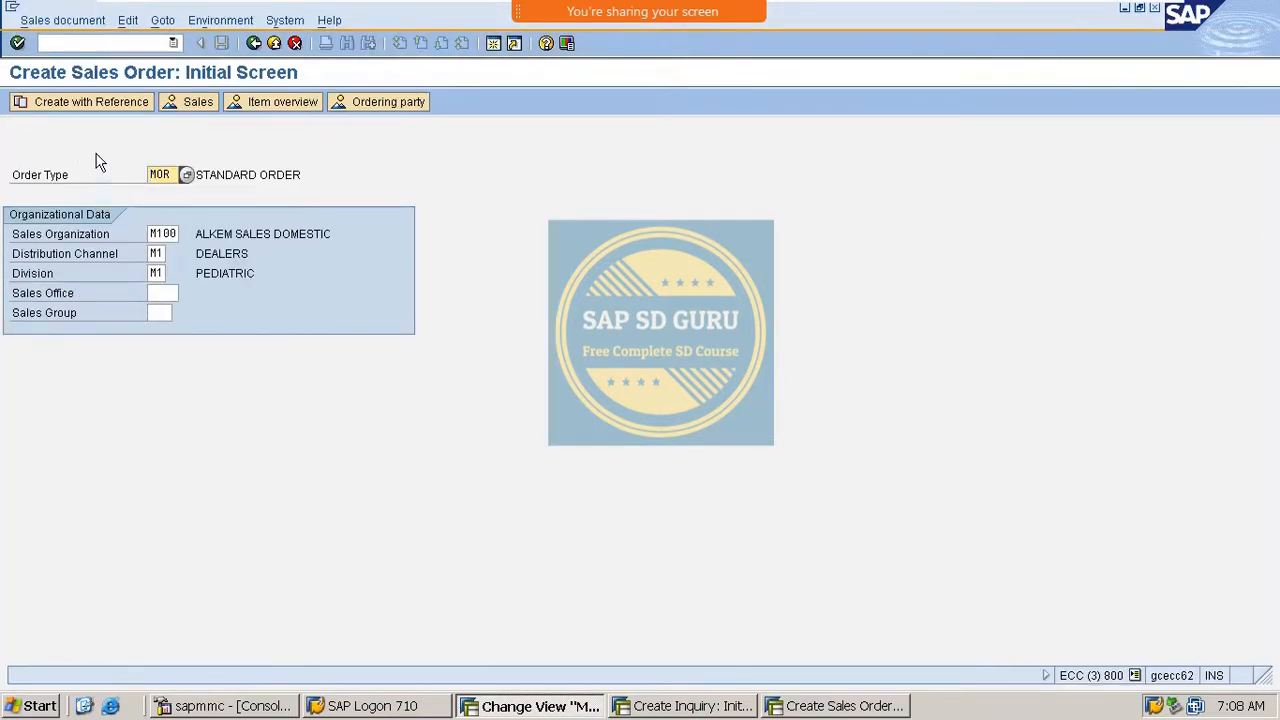
{"action": "left_click_drag", "start_coordinate": [154, 175], "coordinate": [267, 177]}
{"action": "type", "text": "IN"}
{"action": "key", "text": "Return"}
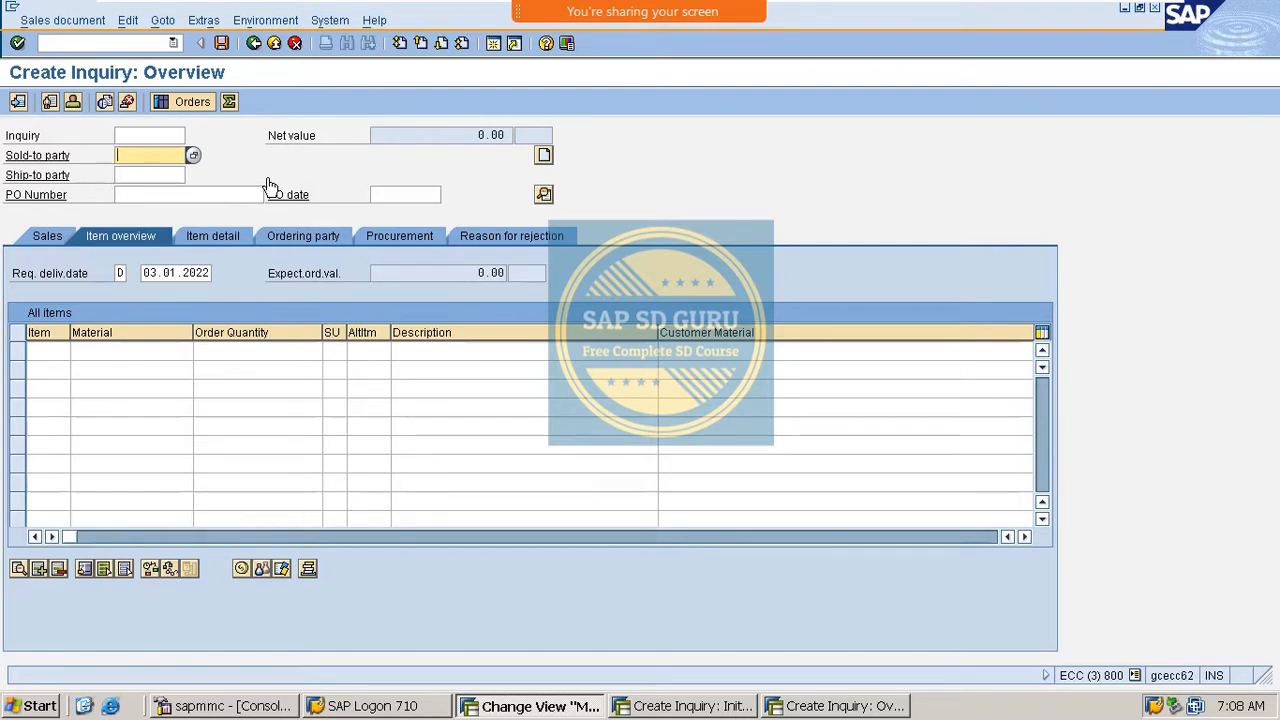
Leave the inquiry overview, return to the document type IN details, set its transaction group to 1 (Inquiry) and save.
{"action": "left_click", "coordinate": [253, 44]}
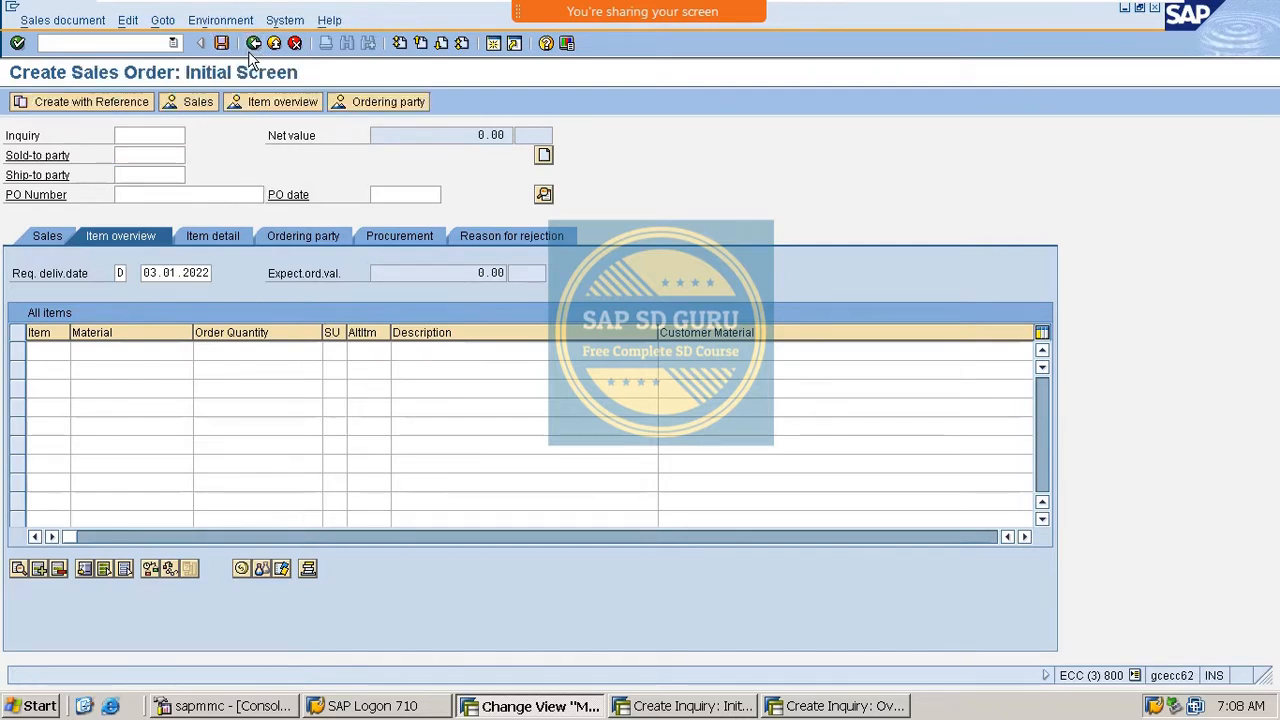
{"action": "key", "text": "alt+Tab"}
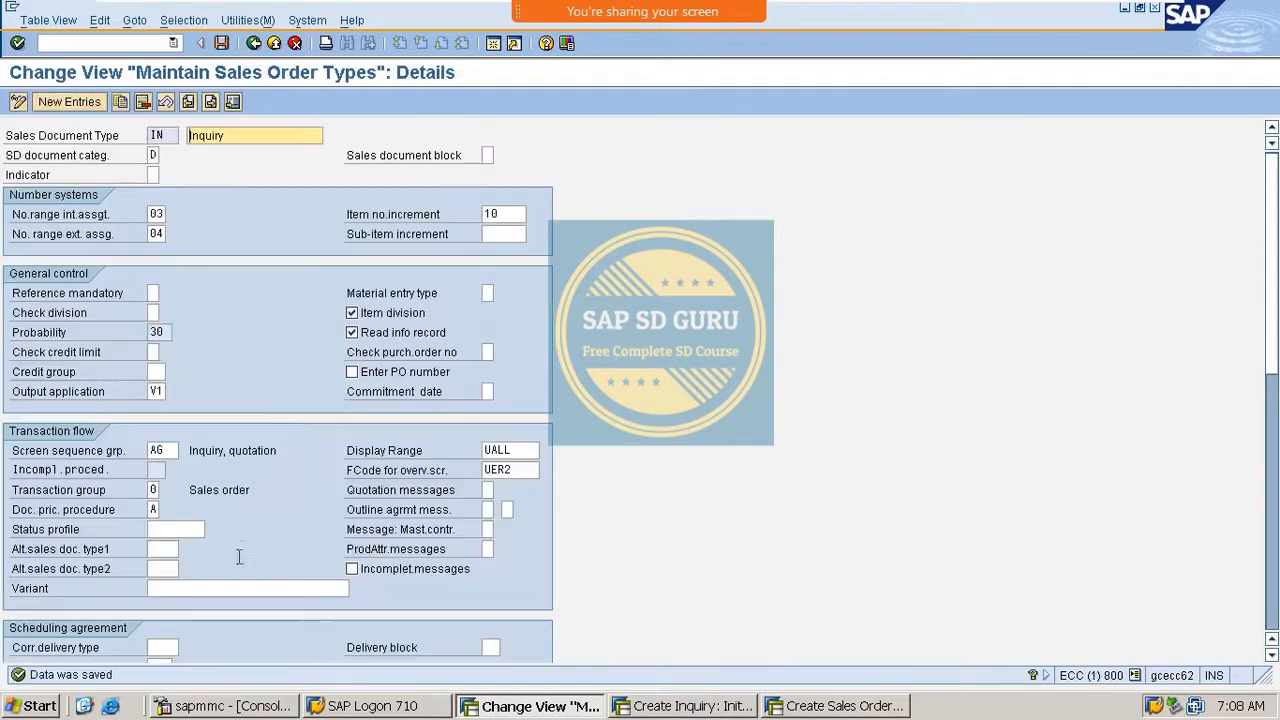
{"action": "left_click", "coordinate": [155, 490]}
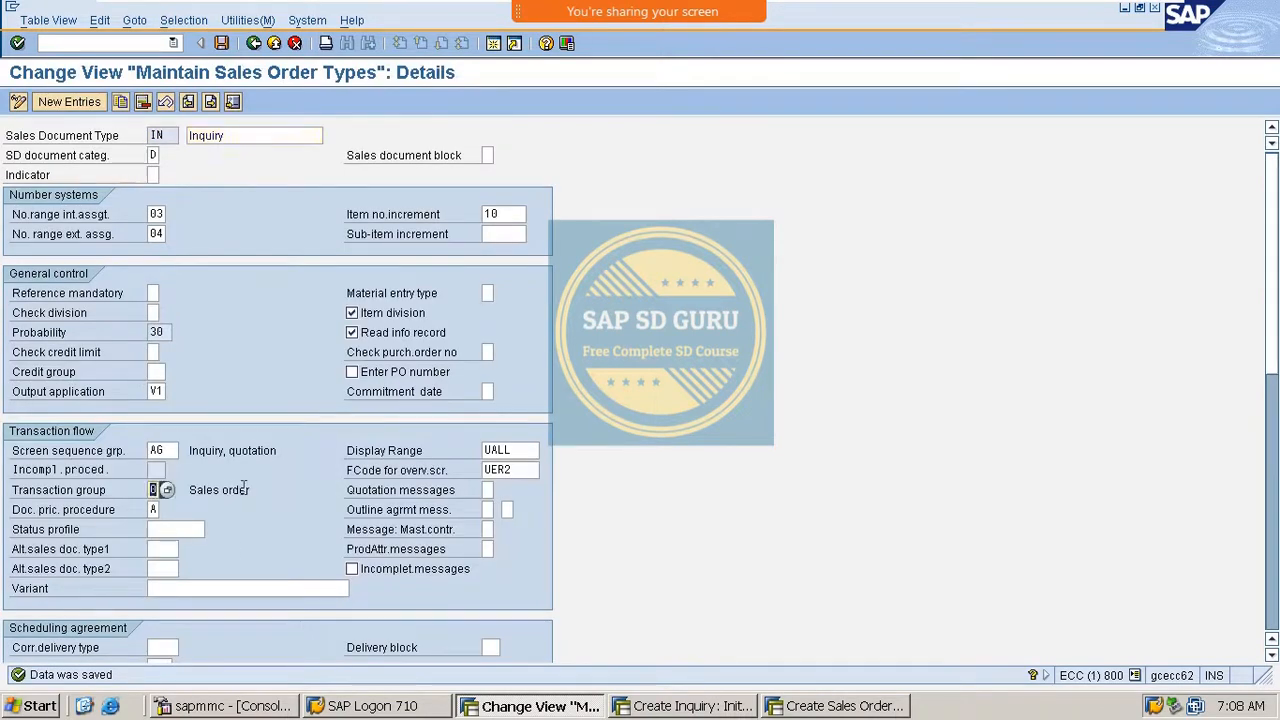
{"action": "type", "text": "1"}
{"action": "key", "text": "Return"}
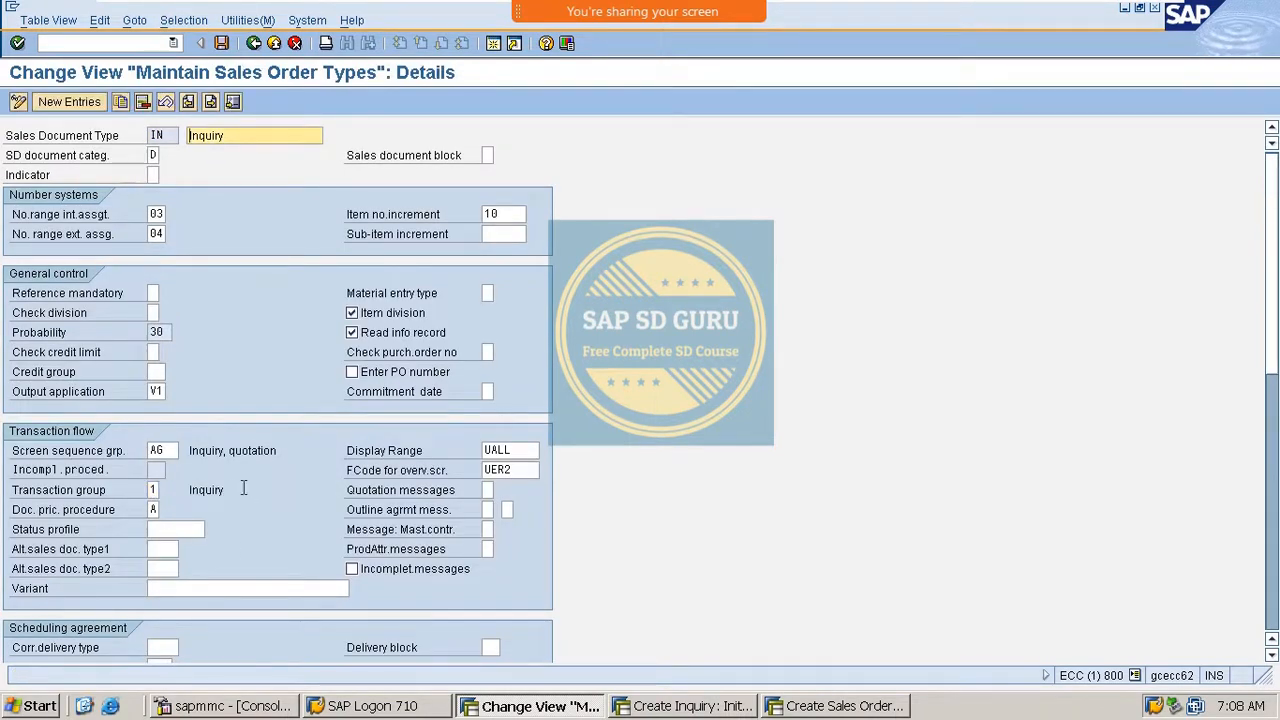
{"action": "key", "text": "ctrl+s"}
Return to the VA01 session, continue with order type IN, and restart VA01 to test IN with the inquiry transaction group.
{"action": "key", "text": "F10"}
{"action": "key", "text": "Escape"}
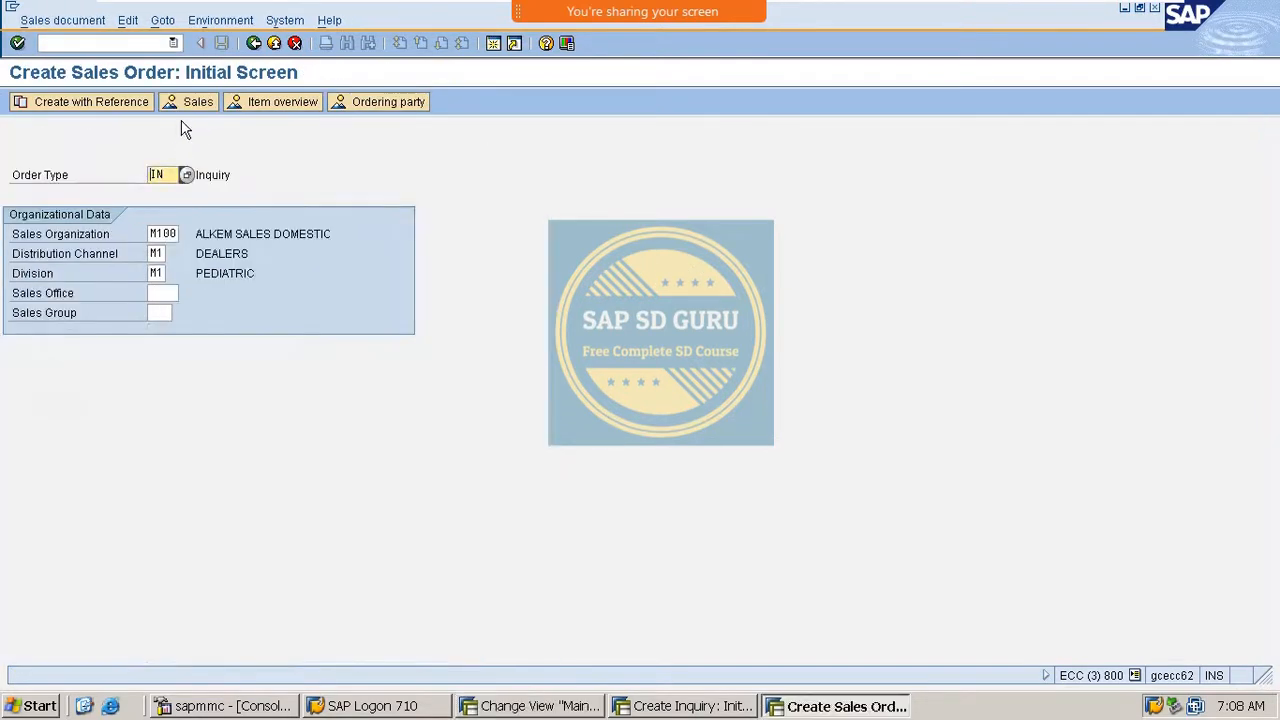
{"action": "key", "text": "Return"}
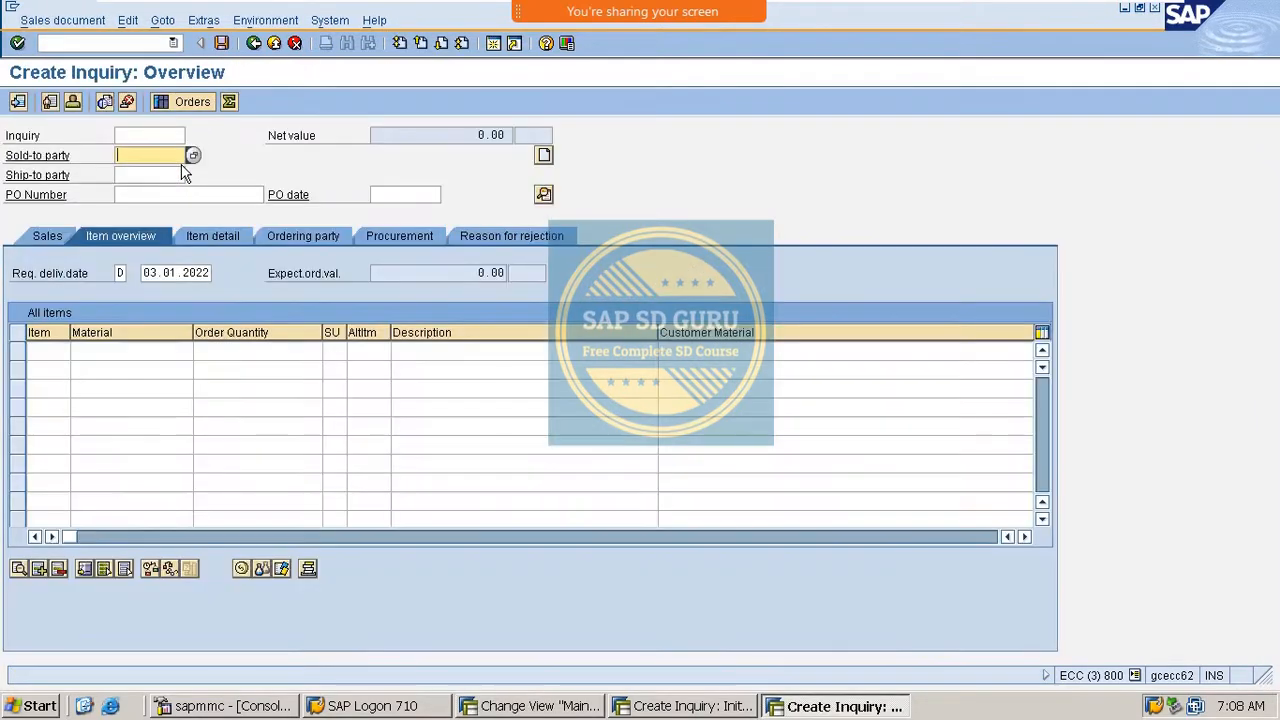
{"action": "left_click", "coordinate": [112, 46]}
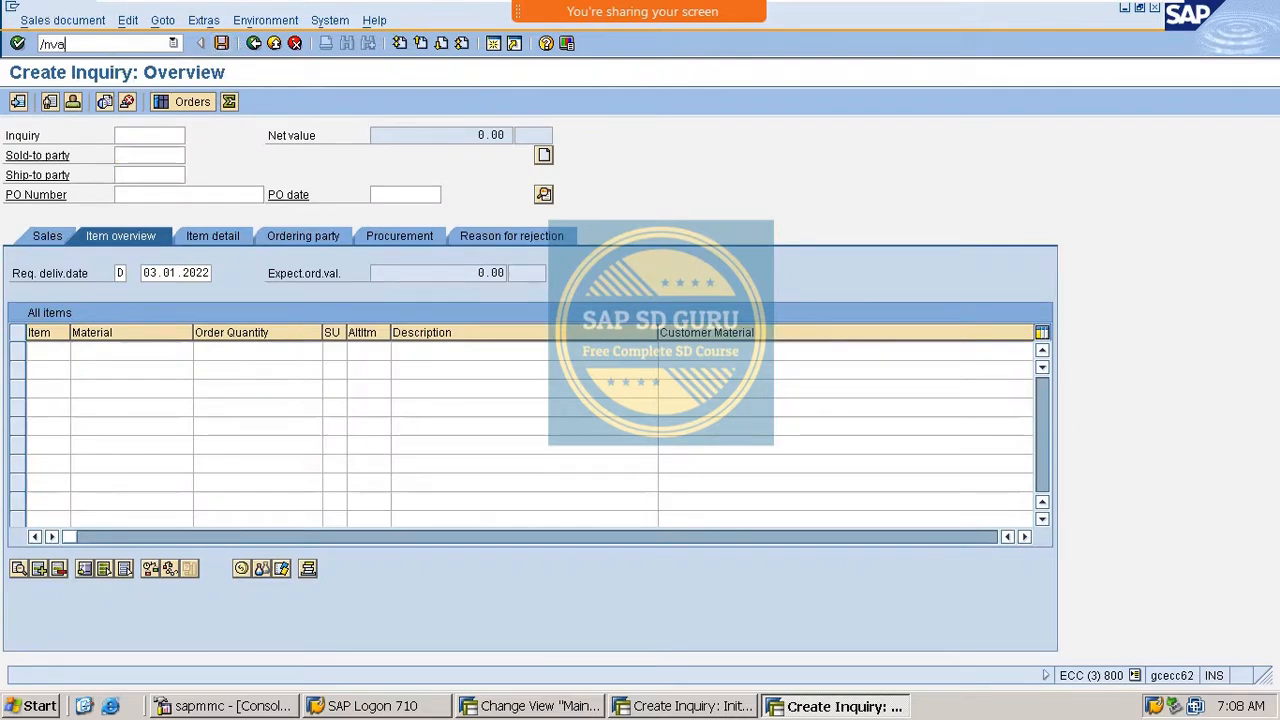
{"action": "key", "text": "Return"}
{"action": "key", "text": "Return"}
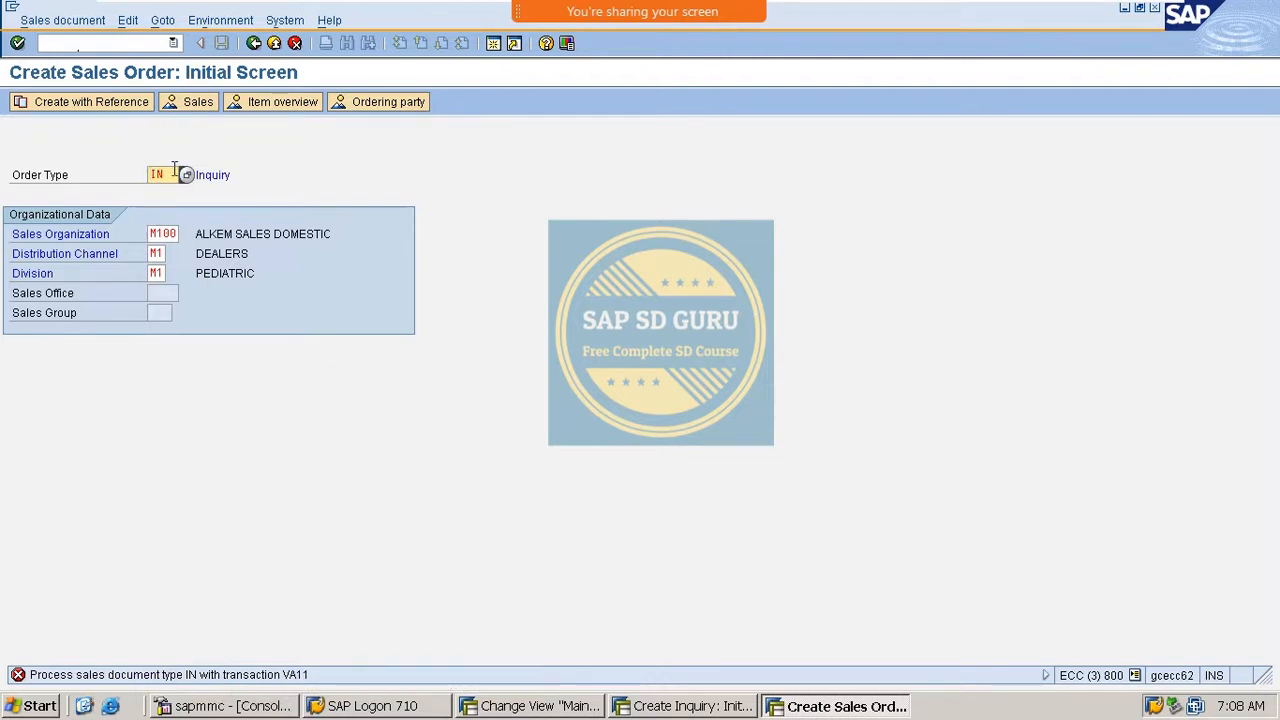
{"action": "left_click_drag", "start_coordinate": [175, 172], "coordinate": [2, 222]}
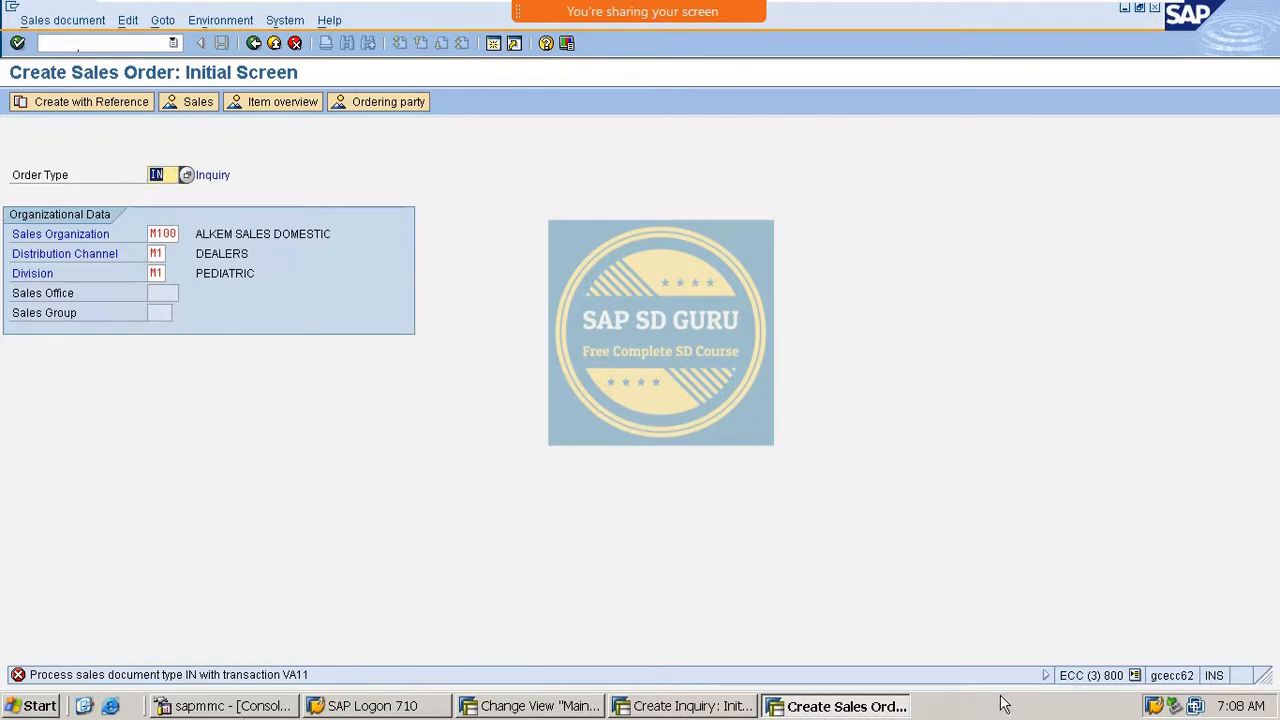
Open Paint and handwrite the transaction codes VA01, VA11 and VA21 below one another.
{"action": "left_click", "coordinate": [30, 707]}
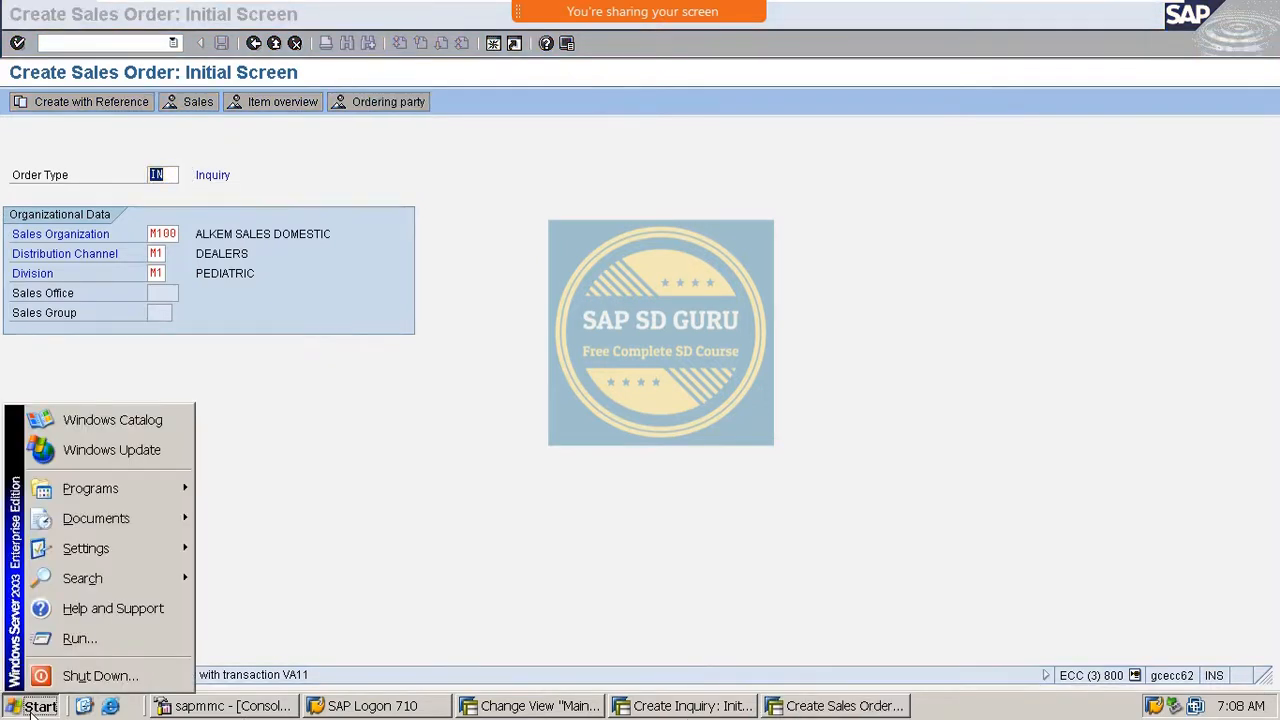
{"action": "key", "text": "p"}
{"action": "key", "text": "a"}
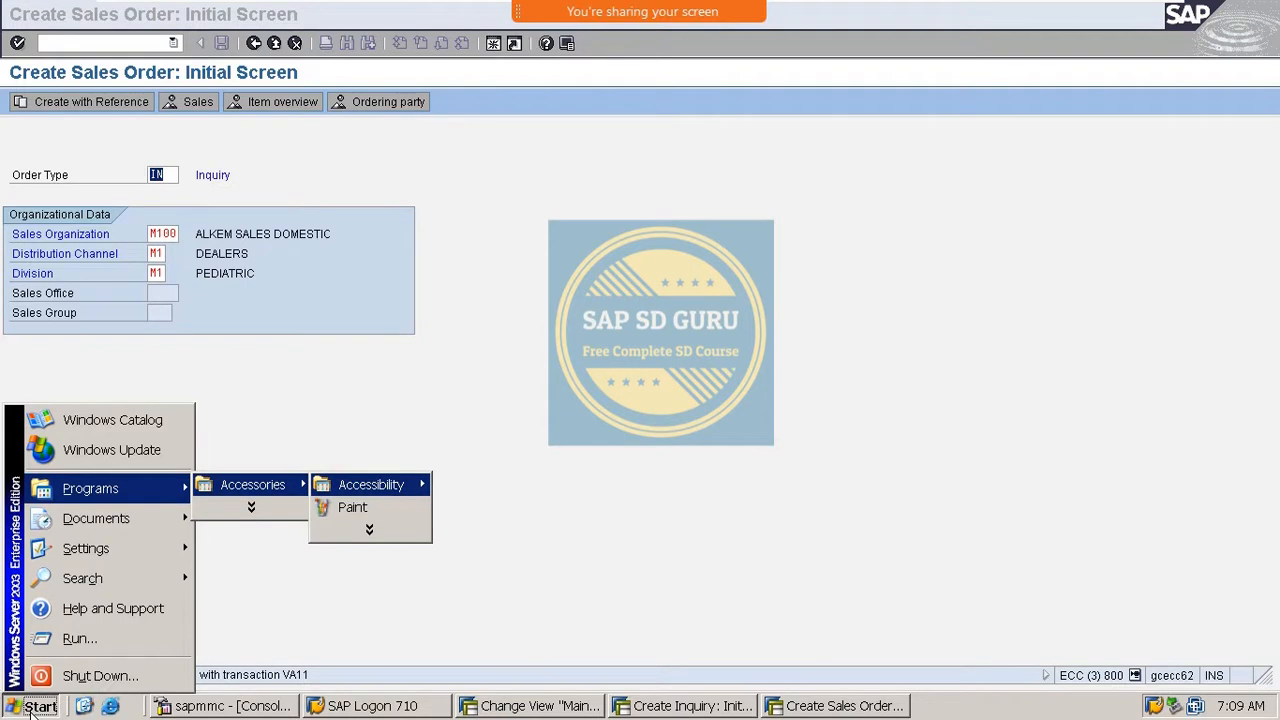
{"action": "left_click", "coordinate": [399, 510]}
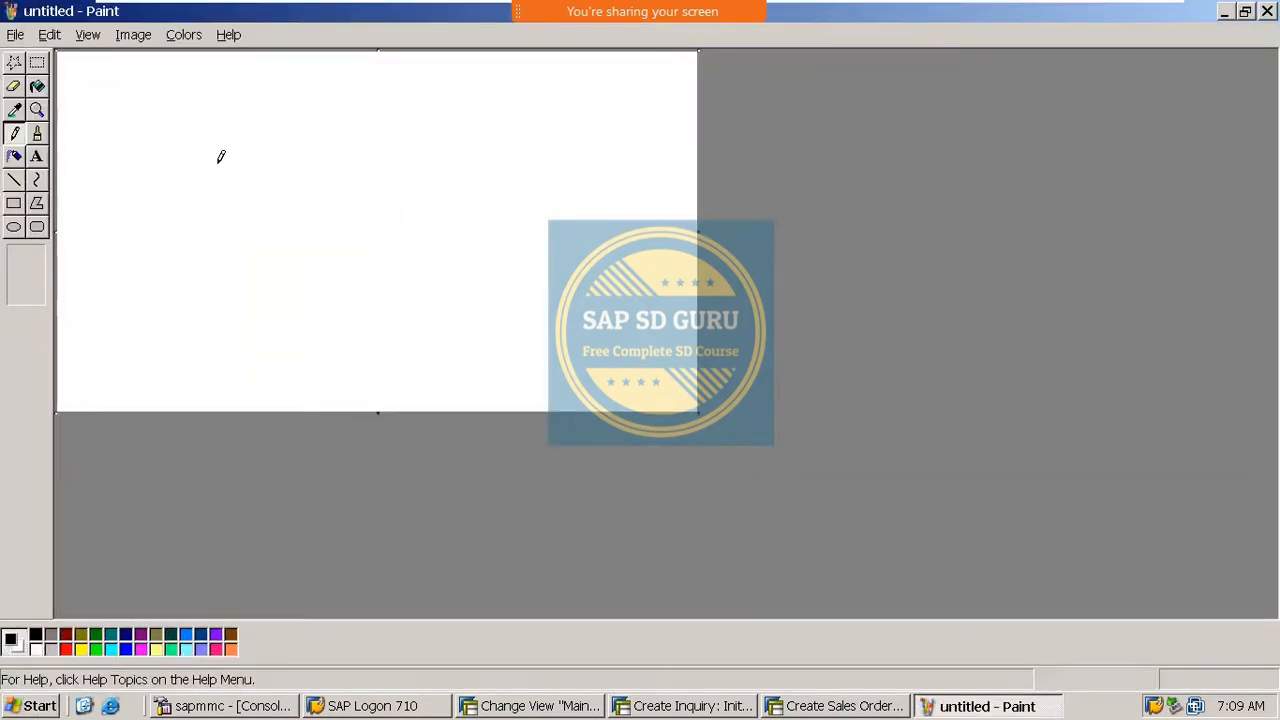
{"action": "mouse_move", "coordinate": [226, 123]}
{"action": "left_mouse_down"}
{"action": "mouse_move", "coordinate": [240, 155]}
{"action": "mouse_move", "coordinate": [254, 123]}
{"action": "mouse_move", "coordinate": [275, 150]}
{"action": "mouse_move", "coordinate": [300, 145]}
{"action": "left_mouse_up"}
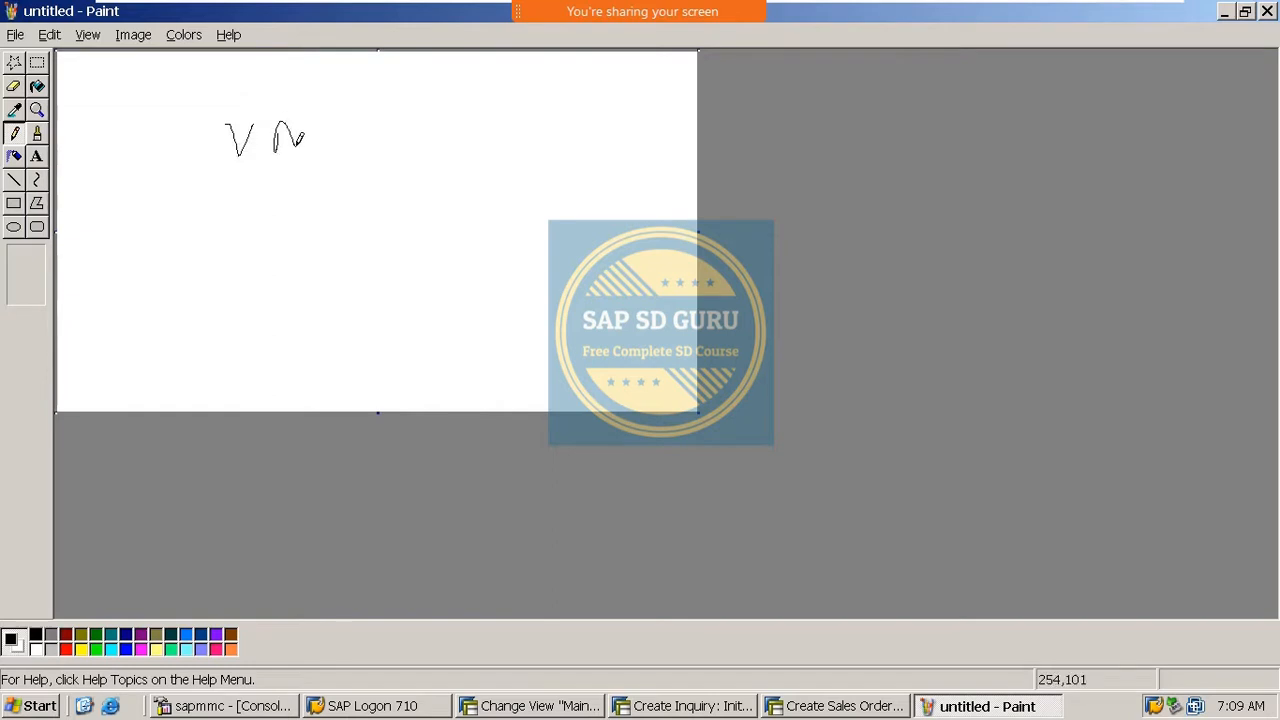
{"action": "mouse_move", "coordinate": [341, 106]}
{"action": "left_mouse_down"}
{"action": "mouse_move", "coordinate": [313, 149]}
{"action": "mouse_move", "coordinate": [337, 117]}
{"action": "mouse_move", "coordinate": [388, 125]}
{"action": "mouse_move", "coordinate": [383, 150]}
{"action": "left_mouse_up"}
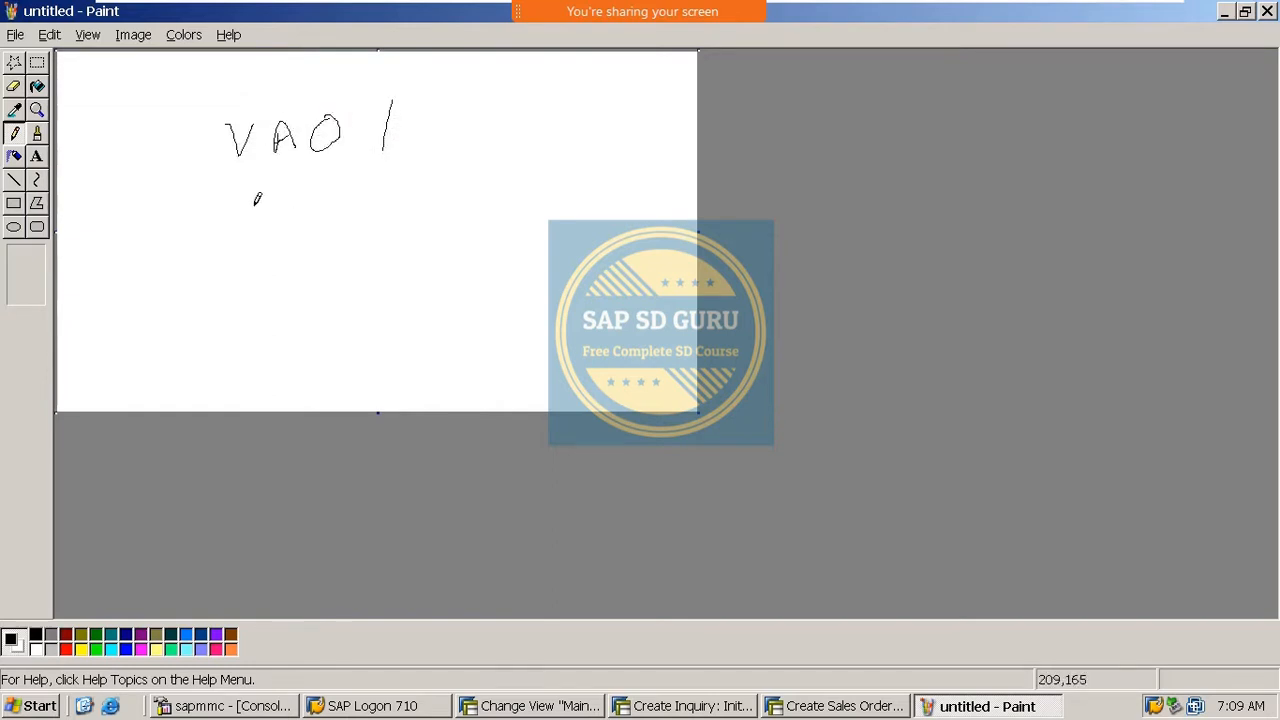
{"action": "mouse_move", "coordinate": [243, 196]}
{"action": "left_mouse_down"}
{"action": "mouse_move", "coordinate": [269, 188]}
{"action": "mouse_move", "coordinate": [306, 214]}
{"action": "mouse_move", "coordinate": [304, 203]}
{"action": "mouse_move", "coordinate": [372, 216]}
{"action": "left_mouse_up"}
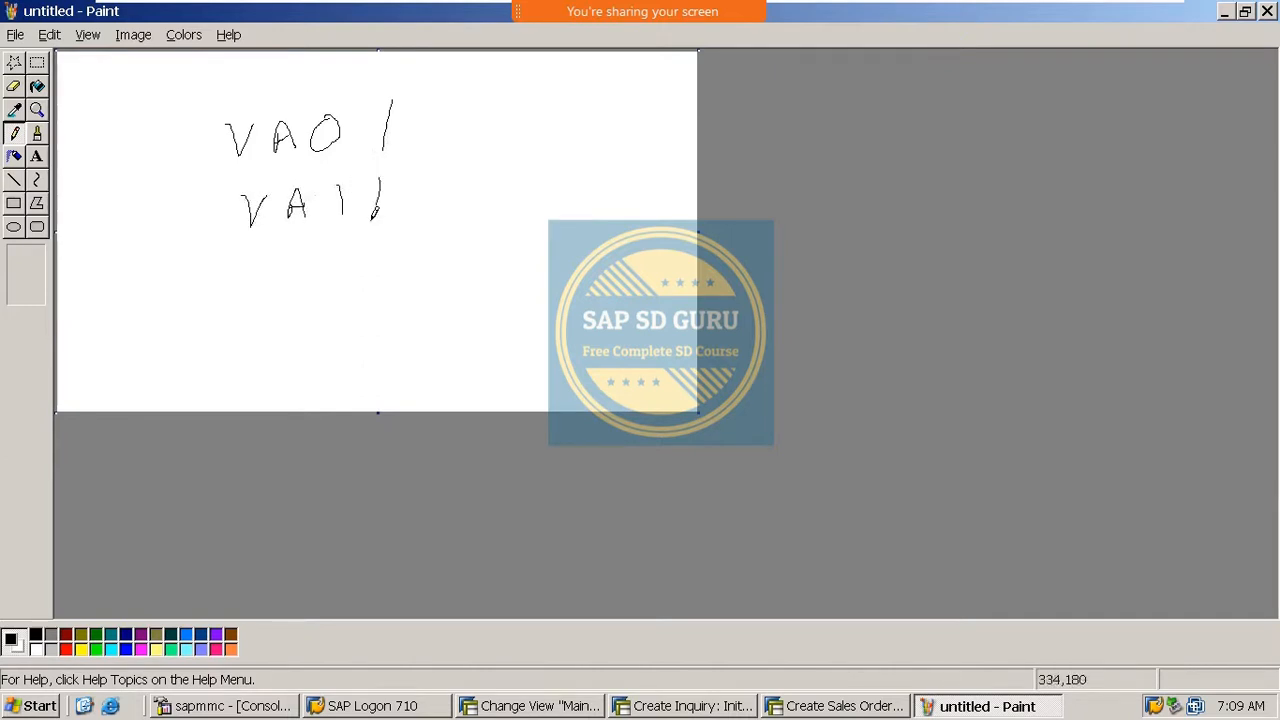
{"action": "mouse_move", "coordinate": [253, 264]}
{"action": "left_mouse_down"}
{"action": "mouse_move", "coordinate": [265, 286]}
{"action": "mouse_move", "coordinate": [289, 255]}
{"action": "mouse_move", "coordinate": [350, 284]}
{"action": "mouse_move", "coordinate": [376, 262]}
{"action": "mouse_move", "coordinate": [376, 286]}
{"action": "left_mouse_up"}
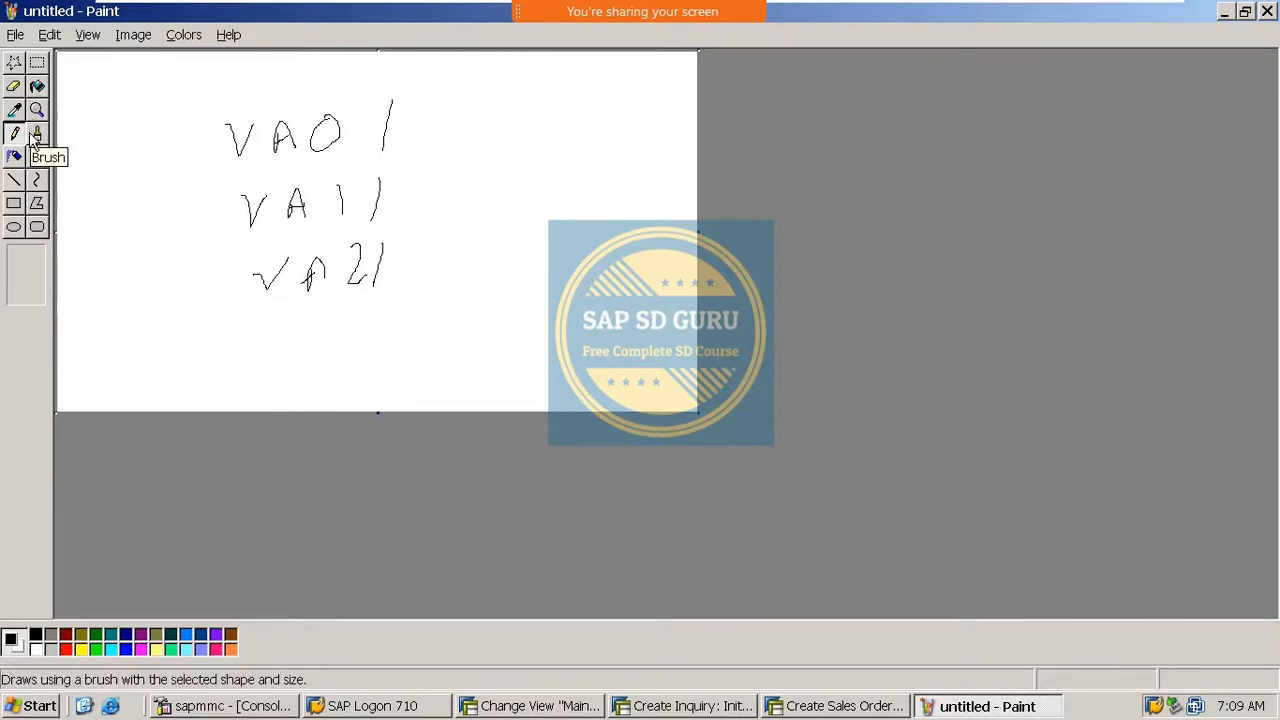
{"action": "left_click_drag", "start_coordinate": [357, 110], "coordinate": [355, 119]}
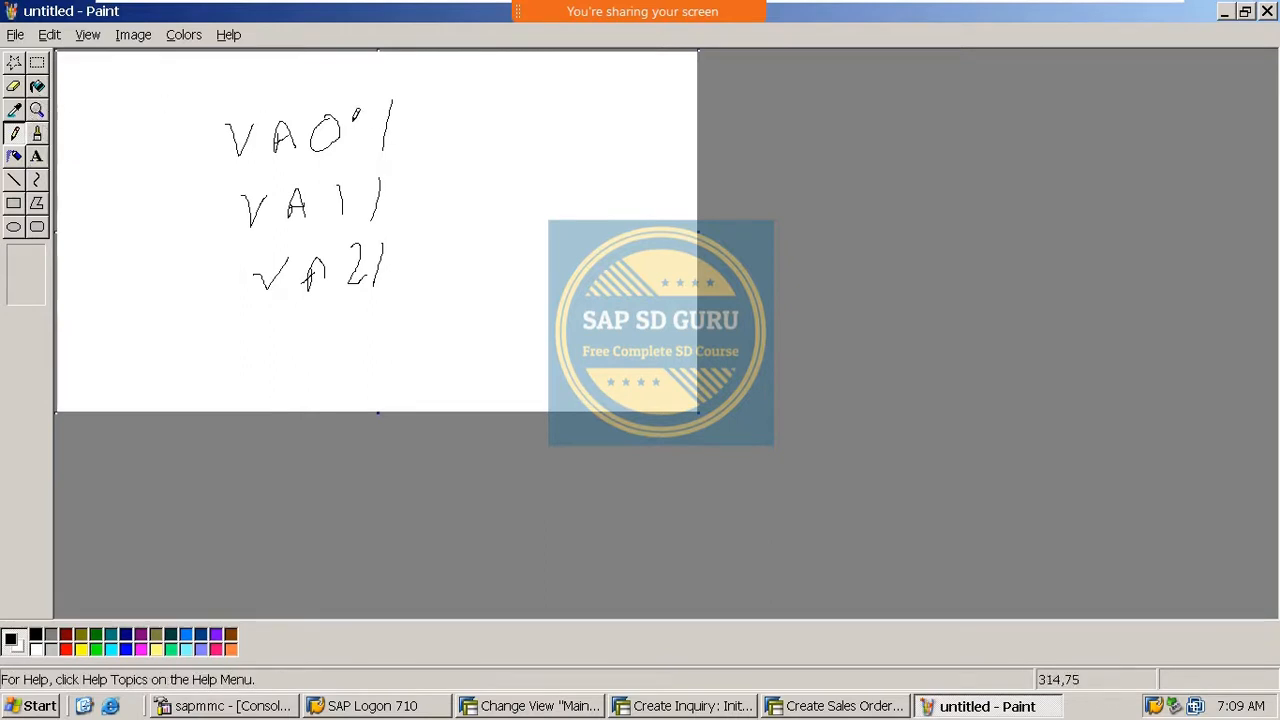
{"action": "left_click", "coordinate": [37, 86]}
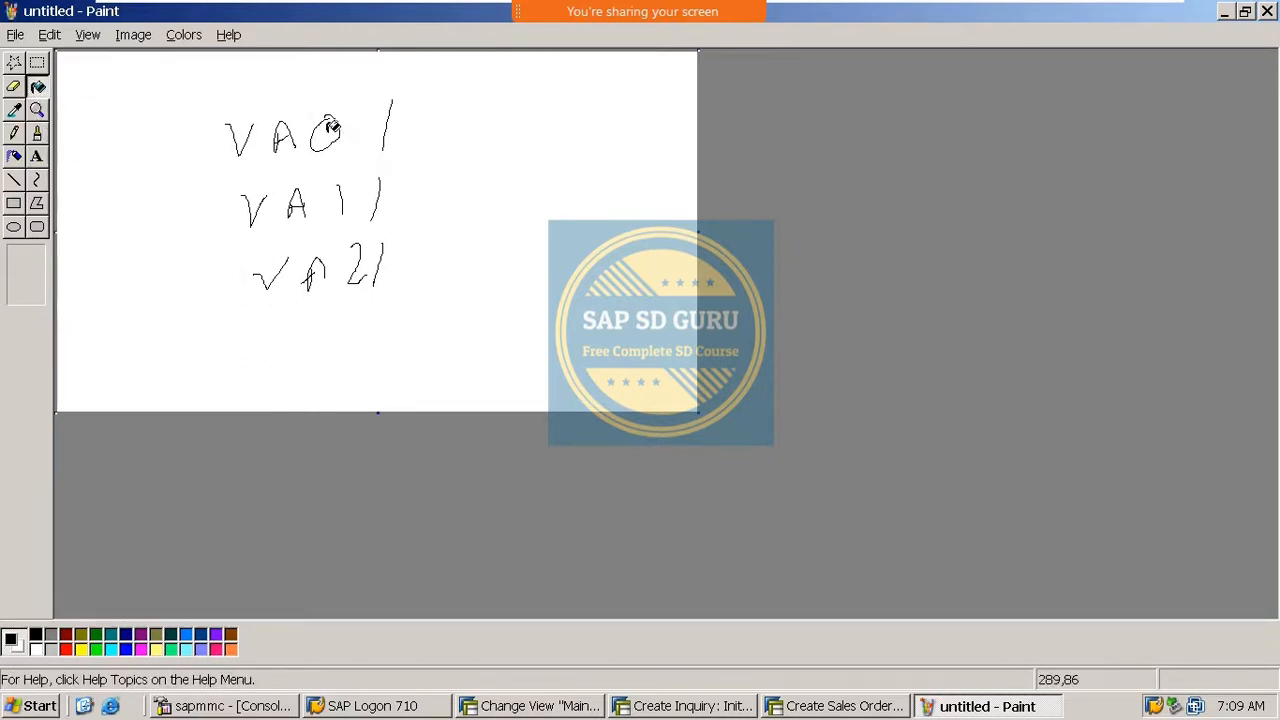
{"action": "left_click", "coordinate": [326, 126]}
{"action": "key", "text": "ctrl+z"}
Underline the digits 0, 1 and 2 of the three handwritten codes with the Pencil, outline them together, and return to the VA01 session.
{"action": "left_click", "coordinate": [14, 133]}
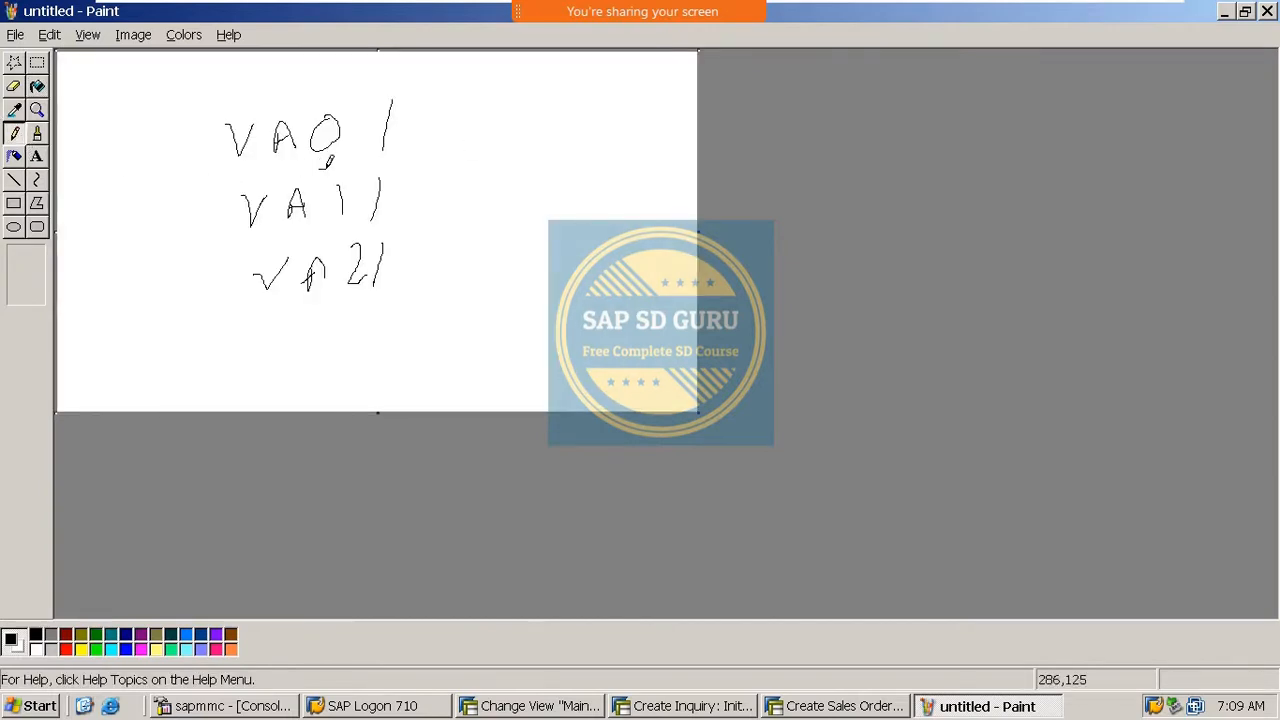
{"action": "left_click_drag", "start_coordinate": [318, 169], "coordinate": [341, 169]}
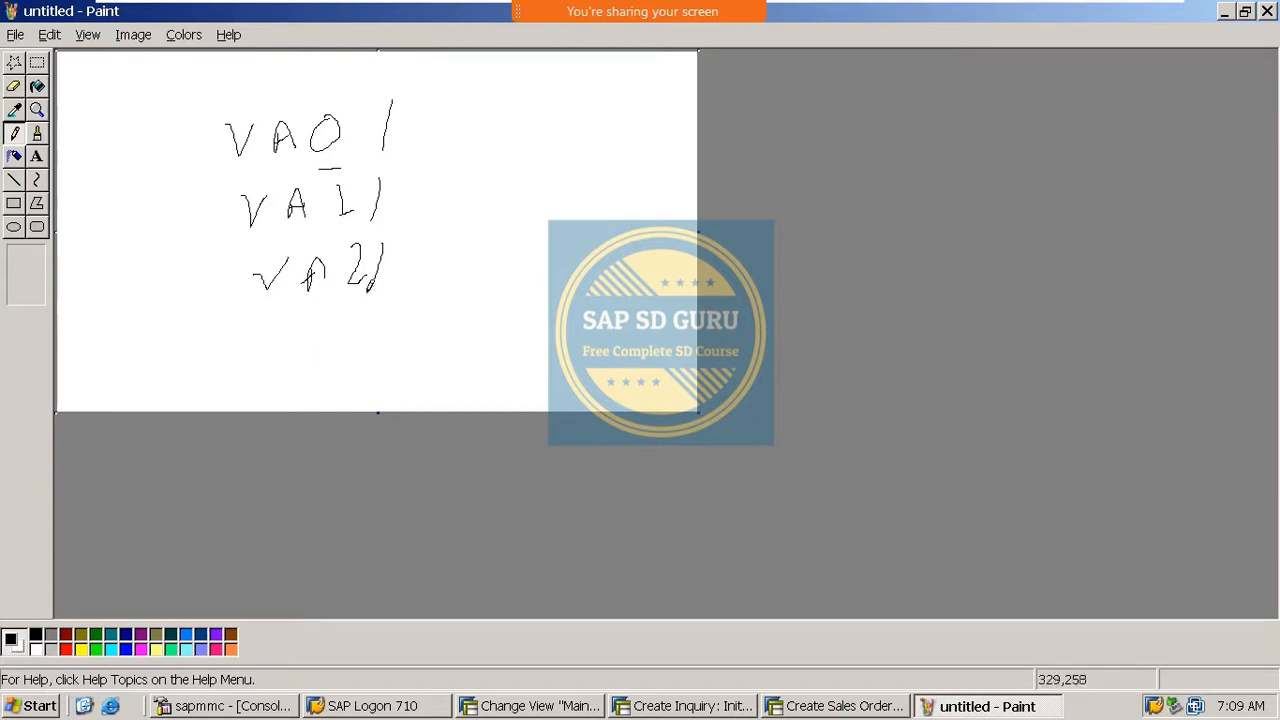
{"action": "mouse_move", "coordinate": [352, 286]}
{"action": "left_mouse_down"}
{"action": "mouse_move", "coordinate": [366, 276]}
{"action": "mouse_move", "coordinate": [350, 289]}
{"action": "left_mouse_up"}
{"action": "left_click_drag", "start_coordinate": [330, 230], "coordinate": [358, 220]}
{"action": "mouse_move", "coordinate": [316, 174]}
{"action": "left_mouse_down"}
{"action": "mouse_move", "coordinate": [358, 150]}
{"action": "mouse_move", "coordinate": [324, 168]}
{"action": "left_mouse_up"}
{"action": "key", "text": "ctrl+z"}
{"action": "left_click_drag", "start_coordinate": [361, 291], "coordinate": [342, 290]}
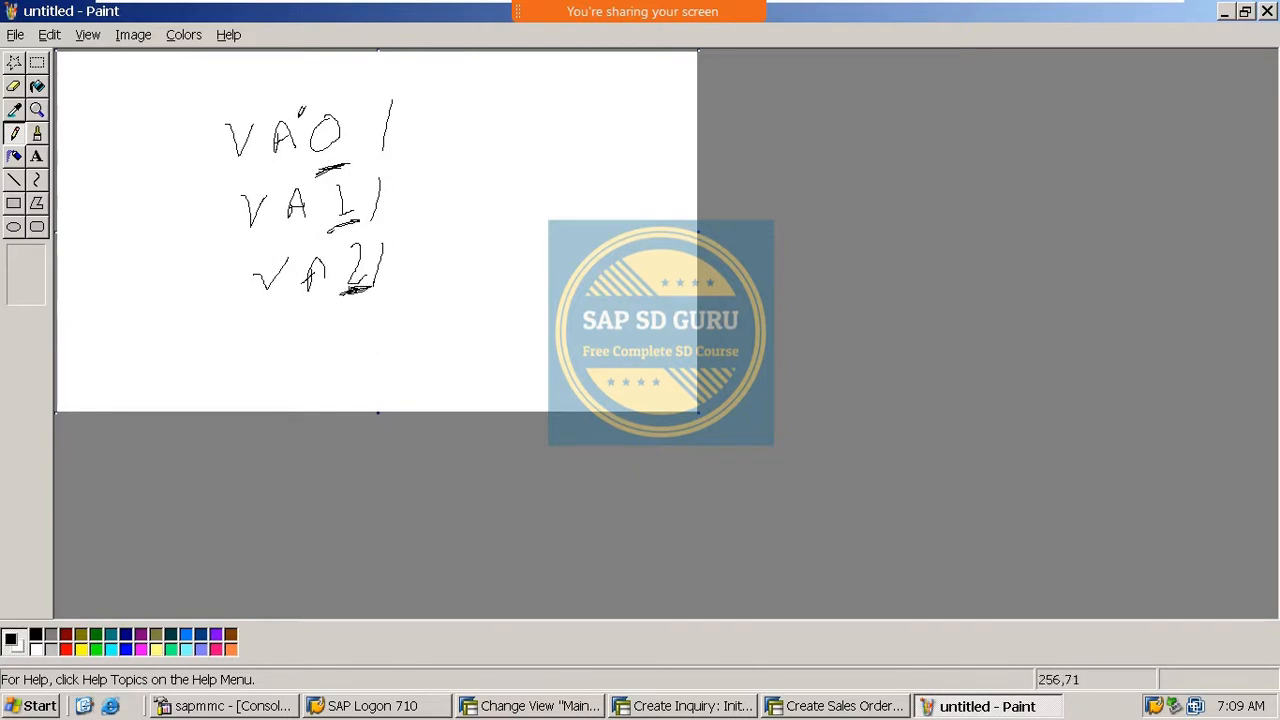
{"action": "mouse_move", "coordinate": [312, 121]}
{"action": "left_mouse_down"}
{"action": "mouse_move", "coordinate": [312, 206]}
{"action": "mouse_move", "coordinate": [336, 300]}
{"action": "mouse_move", "coordinate": [390, 287]}
{"action": "mouse_move", "coordinate": [386, 196]}
{"action": "mouse_move", "coordinate": [338, 95]}
{"action": "mouse_move", "coordinate": [303, 120]}
{"action": "mouse_move", "coordinate": [350, 306]}
{"action": "left_mouse_up"}
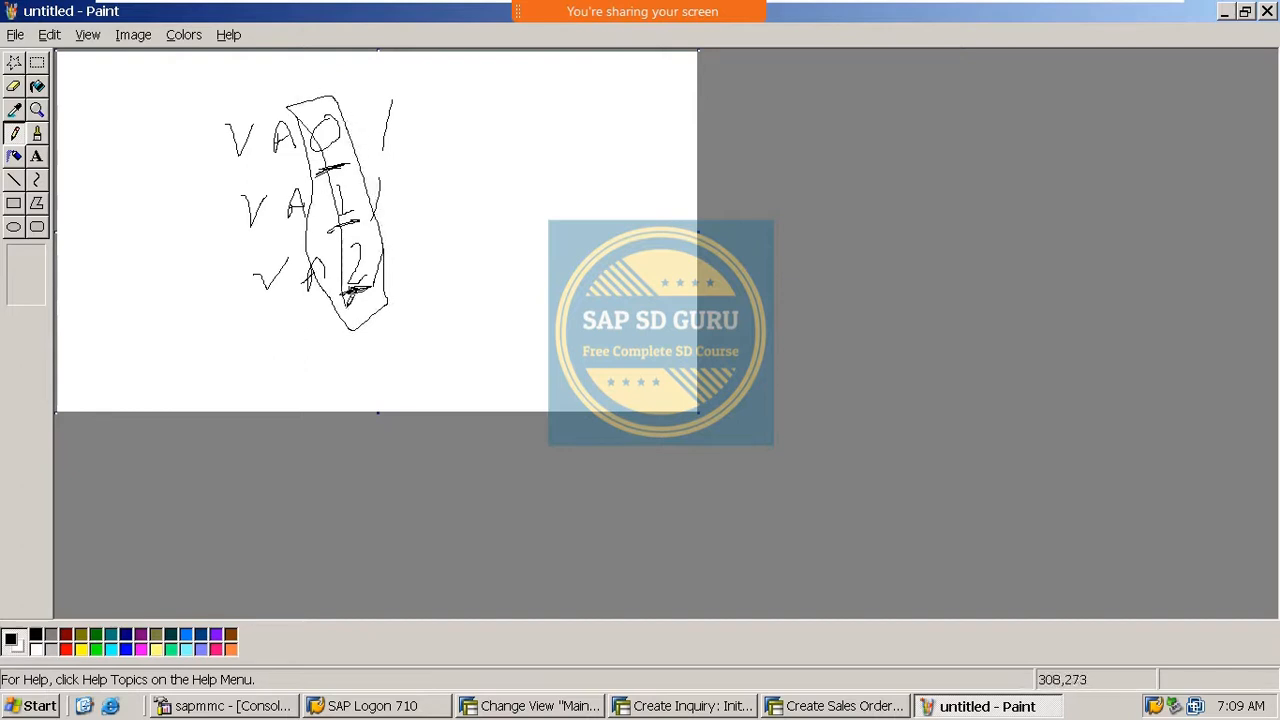
{"action": "key", "text": "alt+Tab"}
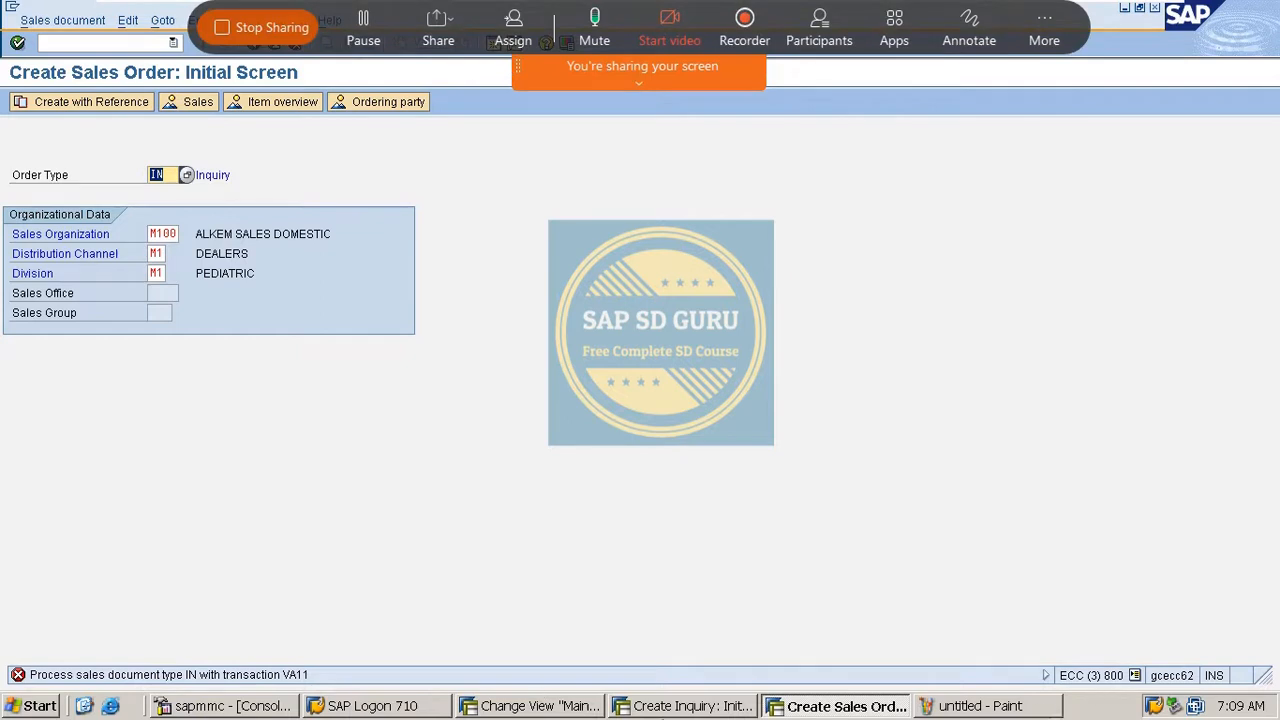
Close Paint without saving the drawing and return to the details of sales document type IN.
{"action": "left_click", "coordinate": [975, 706]}
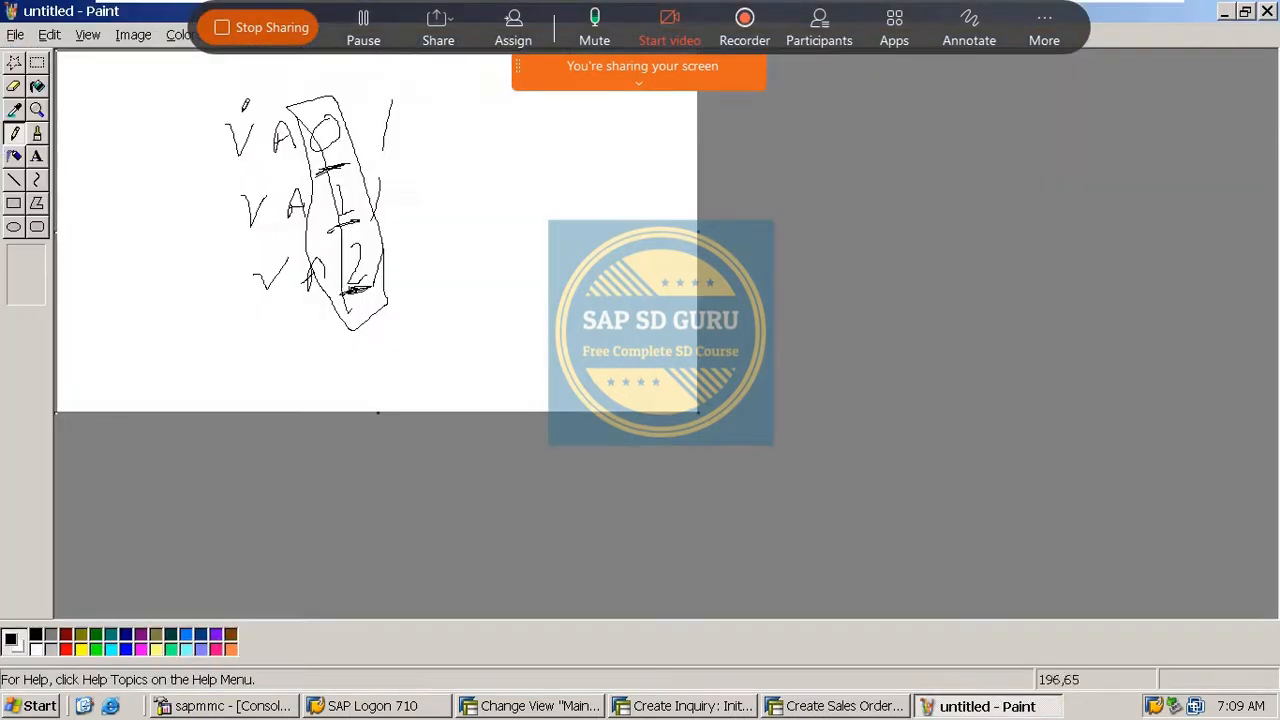
{"action": "left_click", "coordinate": [1267, 11]}
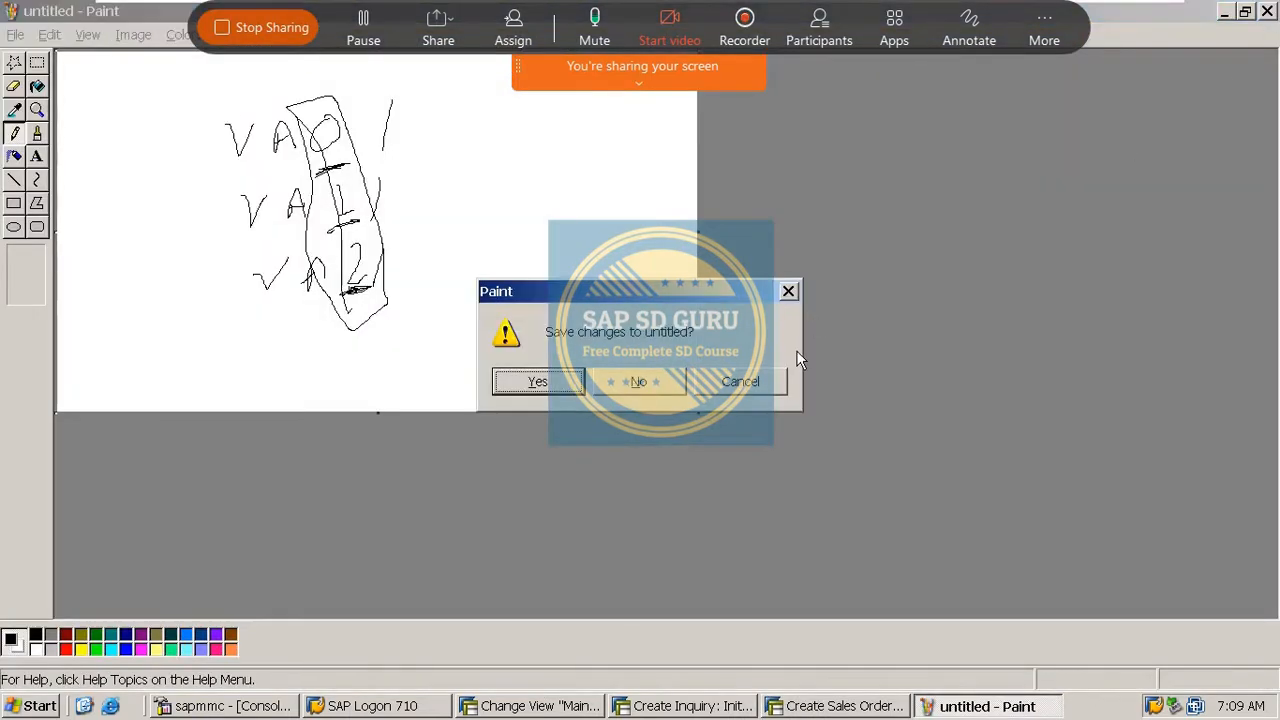
{"action": "left_click", "coordinate": [638, 376]}
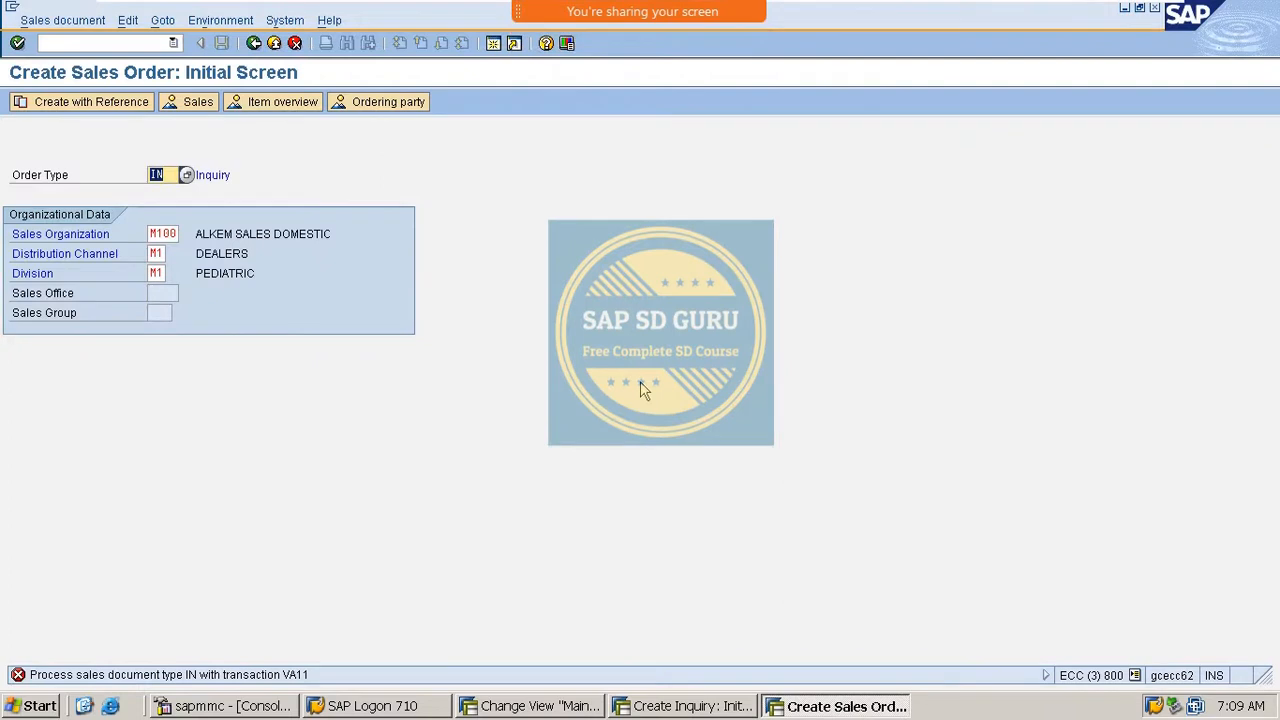
{"action": "left_click", "coordinate": [576, 707]}
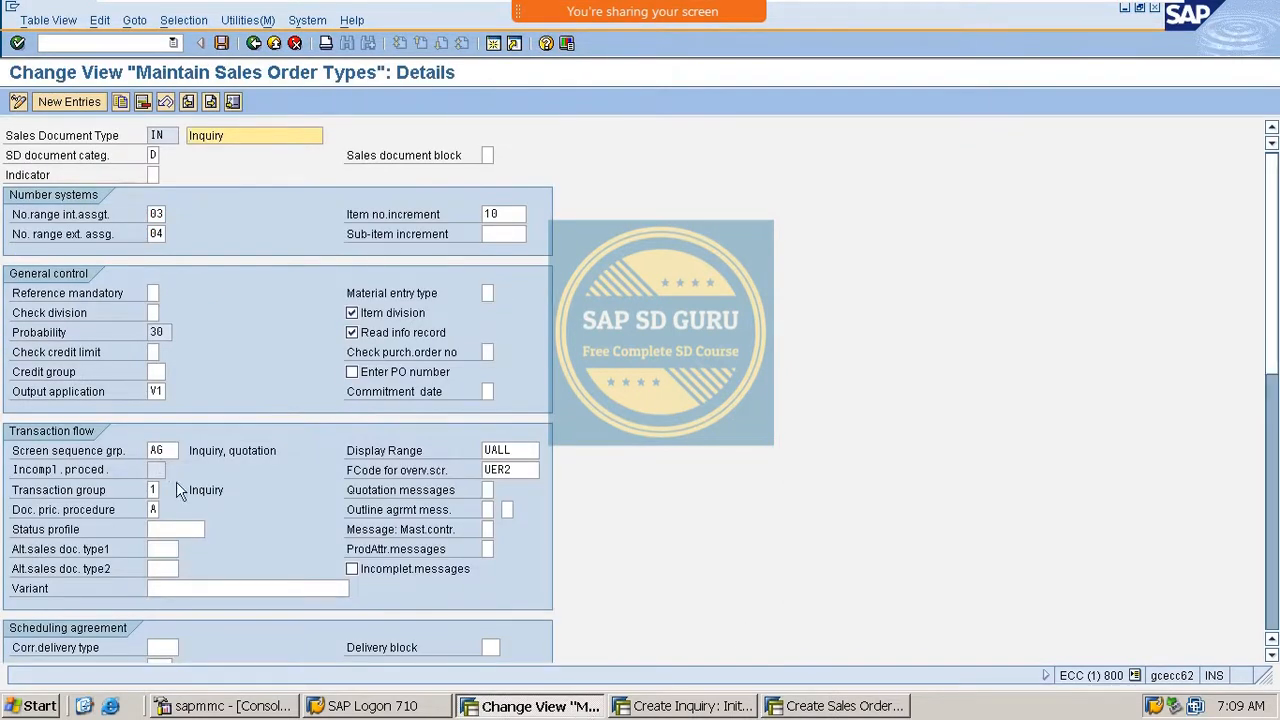
{"action": "scroll", "coordinate": [178, 489], "scroll_direction": "down", "scroll_amount": 2}
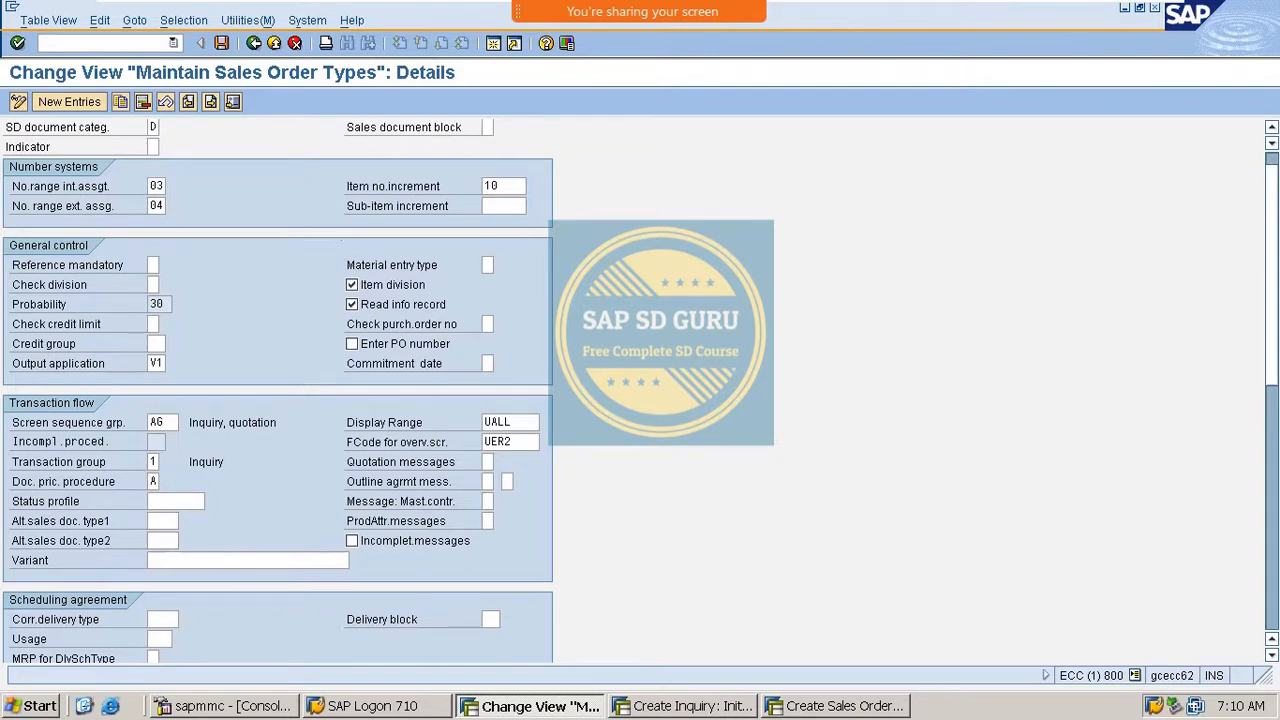
Open the pricing procedure determination with transaction OVKK in a new session.
{"action": "left_click", "coordinate": [93, 42]}
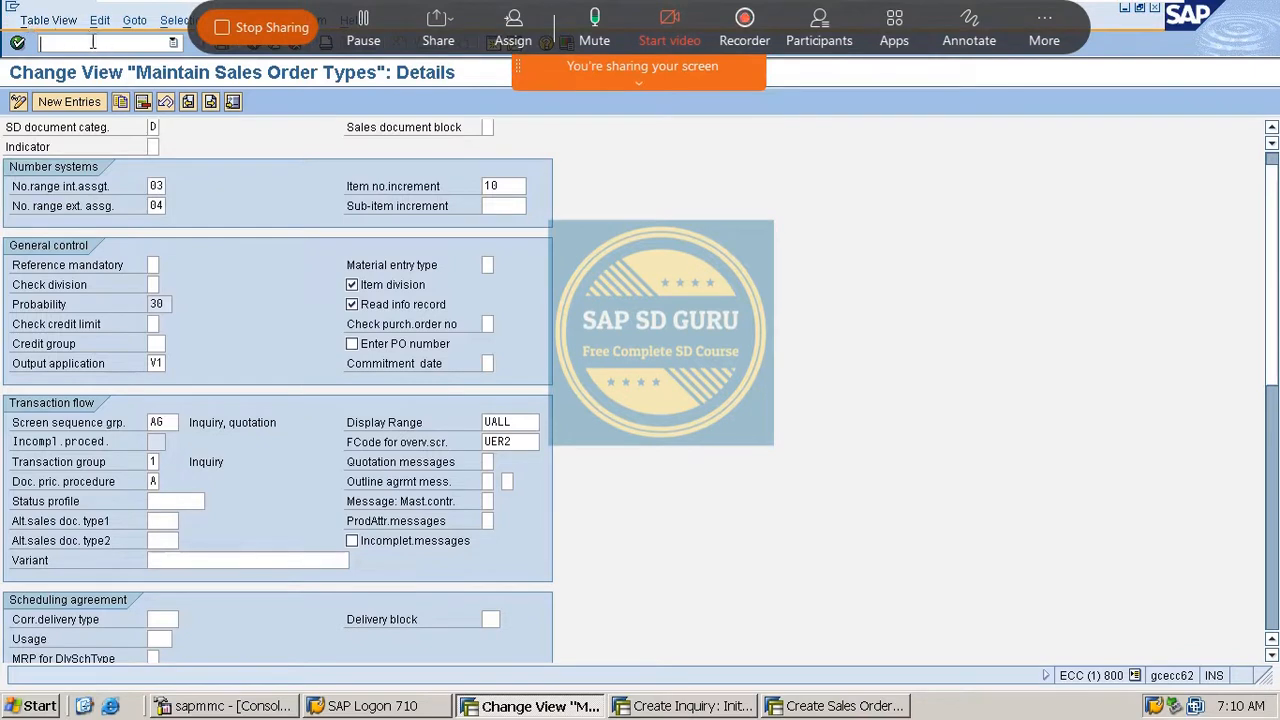
{"action": "type", "text": "/oov"}
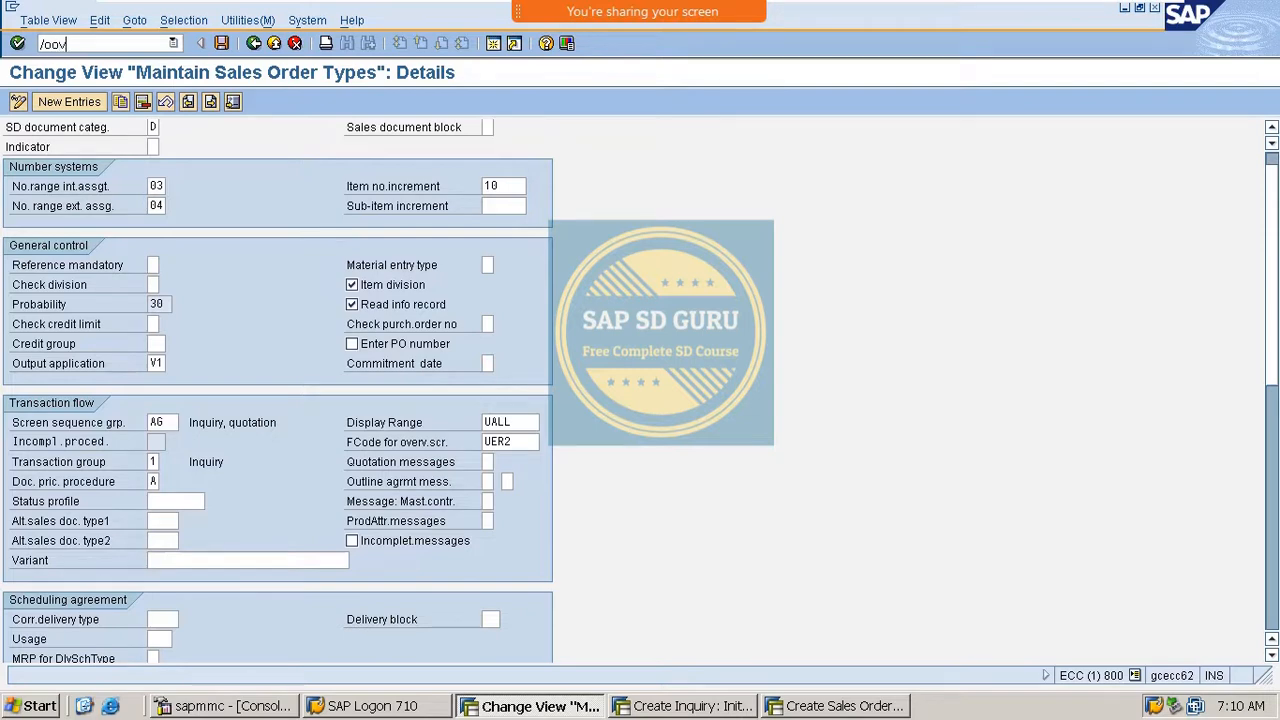
{"action": "type", "text": "kk"}
{"action": "key", "text": "Return"}
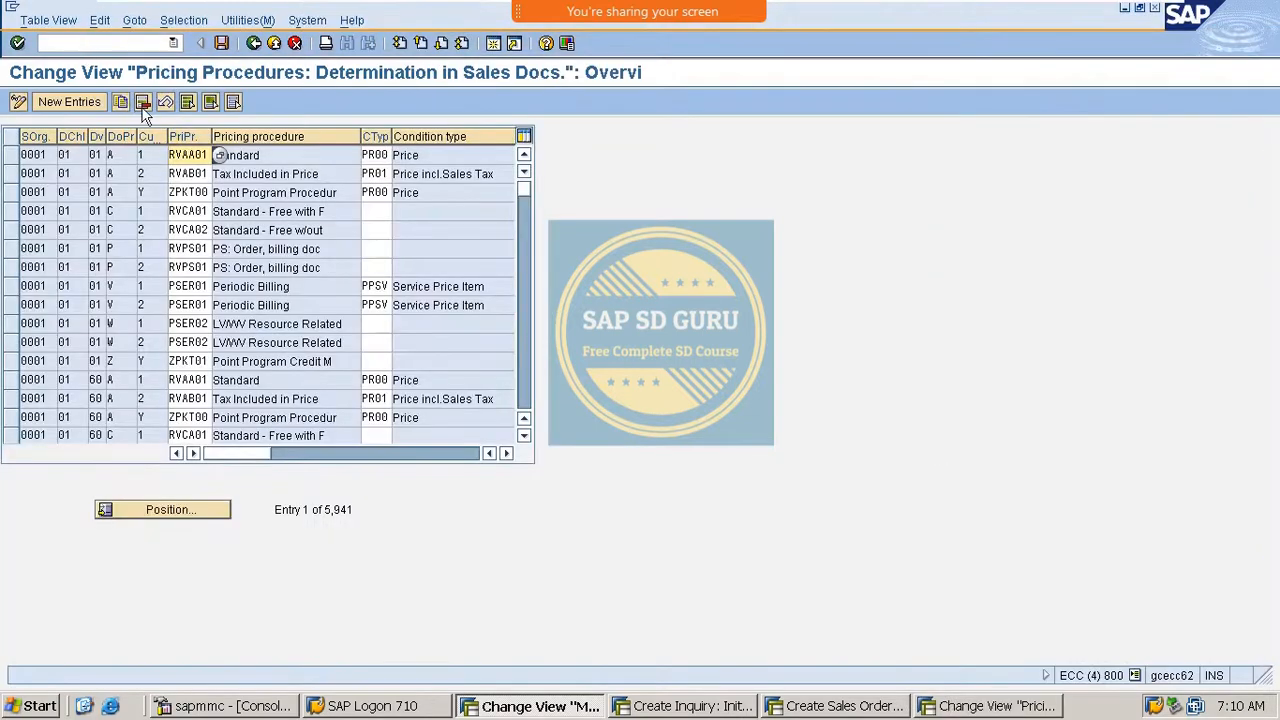
Start positioning the pricing procedure table on sales organization M101, distribution channel M1 and division M1.
{"action": "left_click", "coordinate": [190, 510]}
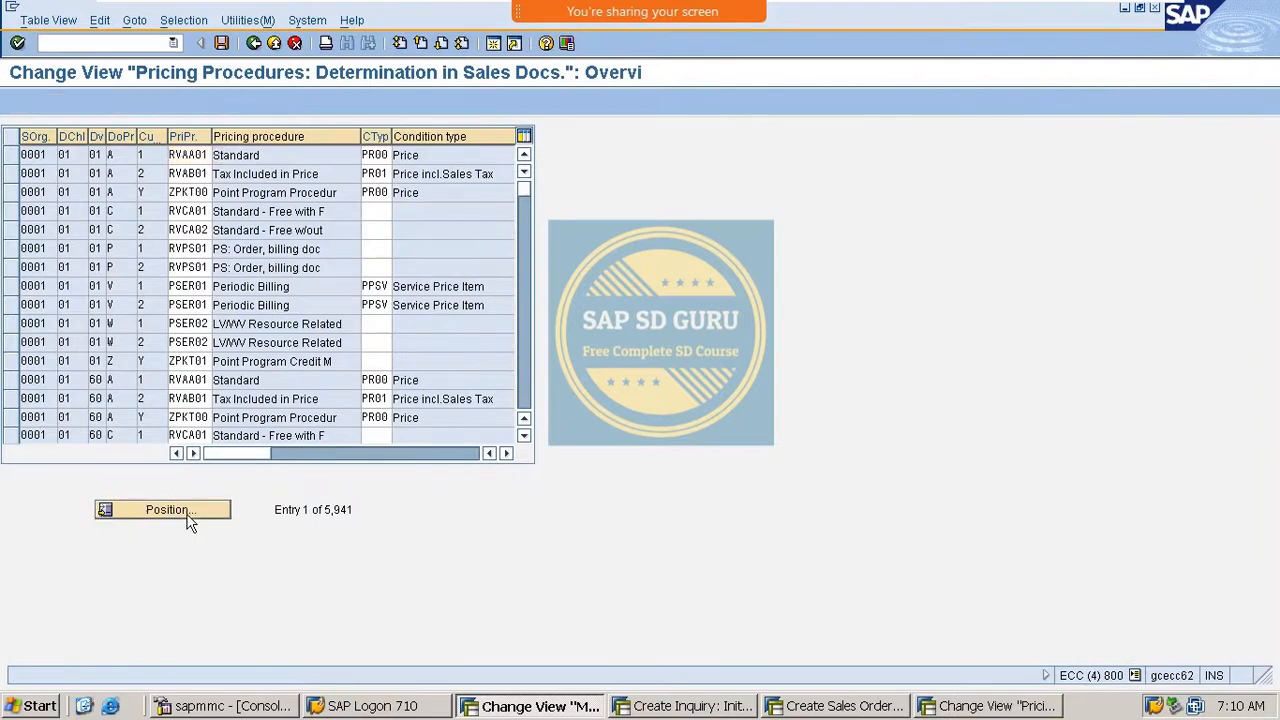
{"action": "left_click_drag", "start_coordinate": [194, 219], "coordinate": [773, 139]}
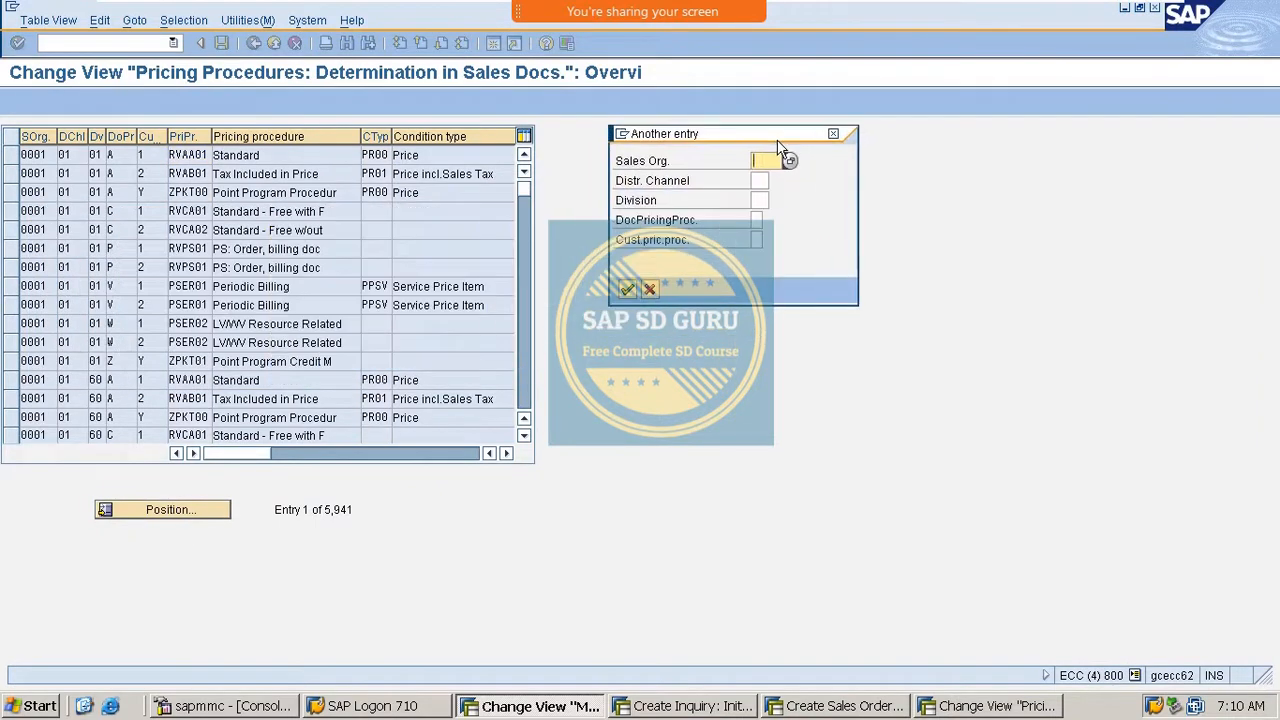
{"action": "type", "text": "m101"}
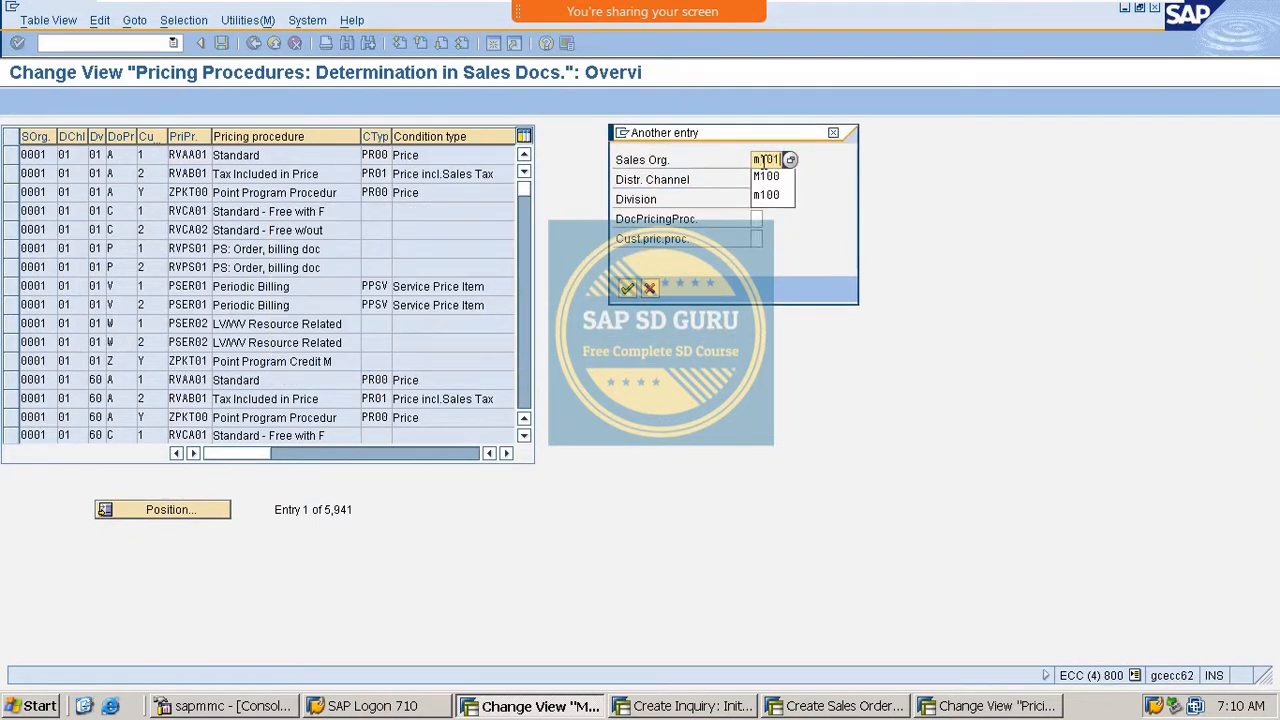
{"action": "key", "text": "Tab"}
{"action": "type", "text": "m"}
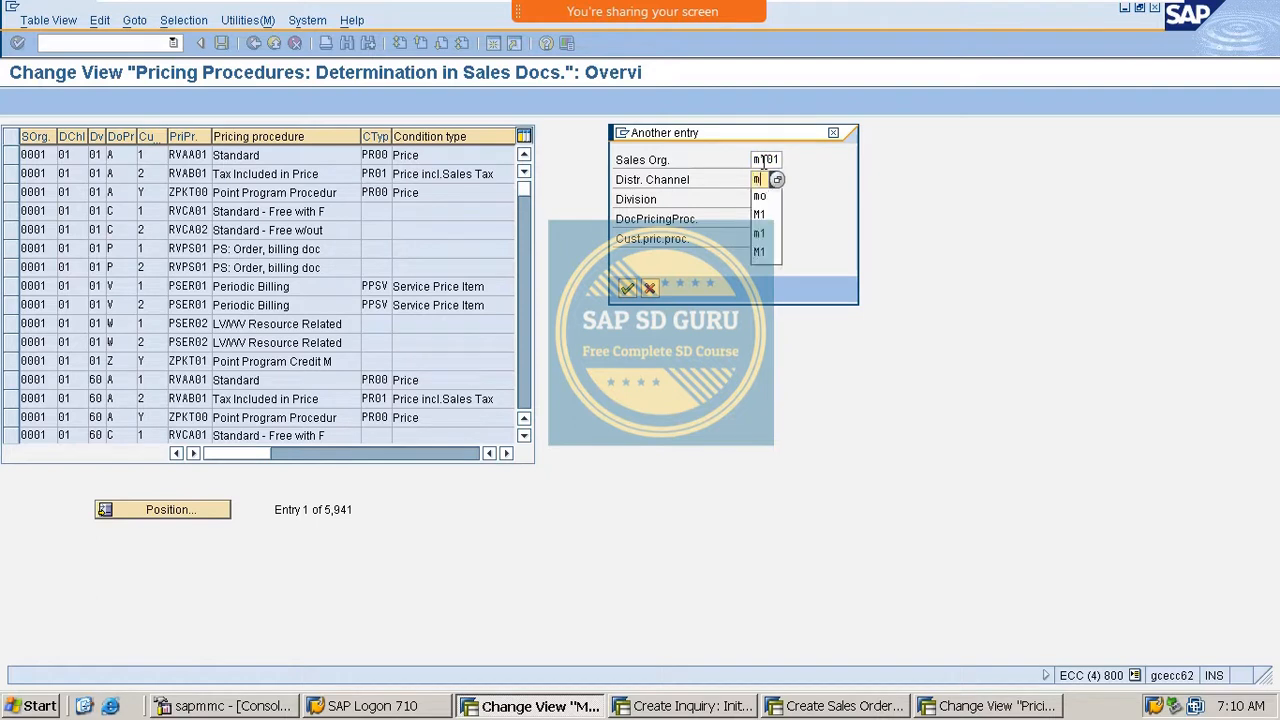
{"action": "type", "text": "1"}
{"action": "key", "text": "Tab"}
{"action": "type", "text": "m1"}
{"action": "key", "text": "Tab"}
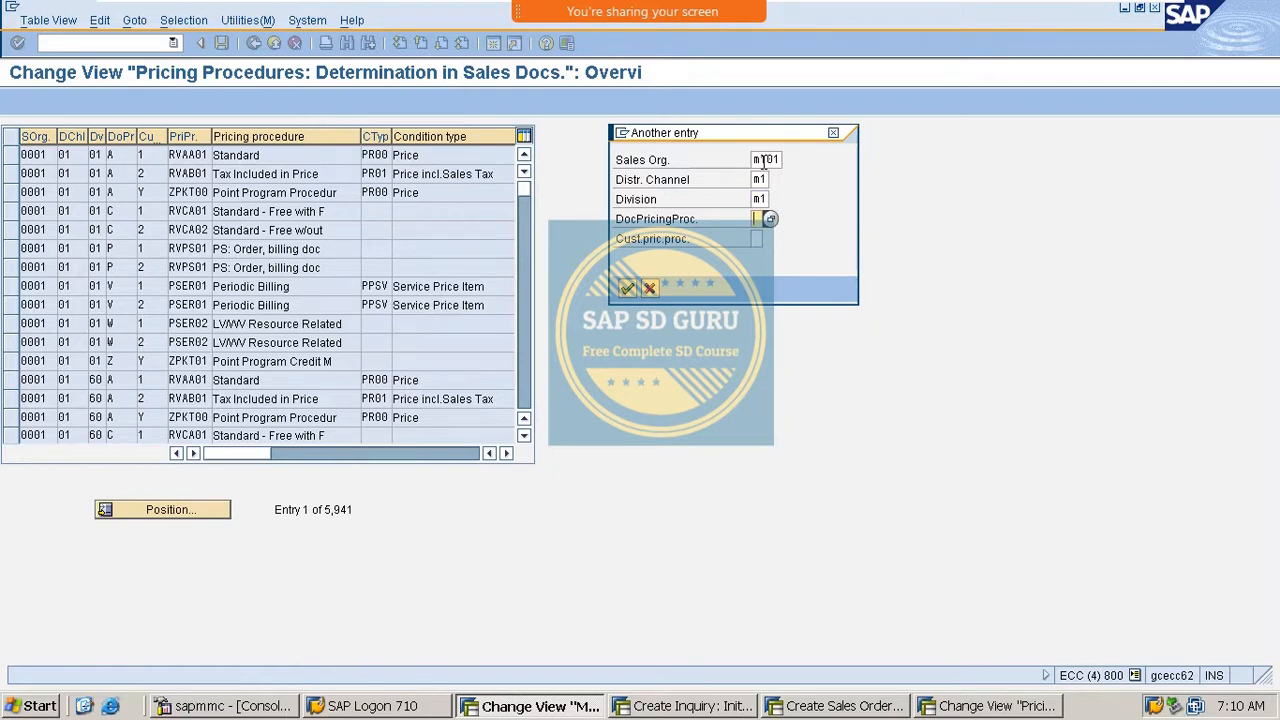
Enter document pricing procedure A and customer pricing procedure 1, highlight both field names, and close the positioning dialog without running it.
{"action": "type", "text": "a"}
{"action": "left_click", "coordinate": [757, 236]}
{"action": "left_click", "coordinate": [758, 238]}
{"action": "type", "text": "1"}
{"action": "left_click_drag", "start_coordinate": [616, 239], "coordinate": [806, 231]}
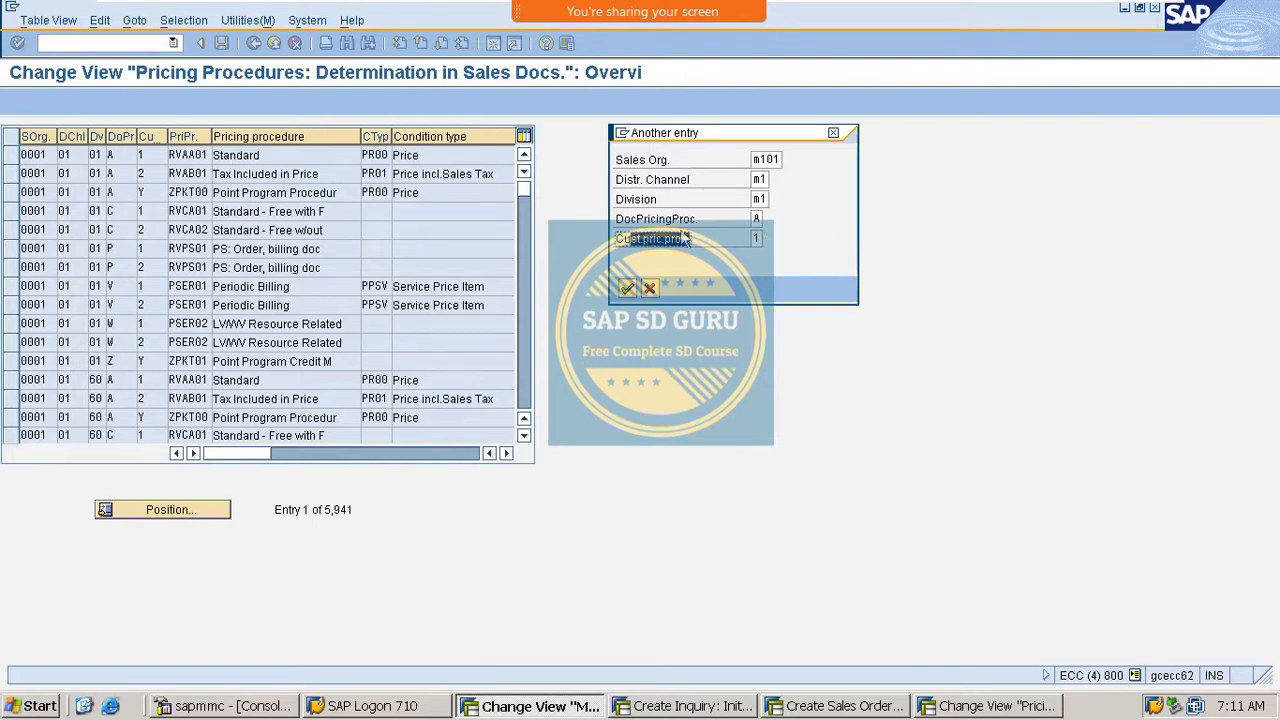
{"action": "left_click_drag", "start_coordinate": [616, 219], "coordinate": [733, 207]}
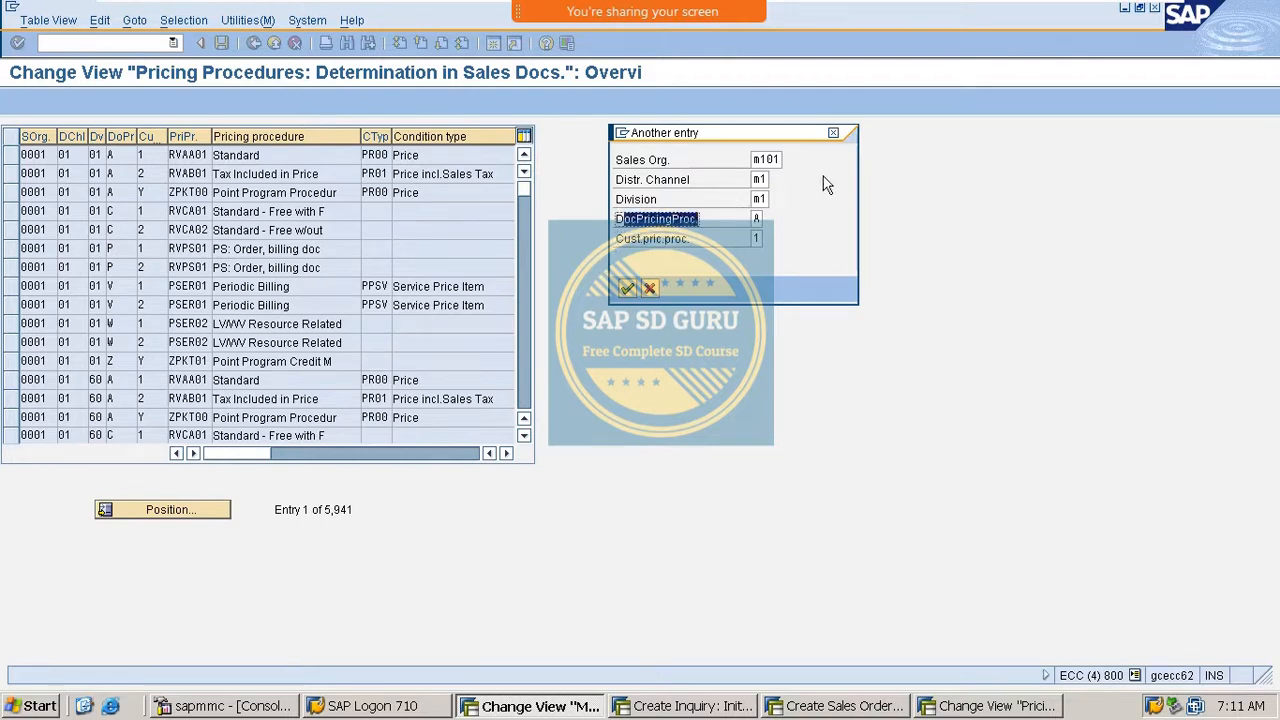
{"action": "left_click", "coordinate": [833, 133]}
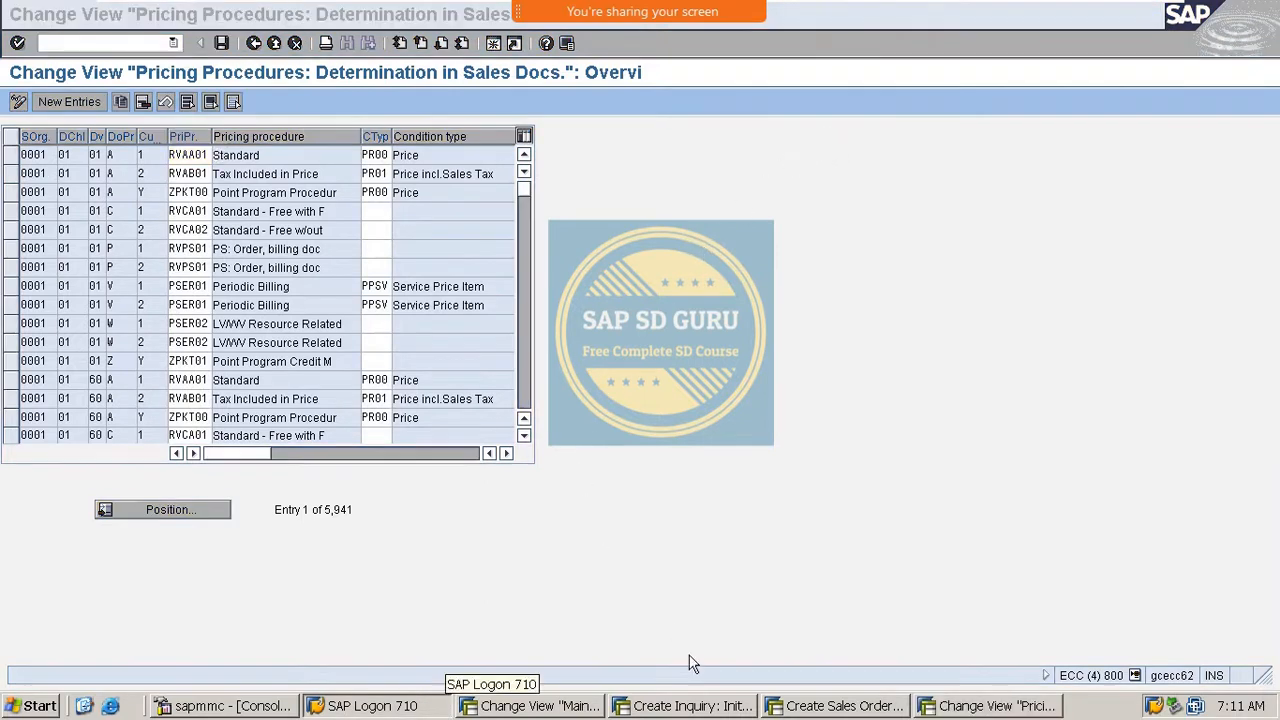
Return to the document type IN details and point out its document pricing procedure in the transaction flow settings.
{"action": "left_click", "coordinate": [985, 705]}
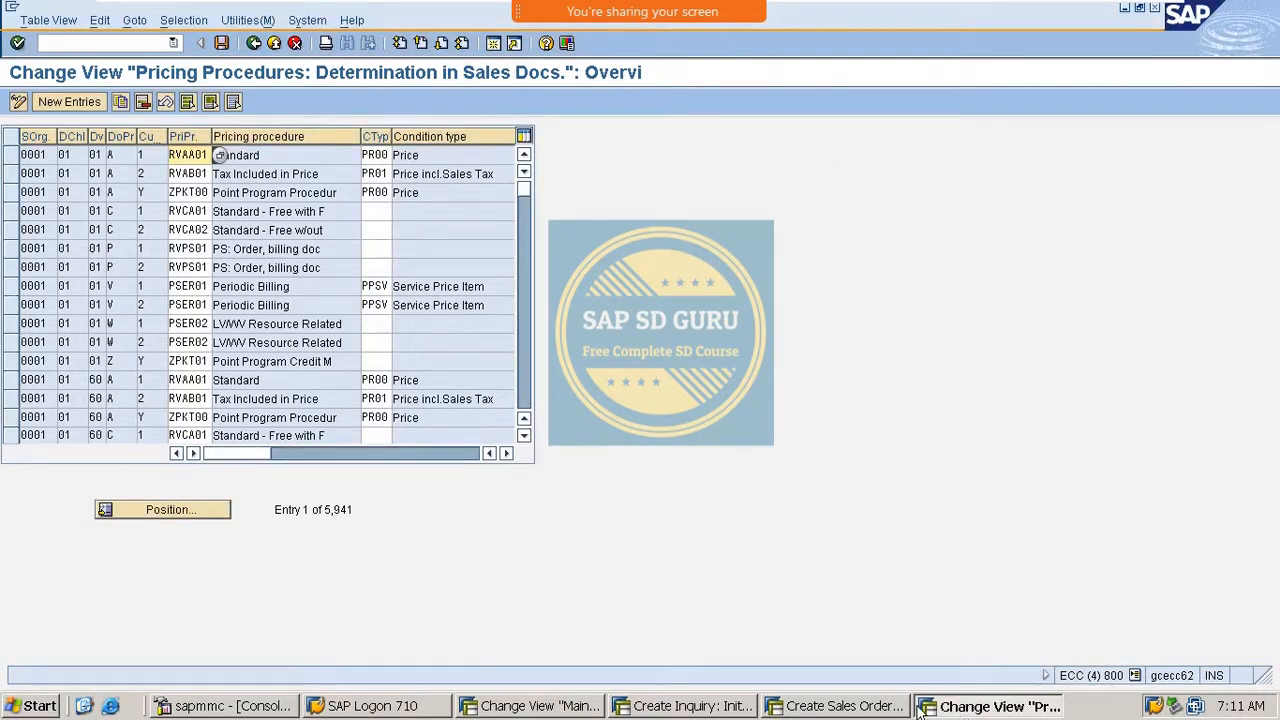
{"action": "left_click", "coordinate": [530, 706]}
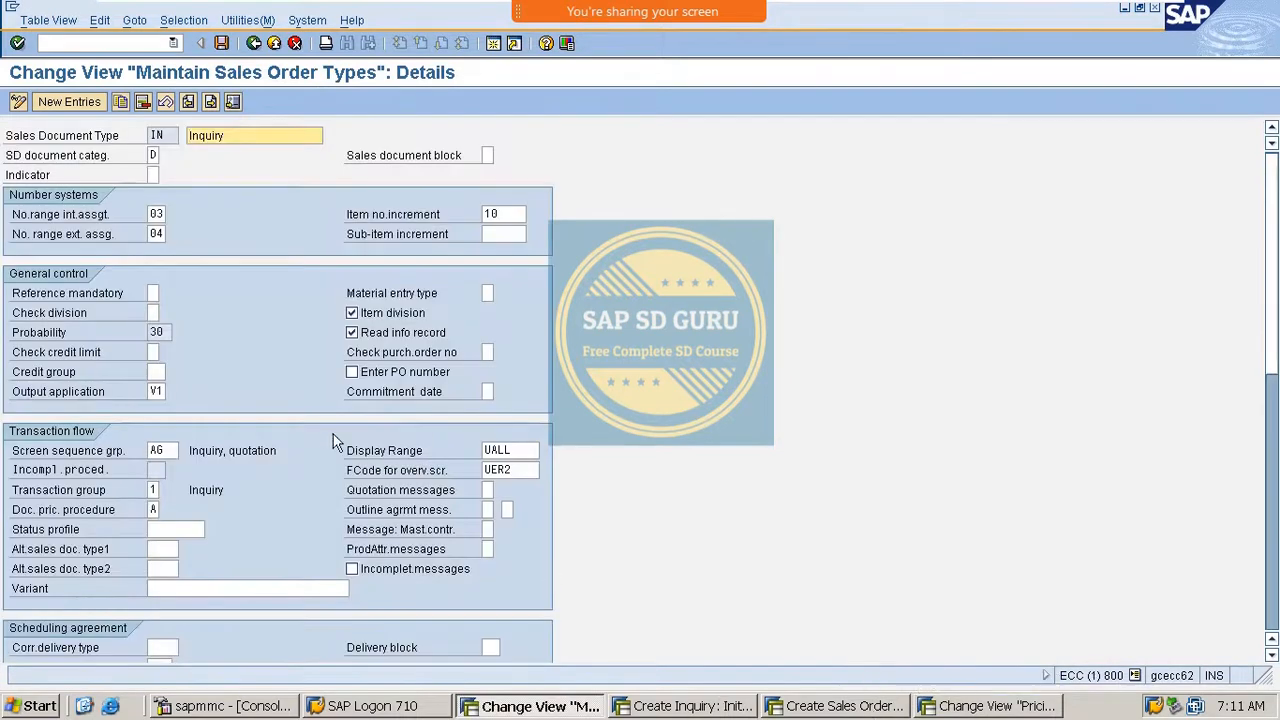
{"action": "scroll", "coordinate": [315, 405], "scroll_direction": "down", "scroll_amount": 2}
{"action": "scroll", "coordinate": [312, 415], "scroll_direction": "down", "scroll_amount": 3}
{"action": "scroll", "coordinate": [311, 418], "scroll_direction": "up", "scroll_amount": 2}
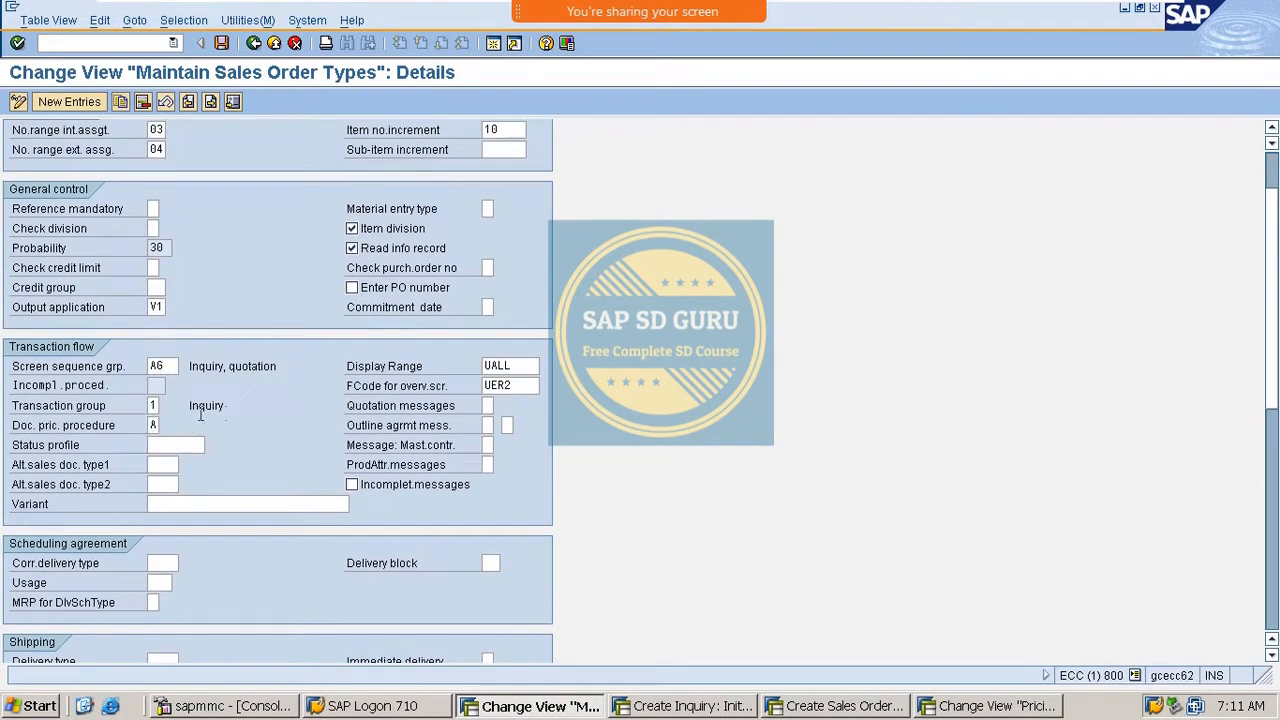
{"action": "left_click", "coordinate": [153, 425]}
{"action": "double_click", "coordinate": [153, 425]}
Open VA01 in a new session and start a sales order with order type OR.
{"action": "left_click", "coordinate": [112, 56]}
{"action": "type", "text": "/ova01"}
{"action": "key", "text": "Return"}
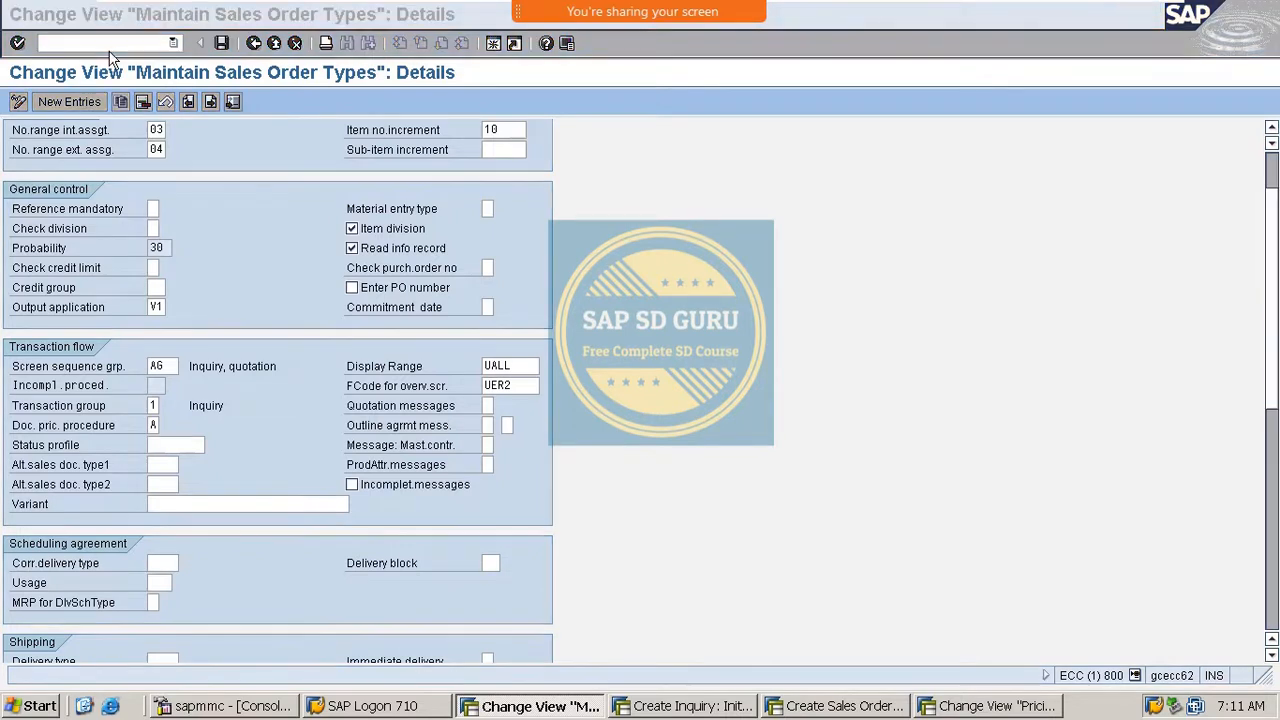
{"action": "key", "text": "Return"}
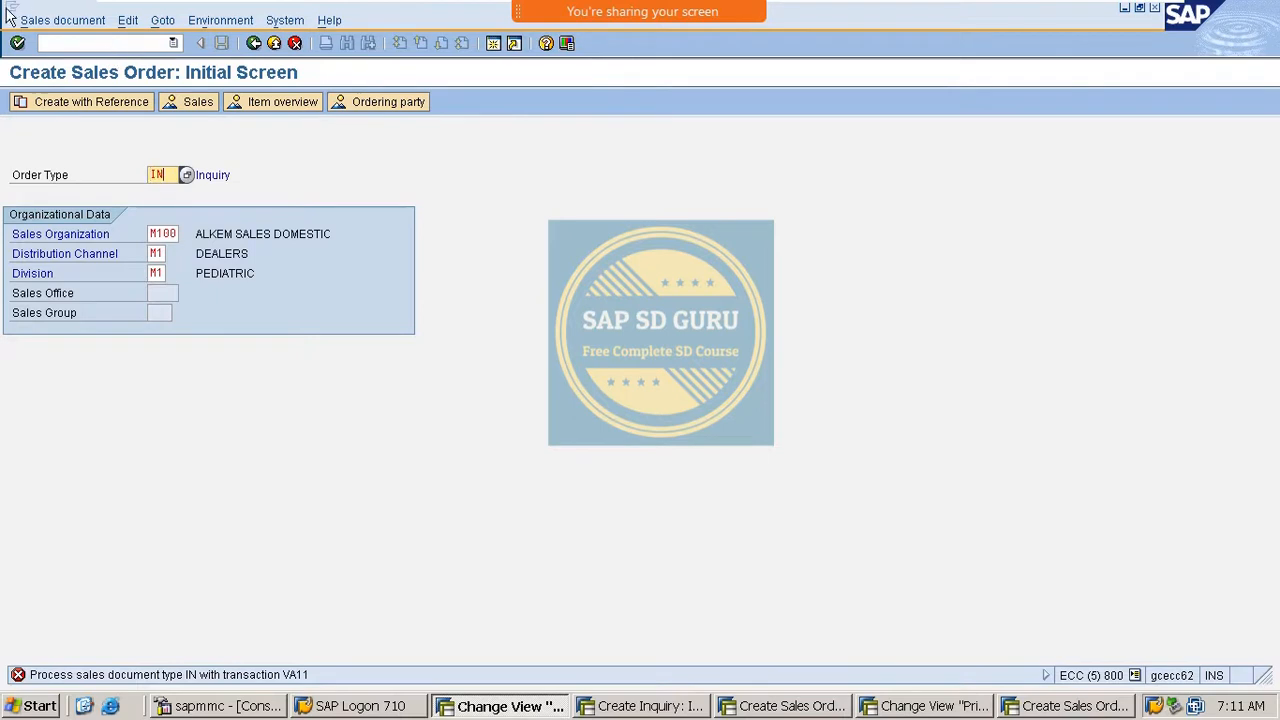
{"action": "key", "text": "BackSpace"}
{"action": "key", "text": "BackSpace"}
{"action": "type", "text": "or"}
{"action": "key", "text": "Return"}
Enter the previously used customer number as sold-to party and accept the proposed bill-to party.
{"action": "type", "text": "7"}
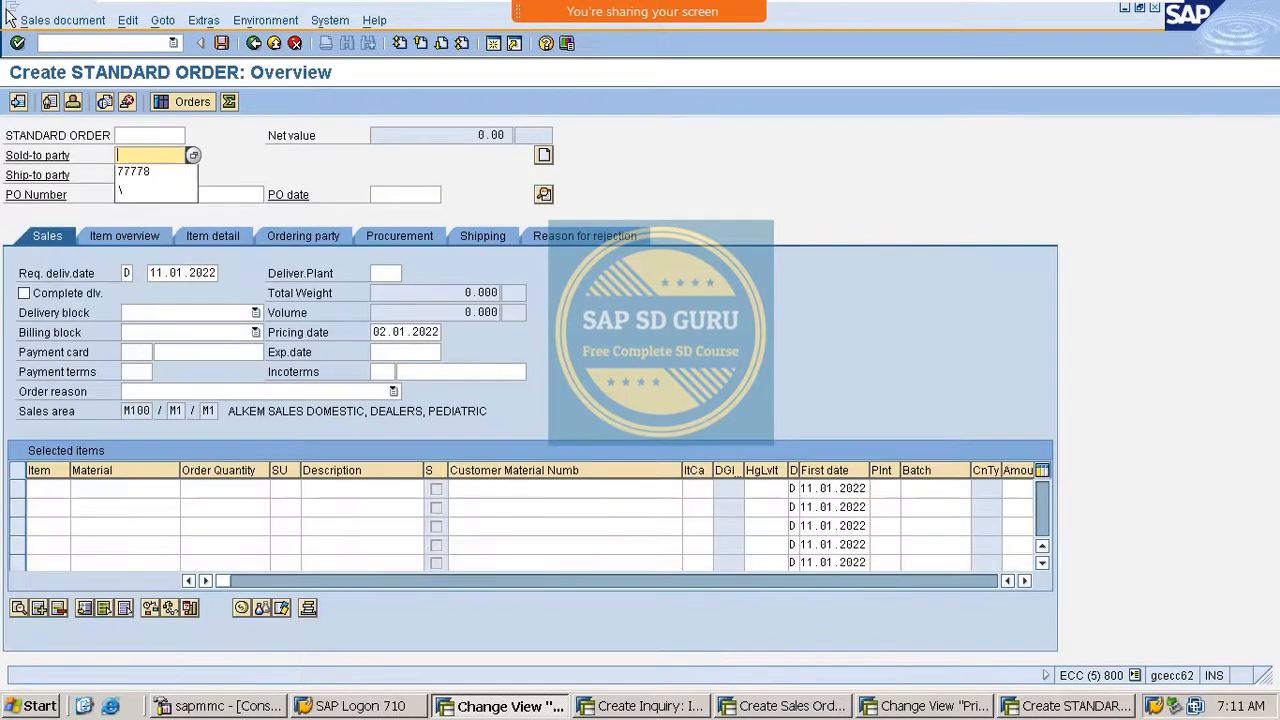
{"action": "key", "text": "Down"}
{"action": "key", "text": "Return"}
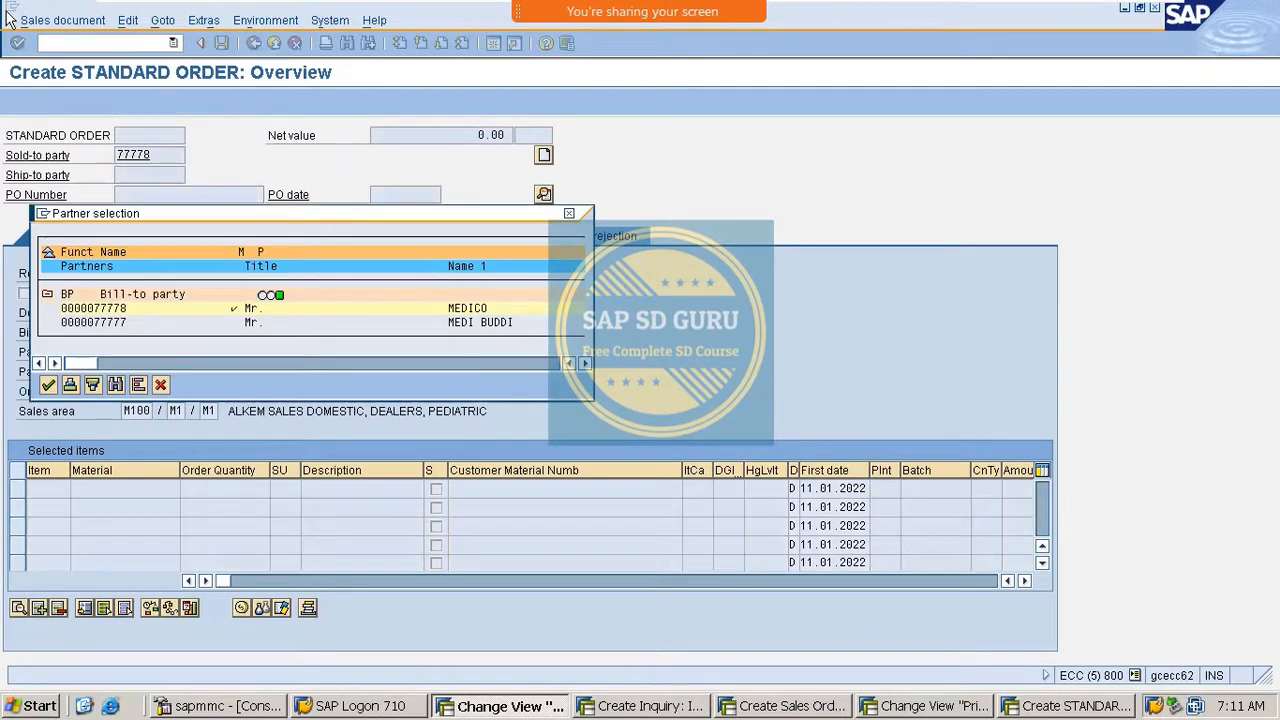
{"action": "key", "text": "Return"}
{"action": "key", "text": "Return"}
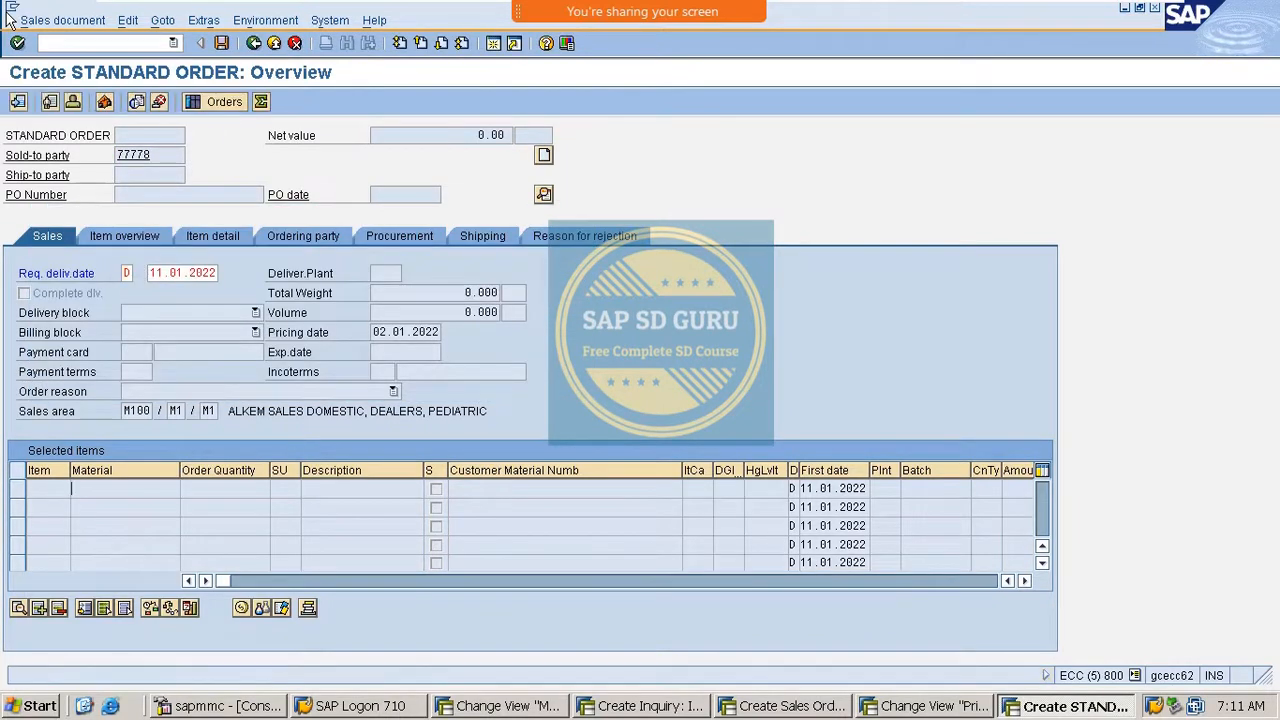
{"action": "key", "text": "BackSpace"}
{"action": "key", "text": "Down"}
{"action": "key", "text": "Return"}
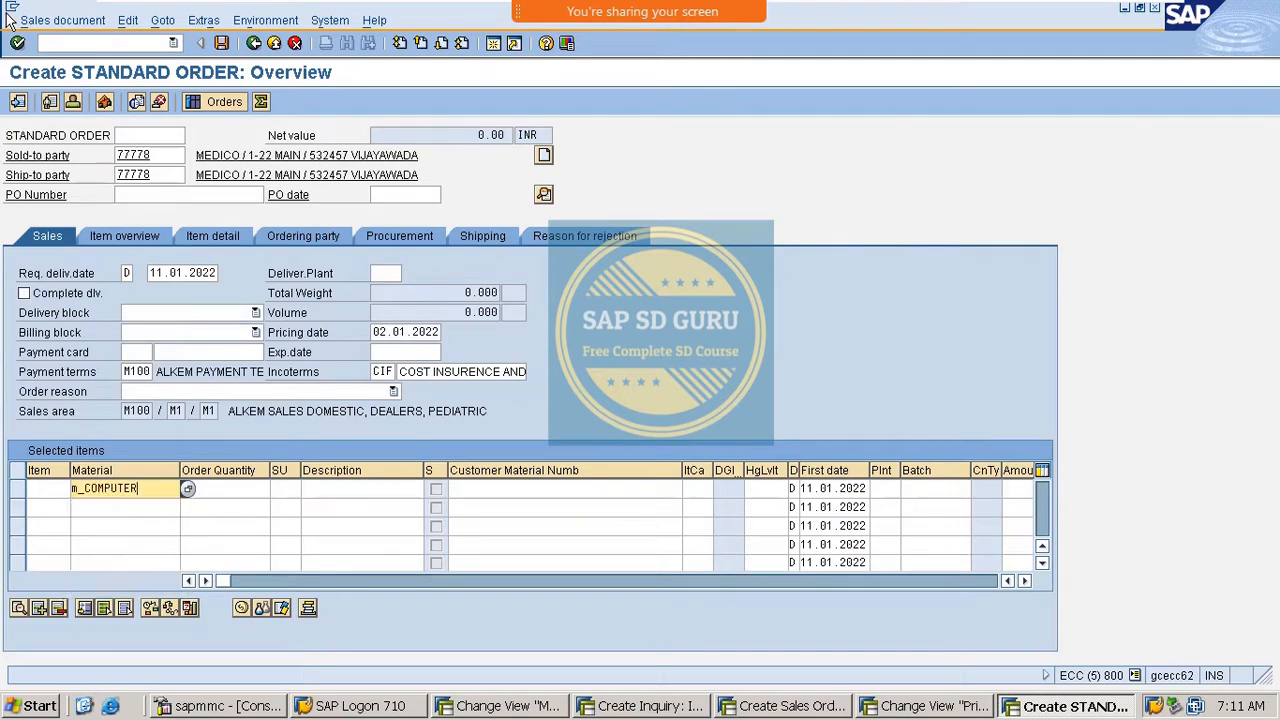
{"action": "key", "text": "BackSpace"}
{"action": "key", "text": "BackSpace"}
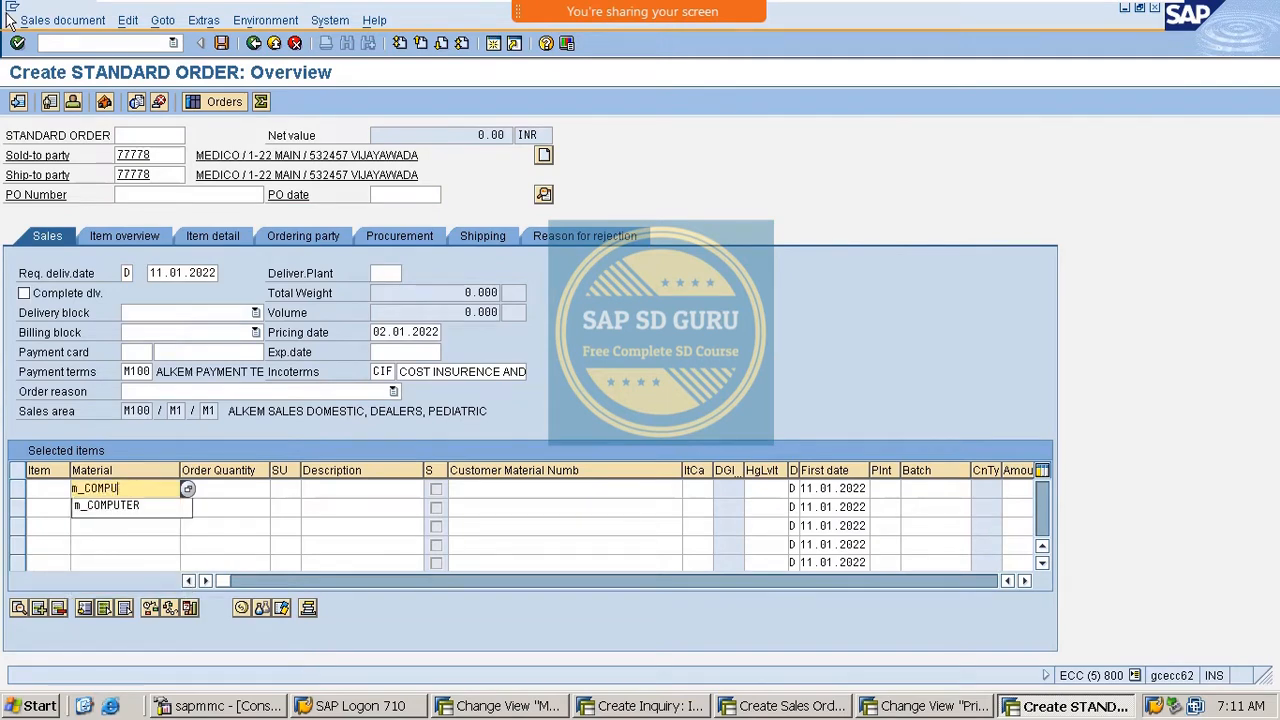
{"action": "key", "text": "BackSpace"}
{"action": "key", "text": "BackSpace"}
{"action": "key", "text": "BackSpace"}
{"action": "key", "text": "BackSpace"}
{"action": "key", "text": "BackSpace"}
{"action": "key", "text": "BackSpace"}
{"action": "key", "text": "BackSpace"}
Add material DOLO-650 with quantity 1, continuing past the open quotations notice and the availability control.
{"action": "key", "text": "Down"}
{"action": "key", "text": "Down"}
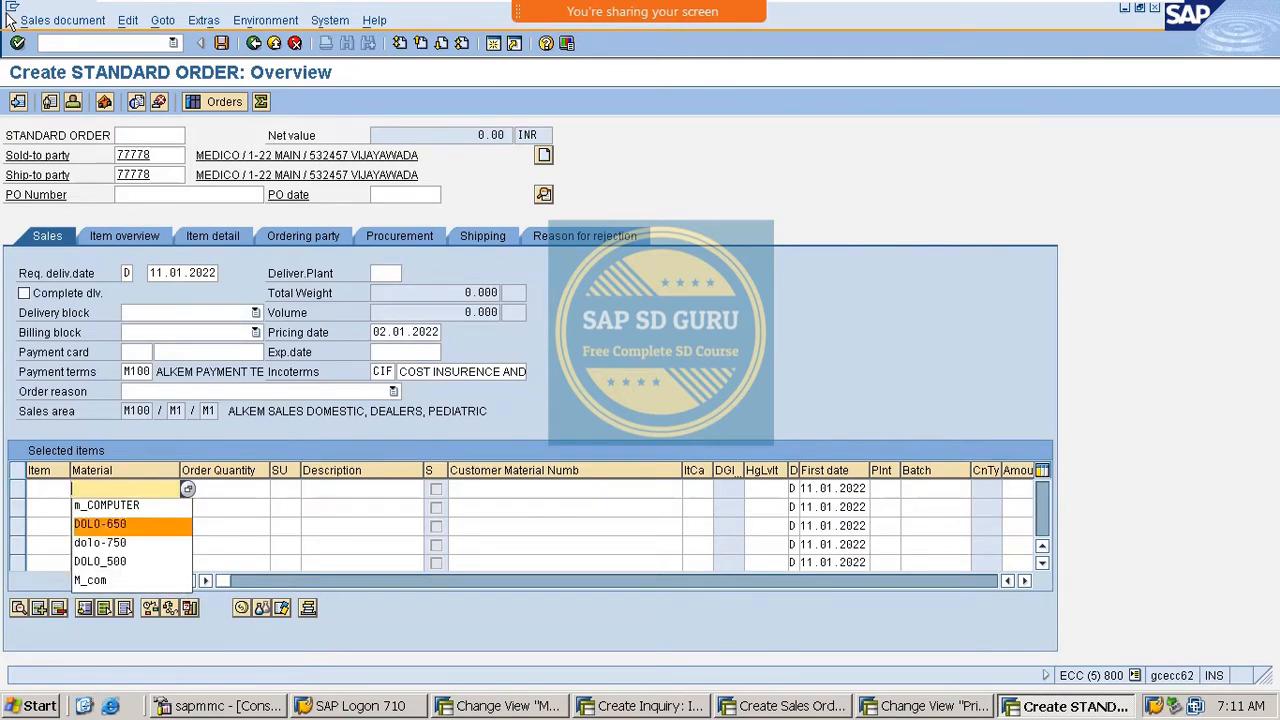
{"action": "key", "text": "Return"}
{"action": "key", "text": "Tab"}
{"action": "type", "text": "1"}
{"action": "key", "text": "Return"}
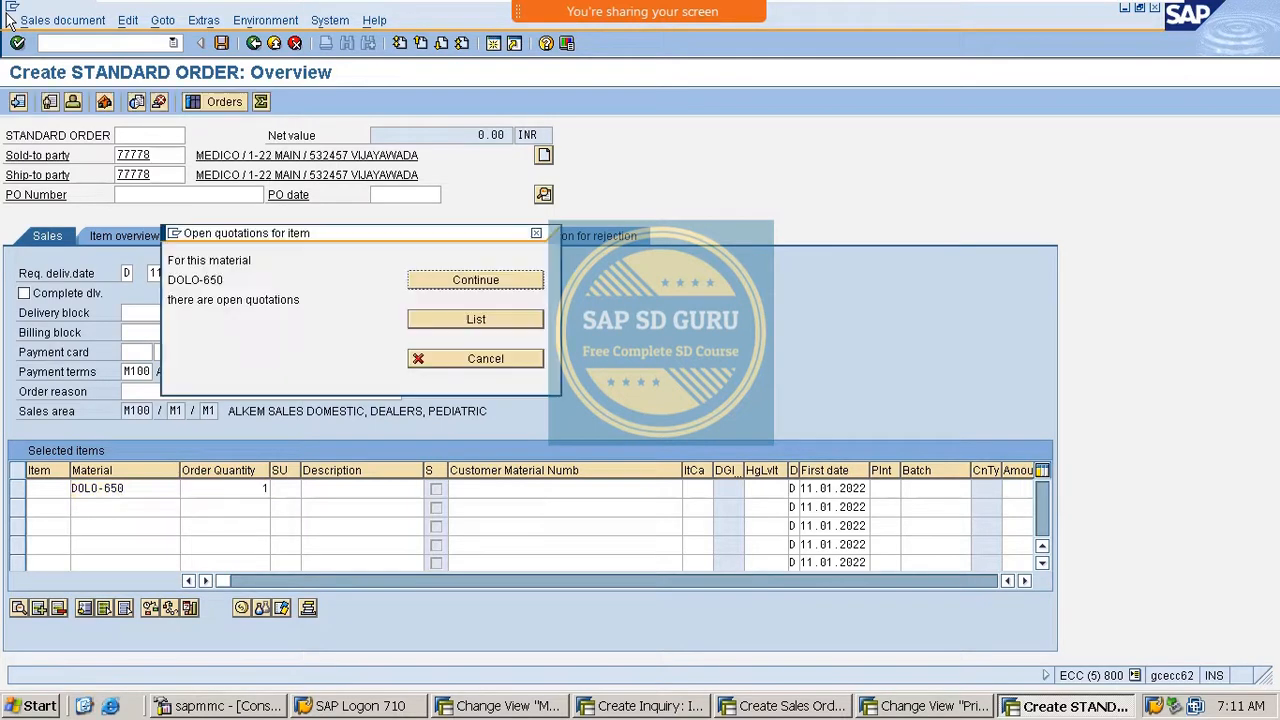
{"action": "key", "text": "Return"}
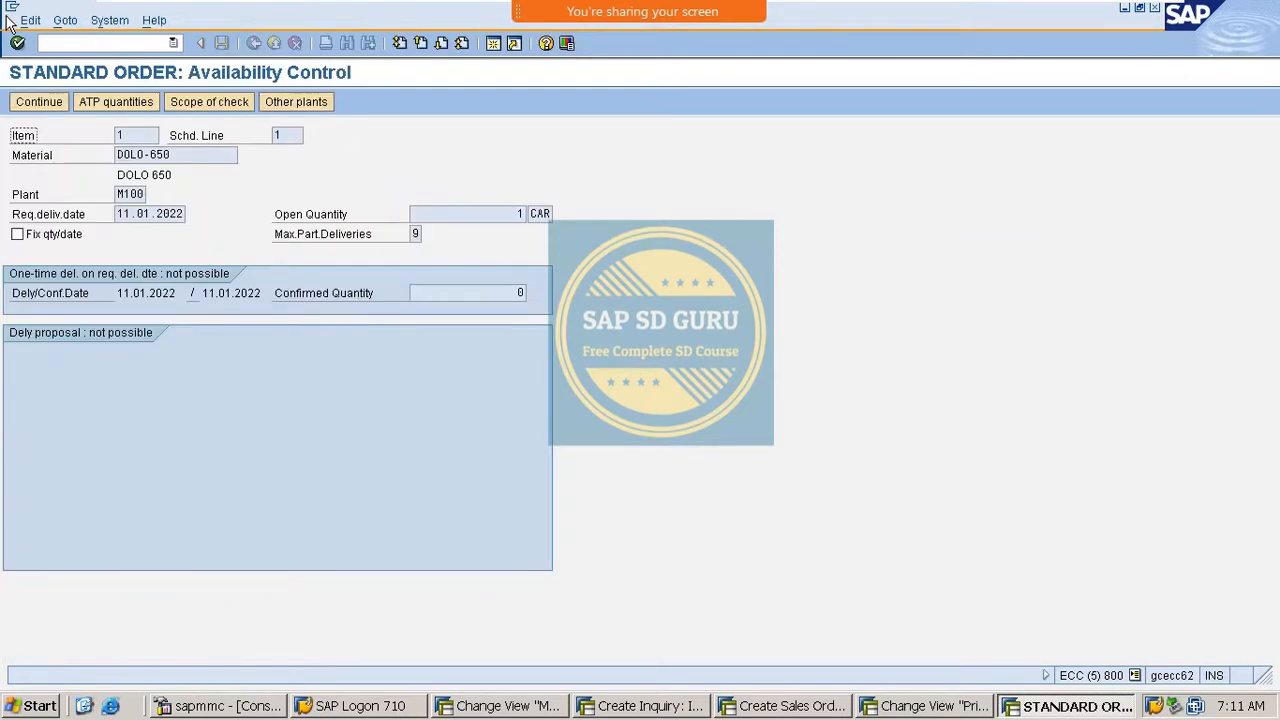
{"action": "left_click", "coordinate": [40, 102]}
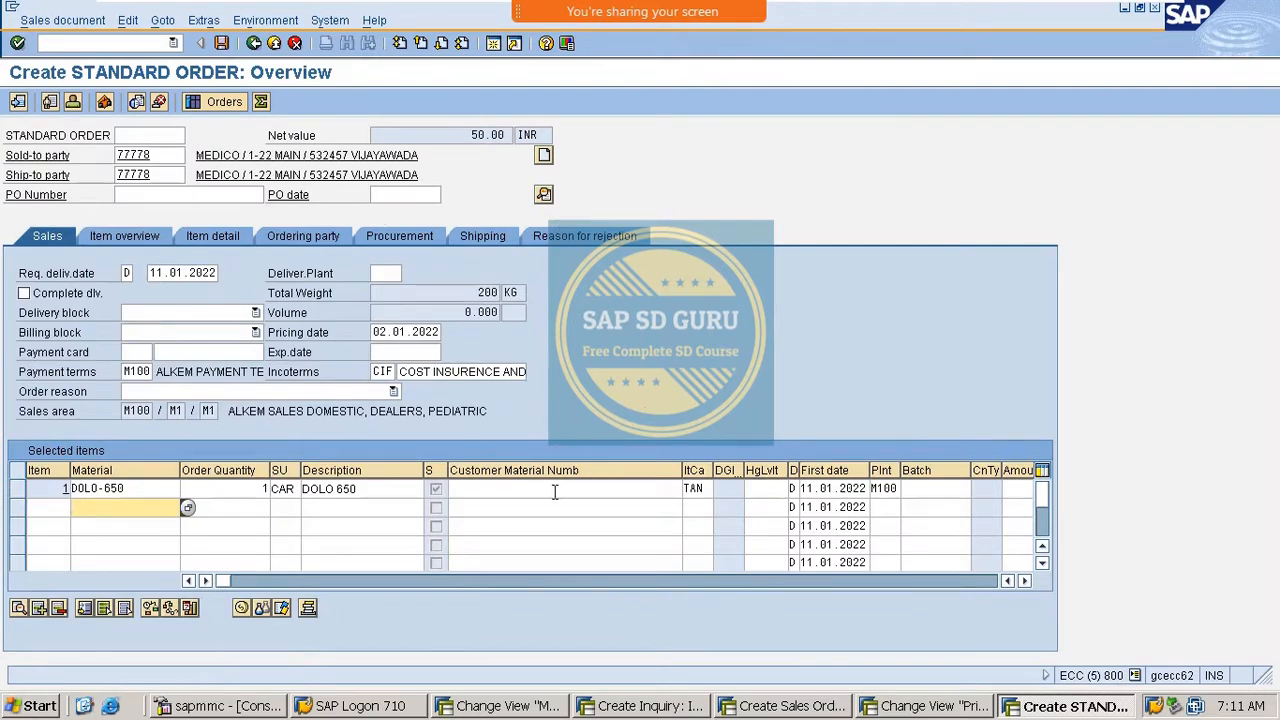
Open the pricing analysis from the DOLO-650 item's conditions, select procedure M10000 and expand condition type PR00.
{"action": "double_click", "coordinate": [397, 489]}
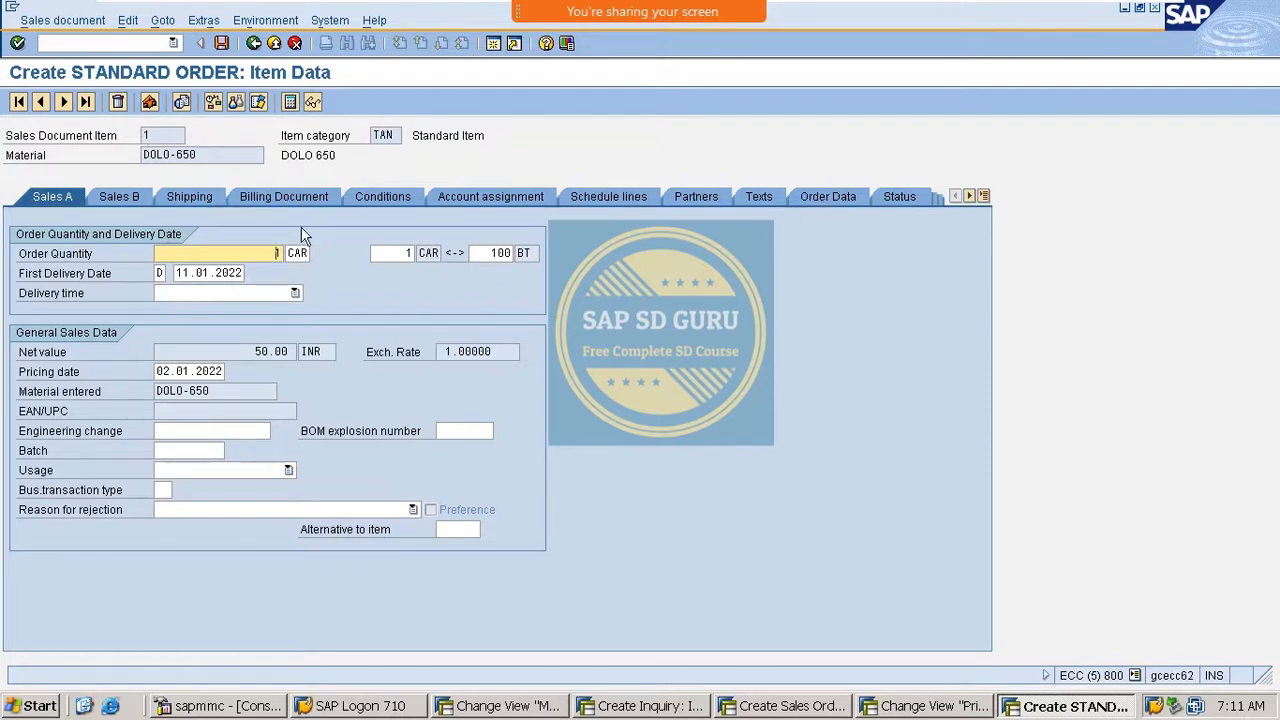
{"action": "left_click", "coordinate": [375, 198]}
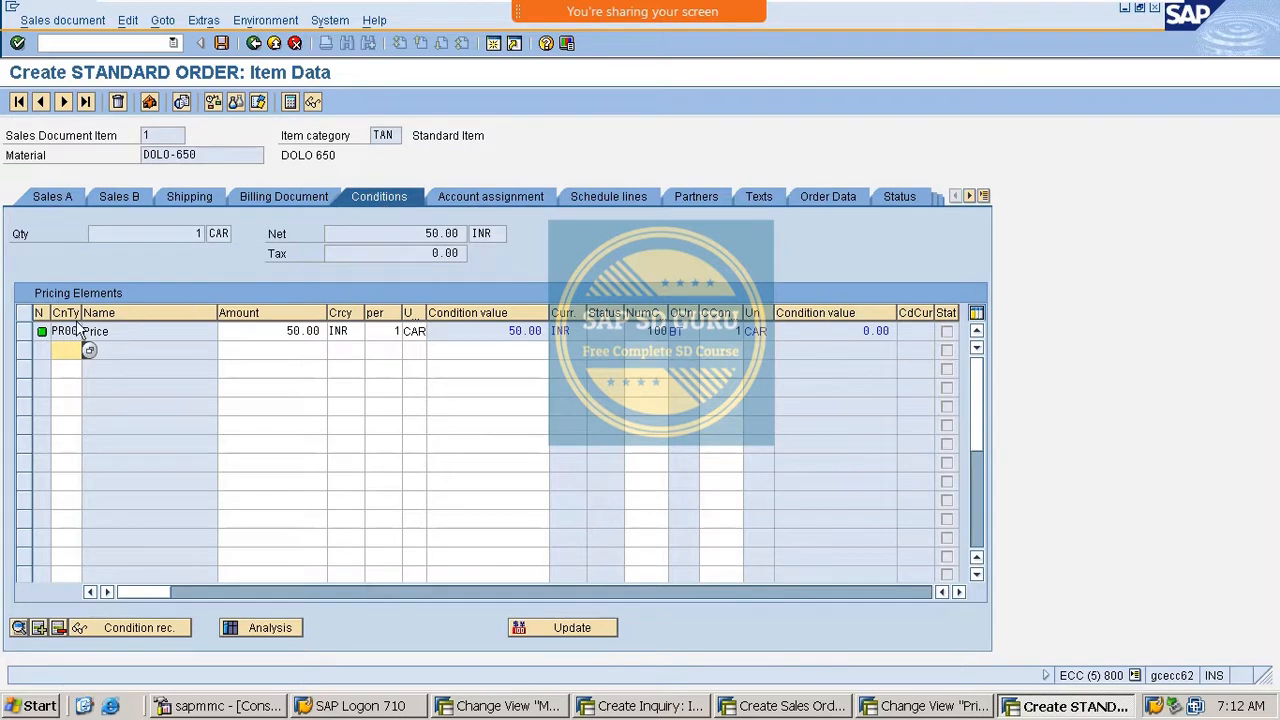
{"action": "left_click", "coordinate": [270, 628]}
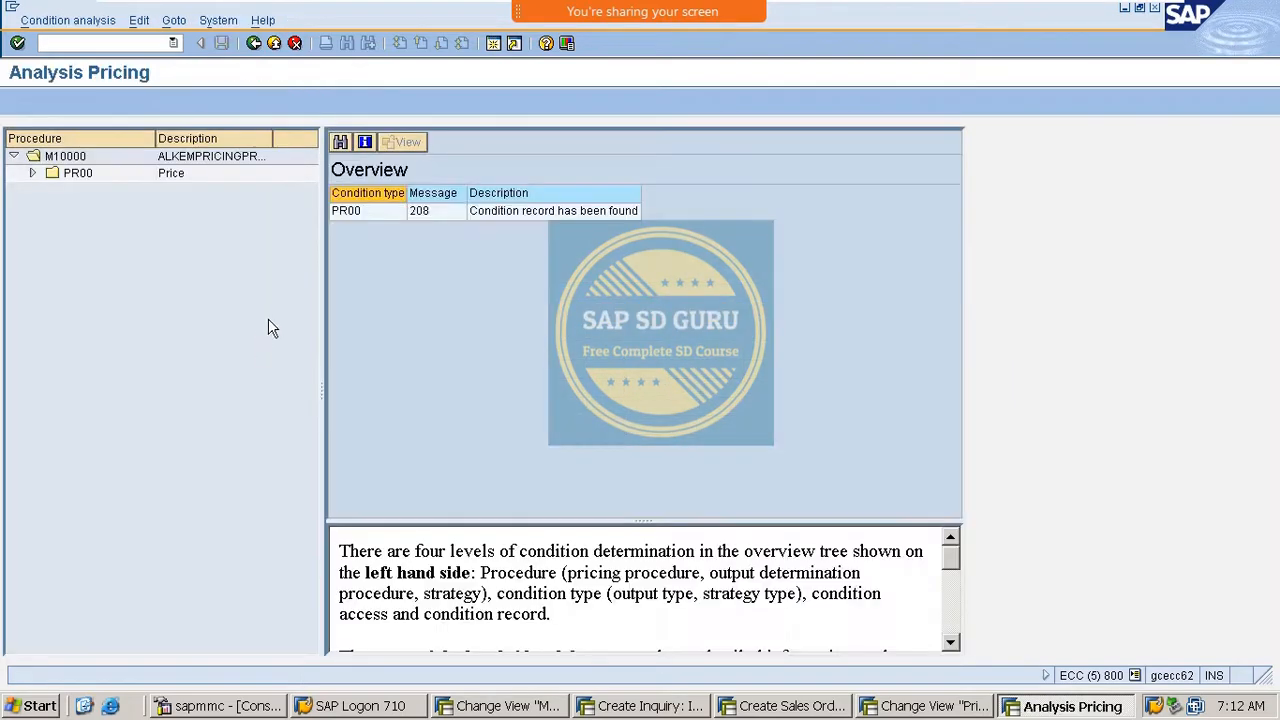
{"action": "left_click", "coordinate": [58, 160]}
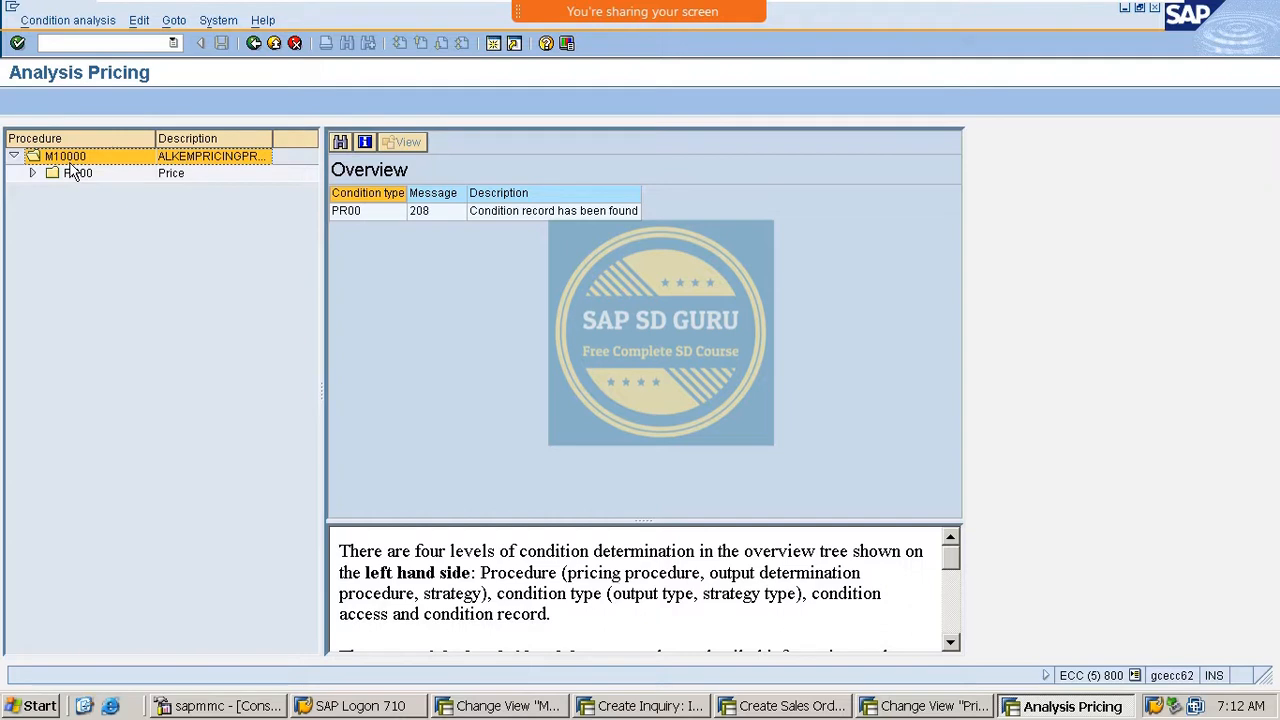
{"action": "left_click", "coordinate": [33, 175]}
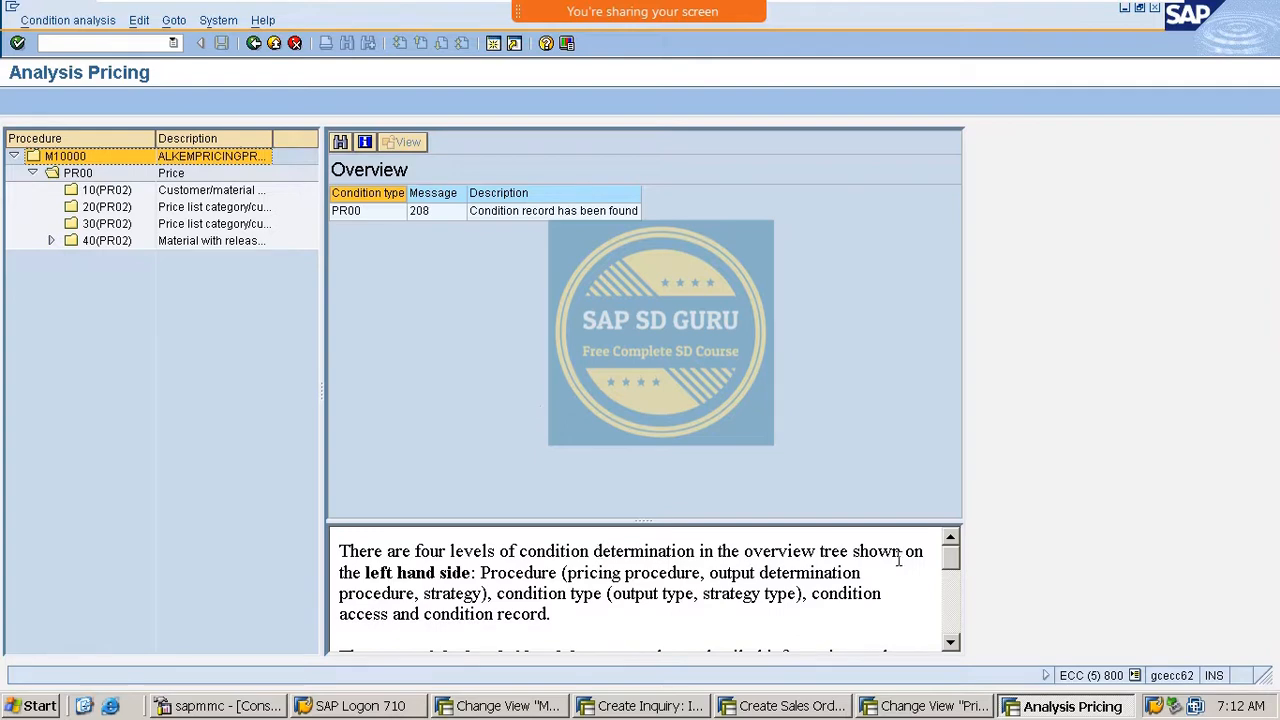
{"action": "left_click_drag", "start_coordinate": [951, 563], "coordinate": [974, 640]}
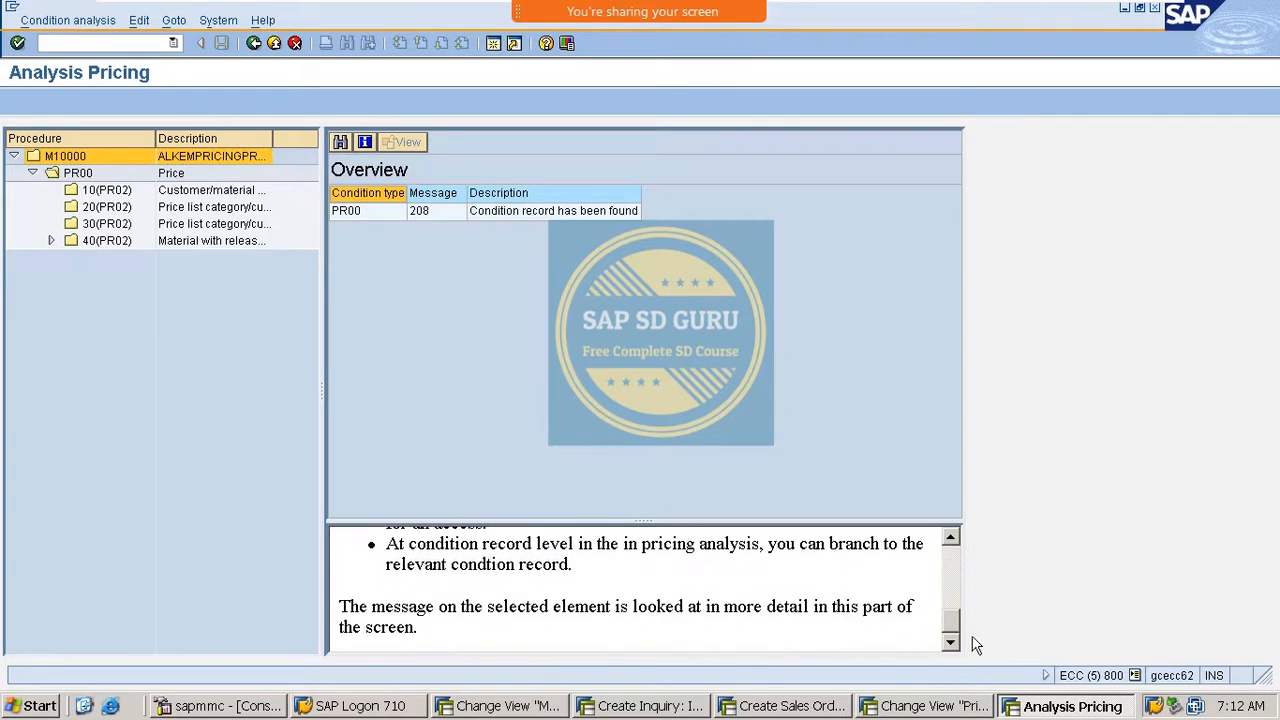
{"action": "left_click", "coordinate": [108, 46]}
{"action": "type", "text": "/oovkk"}
{"action": "key", "text": "Return"}
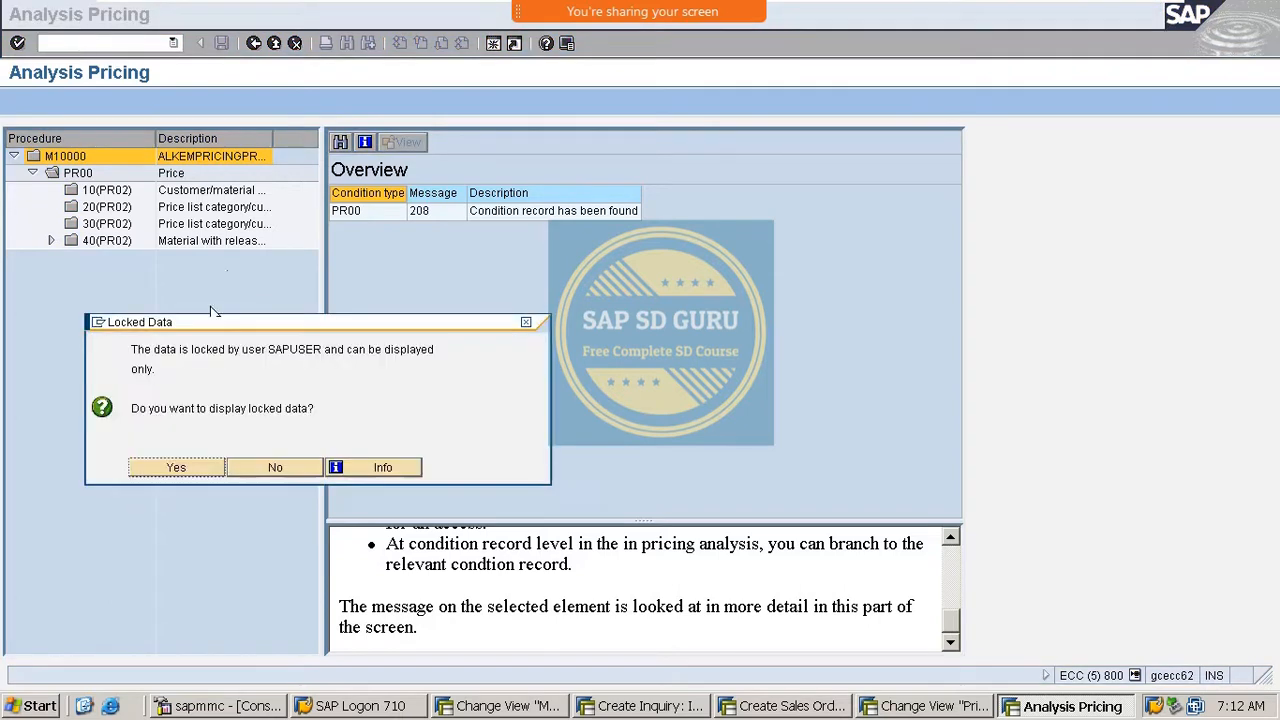
{"action": "key", "text": "Escape"}
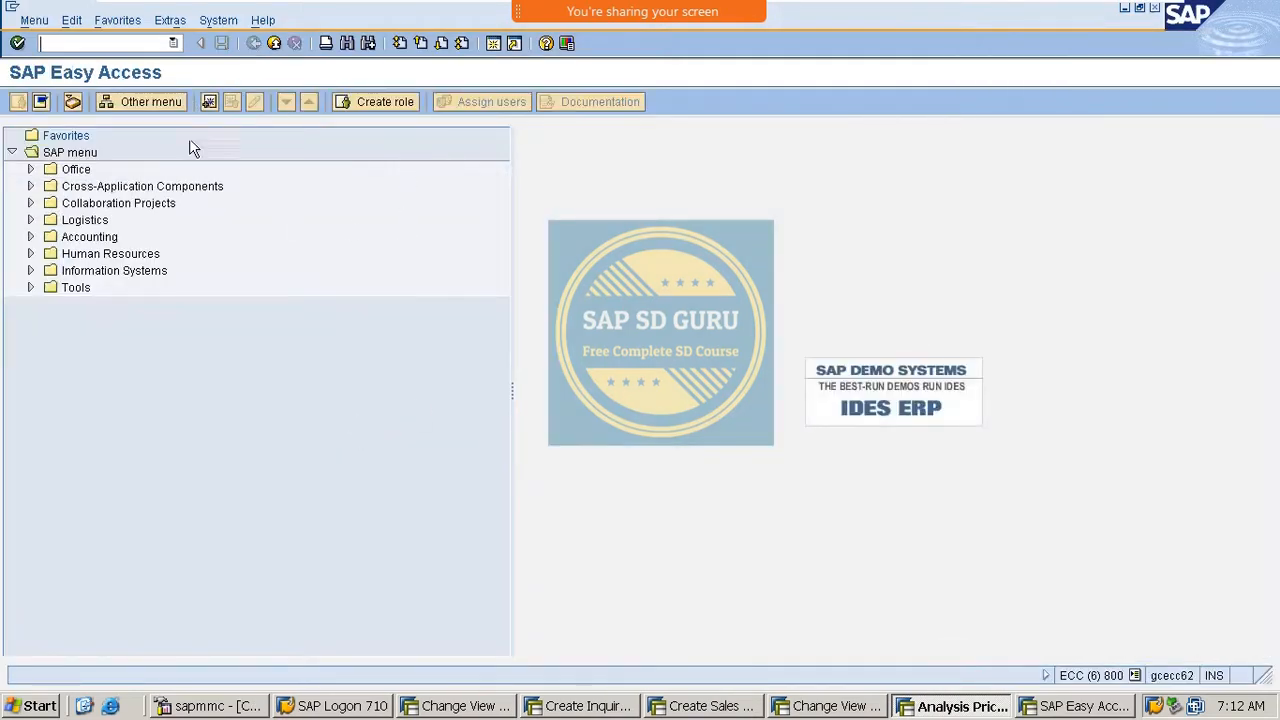
{"action": "type", "text": "ovkk"}
{"action": "key", "text": "Return"}
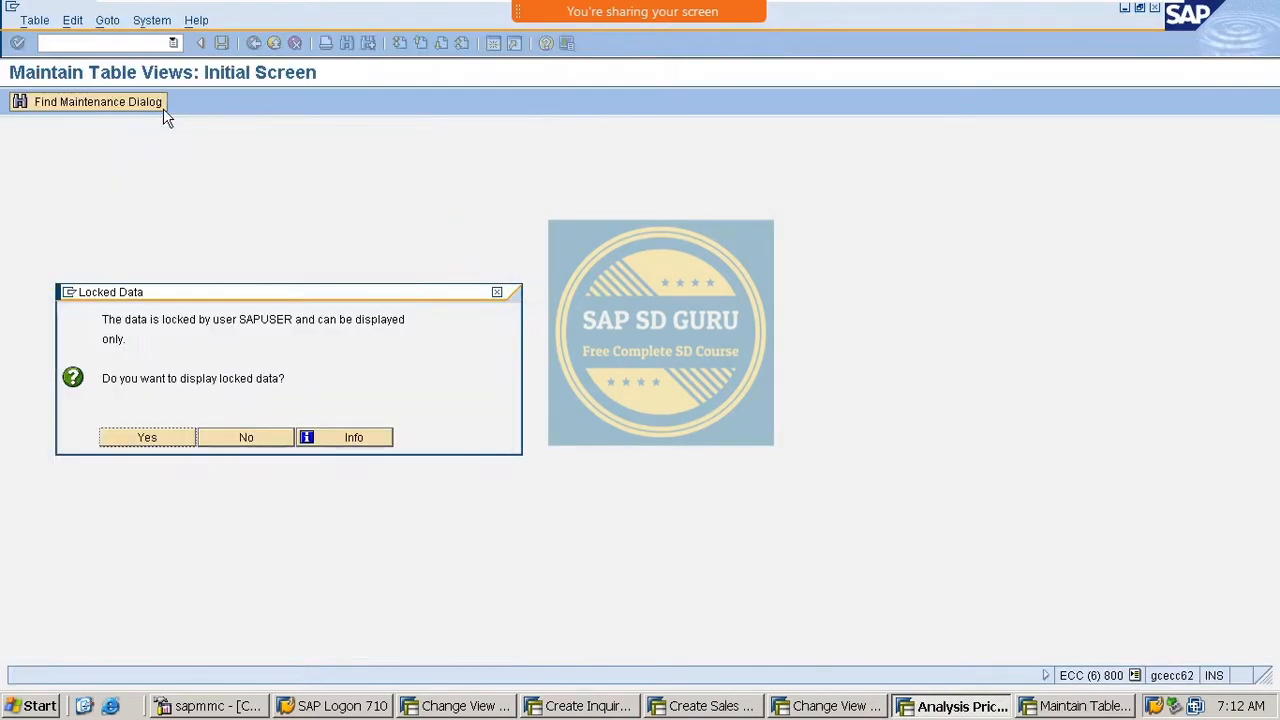
{"action": "left_click", "coordinate": [271, 442]}
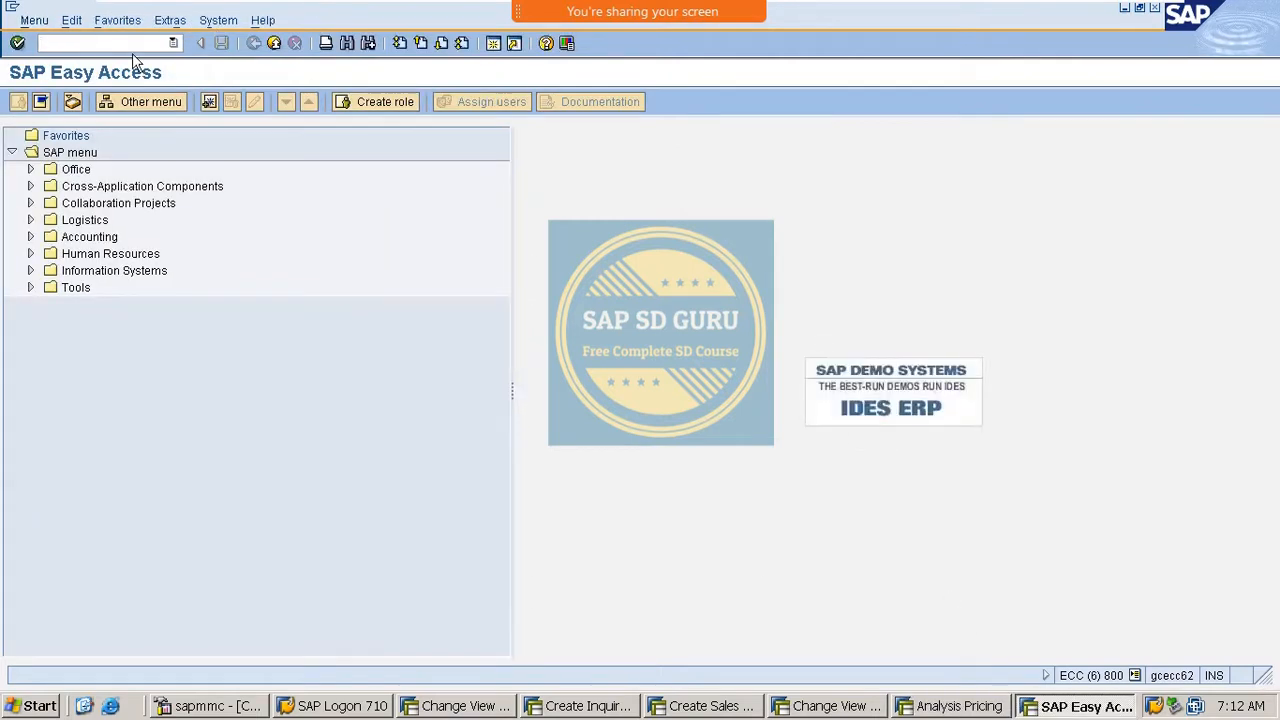
{"action": "type", "text": "/i"}
{"action": "key", "text": "Return"}
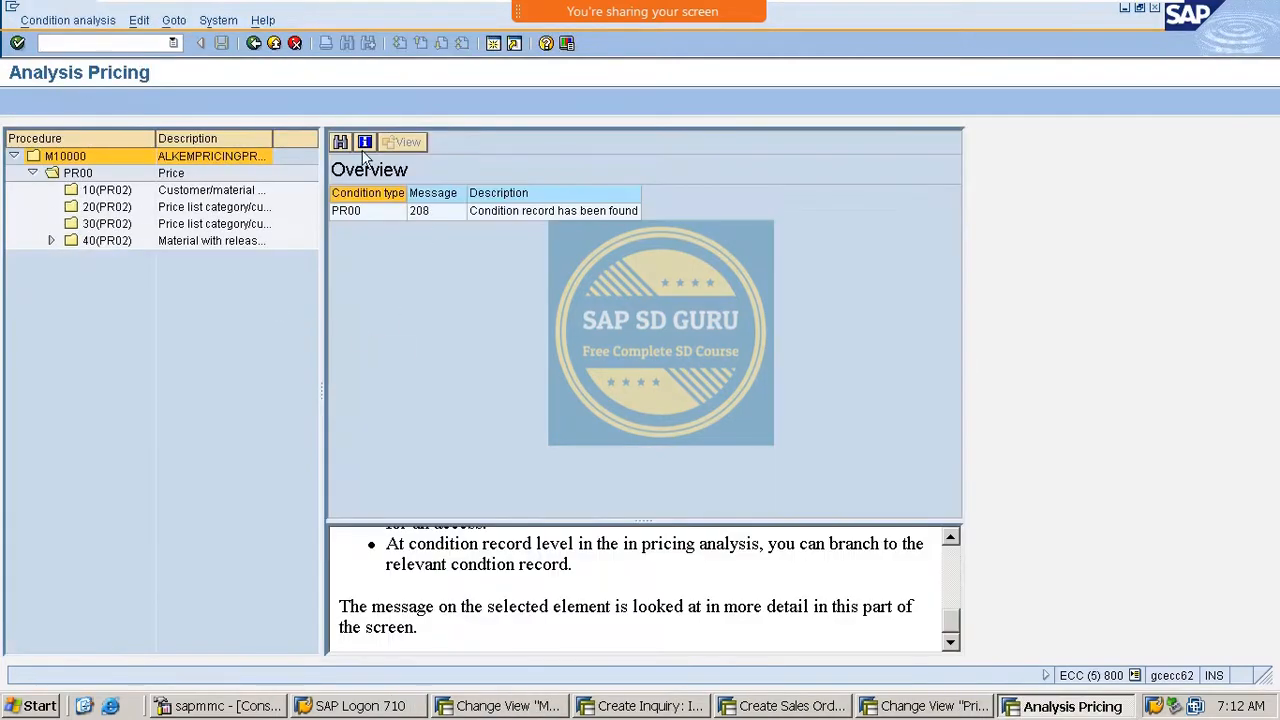
In the open pricing procedure determination view, find sales organization M100 and select the document pricing procedure of its M1/M2 entry.
{"action": "left_click", "coordinate": [884, 706]}
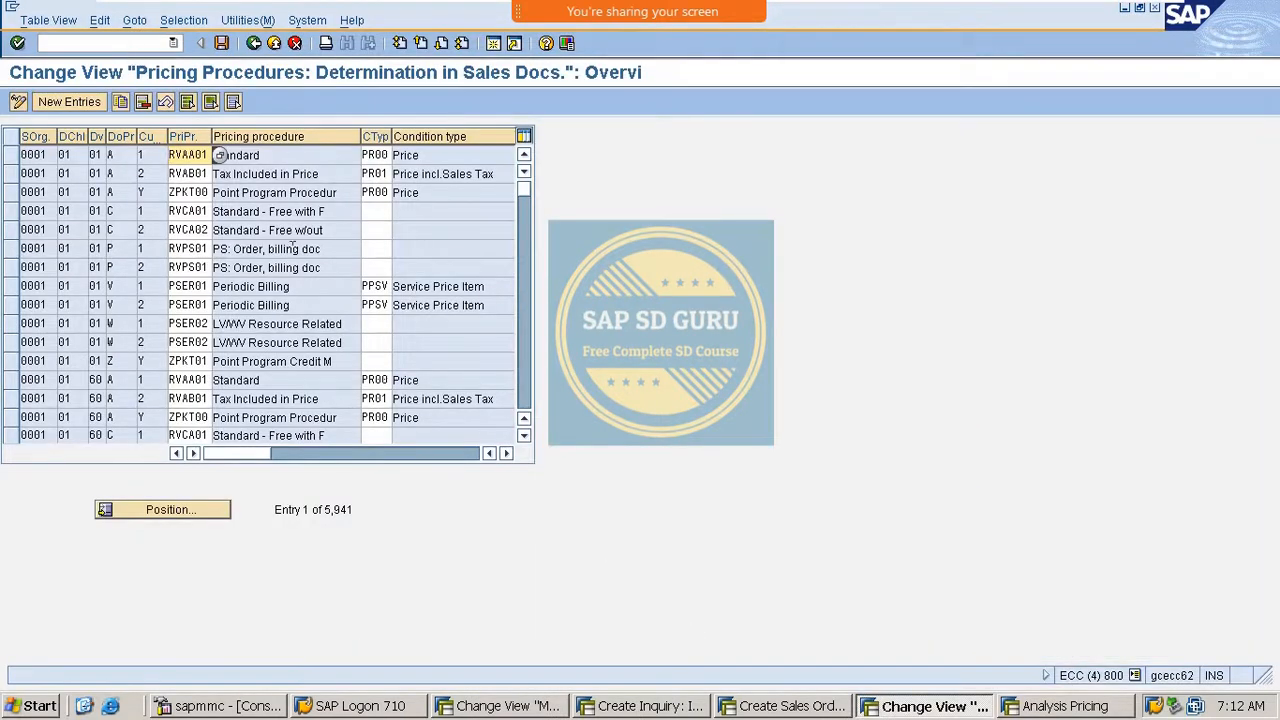
{"action": "scroll", "coordinate": [190, 300], "scroll_direction": "down", "scroll_amount": 7}
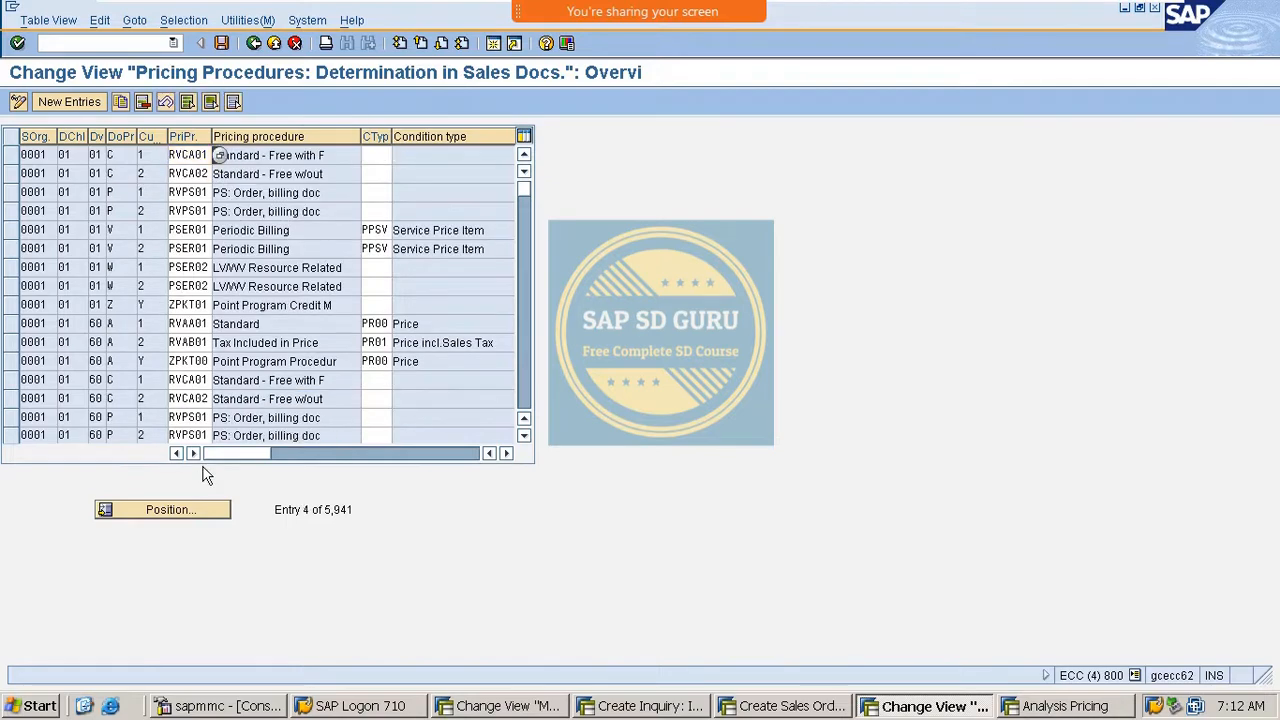
{"action": "scroll", "coordinate": [205, 372], "scroll_direction": "down", "scroll_amount": 14}
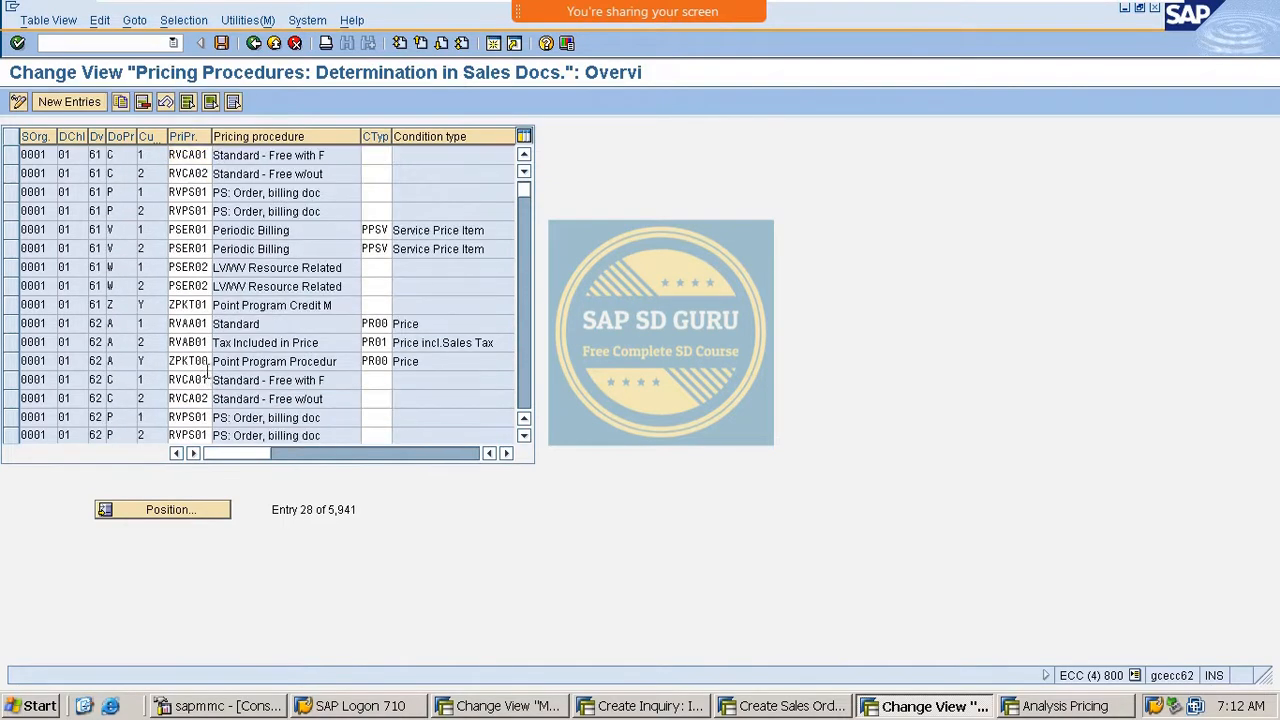
{"action": "scroll", "coordinate": [212, 375], "scroll_direction": "down", "scroll_amount": 18}
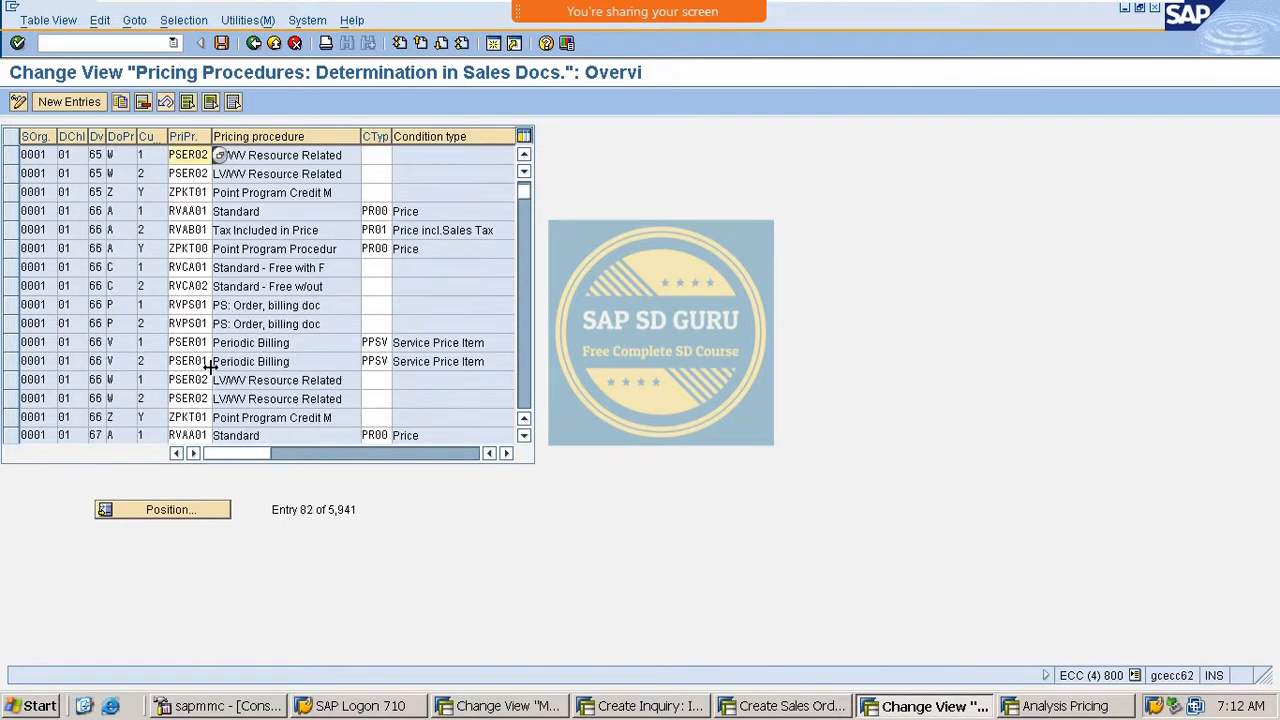
{"action": "scroll", "coordinate": [217, 402], "scroll_direction": "down", "scroll_amount": 2}
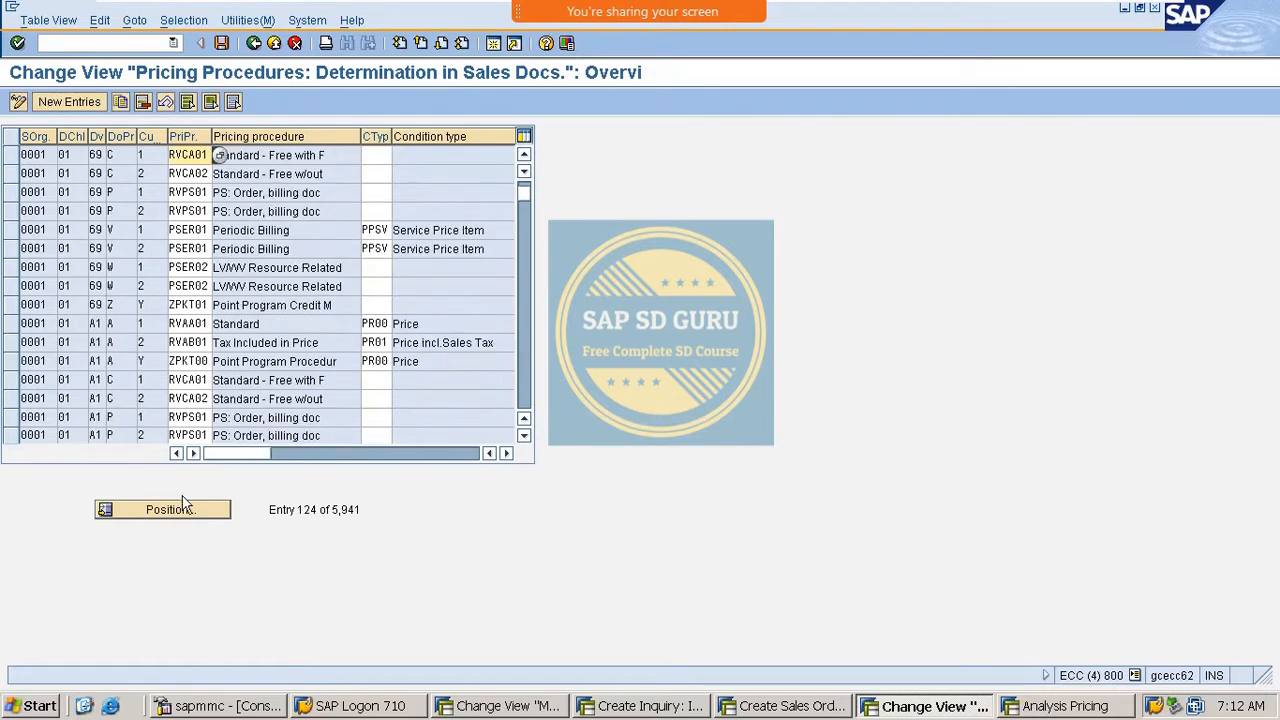
{"action": "left_click", "coordinate": [189, 511]}
{"action": "type", "text": "m100"}
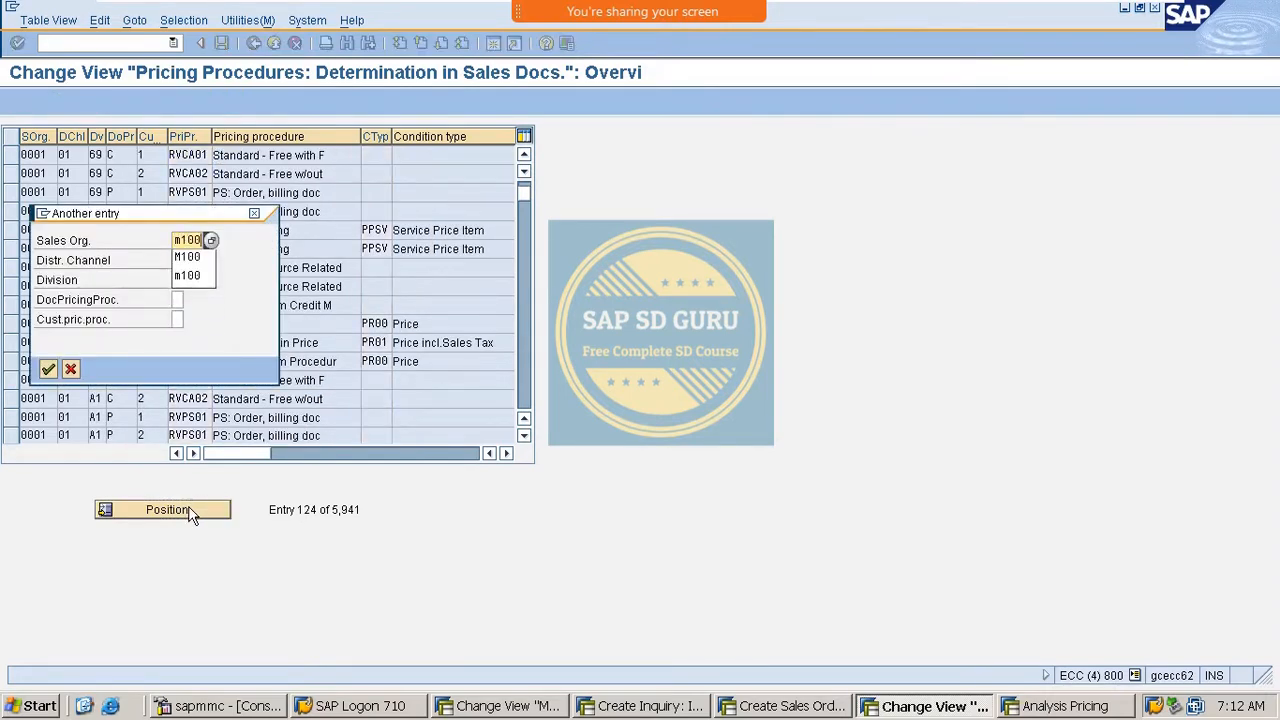
{"action": "key", "text": "Return"}
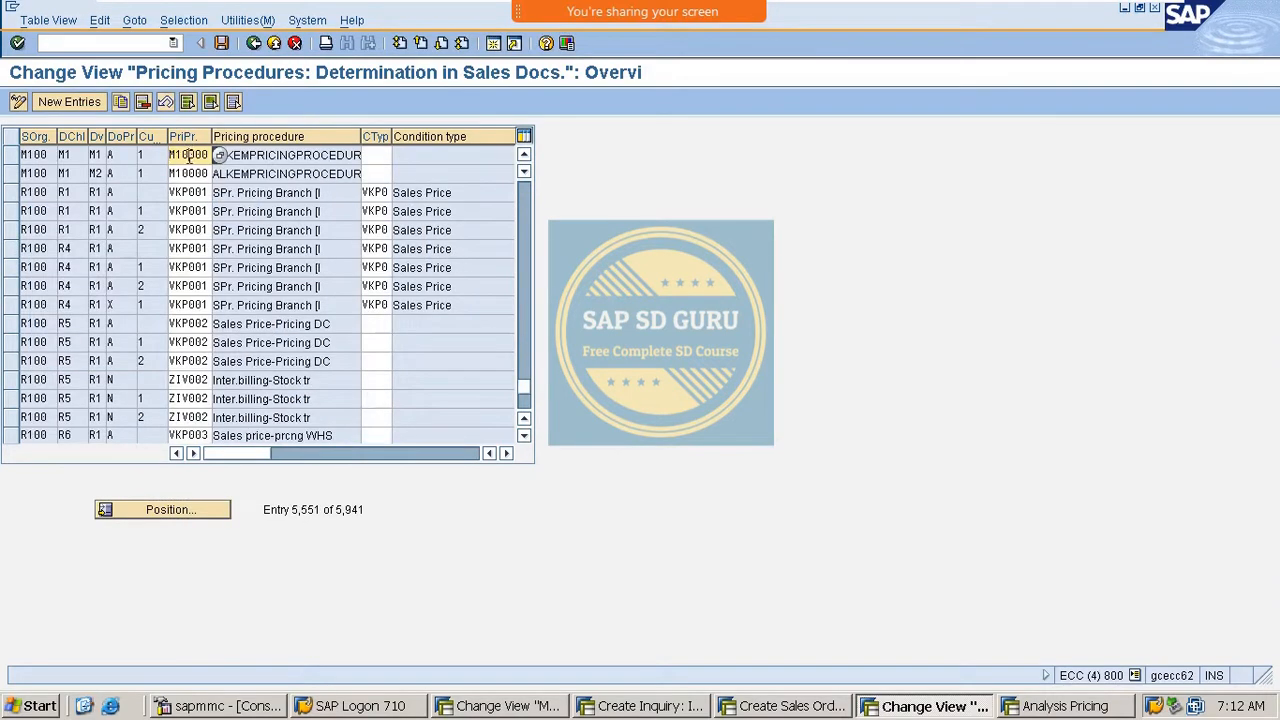
{"action": "left_click", "coordinate": [110, 173]}
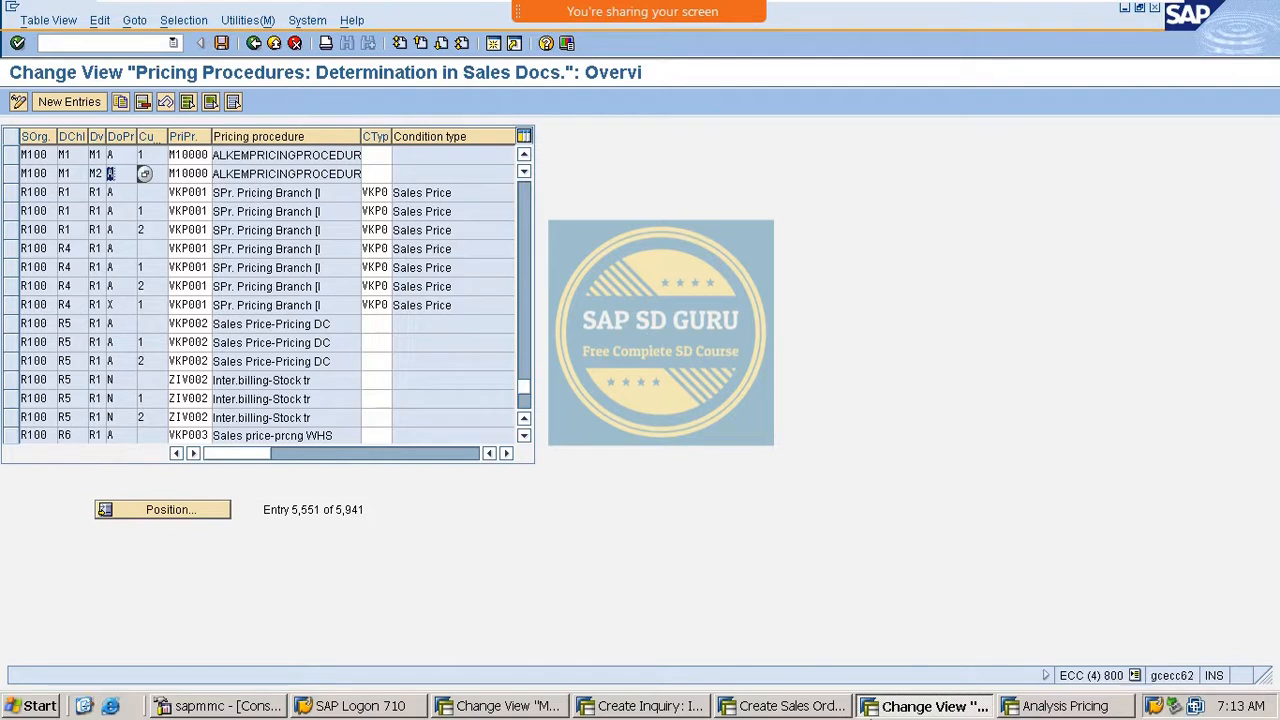
Close the sessions for creating the sales order and the inquiry.
{"action": "left_click", "coordinate": [845, 708]}
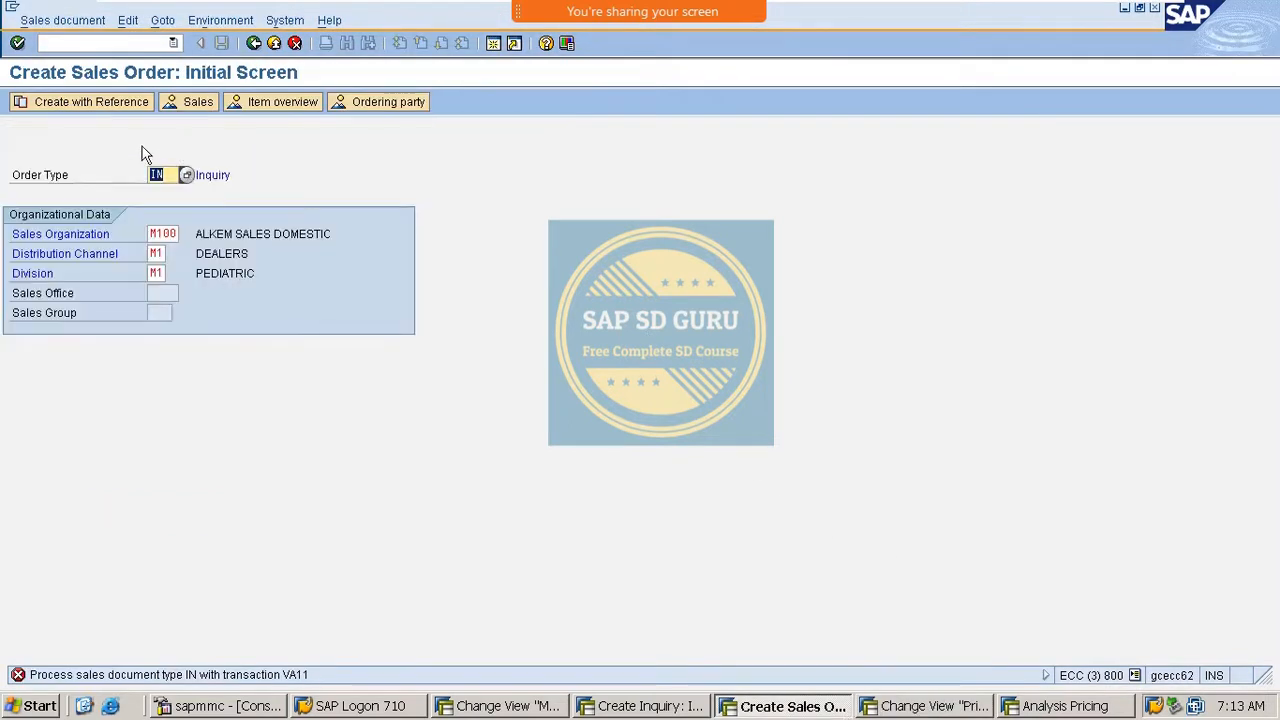
{"action": "left_click", "coordinate": [136, 42]}
{"action": "key", "text": "alt+F4"}
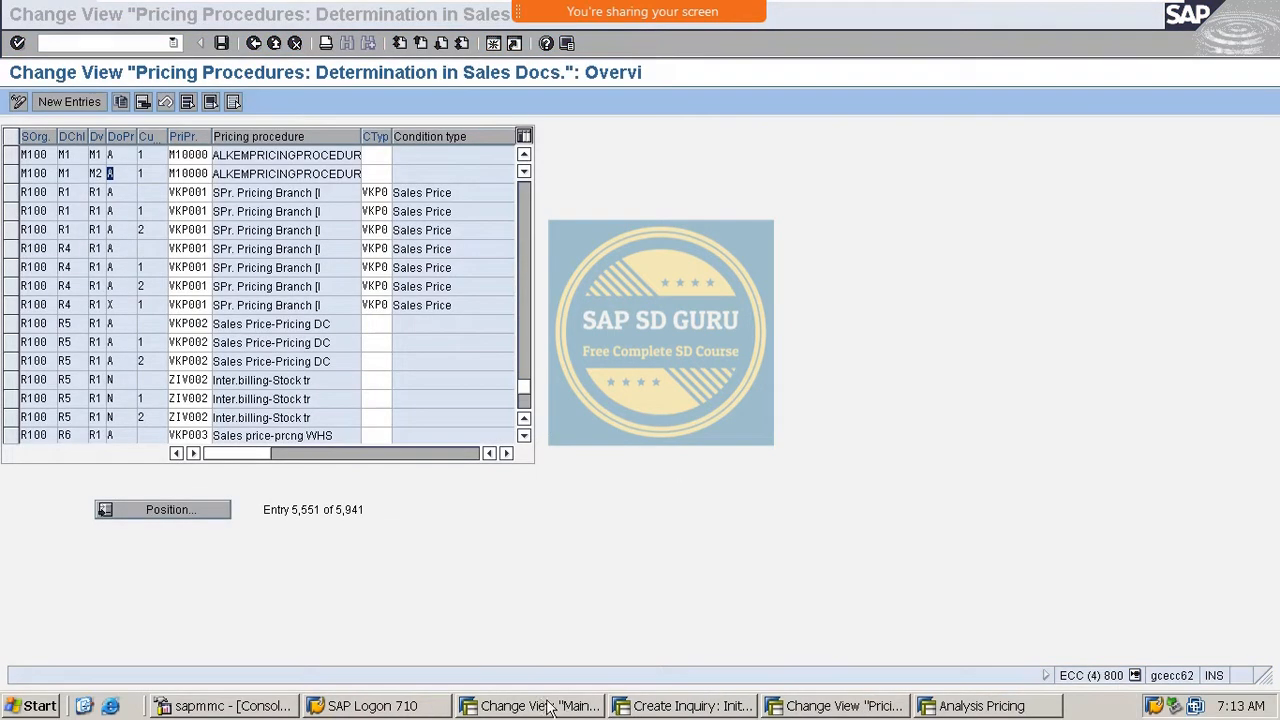
{"action": "left_click", "coordinate": [668, 706]}
{"action": "left_click", "coordinate": [102, 46]}
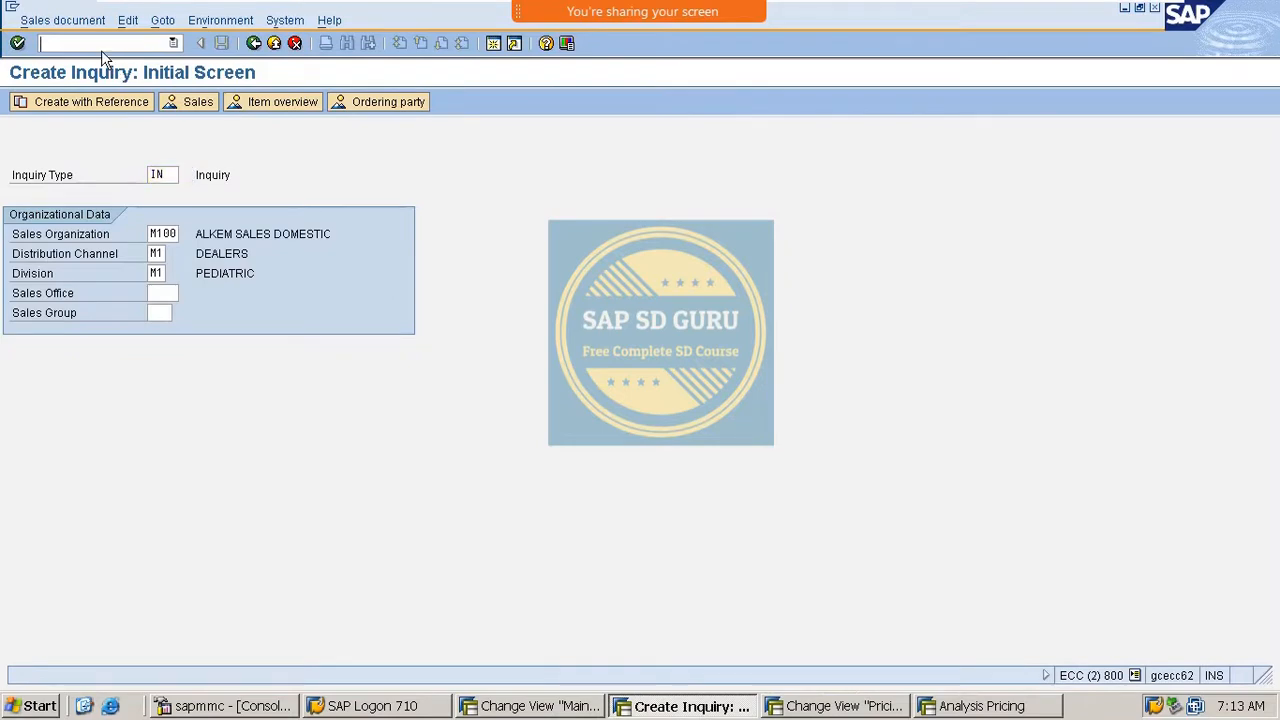
{"action": "type", "text": "/i"}
{"action": "key", "text": "Return"}
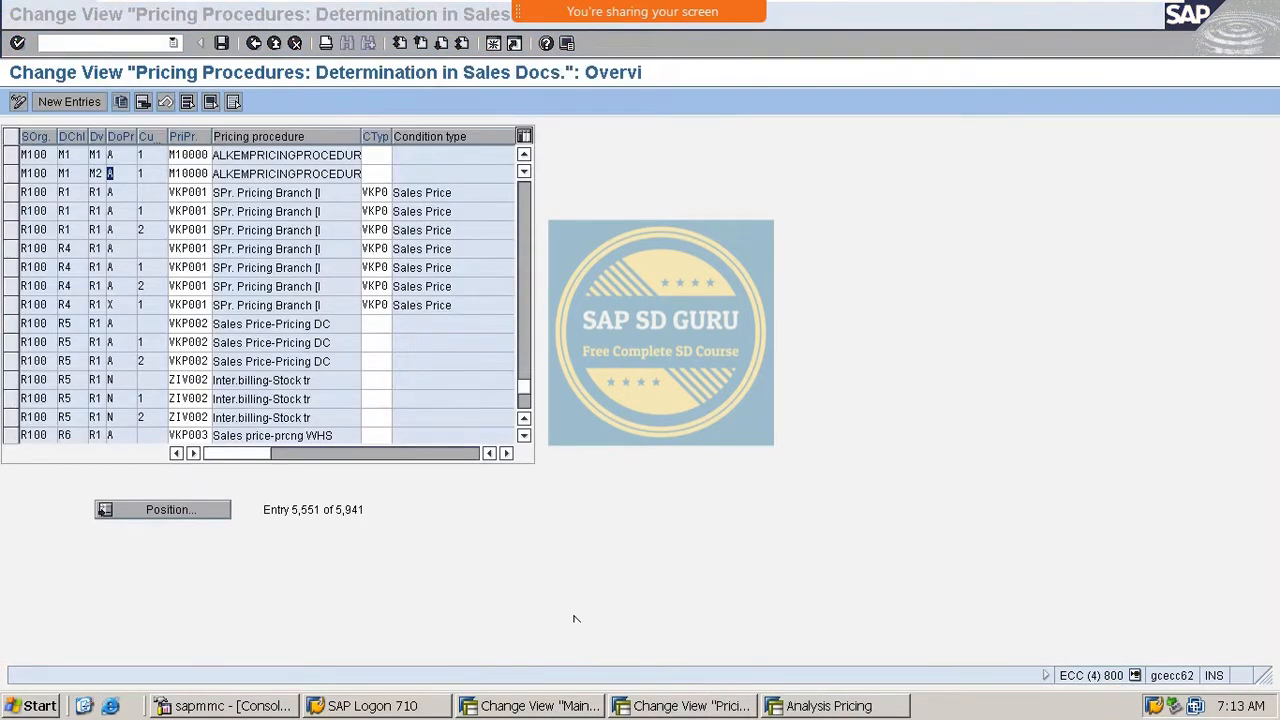
Set the document pricing procedure of sales document type IN to B and save.
{"action": "left_click", "coordinate": [530, 706]}
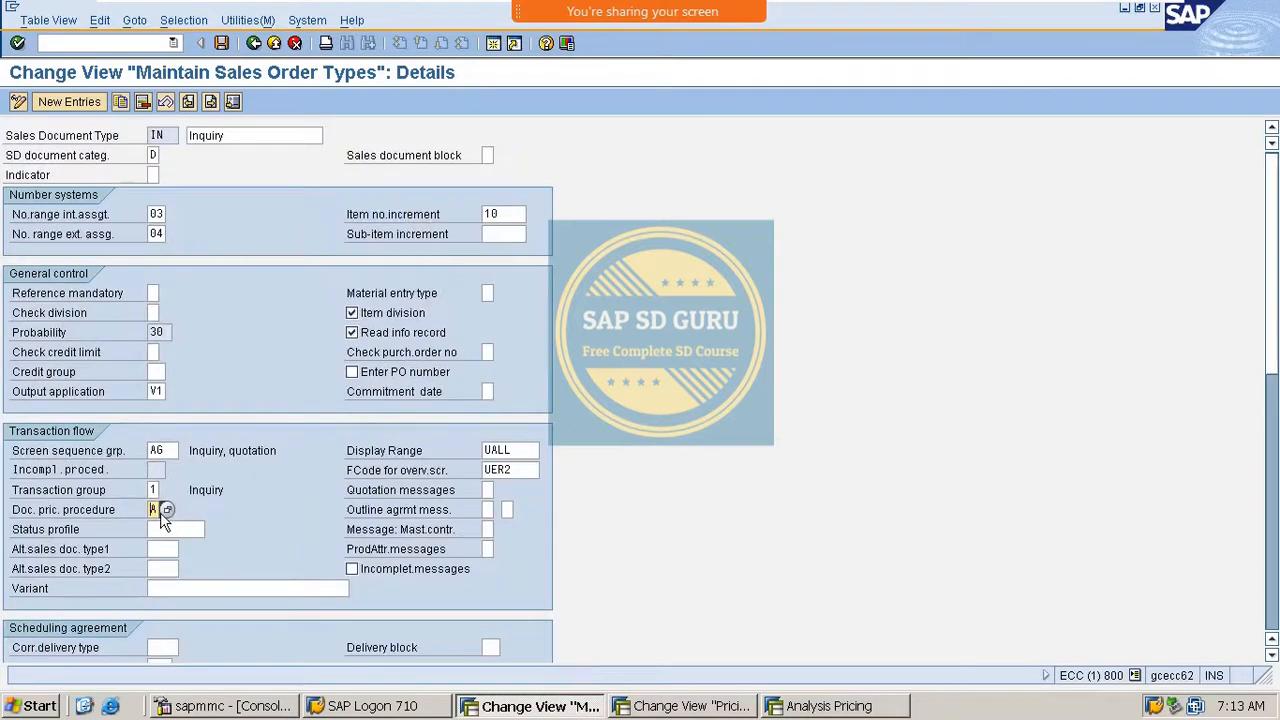
{"action": "type", "text": "B"}
{"action": "key", "text": "Return"}
{"action": "key", "text": "ctrl+s"}
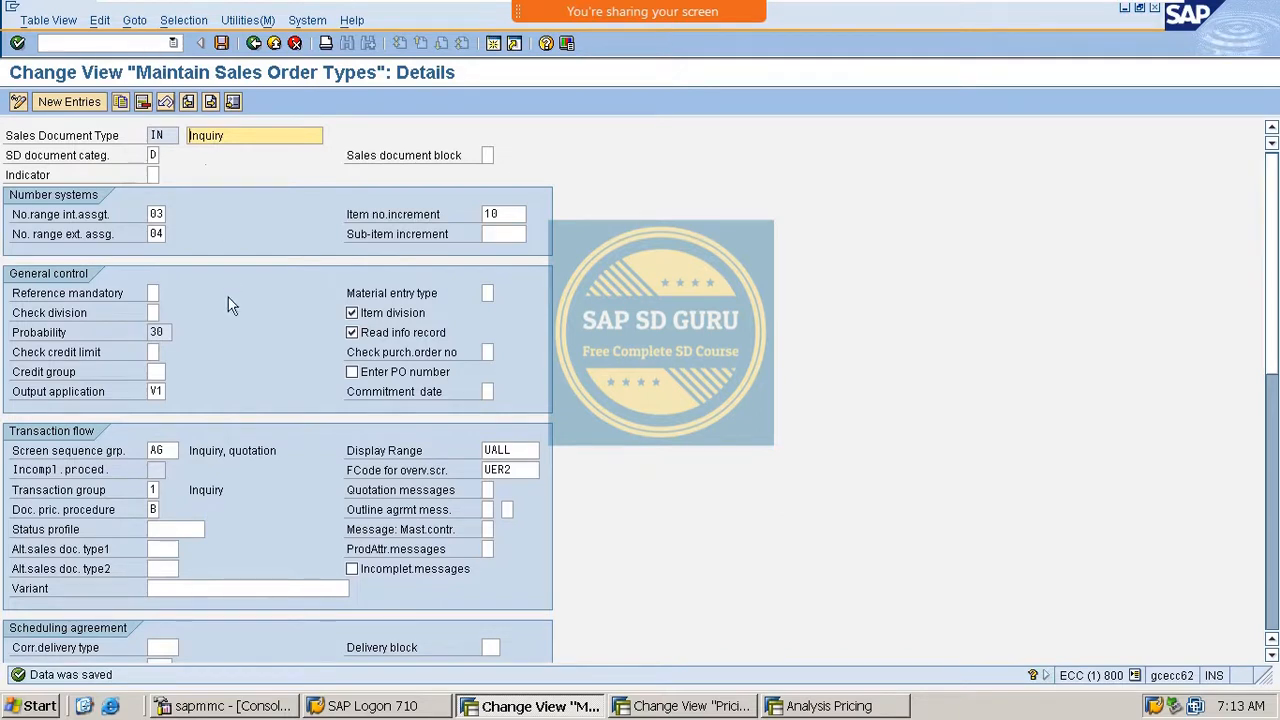
Restore the document pricing procedure of sales document type IN to A and save.
{"action": "left_click", "coordinate": [153, 510]}
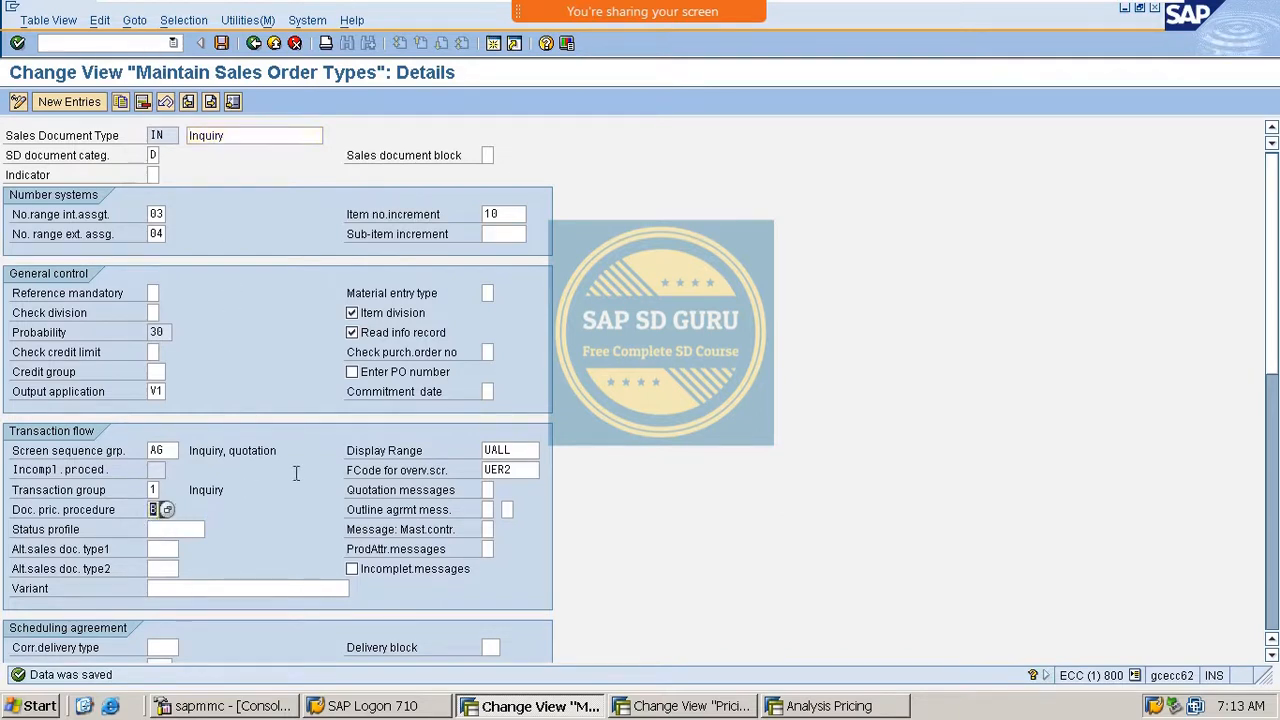
{"action": "type", "text": "A"}
{"action": "key", "text": "Return"}
{"action": "key", "text": "ctrl+s"}
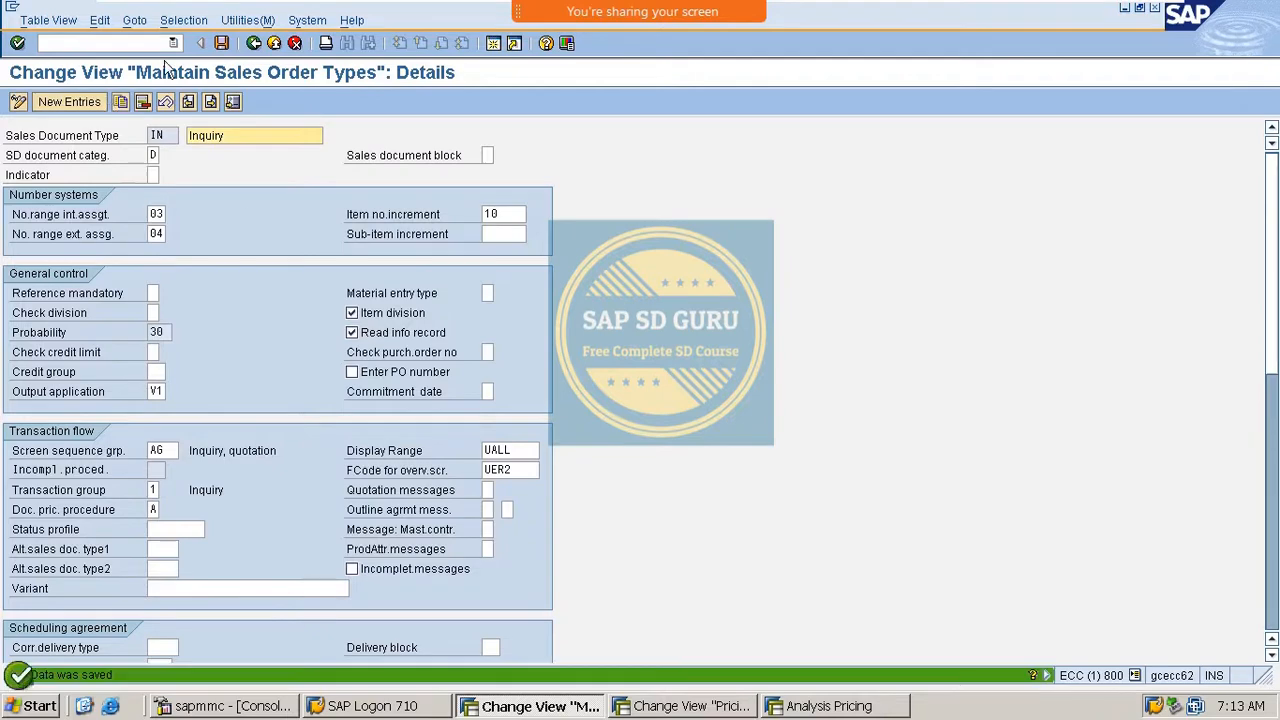
Return to the sales order types overview, find document type MOR and open its details.
{"action": "left_click", "coordinate": [254, 43]}
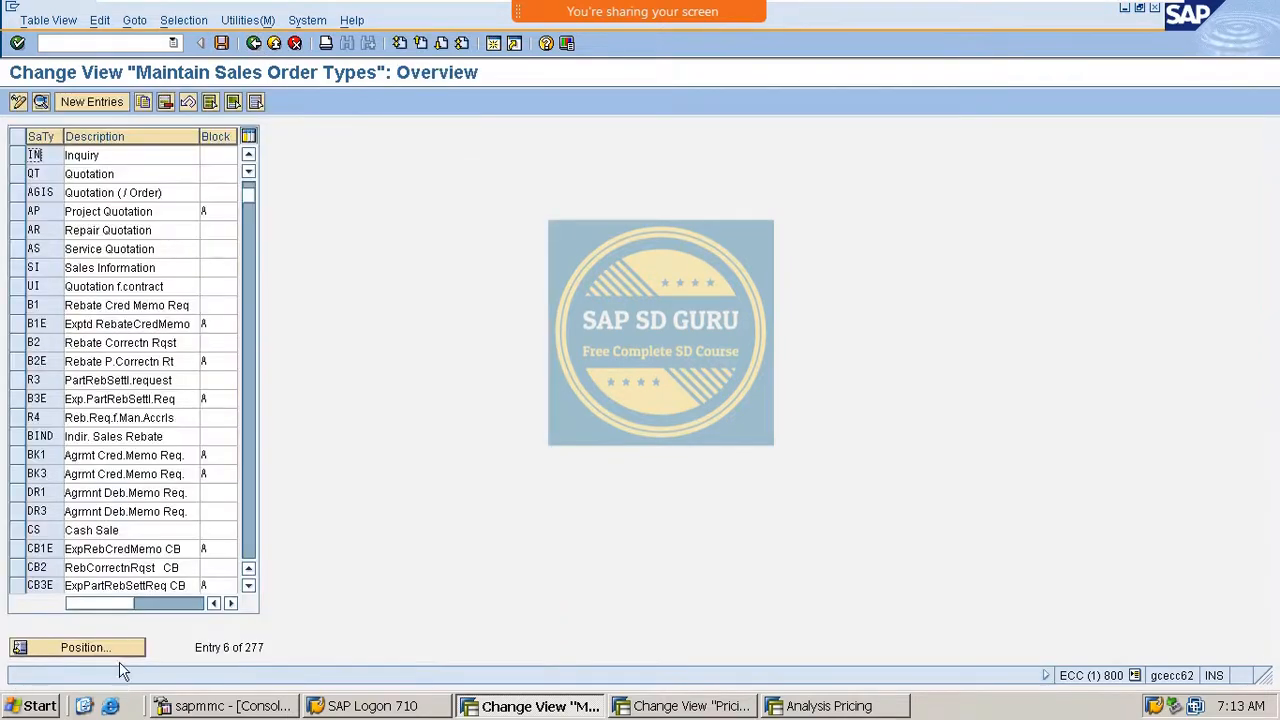
{"action": "left_click", "coordinate": [118, 650]}
{"action": "type", "text": "MOR"}
{"action": "key", "text": "Return"}
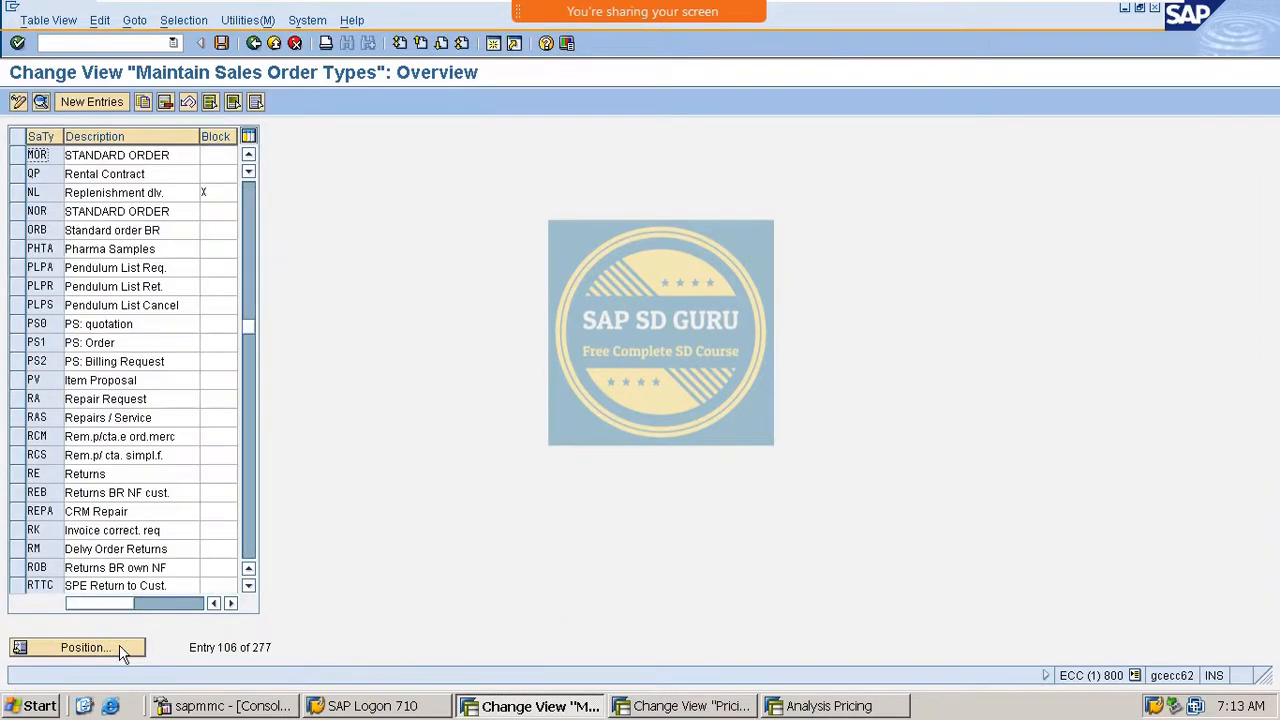
{"action": "double_click", "coordinate": [80, 158]}
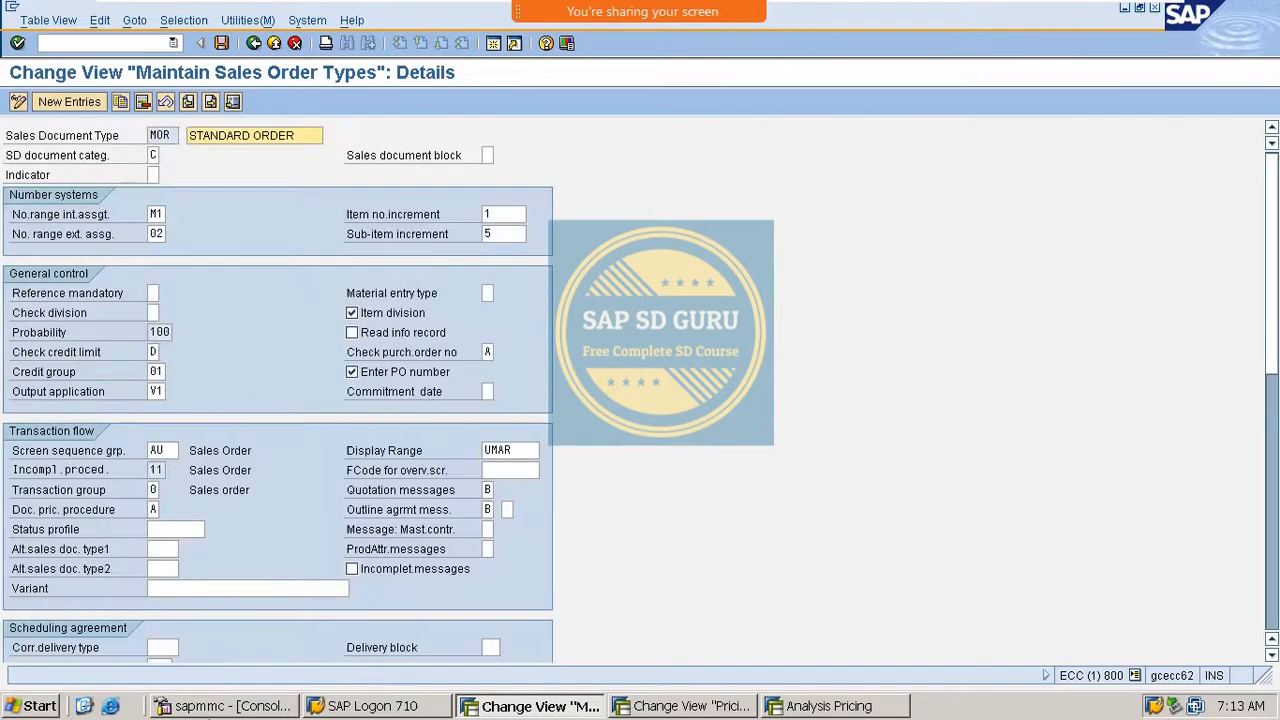
Set the document pricing procedure of sales document type MOR to B and save the order type.
{"action": "left_click", "coordinate": [153, 510]}
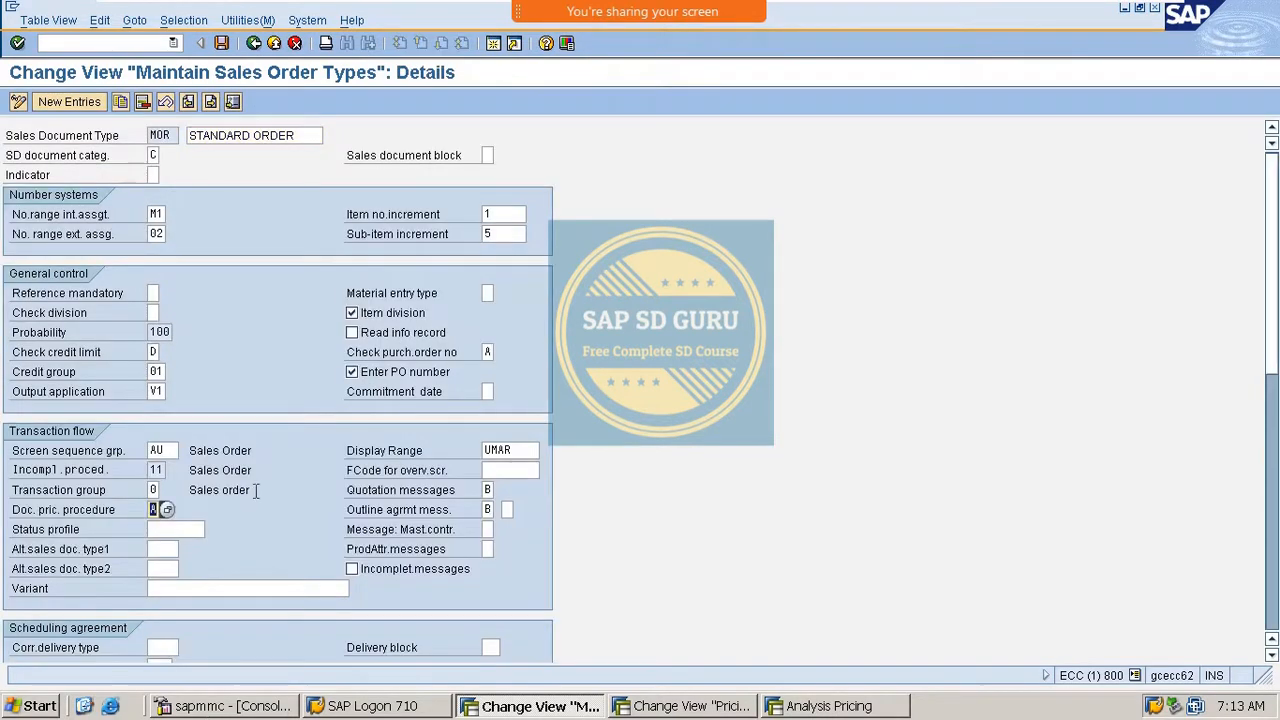
{"action": "key", "text": "Return"}
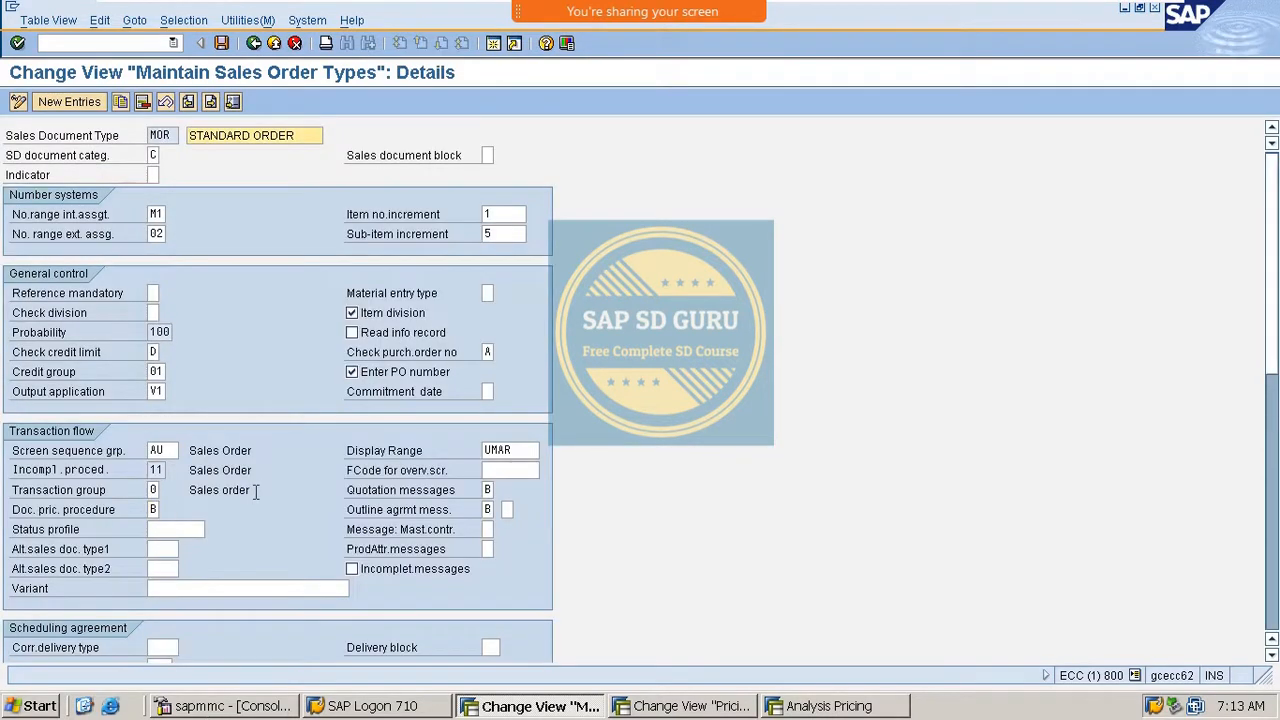
{"action": "key", "text": "ctrl+s"}
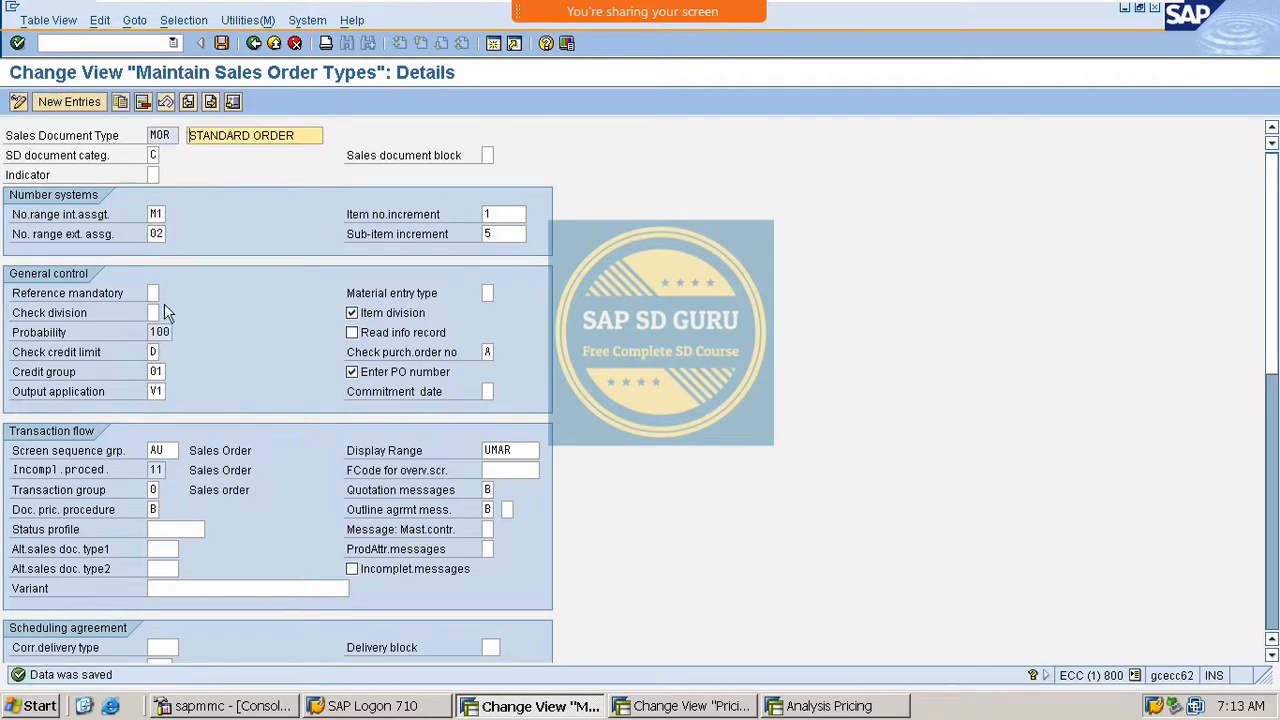
Switch to the sales order session and try to create an MOR order by entering the sold-to party number and accepting the proposed bill-to party.
{"action": "key", "text": "alt+Tab"}
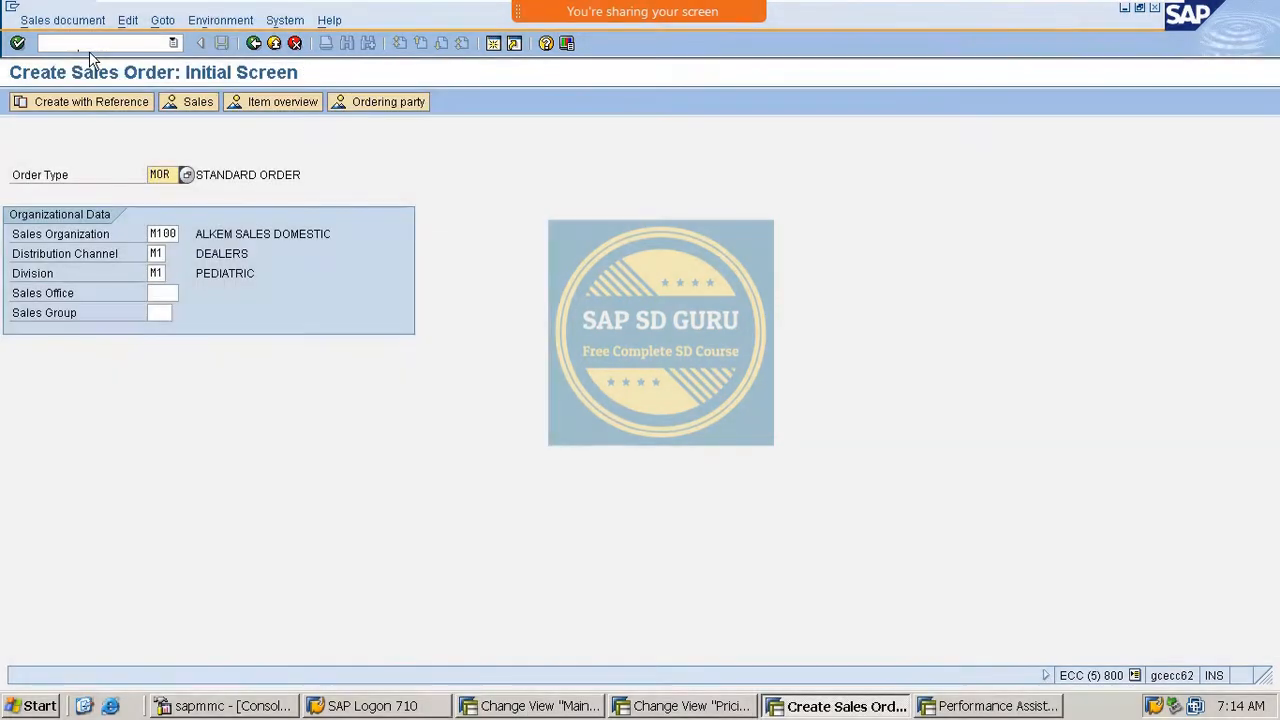
{"action": "key", "text": "Return"}
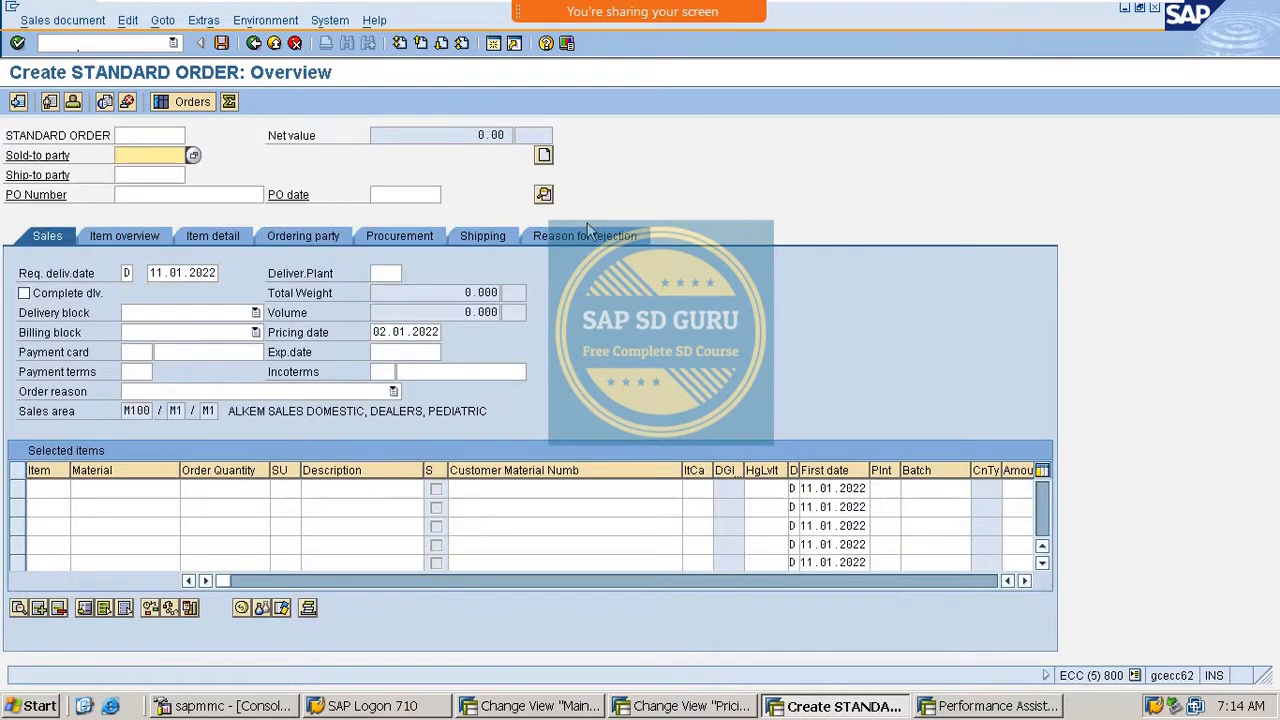
{"action": "key", "text": "BackSpace"}
{"action": "key", "text": "Down"}
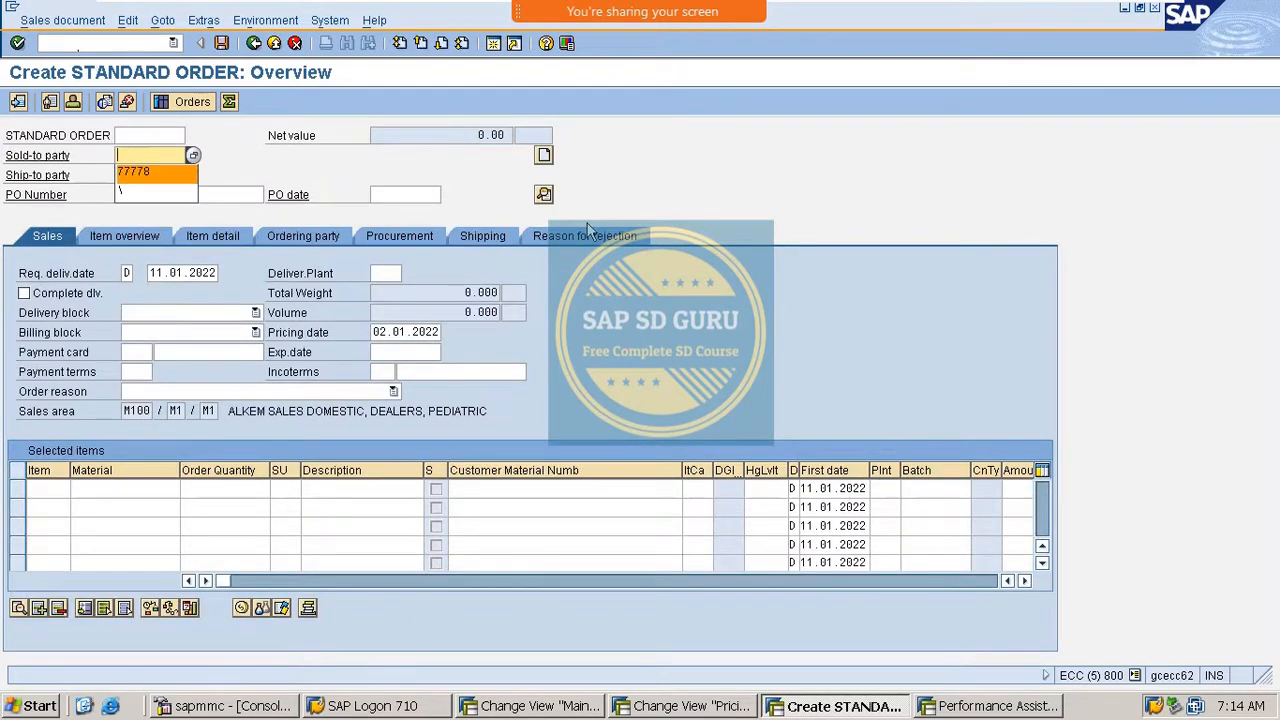
{"action": "key", "text": "Return"}
{"action": "key", "text": "Return"}
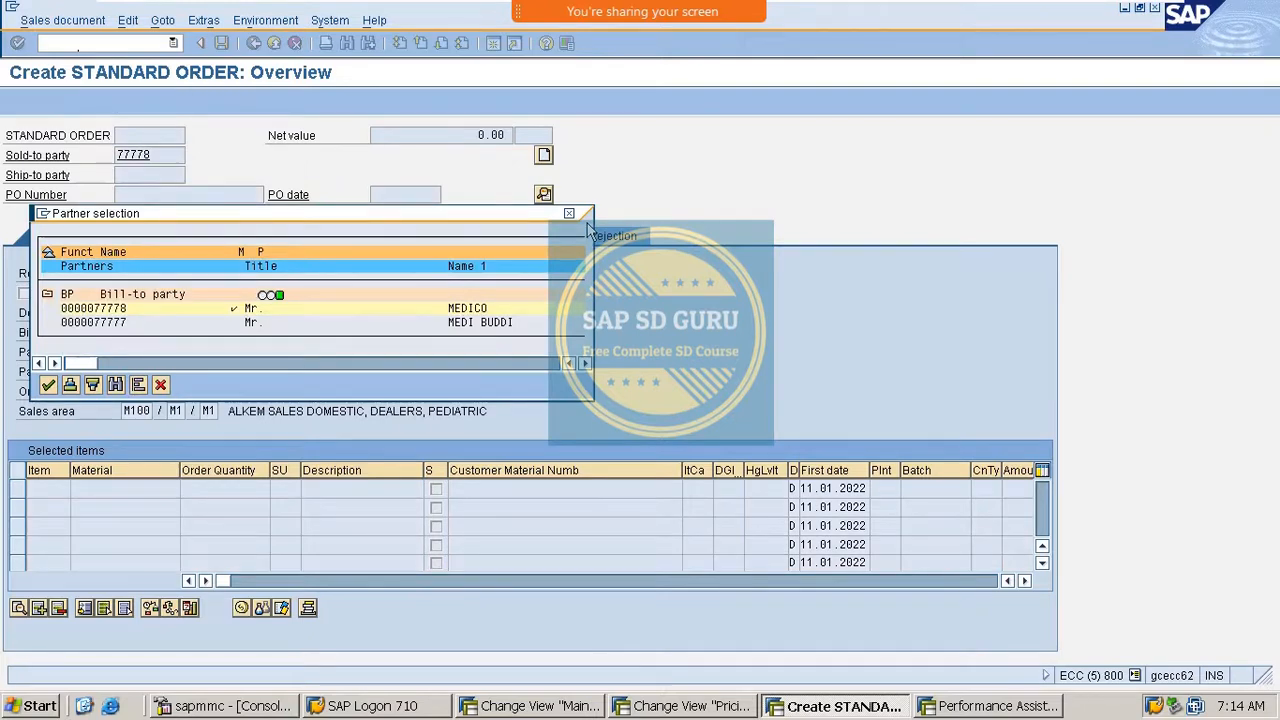
{"action": "key", "text": "Return"}
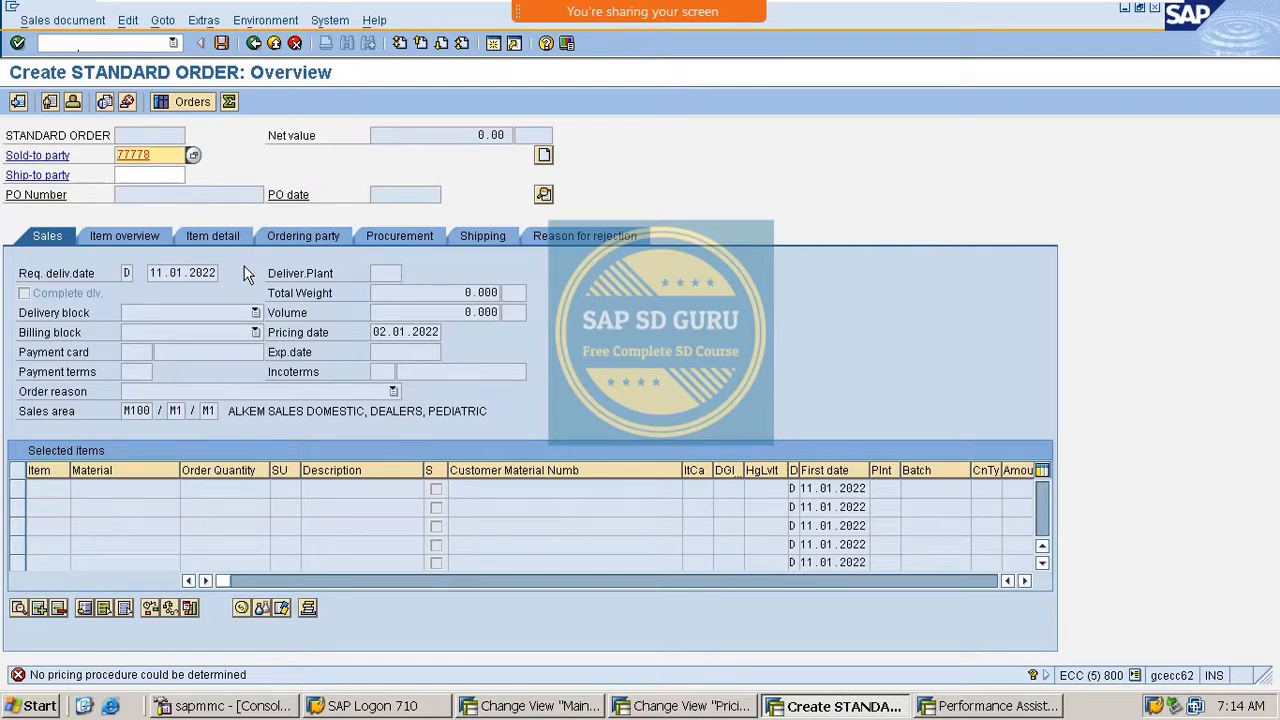
Close the leftover Performance Assistant help window.
{"action": "key", "text": "F10"}
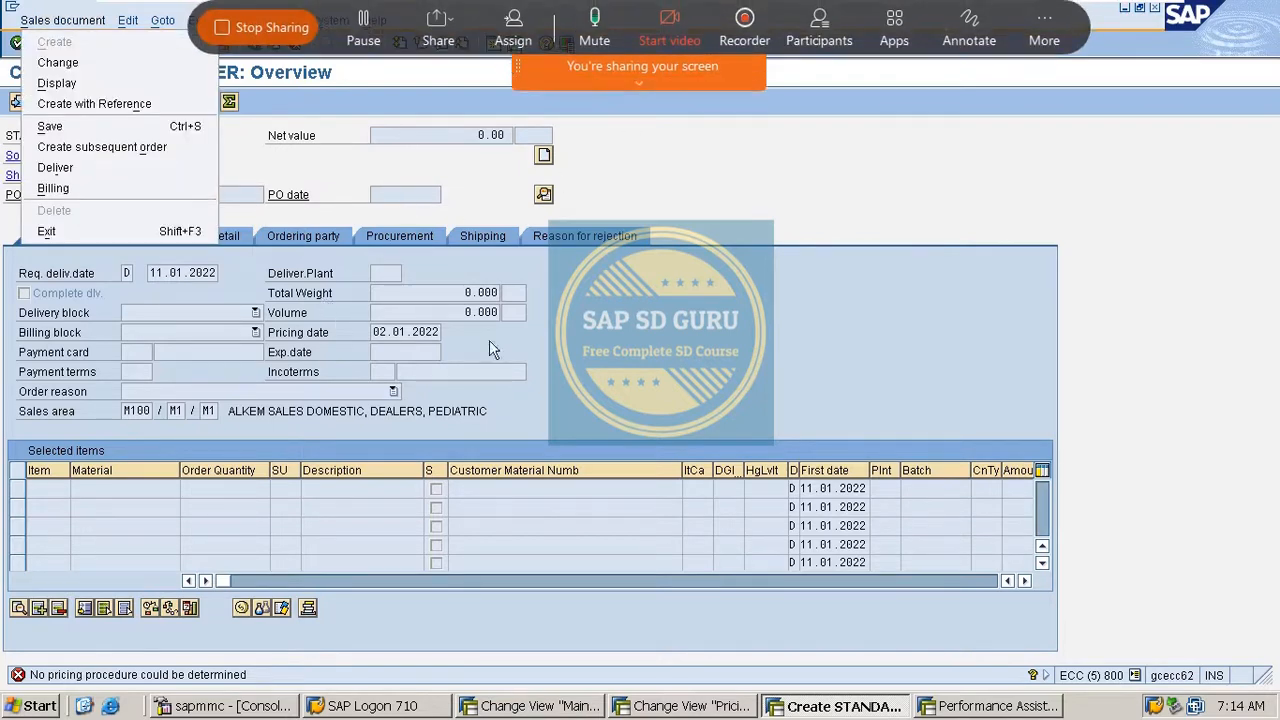
{"action": "left_click", "coordinate": [1010, 320]}
{"action": "left_click", "coordinate": [1043, 705]}
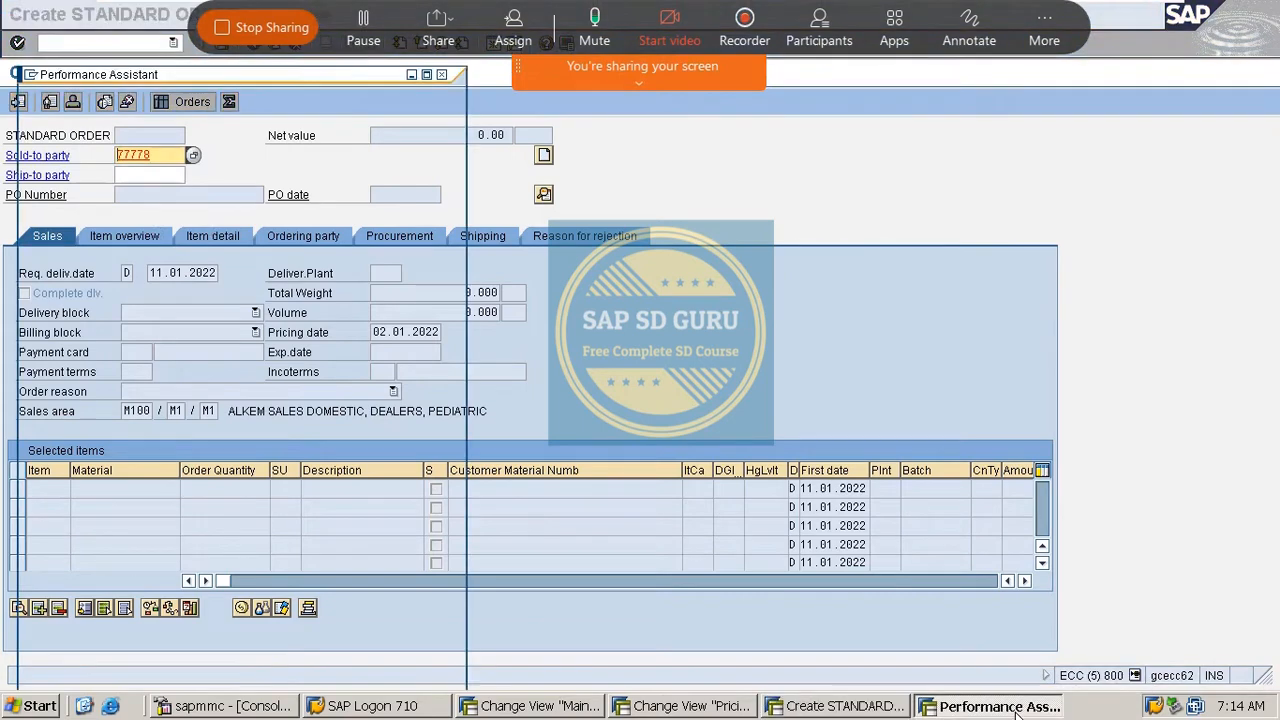
{"action": "left_click", "coordinate": [441, 75]}
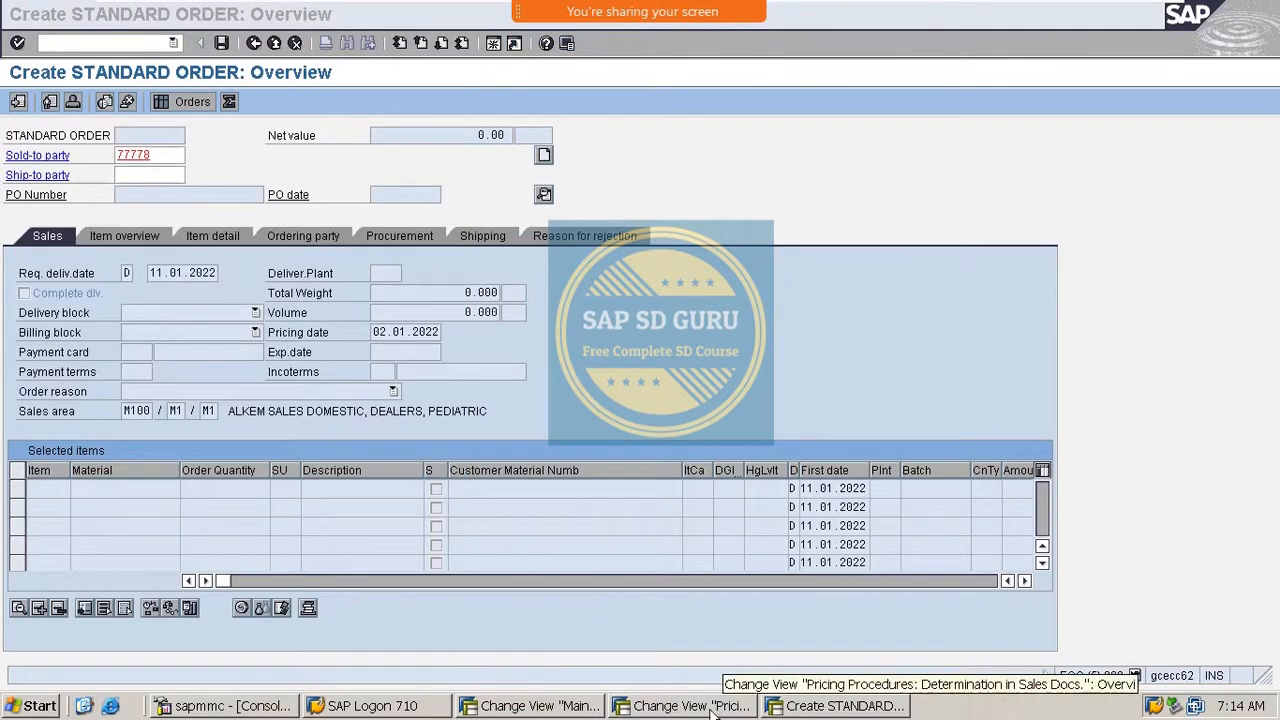
Start a new pricing procedure determination entry for sales organization M100, distribution channel M1 and division M1.
{"action": "left_click", "coordinate": [655, 710]}
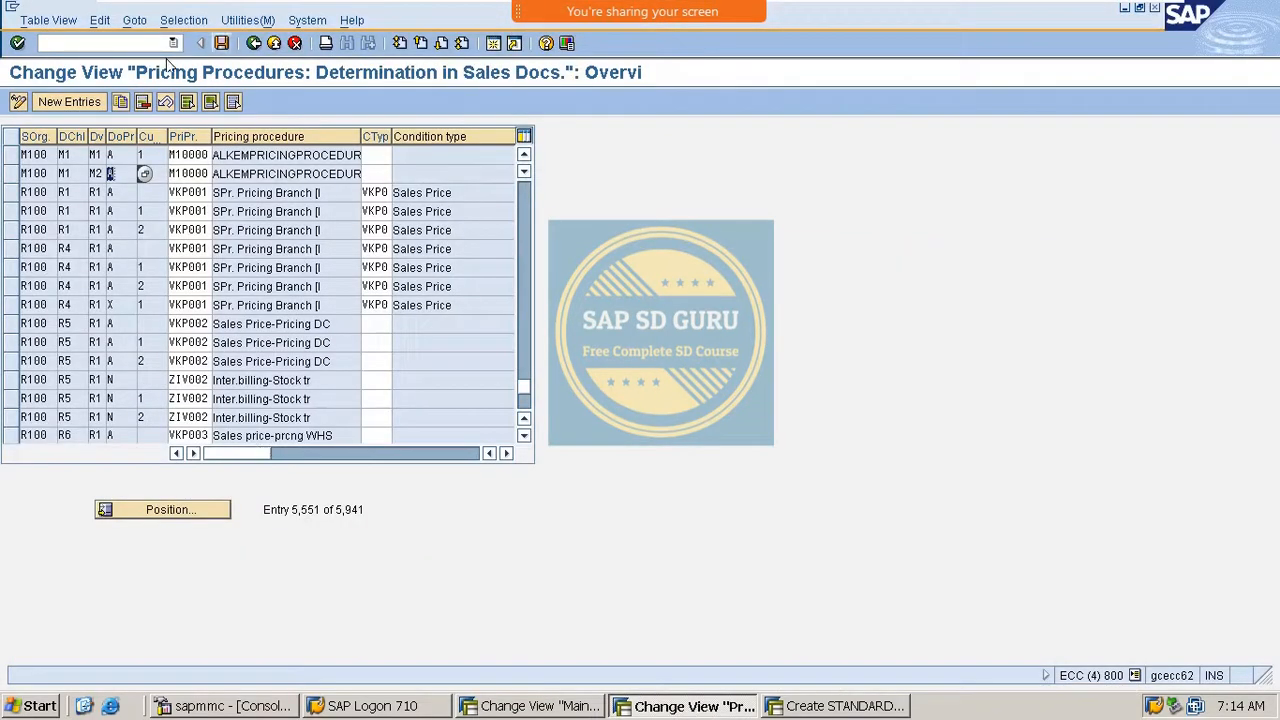
{"action": "left_click", "coordinate": [69, 101]}
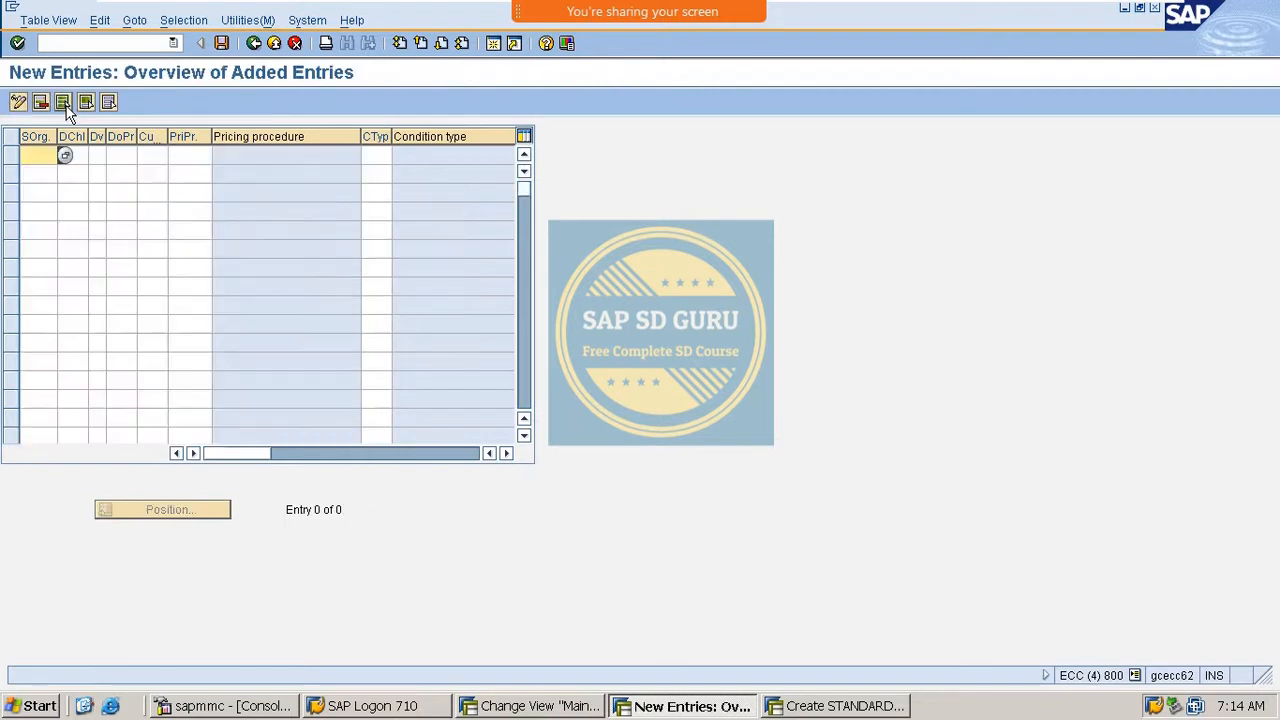
{"action": "type", "text": "m100"}
{"action": "key", "text": "Tab"}
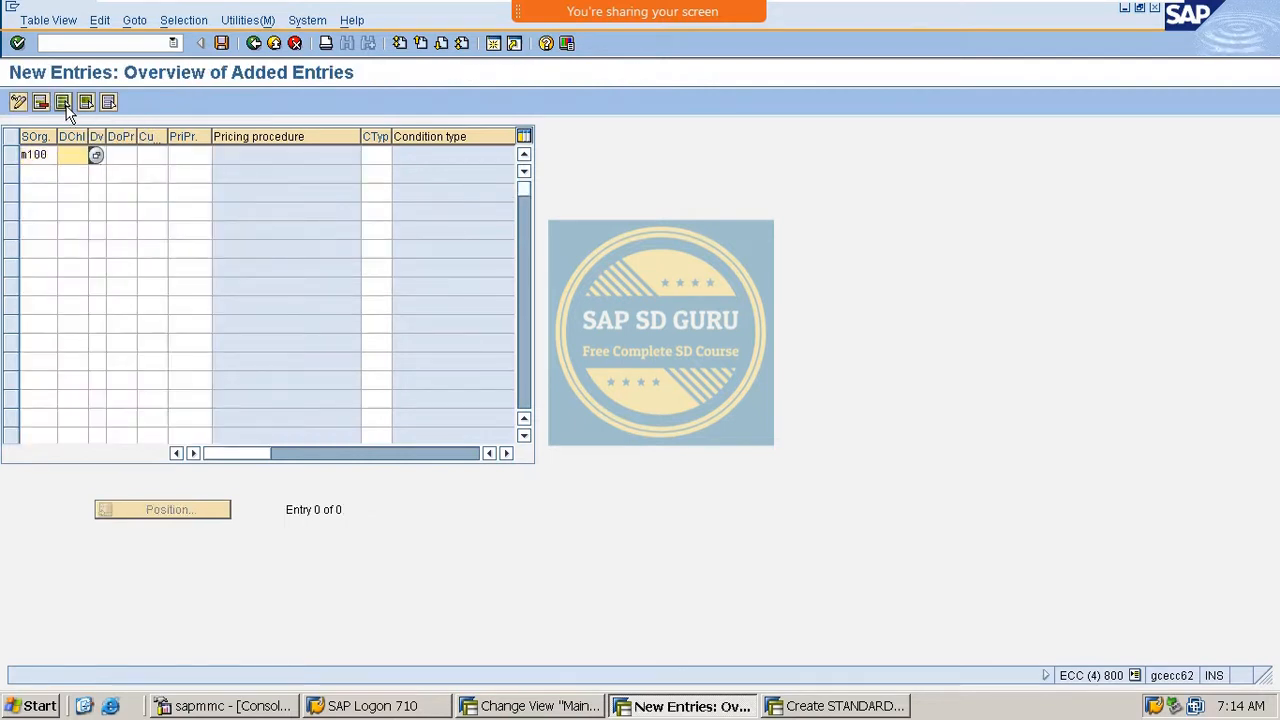
{"action": "type", "text": "m1"}
{"action": "key", "text": "Tab"}
{"action": "type", "text": "m1"}
{"action": "key", "text": "Tab"}
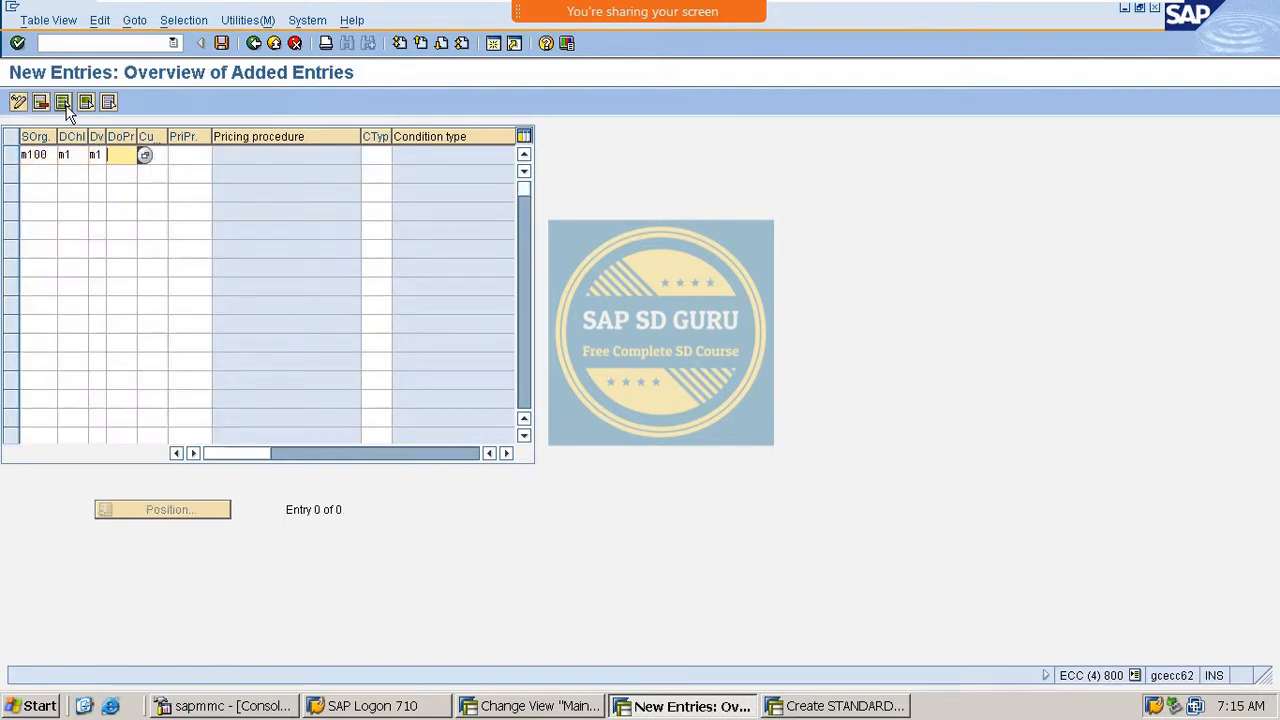
Complete the entry with document procedure B, customer procedure 1 and pricing procedure M10000, and save it.
{"action": "type", "text": "B"}
{"action": "key", "text": "Tab"}
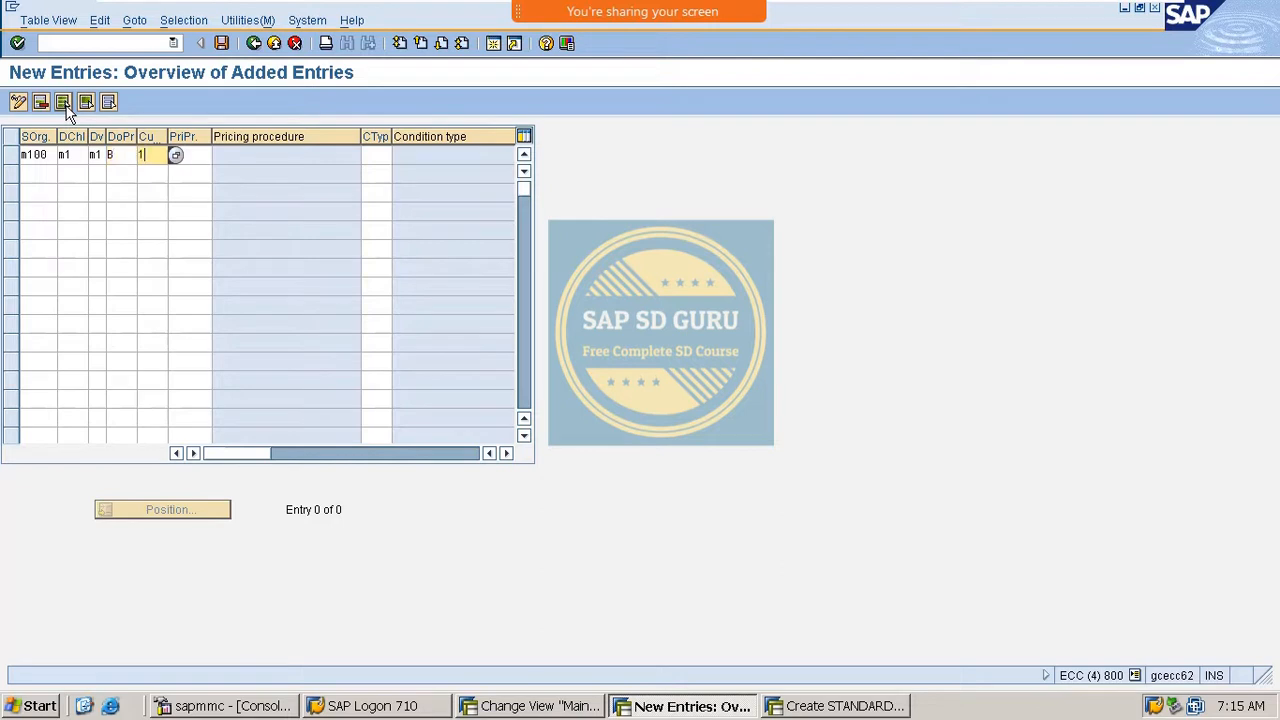
{"action": "key", "text": "Tab"}
{"action": "key", "text": "BackSpace"}
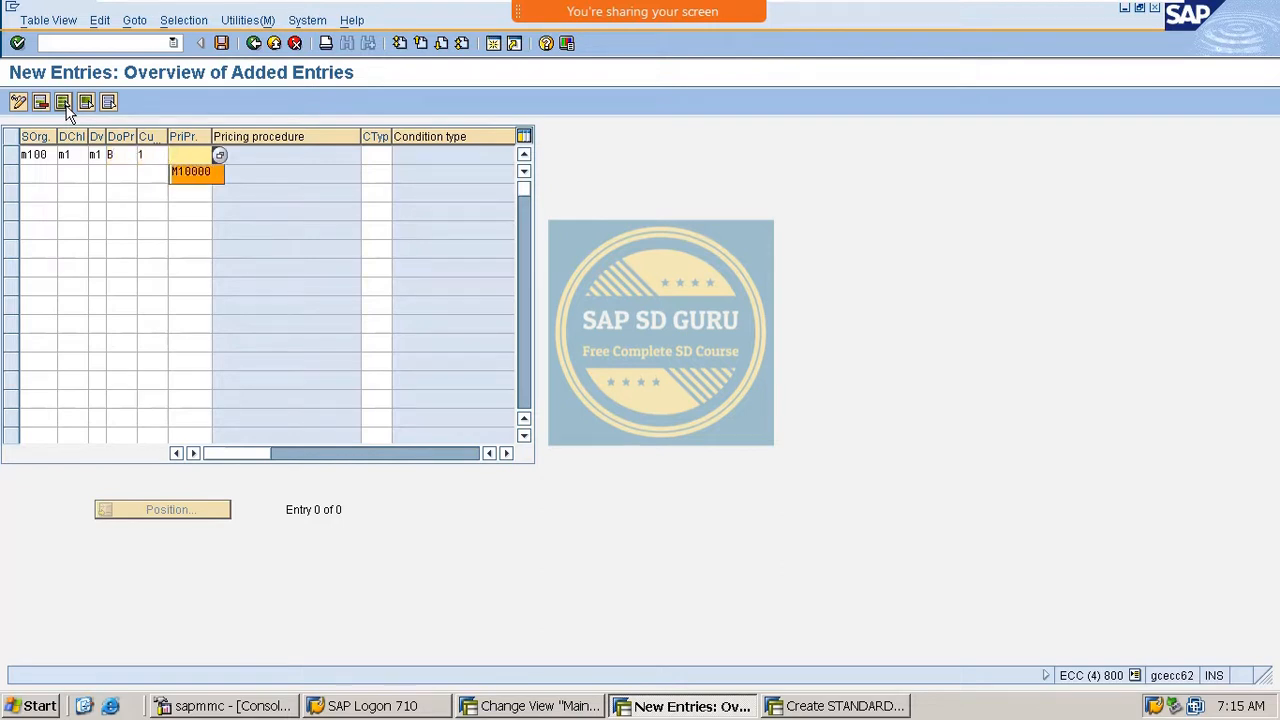
{"action": "key", "text": "Return"}
{"action": "key", "text": "Return"}
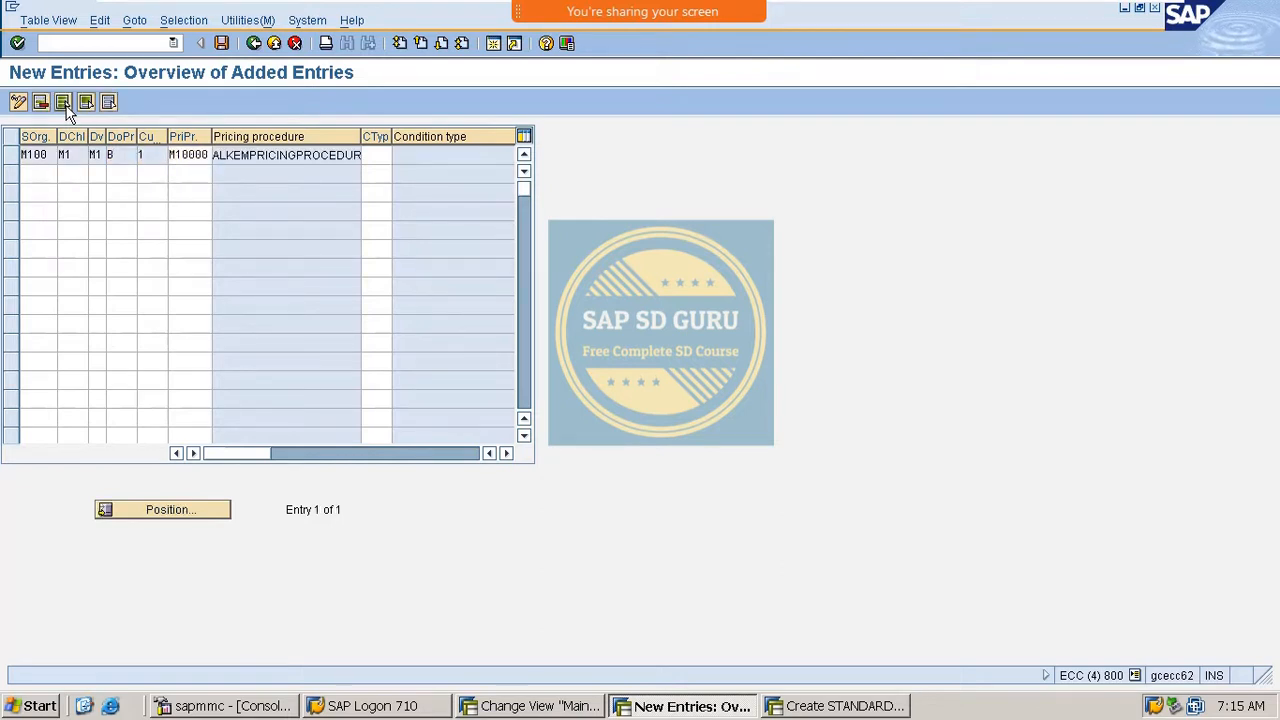
{"action": "key", "text": "ctrl+s"}
{"action": "key", "text": "Return"}
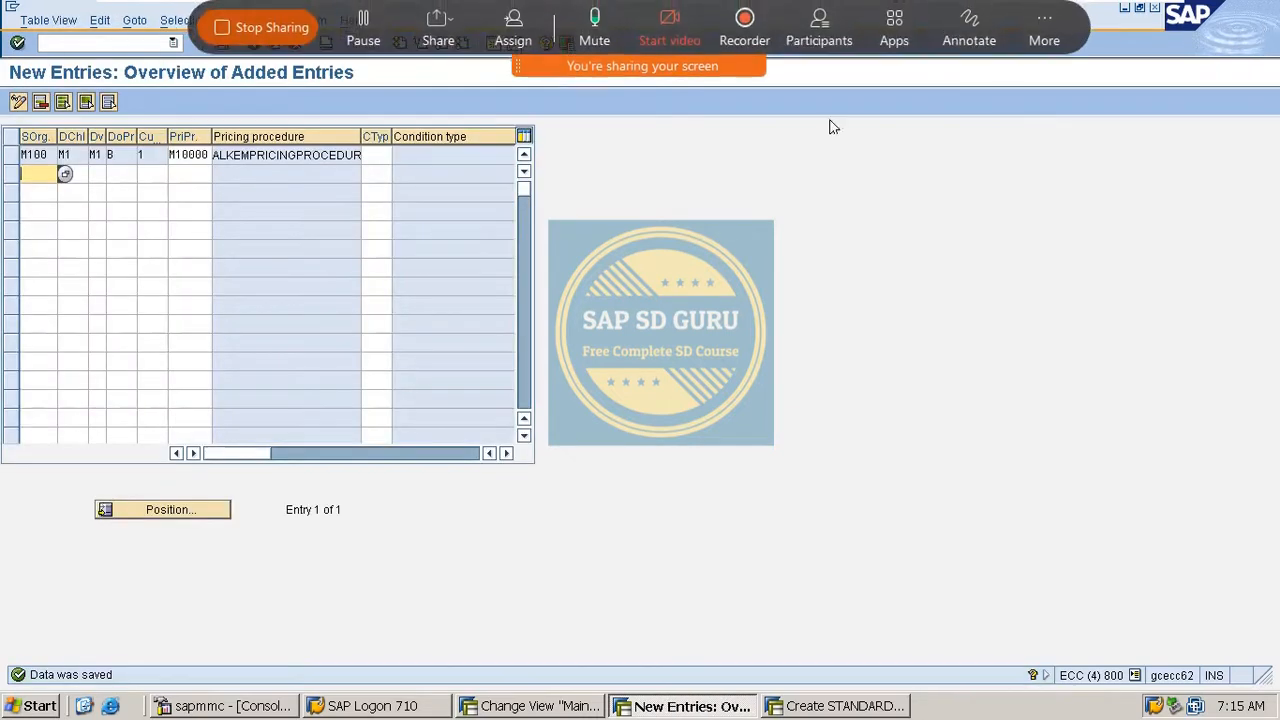
Start an MOR sales order with transaction VA01, enter the sold-to party number, and accept the proposed bill-to party and requested delivery date.
{"action": "left_click", "coordinate": [101, 43]}
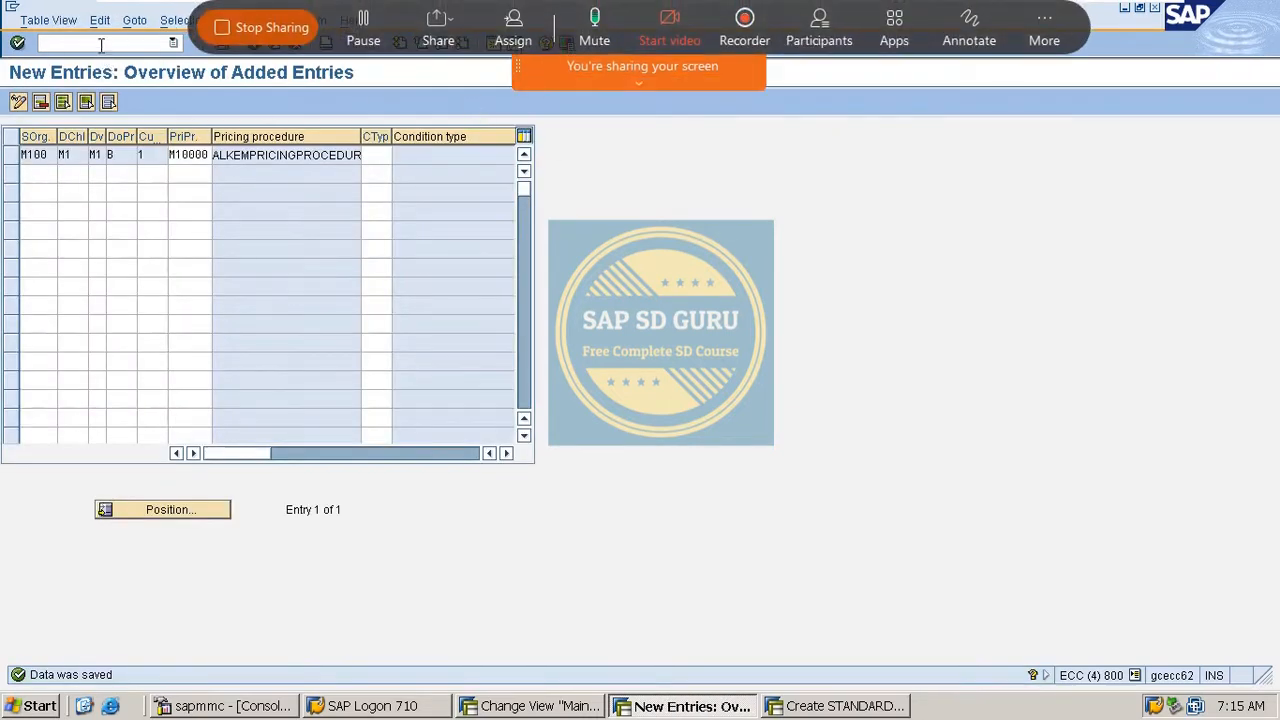
{"action": "type", "text": "/nva01"}
{"action": "key", "text": "Return"}
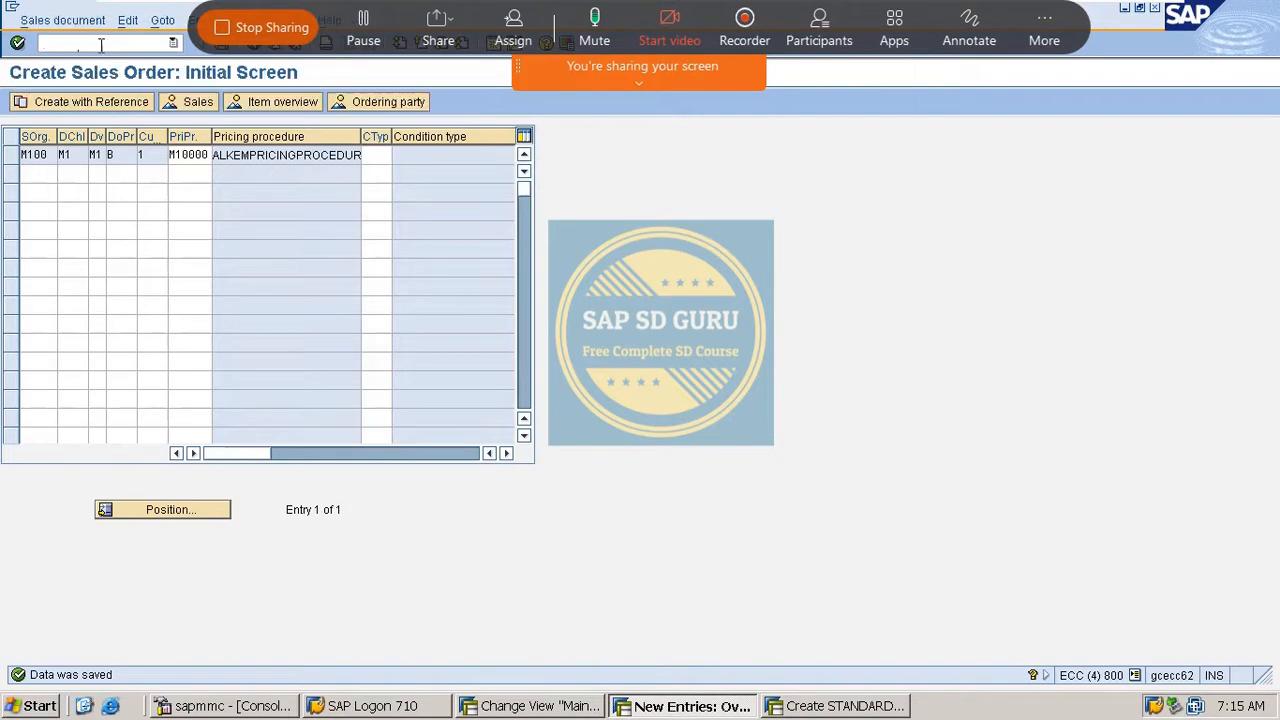
{"action": "key", "text": "Return"}
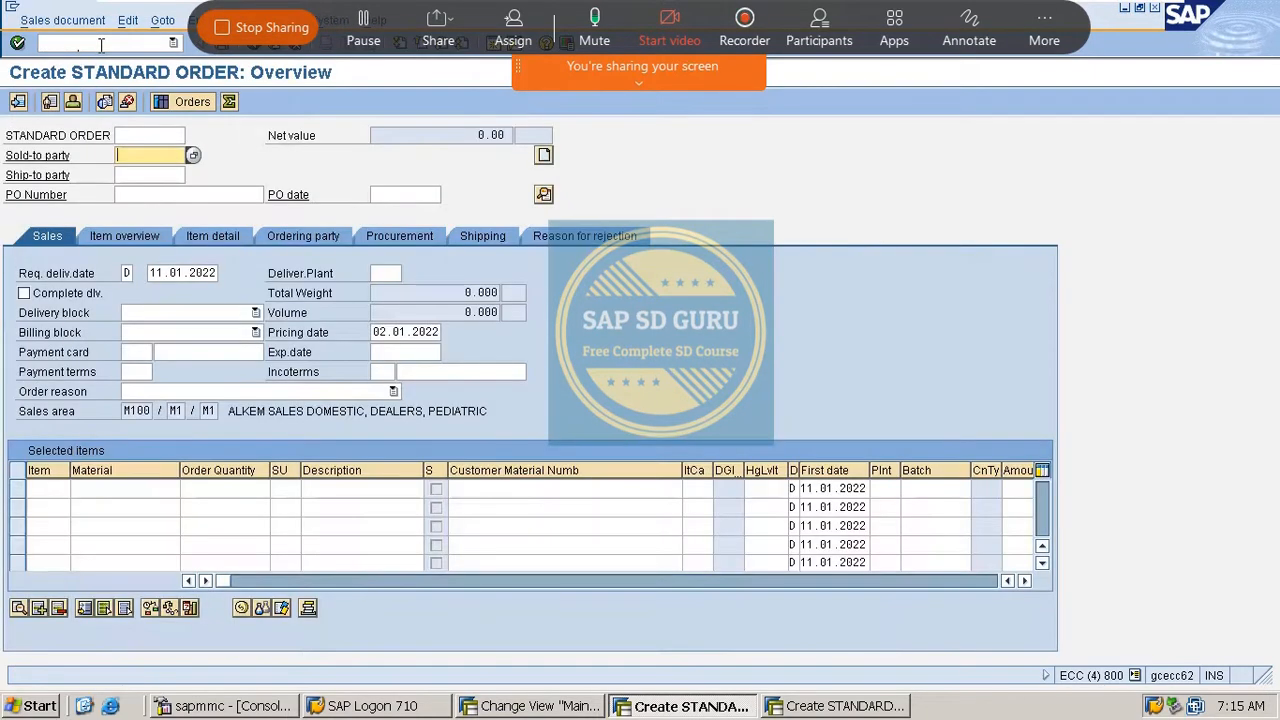
{"action": "type", "text": "77778"}
{"action": "key", "text": "Return"}
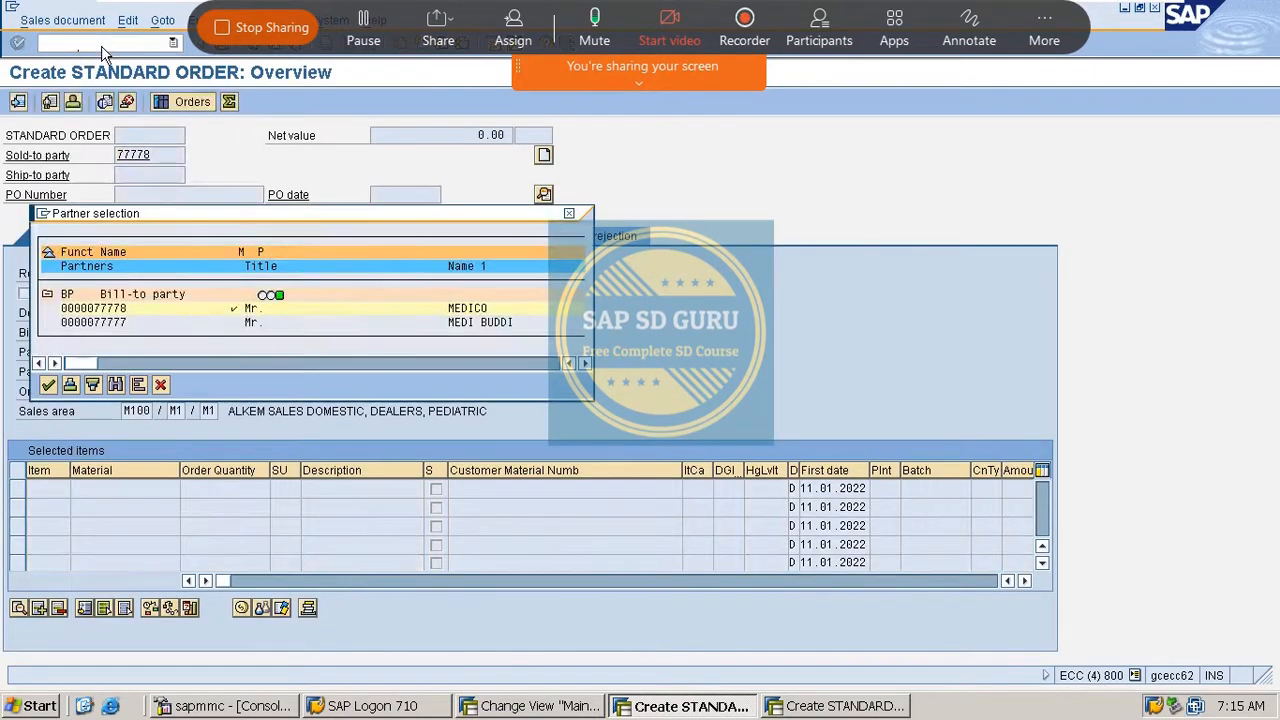
{"action": "key", "text": "Return"}
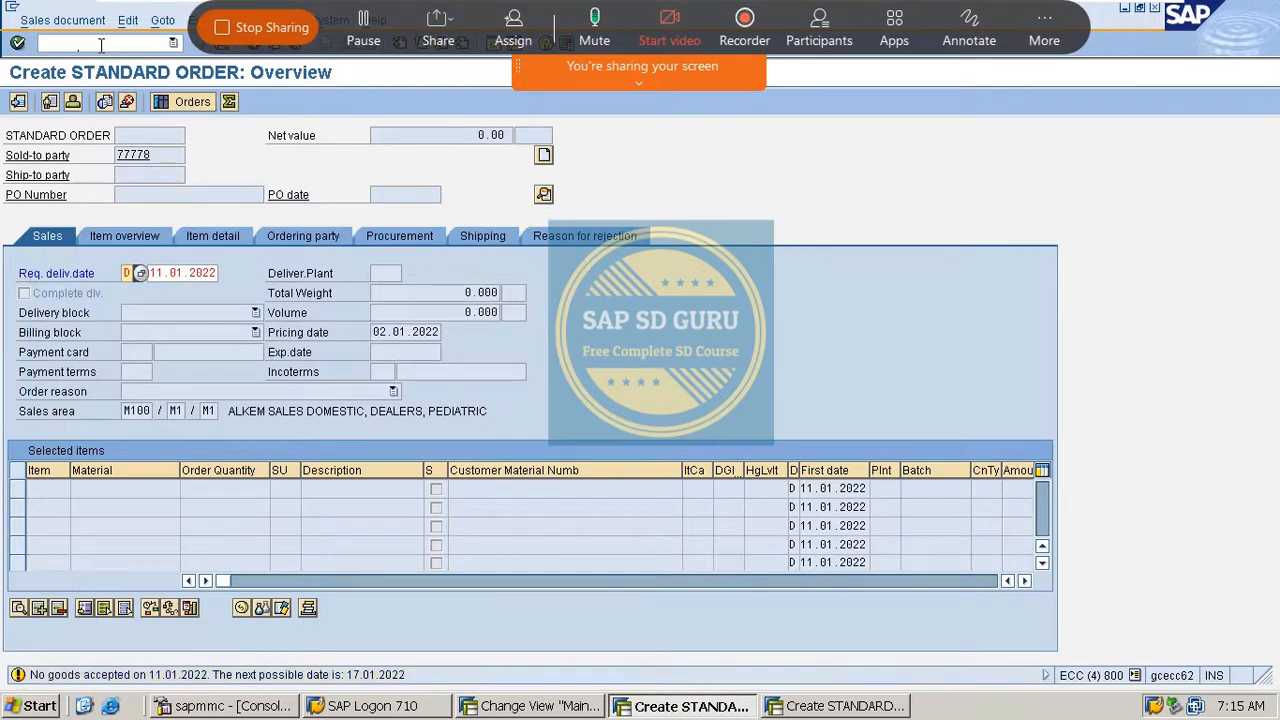
{"action": "key", "text": "Return"}
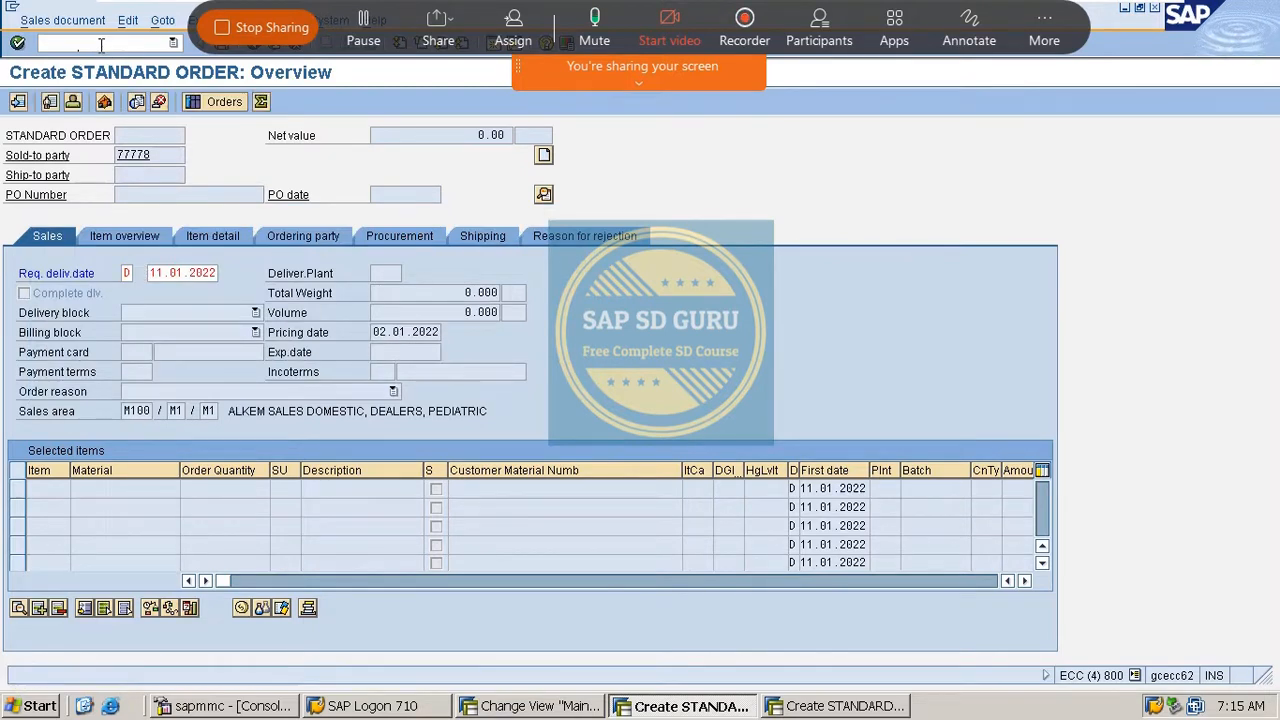
Add material DOLO-650 with quantity 1 to the order, continuing past the open quotations and availability control.
{"action": "type", "text": "DOLO-650"}
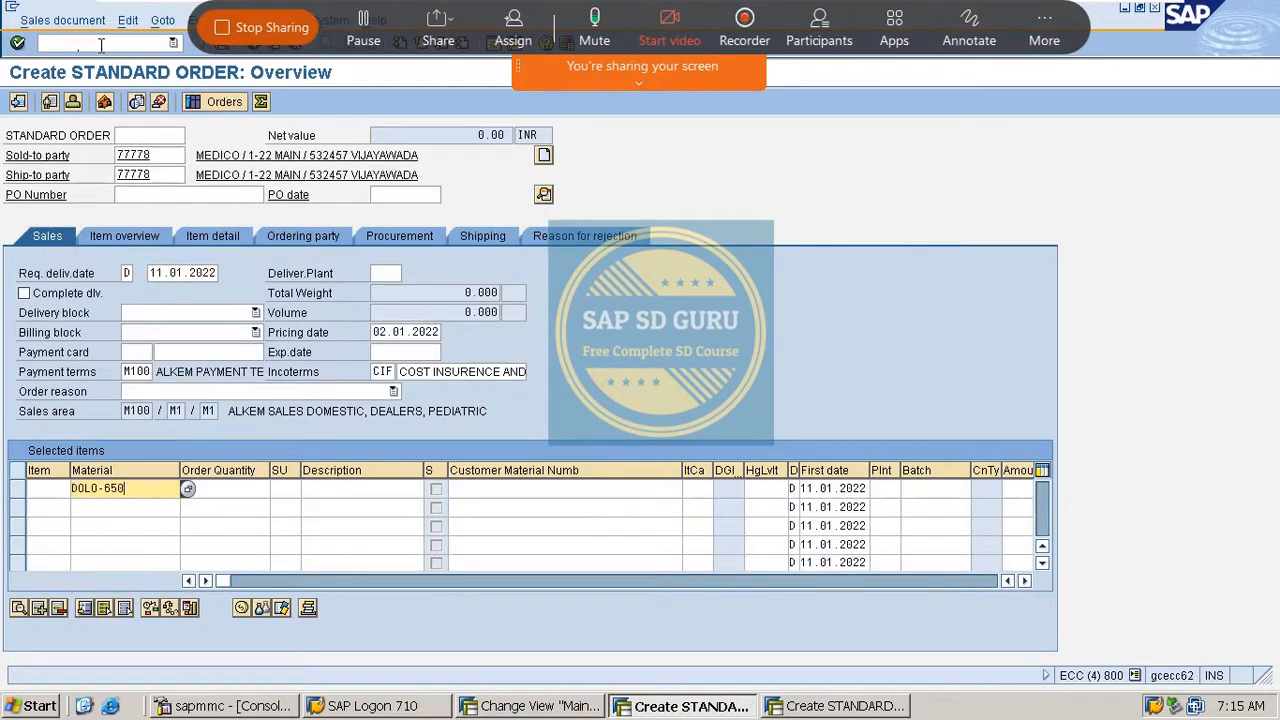
{"action": "key", "text": "Tab"}
{"action": "type", "text": "1"}
{"action": "key", "text": "Return"}
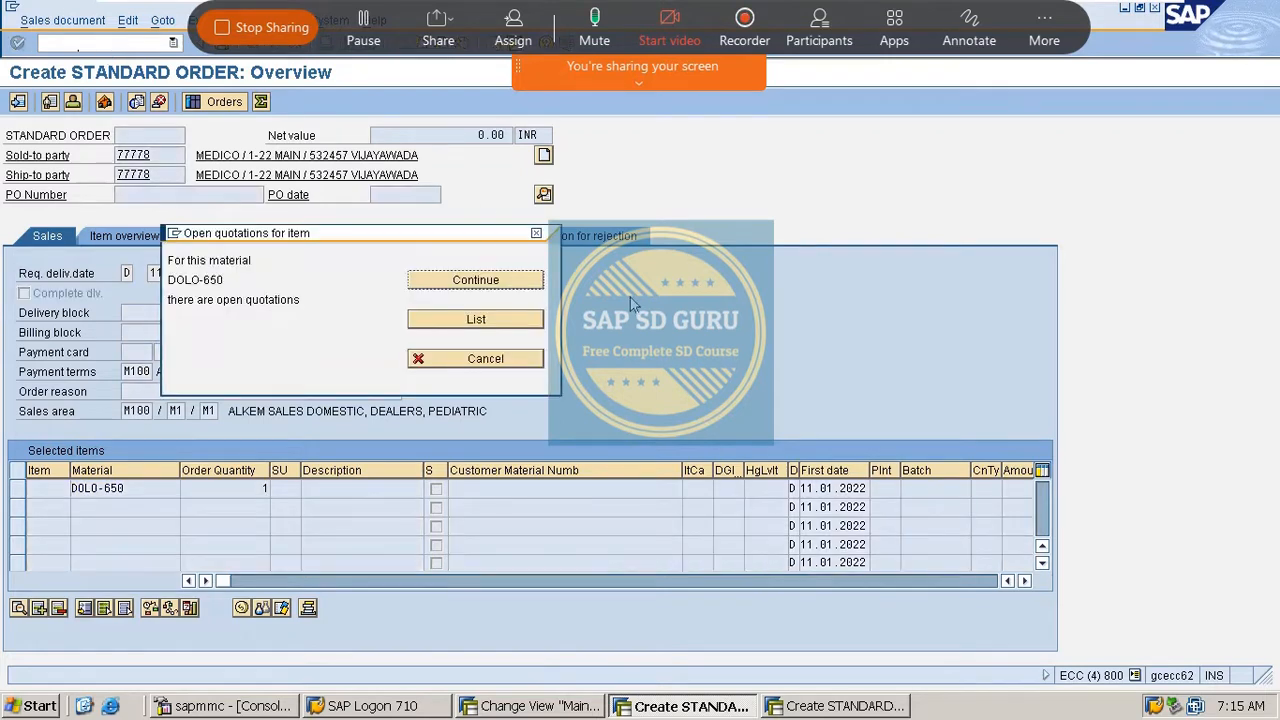
{"action": "left_click", "coordinate": [527, 283]}
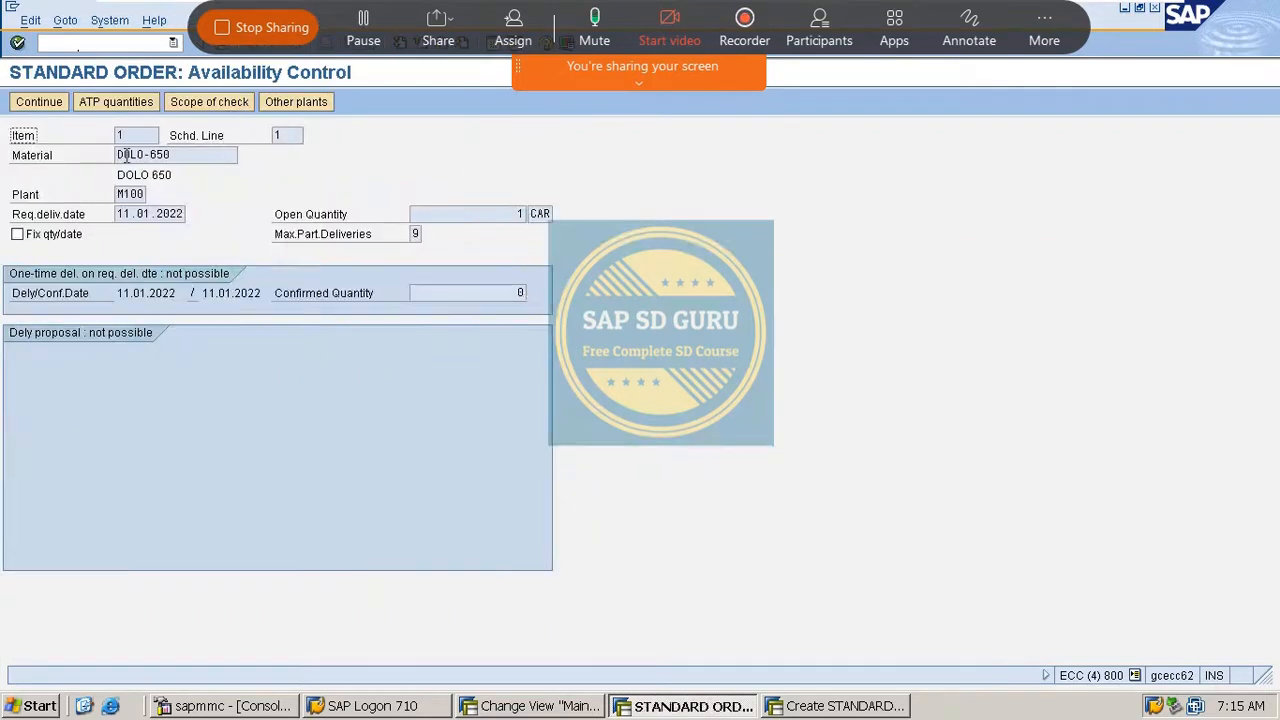
{"action": "left_click", "coordinate": [26, 106]}
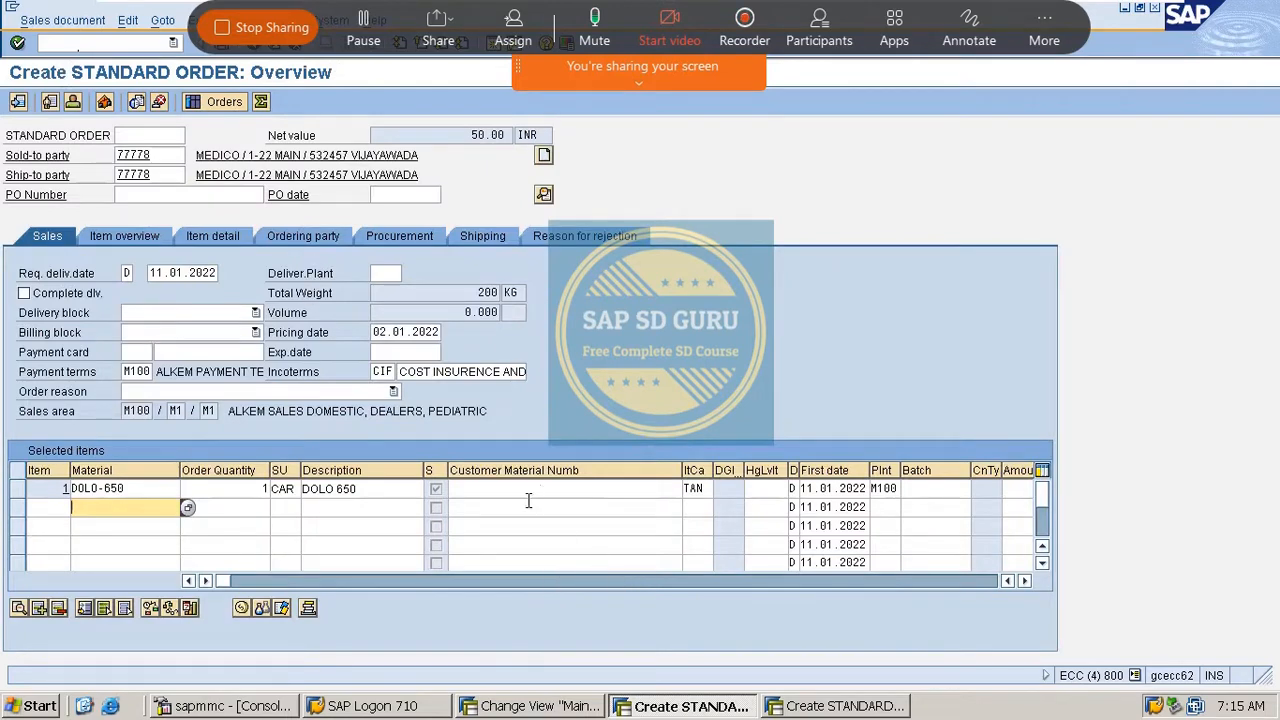
Open the pricing conditions of the DOLO-650 item and display their pricing analysis.
{"action": "double_click", "coordinate": [127, 489]}
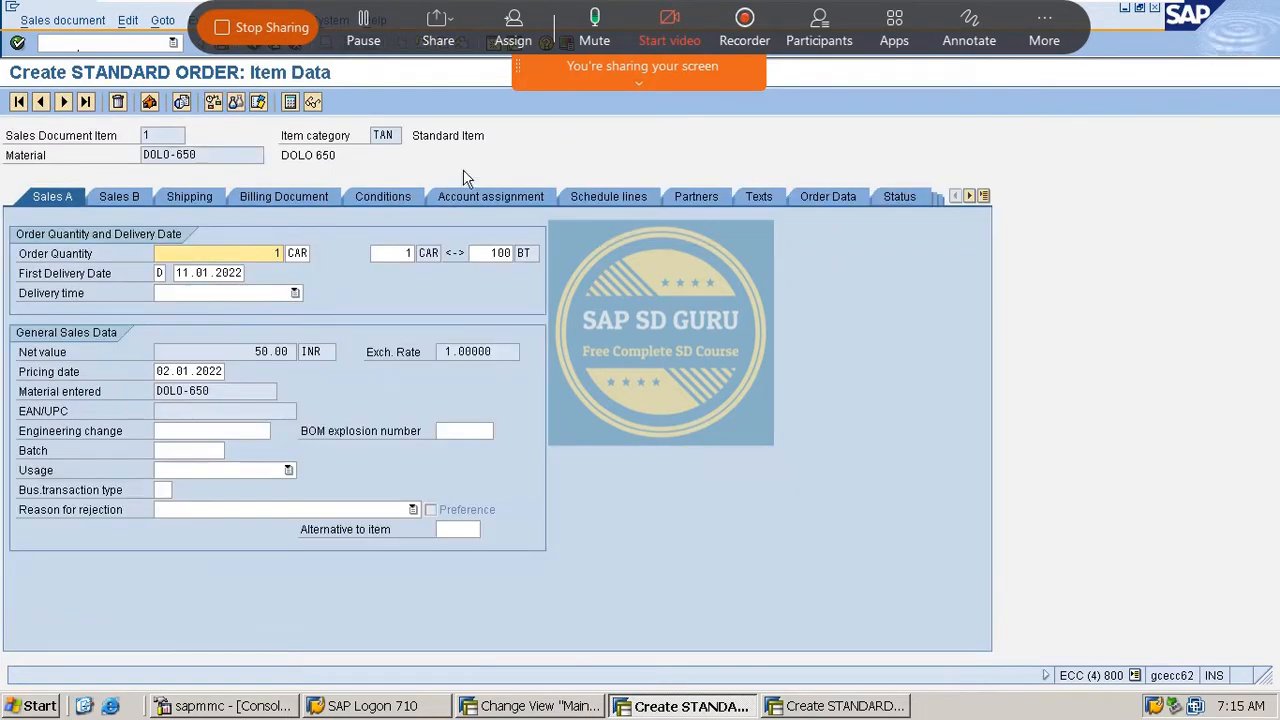
{"action": "left_click", "coordinate": [396, 196]}
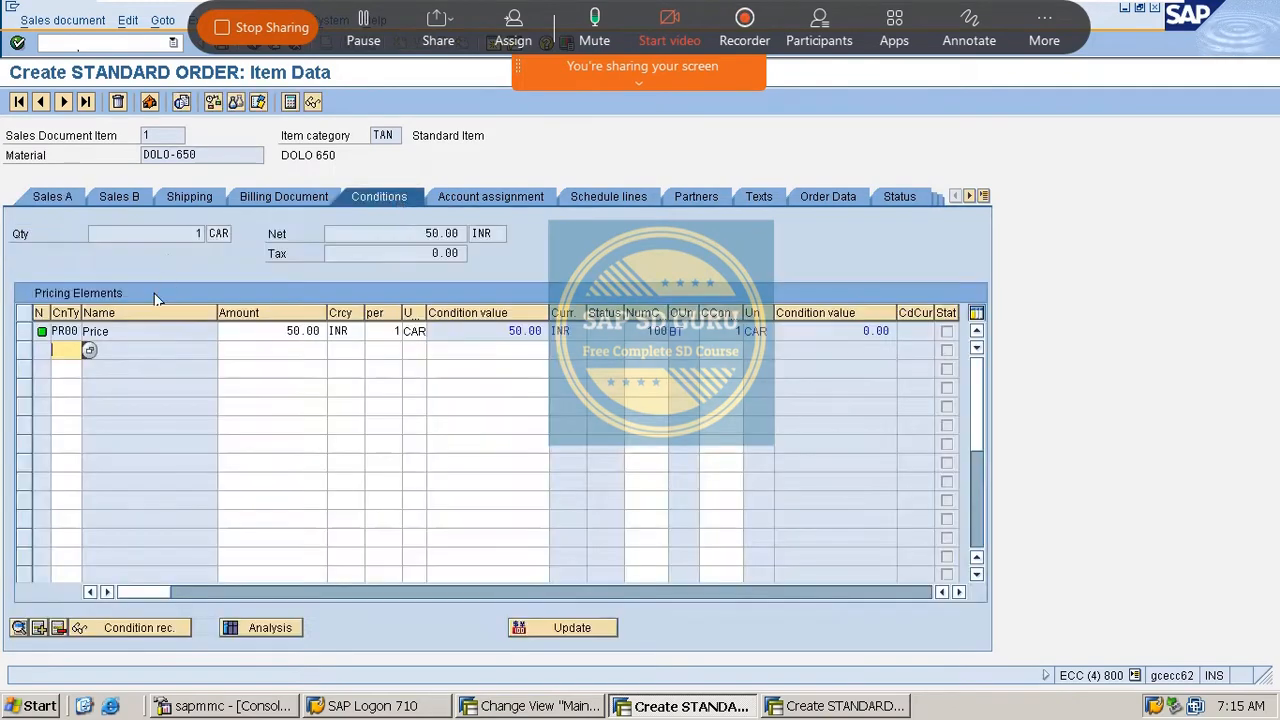
{"action": "left_click", "coordinate": [276, 634]}
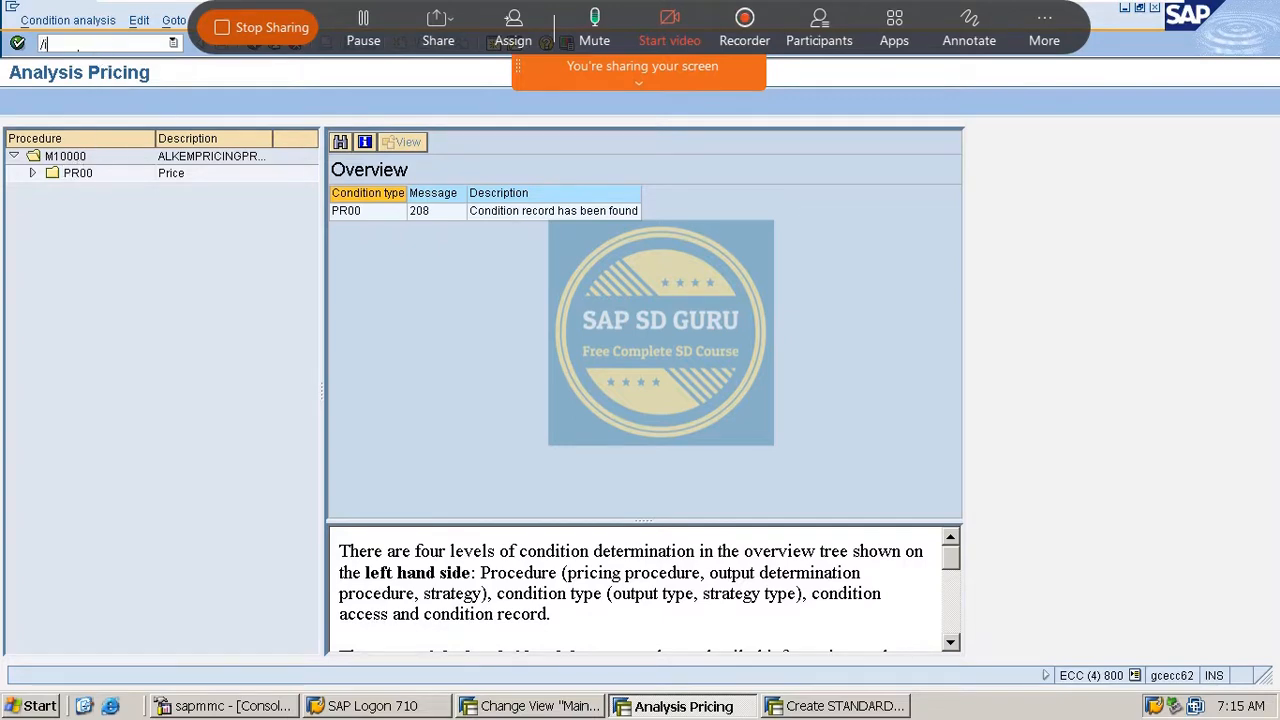
End the pricing analysis session and restart sales order creation with transaction VA01 in the remaining order session.
{"action": "key", "text": "F3"}
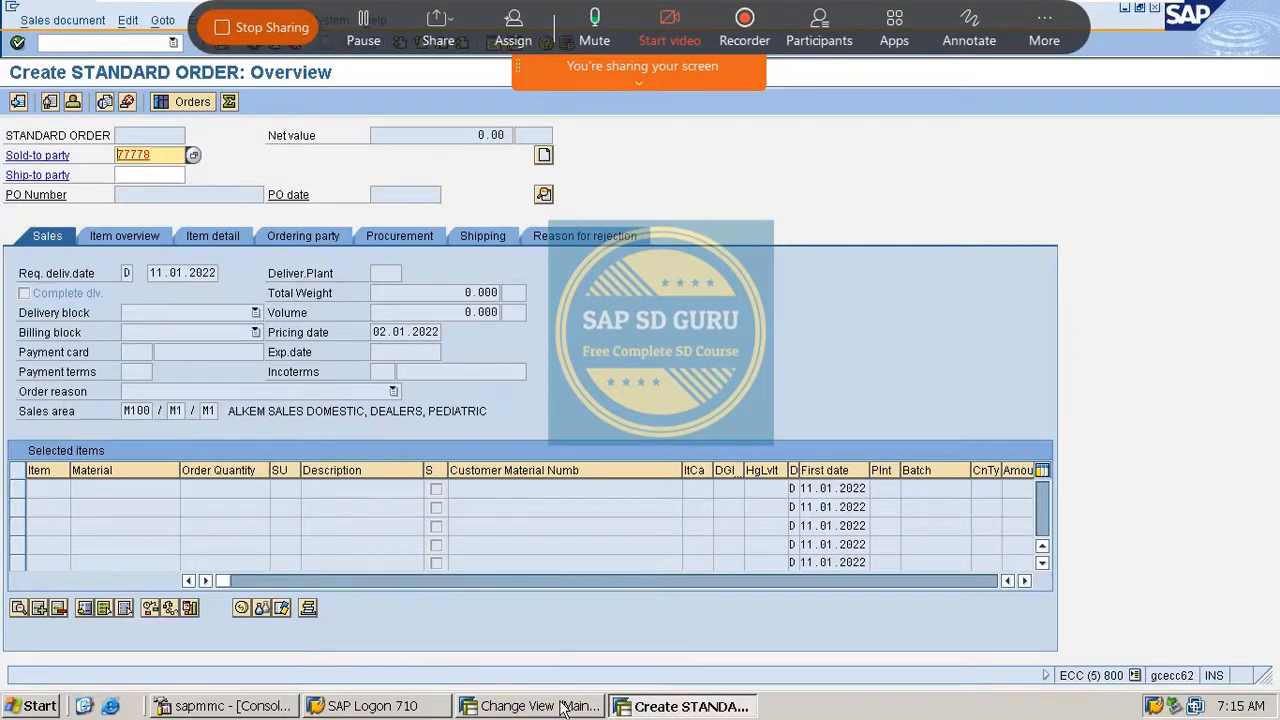
{"action": "left_click", "coordinate": [77, 43]}
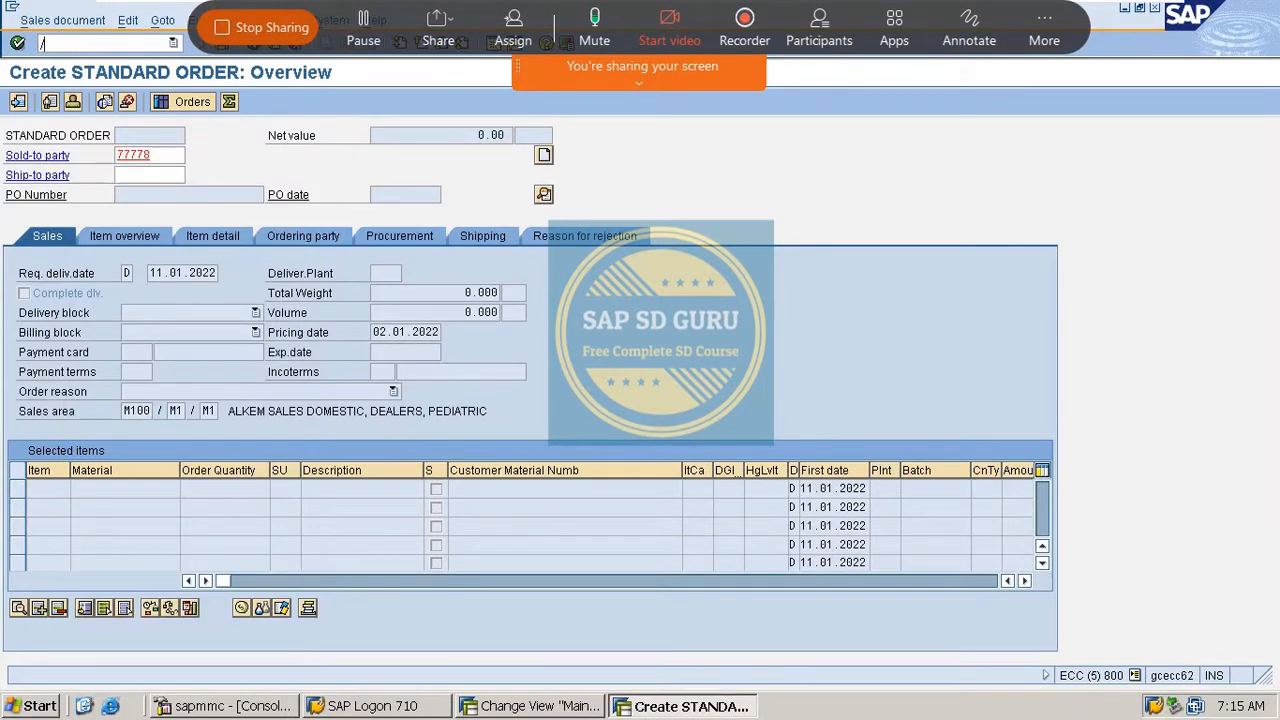
{"action": "type", "text": "/nva01"}
{"action": "key", "text": "Return"}
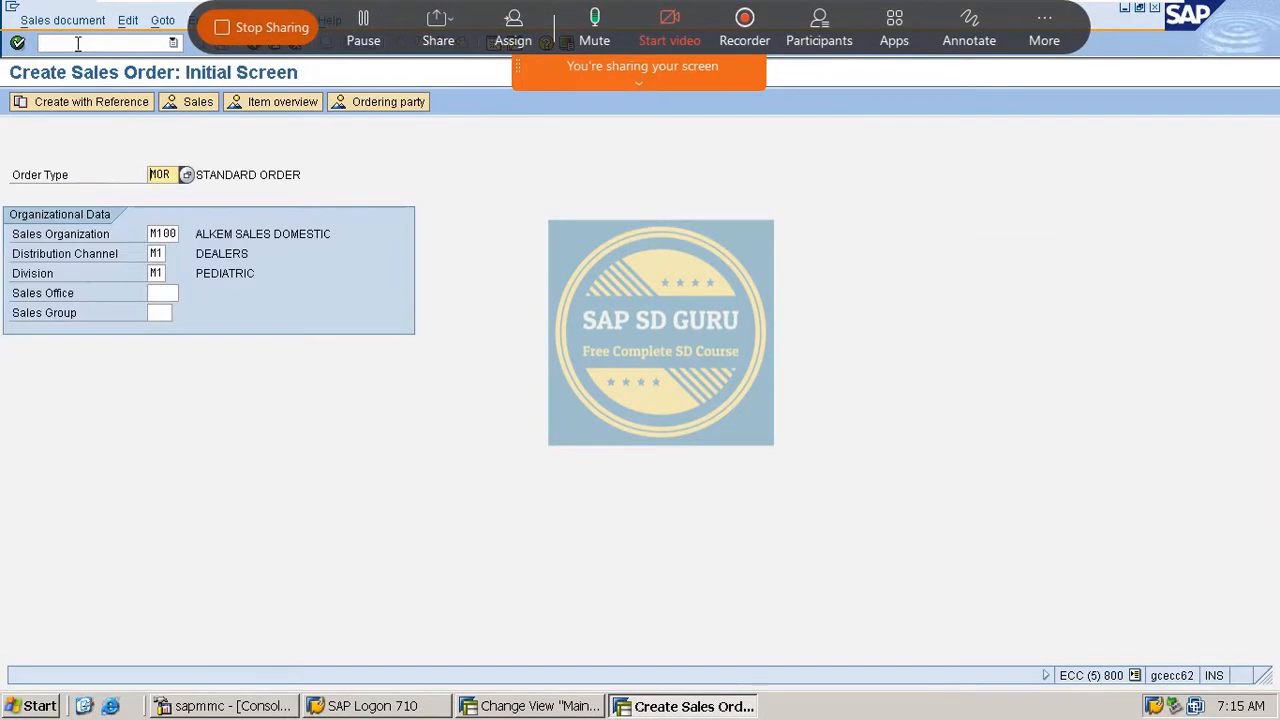
Open the pricing procedure determination with transaction OVKK in place of the empty order and position the list at sales organization M100.
{"action": "key", "text": "Return"}
{"action": "left_click", "coordinate": [79, 42]}
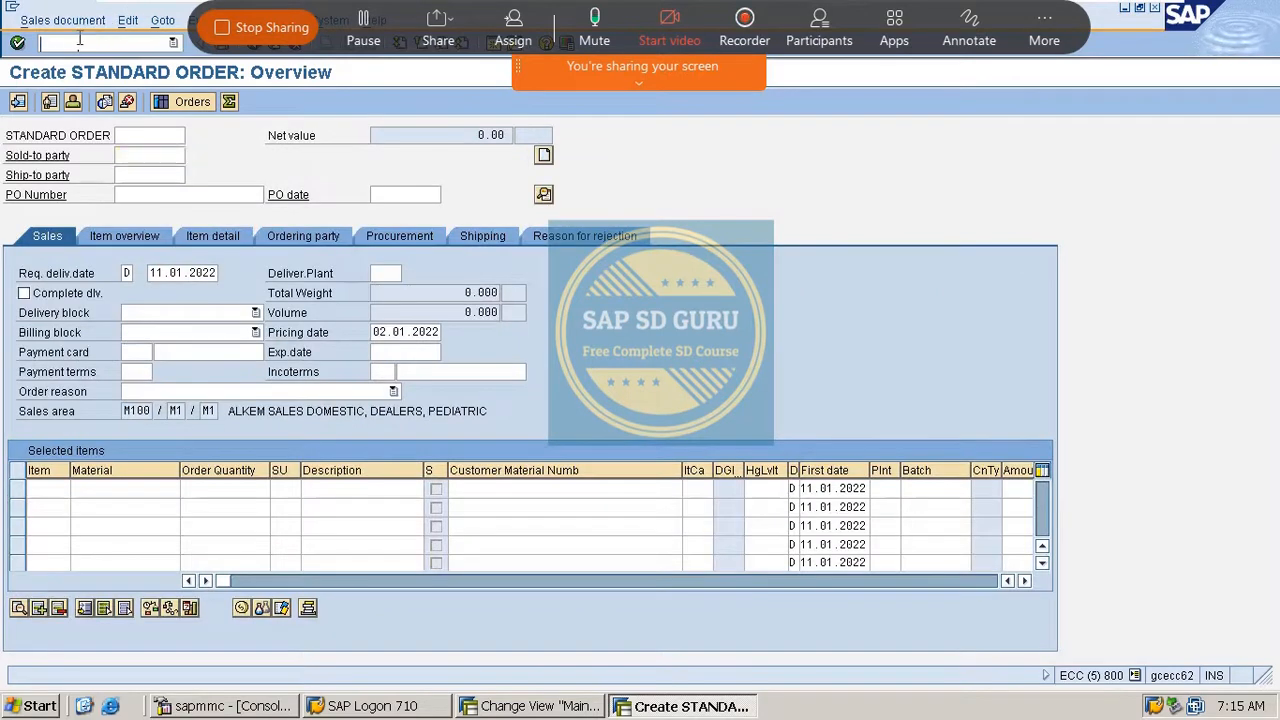
{"action": "type", "text": "/novkk"}
{"action": "key", "text": "Return"}
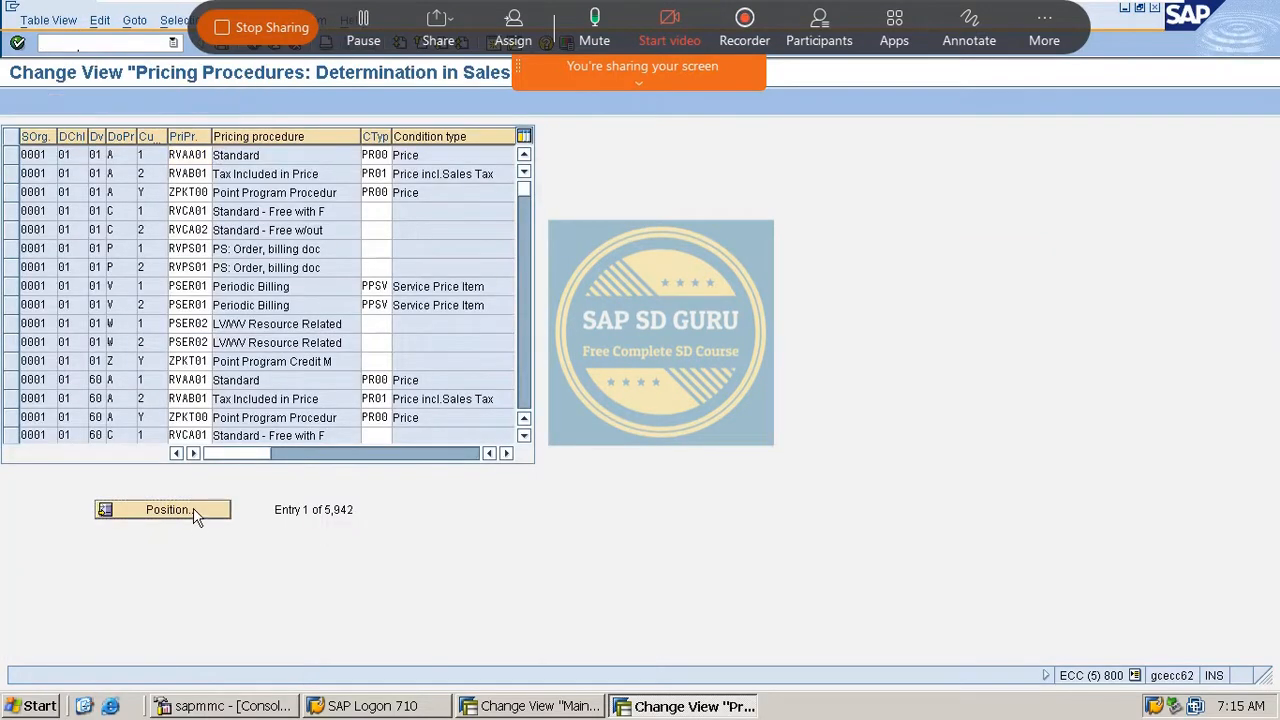
{"action": "left_click", "coordinate": [196, 510]}
{"action": "type", "text": "M100"}
{"action": "key", "text": "Return"}
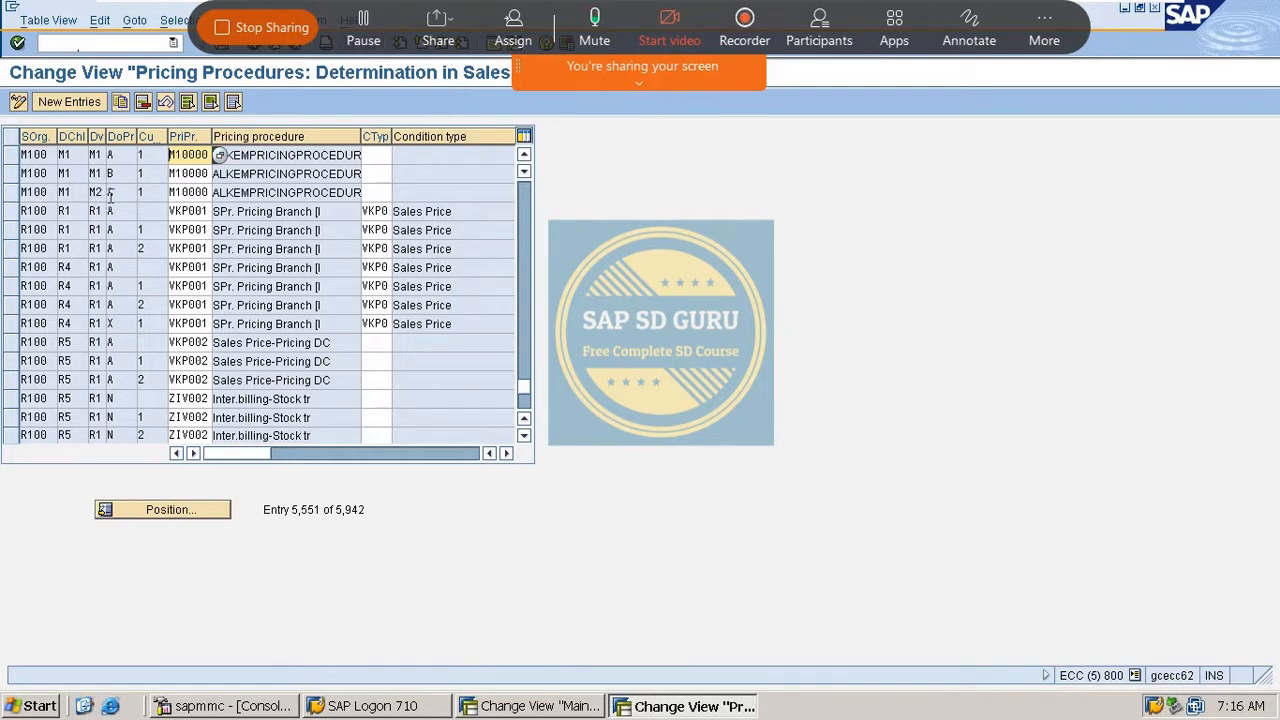
Assign pricing procedure VKP001 to the M100/M1/M1 row with document pricing procedure B and customer procedure 1, and save.
{"action": "double_click", "coordinate": [172, 173]}
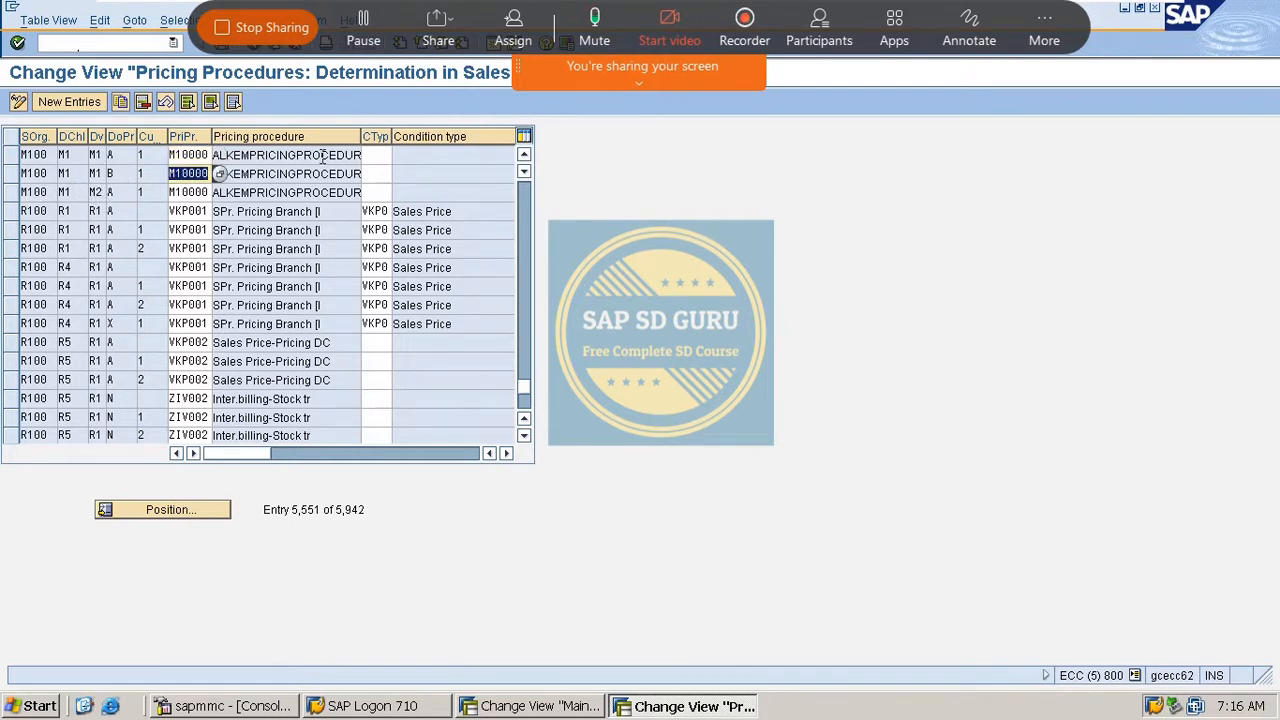
{"action": "key", "text": "BackSpace"}
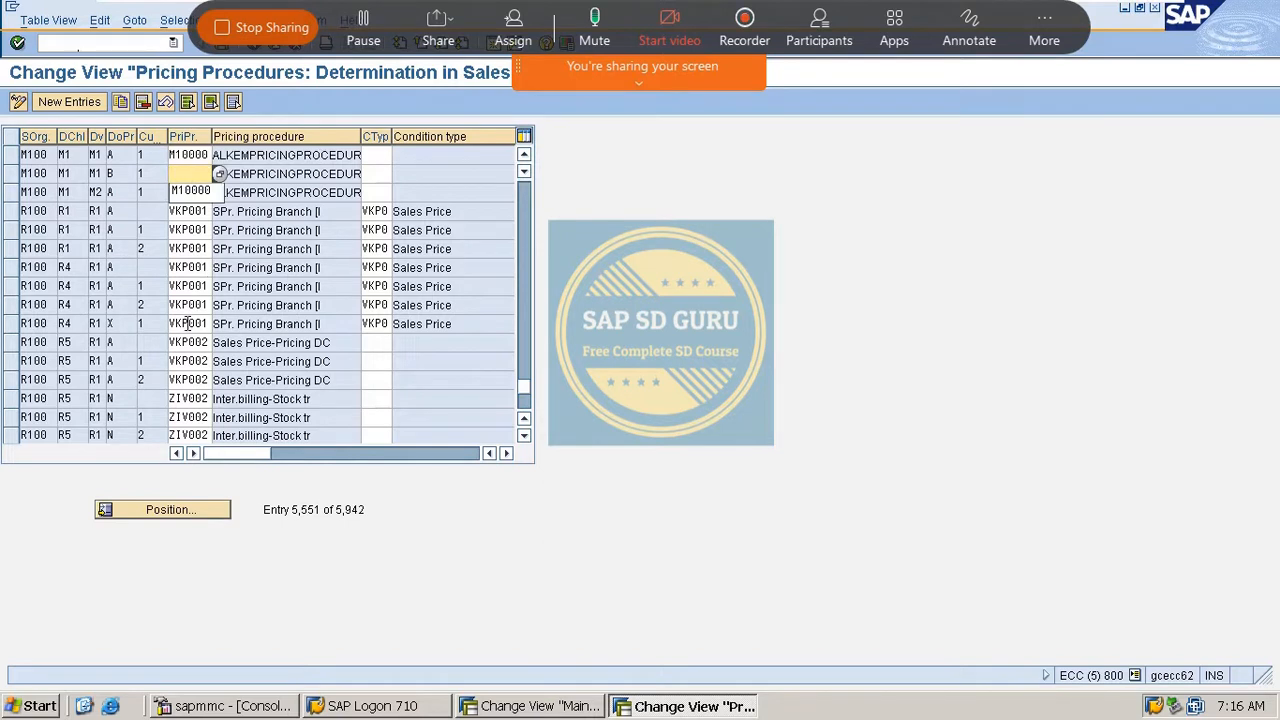
{"action": "double_click", "coordinate": [205, 231]}
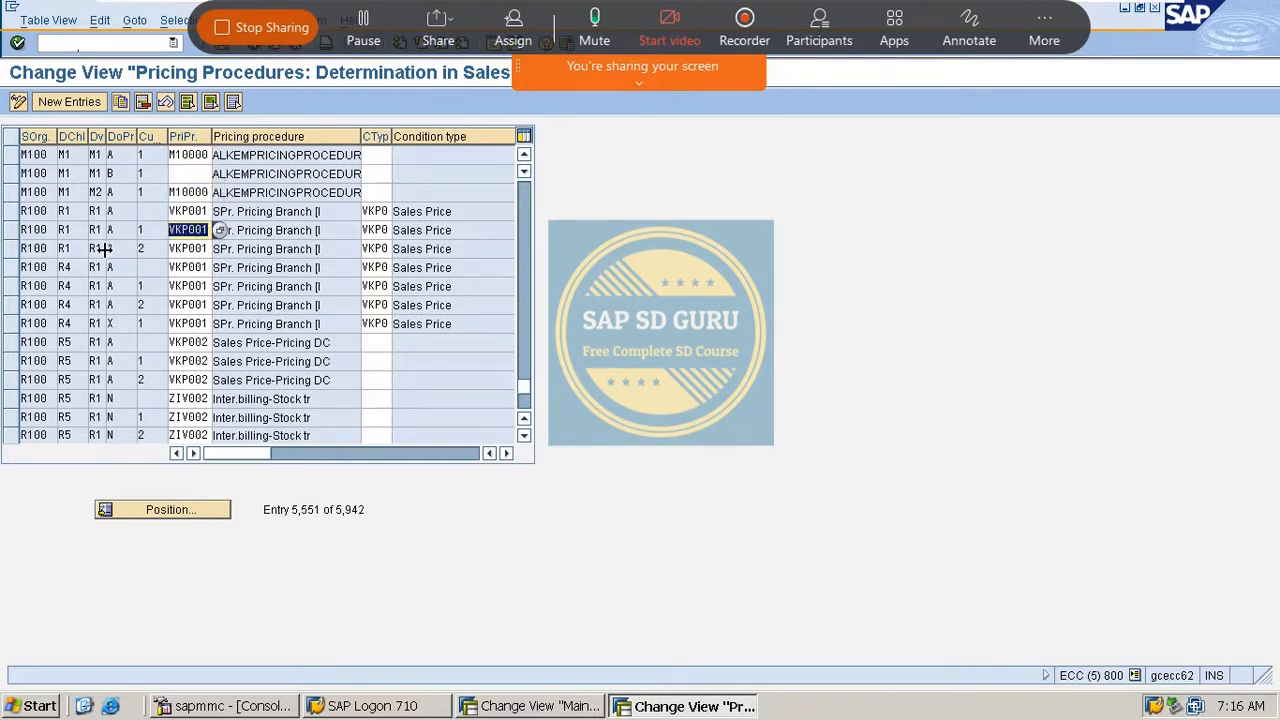
{"action": "key", "text": "ctrl+c"}
{"action": "left_click", "coordinate": [180, 173]}
{"action": "key", "text": "ctrl+v"}
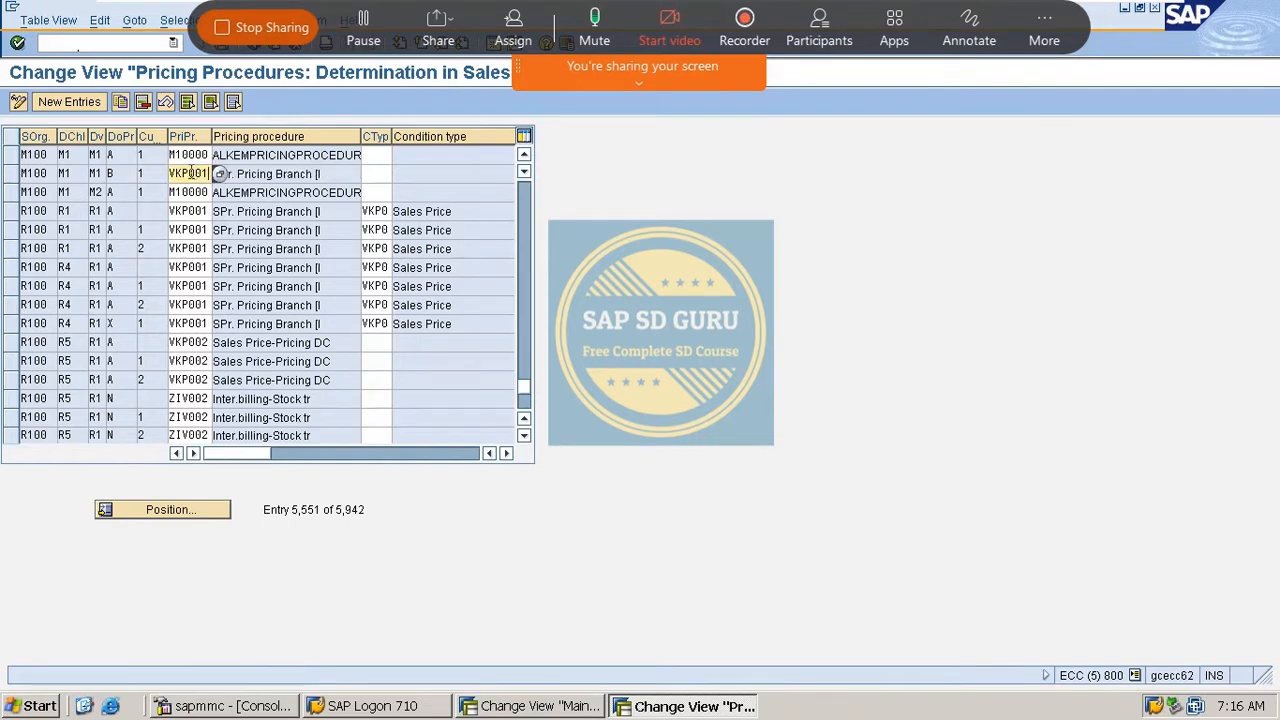
{"action": "key", "text": "ctrl+s"}
{"action": "key", "text": "Return"}
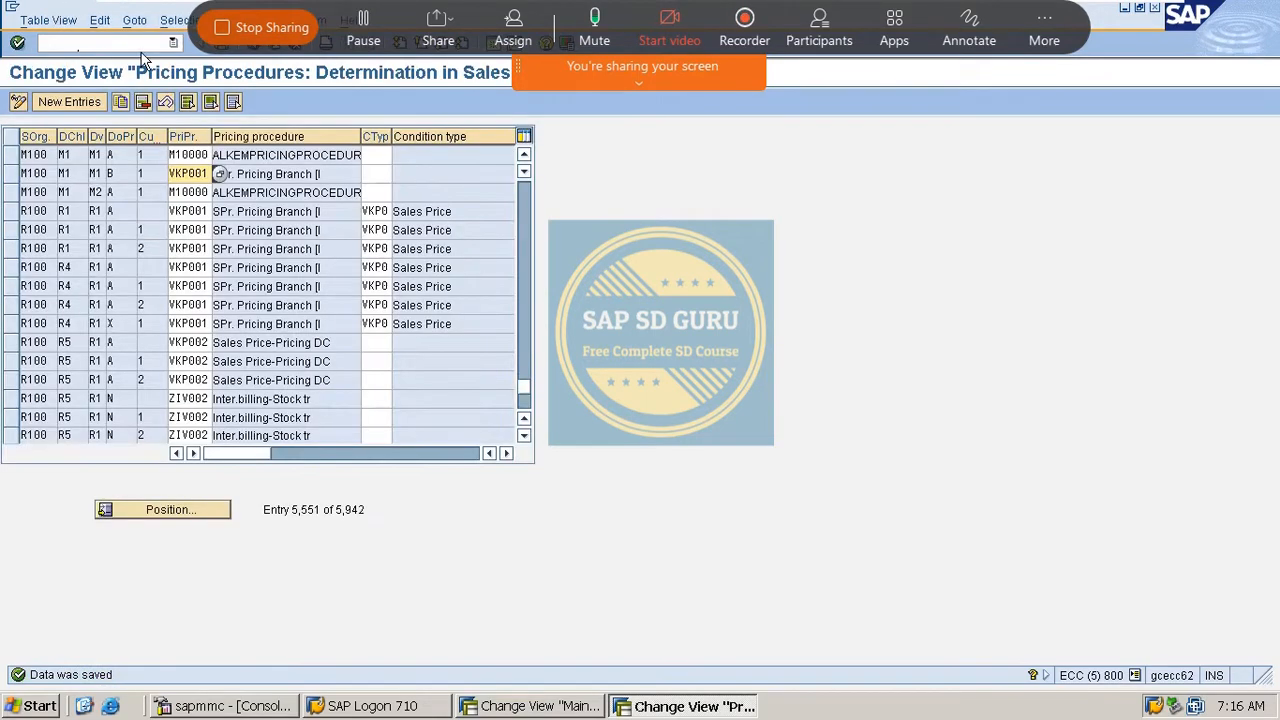
{"action": "type", "text": "0"}
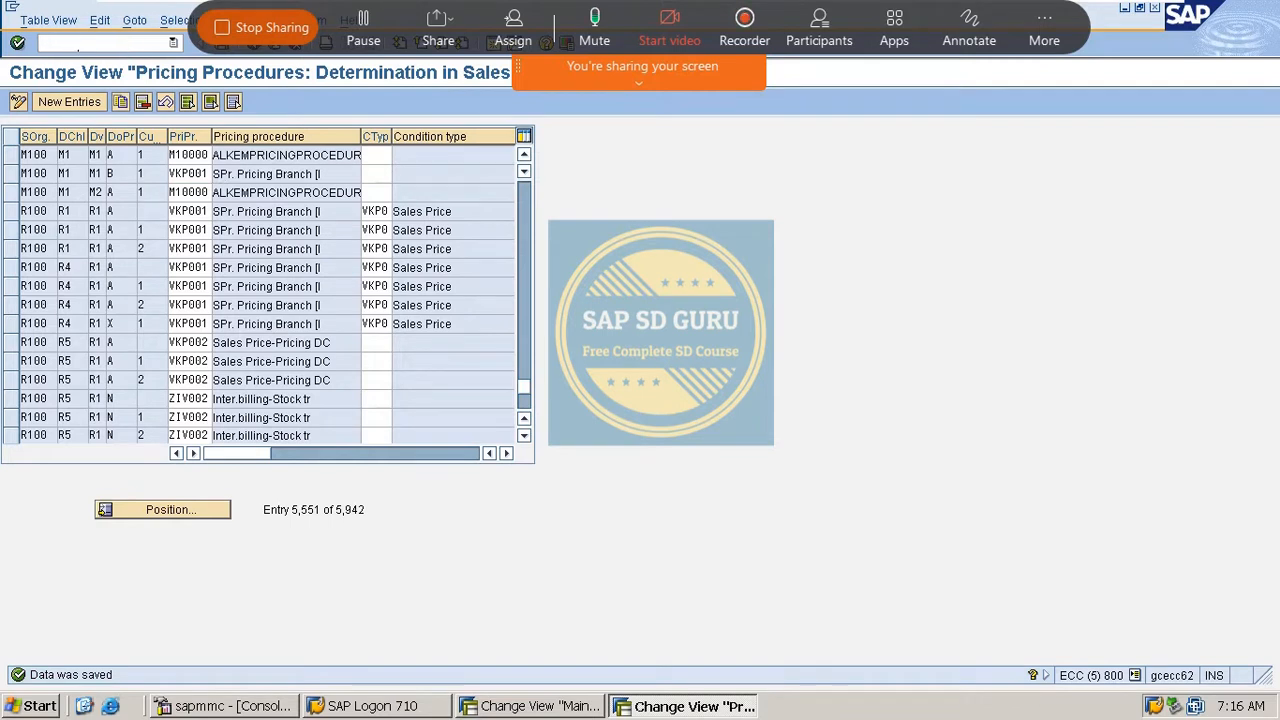
{"action": "type", "text": "nv/08"}
{"action": "key", "text": "Return"}
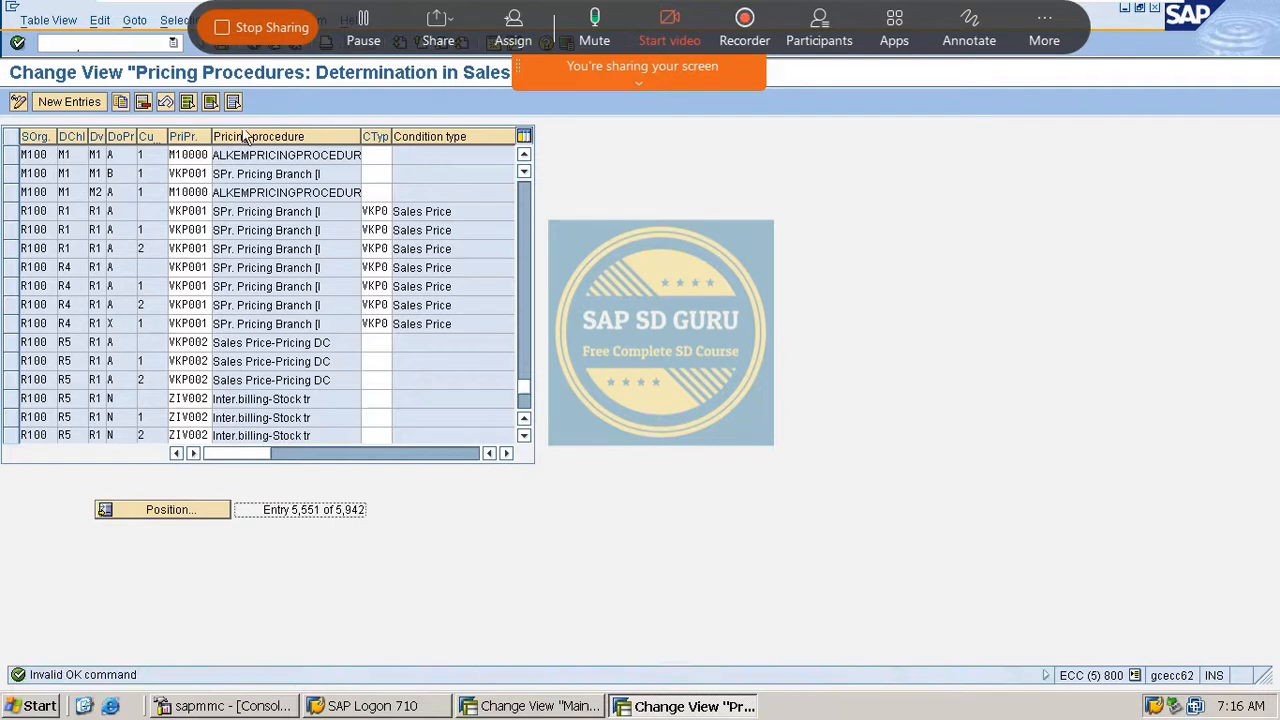
Open sales order creation (VA01) in a new session and start an MOR order for sales area M100/M1/M1.
{"action": "left_click", "coordinate": [130, 44]}
{"action": "type", "text": "/o"}
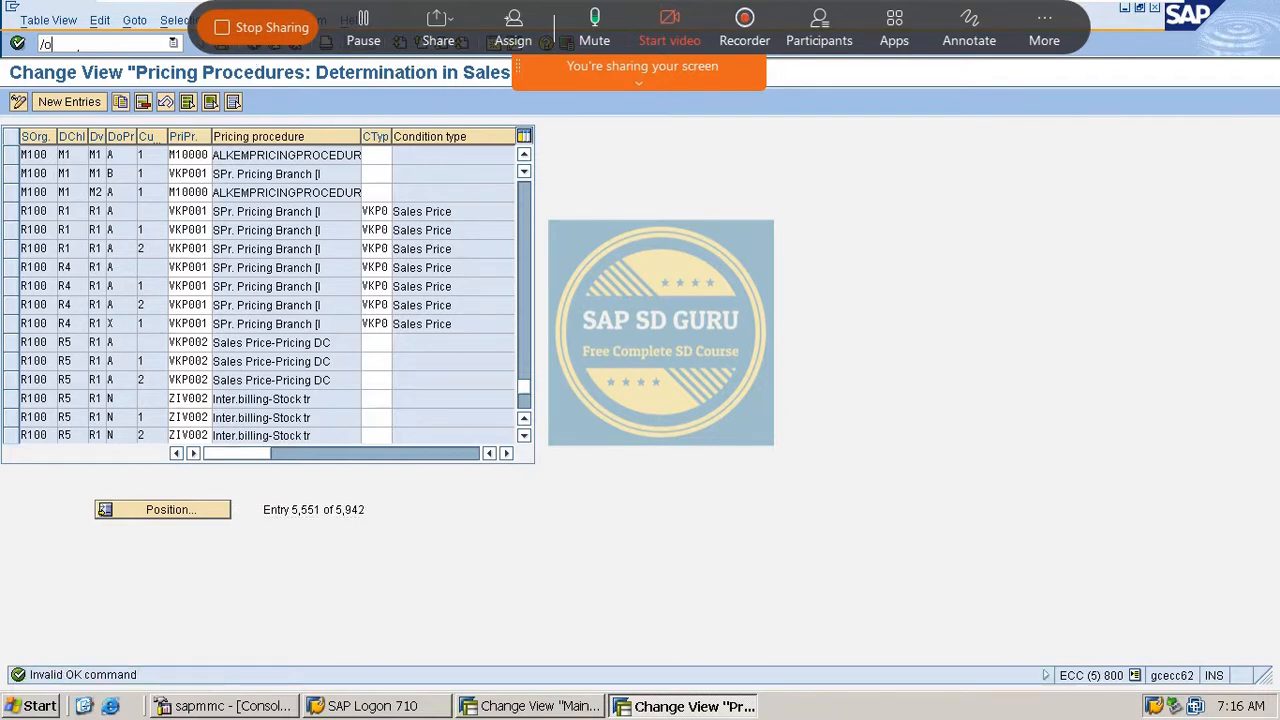
{"action": "type", "text": "v/0"}
{"action": "key", "text": "BackSpace"}
{"action": "key", "text": "BackSpace"}
{"action": "key", "text": "BackSpace"}
{"action": "key", "text": "BackSpace"}
{"action": "key", "text": "BackSpace"}
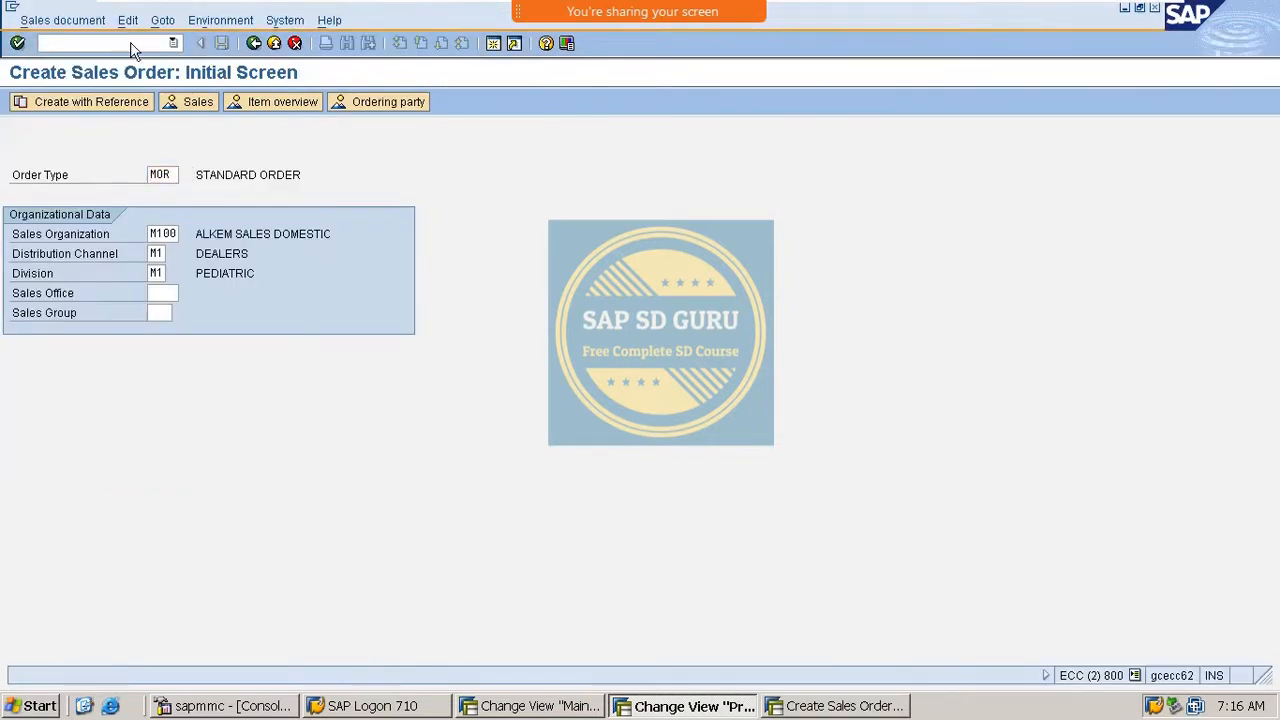
{"action": "key", "text": "Return"}
Enter the sold-to party number in the order and accept the requested delivery date.
{"action": "key", "text": "BackSpace"}
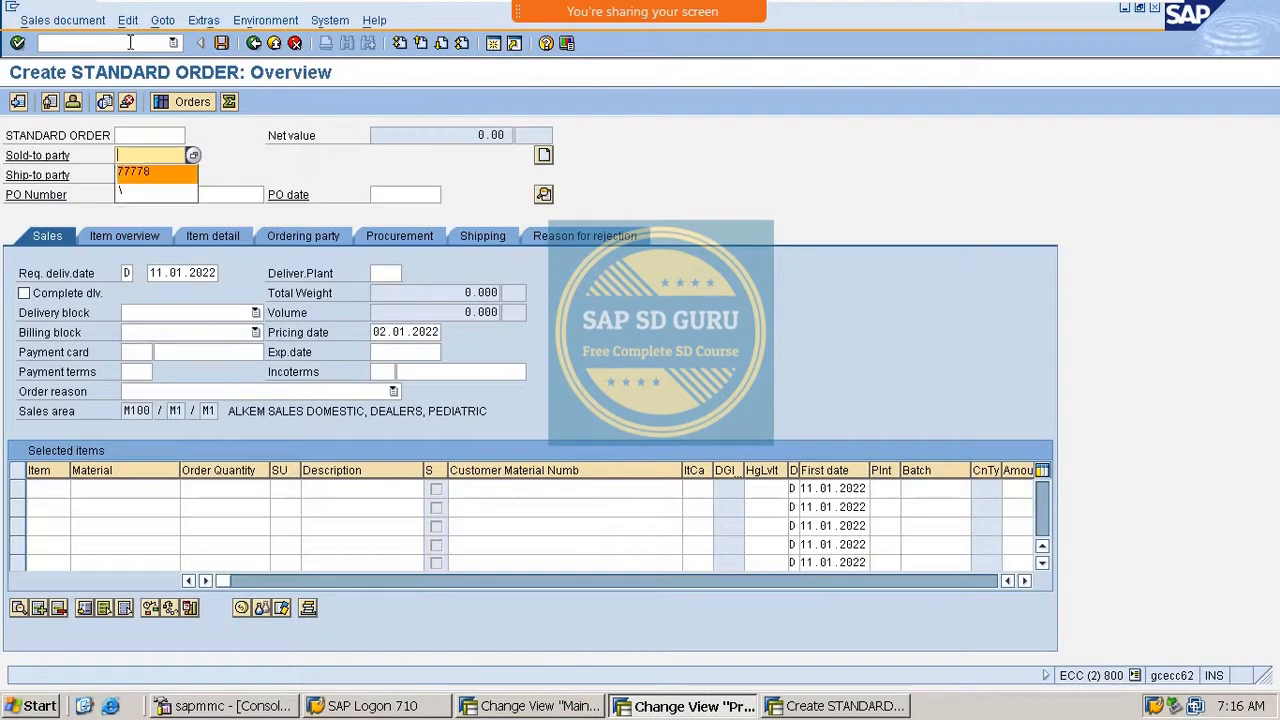
{"action": "key", "text": "Return"}
{"action": "key", "text": "Return"}
{"action": "key", "text": "Return"}
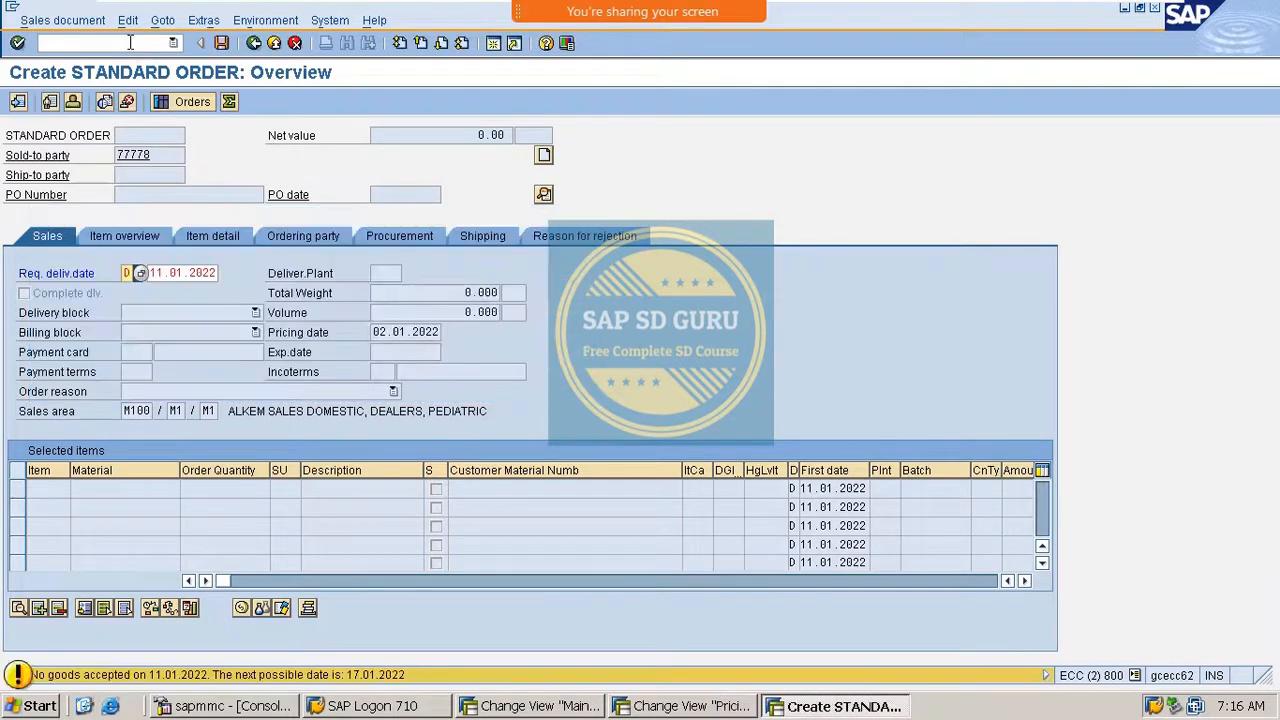
{"action": "key", "text": "Return"}
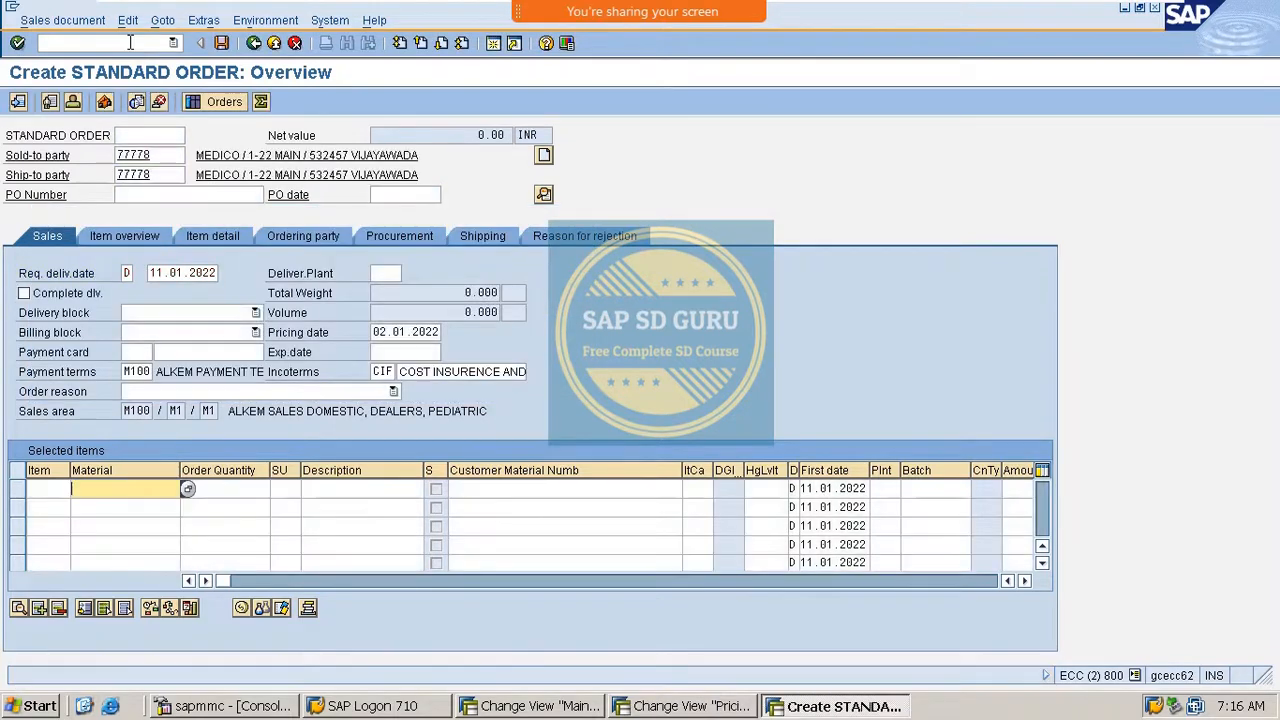
Add material DOLO-650 with quantity 1 to the new order and continue past the availability control.
{"action": "key", "text": "BackSpace"}
{"action": "key", "text": "Return"}
{"action": "key", "text": "Tab"}
{"action": "type", "text": "1"}
{"action": "key", "text": "Return"}
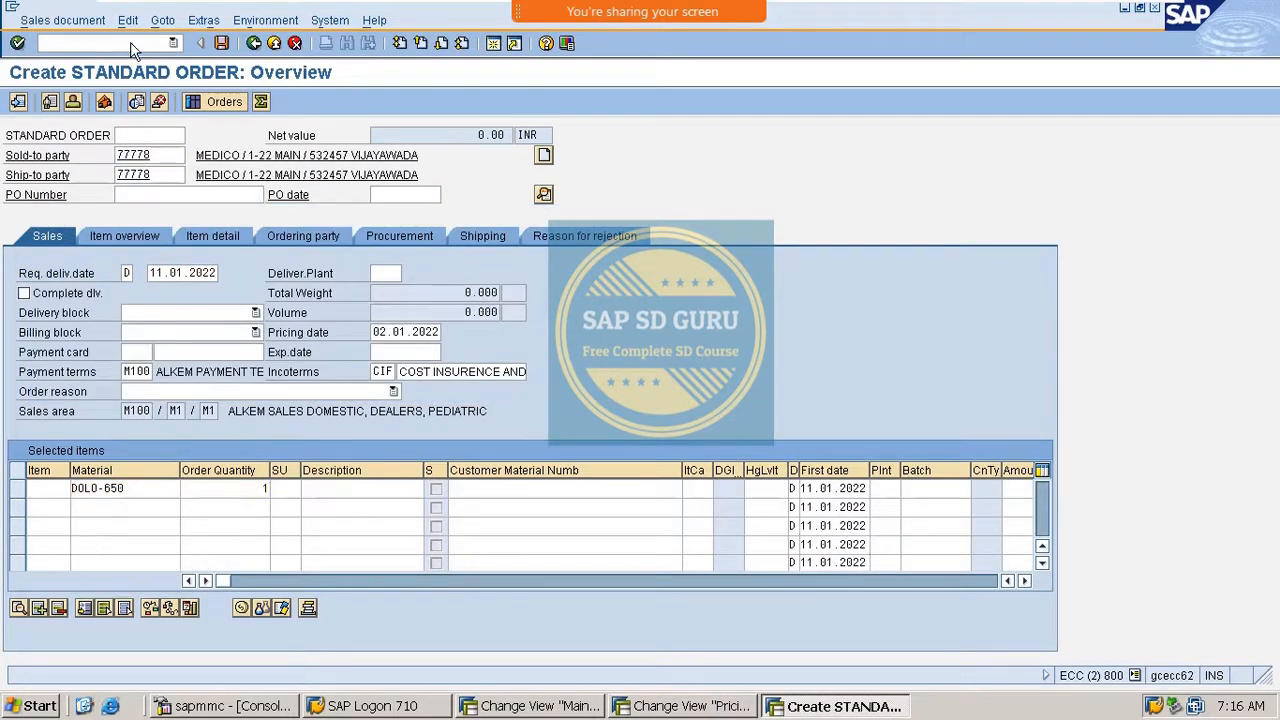
{"action": "key", "text": "Return"}
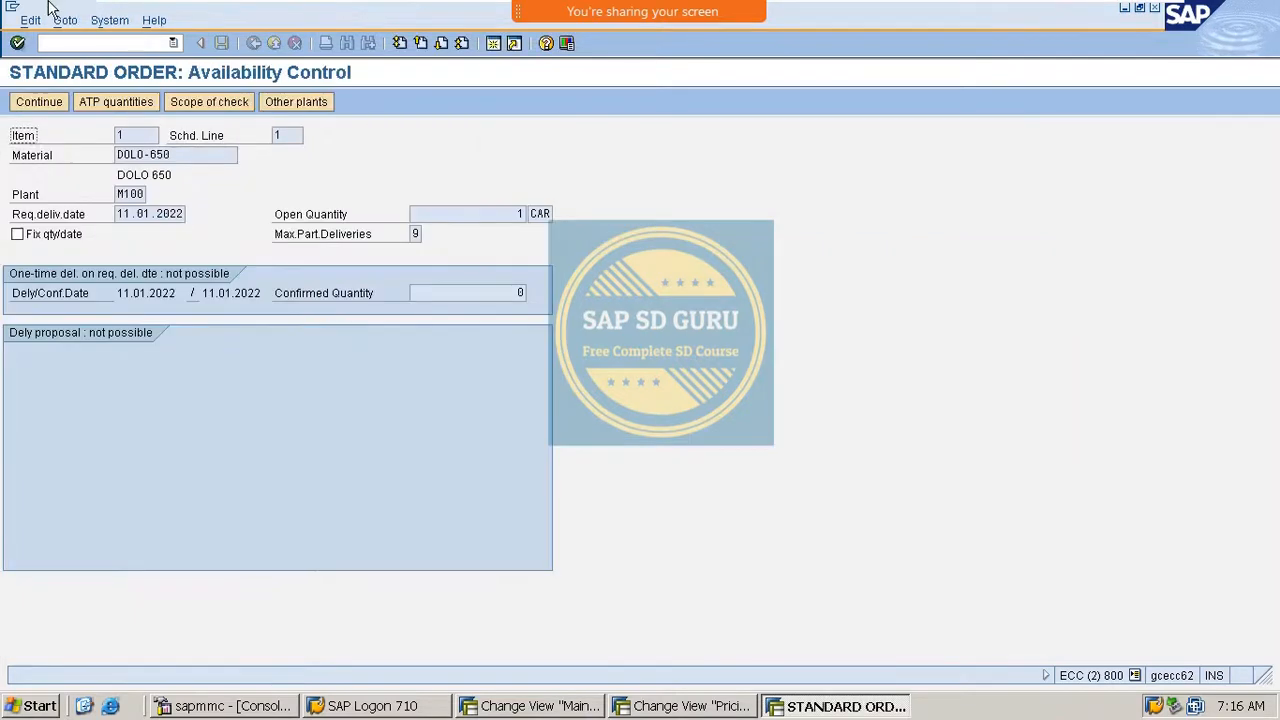
{"action": "left_click", "coordinate": [39, 101]}
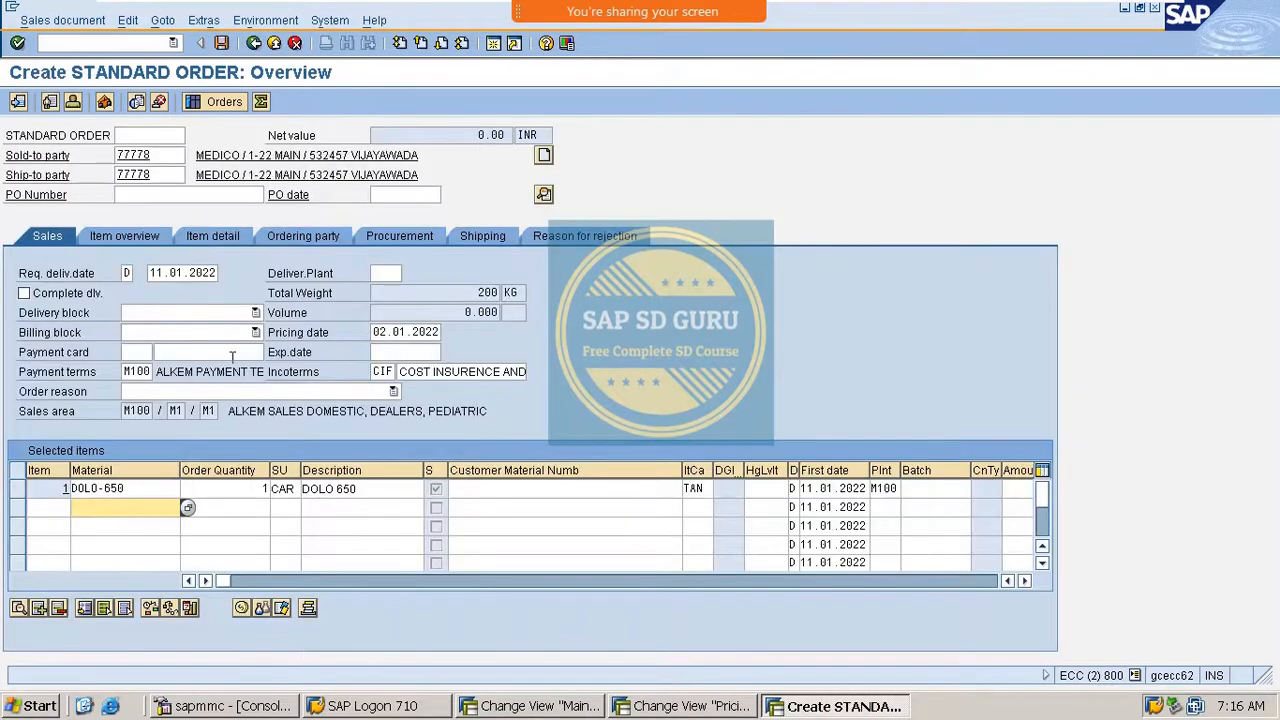
Display the DOLO-650 item's pricing conditions and pricing analysis, and check the PB00 condition against the procedure determination.
{"action": "double_click", "coordinate": [120, 489]}
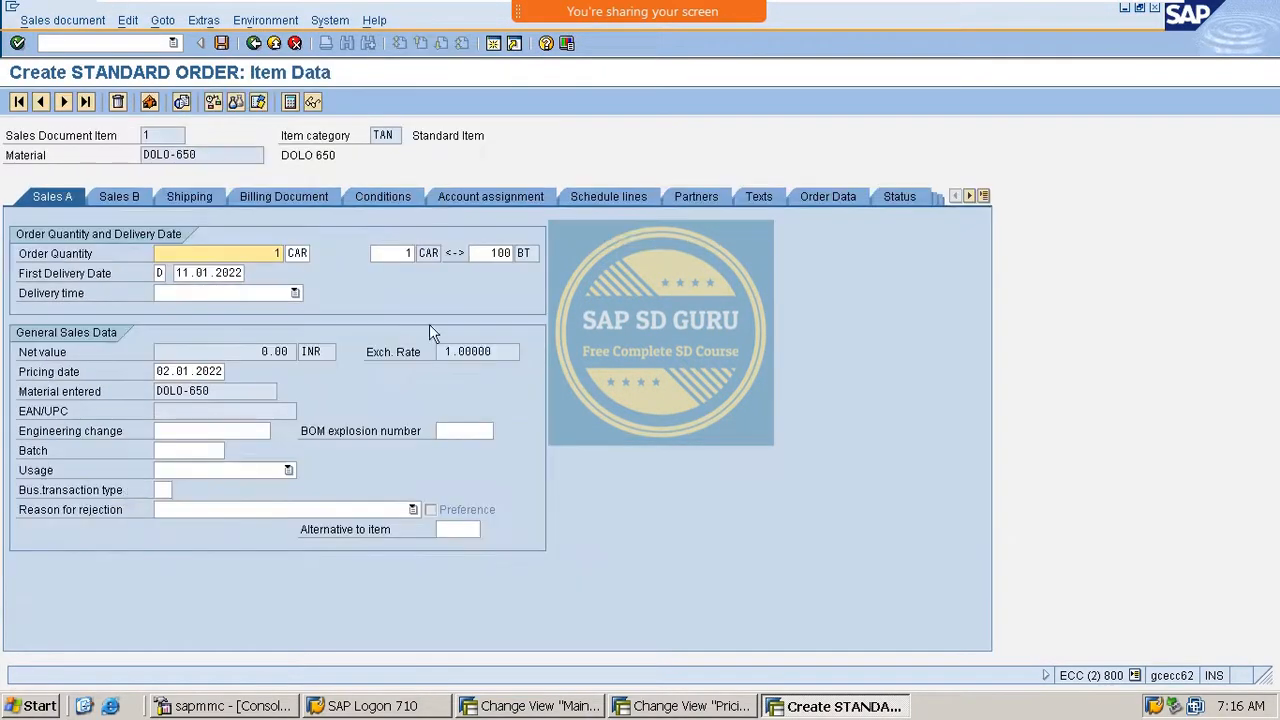
{"action": "left_click", "coordinate": [396, 197]}
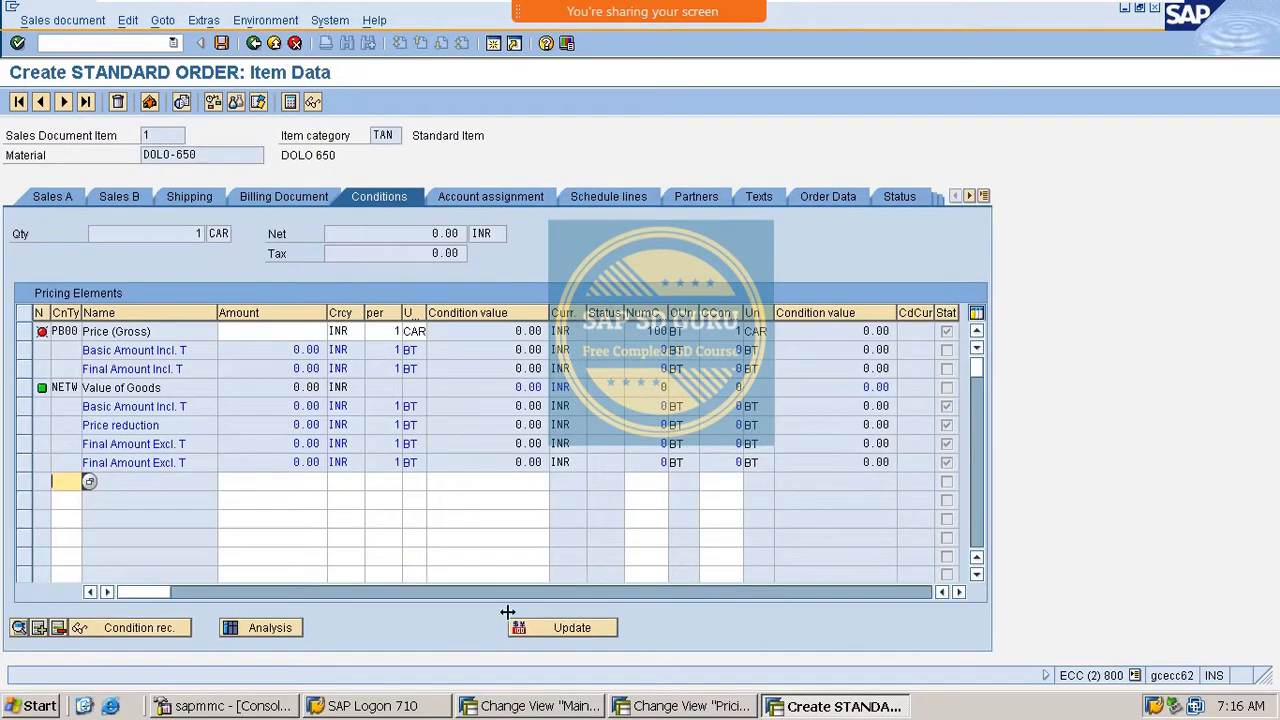
{"action": "left_click", "coordinate": [269, 627]}
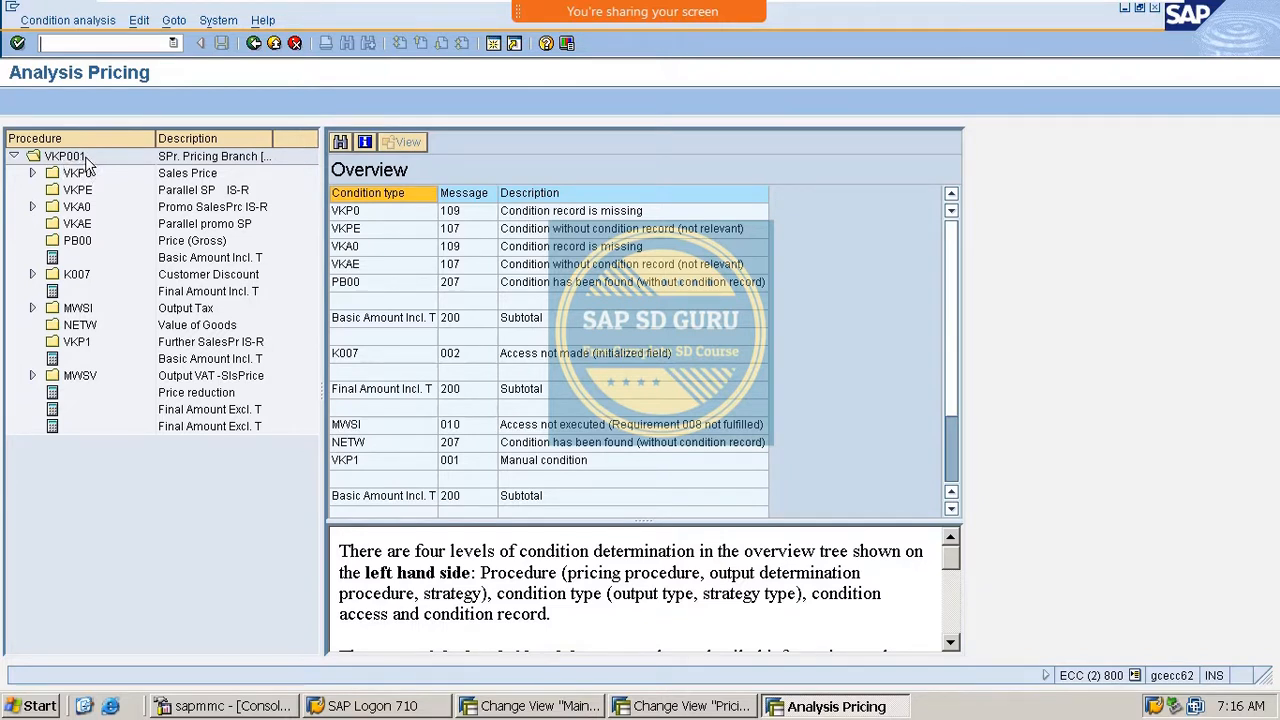
{"action": "left_click", "coordinate": [254, 43]}
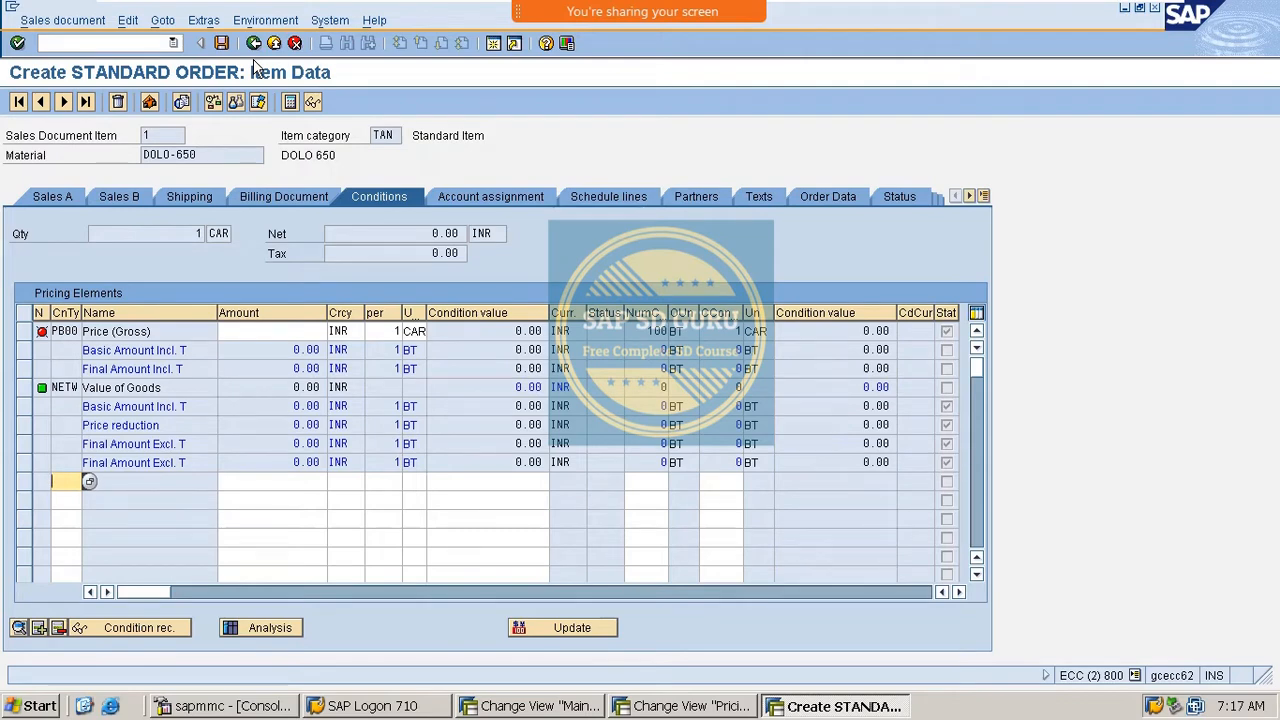
{"action": "key", "text": "Tab"}
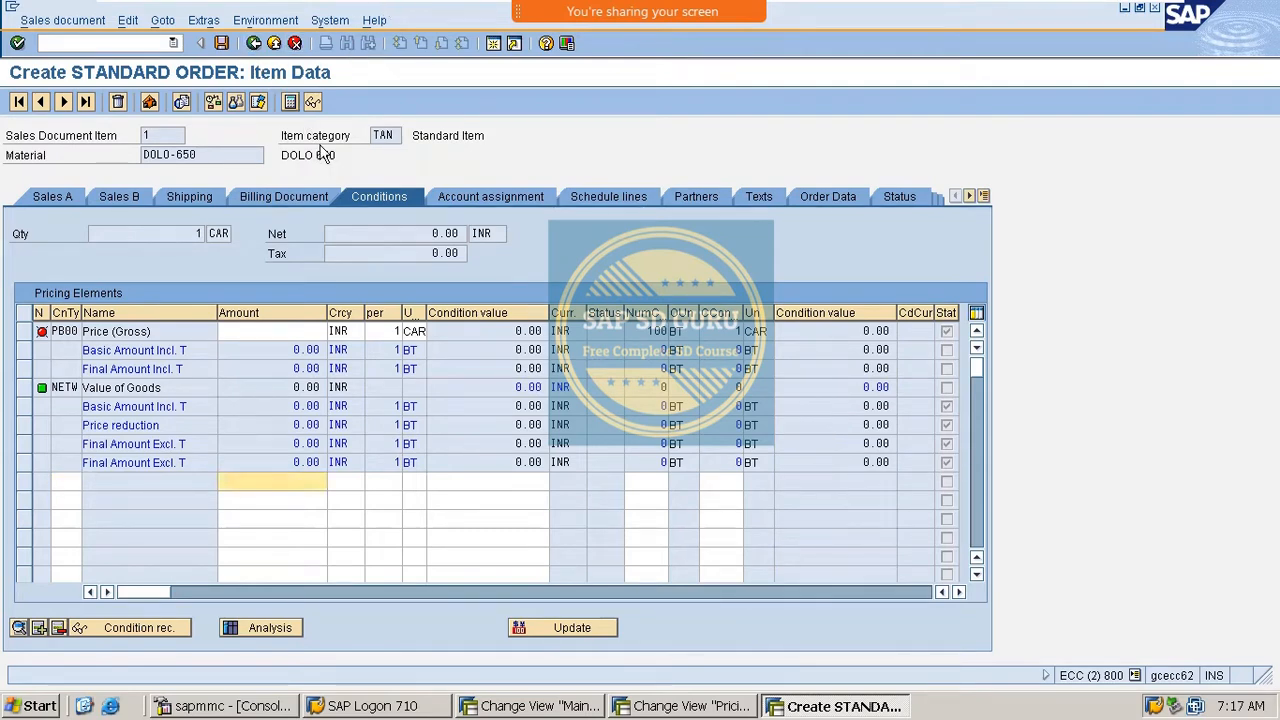
{"action": "key", "text": "alt+Tab"}
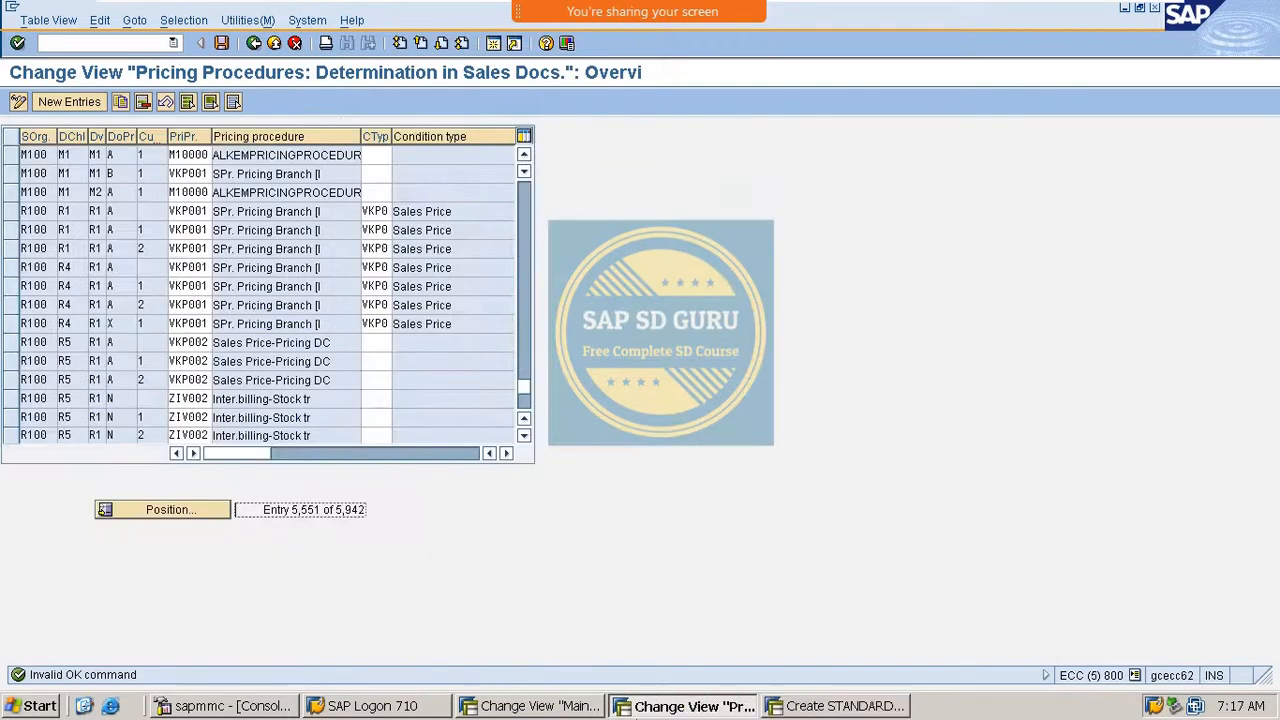
{"action": "left_click", "coordinate": [840, 708]}
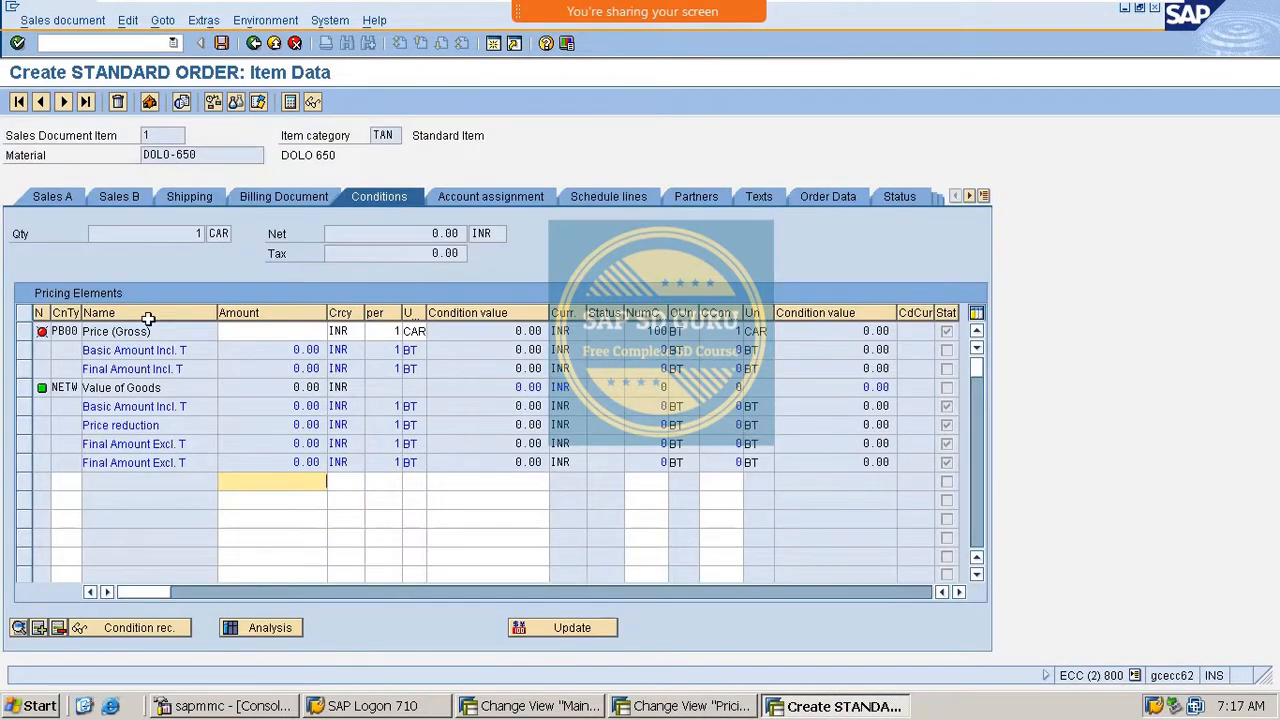
{"action": "double_click", "coordinate": [62, 331]}
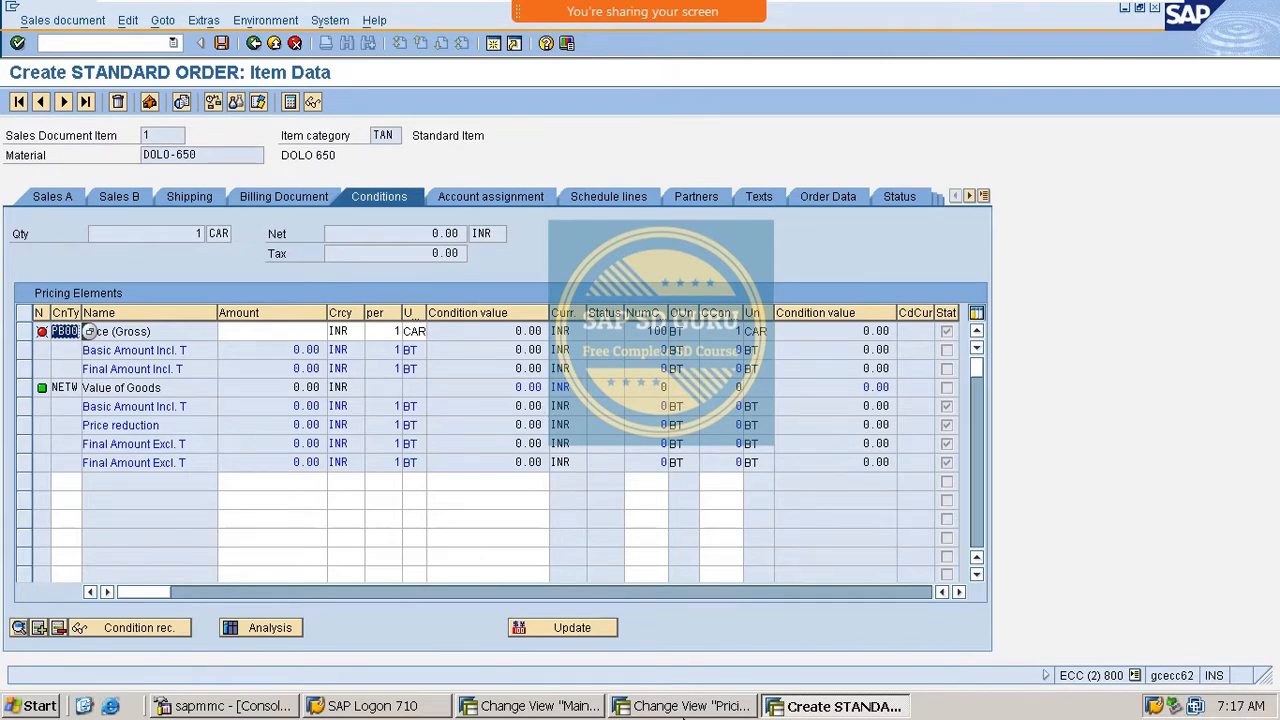
Set the pricing procedure of the M100/M1/M1 row with document pricing procedure B to M10000 and save.
{"action": "left_click", "coordinate": [718, 706]}
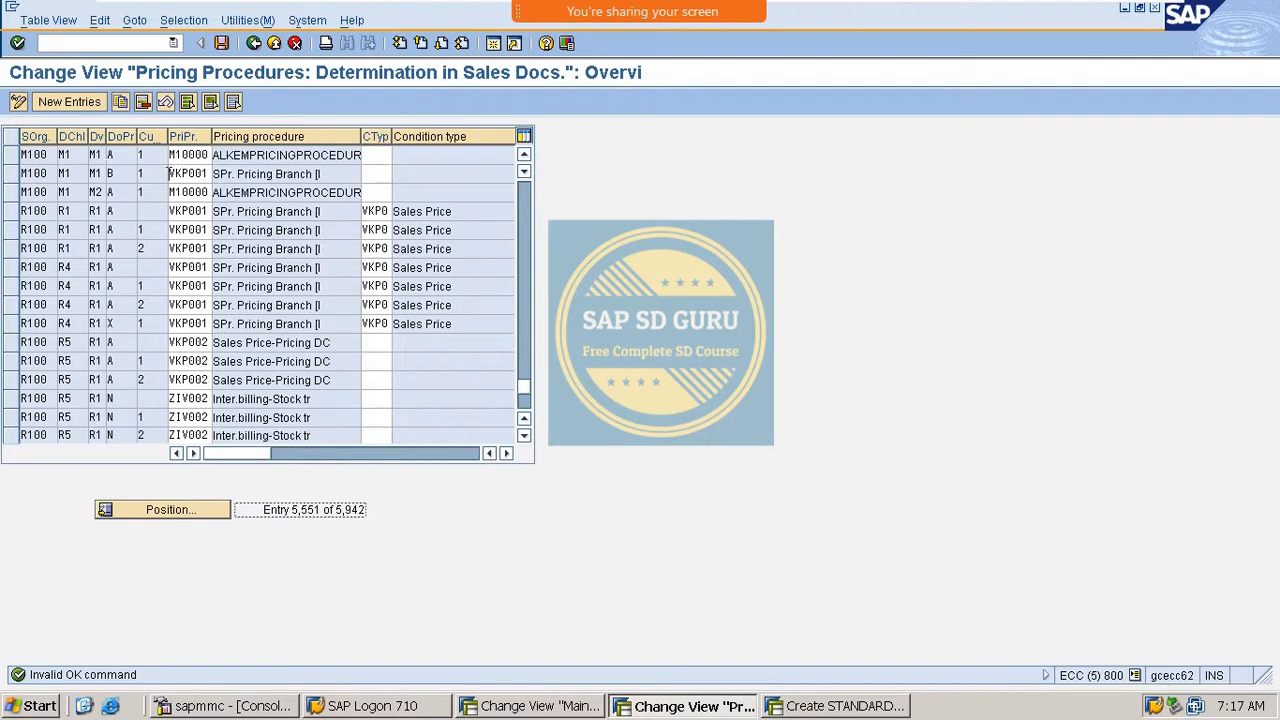
{"action": "left_click", "coordinate": [184, 154]}
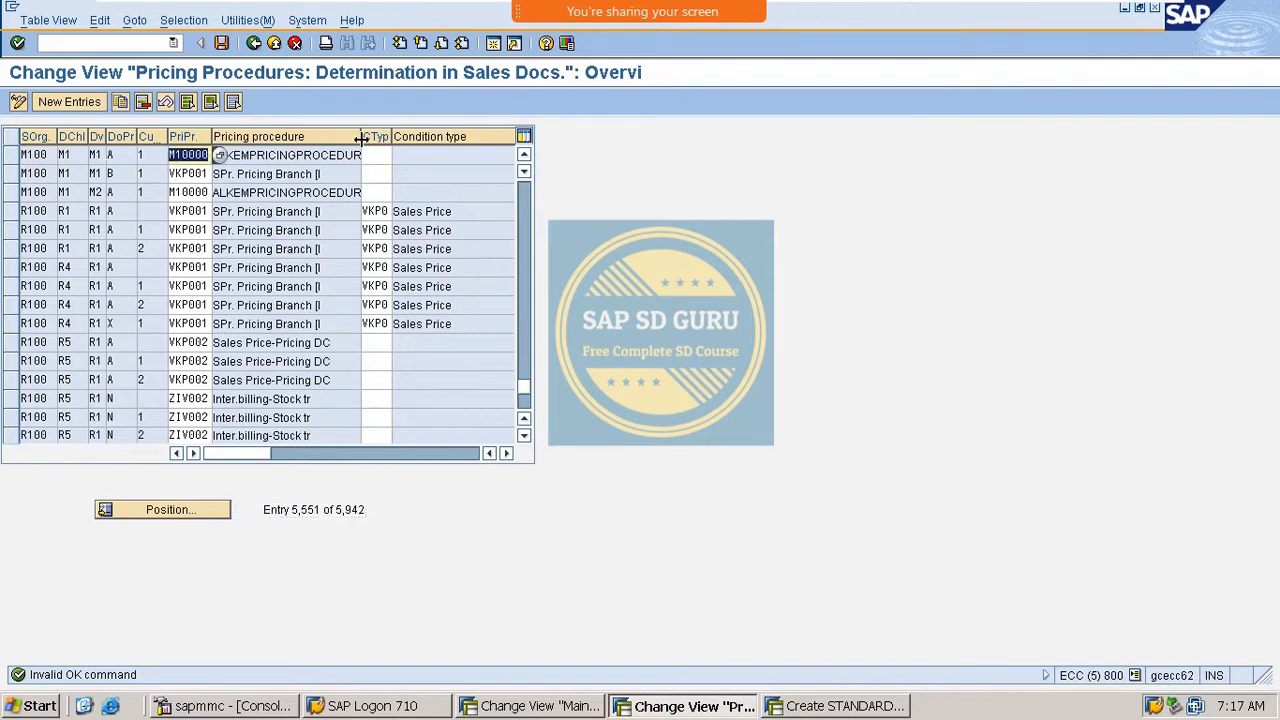
{"action": "double_click", "coordinate": [173, 174]}
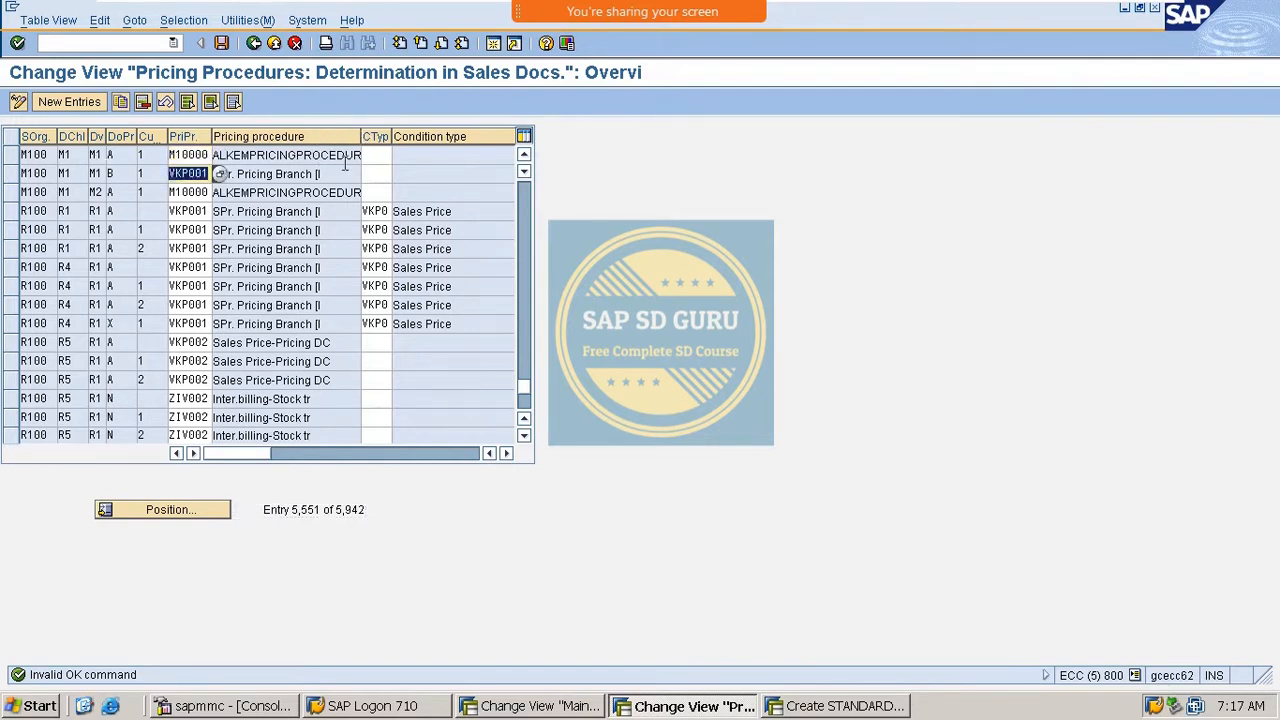
{"action": "type", "text": "M10000"}
{"action": "key", "text": "Return"}
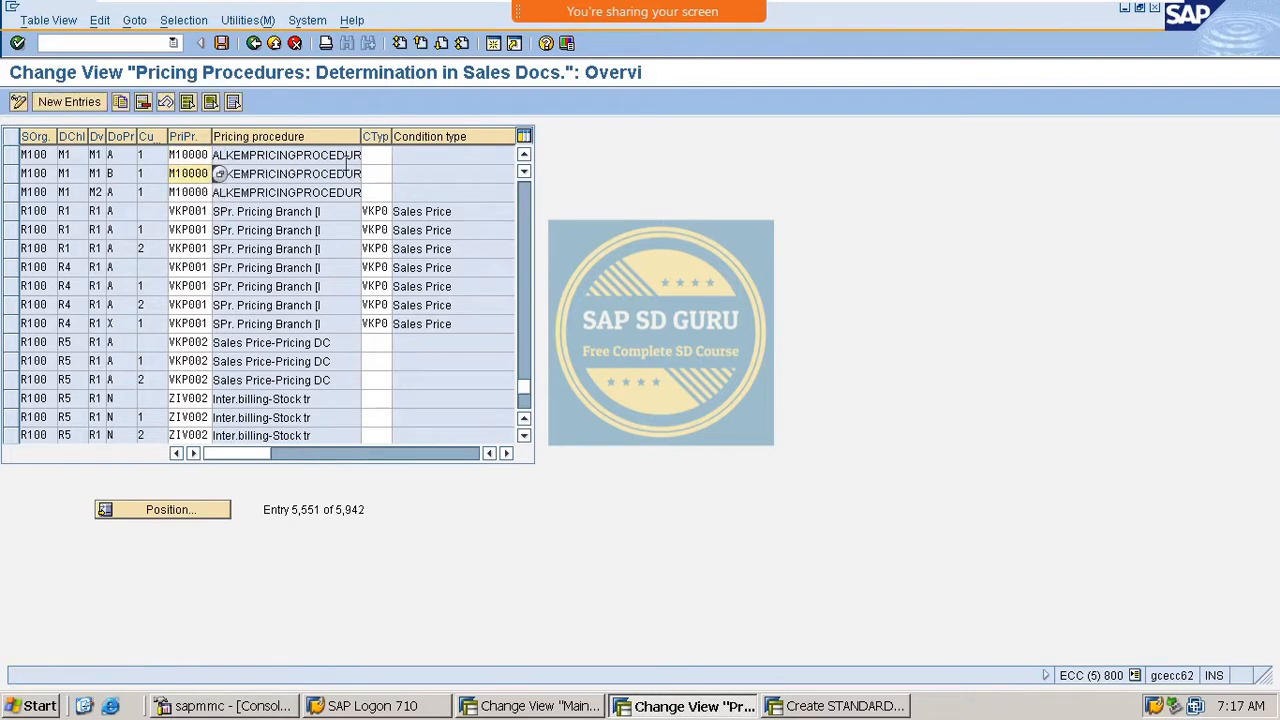
{"action": "key", "text": "ctrl+s"}
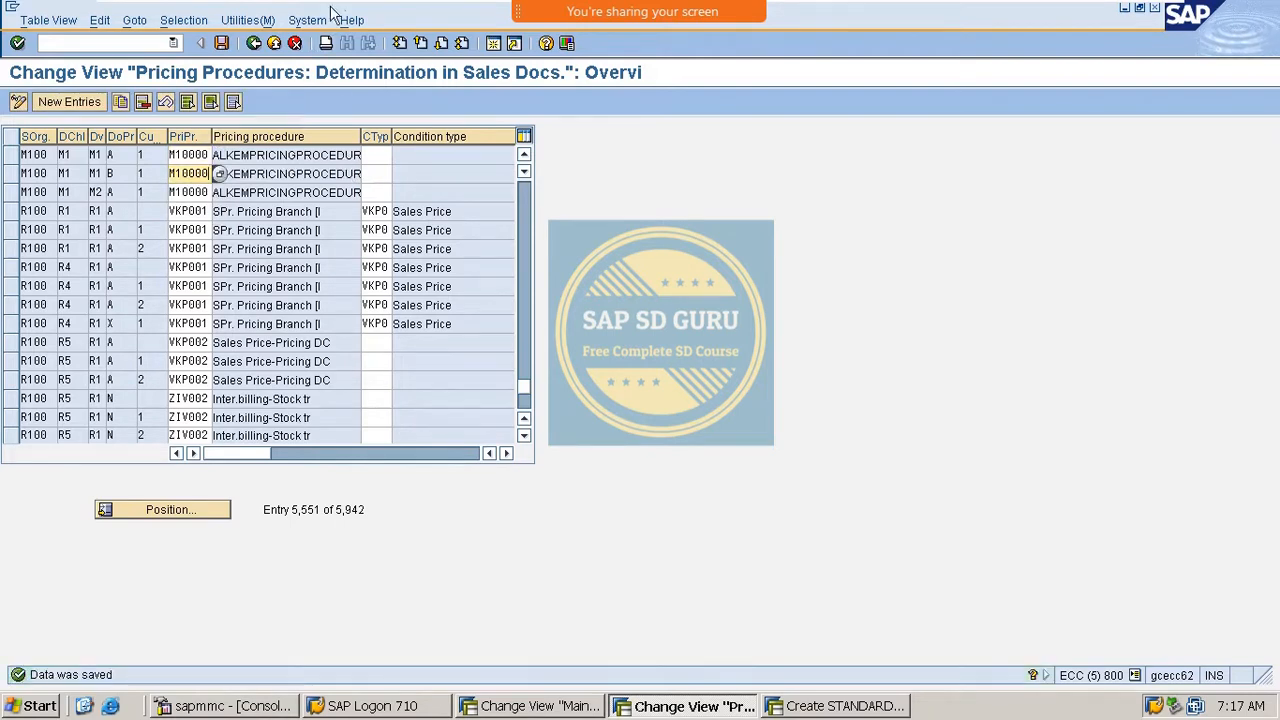
Try to open the sales order types with VOV8 in a new session, declining to display the locked data.
{"action": "key", "text": "alt+Tab"}
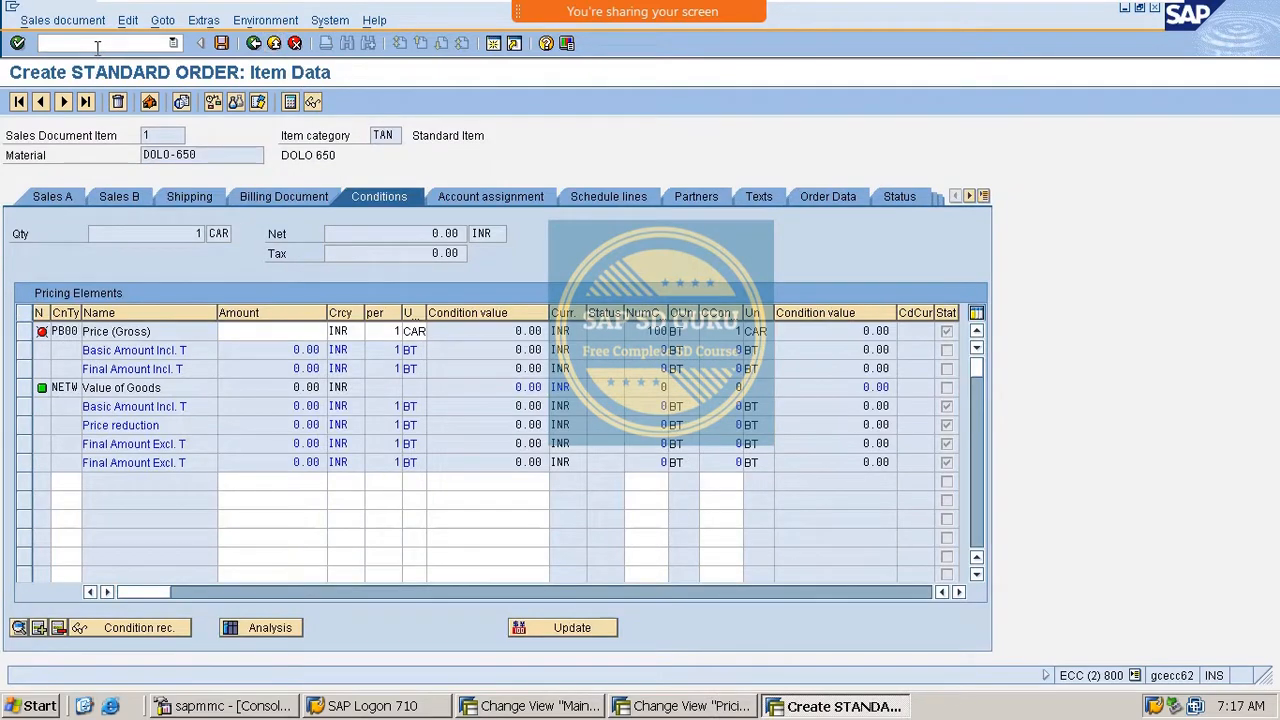
{"action": "key", "text": "alt+Tab"}
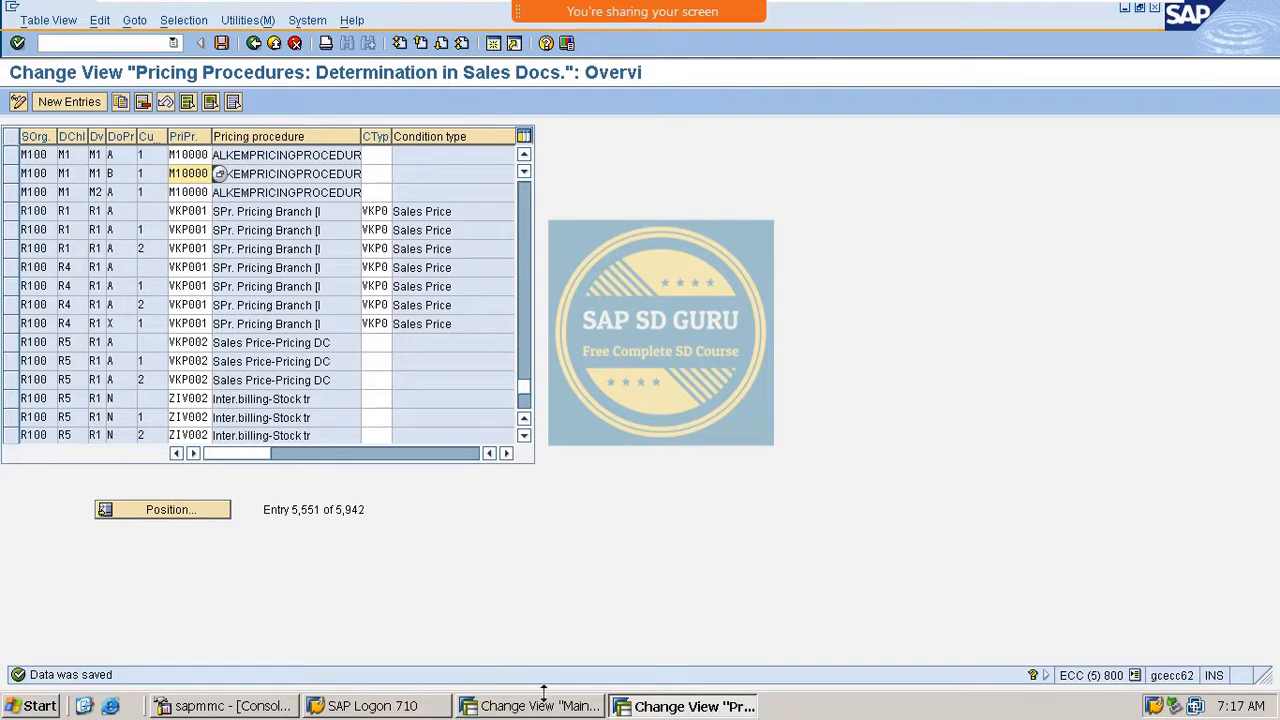
{"action": "left_click", "coordinate": [90, 42]}
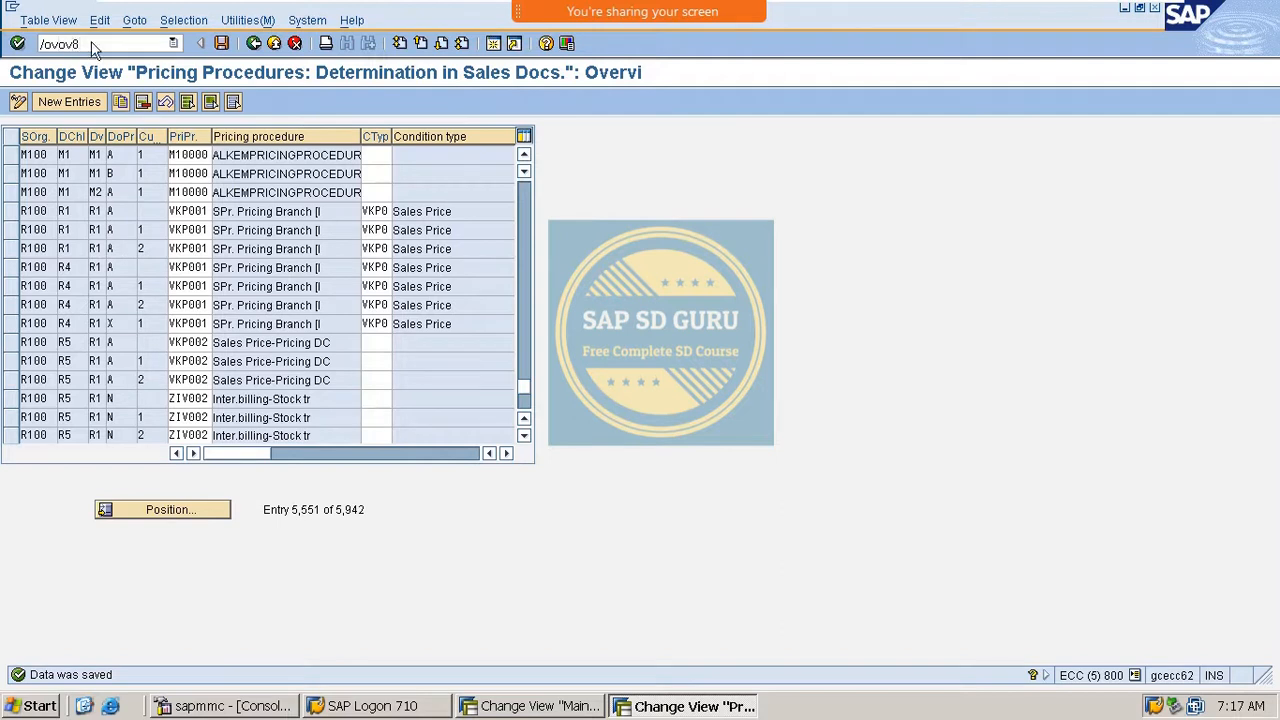
{"action": "type", "text": "/ovov8"}
{"action": "key", "text": "Return"}
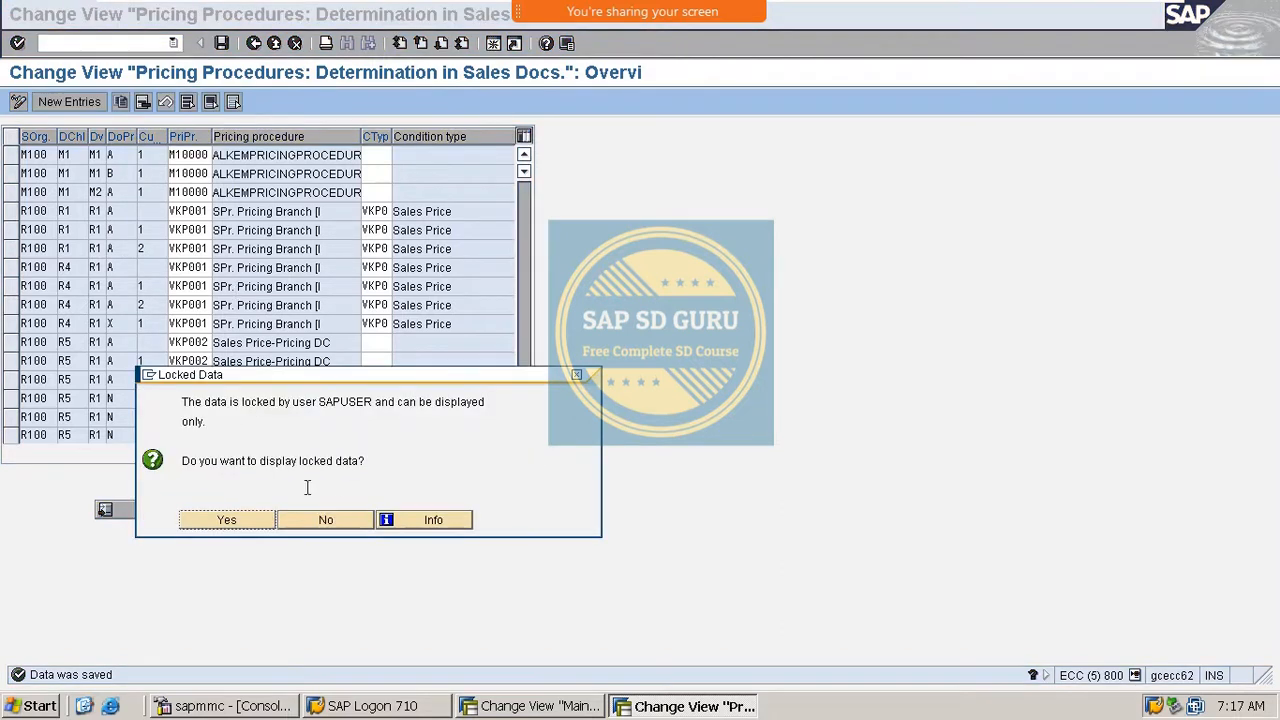
{"action": "left_click", "coordinate": [358, 521]}
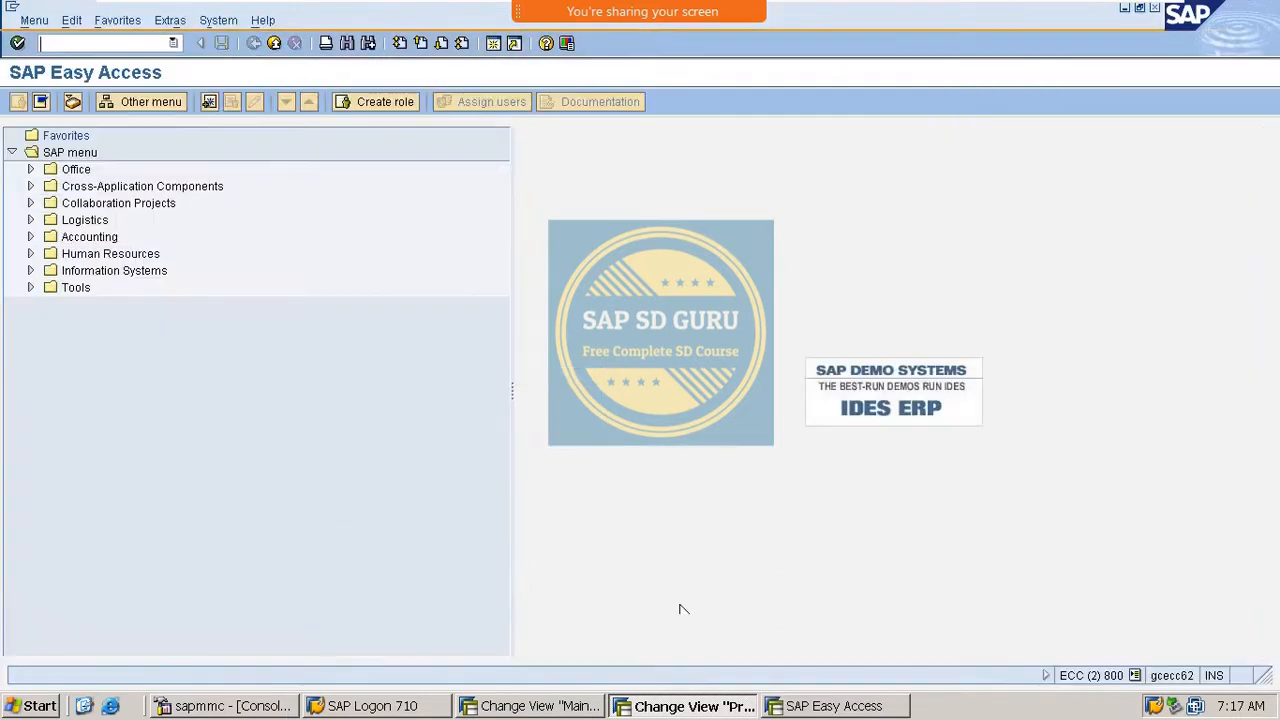
Return to the session with the MOR order type details and display its transaction flow settings.
{"action": "left_click", "coordinate": [550, 706]}
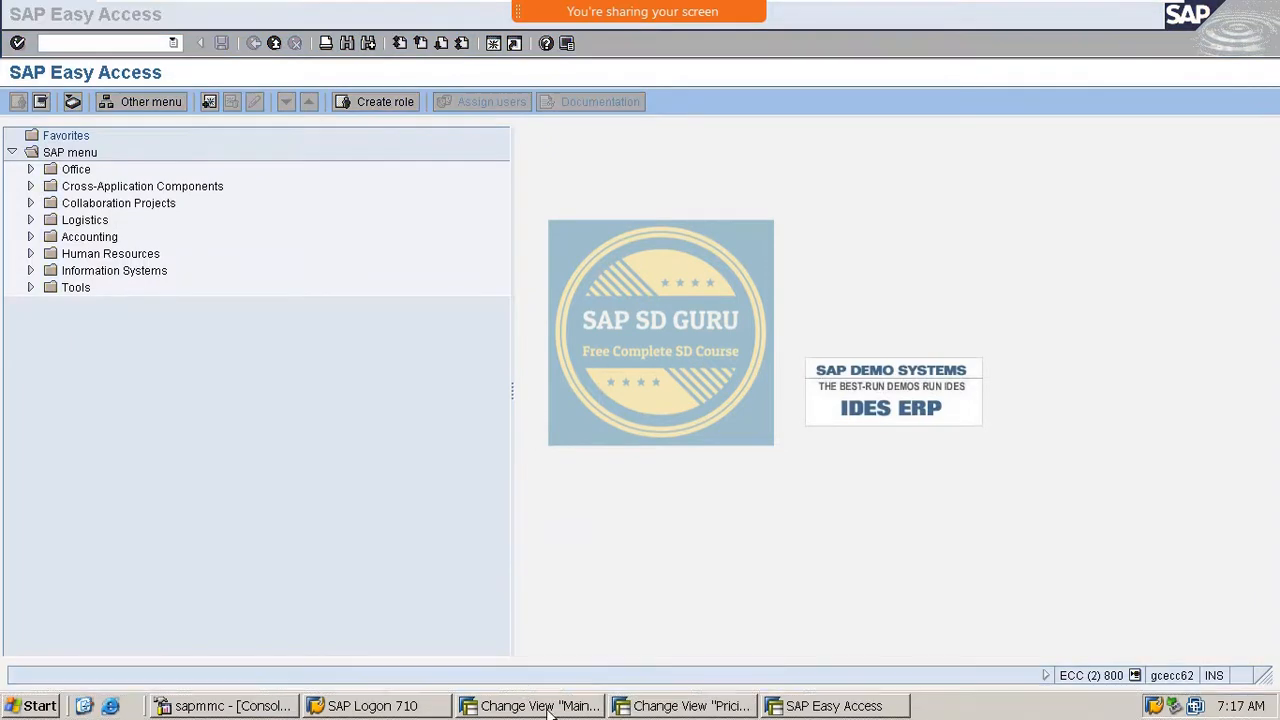
{"action": "scroll", "coordinate": [371, 530], "scroll_direction": "down", "scroll_amount": 5}
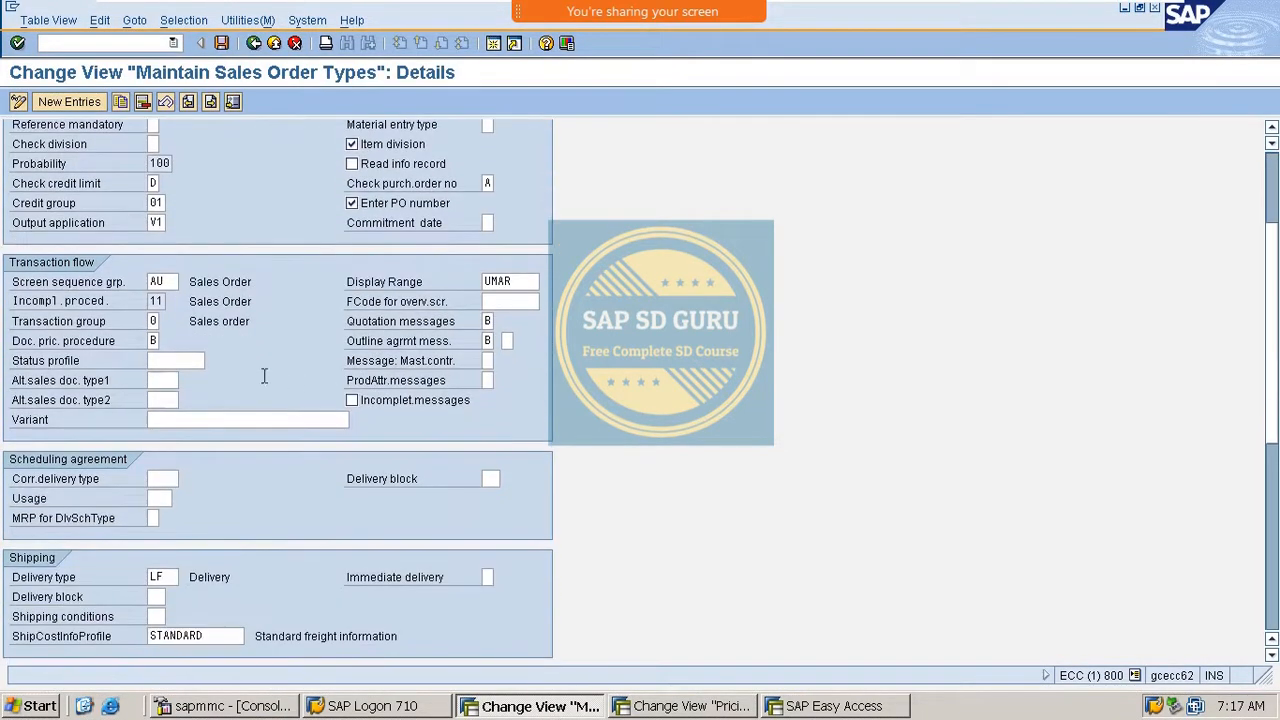
{"action": "scroll", "coordinate": [264, 375], "scroll_direction": "down", "scroll_amount": 1}
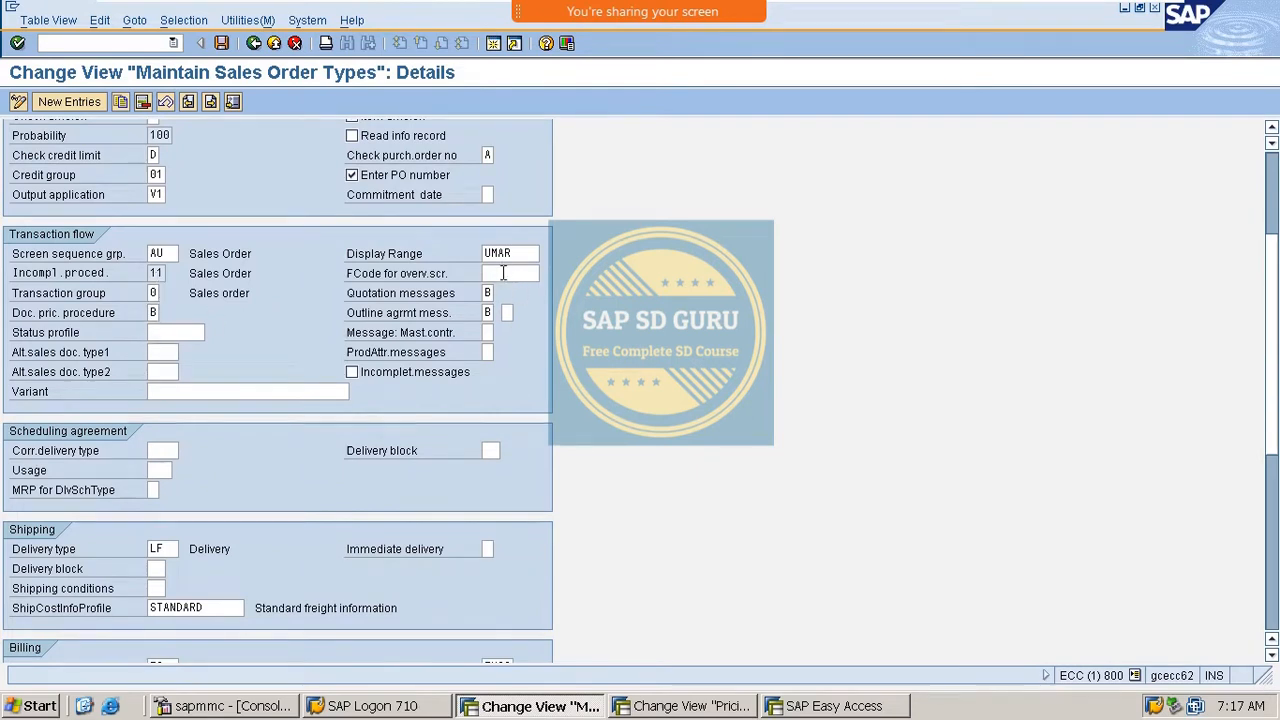
Set the status profile of order type MOR to 00000005 from the possible entries.
{"action": "left_click", "coordinate": [156, 331]}
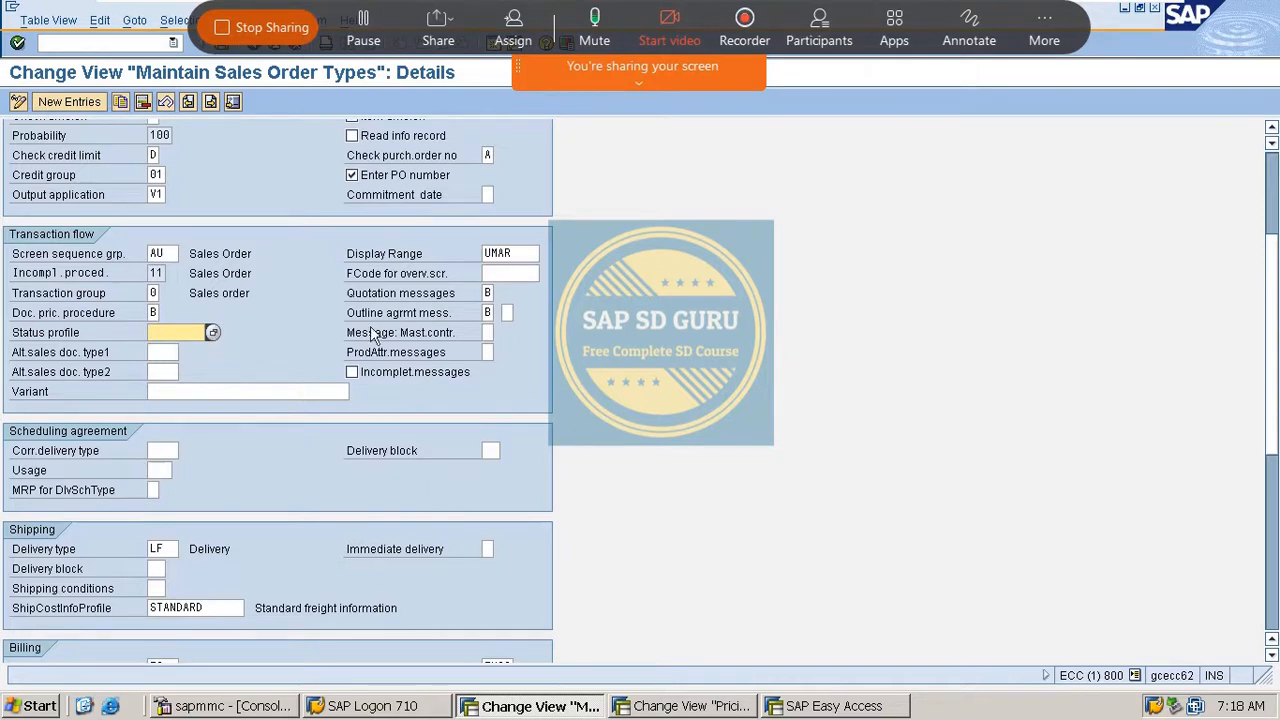
{"action": "scroll", "coordinate": [220, 365], "scroll_direction": "up", "scroll_amount": 1}
{"action": "scroll", "coordinate": [220, 368], "scroll_direction": "up", "scroll_amount": 1}
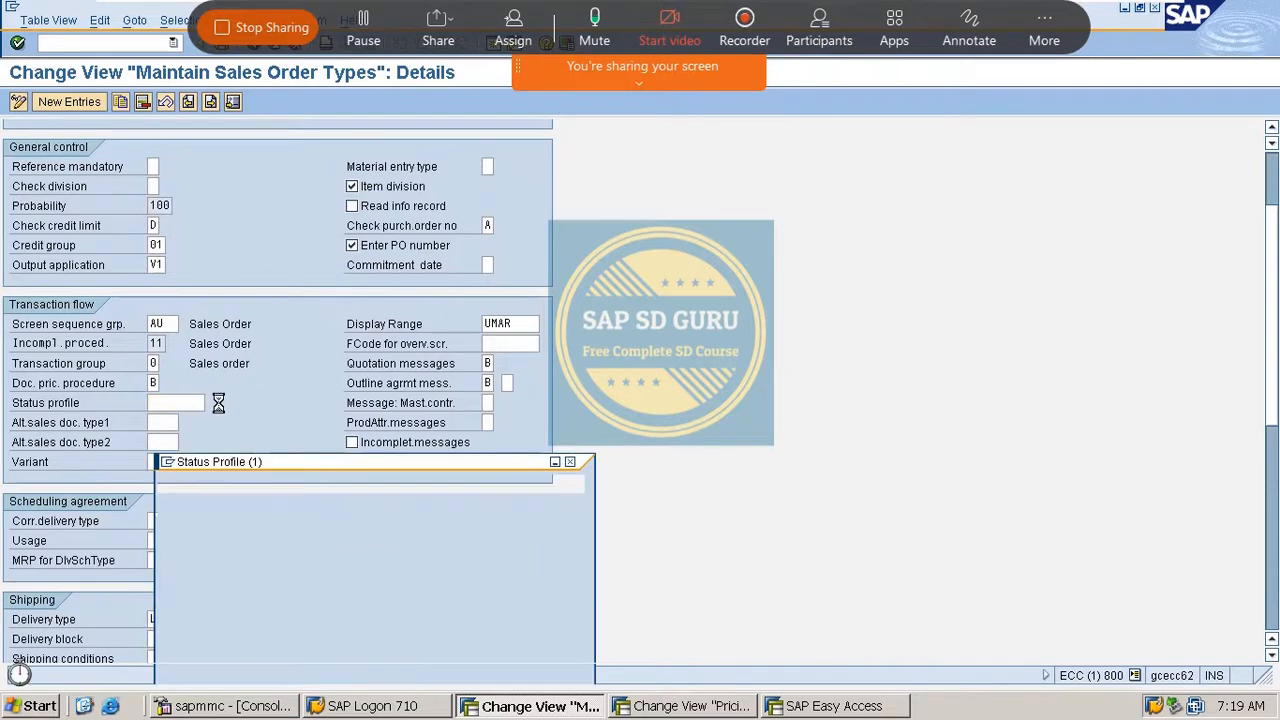
{"action": "double_click", "coordinate": [230, 387]}
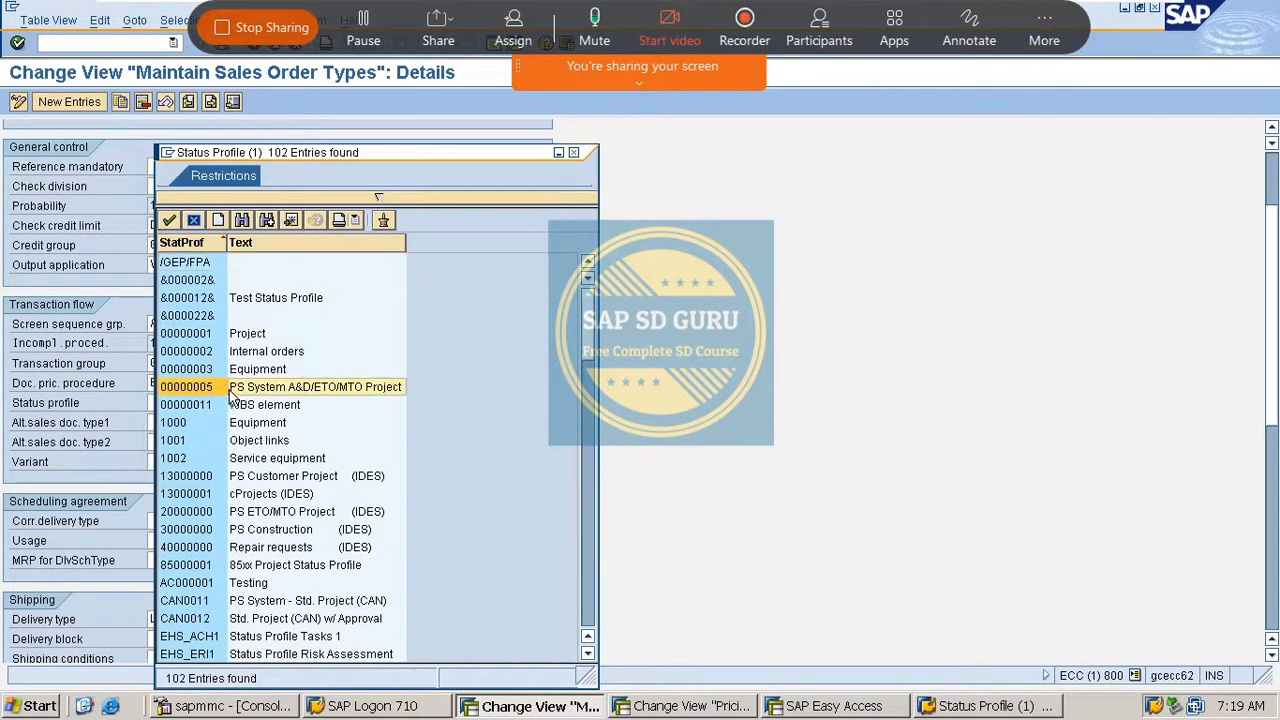
Browse the available status profiles for order type MOR again and keep 00000005.
{"action": "left_click", "coordinate": [212, 402]}
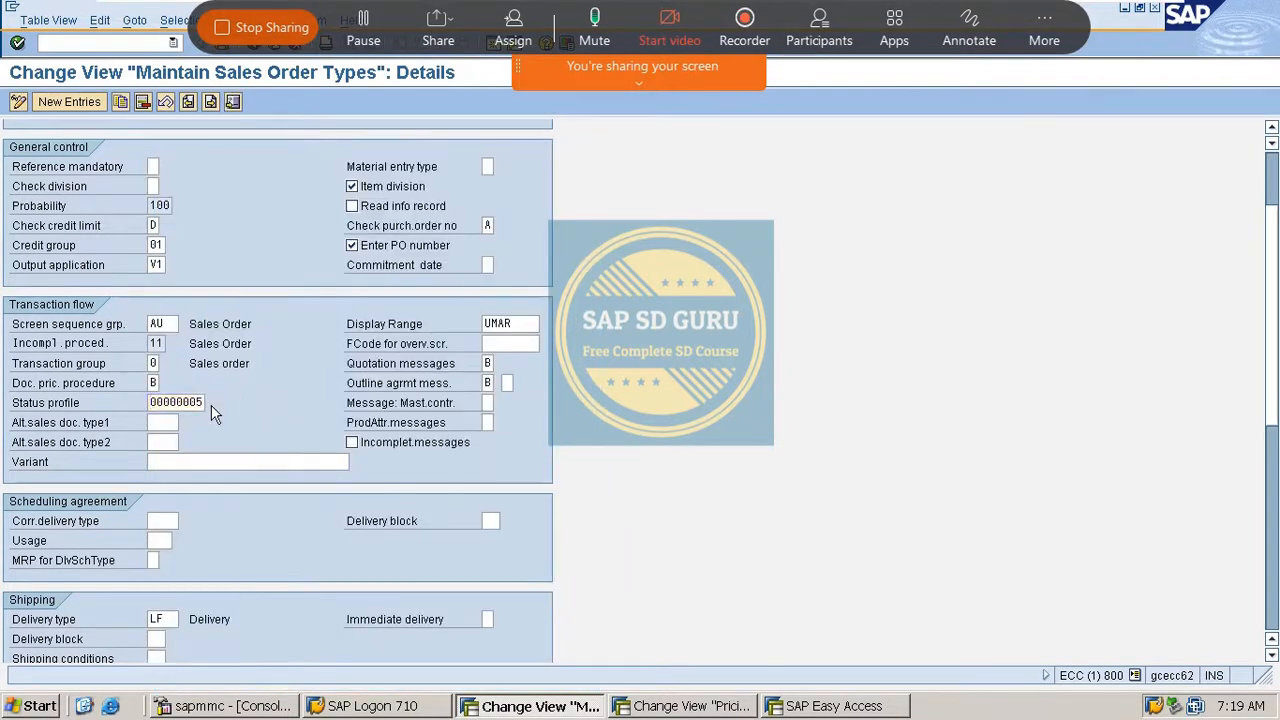
{"action": "scroll", "coordinate": [265, 428], "scroll_direction": "down", "scroll_amount": 2}
{"action": "scroll", "coordinate": [265, 428], "scroll_direction": "down", "scroll_amount": 3}
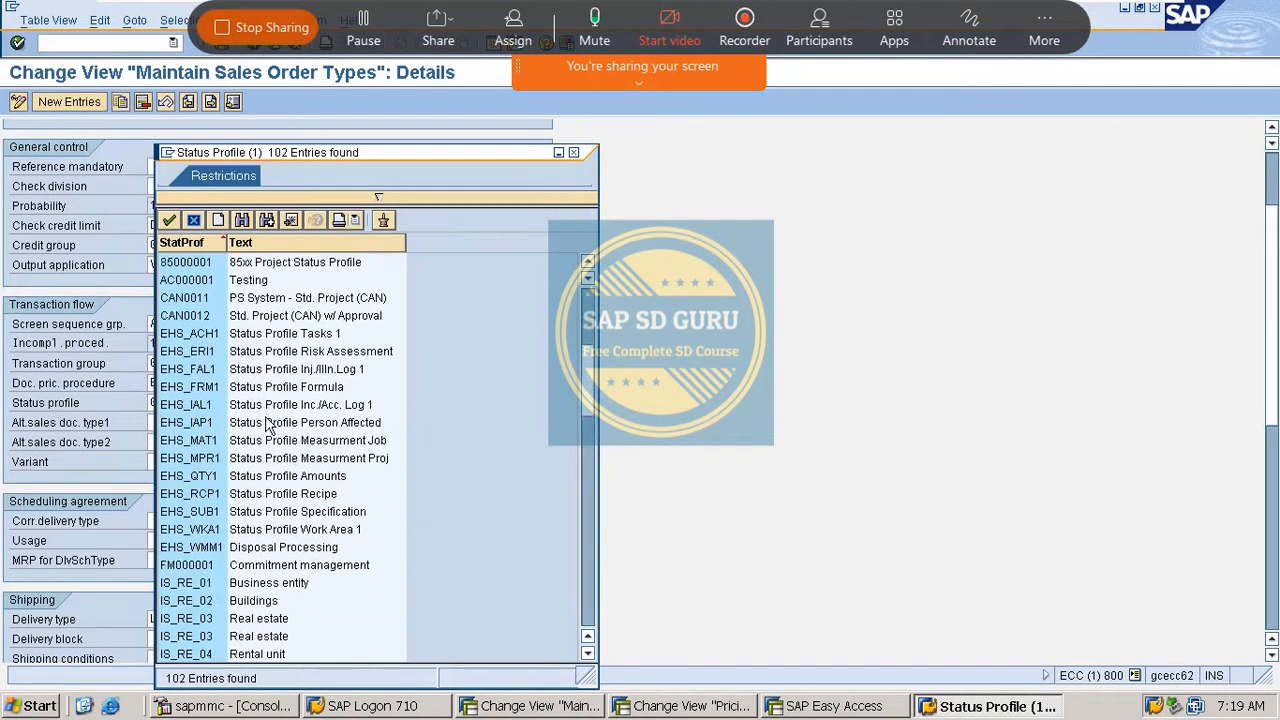
{"action": "scroll", "coordinate": [270, 405], "scroll_direction": "up", "scroll_amount": 5}
{"action": "double_click", "coordinate": [277, 383]}
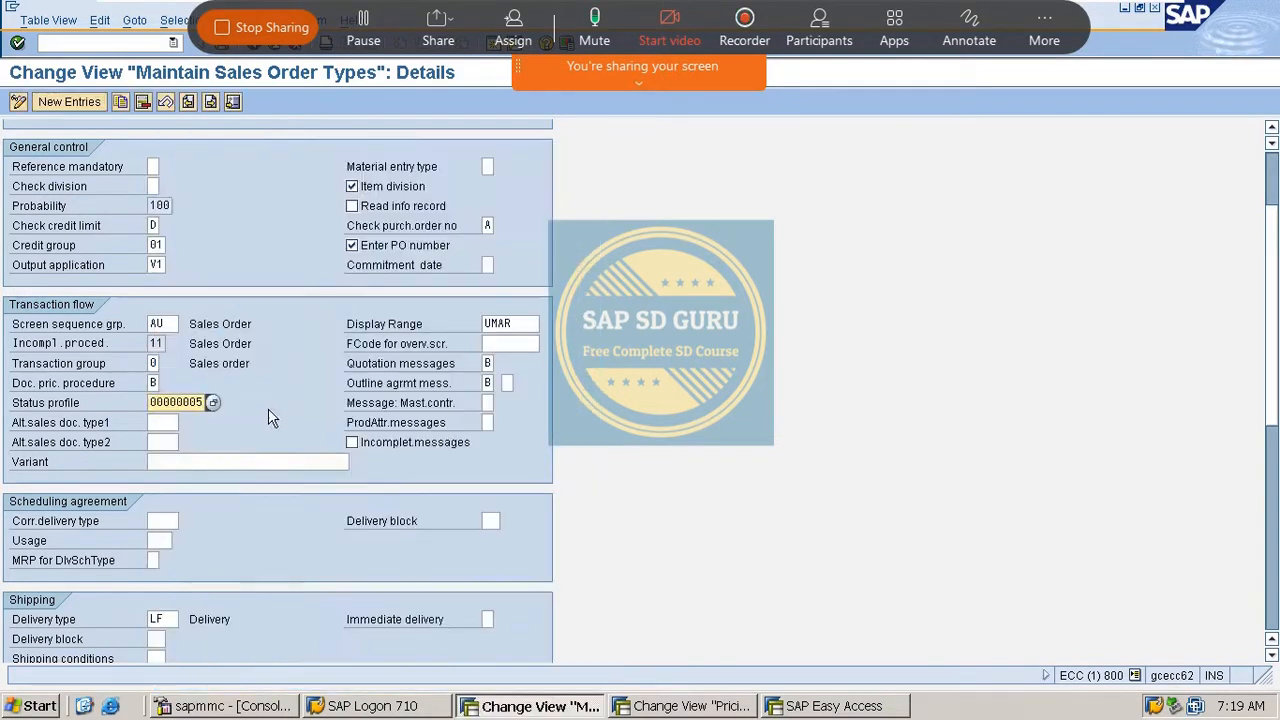
Clear the status profile of order type MOR.
{"action": "scroll", "coordinate": [268, 408], "scroll_direction": "up", "scroll_amount": 1}
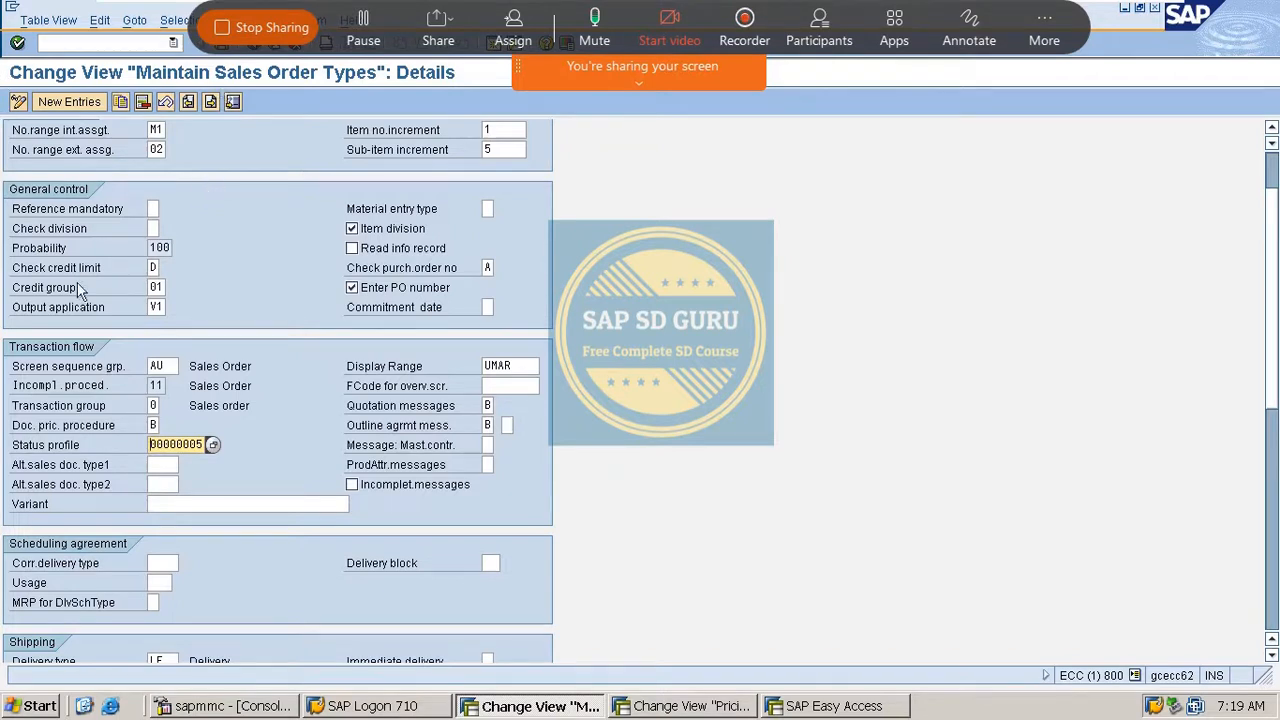
{"action": "left_click_drag", "start_coordinate": [158, 444], "coordinate": [307, 433]}
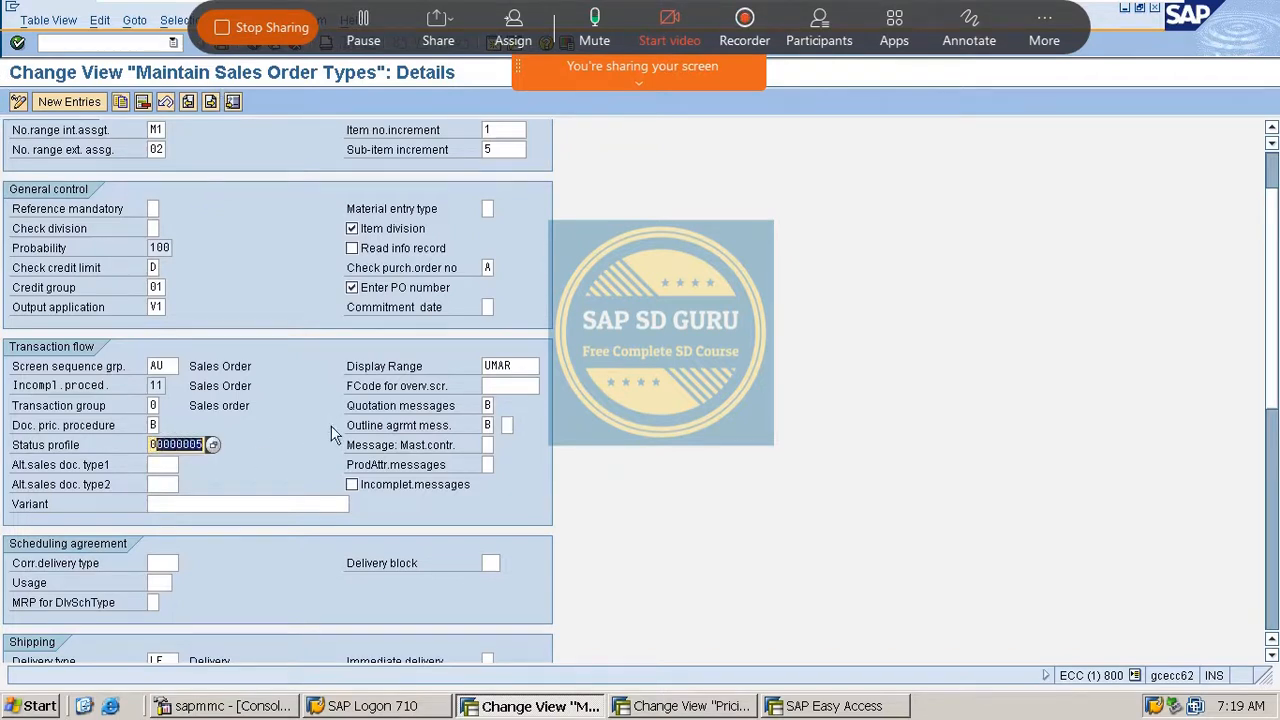
{"action": "key", "text": "BackSpace"}
{"action": "key", "text": "BackSpace"}
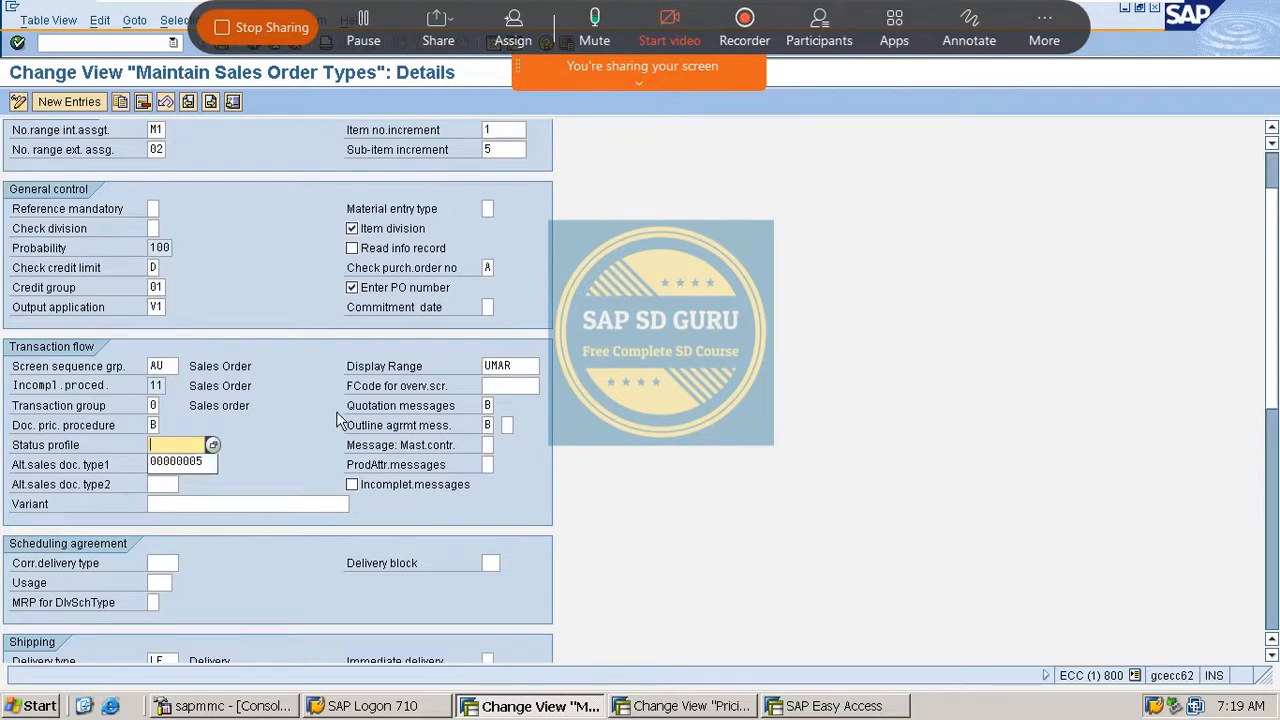
{"action": "left_click", "coordinate": [588, 441]}
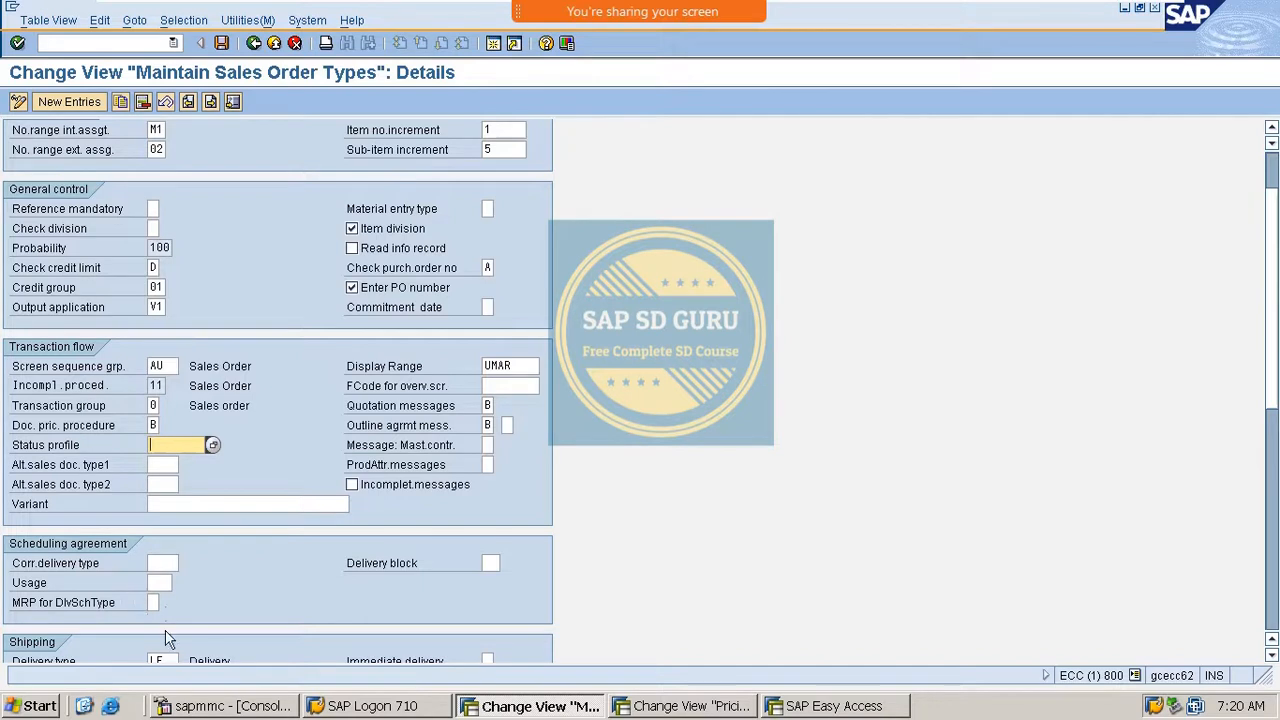
Copy order type MOR and set the copy's sales document type to MRO.
{"action": "scroll", "coordinate": [100, 648], "scroll_direction": "up", "scroll_amount": 3}
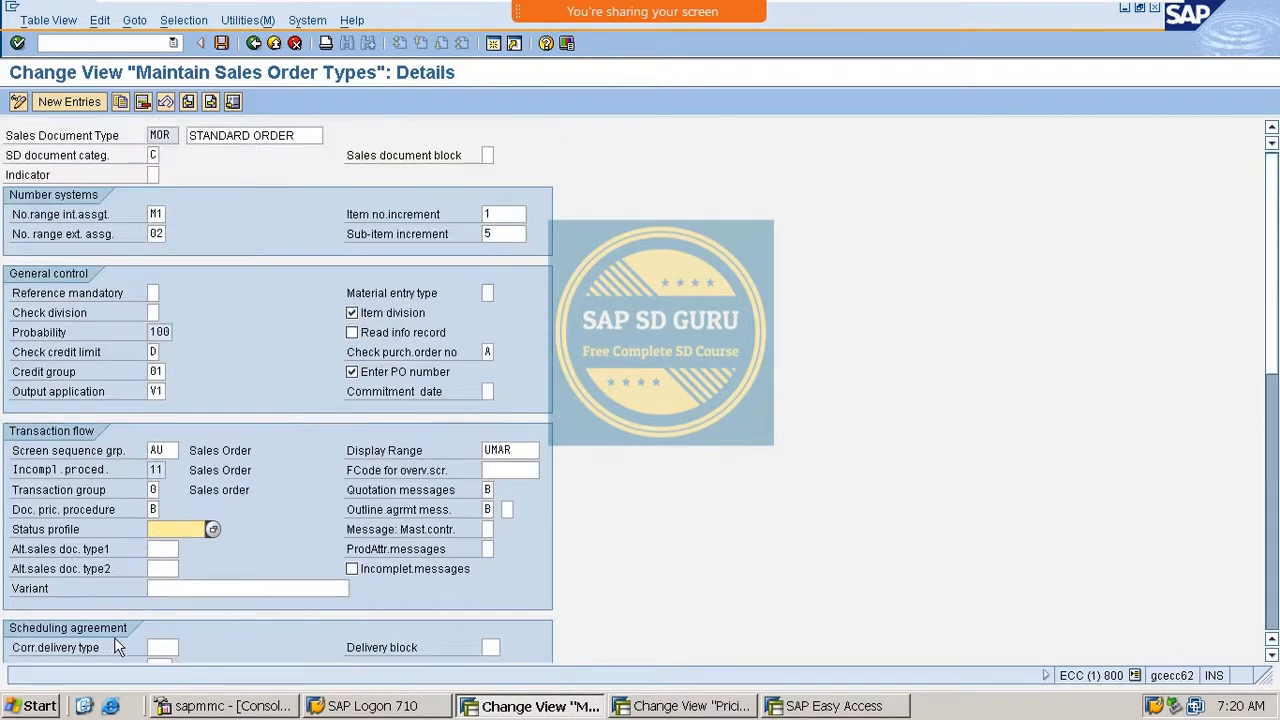
{"action": "left_click", "coordinate": [62, 102]}
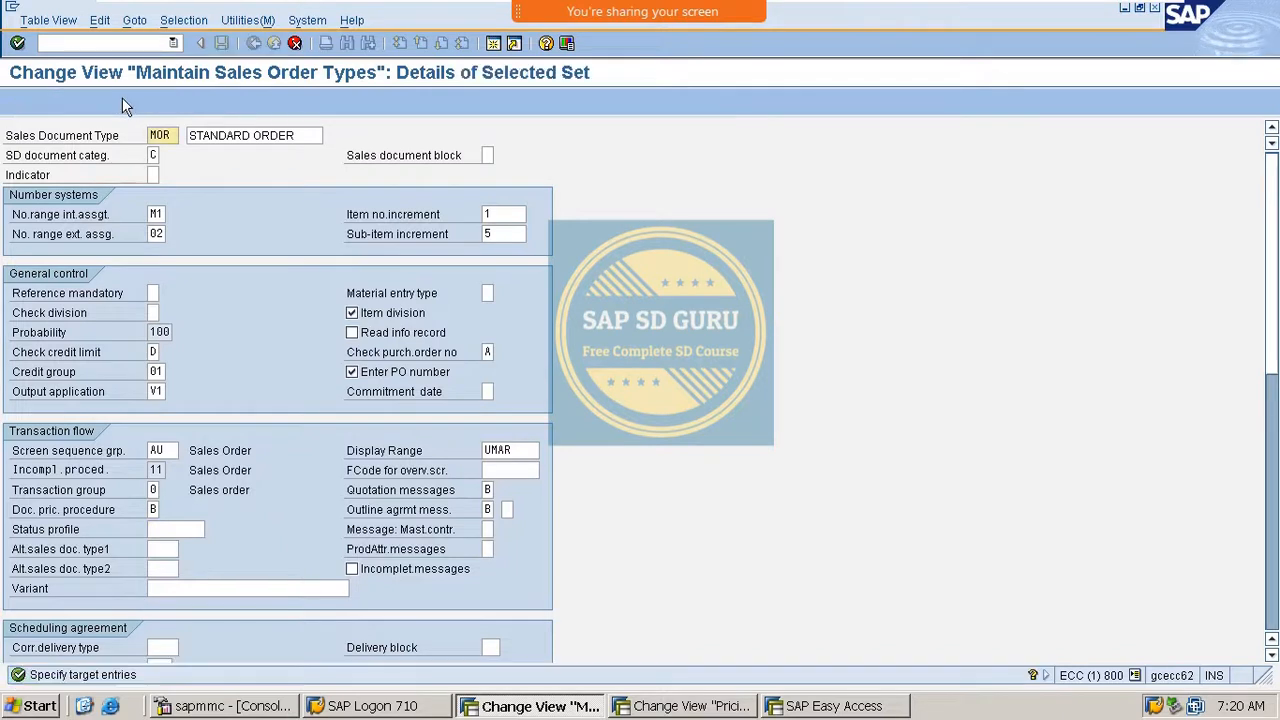
{"action": "scroll", "coordinate": [239, 242], "scroll_direction": "down", "scroll_amount": 2}
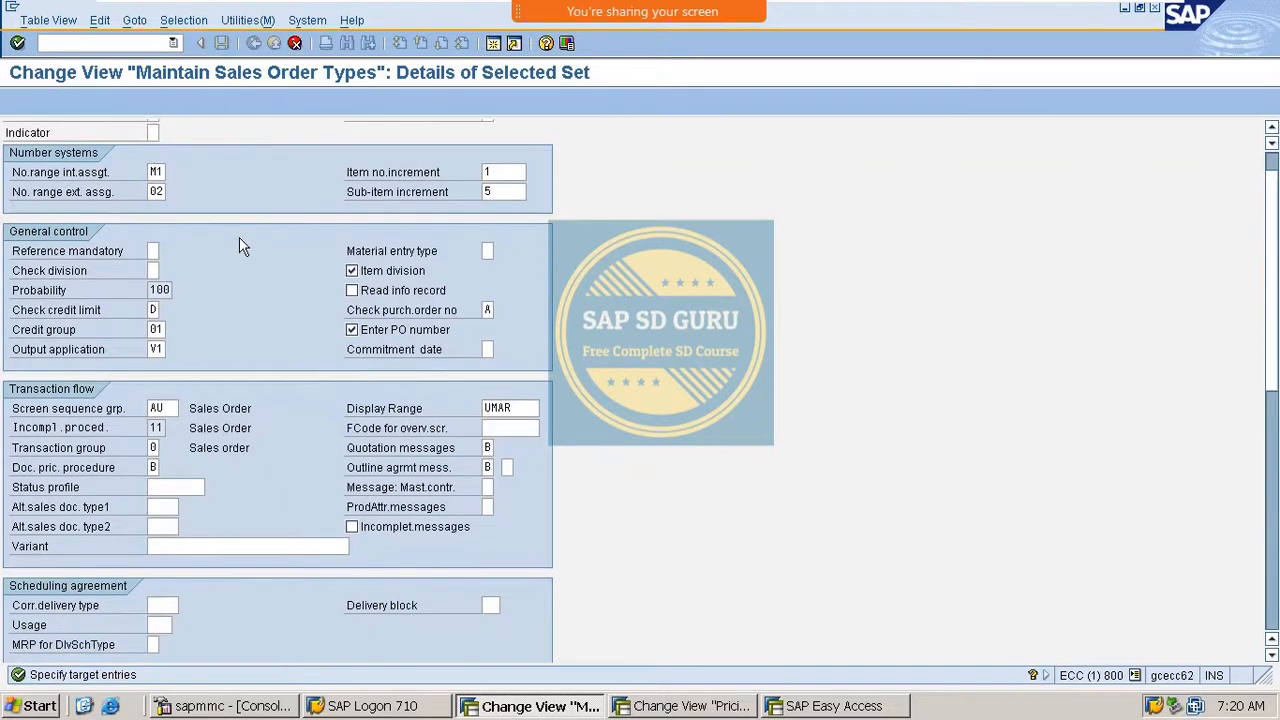
{"action": "scroll", "coordinate": [239, 242], "scroll_direction": "up", "scroll_amount": 2}
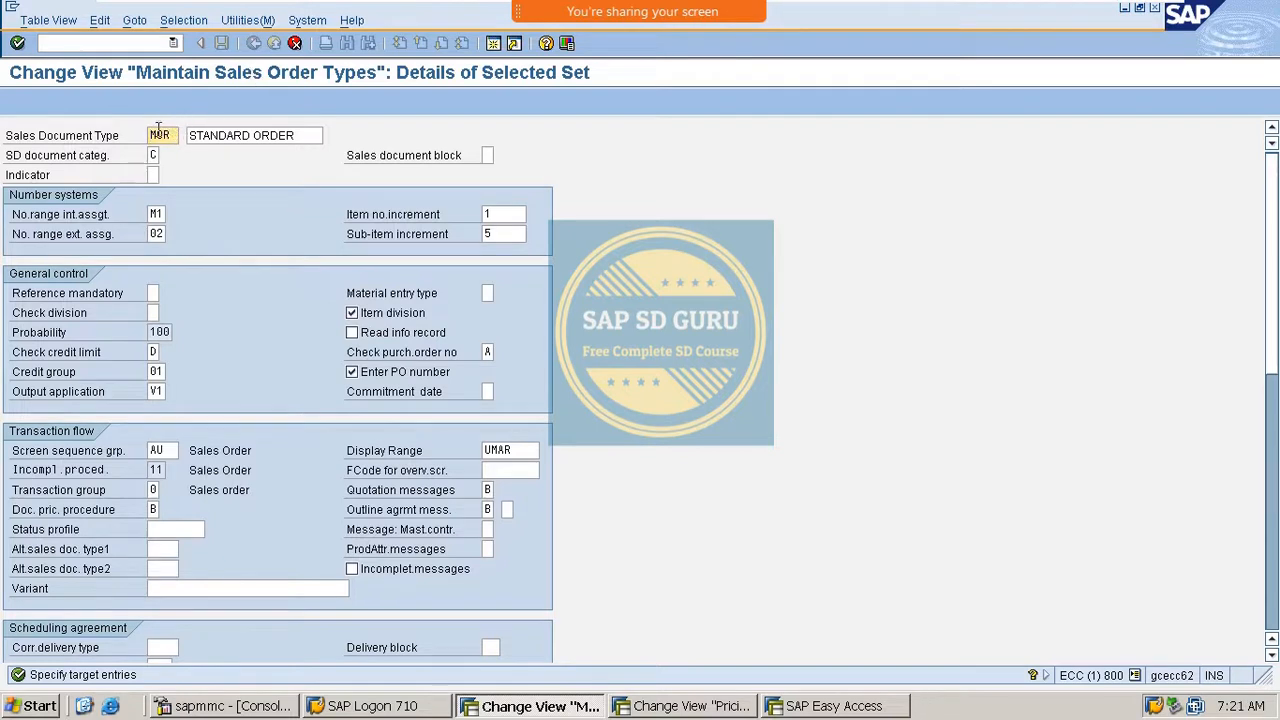
{"action": "key", "text": "BackSpace"}
{"action": "key", "text": "BackSpace"}
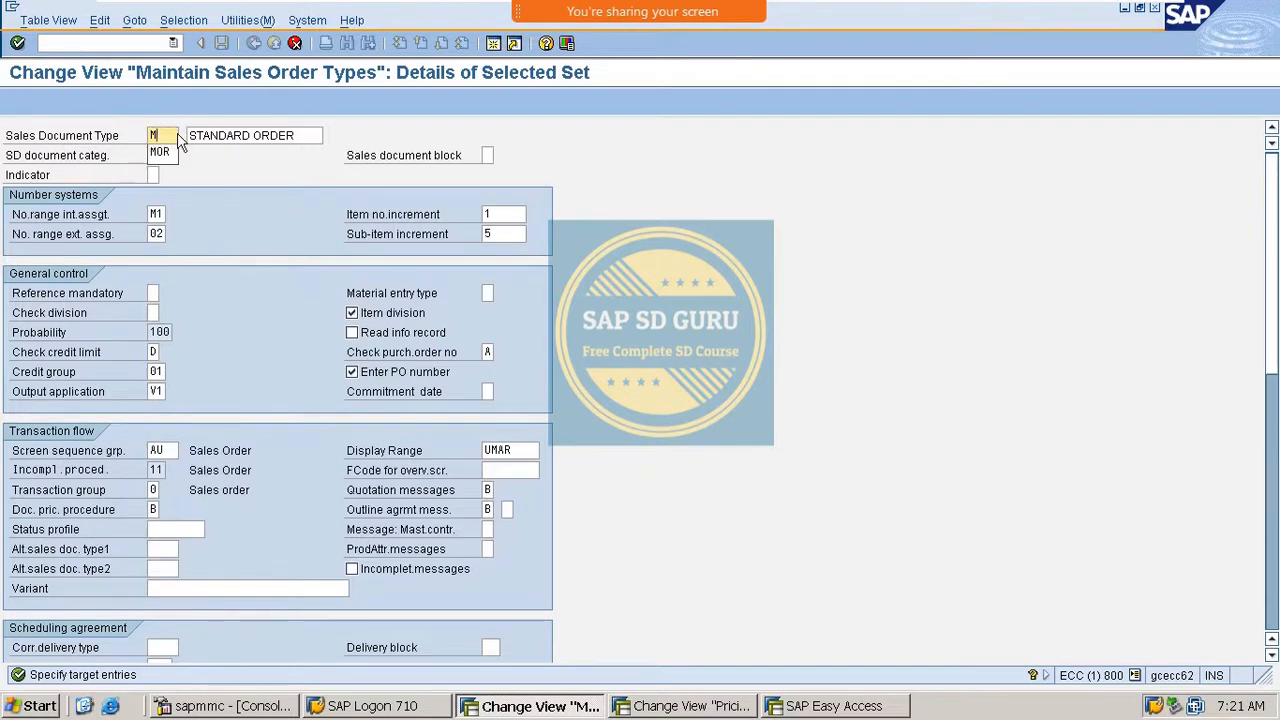
{"action": "type", "text": "RO"}
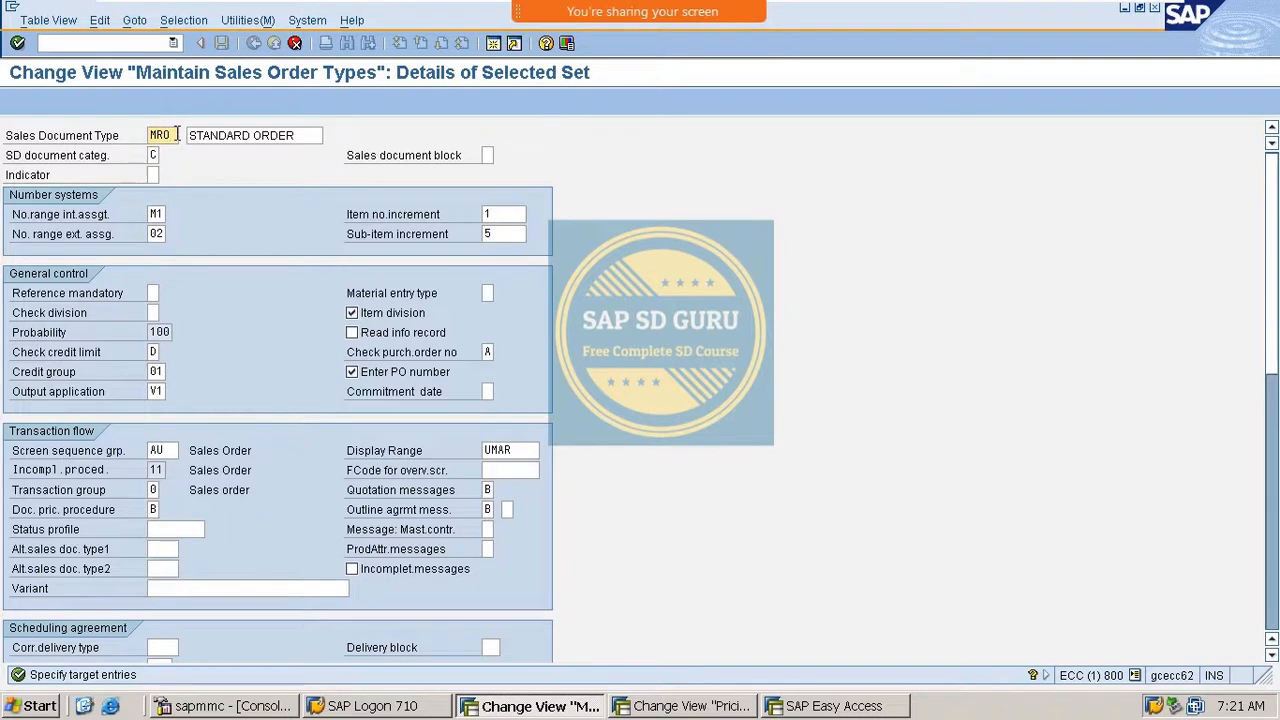
Describe order type MRO as RUSH ORDER, include the copying control entries, and save before returning to the overview.
{"action": "double_click", "coordinate": [242, 135]}
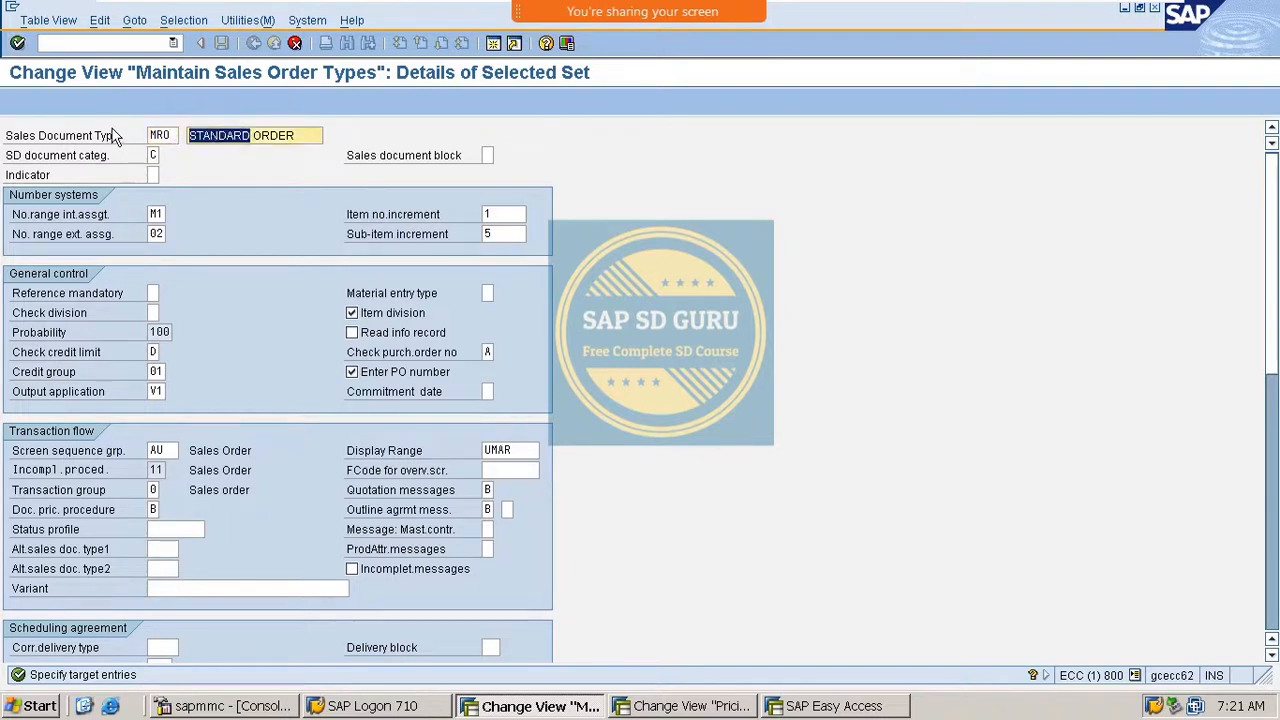
{"action": "type", "text": "RUSH"}
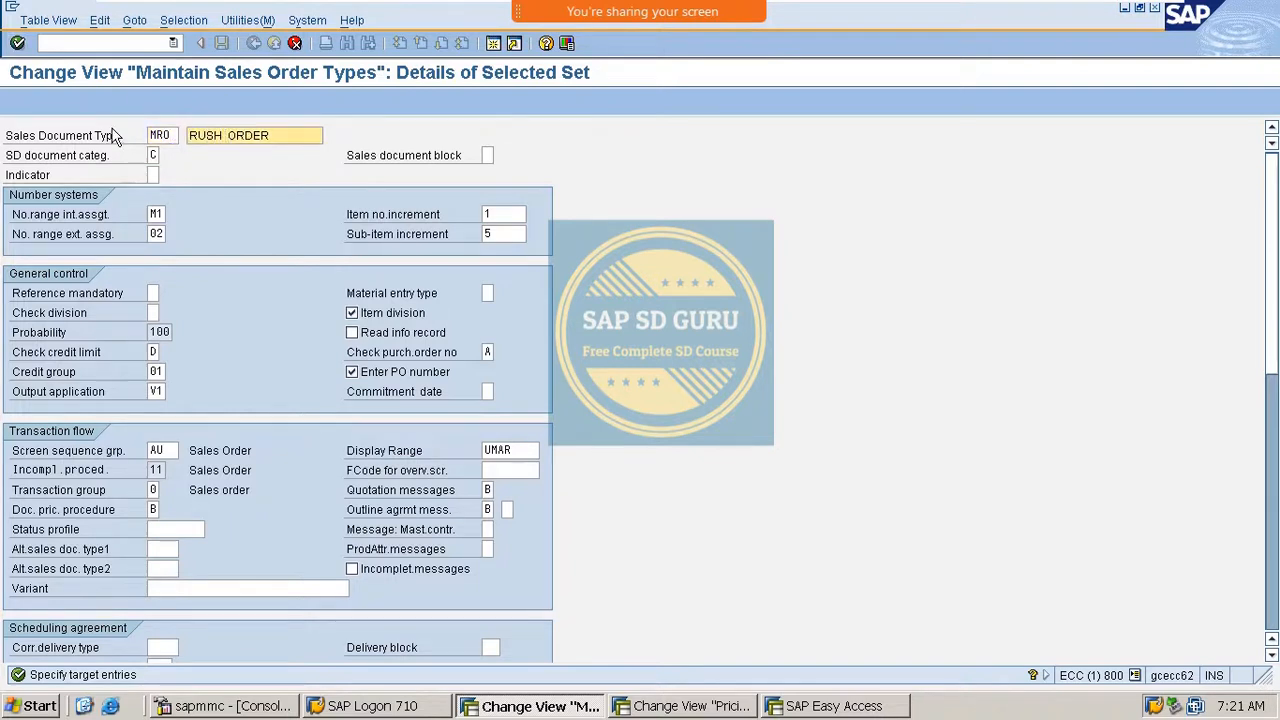
{"action": "key", "text": "Return"}
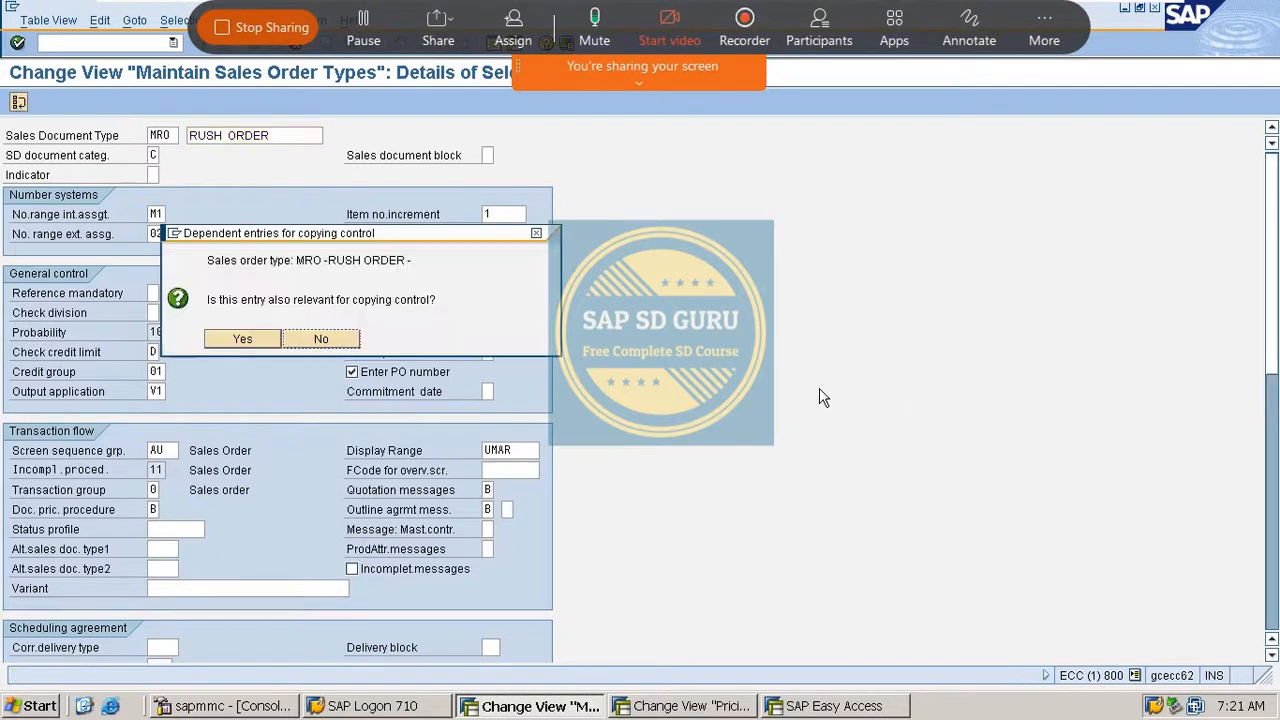
{"action": "left_click", "coordinate": [250, 337]}
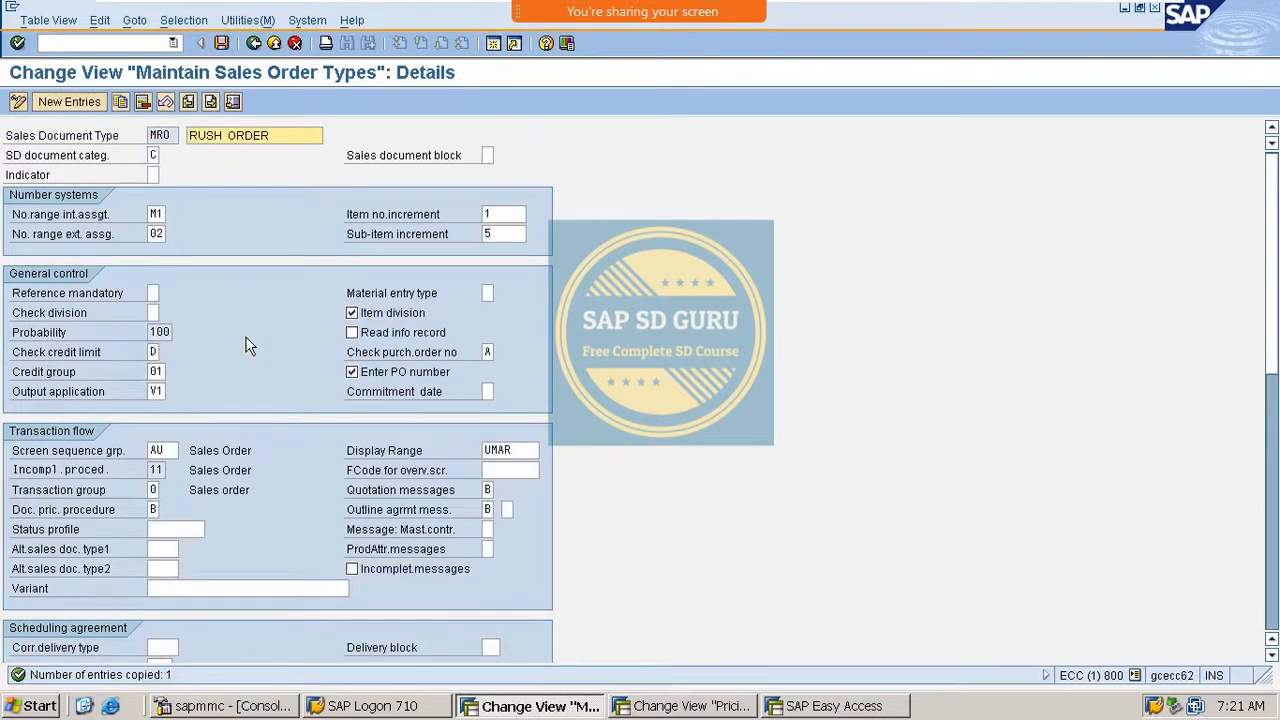
{"action": "left_click", "coordinate": [223, 44]}
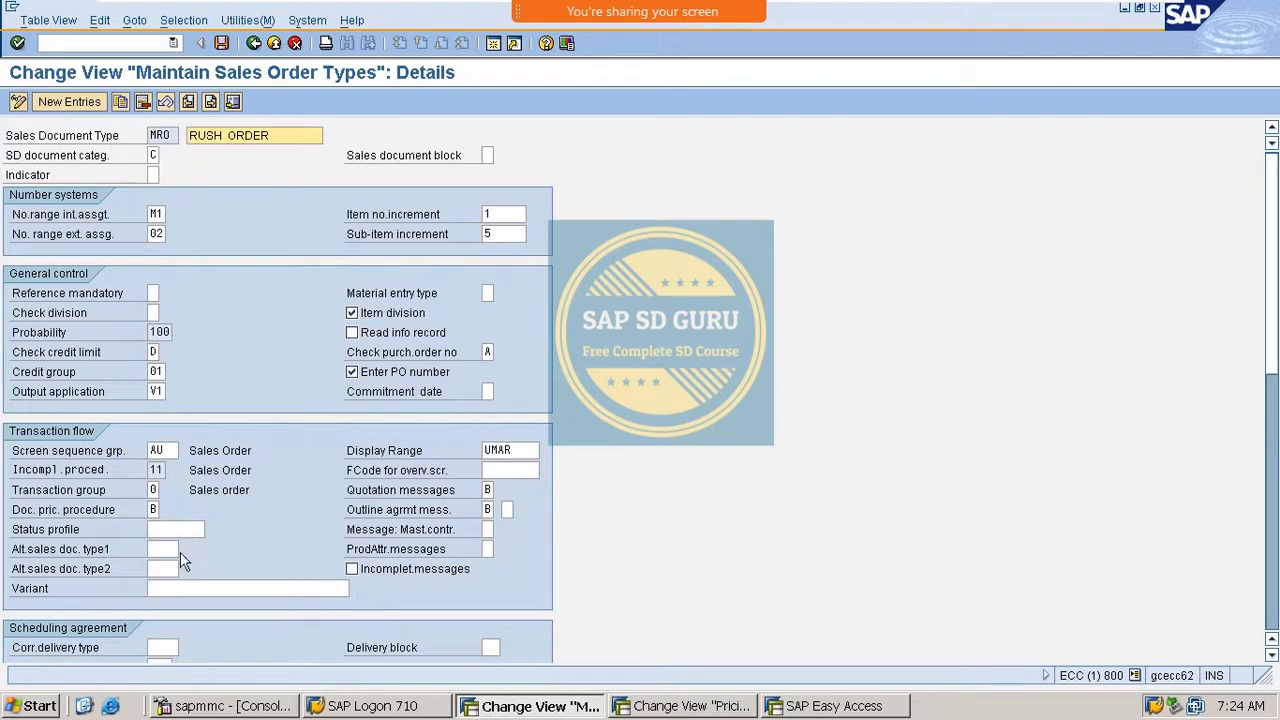
{"action": "left_click", "coordinate": [178, 550]}
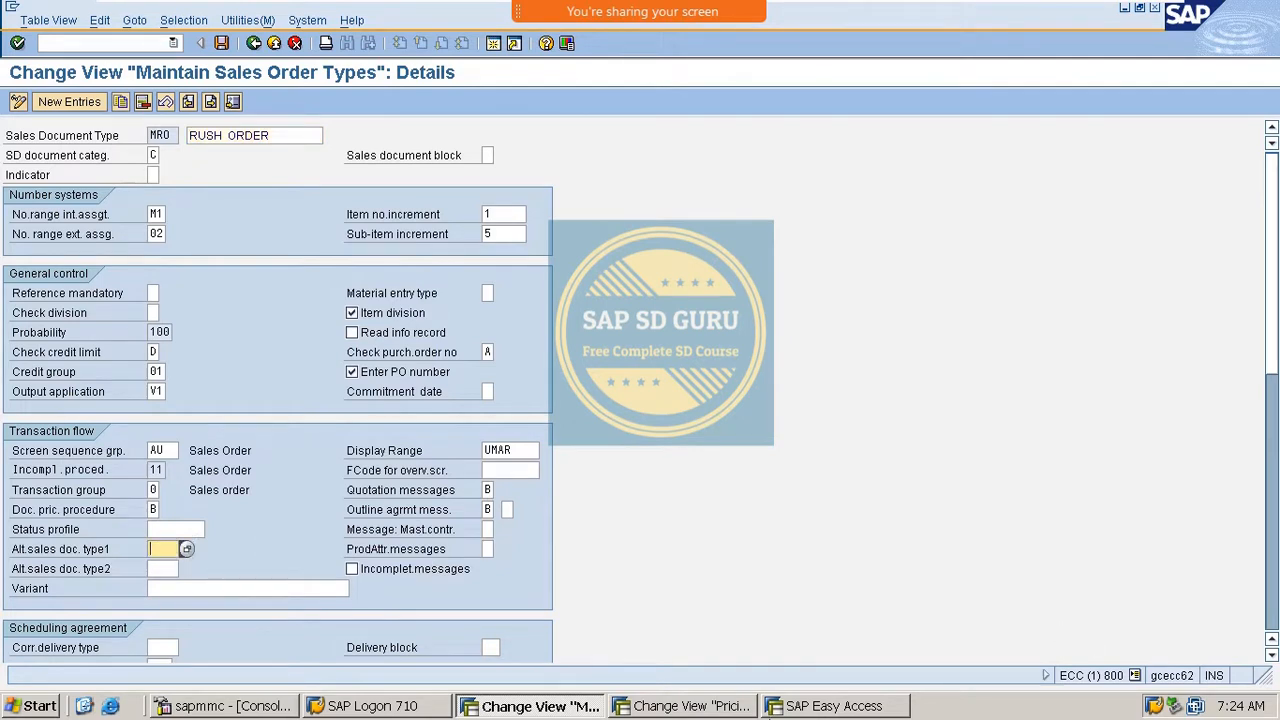
{"action": "left_click", "coordinate": [221, 43]}
{"action": "left_click", "coordinate": [247, 51]}
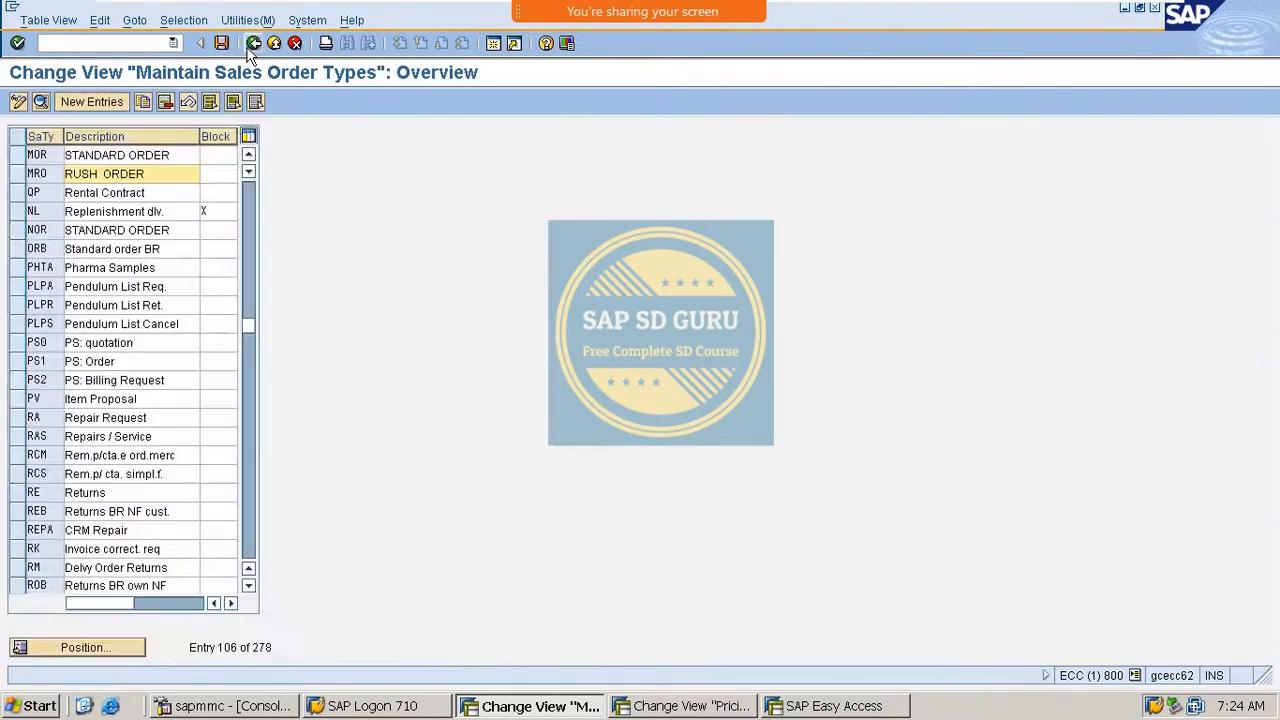
Open the details of order type MOR and set its alternative sales document type 1 to MRO.
{"action": "left_click", "coordinate": [88, 647]}
{"action": "type", "text": "MOR"}
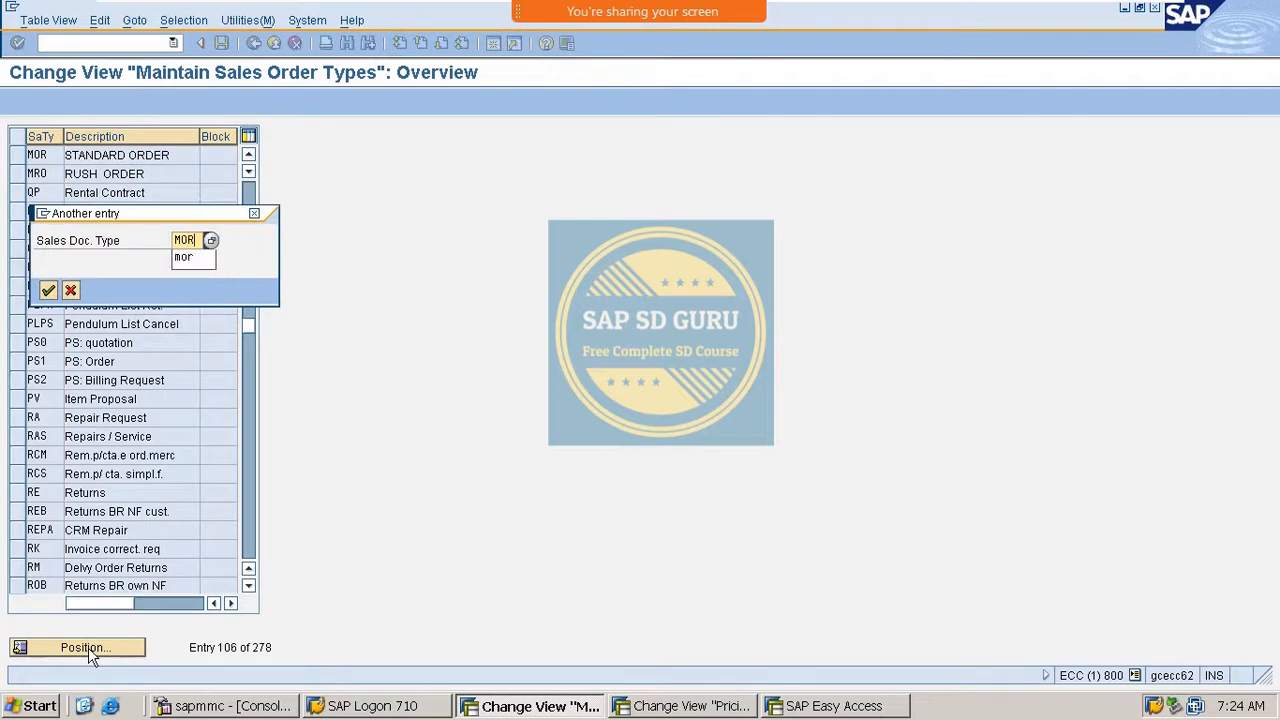
{"action": "key", "text": "Return"}
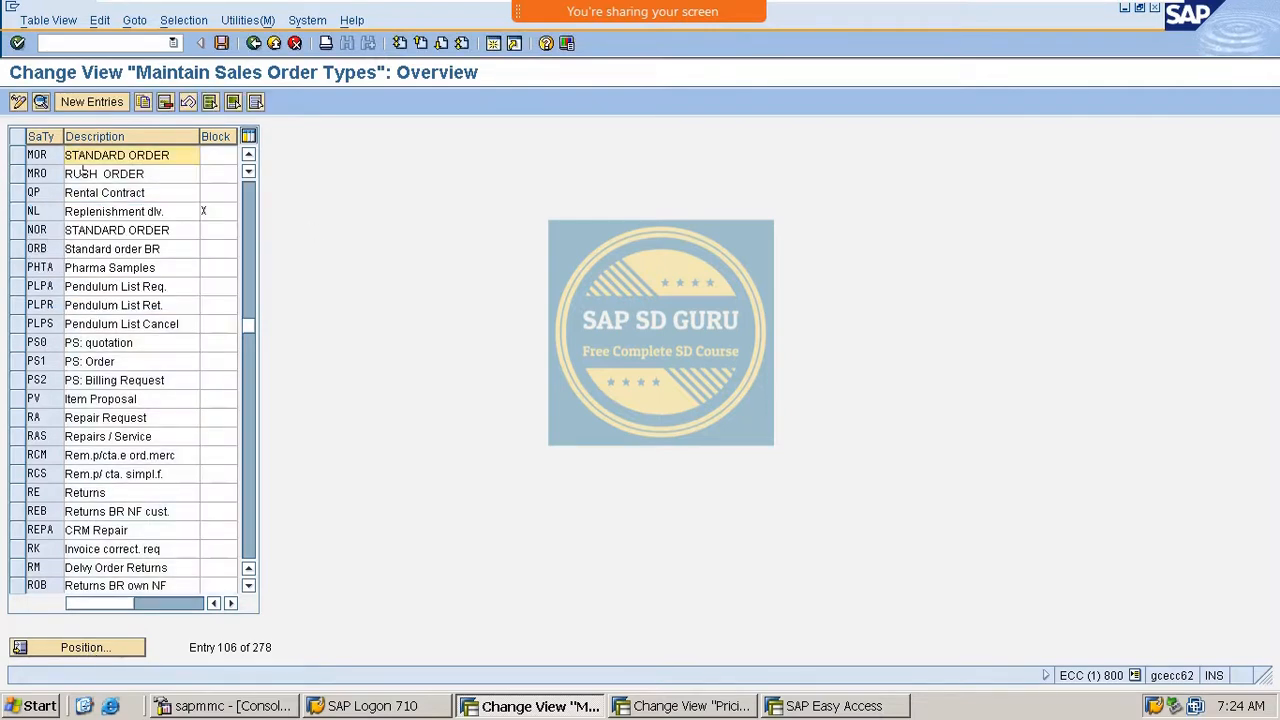
{"action": "double_click", "coordinate": [55, 155]}
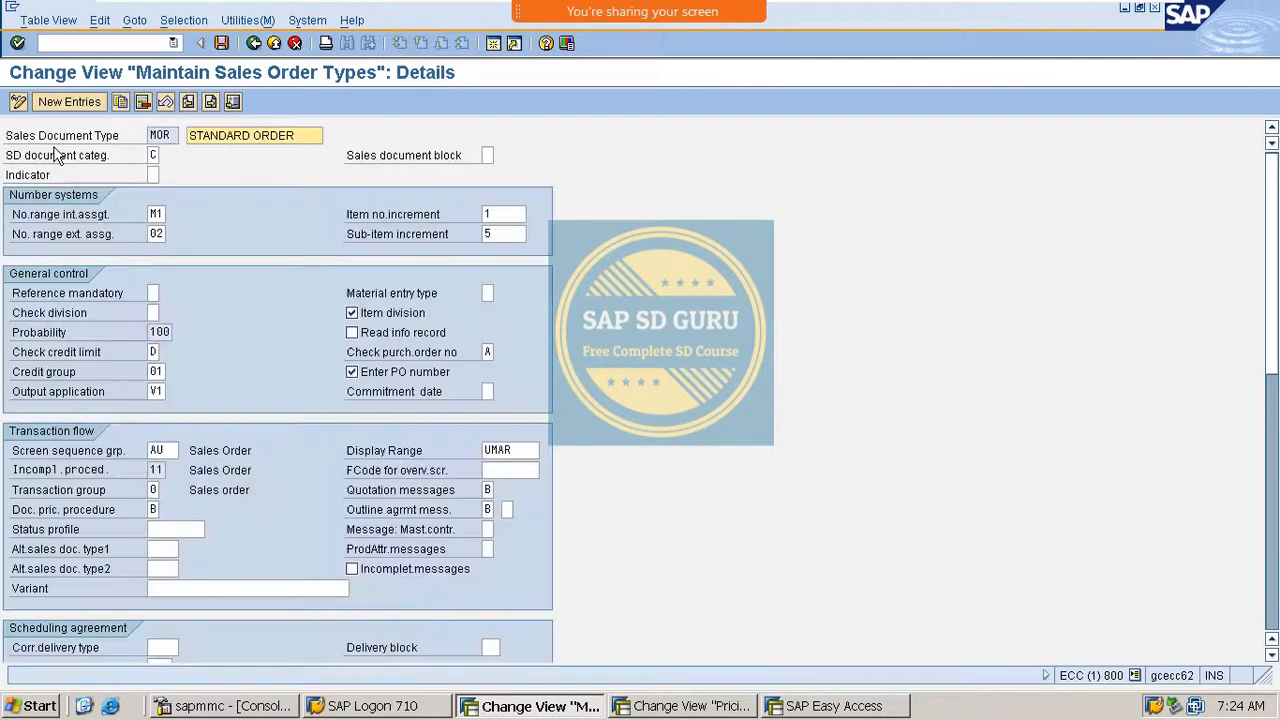
{"action": "left_click", "coordinate": [170, 549]}
{"action": "type", "text": "MRO"}
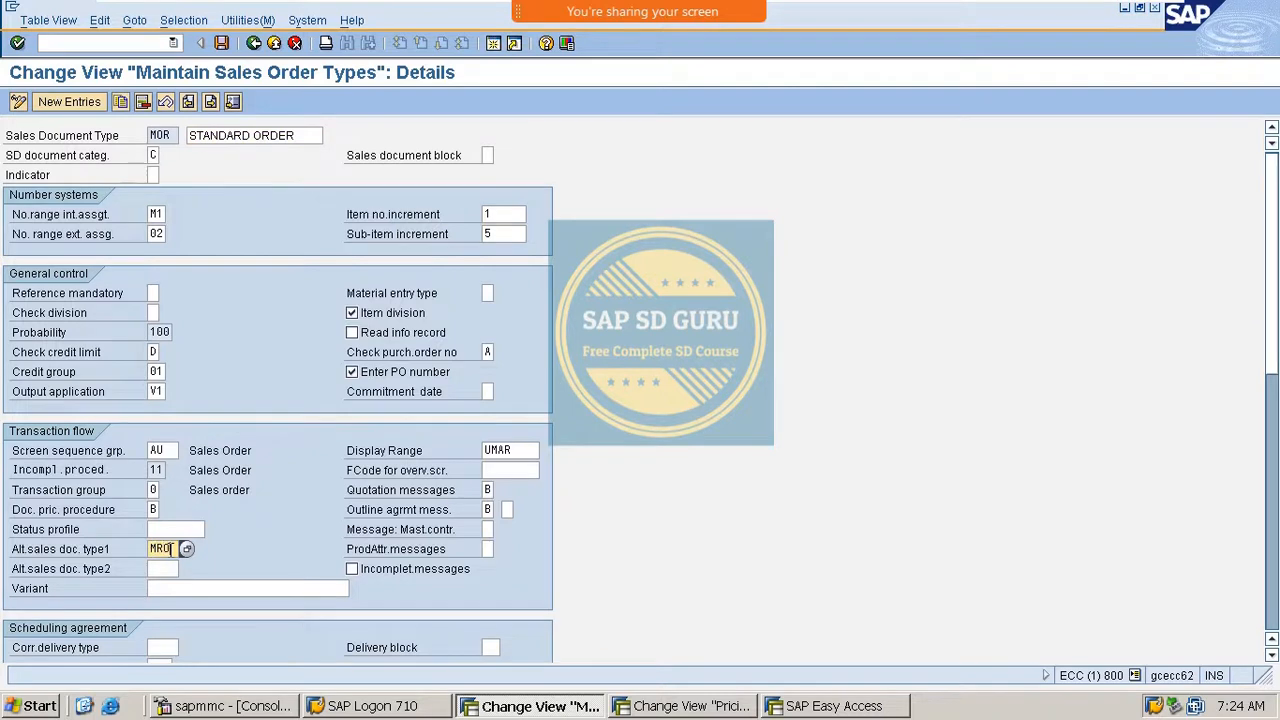
Save order type MOR, start transaction VA01 in a new session, and enter the overview for a new MOR order.
{"action": "key", "text": "Return"}
{"action": "key", "text": "ctrl+s"}
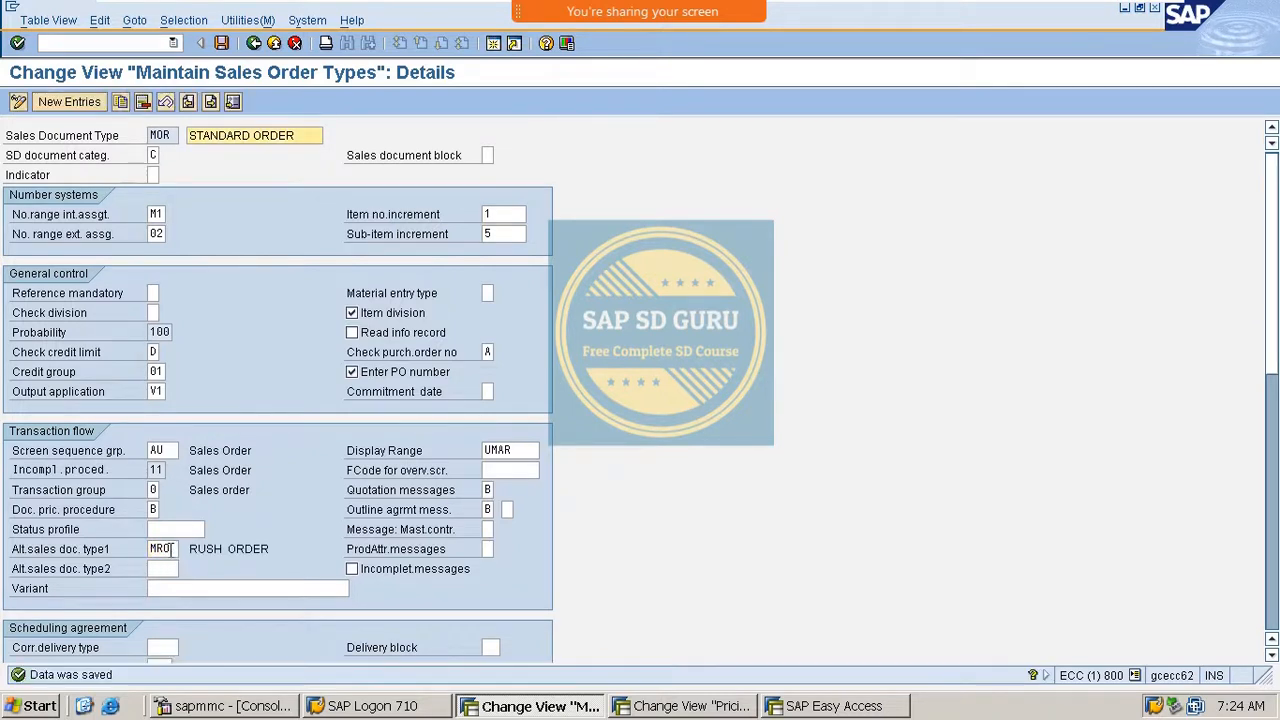
{"action": "left_click", "coordinate": [103, 40]}
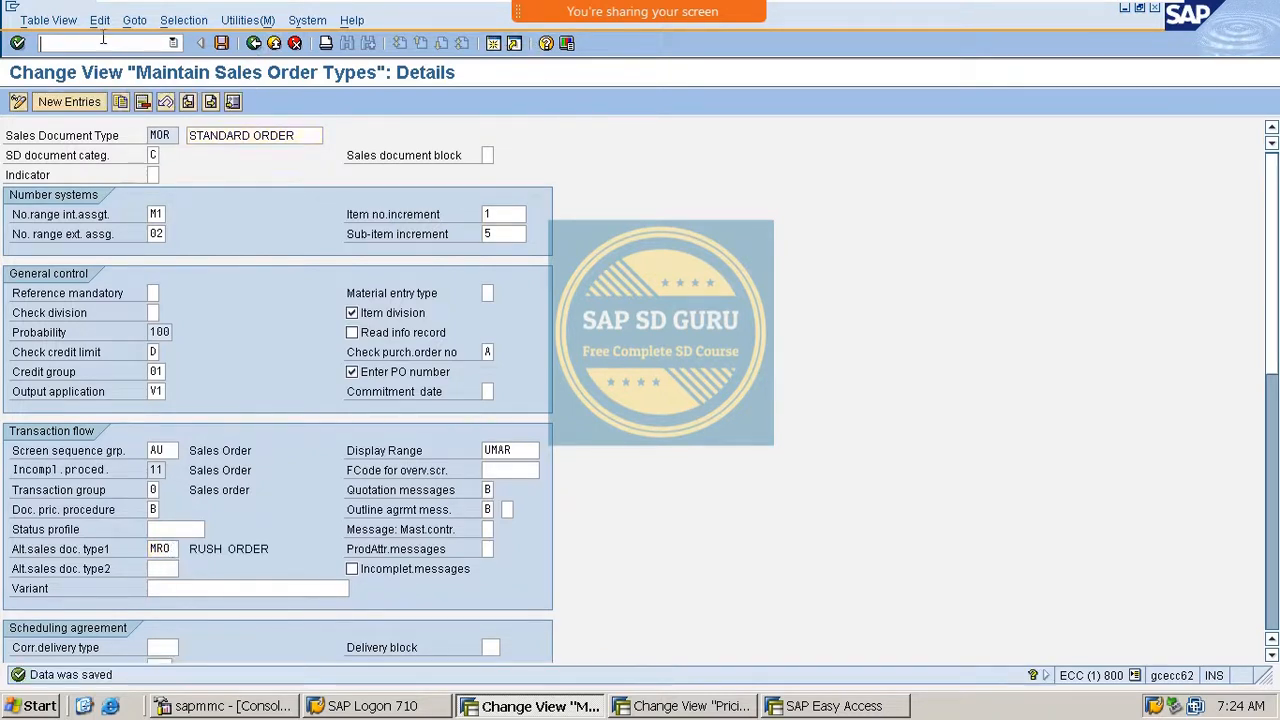
{"action": "type", "text": "/nva01"}
{"action": "key", "text": "Return"}
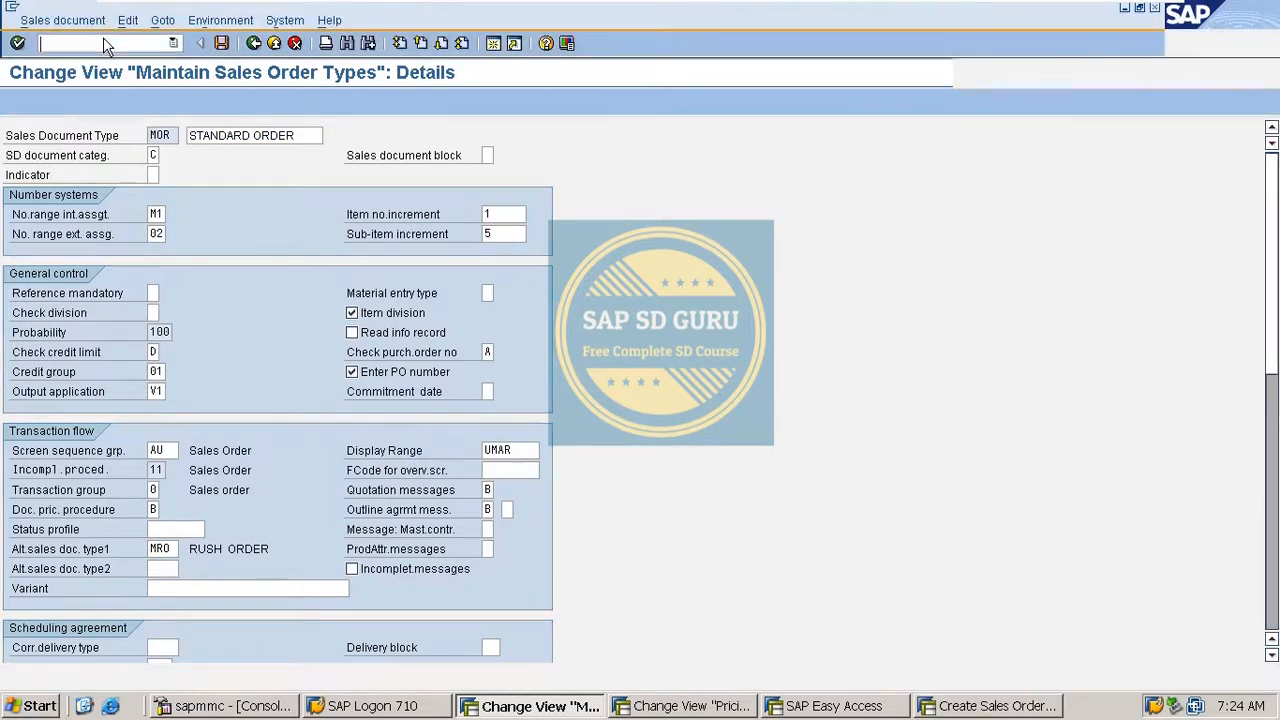
{"action": "key", "text": "Return"}
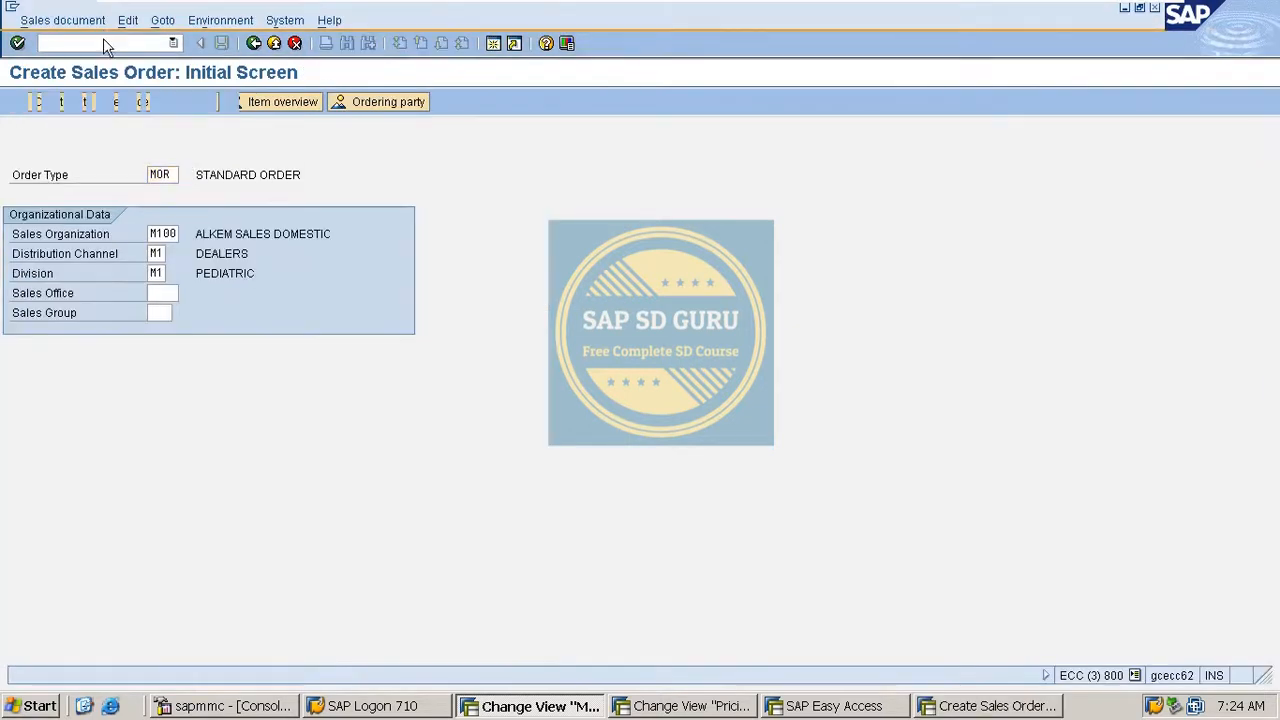
Enter the previously used customer as sold-to party and accept the proposed bill-to party for the standard order.
{"action": "key", "text": "BackSpace"}
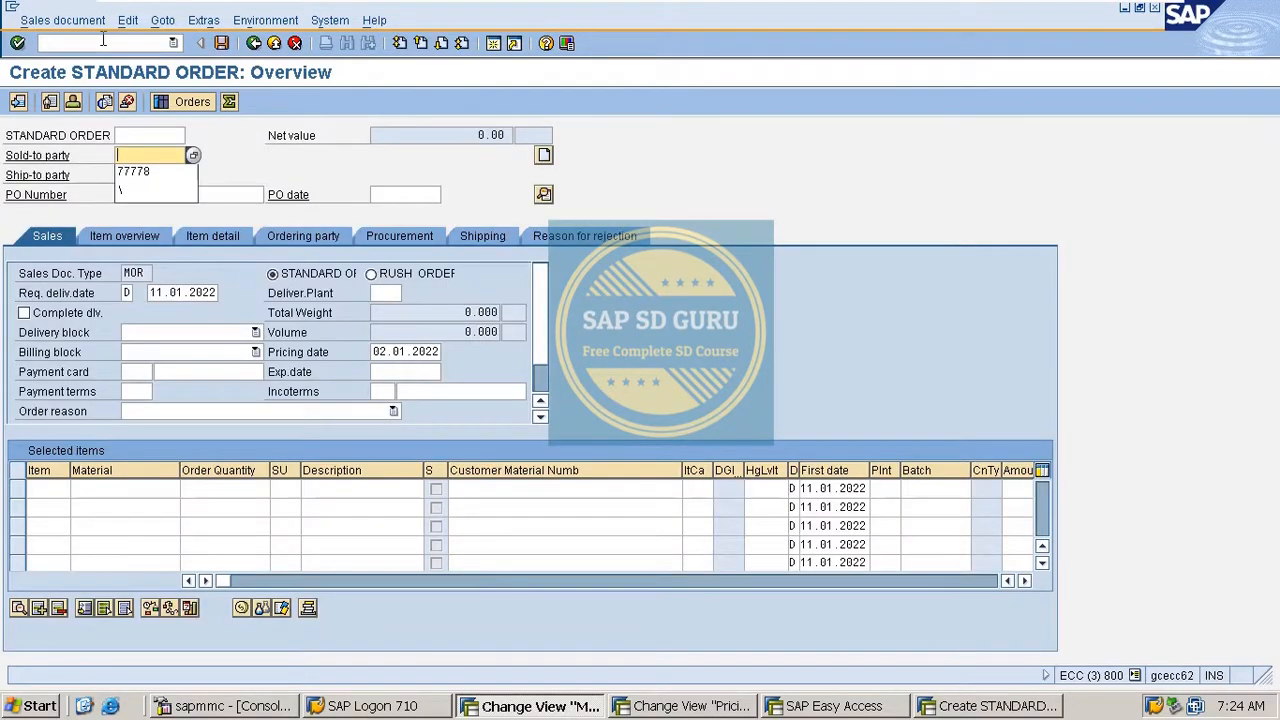
{"action": "key", "text": "Down"}
{"action": "key", "text": "Return"}
{"action": "key", "text": "Return"}
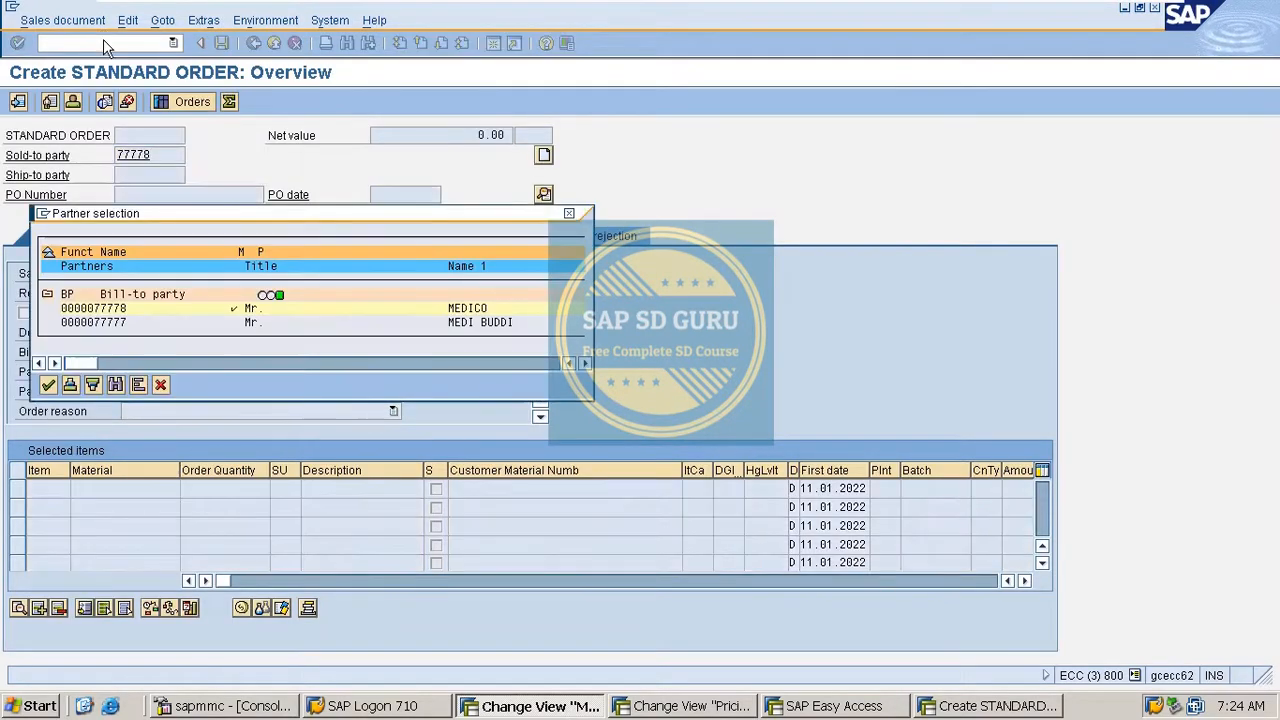
{"action": "key", "text": "Return"}
{"action": "key", "text": "Return"}
Add material DOLO-650 with quantity 1 to the order, continuing past the open quotations and the availability check.
{"action": "key", "text": "BackSpace"}
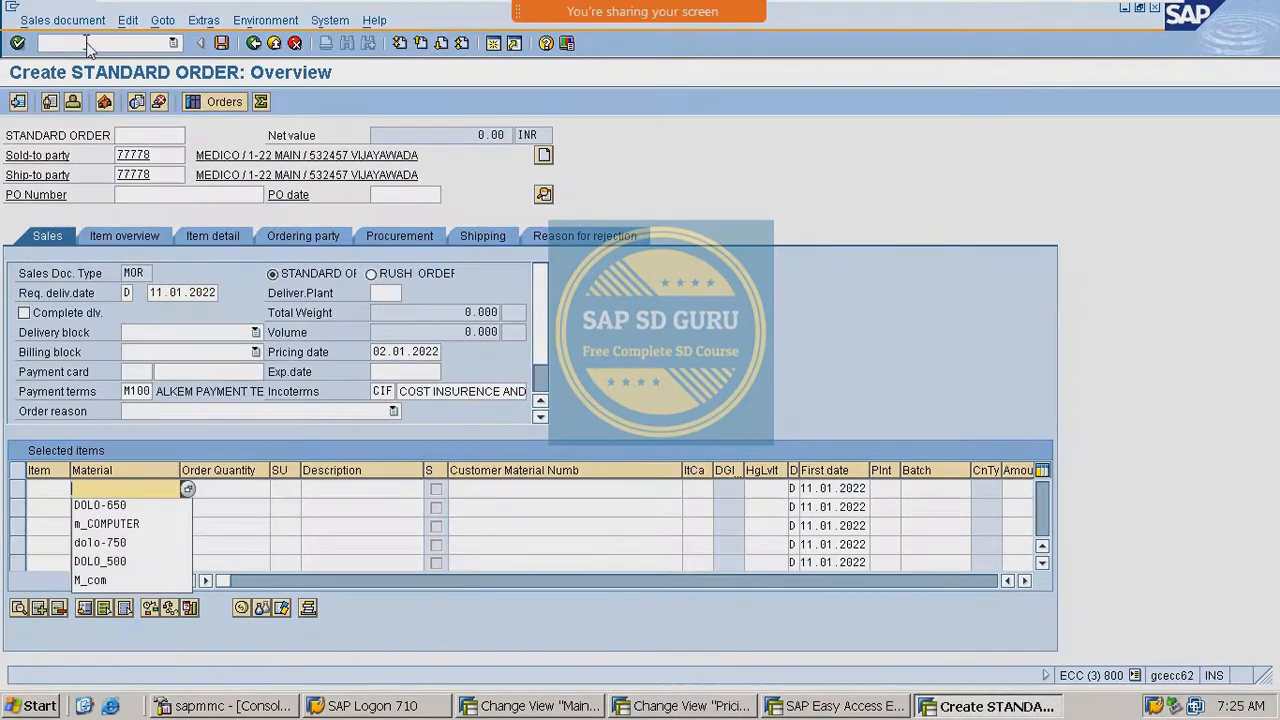
{"action": "key", "text": "Down"}
{"action": "key", "text": "Return"}
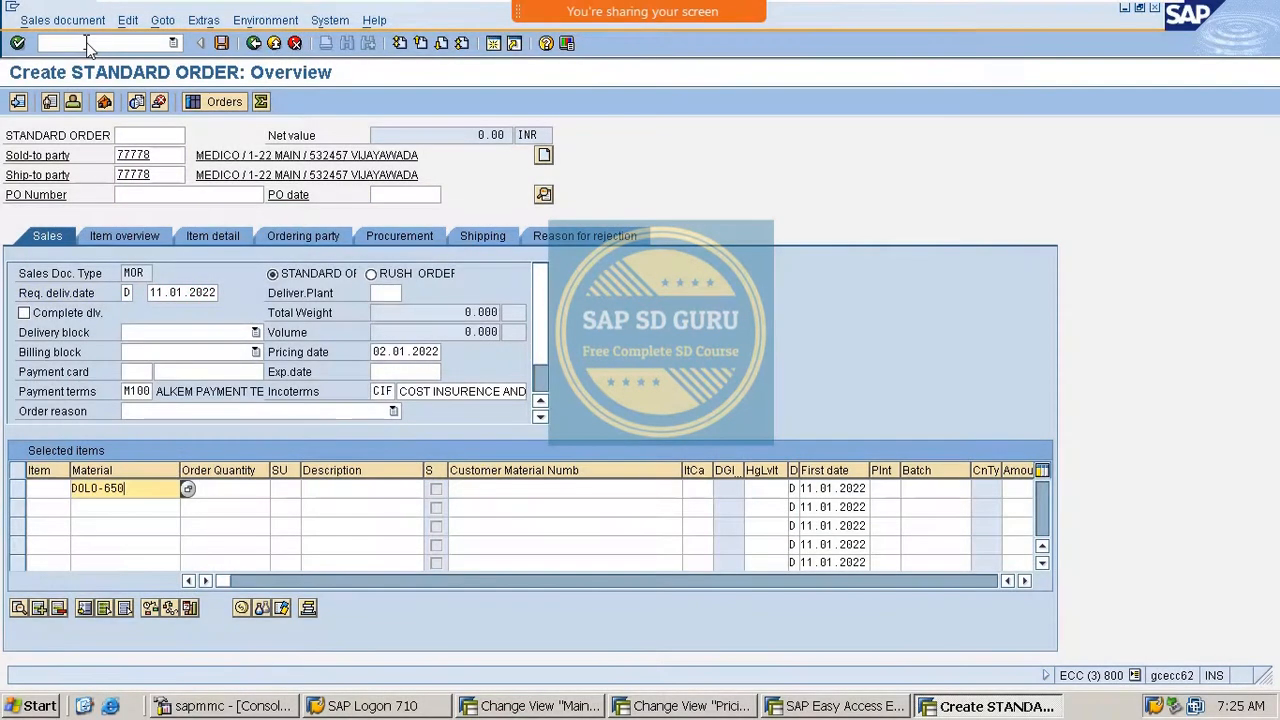
{"action": "key", "text": "Tab"}
{"action": "key", "text": "Return"}
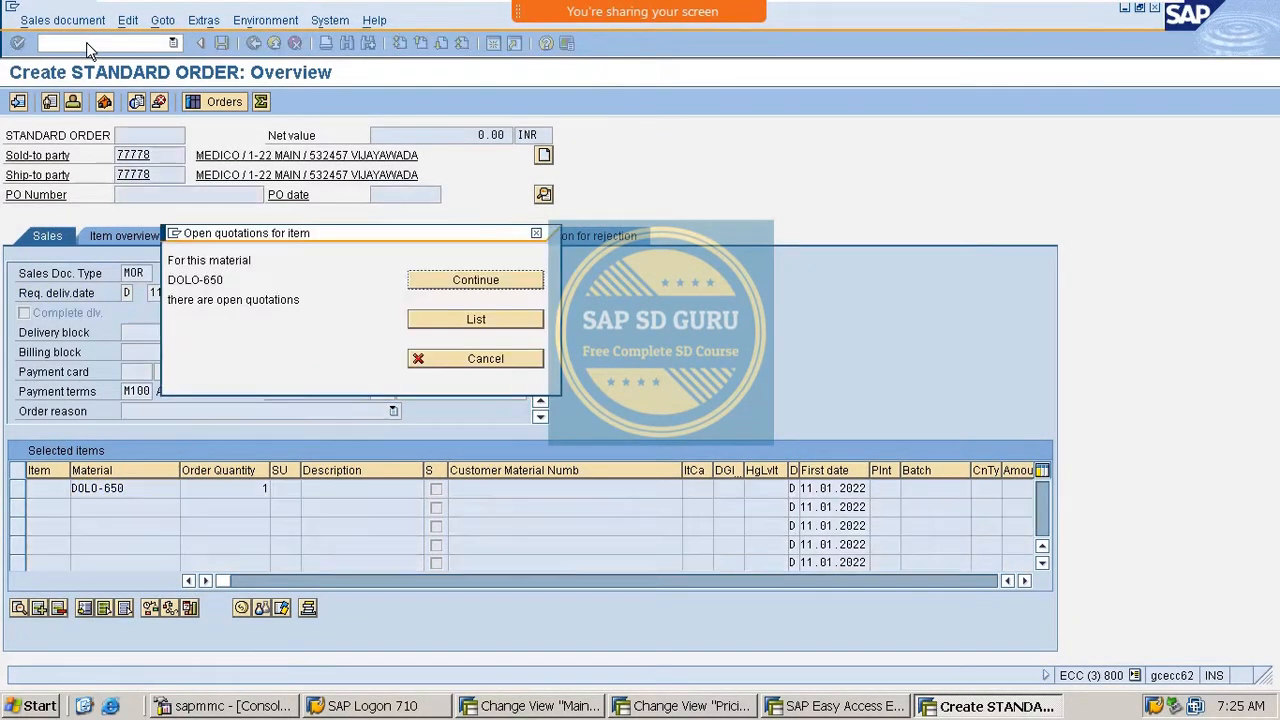
{"action": "key", "text": "Return"}
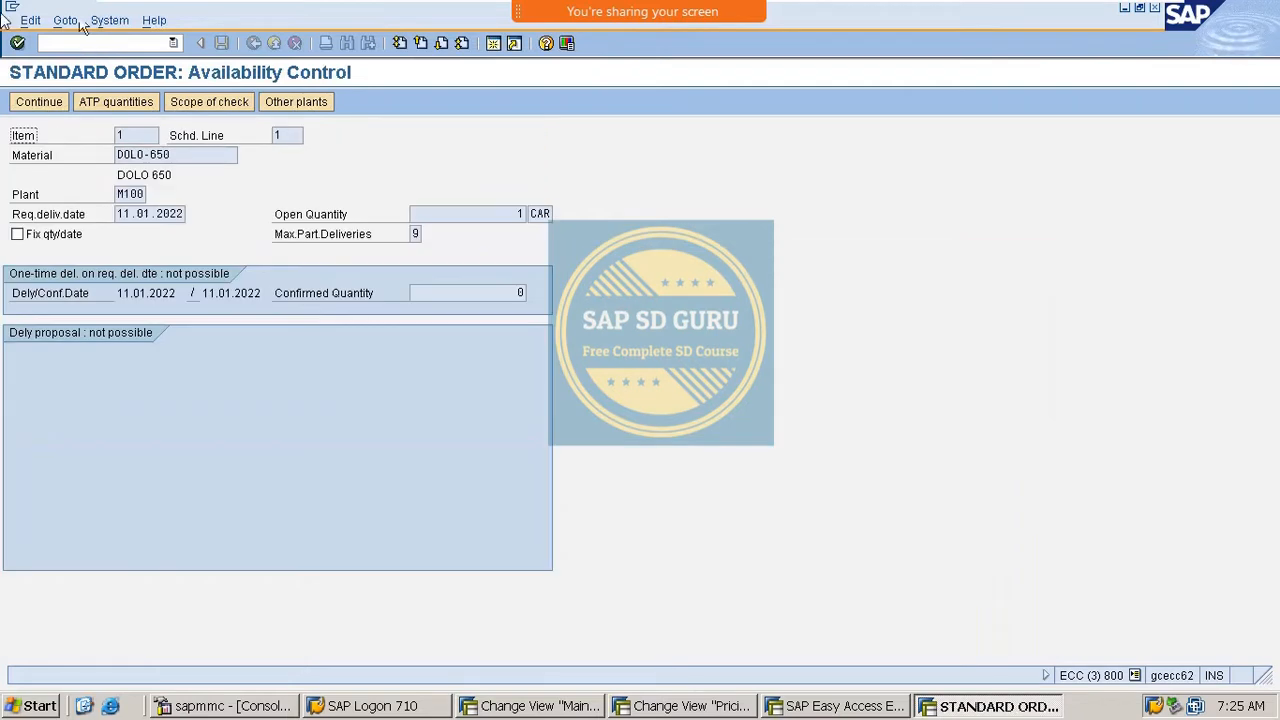
{"action": "left_click", "coordinate": [36, 103]}
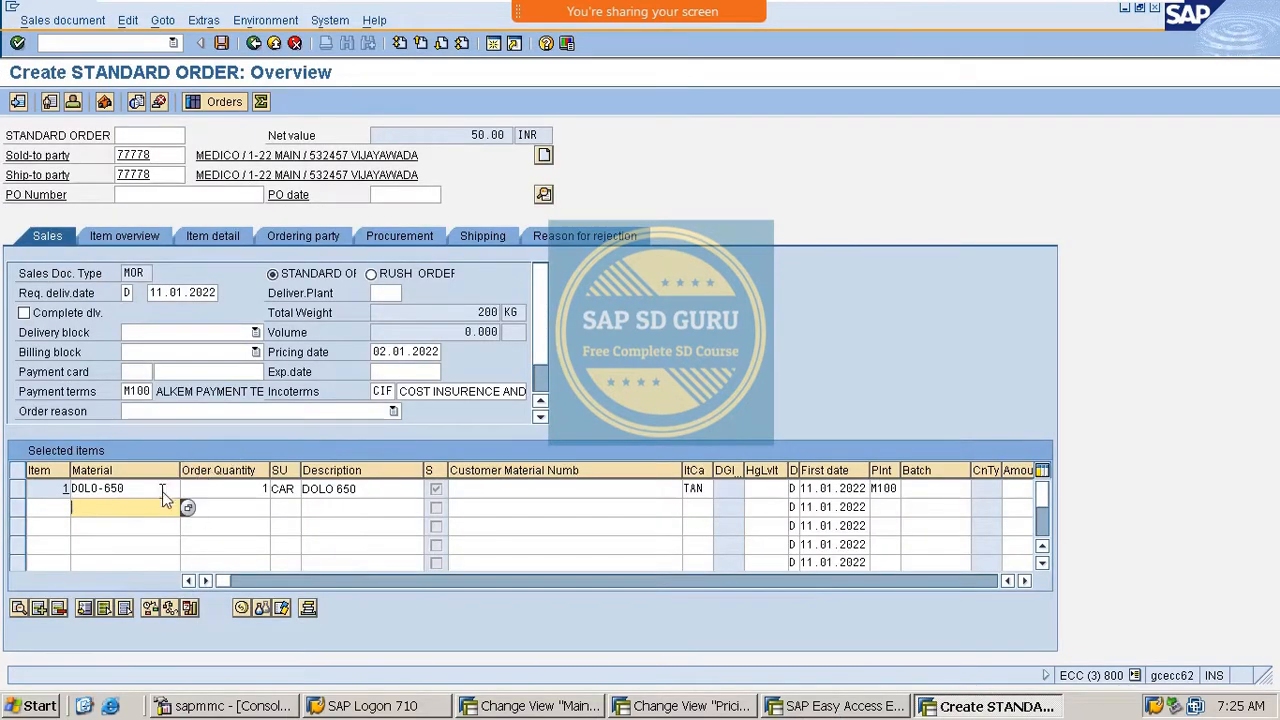
{"action": "key", "text": "Return"}
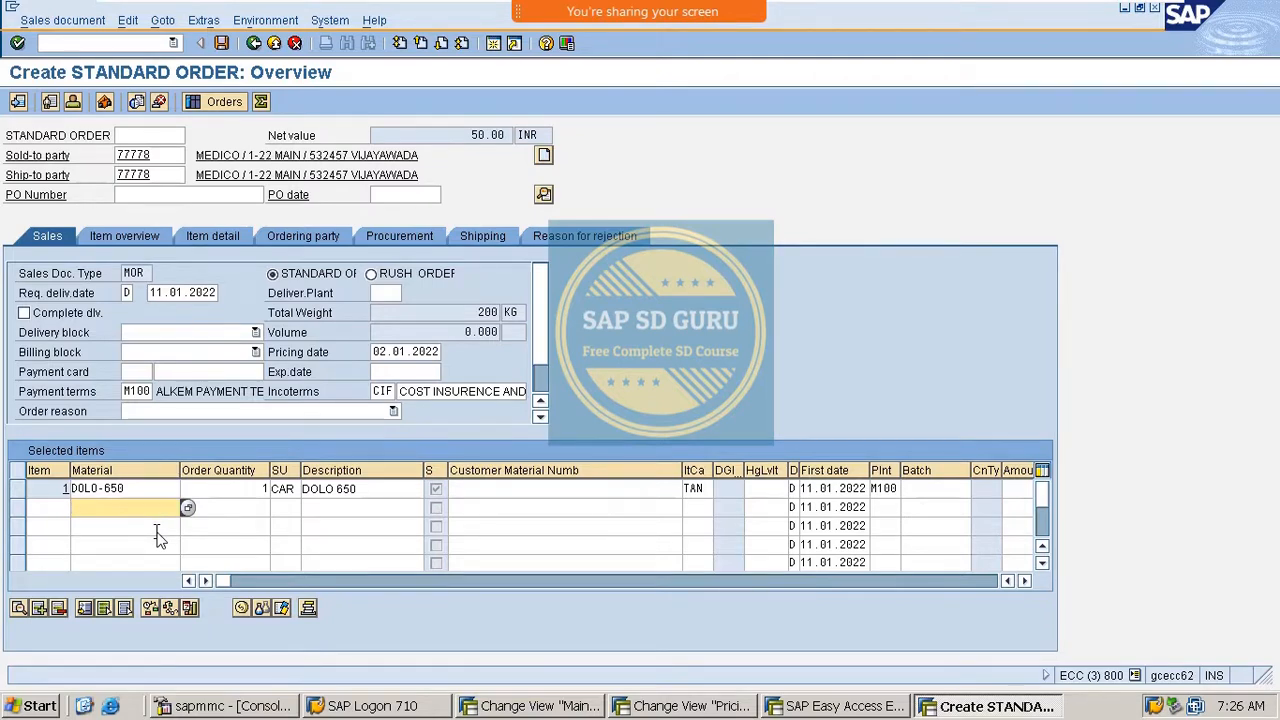
{"action": "scroll", "coordinate": [123, 520], "scroll_direction": "down", "scroll_amount": 1}
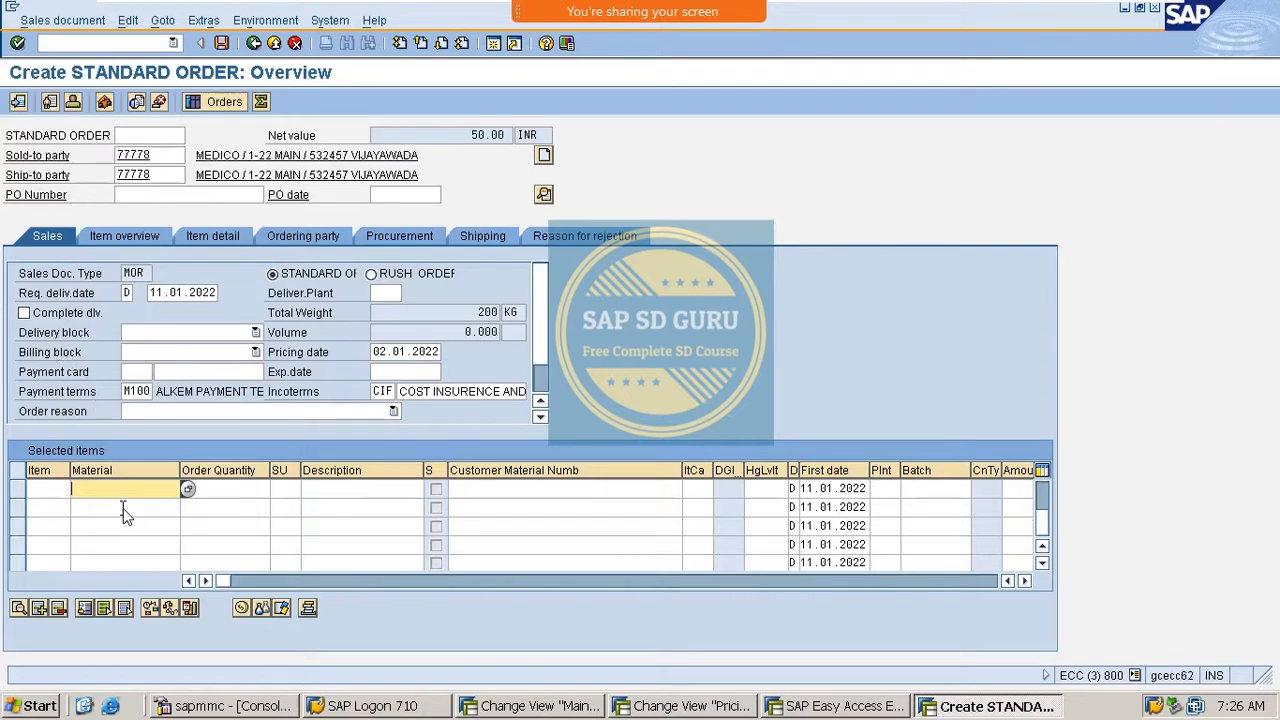
{"action": "scroll", "coordinate": [100, 505], "scroll_direction": "up", "scroll_amount": 1}
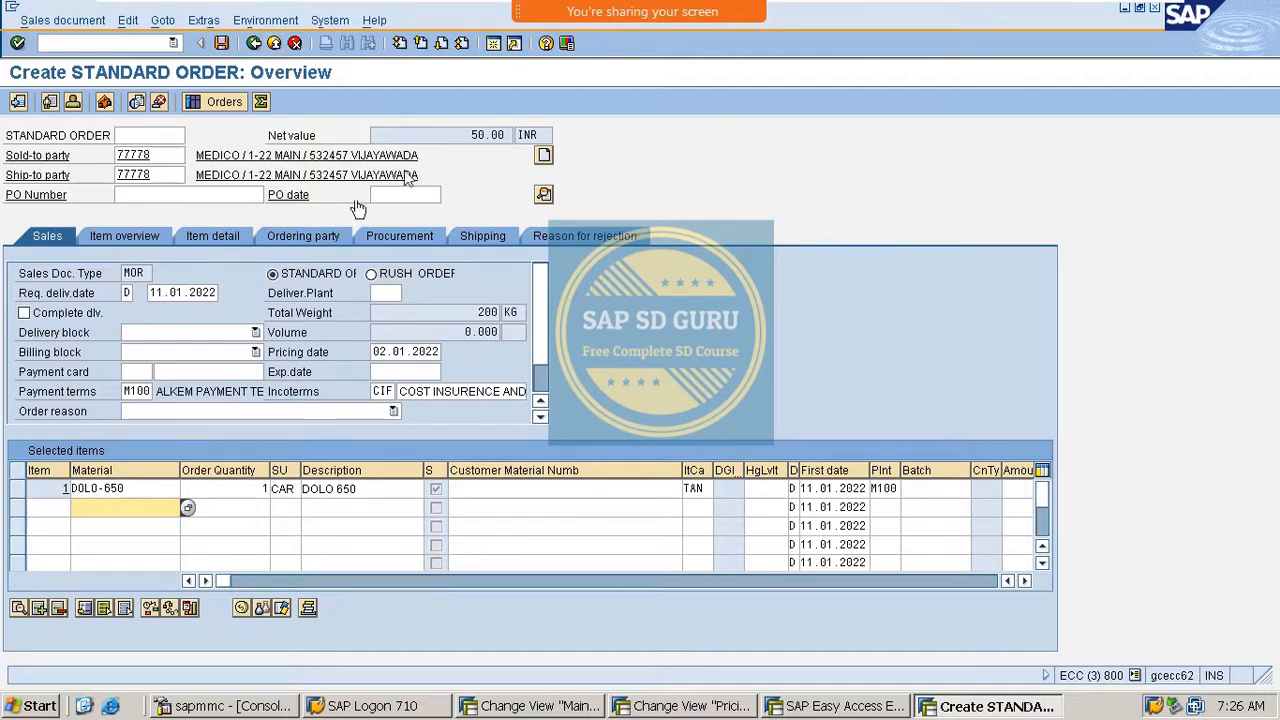
Switch the standard order to RUSH ORDER and save it, accepting the item category redetermination and the availability check.
{"action": "left_click_drag", "start_coordinate": [282, 277], "coordinate": [510, 291]}
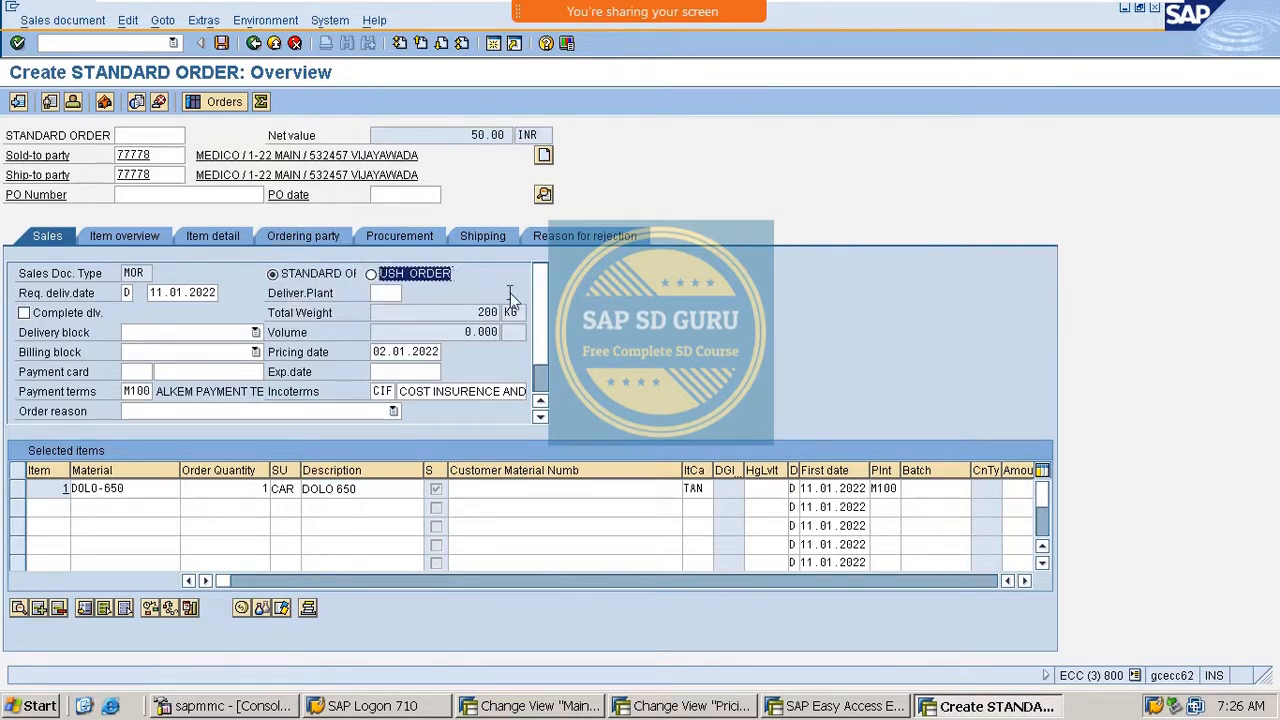
{"action": "left_click", "coordinate": [371, 274]}
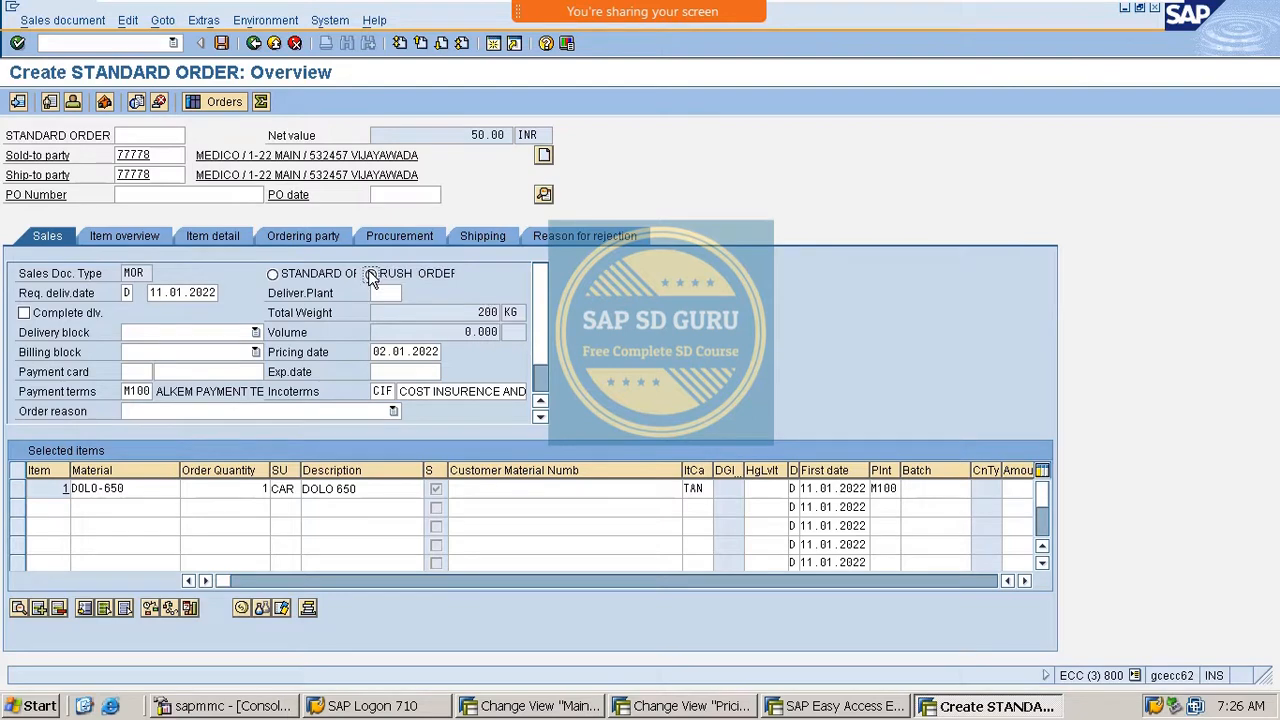
{"action": "left_click", "coordinate": [224, 43]}
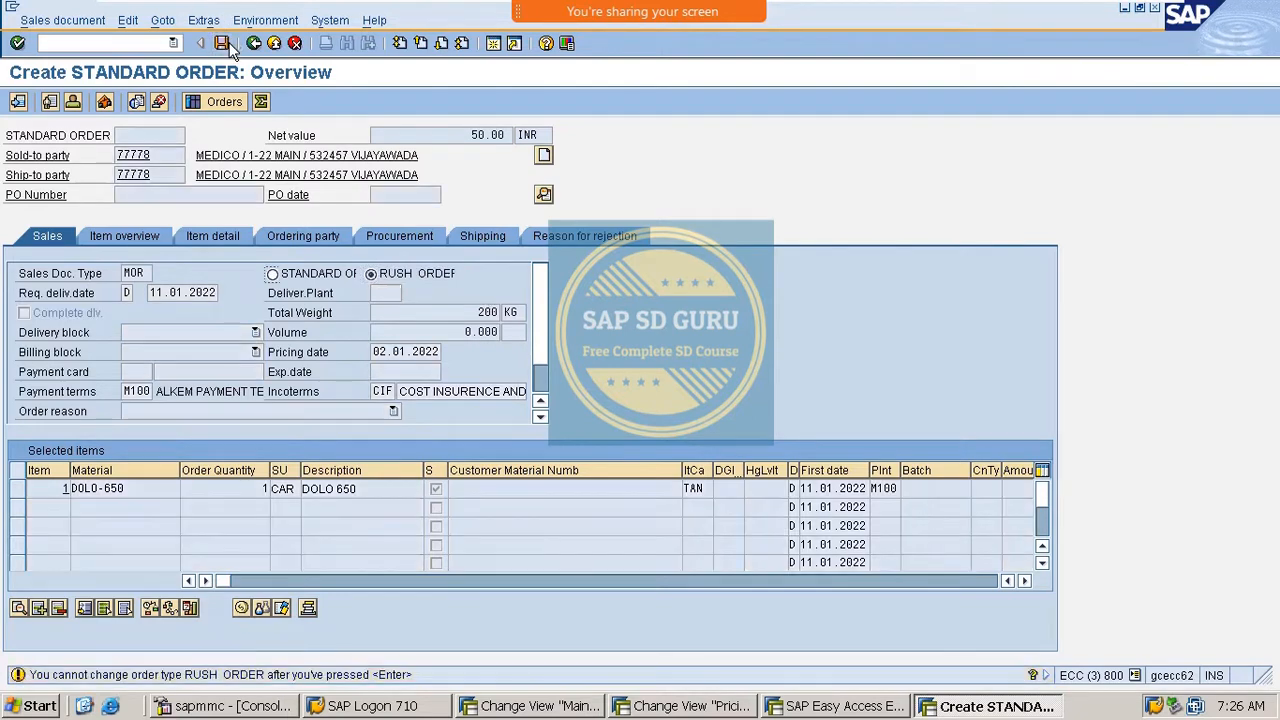
{"action": "left_click", "coordinate": [229, 42]}
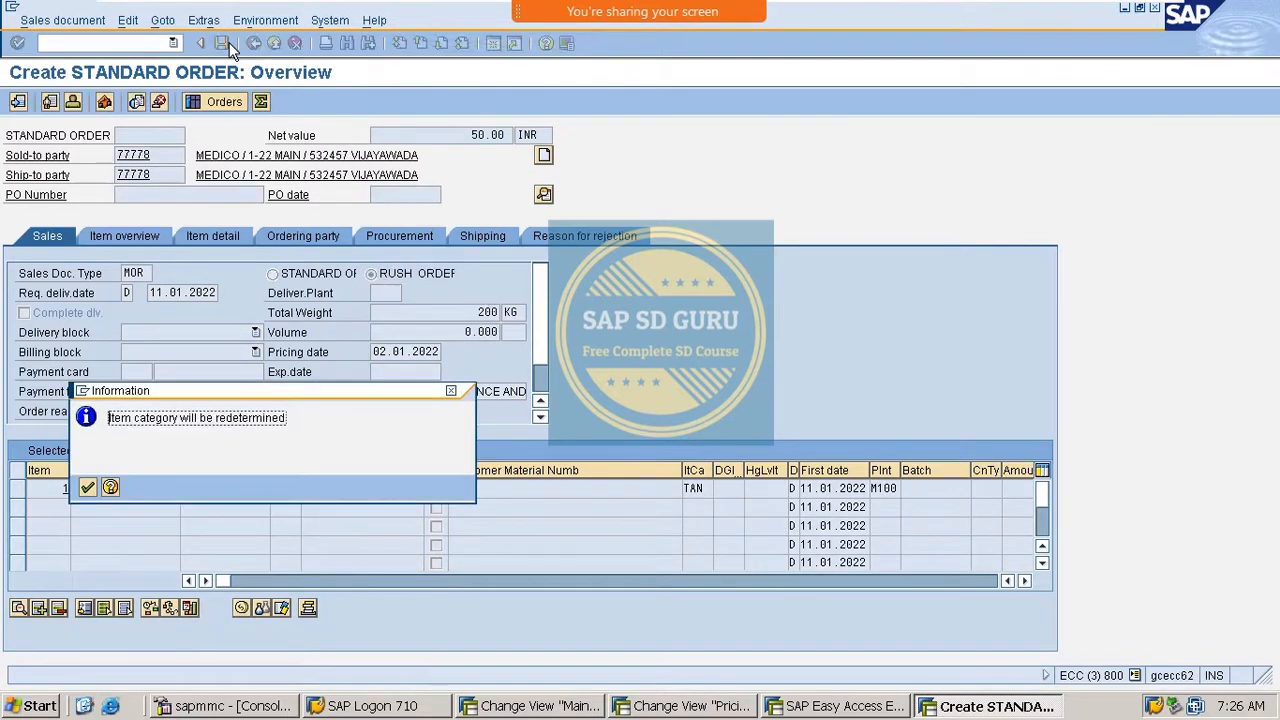
{"action": "key", "text": "Return"}
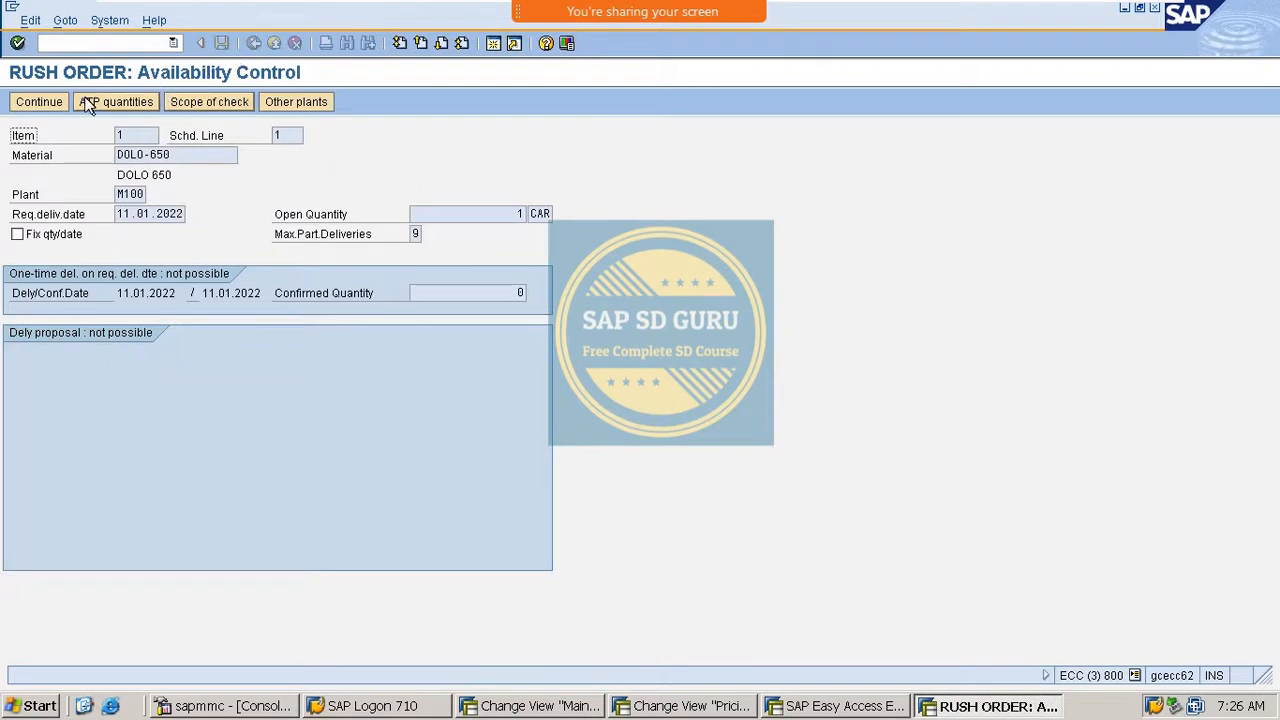
{"action": "left_click", "coordinate": [40, 102]}
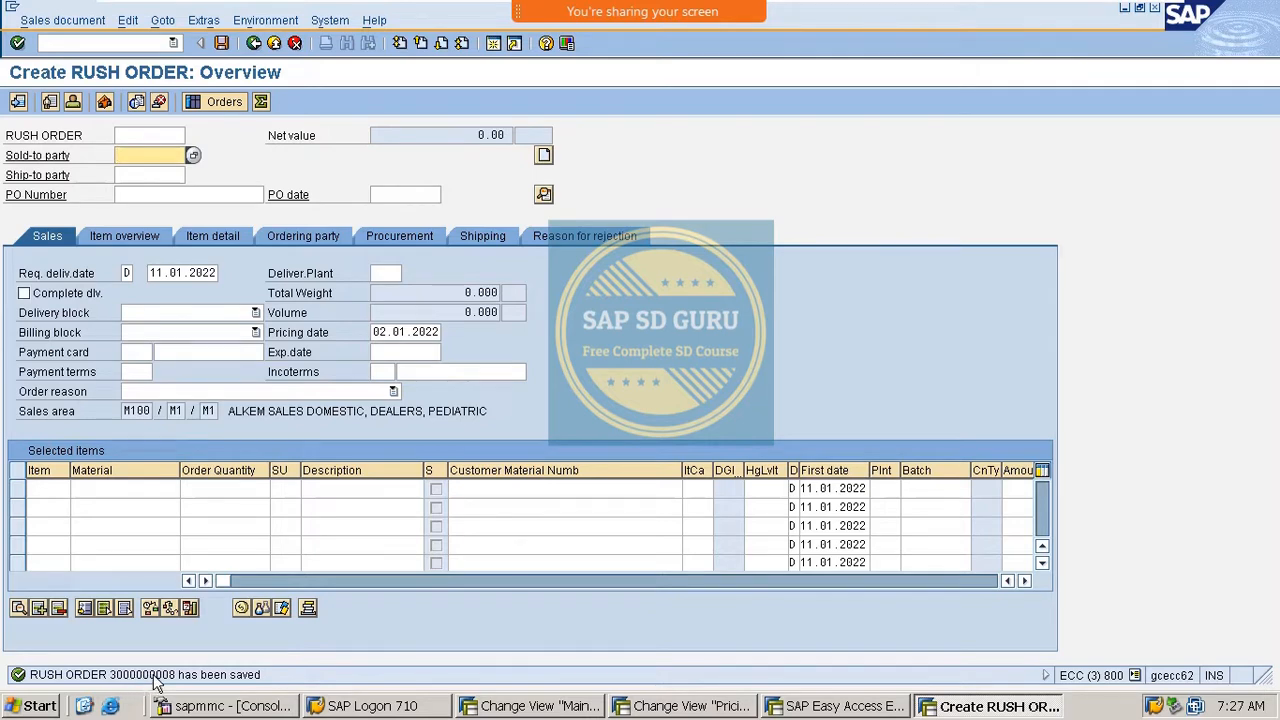
Open the General Table Display in a new session and load the selection fields of table VBAK.
{"action": "left_click", "coordinate": [137, 45]}
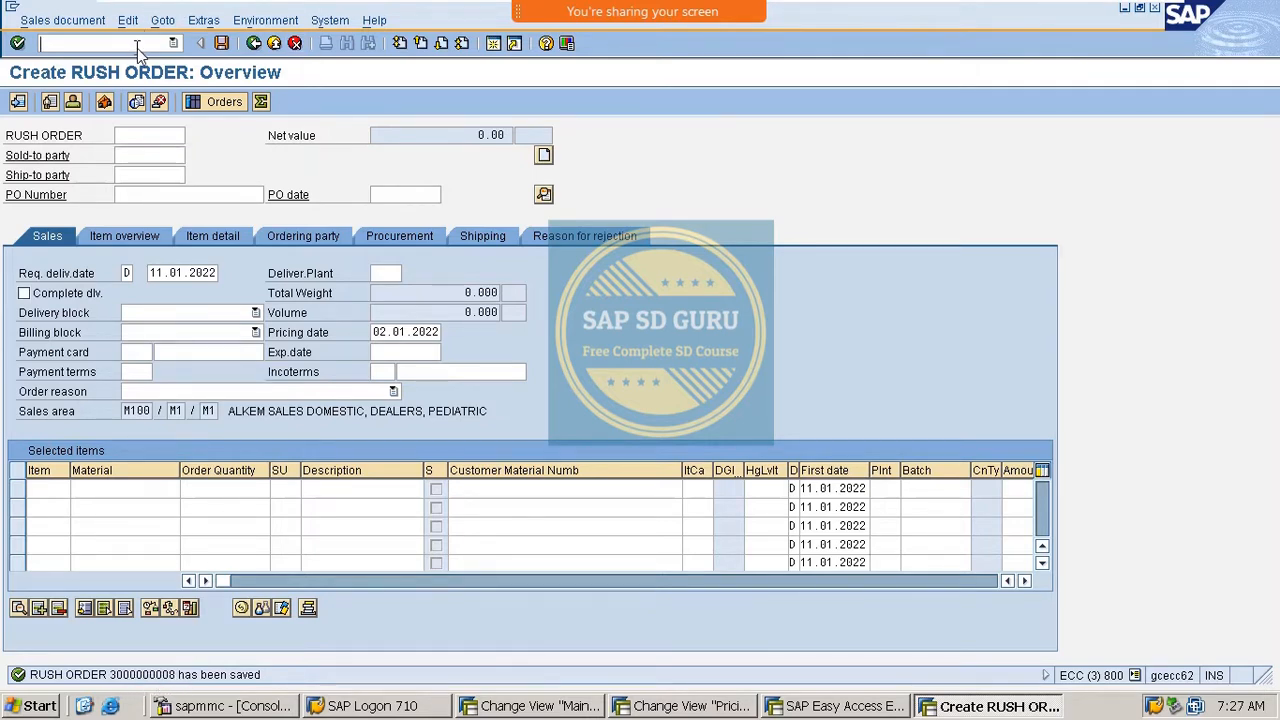
{"action": "type", "text": "/ose1"}
{"action": "type", "text": "1"}
{"action": "key", "text": "Return"}
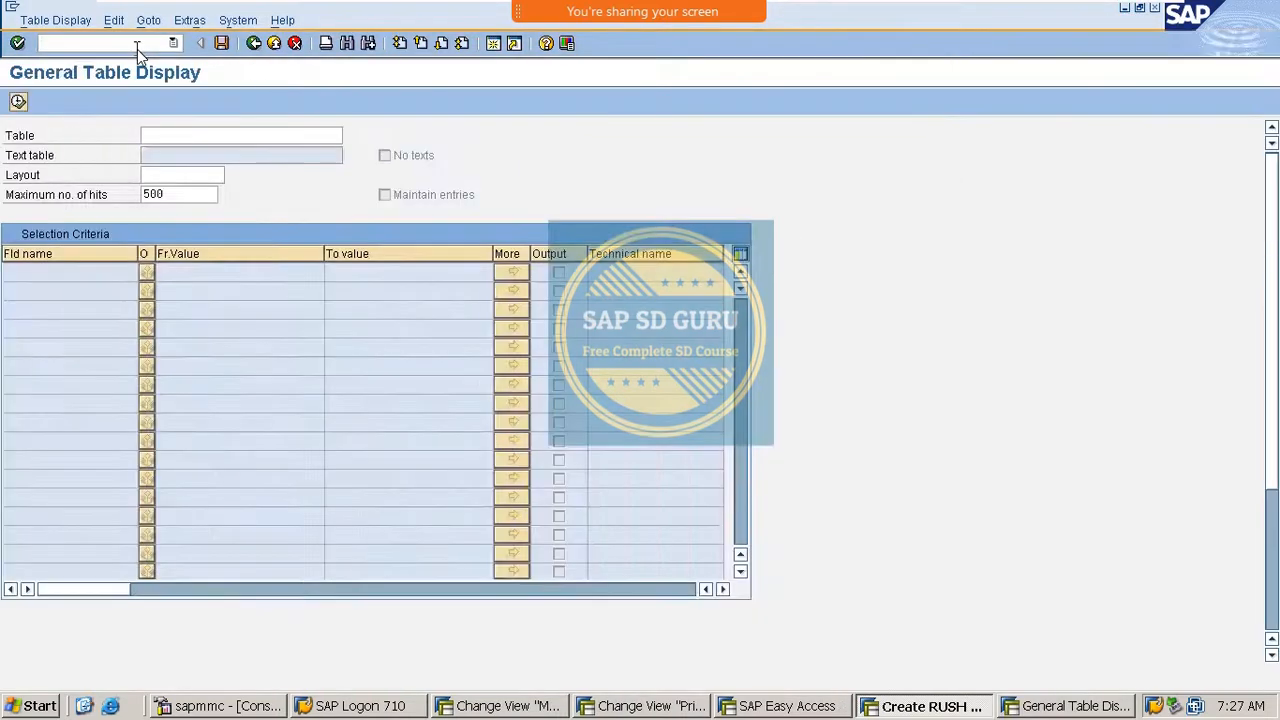
{"action": "type", "text": "vbak"}
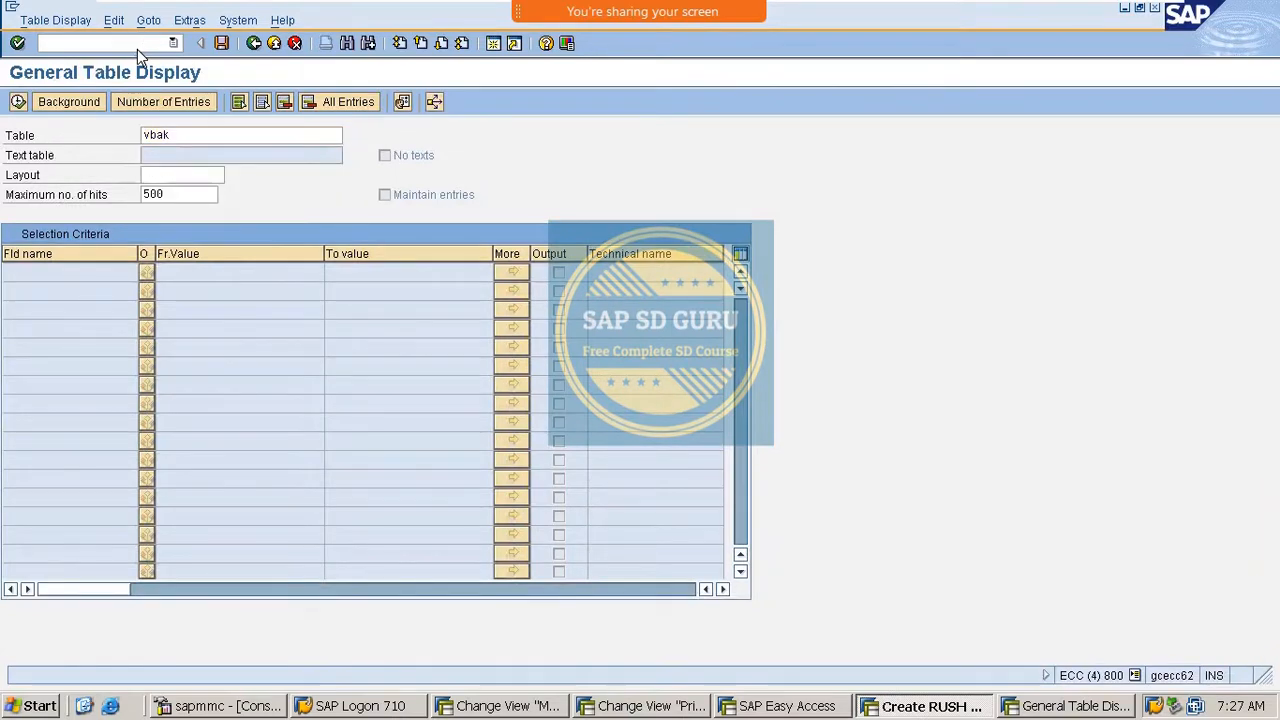
{"action": "key", "text": "Return"}
Display the VBAK entry for the saved rush order's document number and check its sales document type.
{"action": "left_click", "coordinate": [284, 292]}
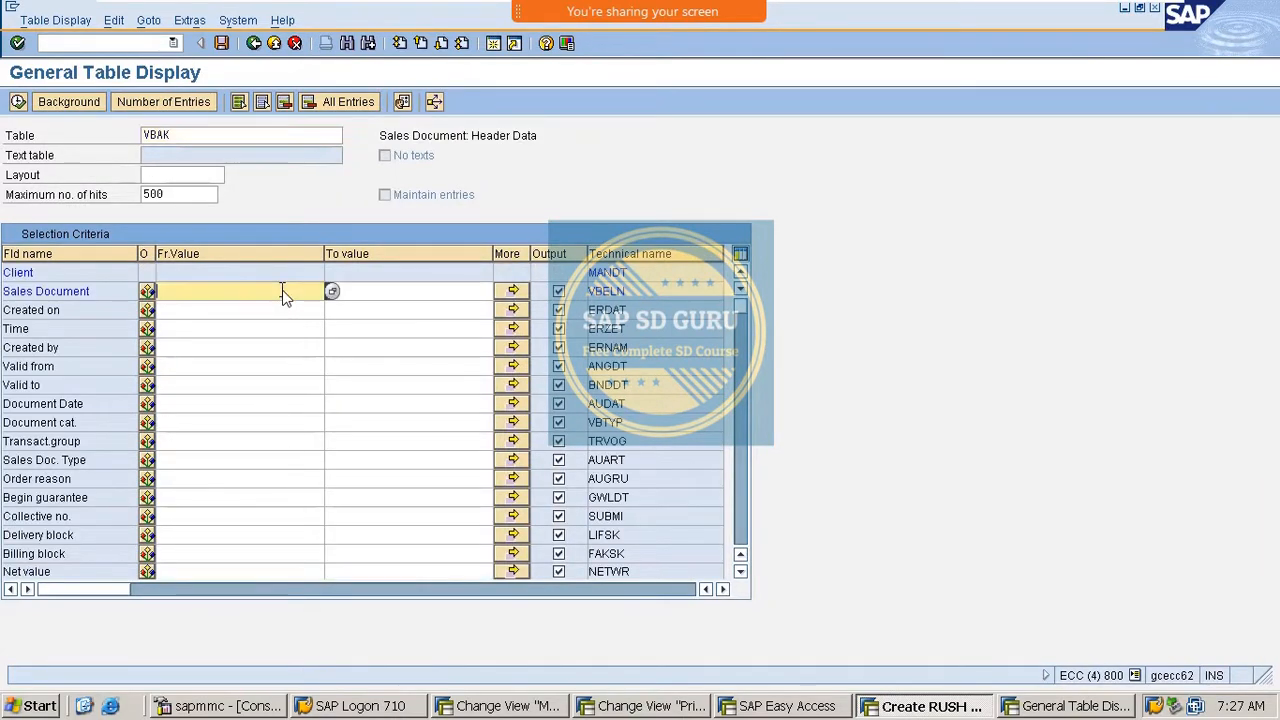
{"action": "left_click", "coordinate": [284, 292]}
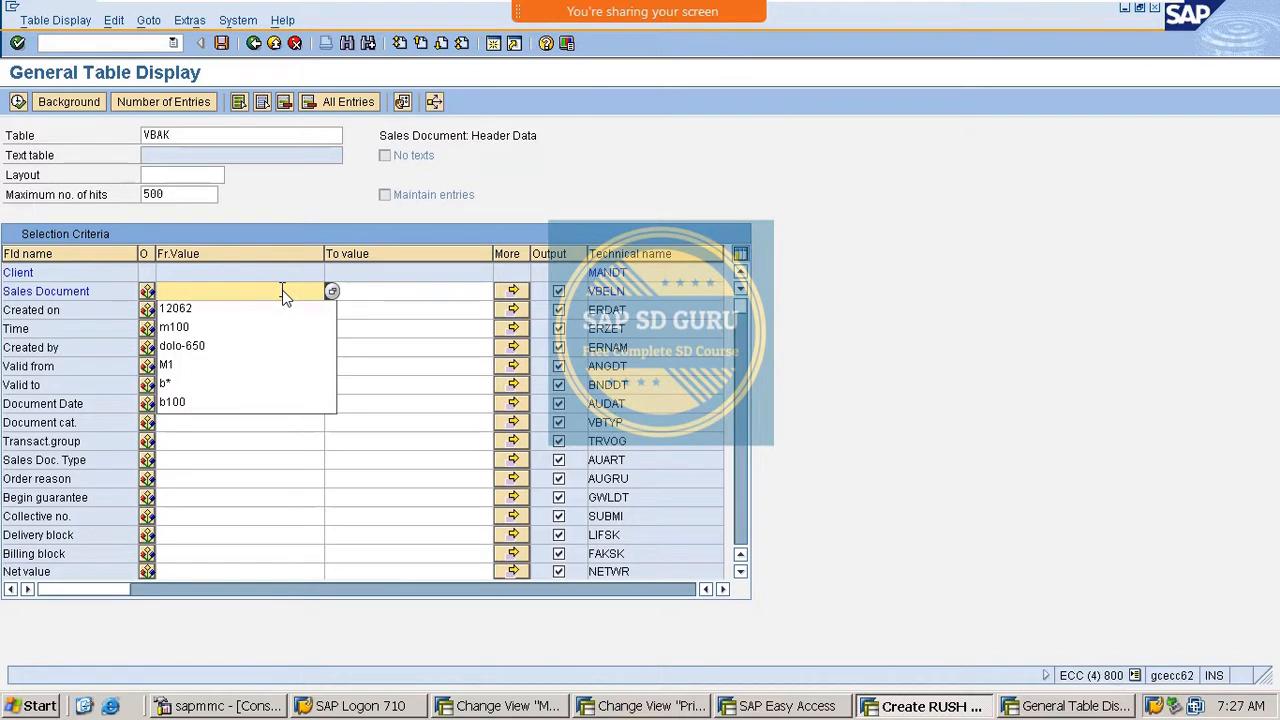
{"action": "type", "text": "30"}
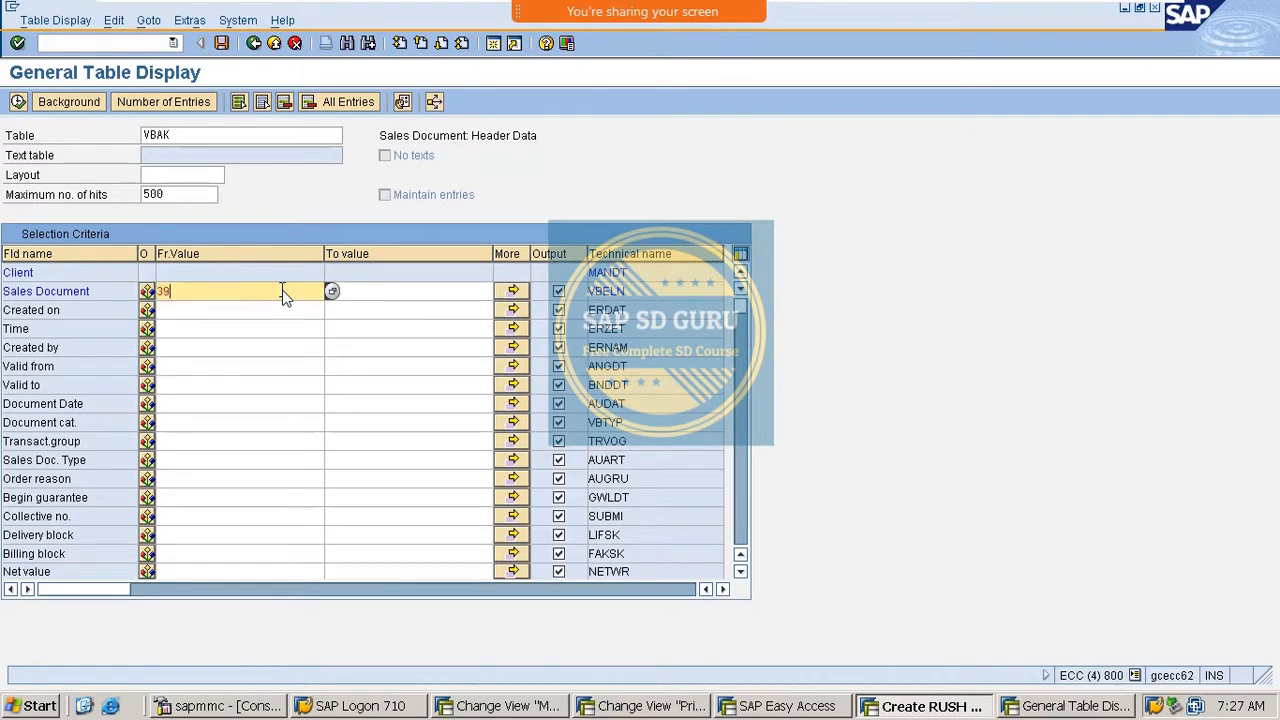
{"action": "type", "text": "000000008"}
{"action": "key", "text": "Return"}
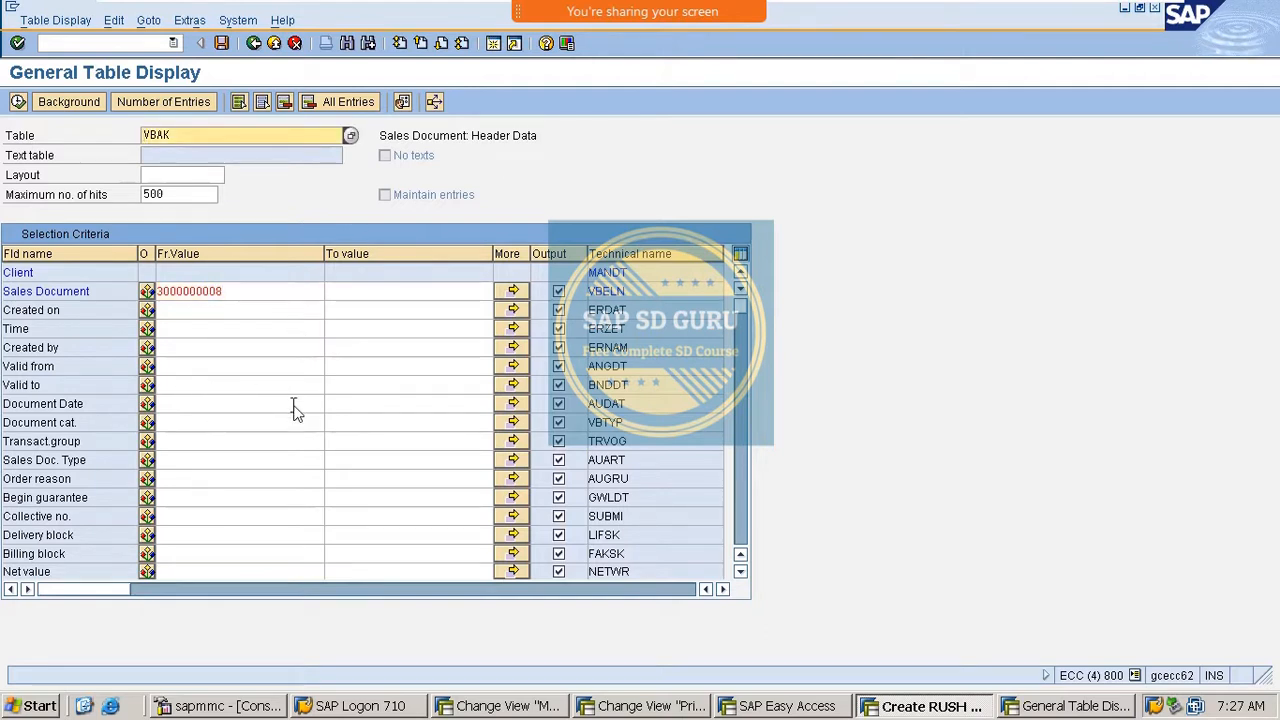
{"action": "left_click", "coordinate": [20, 102]}
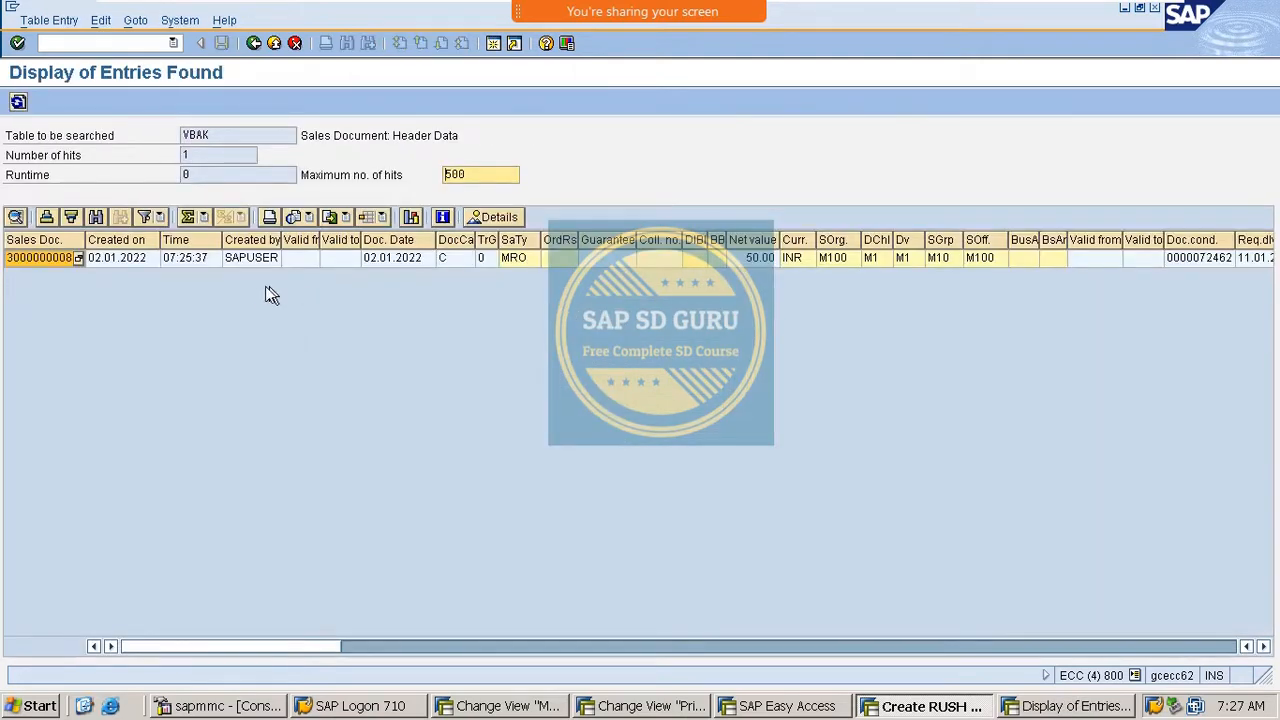
{"action": "left_click", "coordinate": [525, 257]}
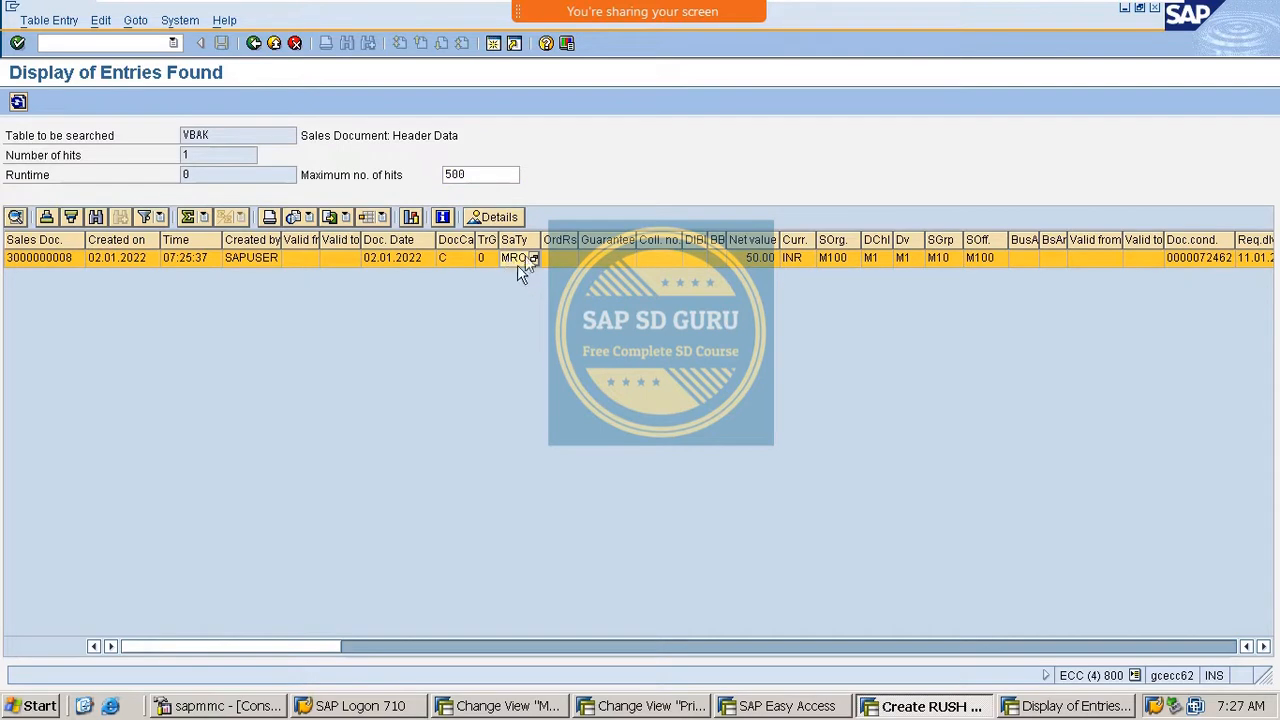
Leave the table display and open the saved rush order with transaction VA02 to review its item.
{"action": "left_click", "coordinate": [253, 44]}
{"action": "left_click", "coordinate": [252, 45]}
{"action": "left_click", "coordinate": [255, 45]}
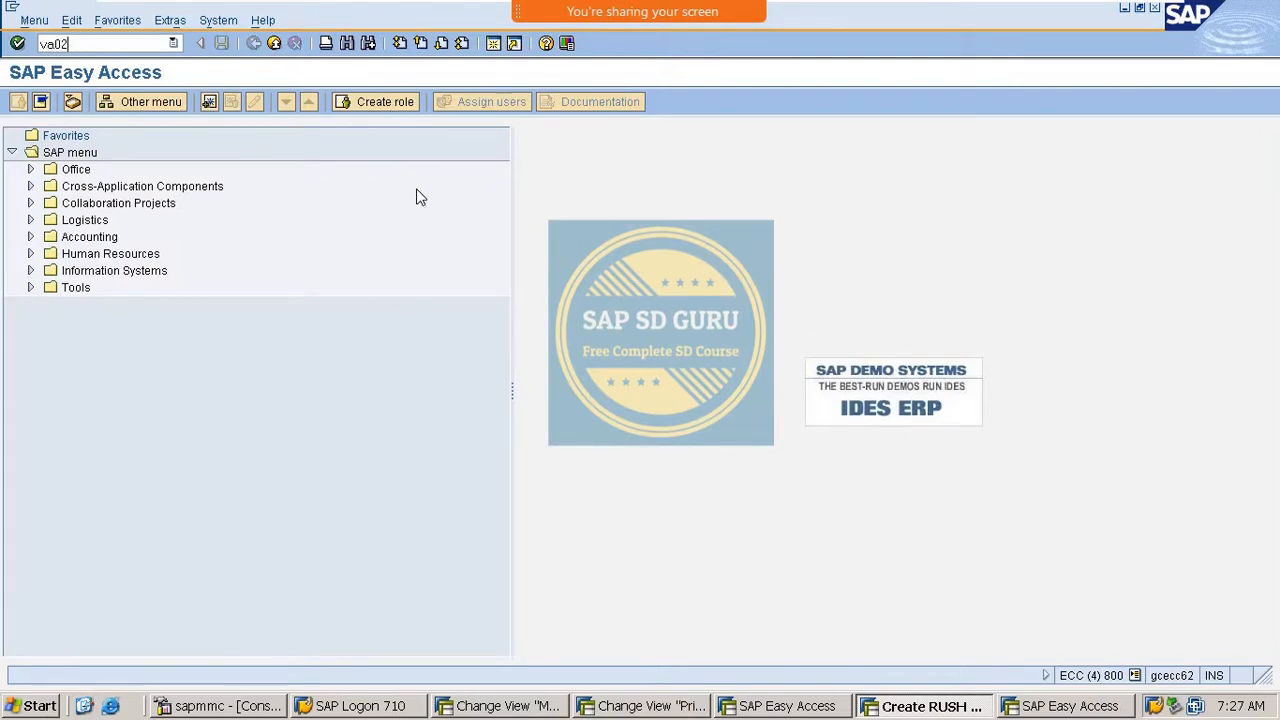
{"action": "key", "text": "Return"}
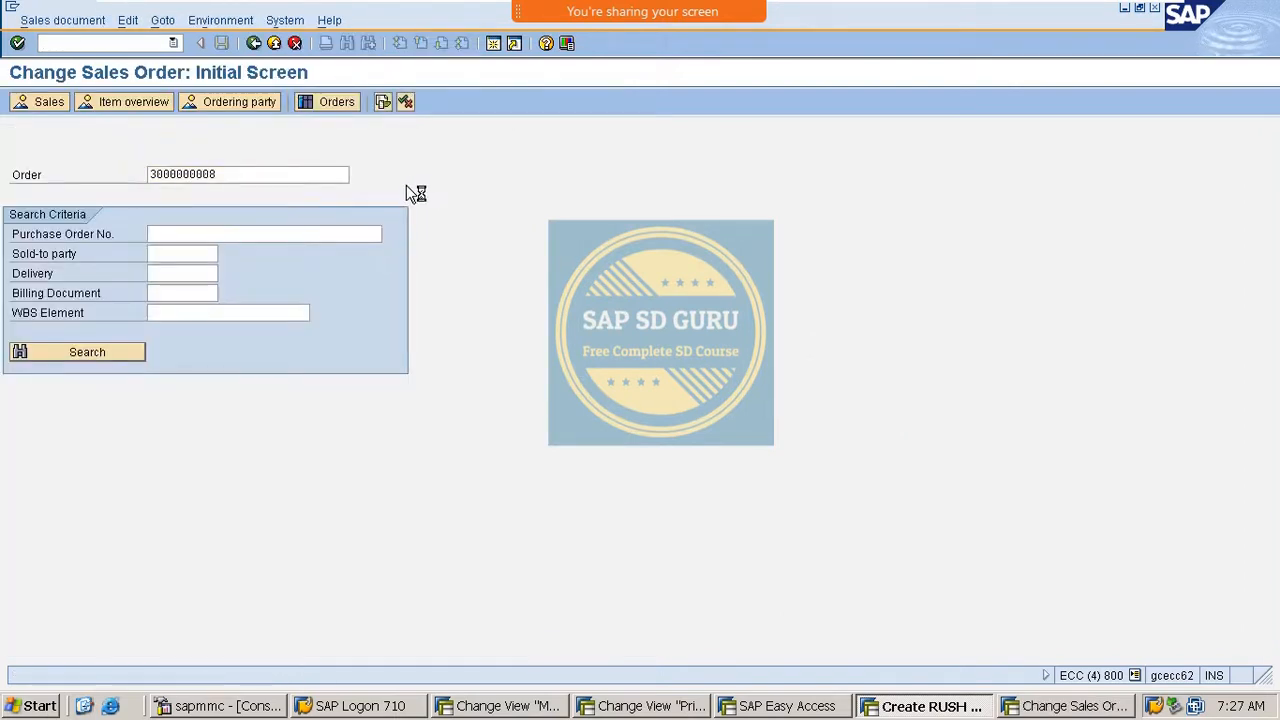
{"action": "key", "text": "Return"}
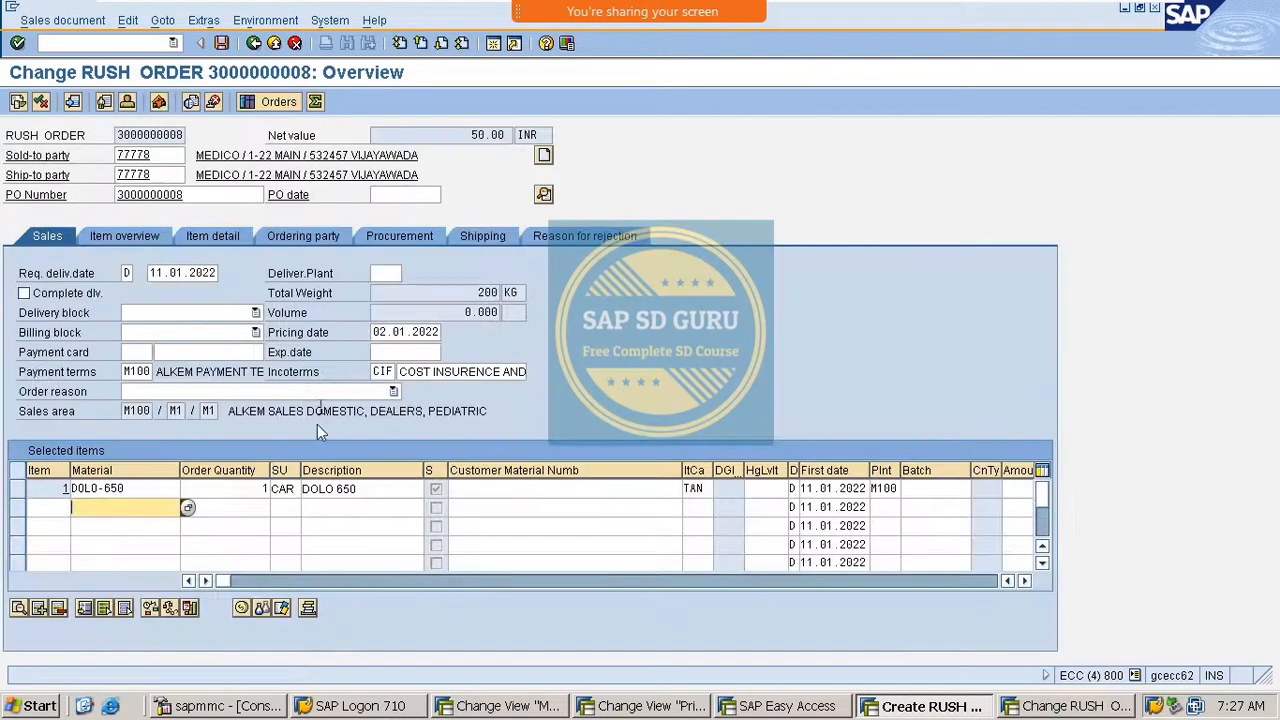
{"action": "left_click", "coordinate": [150, 490]}
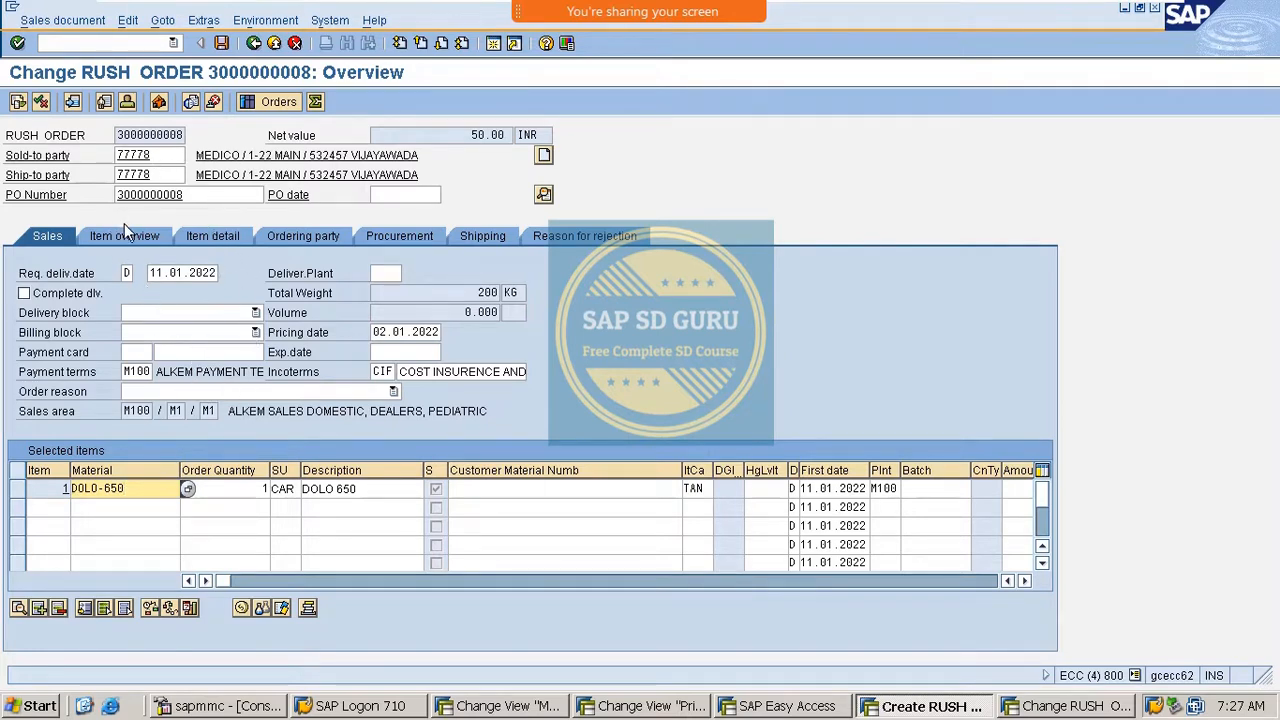
Start transaction VA01 for a standard order of type MOR and enter the sold-to party's customer number, accepting the proposed bill-to party.
{"action": "left_click", "coordinate": [100, 43]}
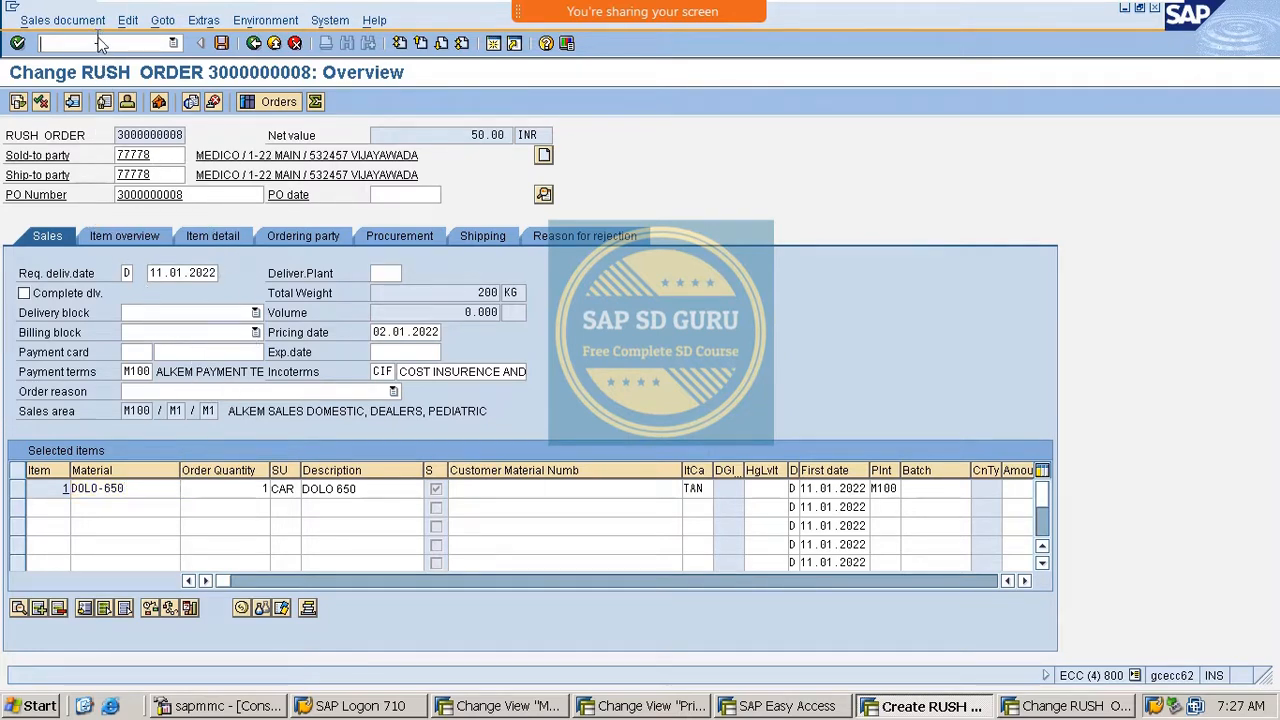
{"action": "type", "text": "/nva01"}
{"action": "key", "text": "Return"}
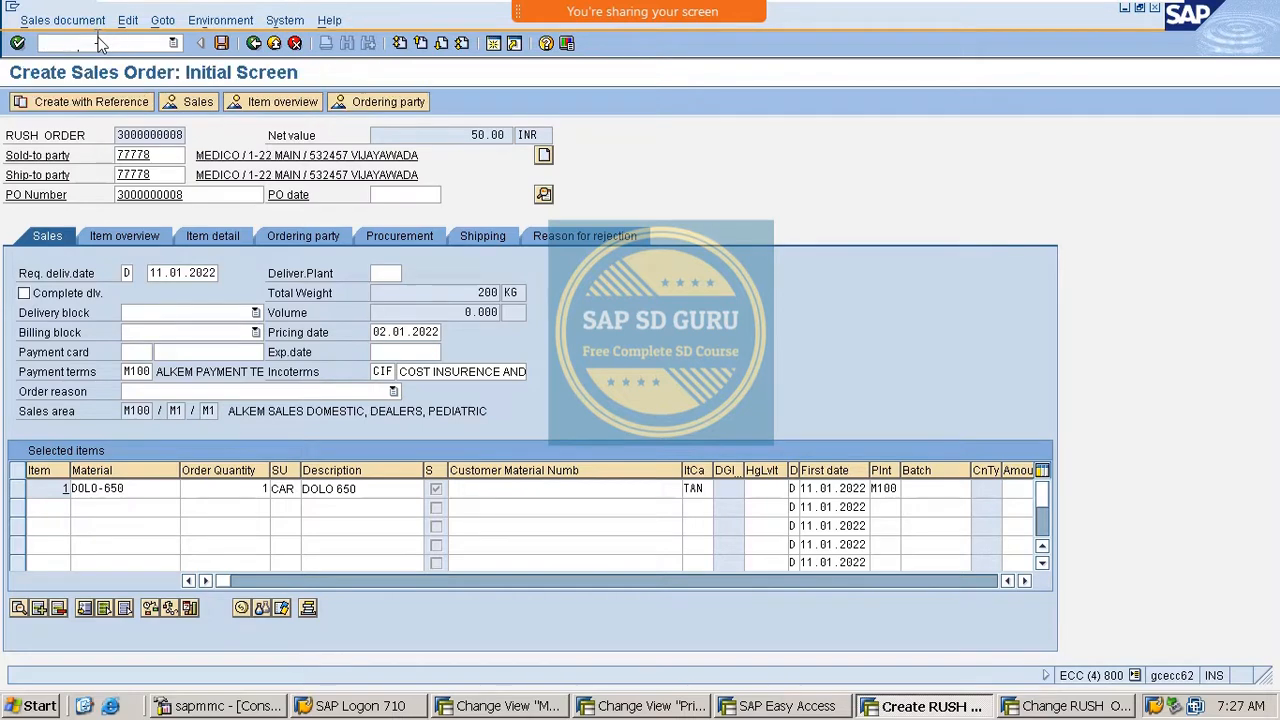
{"action": "key", "text": "Return"}
{"action": "type", "text": "77778"}
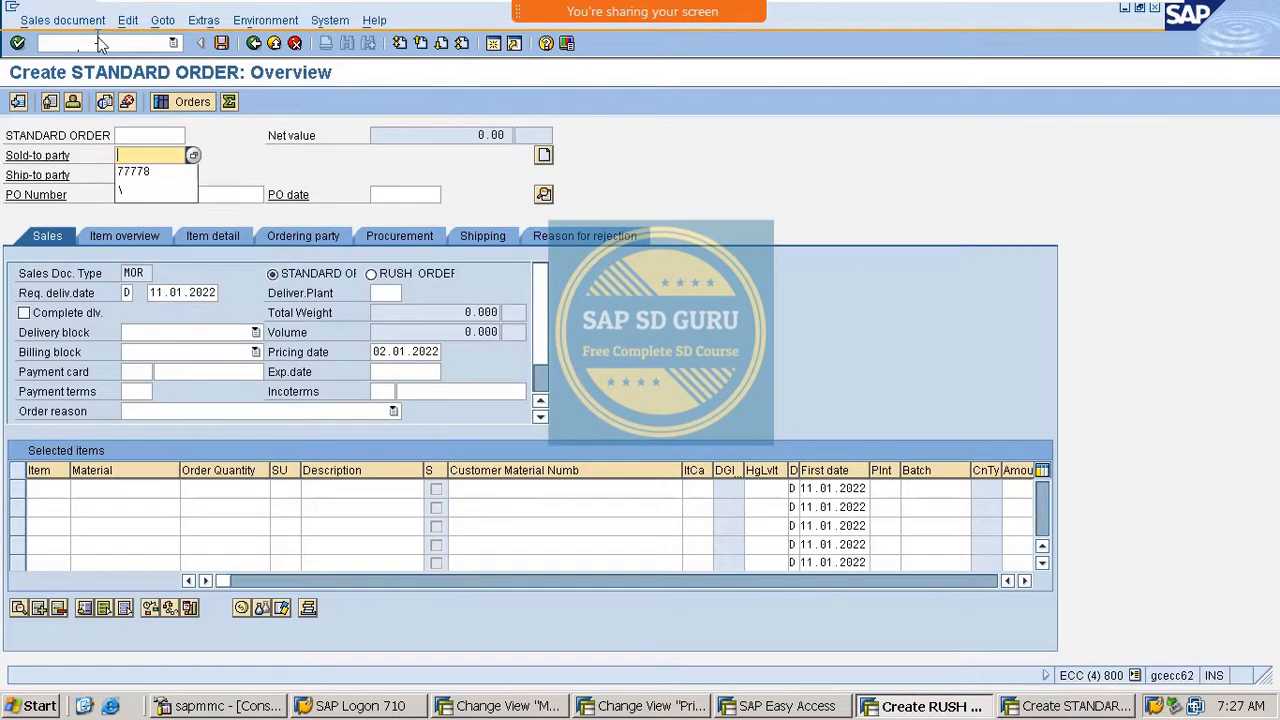
{"action": "key", "text": "Return"}
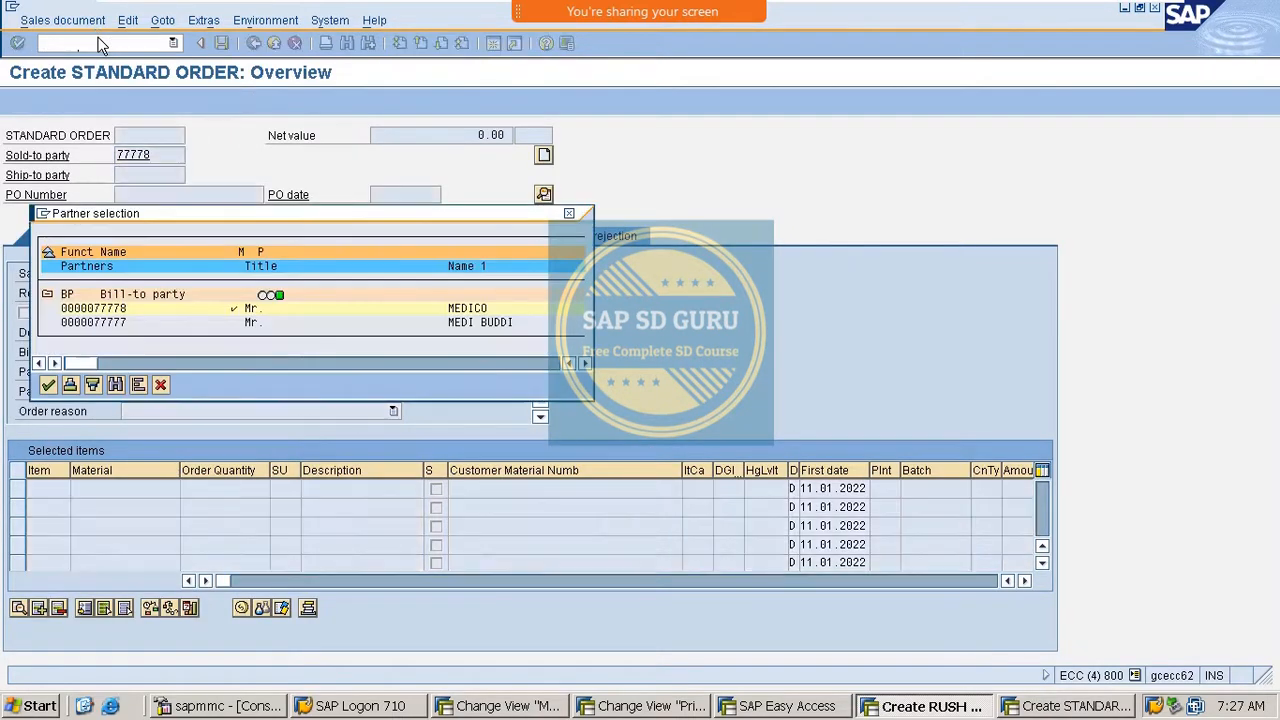
{"action": "key", "text": "Return"}
{"action": "key", "text": "Return"}
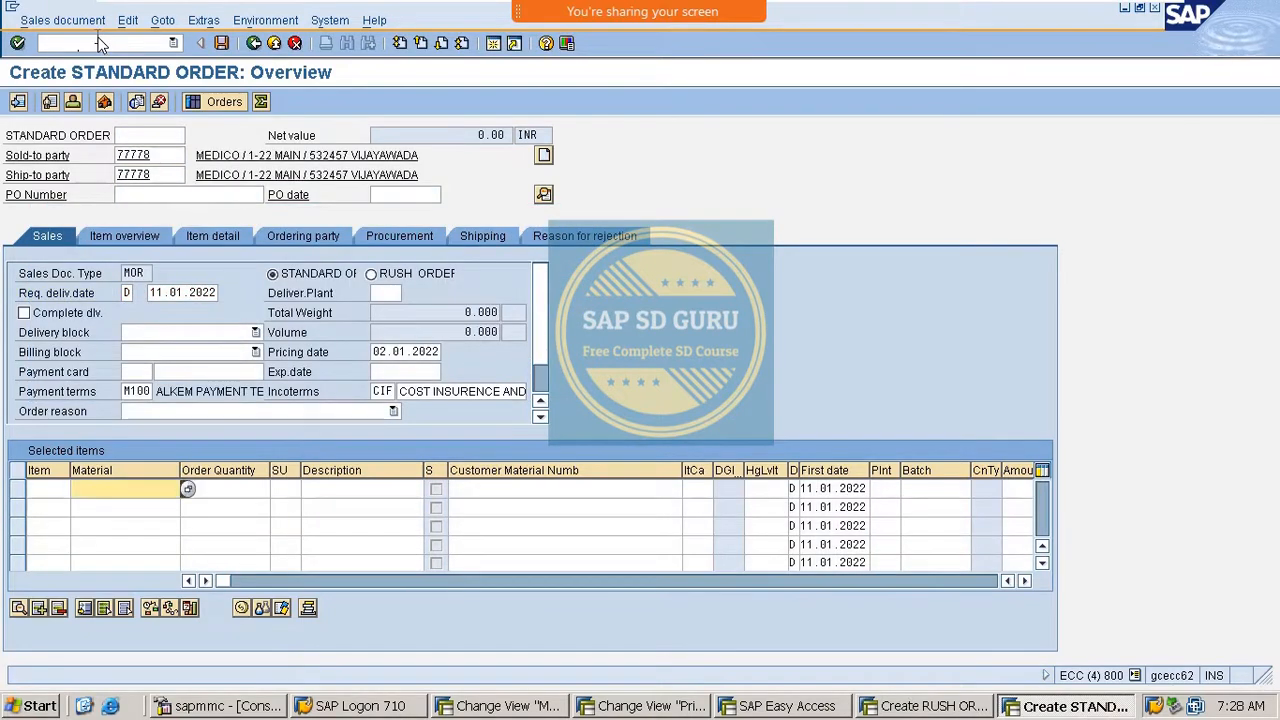
Add item DOLO-650 with order quantity 1, continue past the open quotations and availability check, and save the standard order.
{"action": "type", "text": "DOLO-650"}
{"action": "key", "text": "Tab"}
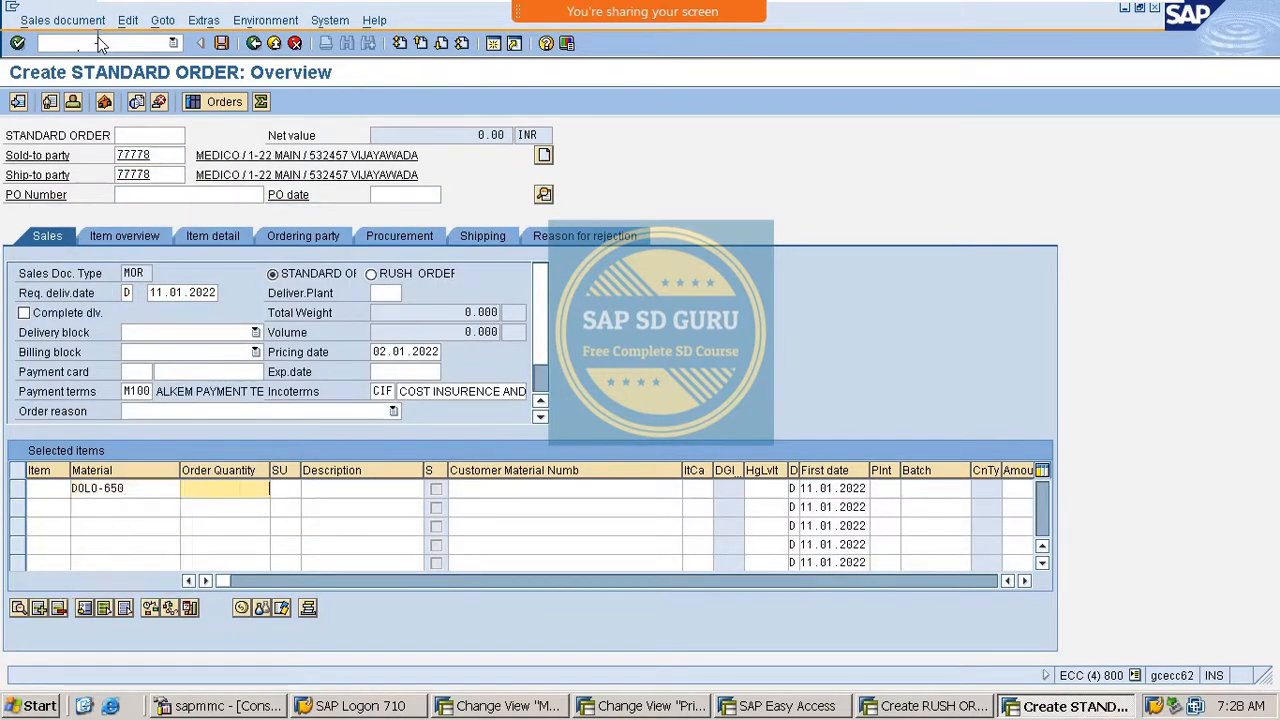
{"action": "key", "text": "Tab"}
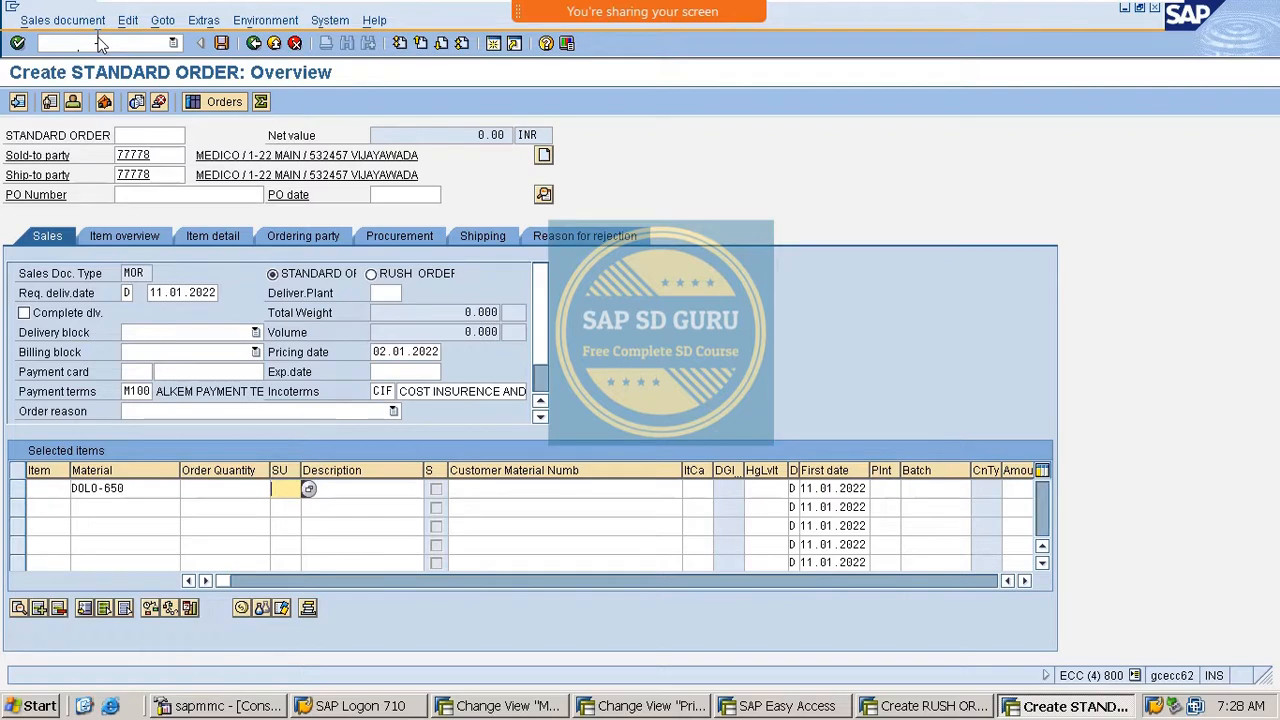
{"action": "key", "text": "shift+Tab"}
{"action": "type", "text": "1"}
{"action": "key", "text": "Return"}
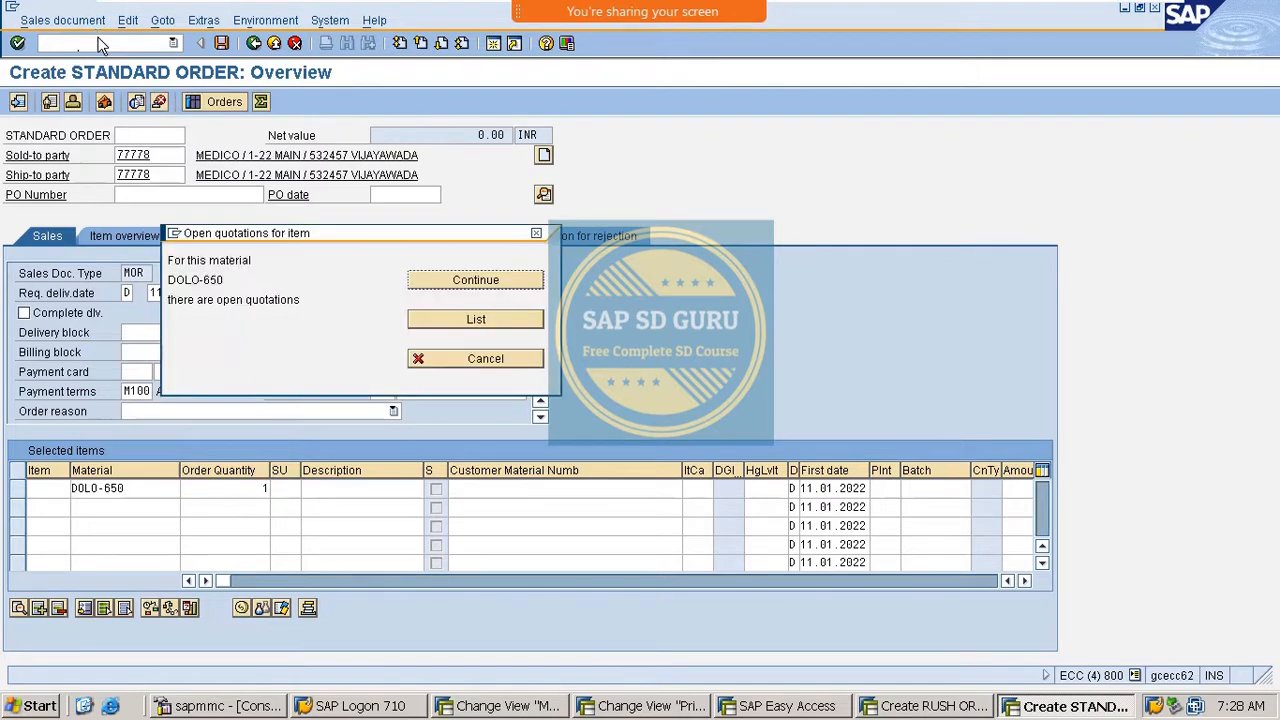
{"action": "key", "text": "Return"}
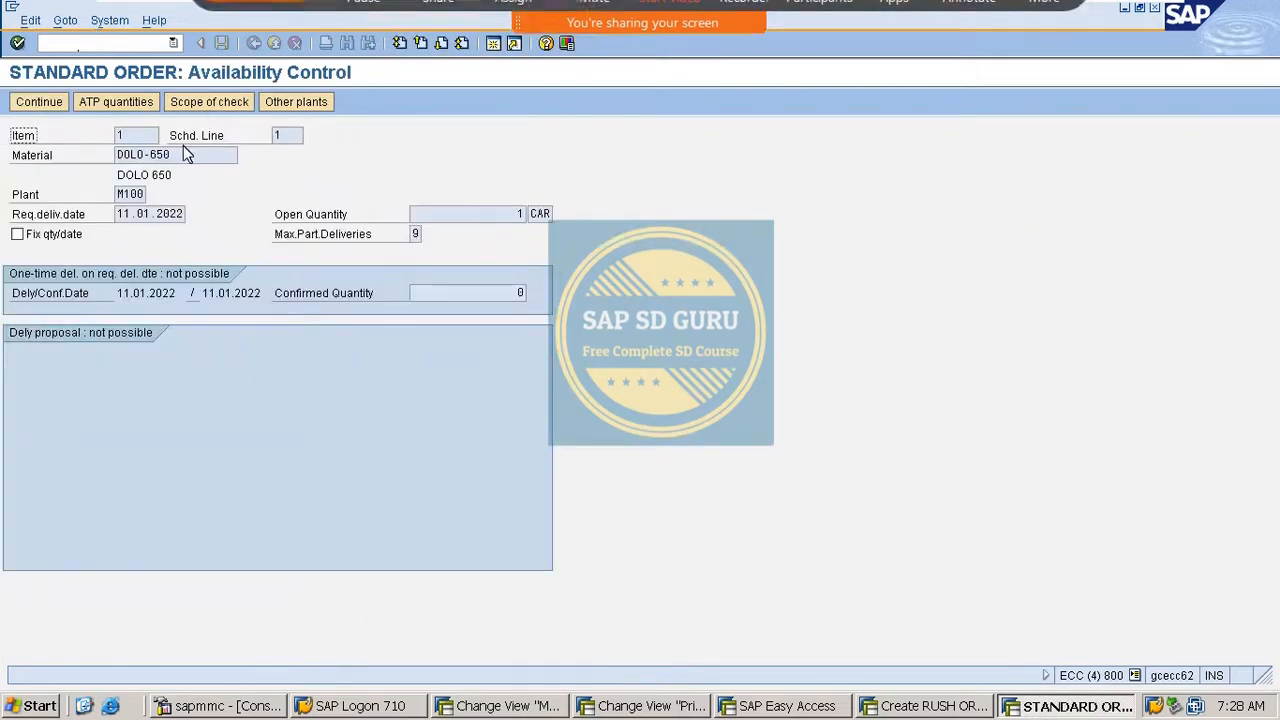
{"action": "left_click", "coordinate": [35, 104]}
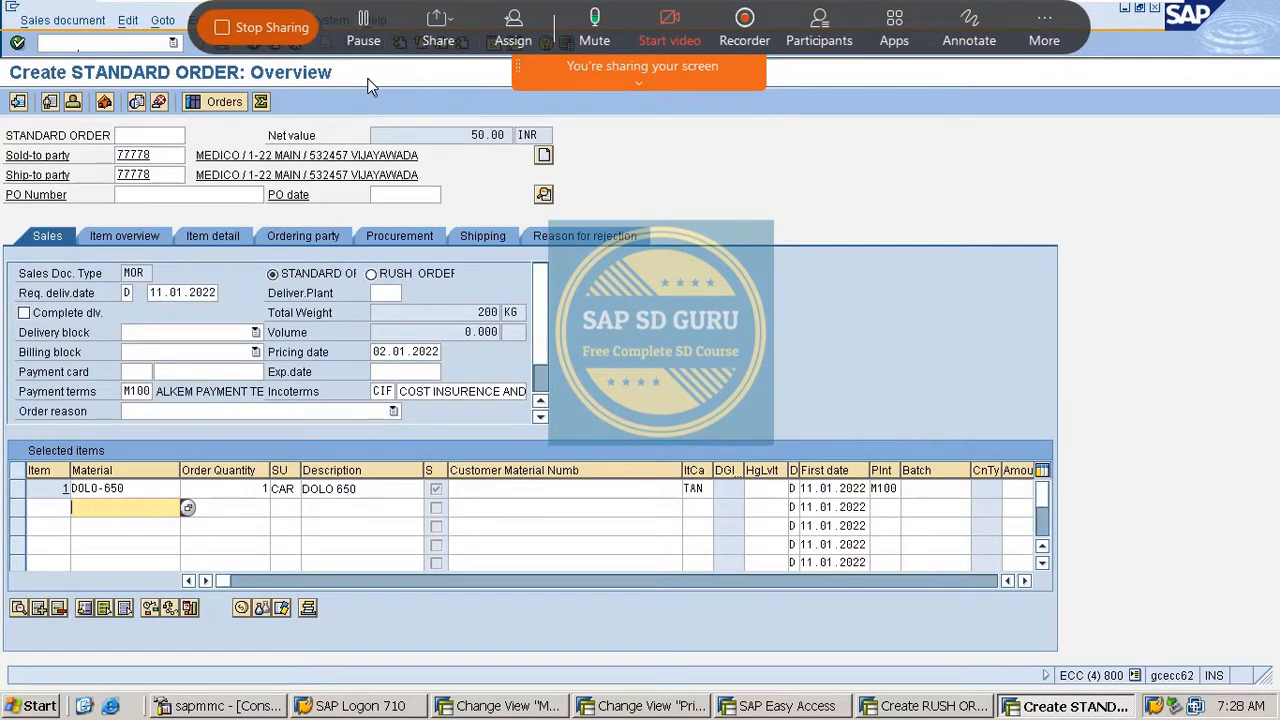
{"action": "key", "text": "ctrl+s"}
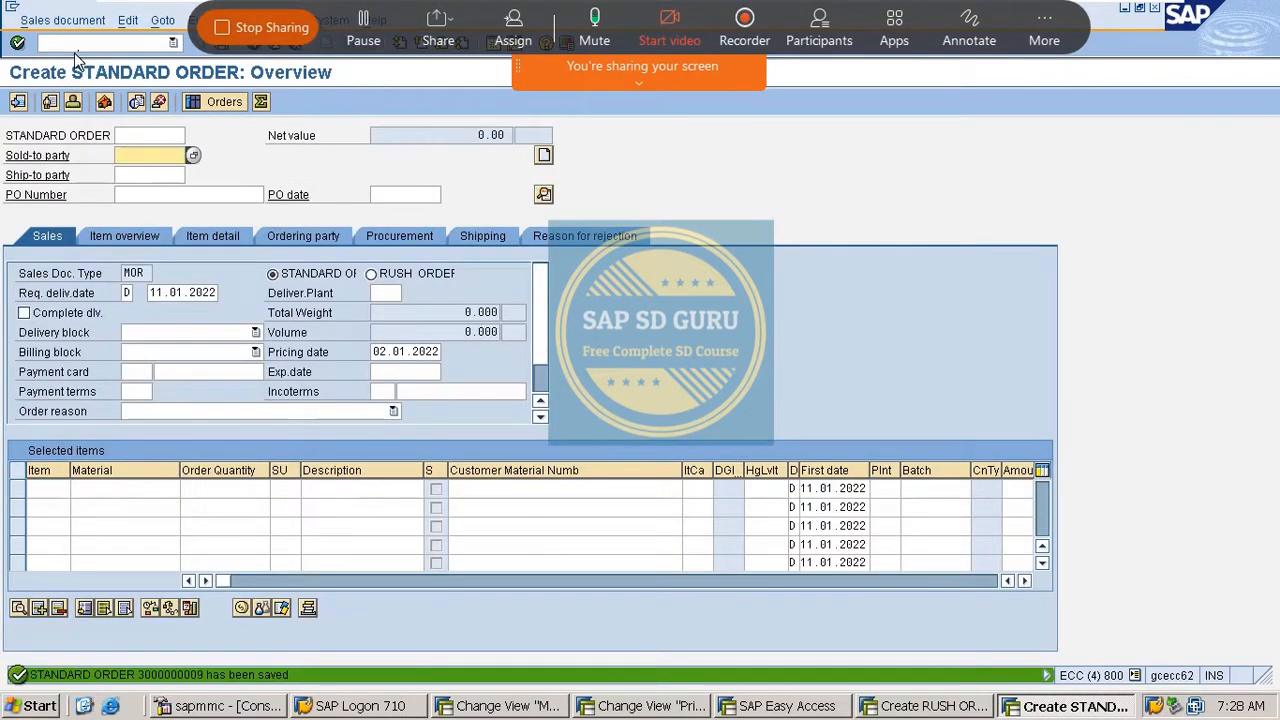
Open the newly saved standard order for changing with transaction VA02.
{"action": "left_click", "coordinate": [95, 42]}
{"action": "type", "text": "/n"}
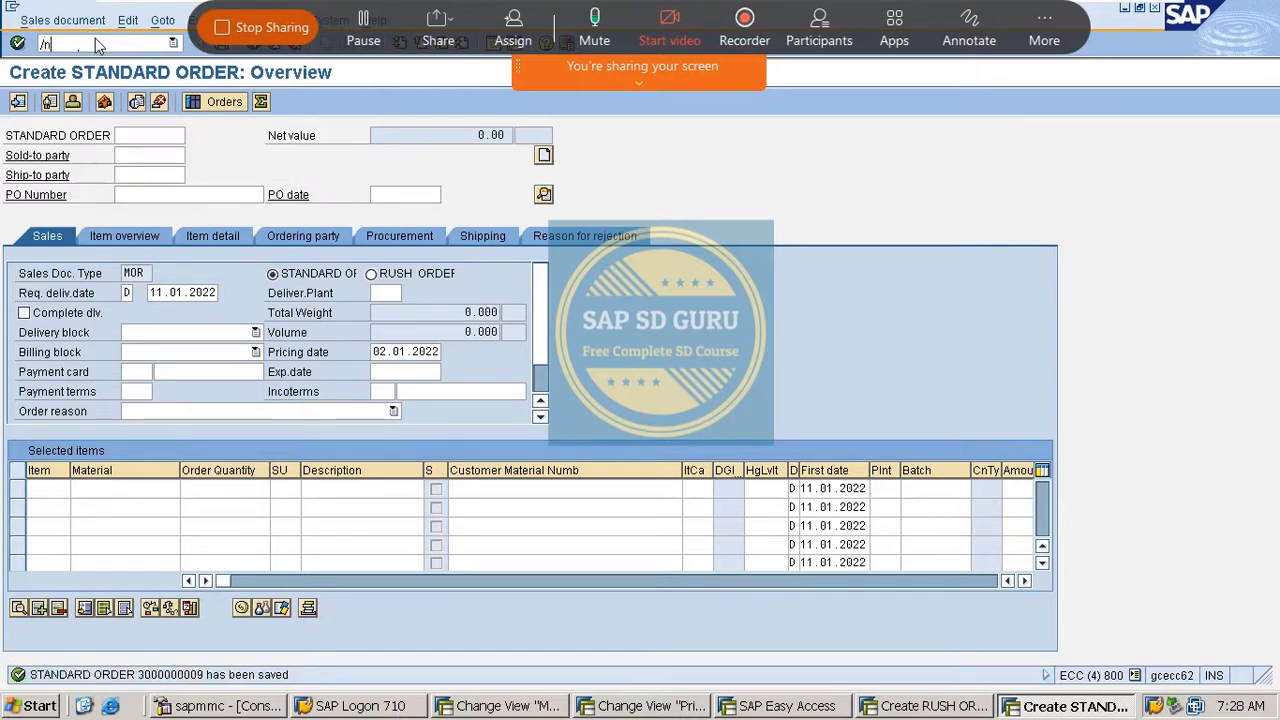
{"action": "type", "text": "va02"}
{"action": "key", "text": "Return"}
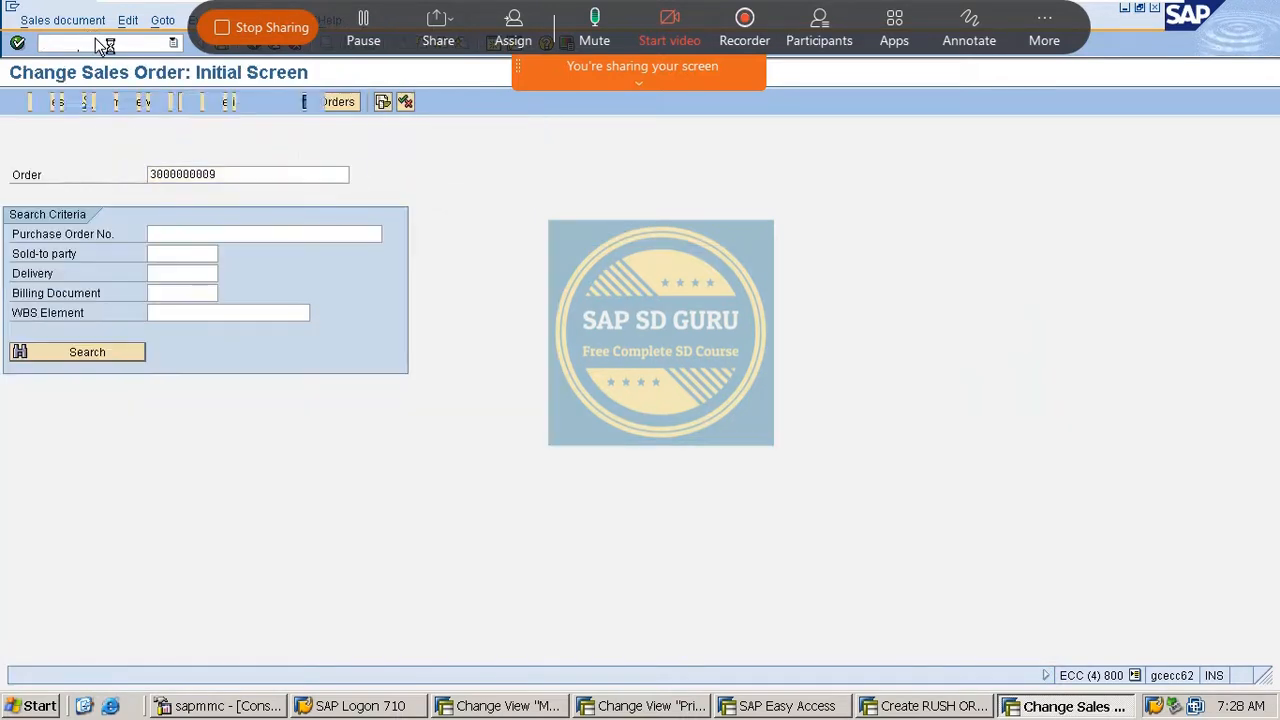
{"action": "key", "text": "Return"}
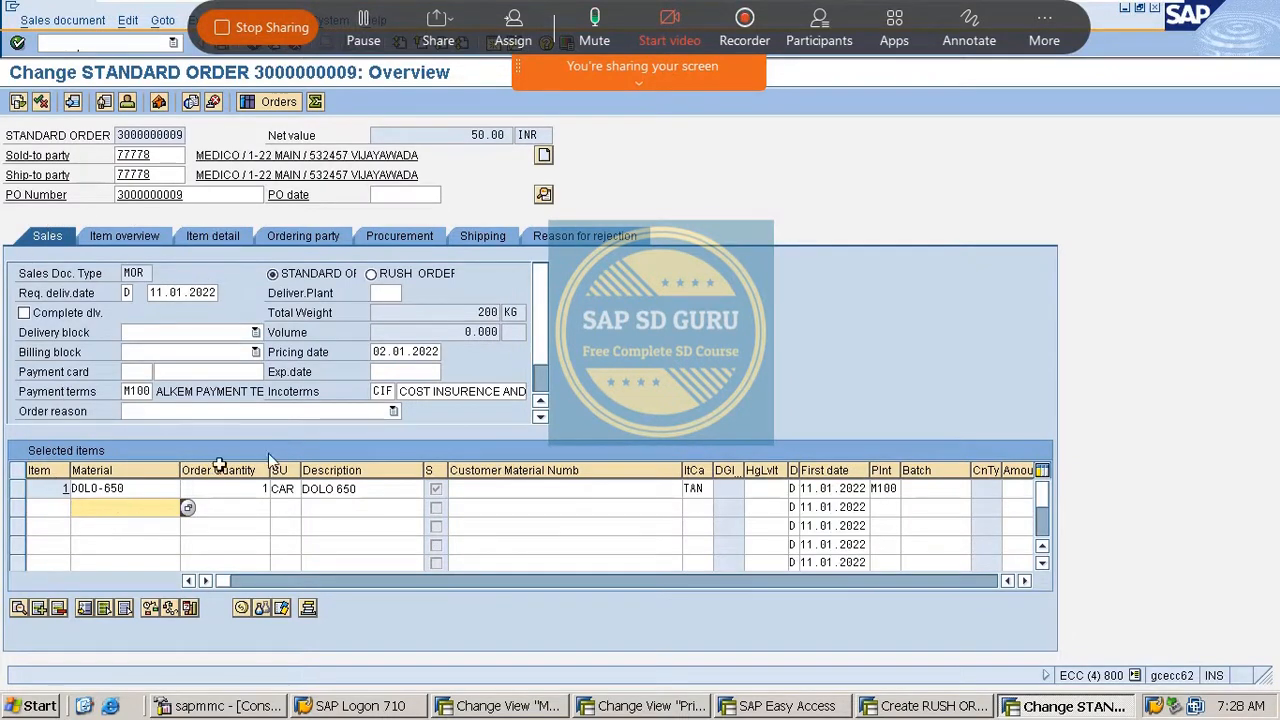
Try to switch the saved standard order to RUSH ORDER through to the availability check, and close that session.
{"action": "left_click", "coordinate": [372, 273]}
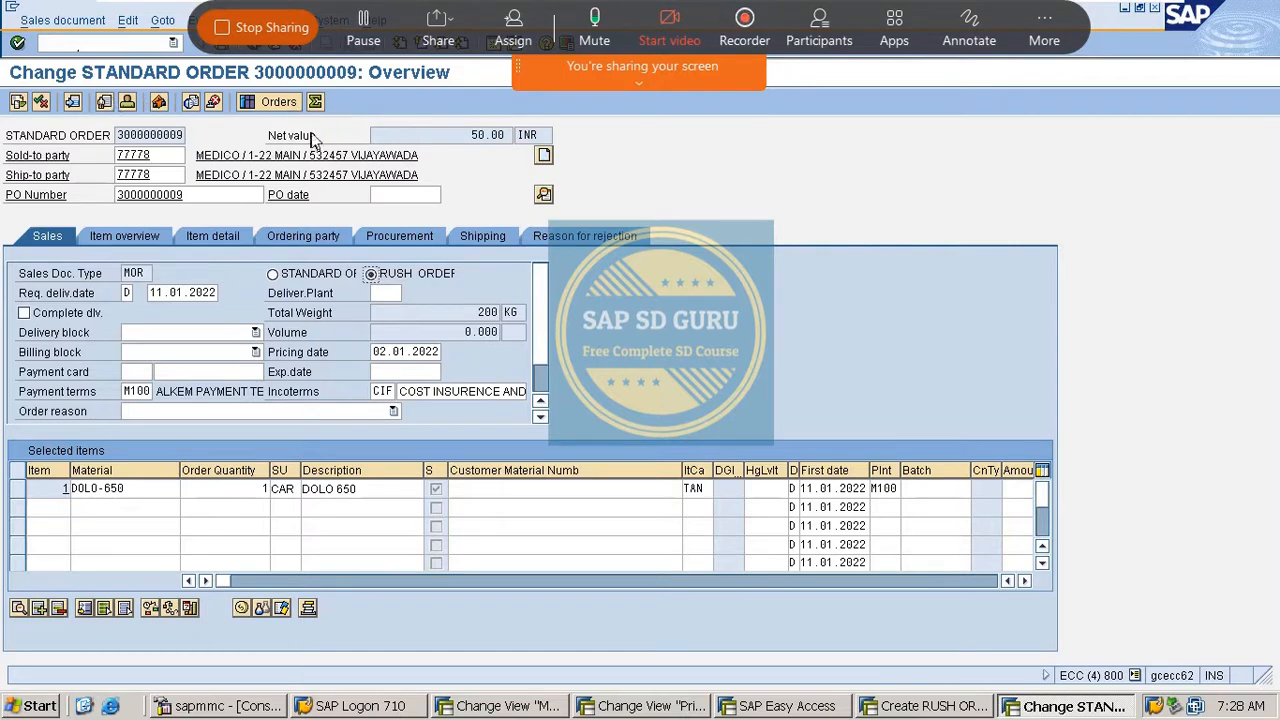
{"action": "key", "text": "Return"}
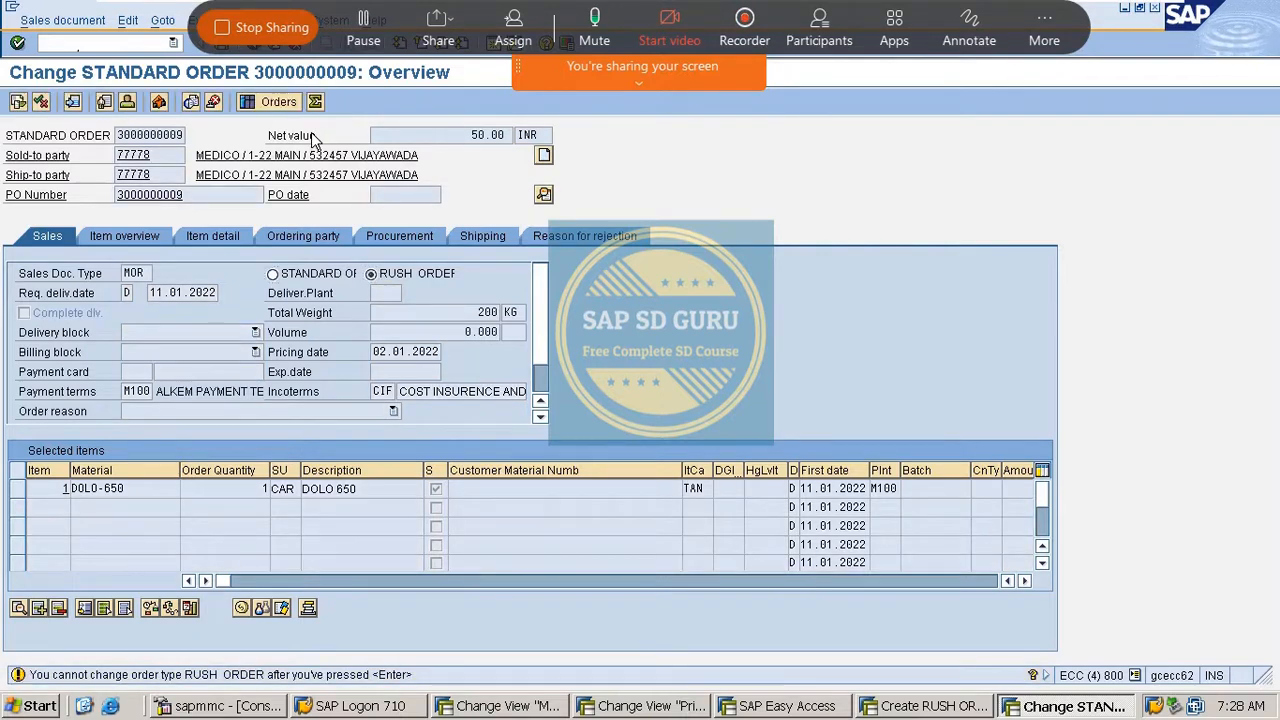
{"action": "key", "text": "Return"}
{"action": "key", "text": "Return"}
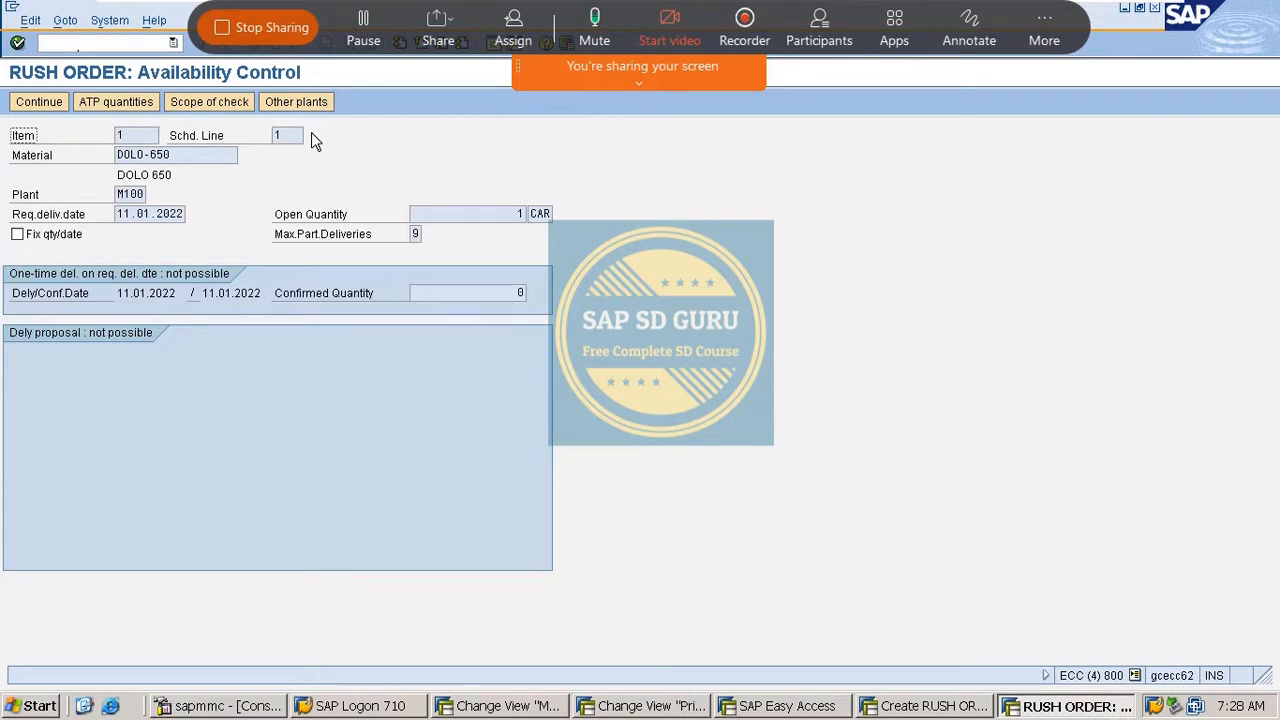
{"action": "left_click", "coordinate": [117, 43]}
{"action": "key", "text": "ctrl+s"}
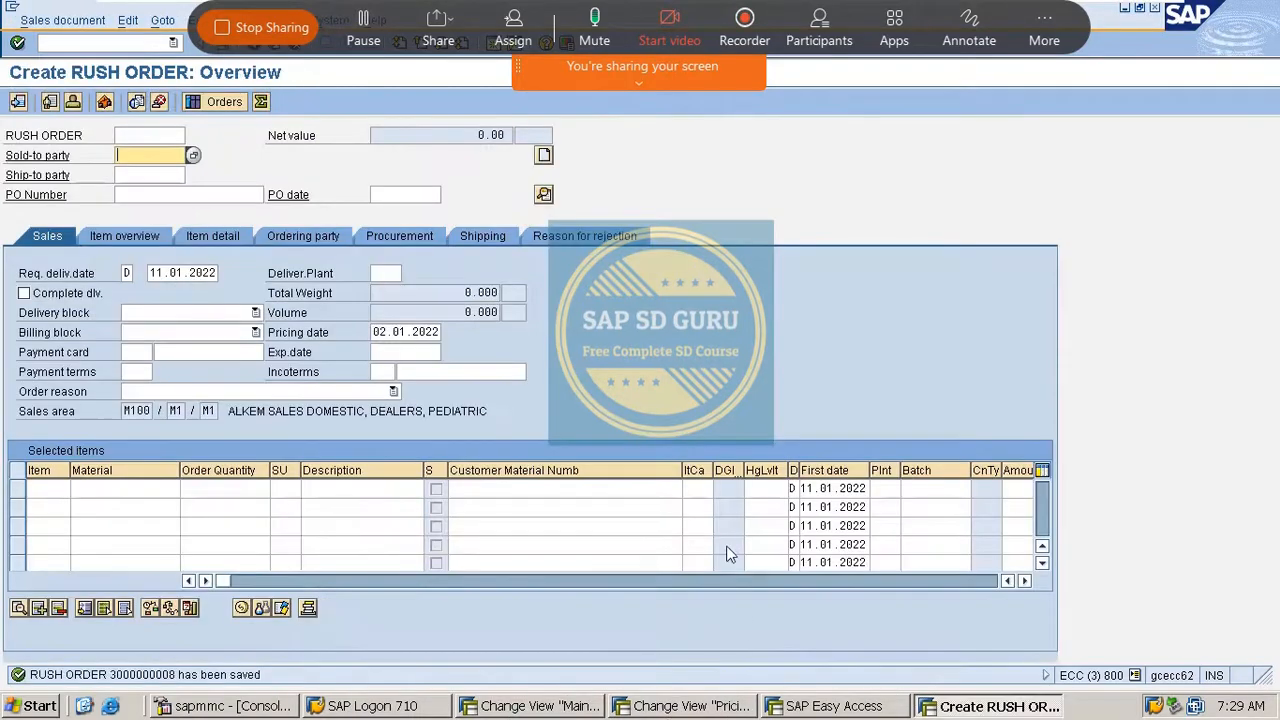
Return to the Maintain Sales Order Types details of MOR and examine the Variant field under Transaction flow.
{"action": "left_click", "coordinate": [688, 706]}
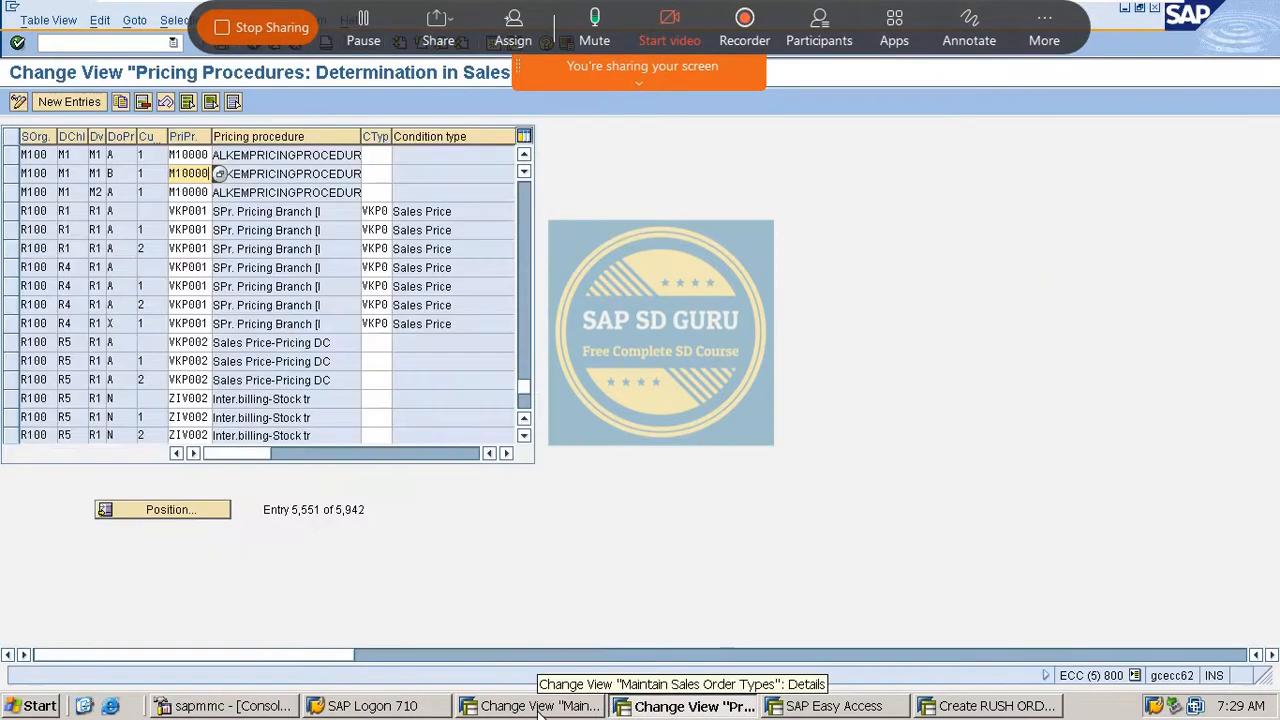
{"action": "left_click", "coordinate": [540, 706]}
{"action": "scroll", "coordinate": [313, 614], "scroll_direction": "down", "scroll_amount": 1}
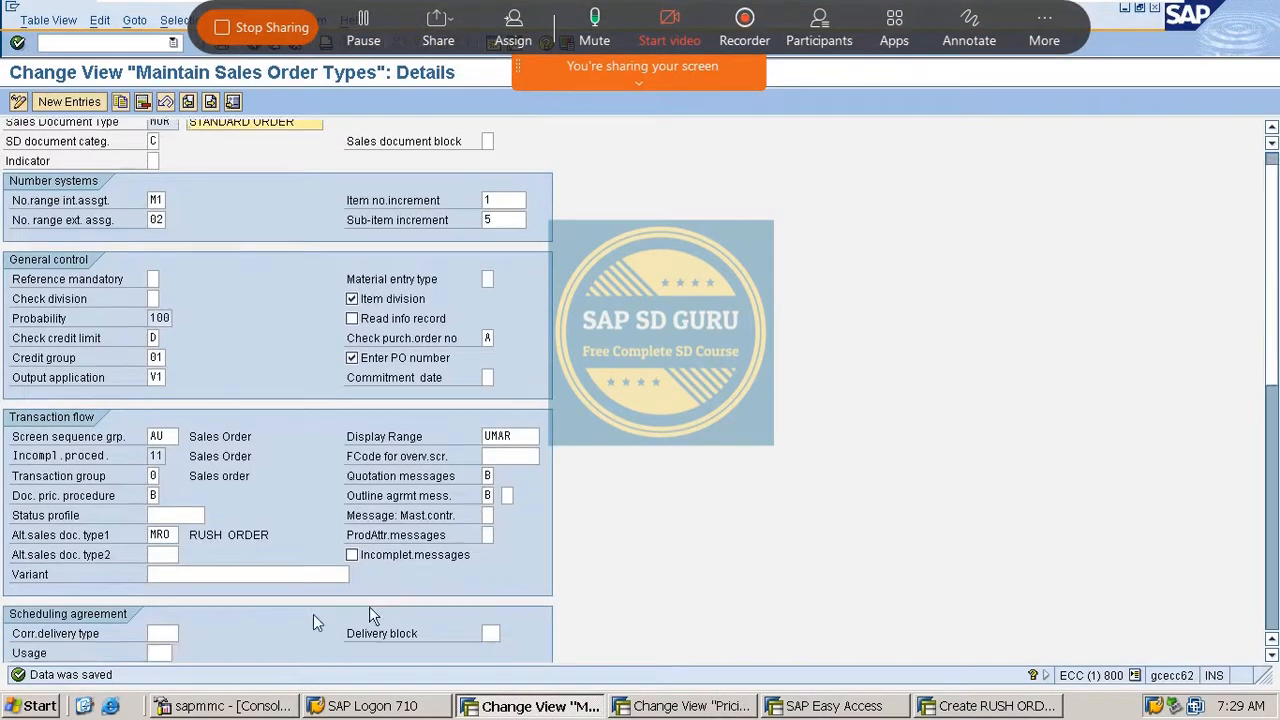
{"action": "scroll", "coordinate": [313, 614], "scroll_direction": "down", "scroll_amount": 1}
{"action": "left_click", "coordinate": [170, 545]}
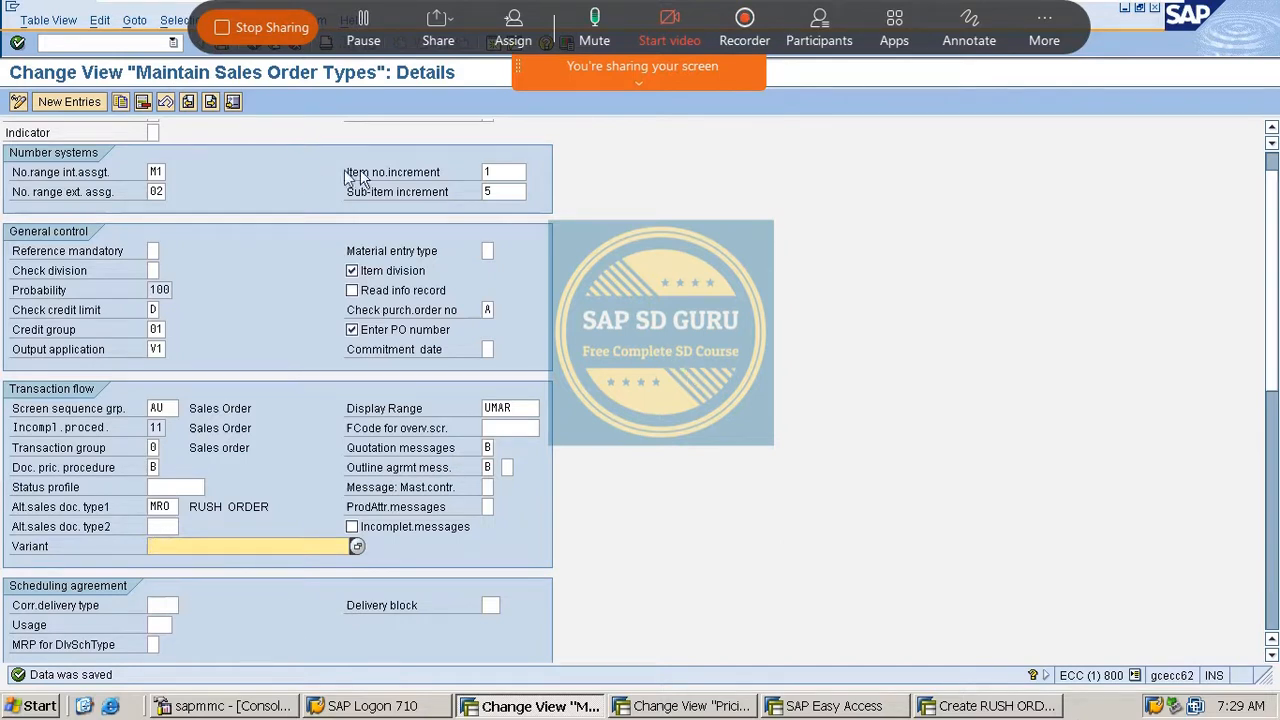
Open transaction SHD0 in a new session and enter VA01 as the transaction code for its transaction variants.
{"action": "left_click", "coordinate": [156, 44]}
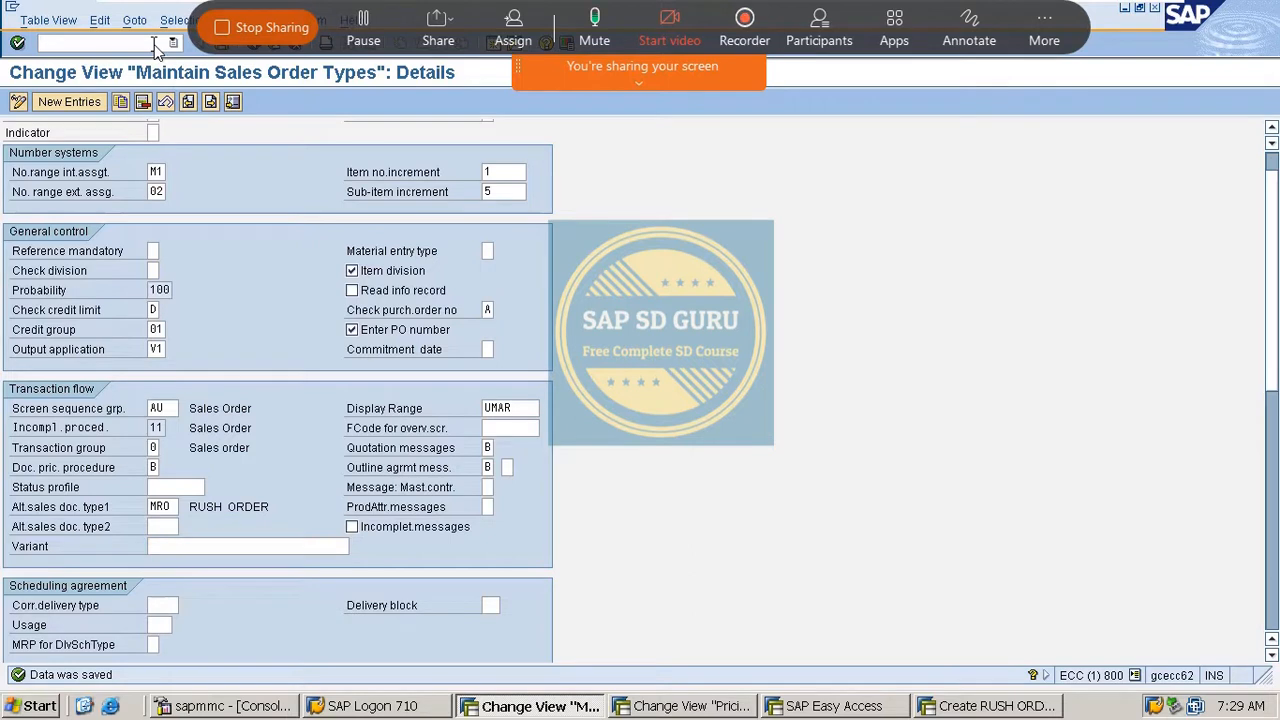
{"action": "type", "text": "/oshd0"}
{"action": "key", "text": "Return"}
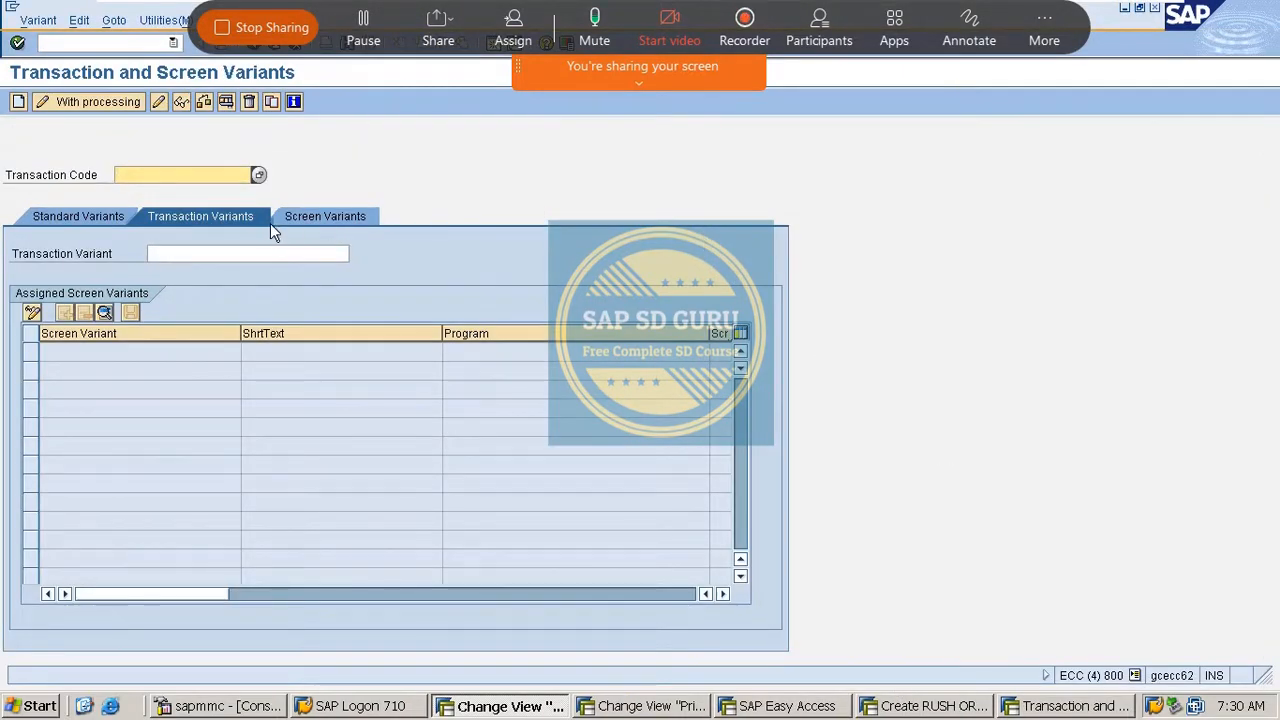
{"action": "type", "text": "va01"}
{"action": "key", "text": "Return"}
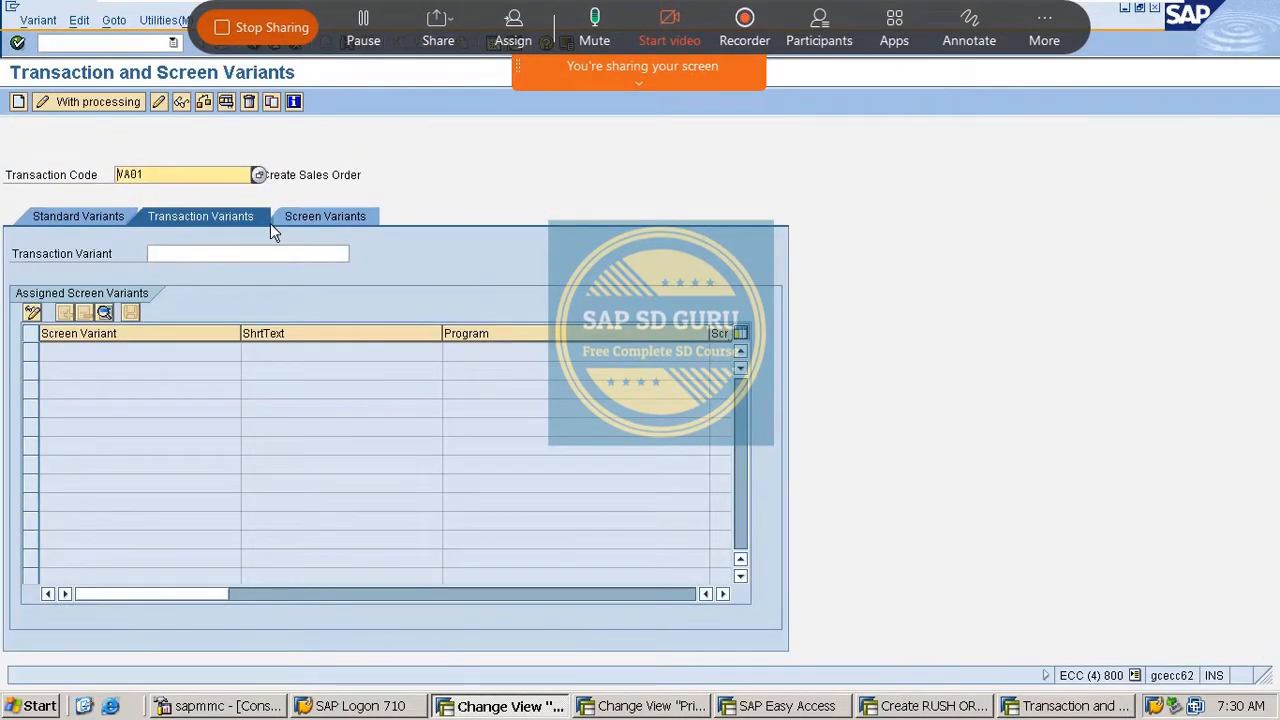
{"action": "left_click", "coordinate": [249, 163]}
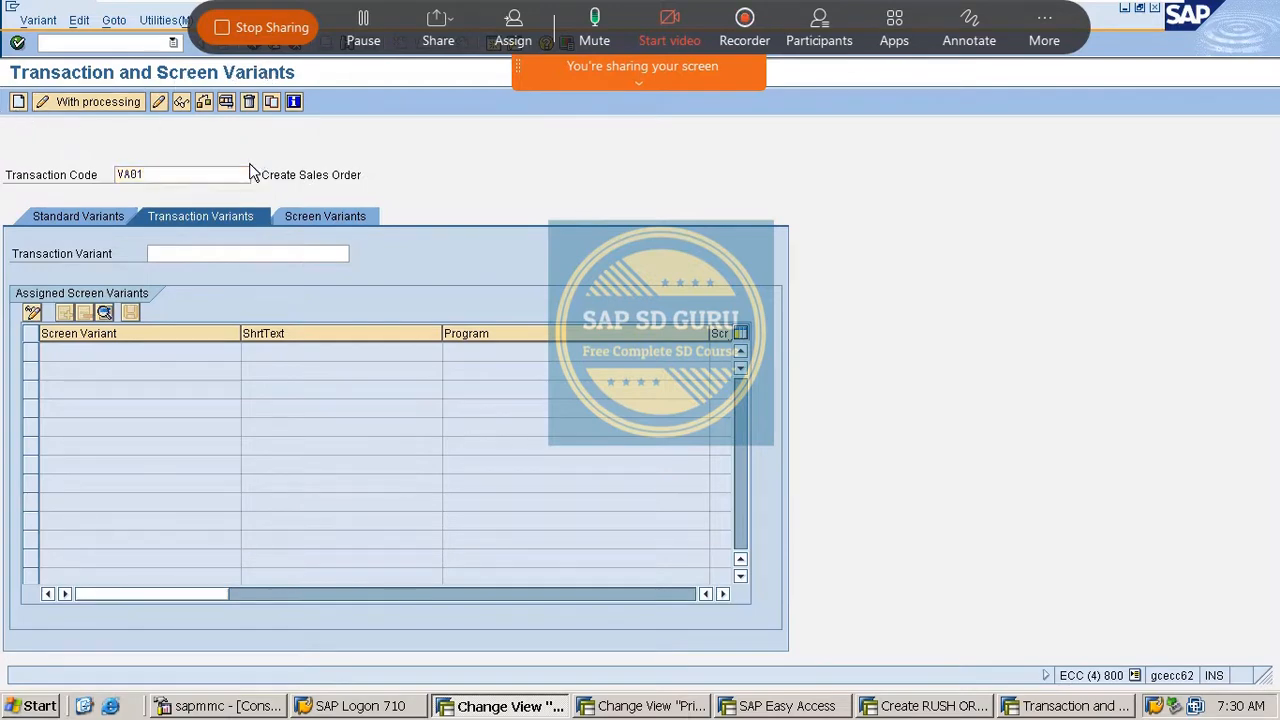
Choose transaction variant BUS2032 for VA01 and open it with processing, accepting the foreign namespace information.
{"action": "left_click", "coordinate": [72, 101]}
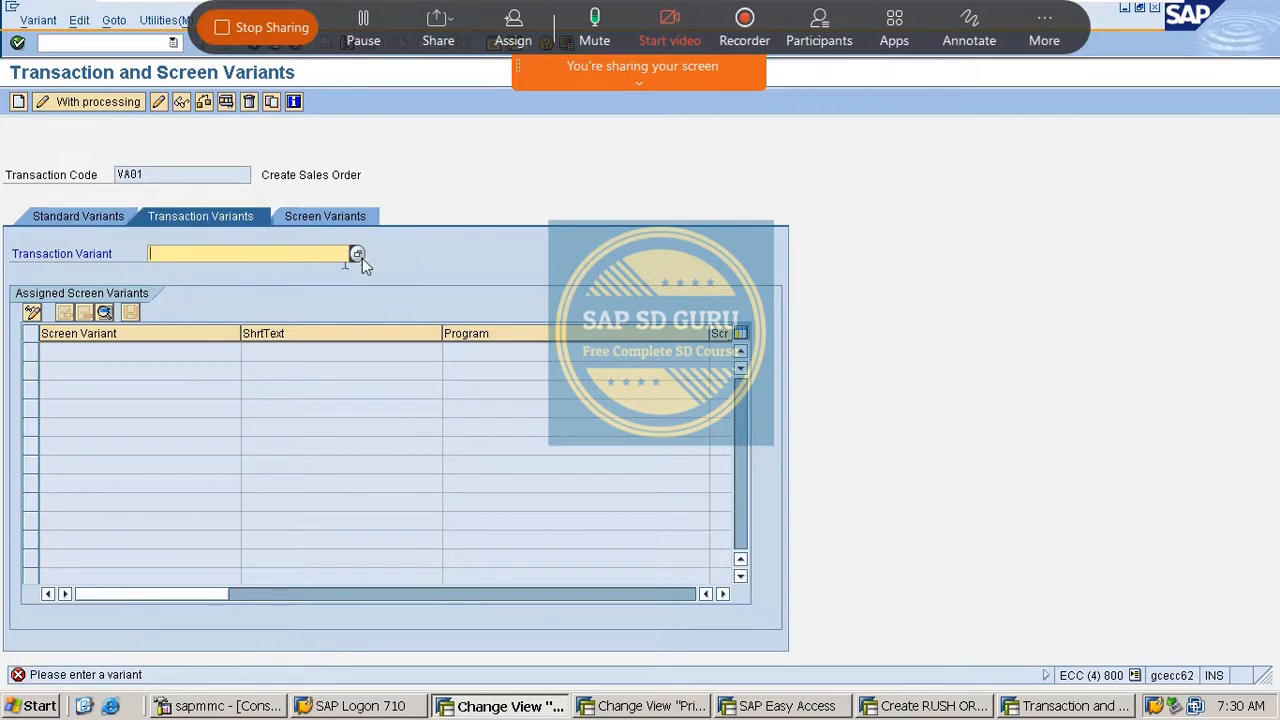
{"action": "left_click", "coordinate": [357, 254]}
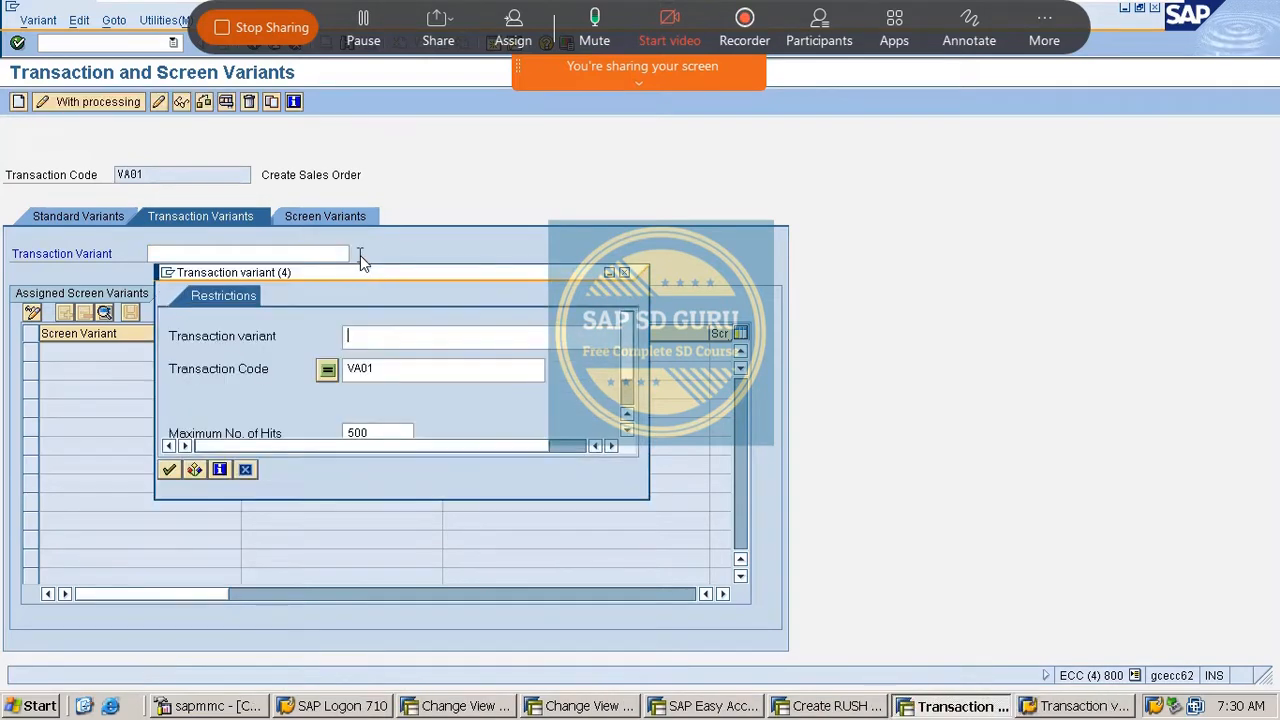
{"action": "left_click", "coordinate": [168, 468]}
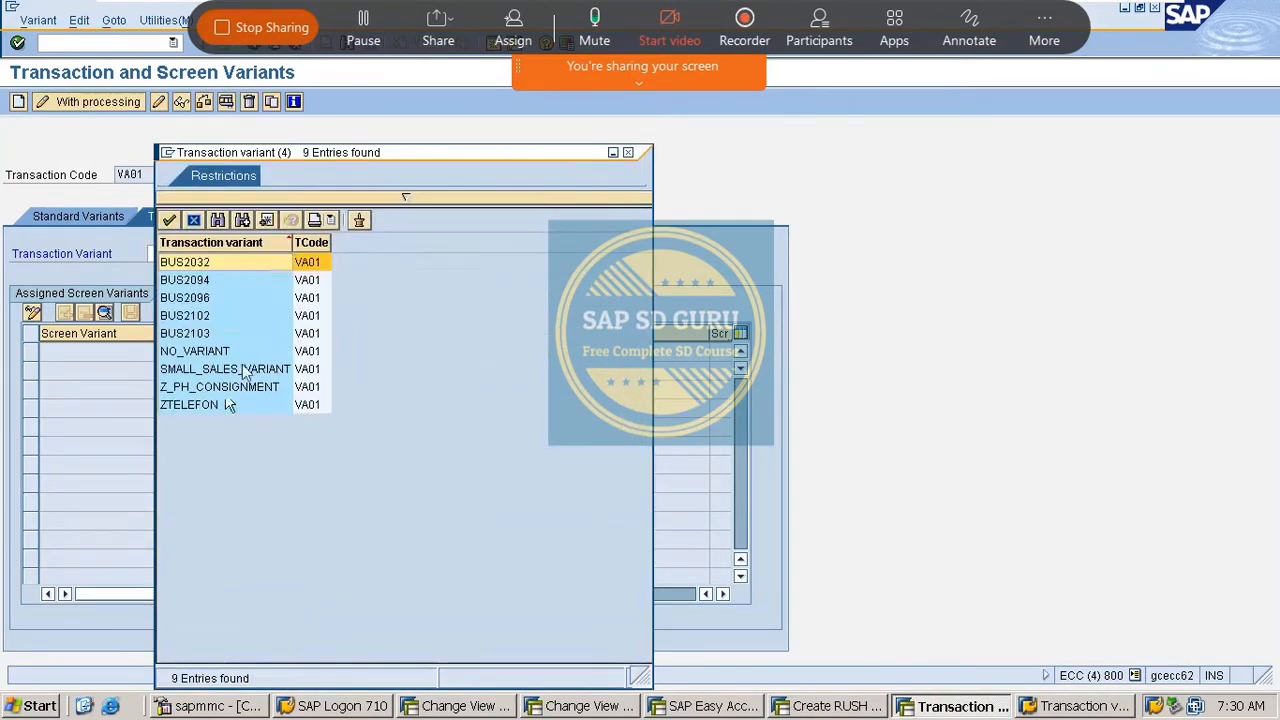
{"action": "left_click", "coordinate": [262, 264]}
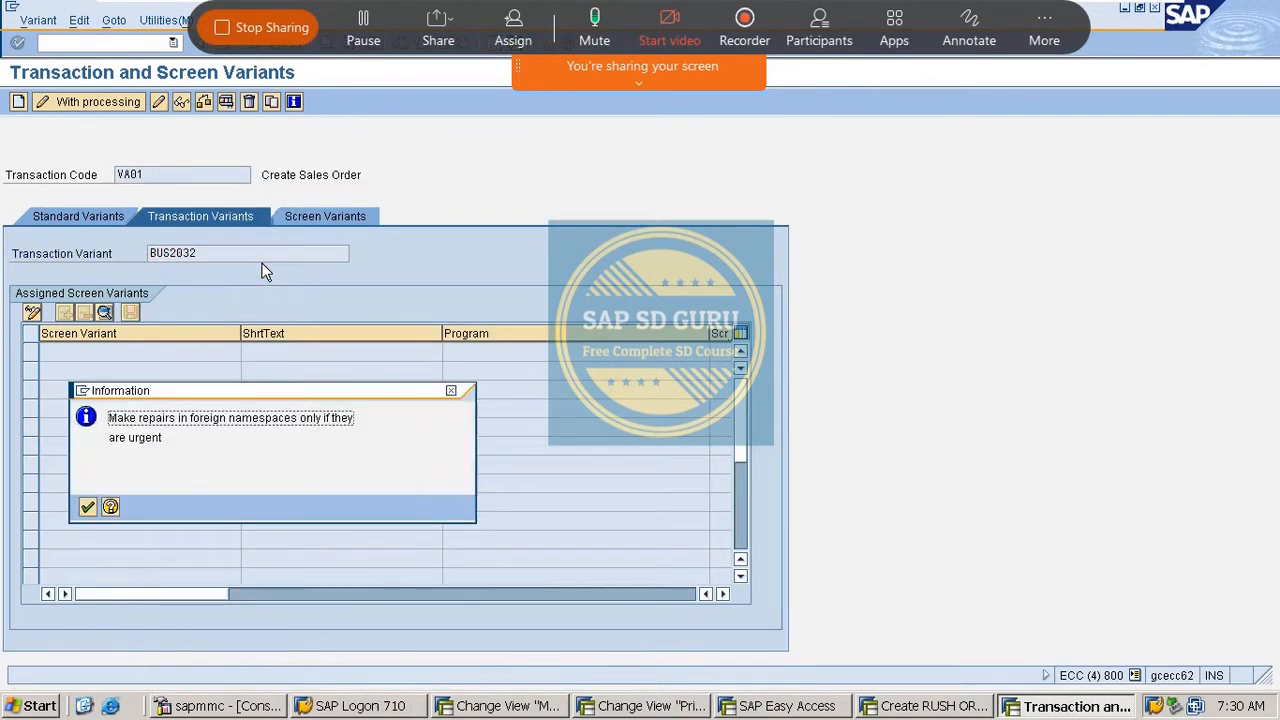
{"action": "key", "text": "Return"}
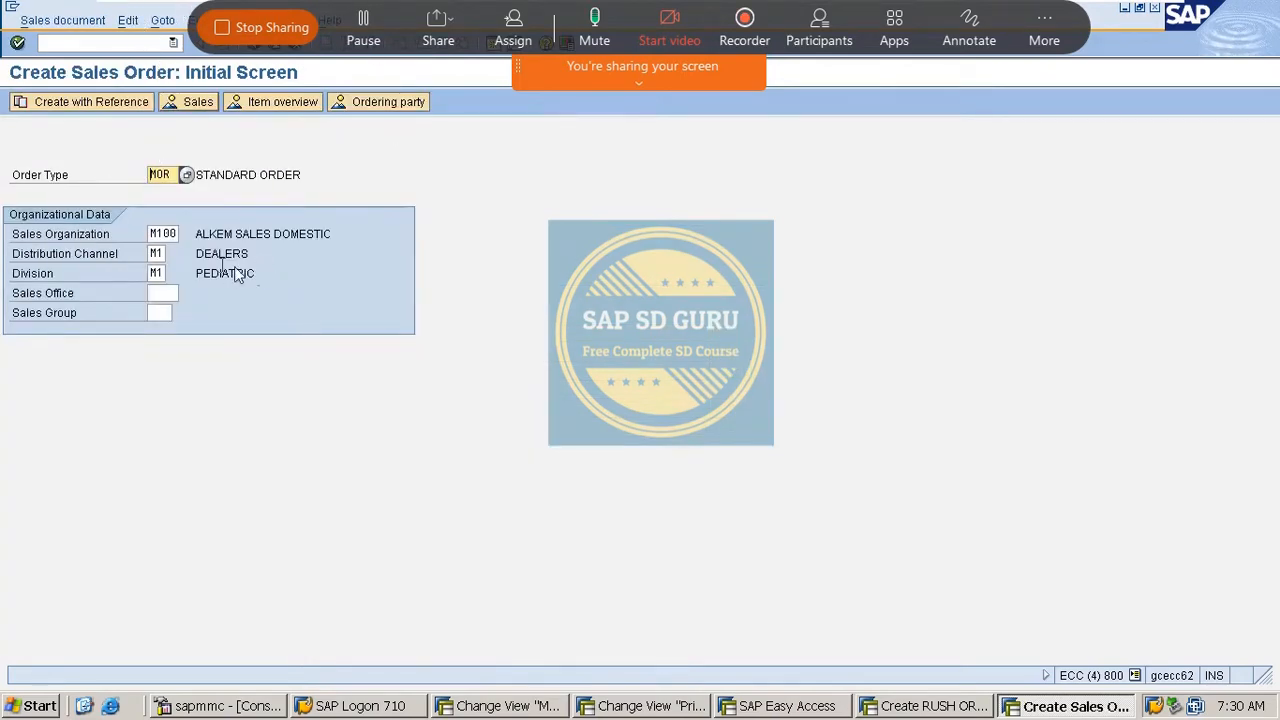
Continue from the MOR order's initial screen to its screen entries confirmation and examine the field settings of variant BUS2032_0101.
{"action": "key", "text": "Return"}
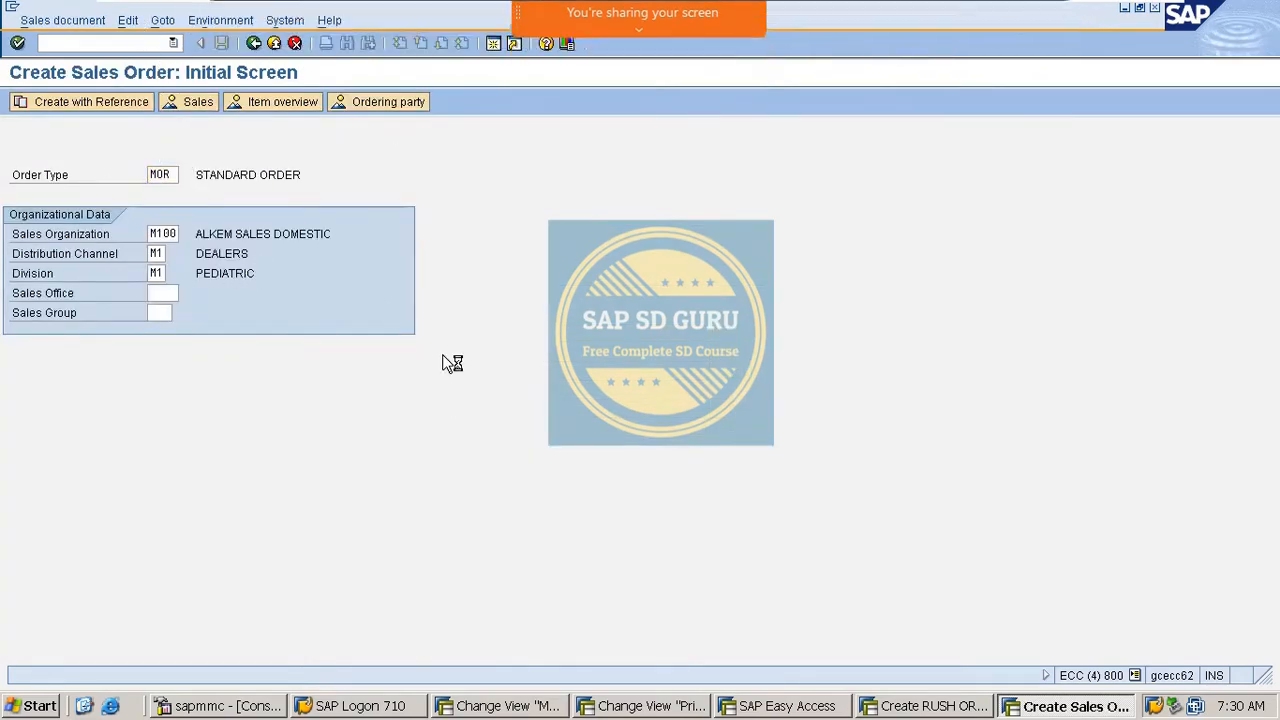
{"action": "key", "text": "Return"}
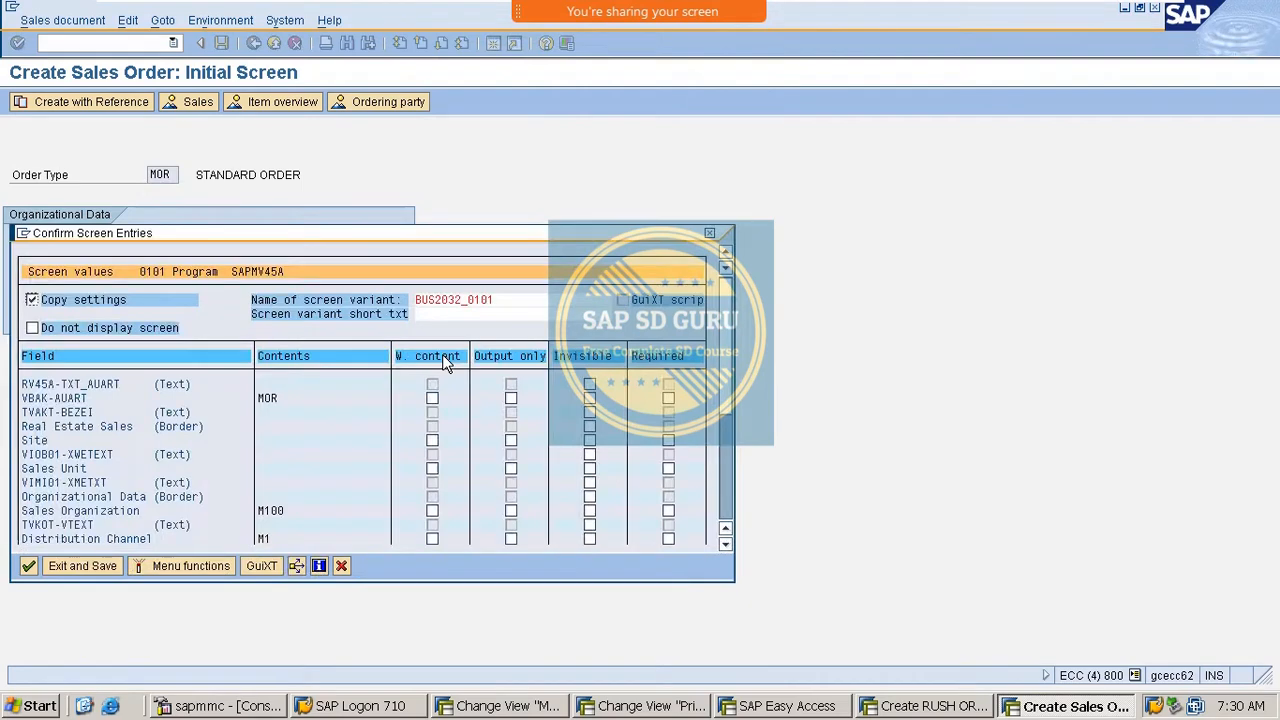
{"action": "left_click_drag", "start_coordinate": [551, 233], "coordinate": [770, 89]}
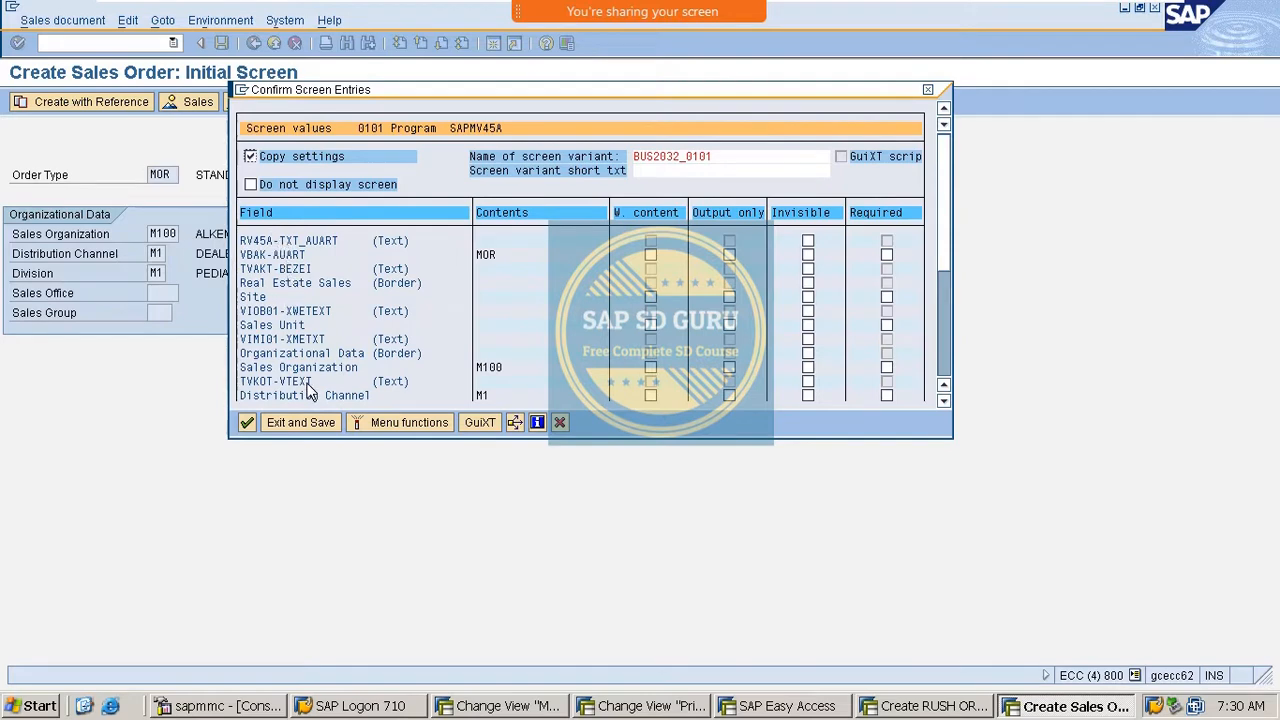
{"action": "scroll", "coordinate": [728, 310], "scroll_direction": "down", "scroll_amount": 3}
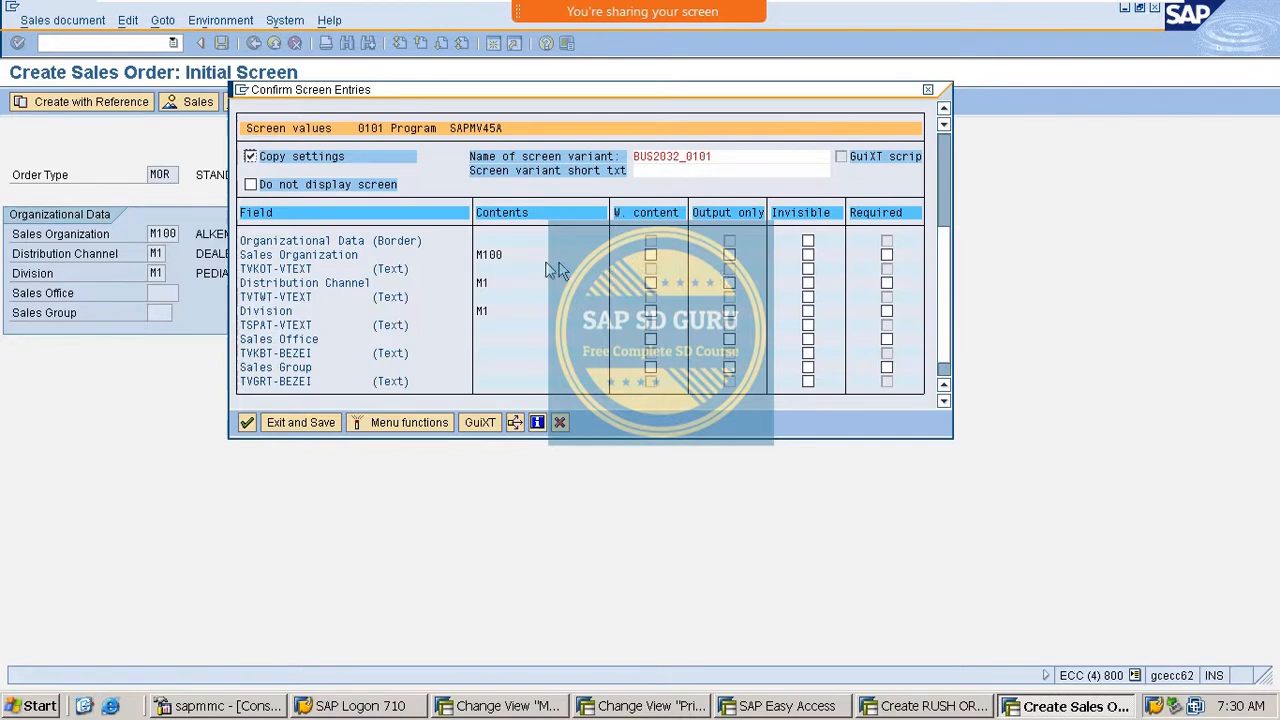
{"action": "scroll", "coordinate": [557, 266], "scroll_direction": "down", "scroll_amount": 1}
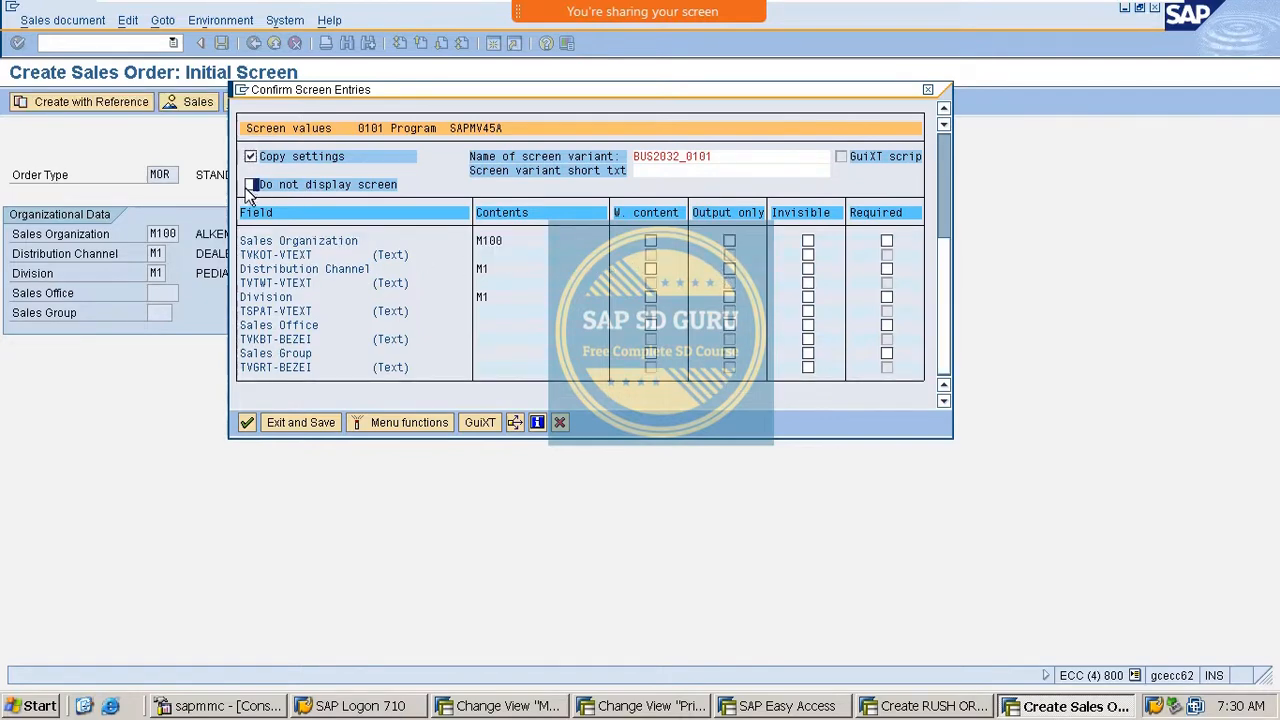
Mark the Sales Group field as required in the screen entries of screen variant BUS2032_0101 and continue to the transaction variant overview.
{"action": "scroll", "coordinate": [543, 271], "scroll_direction": "up", "scroll_amount": 7}
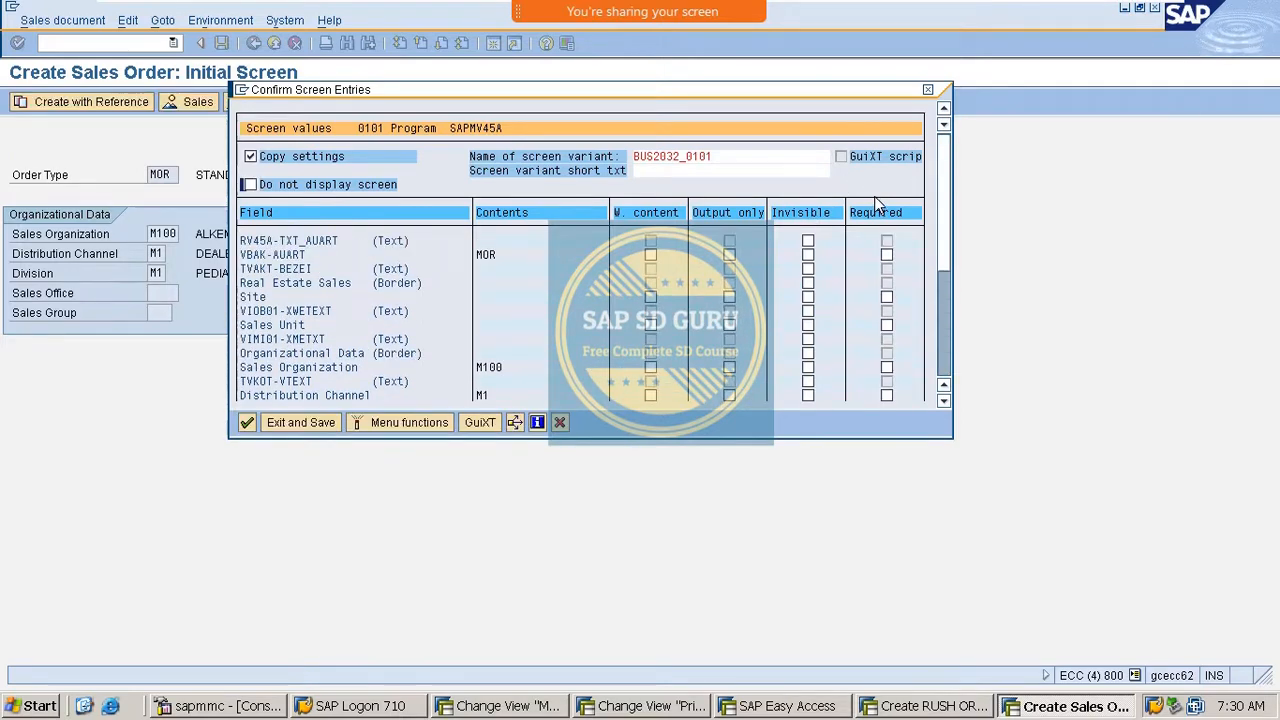
{"action": "scroll", "coordinate": [891, 188], "scroll_direction": "down", "scroll_amount": 1}
{"action": "scroll", "coordinate": [896, 197], "scroll_direction": "down", "scroll_amount": 2}
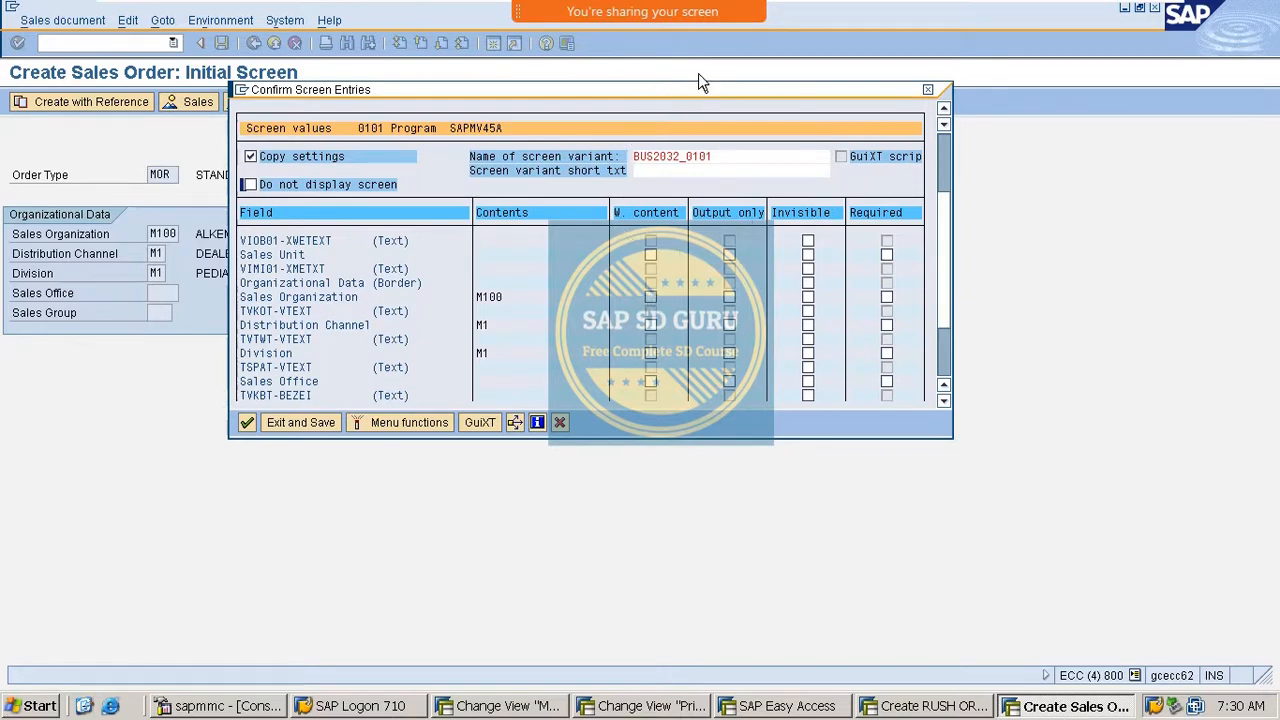
{"action": "left_click_drag", "start_coordinate": [700, 86], "coordinate": [896, 125]}
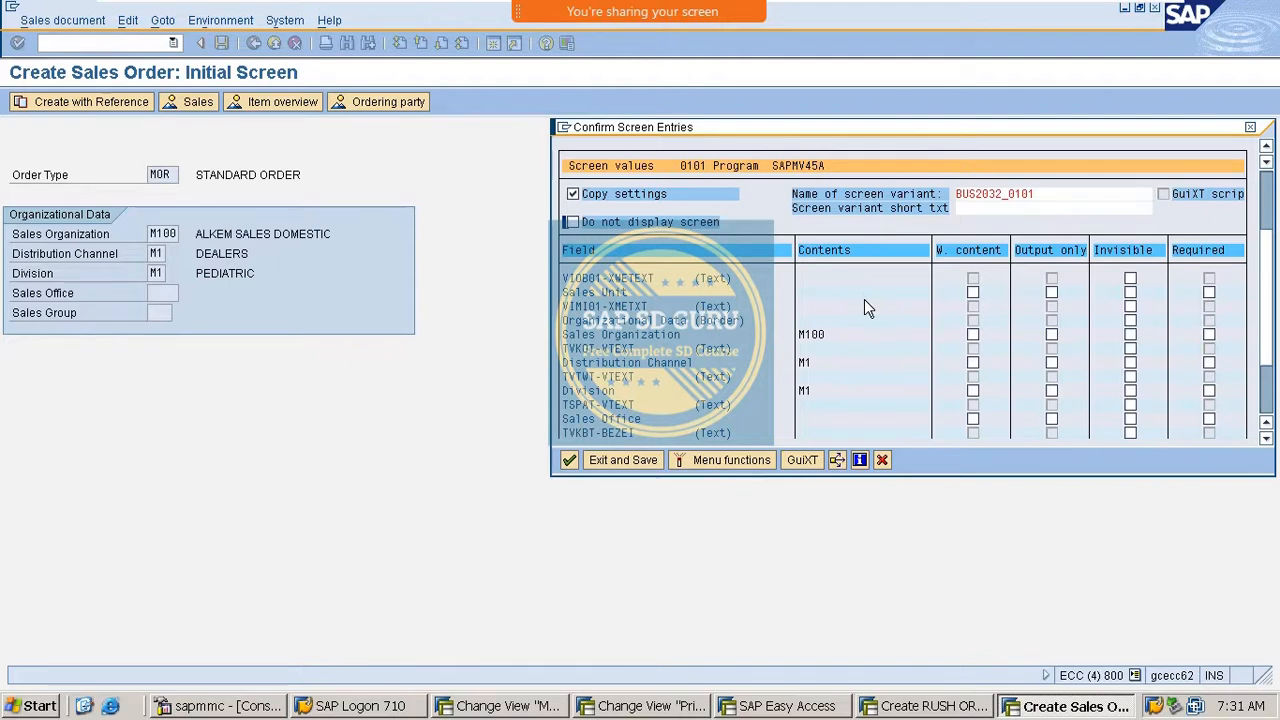
{"action": "scroll", "coordinate": [864, 299], "scroll_direction": "down", "scroll_amount": 1}
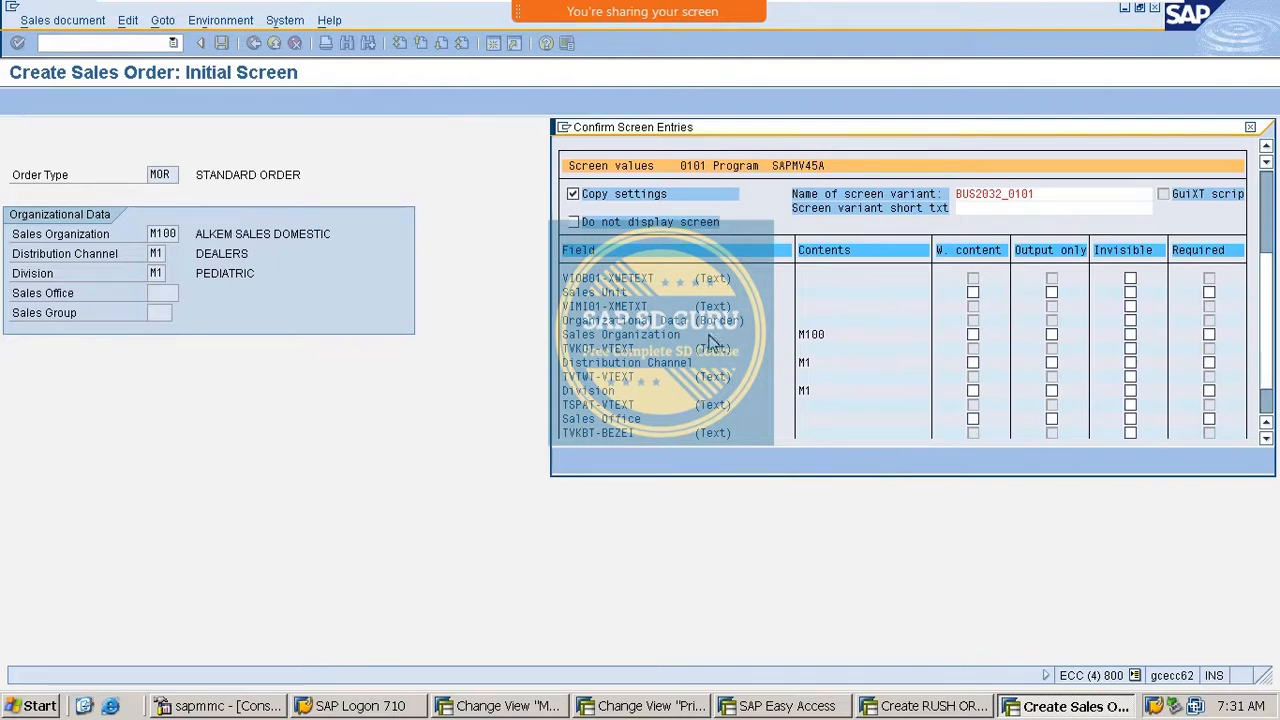
{"action": "left_click_drag", "start_coordinate": [823, 129], "coordinate": [706, 134]}
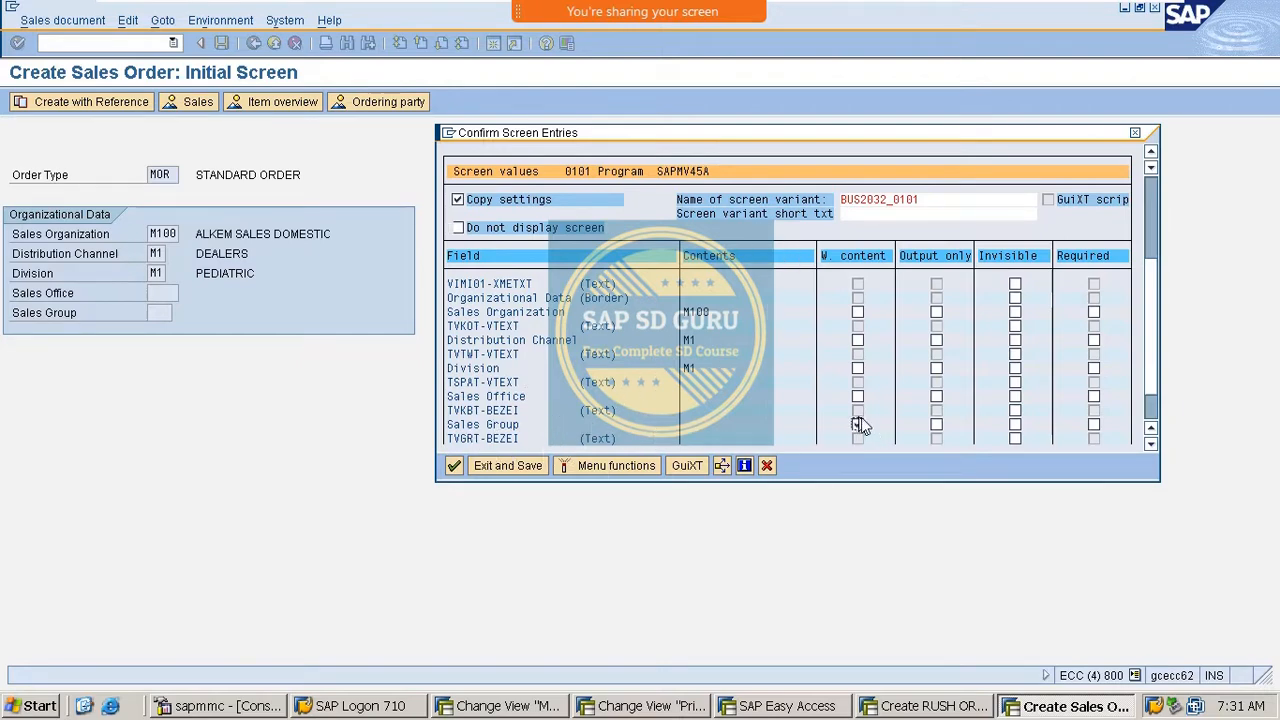
{"action": "left_click", "coordinate": [936, 424]}
{"action": "left_click", "coordinate": [942, 426]}
{"action": "left_click", "coordinate": [1094, 424]}
{"action": "key", "text": "Return"}
Examine the field settings of screen variants BUS2032_4440, BUS2032_4480 and BUS2032_0101 in the Change transaction variant overview.
{"action": "scroll", "coordinate": [430, 452], "scroll_direction": "down", "scroll_amount": 5}
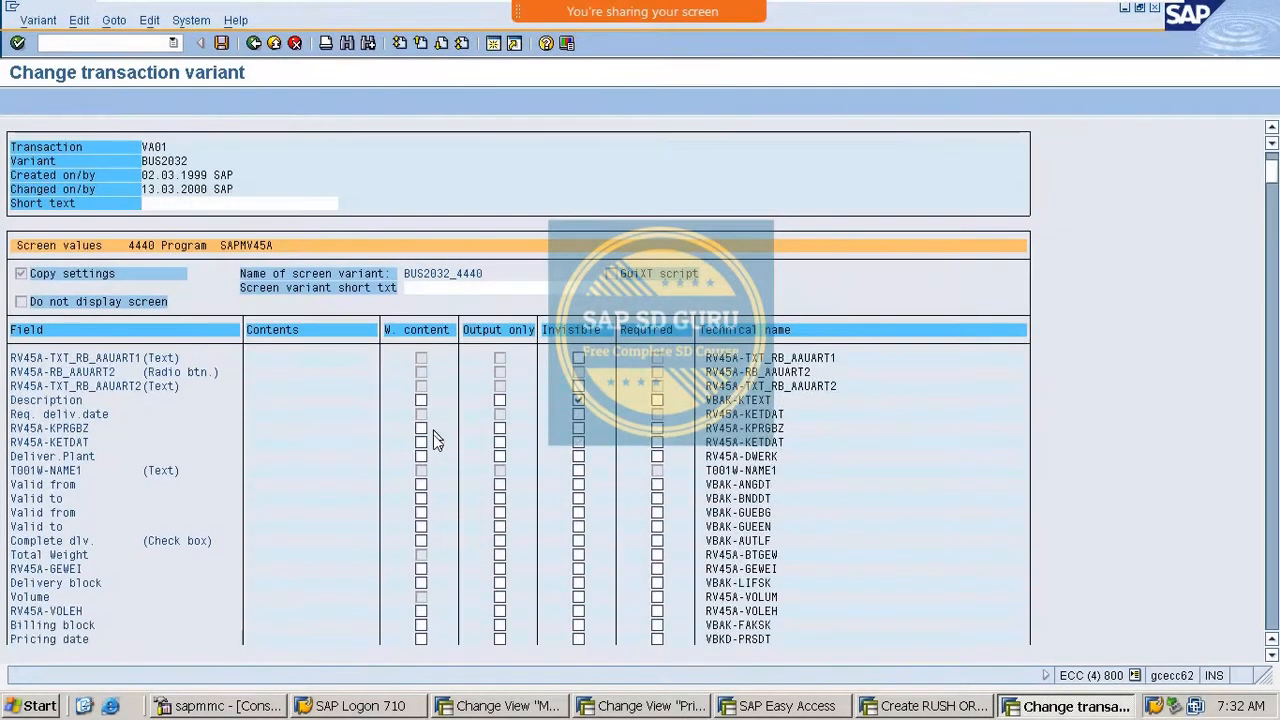
{"action": "scroll", "coordinate": [366, 518], "scroll_direction": "down", "scroll_amount": 3}
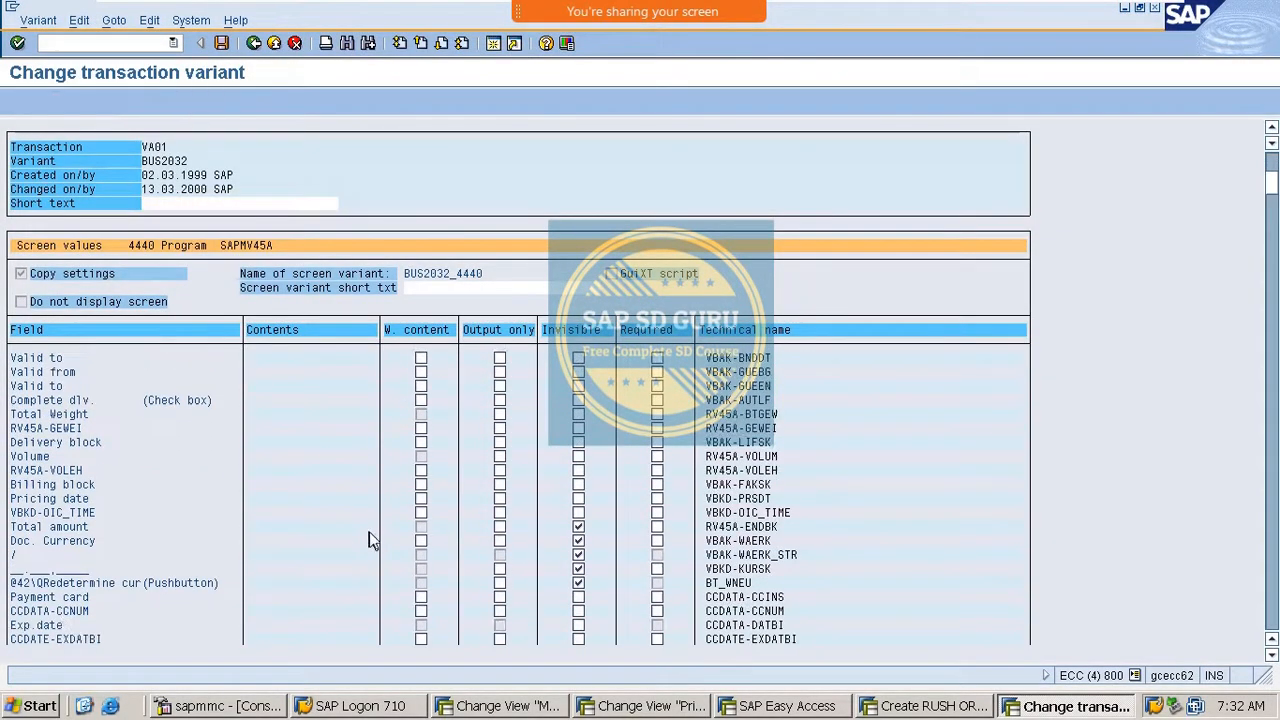
{"action": "scroll", "coordinate": [393, 523], "scroll_direction": "down", "scroll_amount": 2}
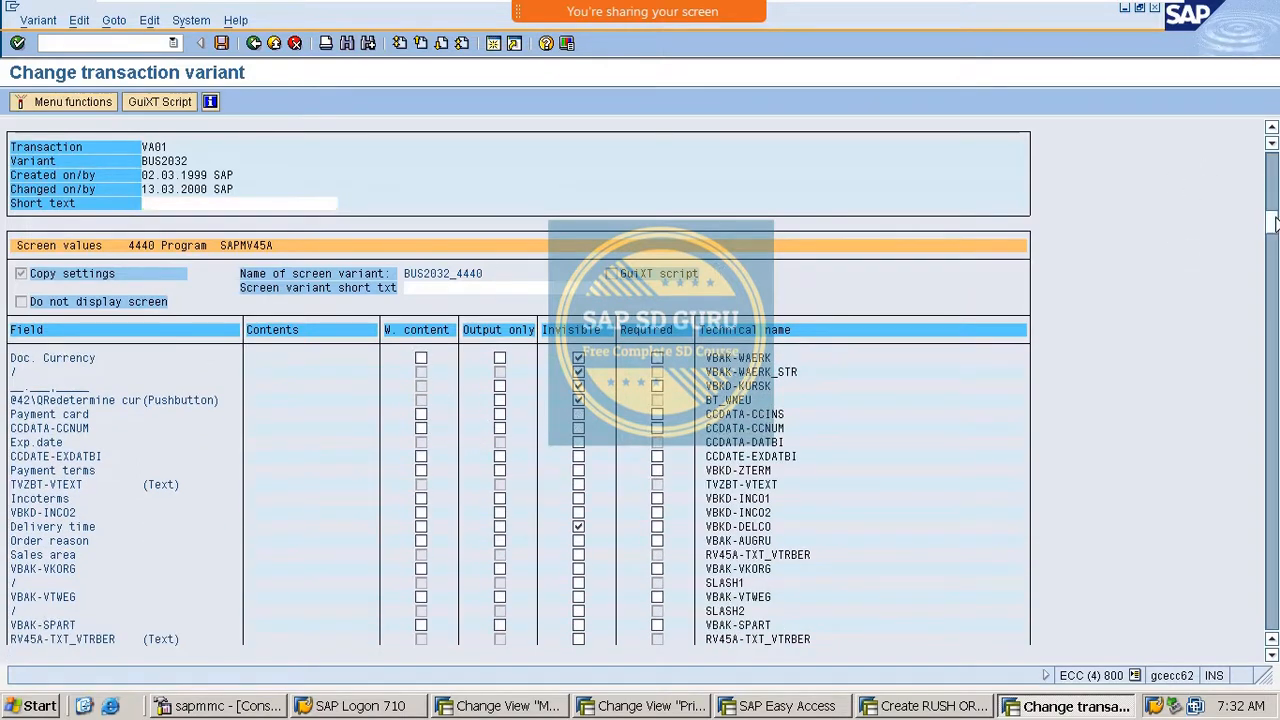
{"action": "left_click_drag", "start_coordinate": [1276, 237], "coordinate": [1271, 458]}
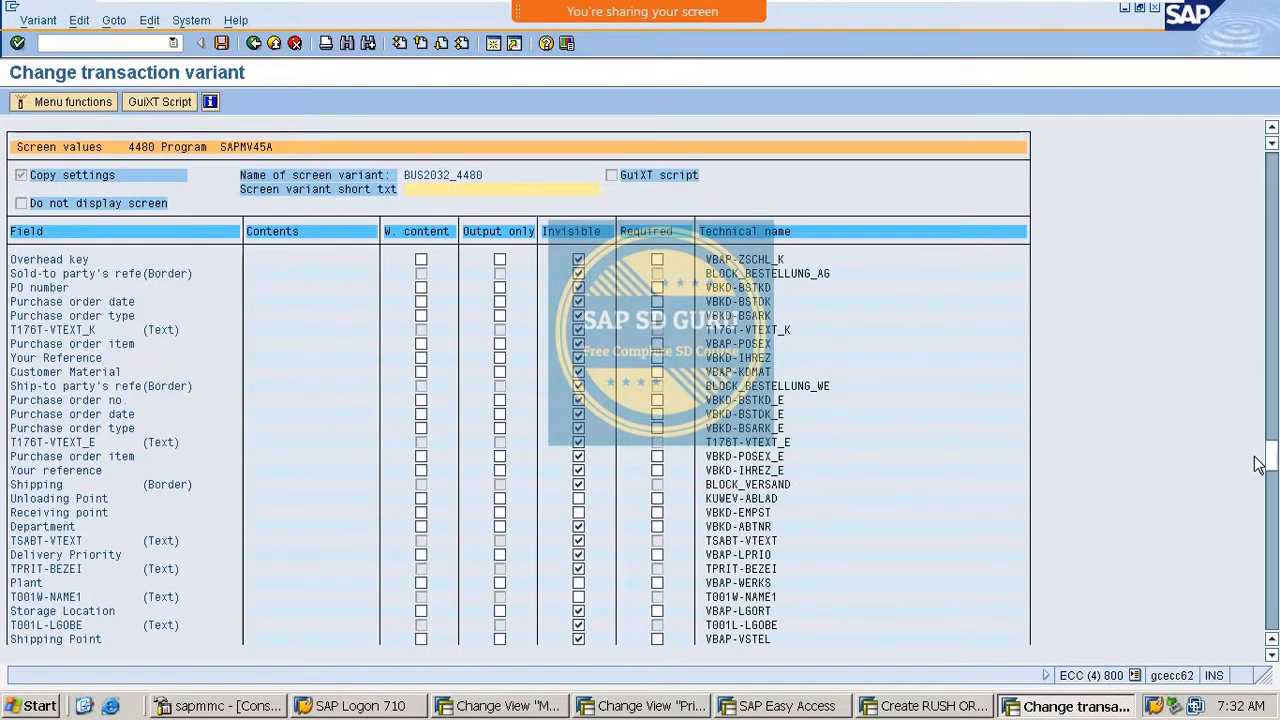
{"action": "scroll", "coordinate": [1046, 500], "scroll_direction": "down", "scroll_amount": 2}
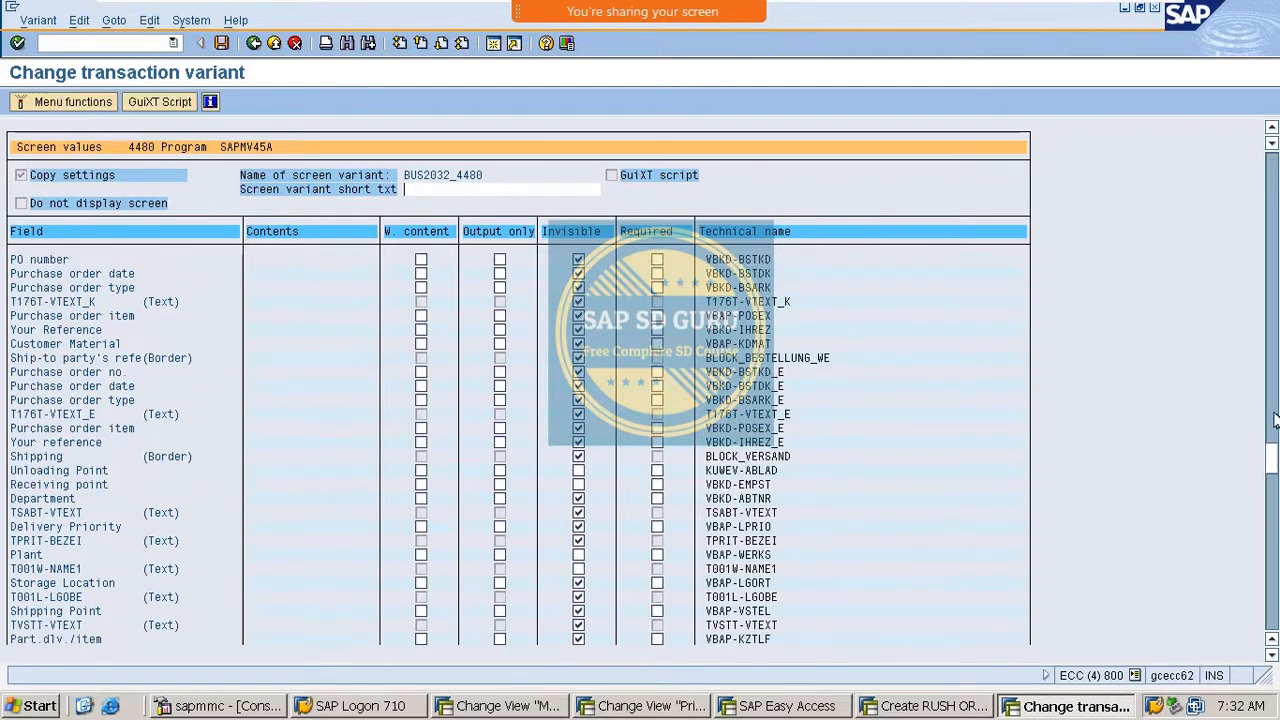
{"action": "left_click", "coordinate": [1276, 565]}
{"action": "left_click", "coordinate": [1276, 565]}
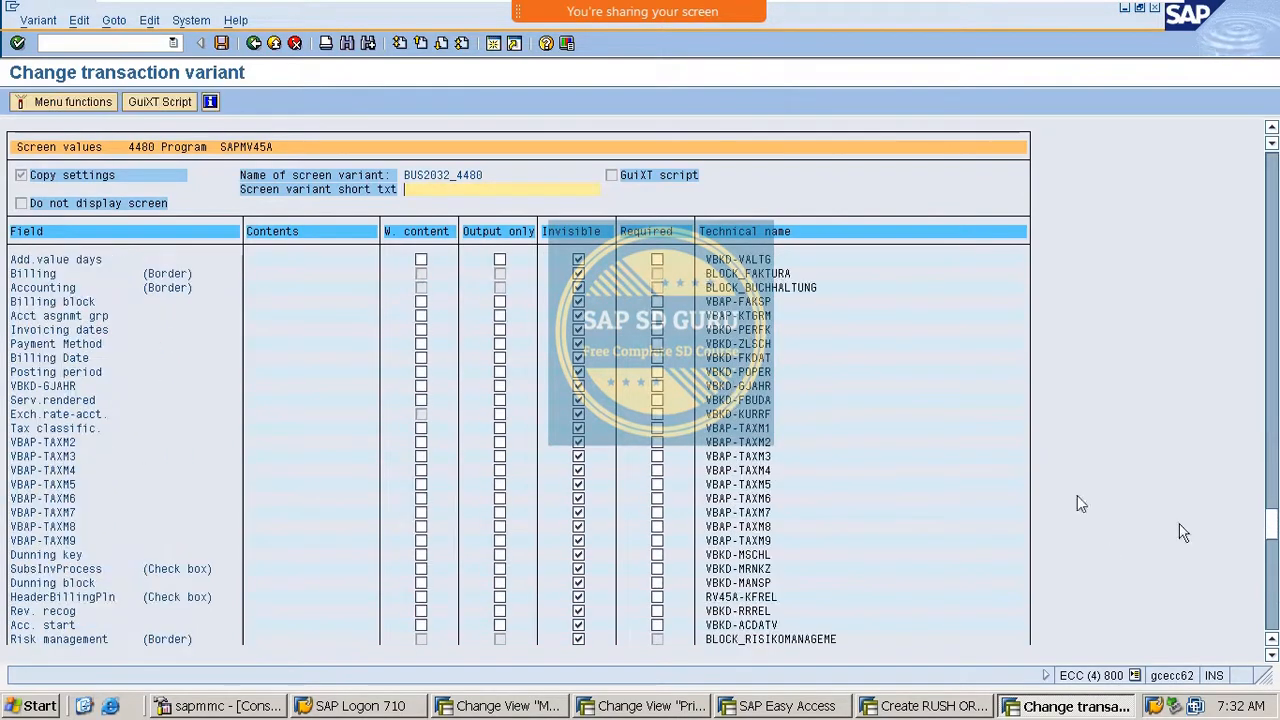
{"action": "scroll", "coordinate": [1260, 565], "scroll_direction": "down", "scroll_amount": 1}
{"action": "scroll", "coordinate": [1260, 565], "scroll_direction": "down", "scroll_amount": 1}
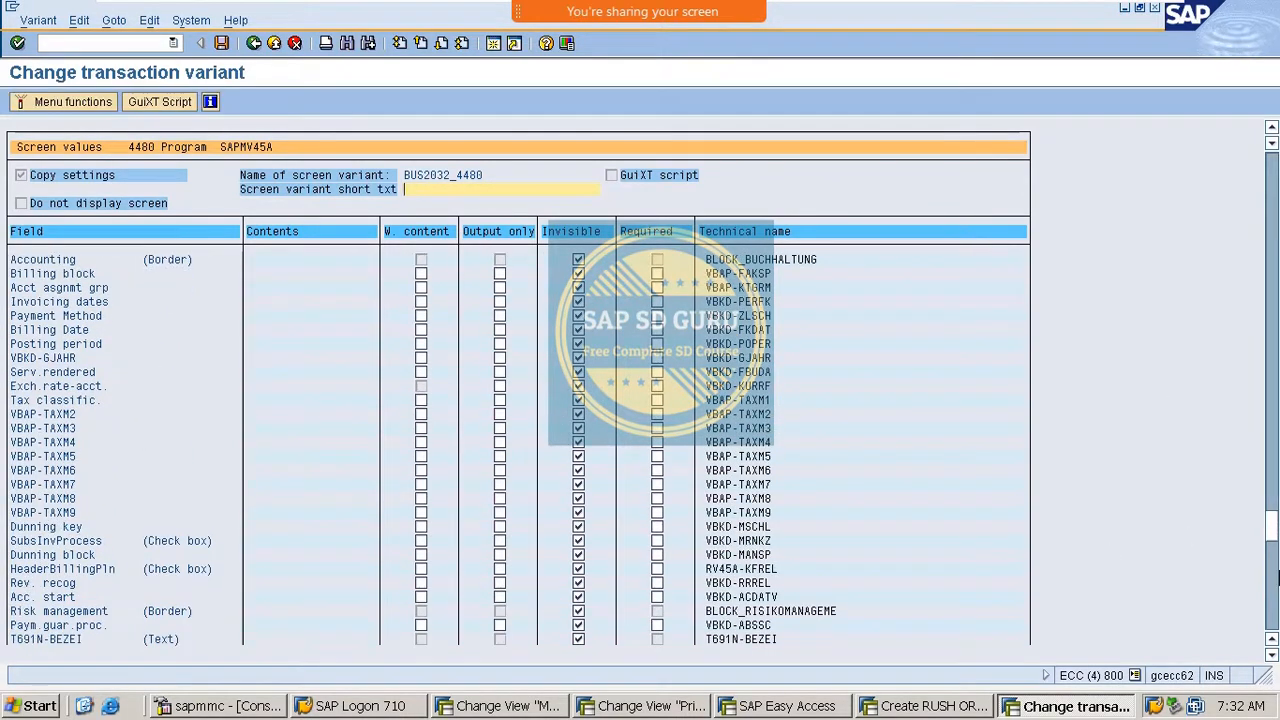
{"action": "scroll", "coordinate": [1149, 471], "scroll_direction": "down", "scroll_amount": 4}
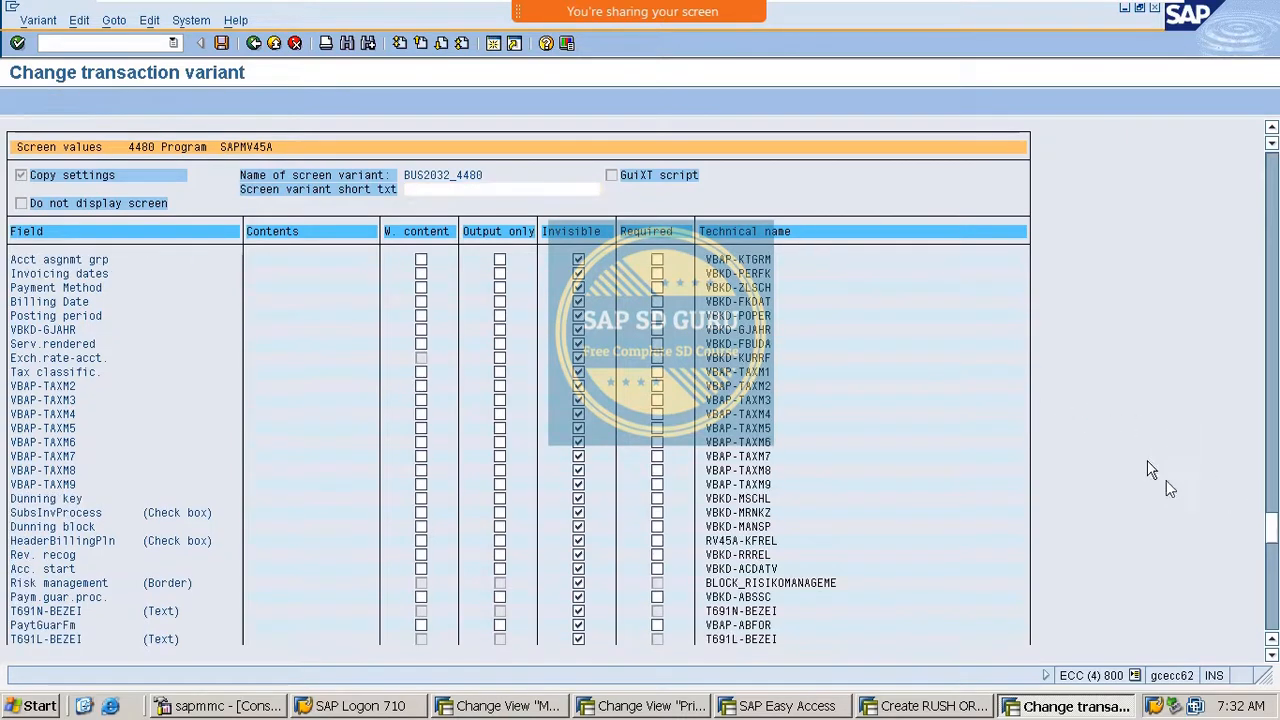
{"action": "scroll", "coordinate": [1268, 600], "scroll_direction": "down", "scroll_amount": 10}
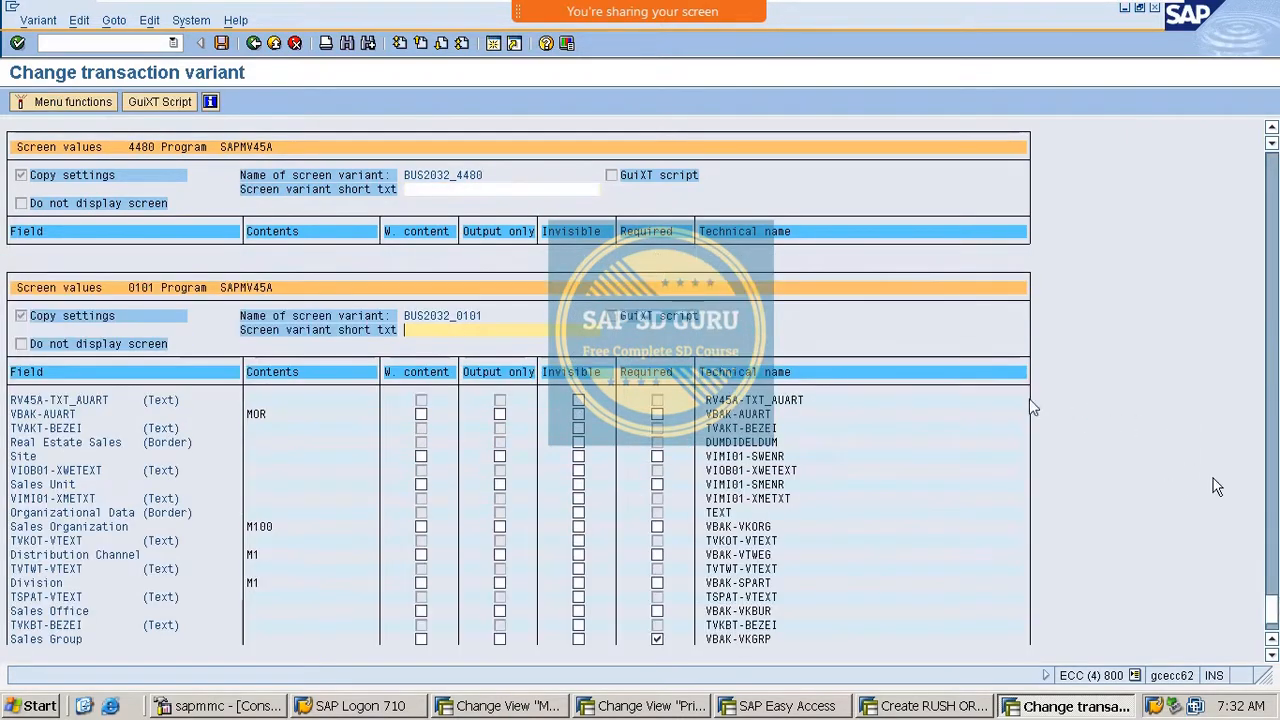
Leave transaction variant BUS2032 without saving the changes and close the session to return to the MOR order type details.
{"action": "left_click", "coordinate": [254, 44]}
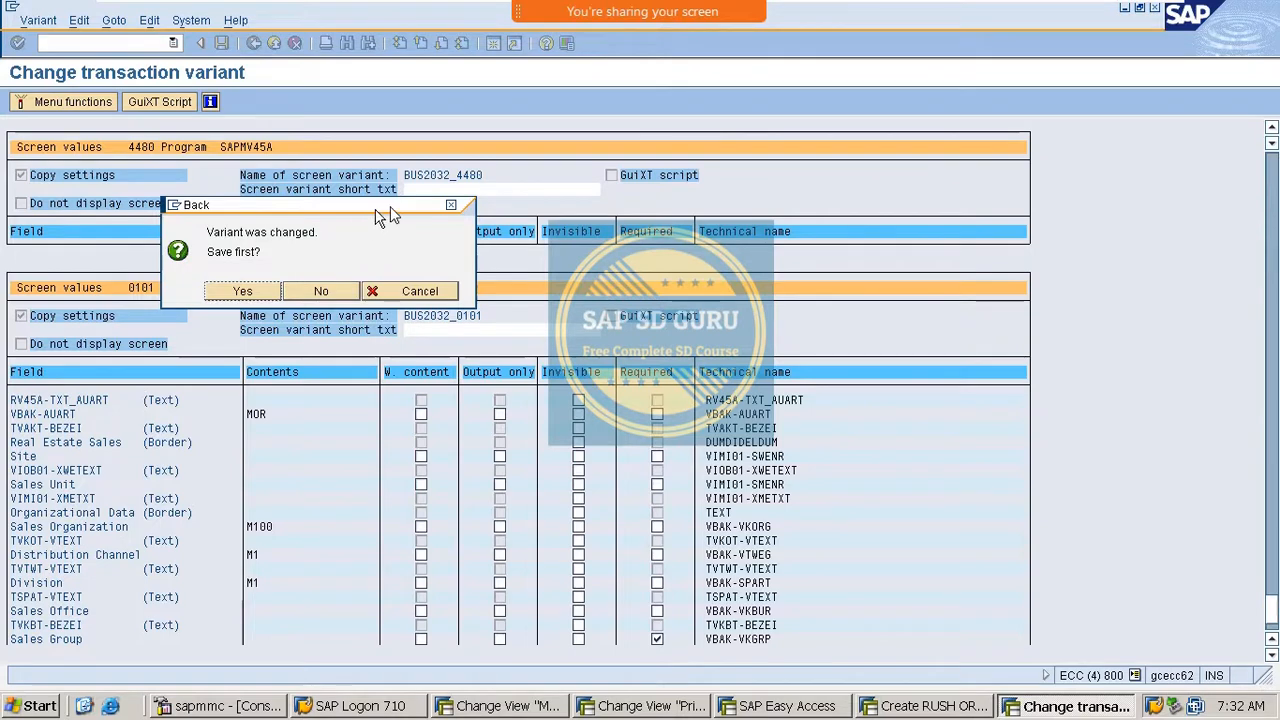
{"action": "left_click_drag", "start_coordinate": [390, 206], "coordinate": [853, 91]}
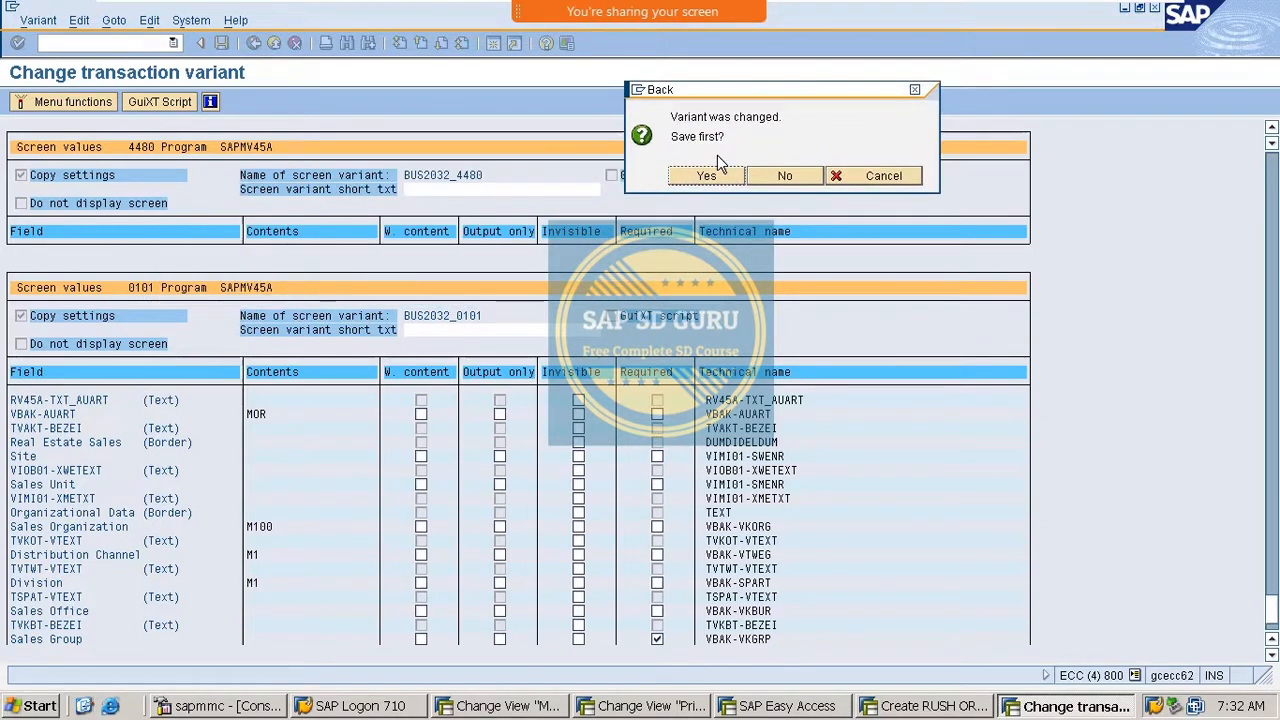
{"action": "left_click", "coordinate": [773, 175]}
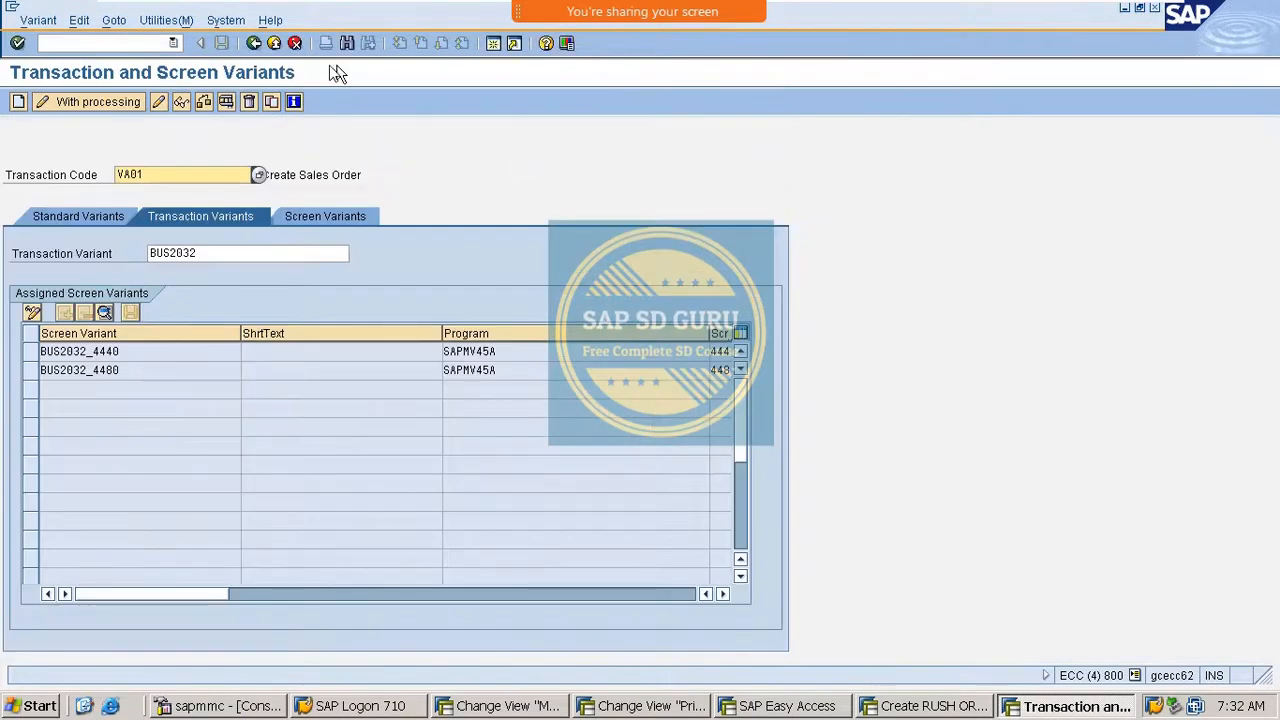
{"action": "left_click", "coordinate": [253, 44]}
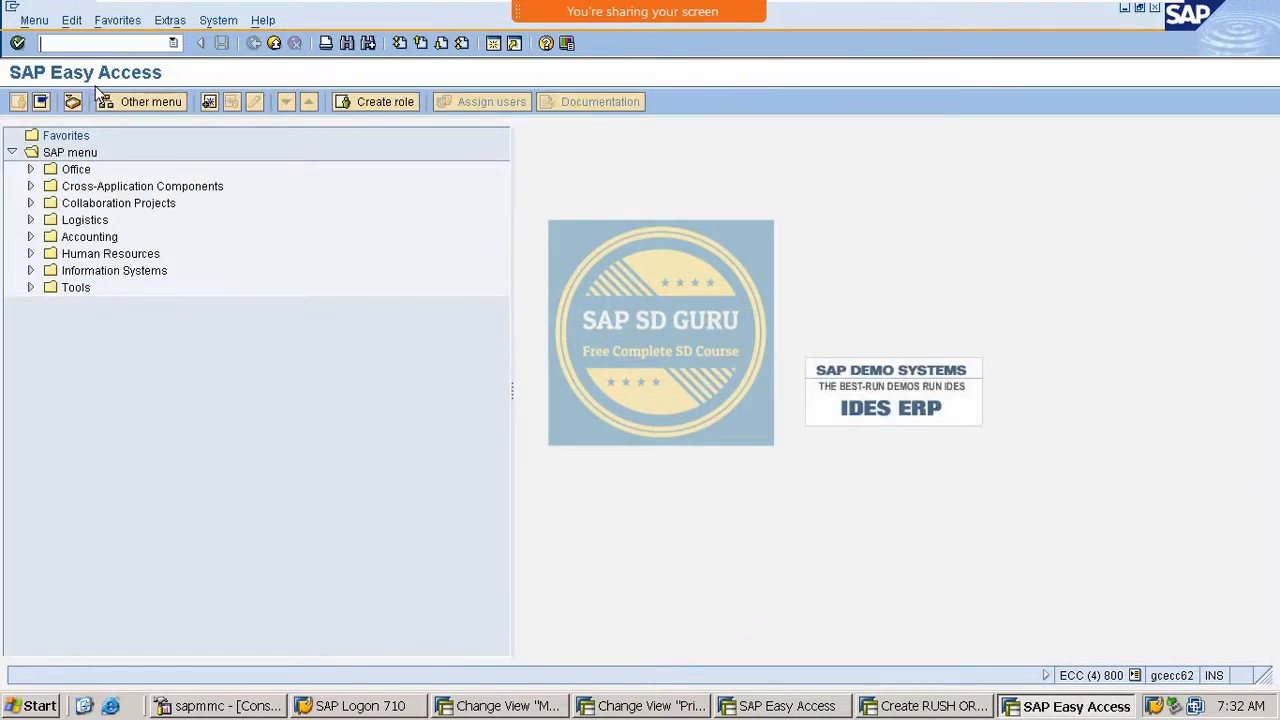
{"action": "type", "text": "/i"}
{"action": "key", "text": "Return"}
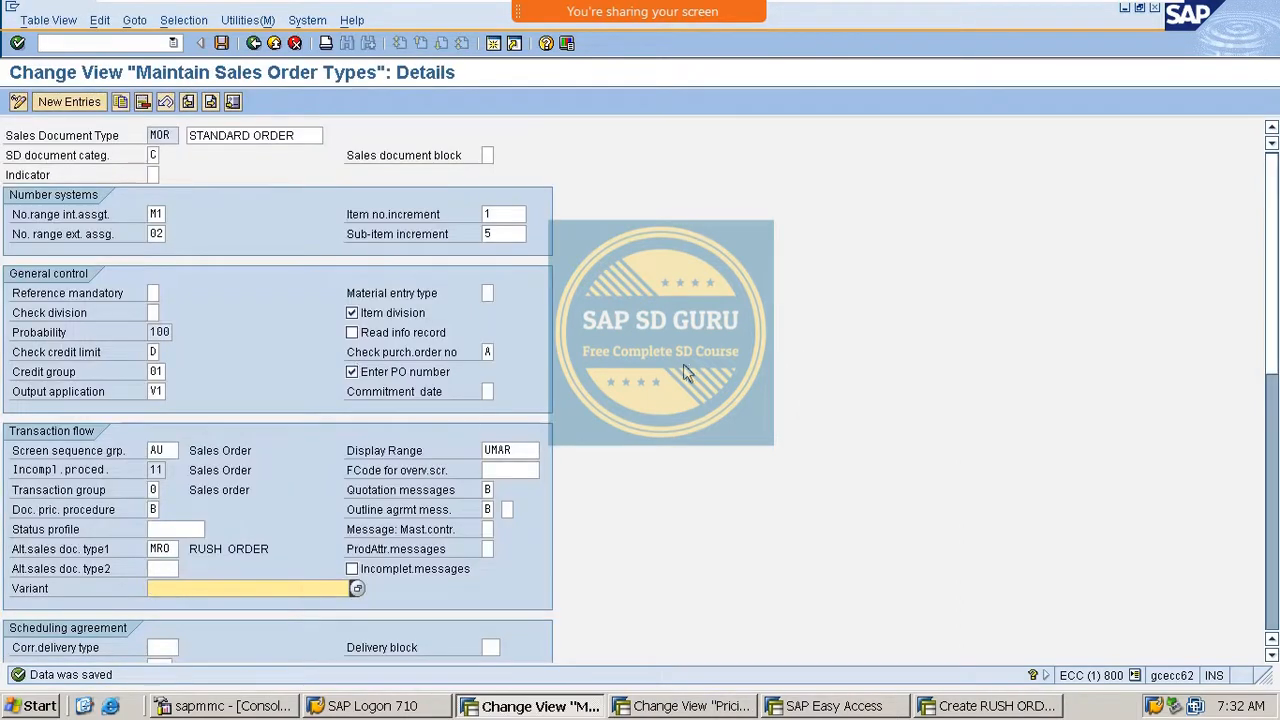
Clear the Quotation messages field in the Transaction flow of order type MOR, keep Outline agrmt mess. as B, and save.
{"action": "scroll", "coordinate": [194, 606], "scroll_direction": "down", "scroll_amount": 2}
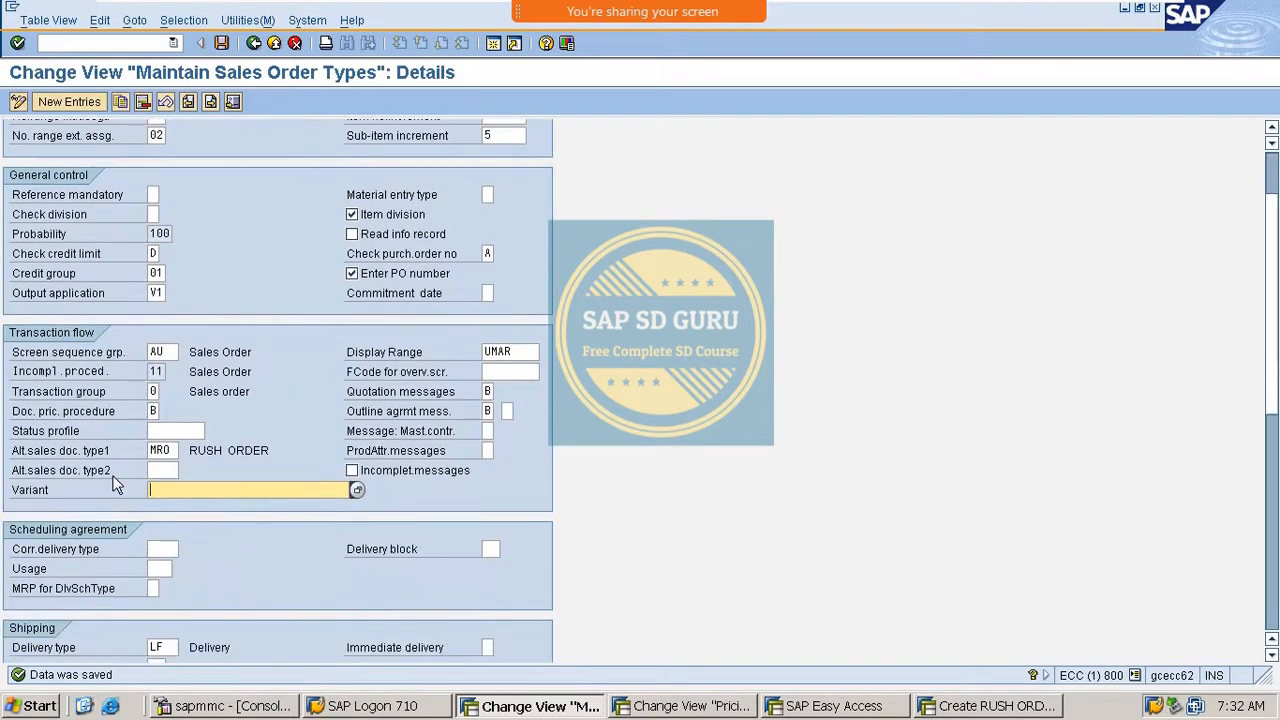
{"action": "left_click", "coordinate": [487, 393]}
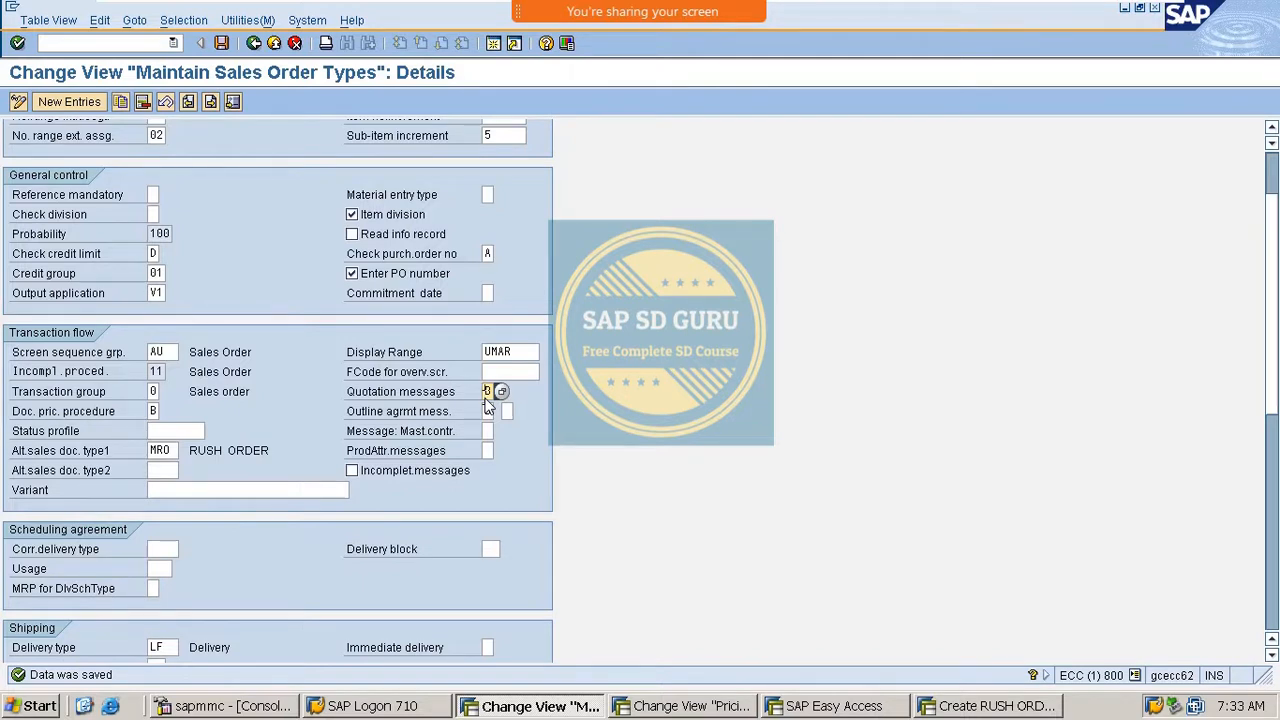
{"action": "left_click", "coordinate": [488, 411]}
{"action": "type", "text": "B"}
{"action": "key", "text": "BackSpace"}
{"action": "key", "text": "Return"}
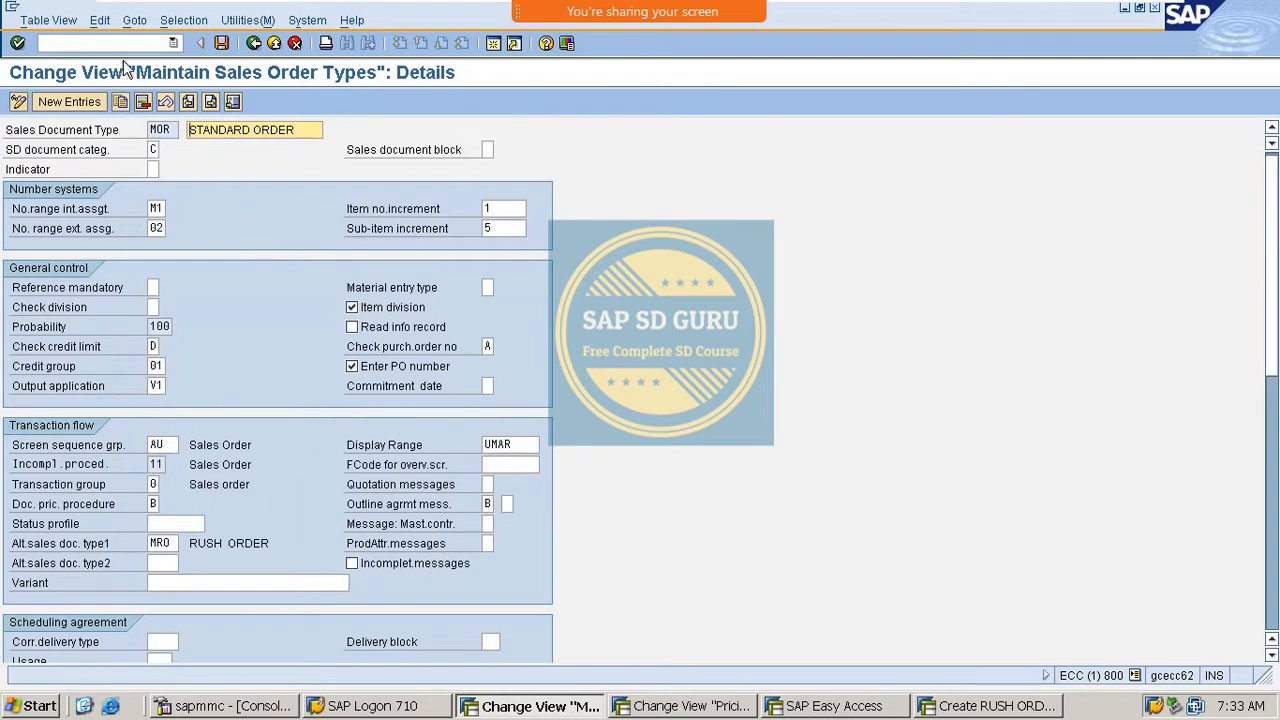
{"action": "key", "text": "Tab"}
{"action": "left_click", "coordinate": [223, 48]}
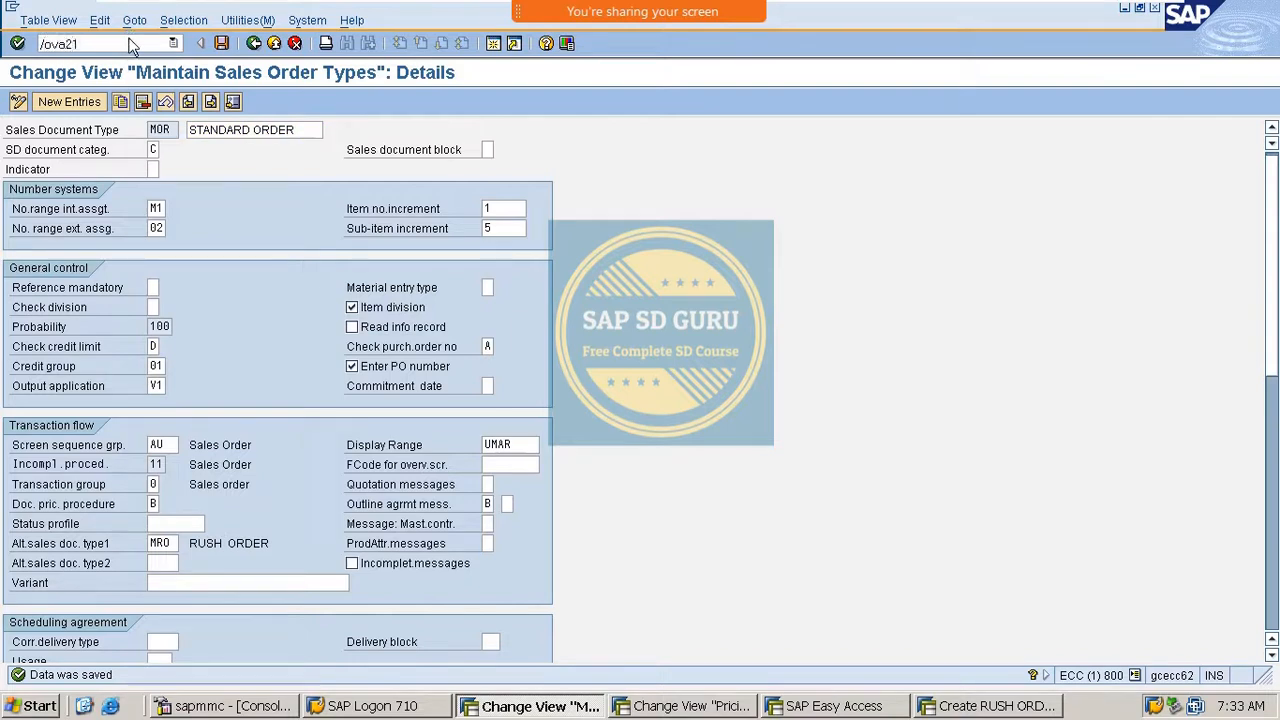
Open transaction VA21 in a new session and try to create a quotation of type QT for sales area M100, M1, M1.
{"action": "key", "text": "Return"}
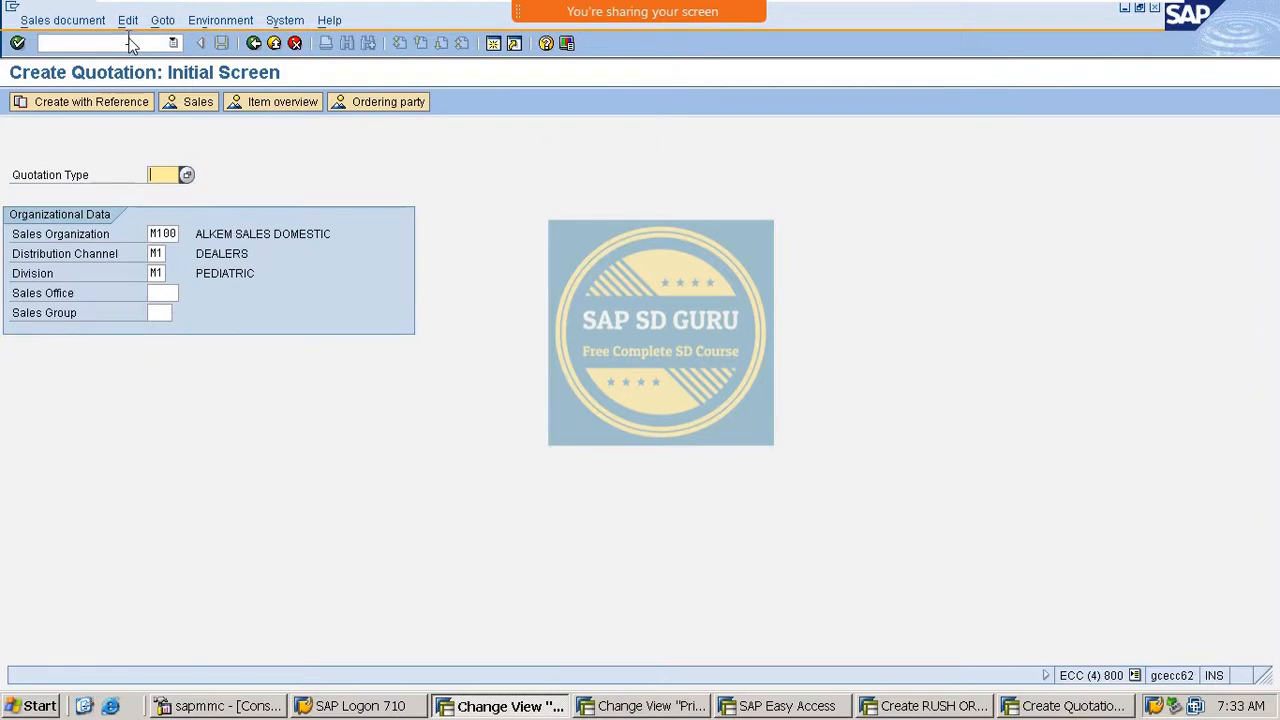
{"action": "type", "text": "QT"}
{"action": "key", "text": "Return"}
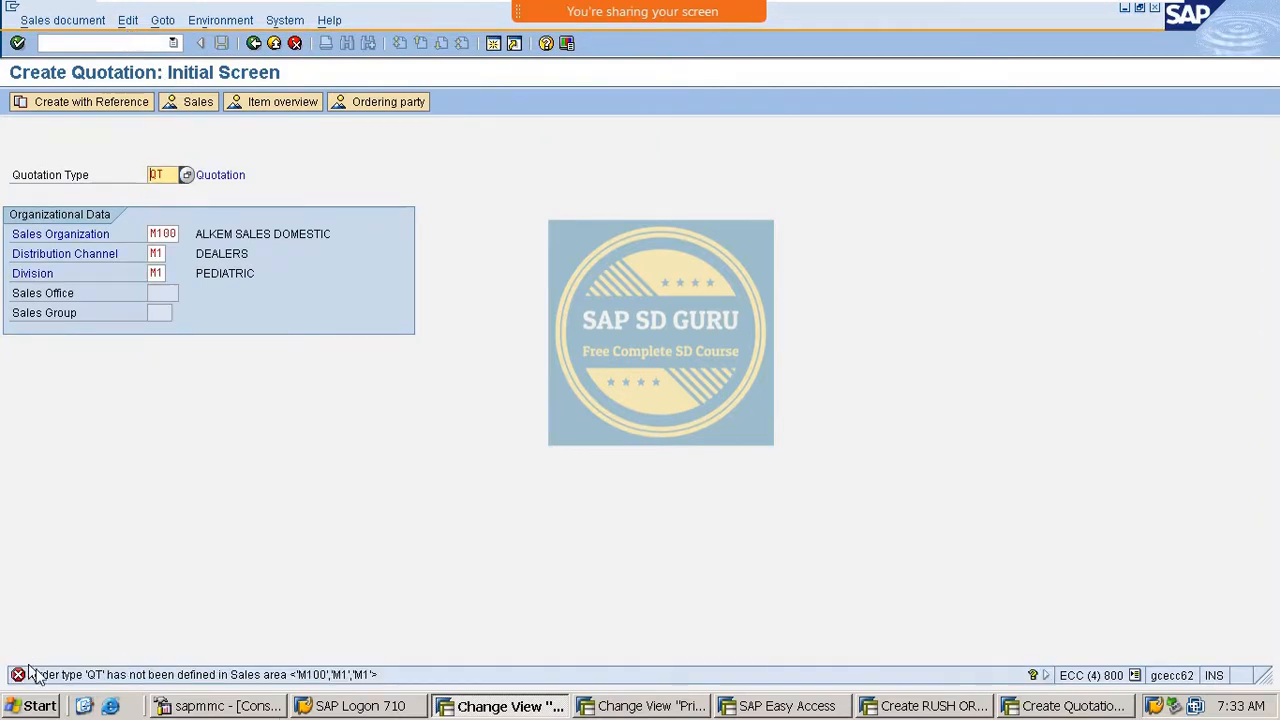
Open transaction OVAZ in a new session and begin new entries for allowed order types, passing the general sales area warning.
{"action": "left_click", "coordinate": [137, 48]}
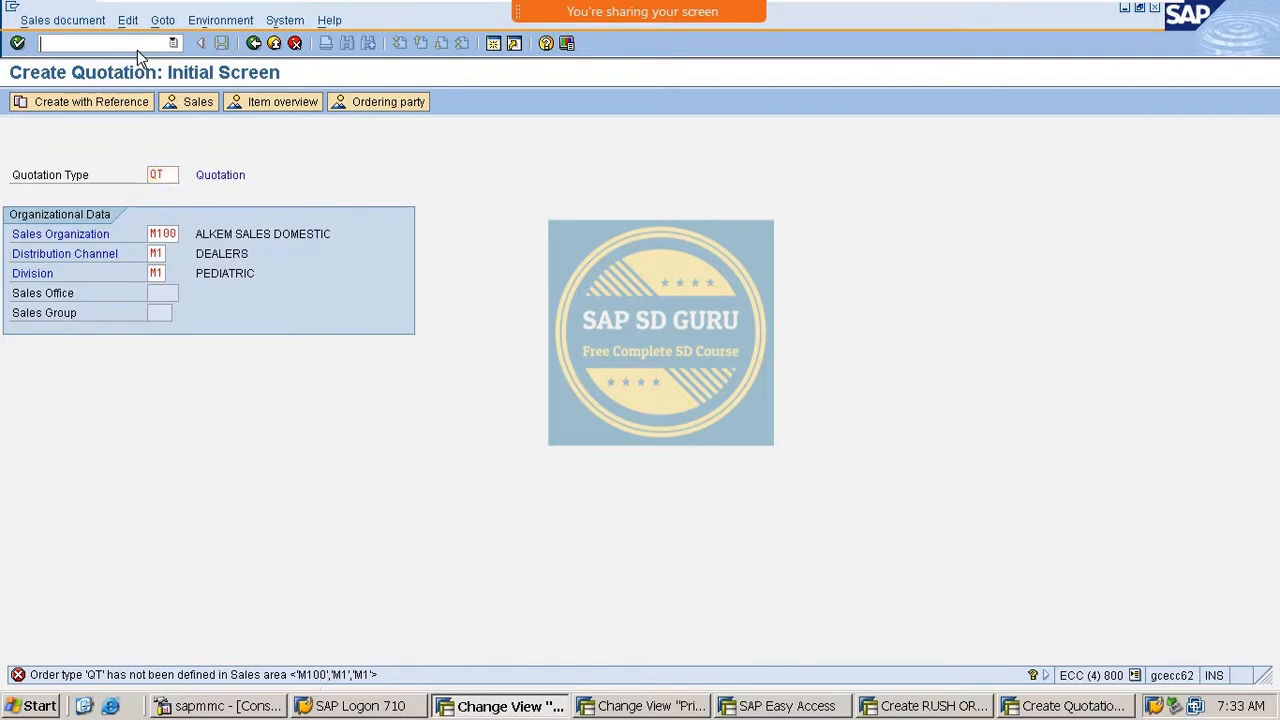
{"action": "type", "text": "/oovaz"}
{"action": "key", "text": "Return"}
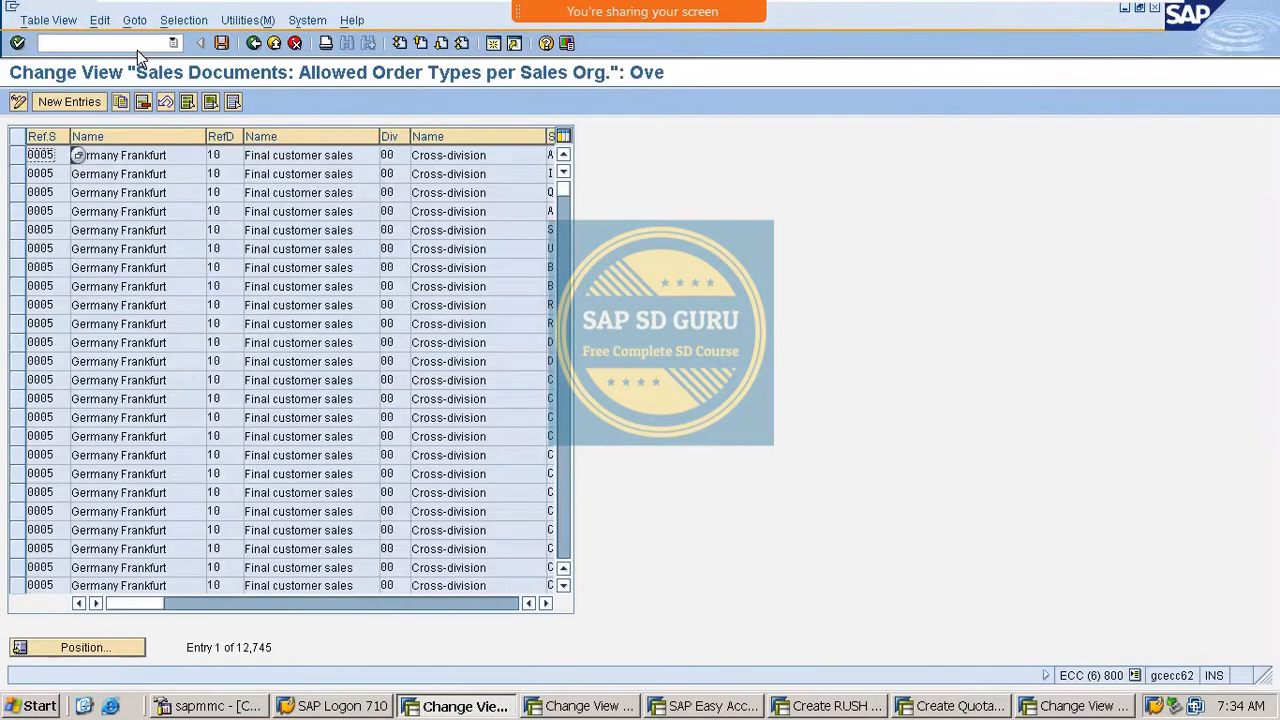
{"action": "left_click", "coordinate": [80, 101]}
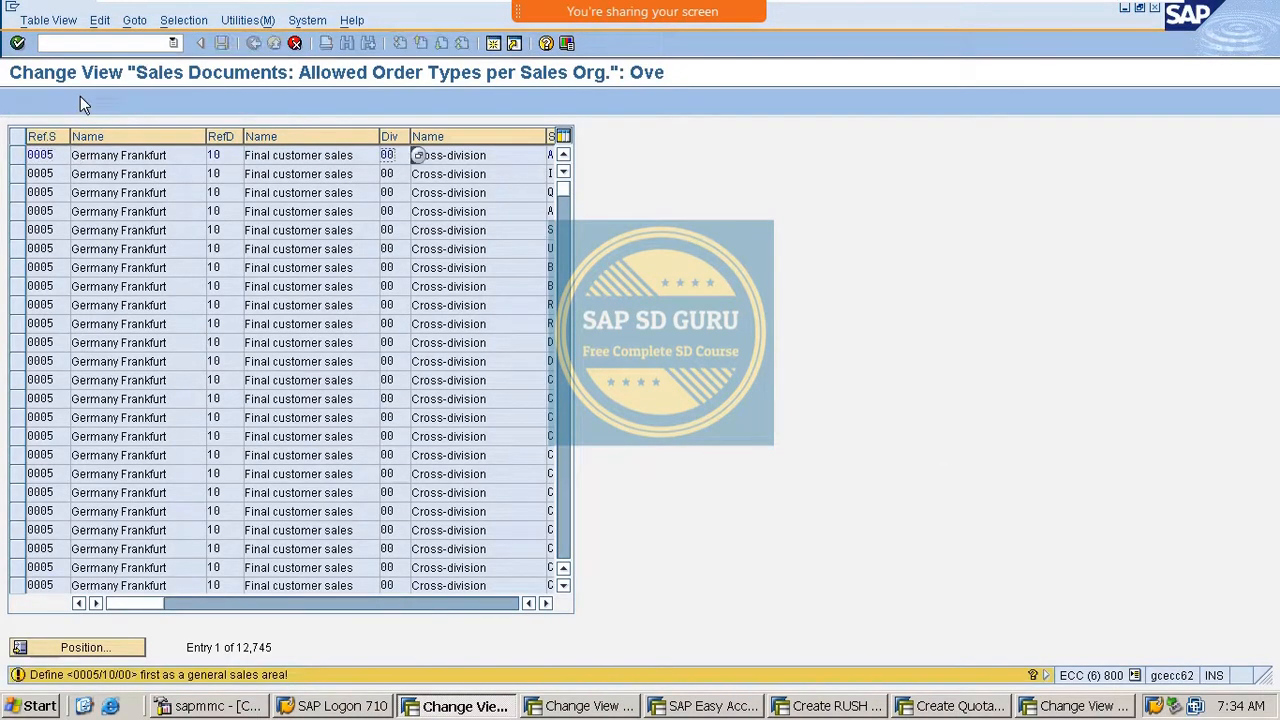
{"action": "key", "text": "Return"}
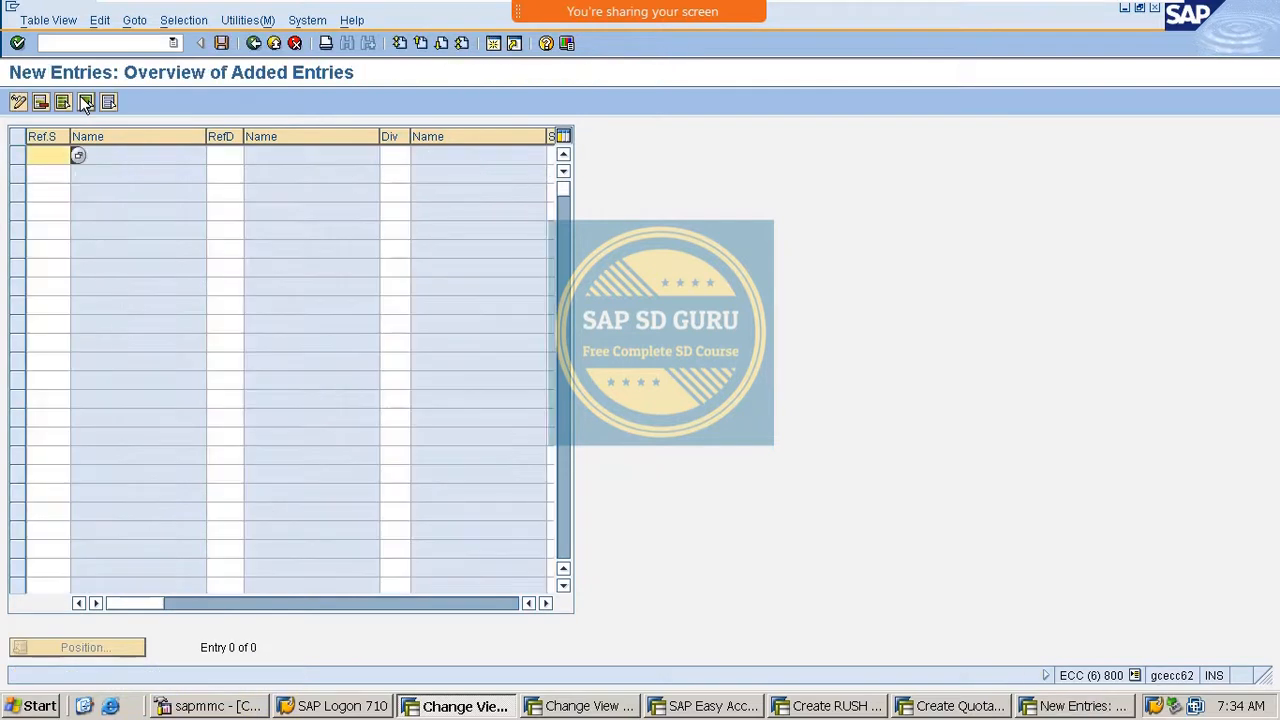
Add an allowed order type entry with sales organization M100, distribution channel M1, division M1 and order type QT, and save it.
{"action": "type", "text": "m100"}
{"action": "key", "text": "Tab"}
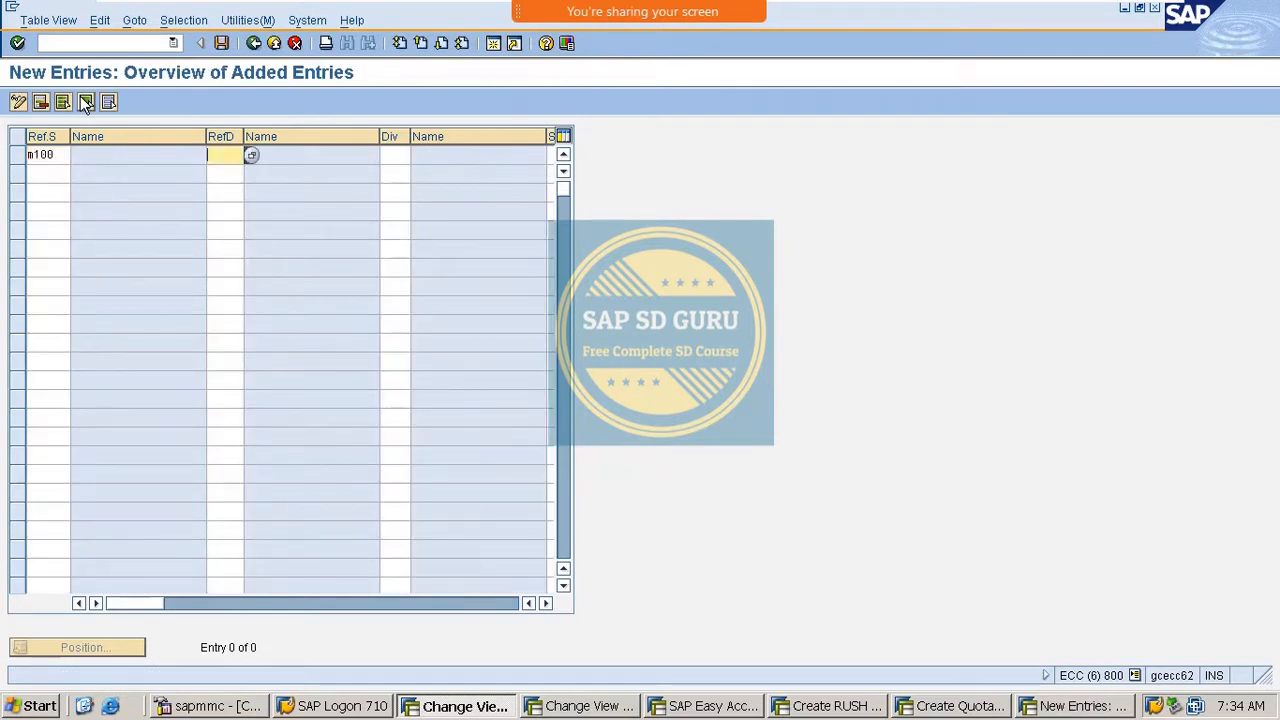
{"action": "type", "text": "m1"}
{"action": "key", "text": "Tab"}
{"action": "type", "text": "m1"}
{"action": "key", "text": "Tab"}
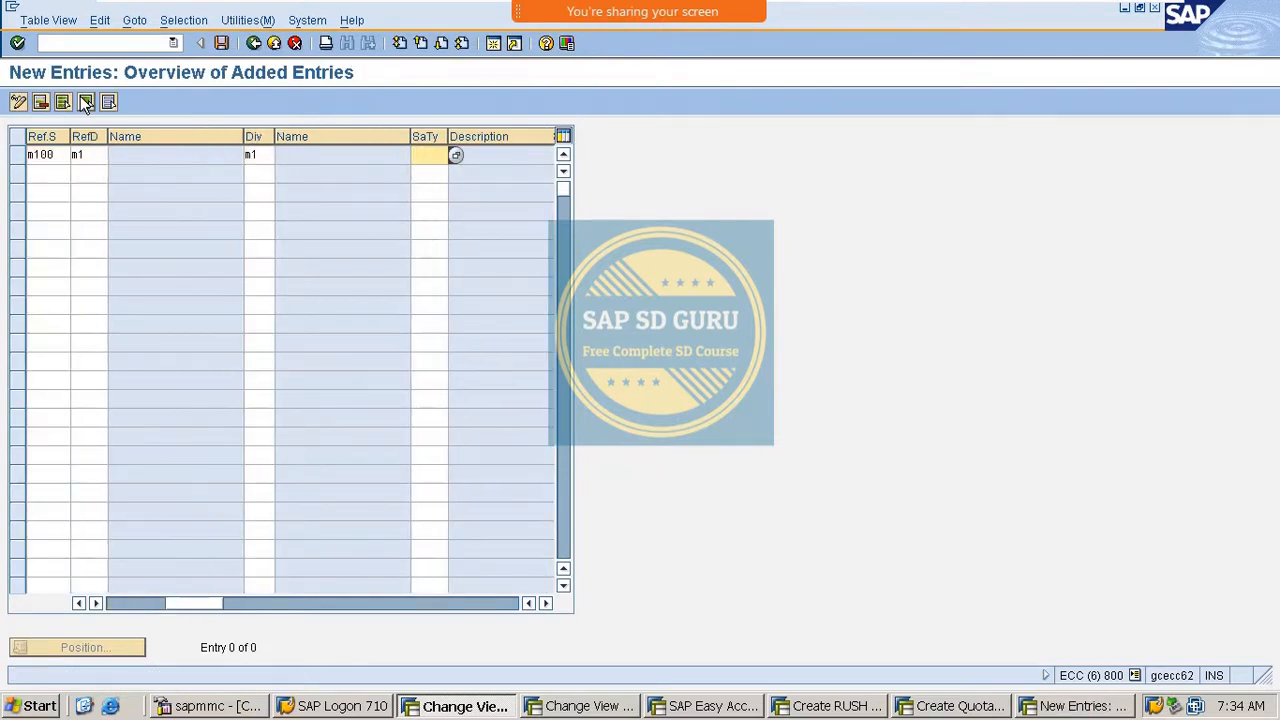
{"action": "type", "text": "QT"}
{"action": "key", "text": "Return"}
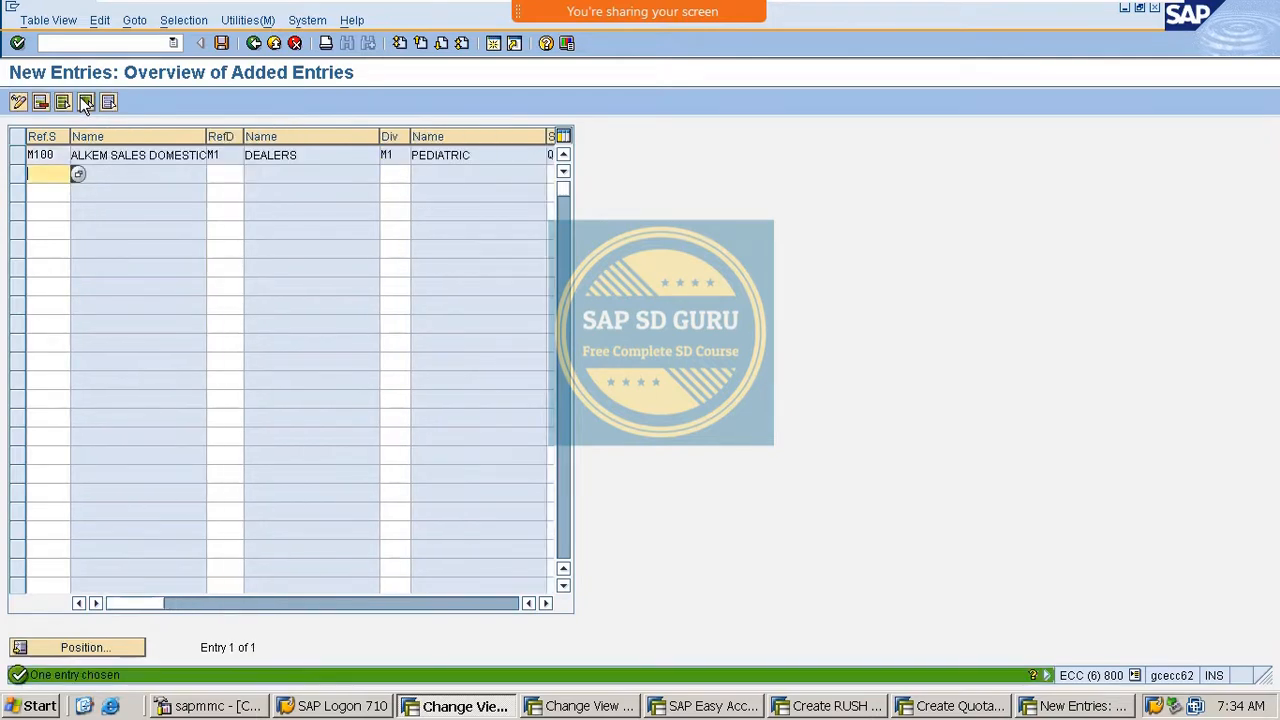
{"action": "key", "text": "ctrl+s"}
{"action": "key", "text": "Return"}
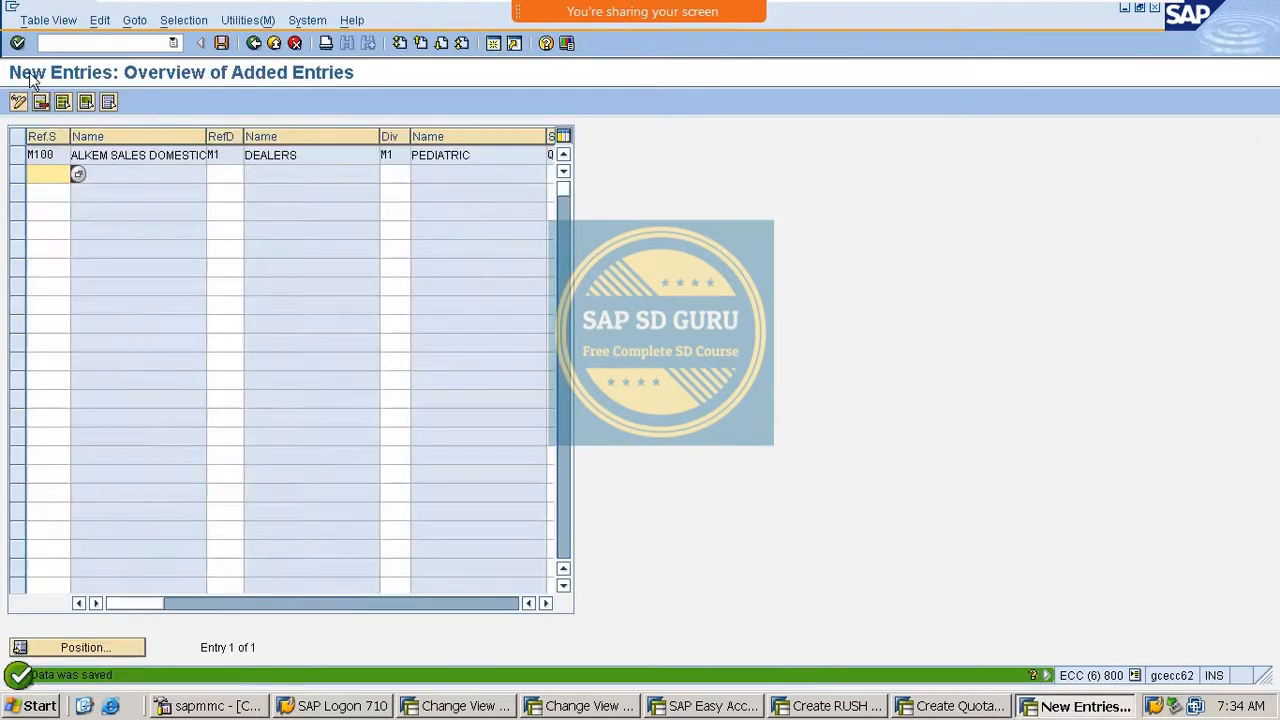
Switch the OVAZ session to transaction VA21 and continue past the initial screen to the quotation overview.
{"action": "left_click", "coordinate": [72, 45]}
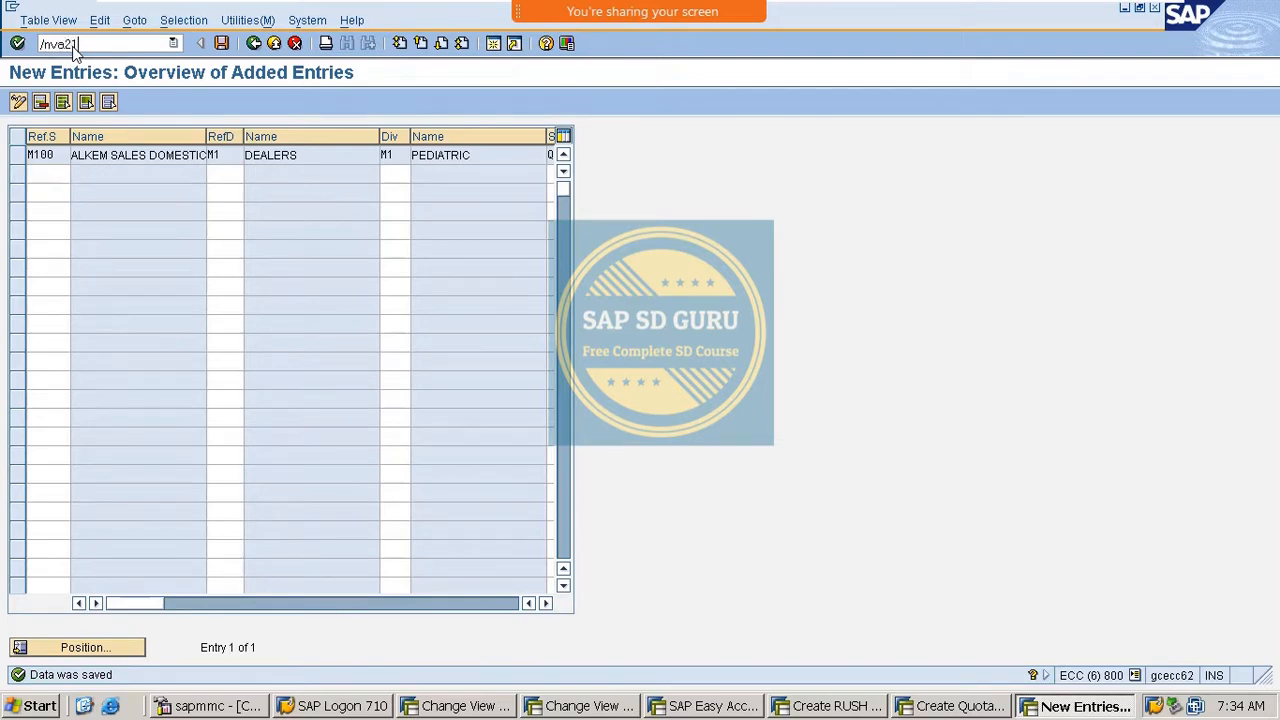
{"action": "key", "text": "Return"}
{"action": "key", "text": "Return"}
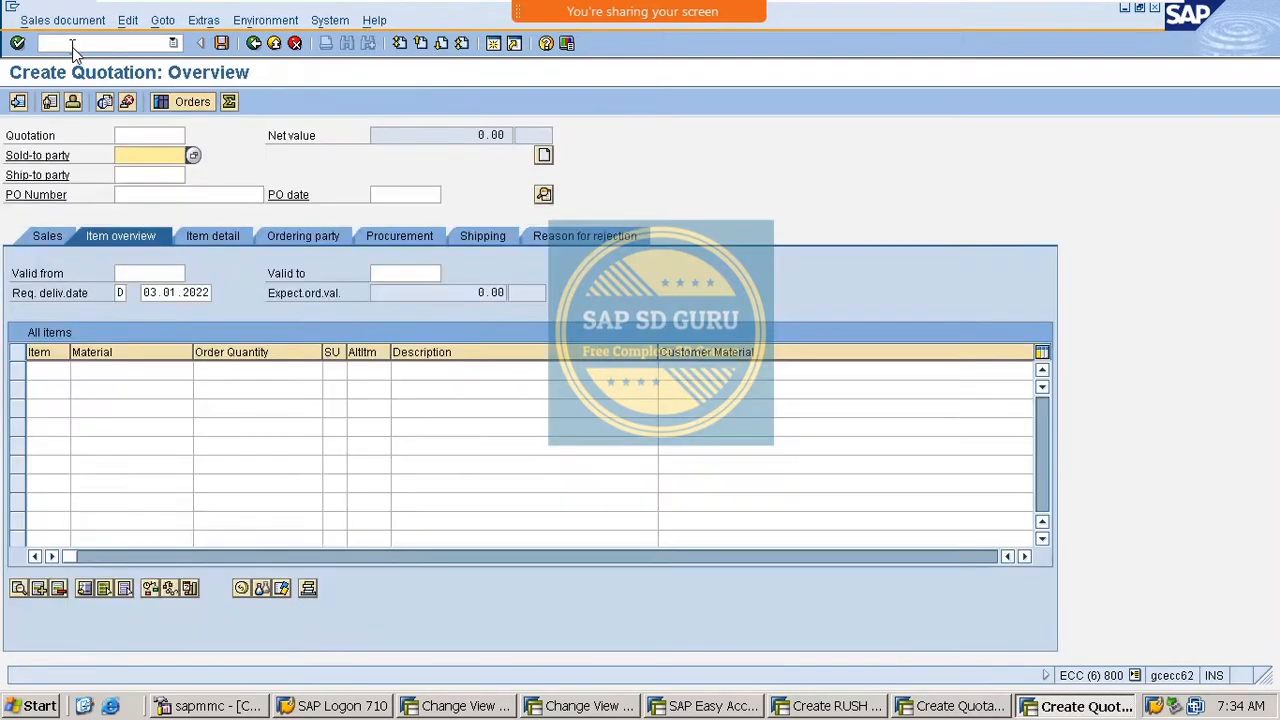
Enter the customer's number as the quotation's sold-to party and accept it.
{"action": "type", "text": "7"}
{"action": "key", "text": "Down"}
{"action": "key", "text": "Return"}
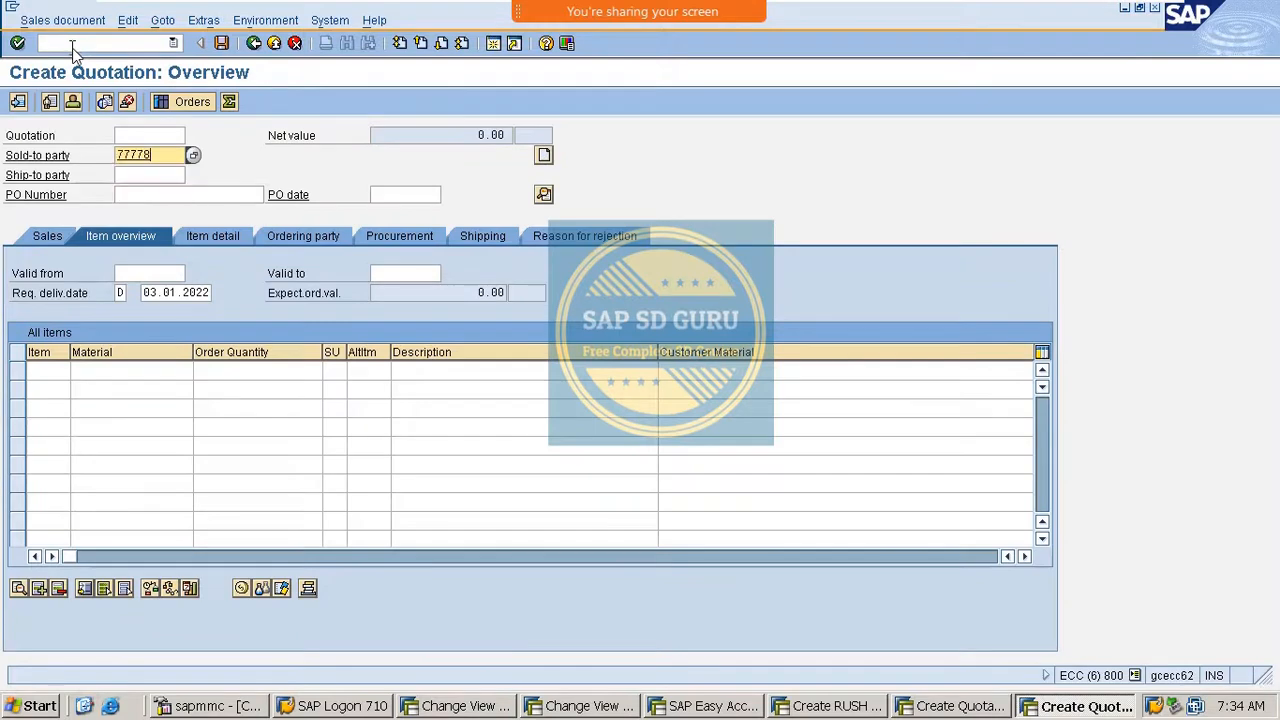
{"action": "key", "text": "Return"}
{"action": "key", "text": "Return"}
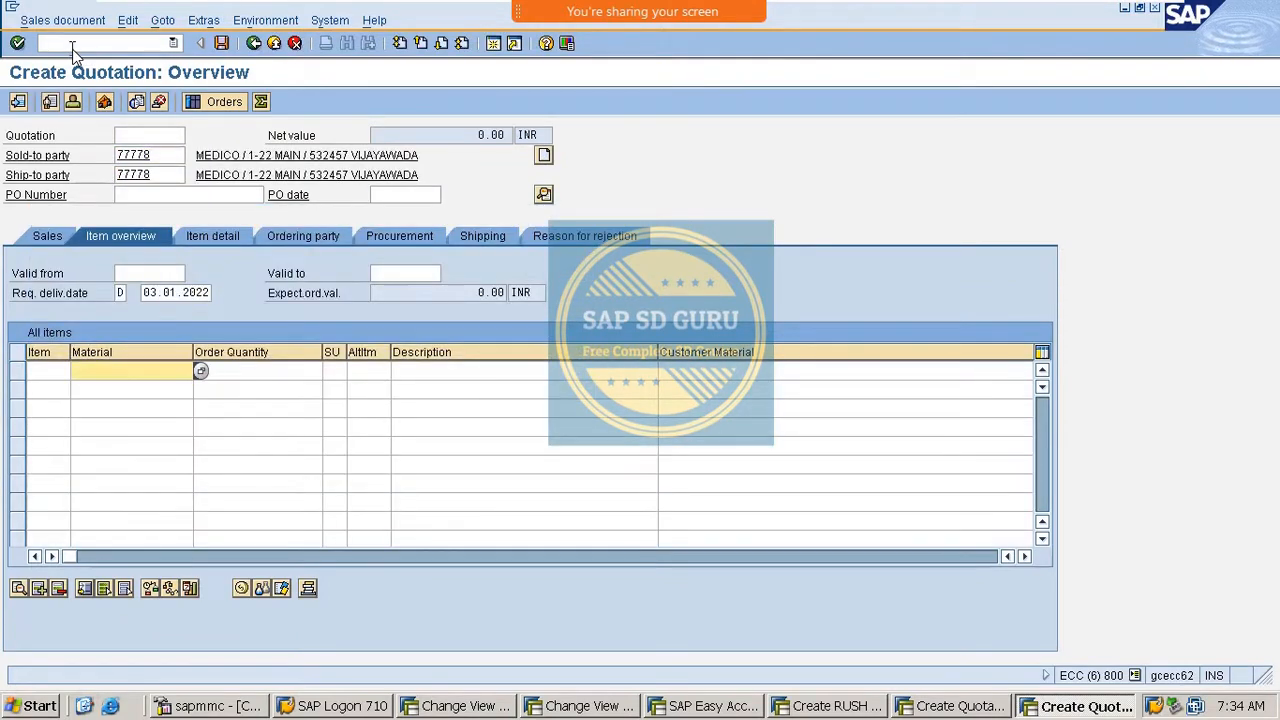
Add material DOLO-650 with order quantity 1 as the quotation's first item.
{"action": "key", "text": "Down"}
{"action": "key", "text": "Down"}
{"action": "key", "text": "Return"}
{"action": "key", "text": "Tab"}
{"action": "type", "text": "1"}
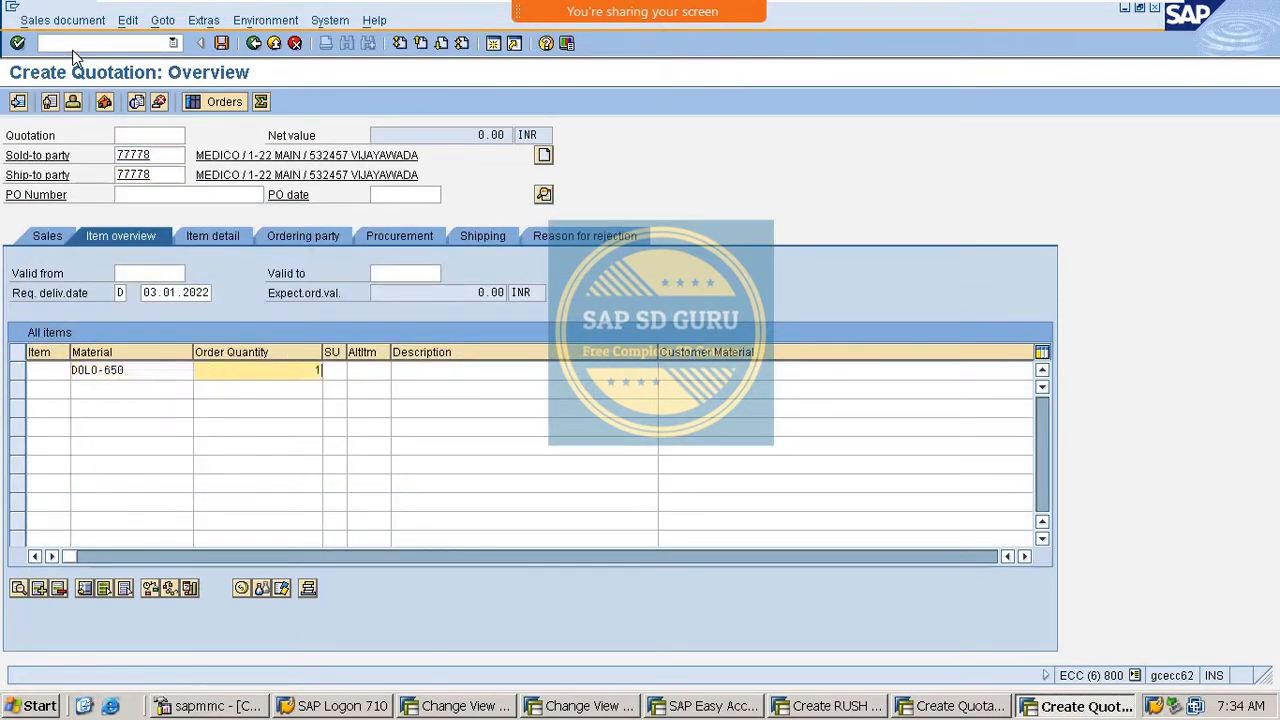
{"action": "key", "text": "Return"}
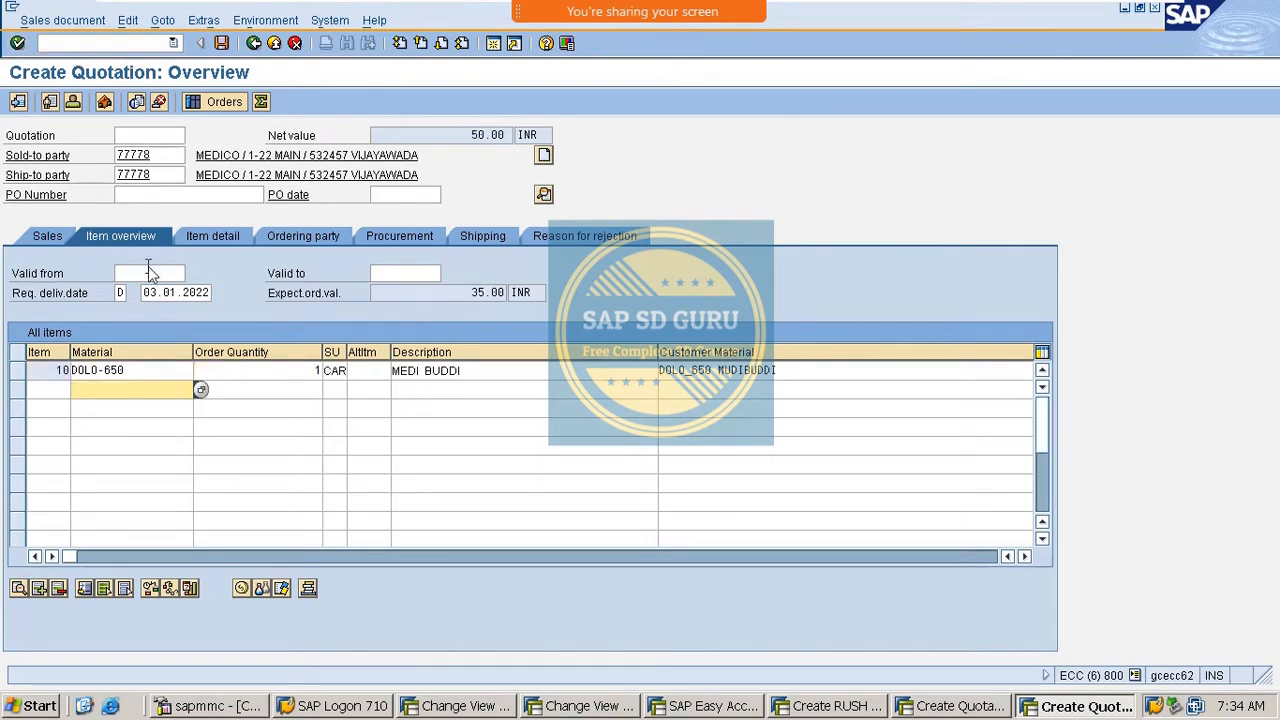
Set the quotation's PO number to QTY and its validity from 02.01.2022 to 14.01.2022.
{"action": "left_click", "coordinate": [149, 194]}
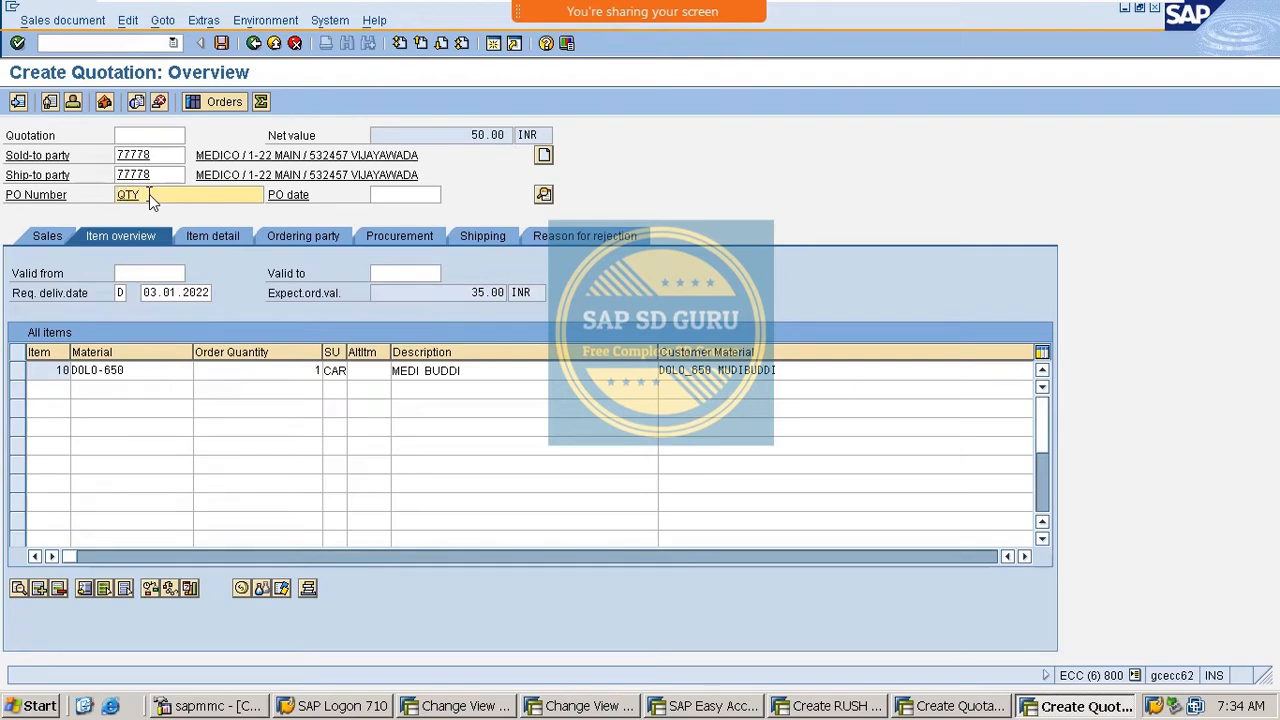
{"action": "left_click", "coordinate": [171, 274]}
{"action": "left_click", "coordinate": [196, 274]}
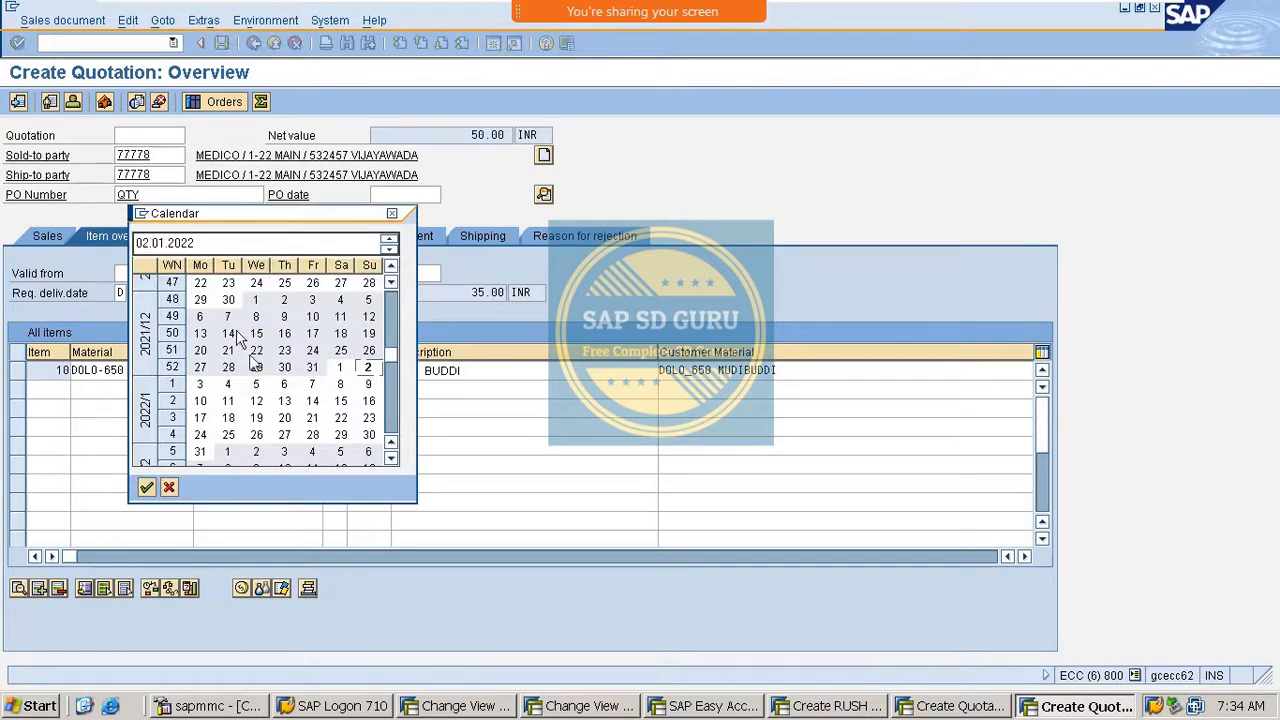
{"action": "double_click", "coordinate": [368, 367]}
{"action": "left_click", "coordinate": [420, 274]}
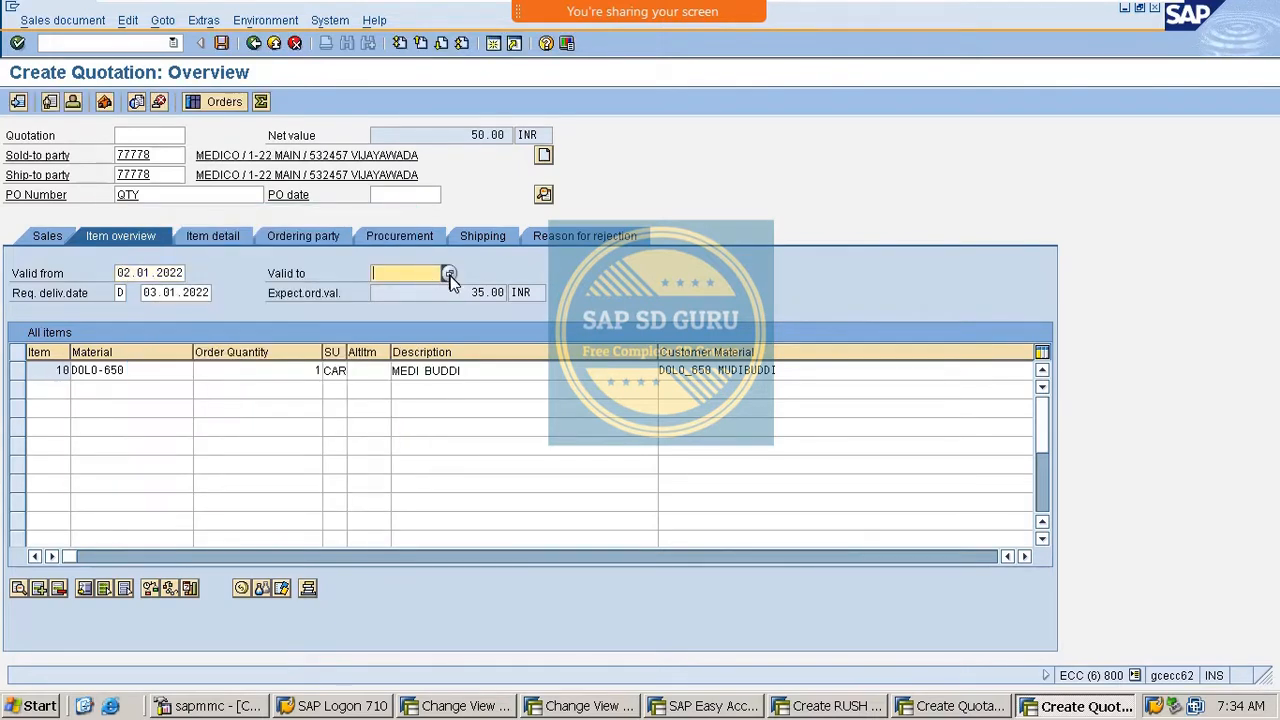
{"action": "left_click", "coordinate": [449, 274]}
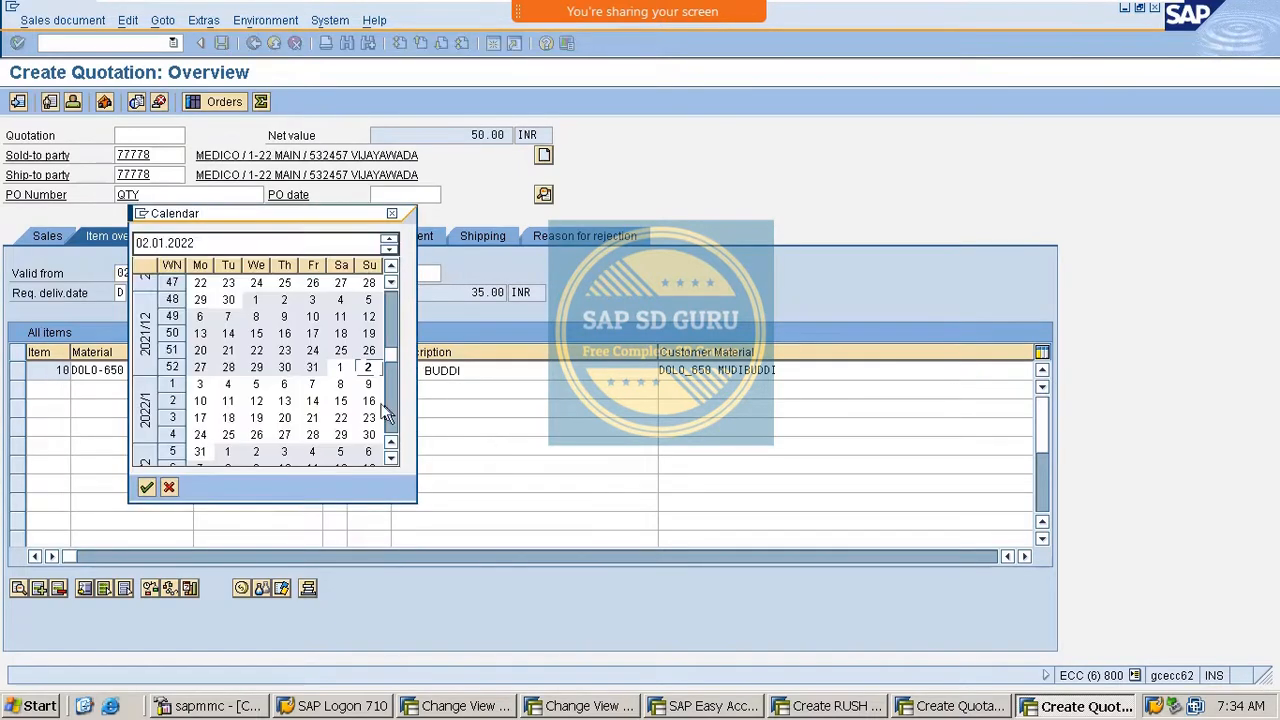
{"action": "double_click", "coordinate": [312, 401]}
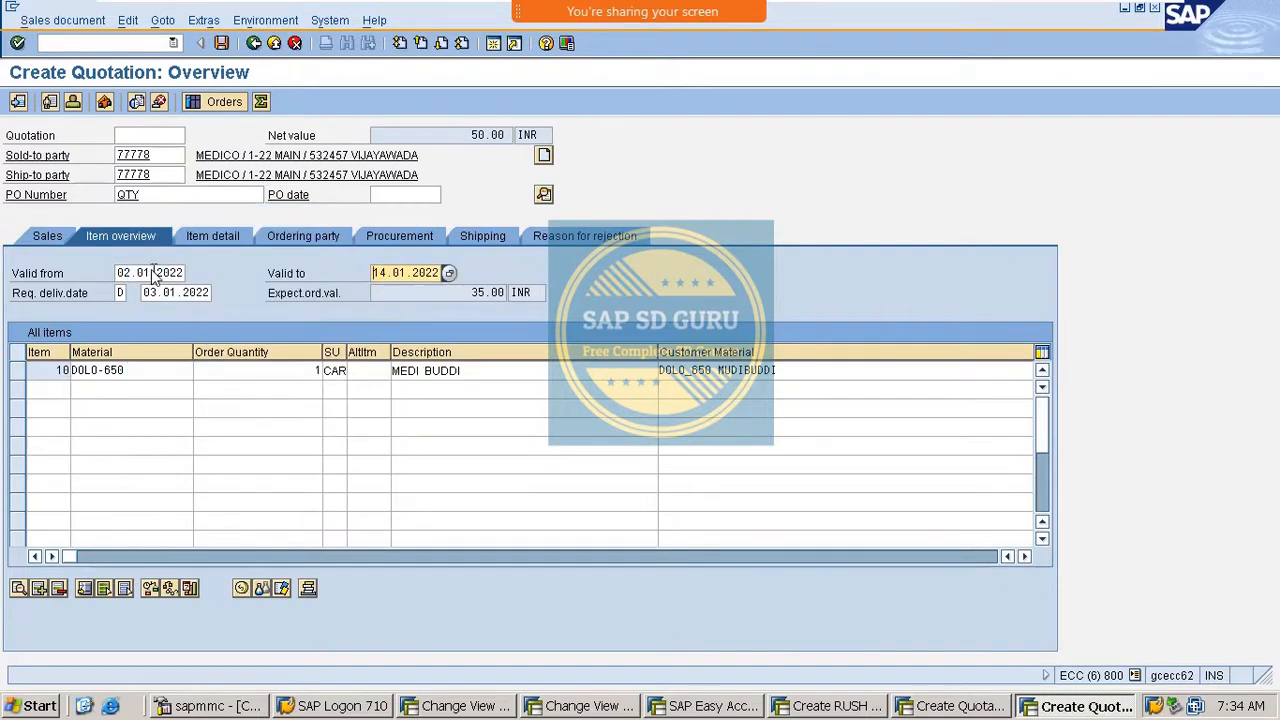
Check the quotation for incomplete data with the incompletion log and save it.
{"action": "left_click", "coordinate": [128, 20]}
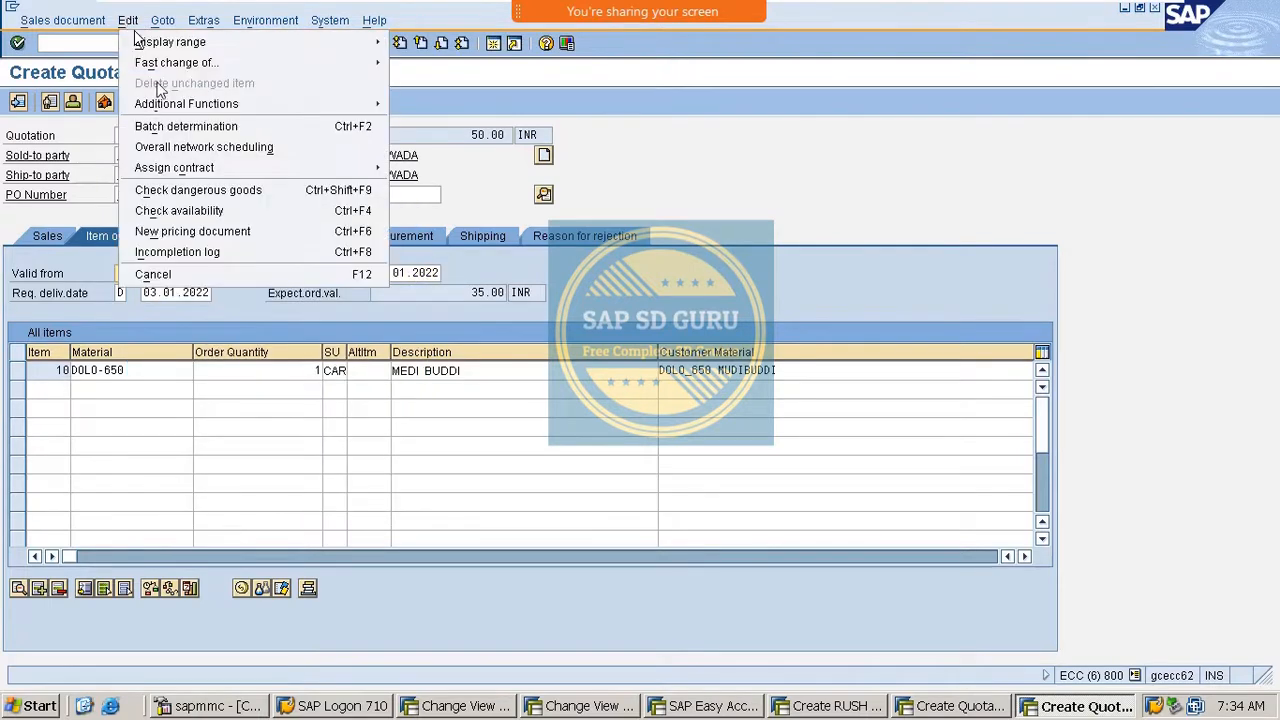
{"action": "left_click", "coordinate": [179, 251]}
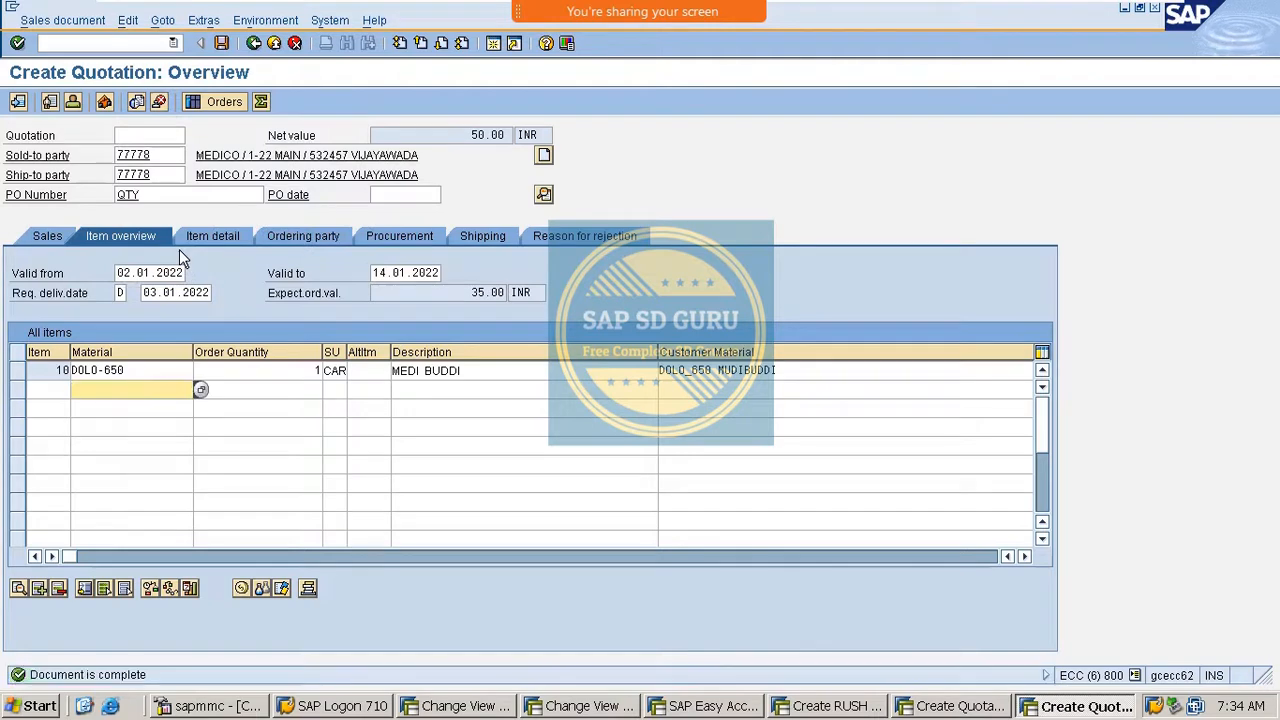
{"action": "left_click", "coordinate": [226, 44]}
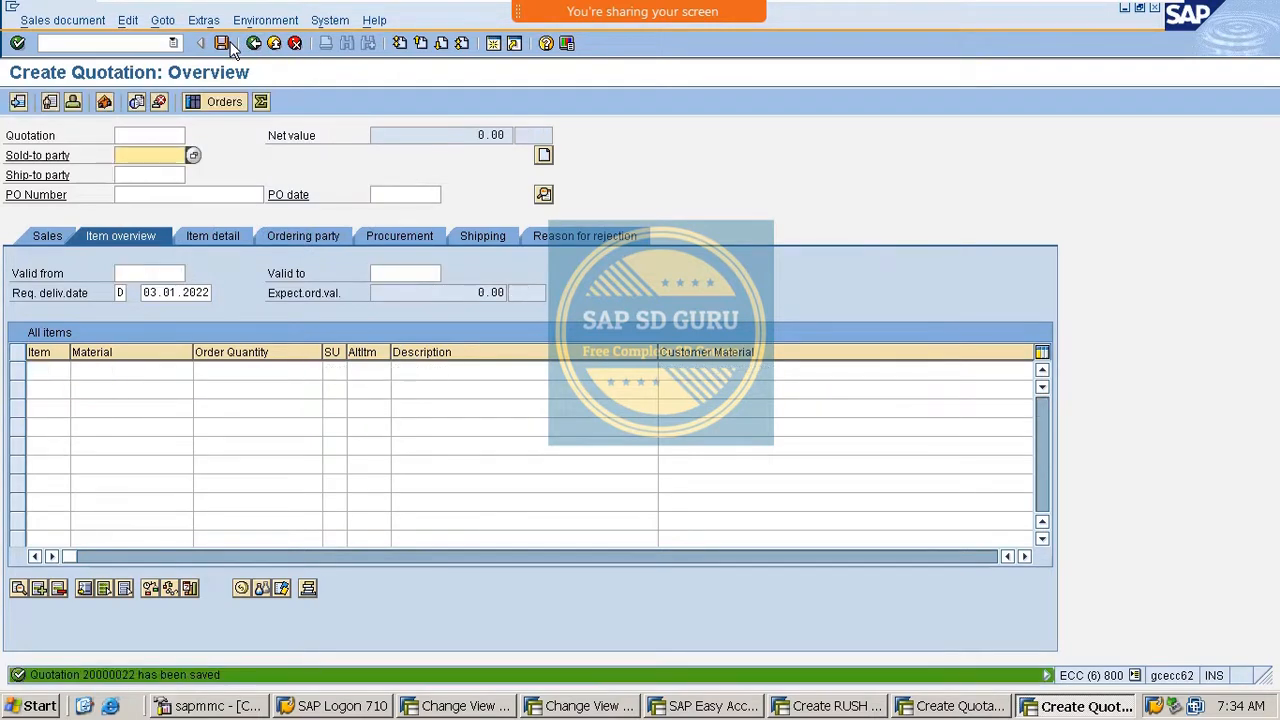
{"action": "left_click", "coordinate": [100, 22]}
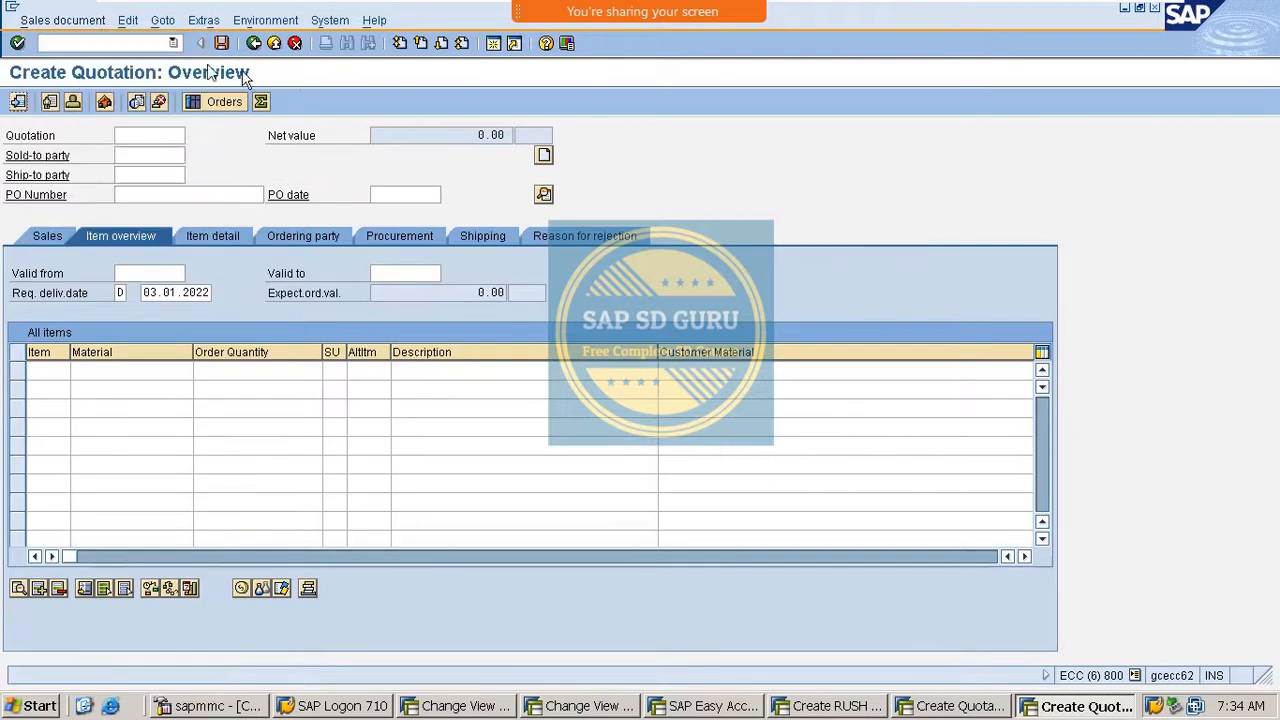
Go to transaction VA01, start a sales order of type MOR and enter the customer's number as sold-to party, passing the delivery date warning.
{"action": "left_click", "coordinate": [128, 43]}
{"action": "type", "text": "/nva01"}
{"action": "key", "text": "Return"}
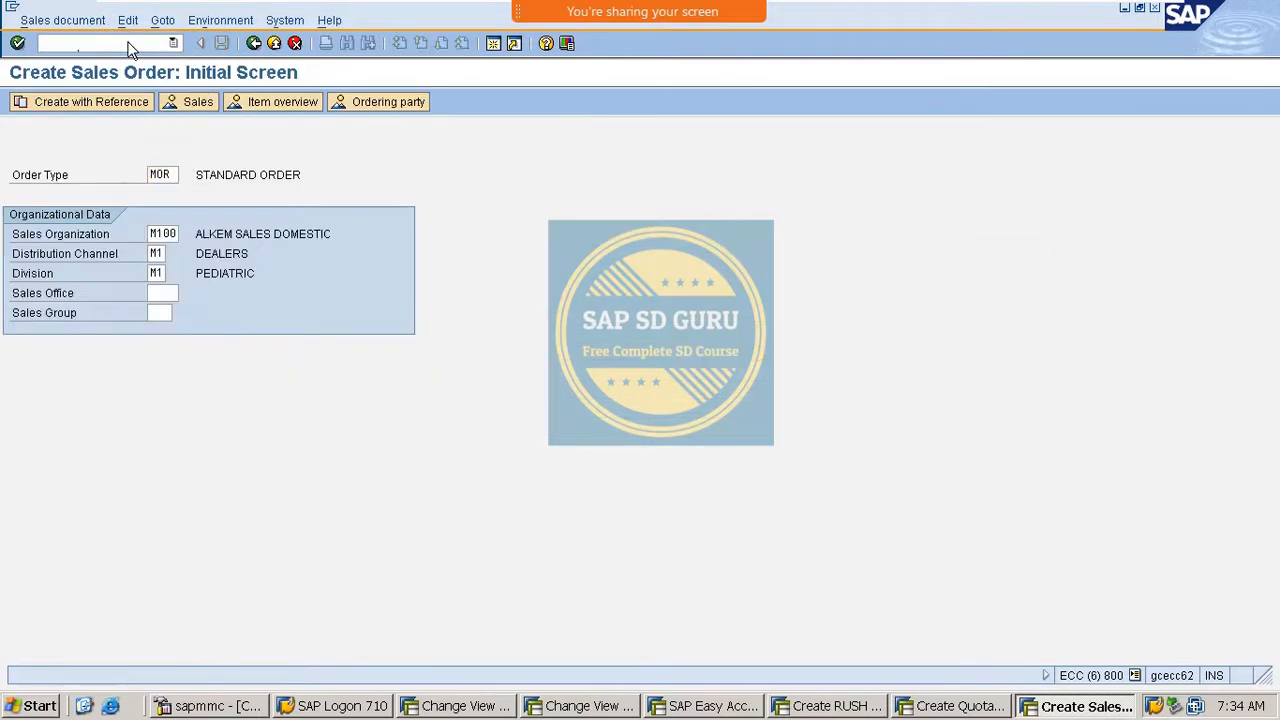
{"action": "key", "text": "Return"}
{"action": "type", "text": "77778"}
{"action": "key", "text": "Return"}
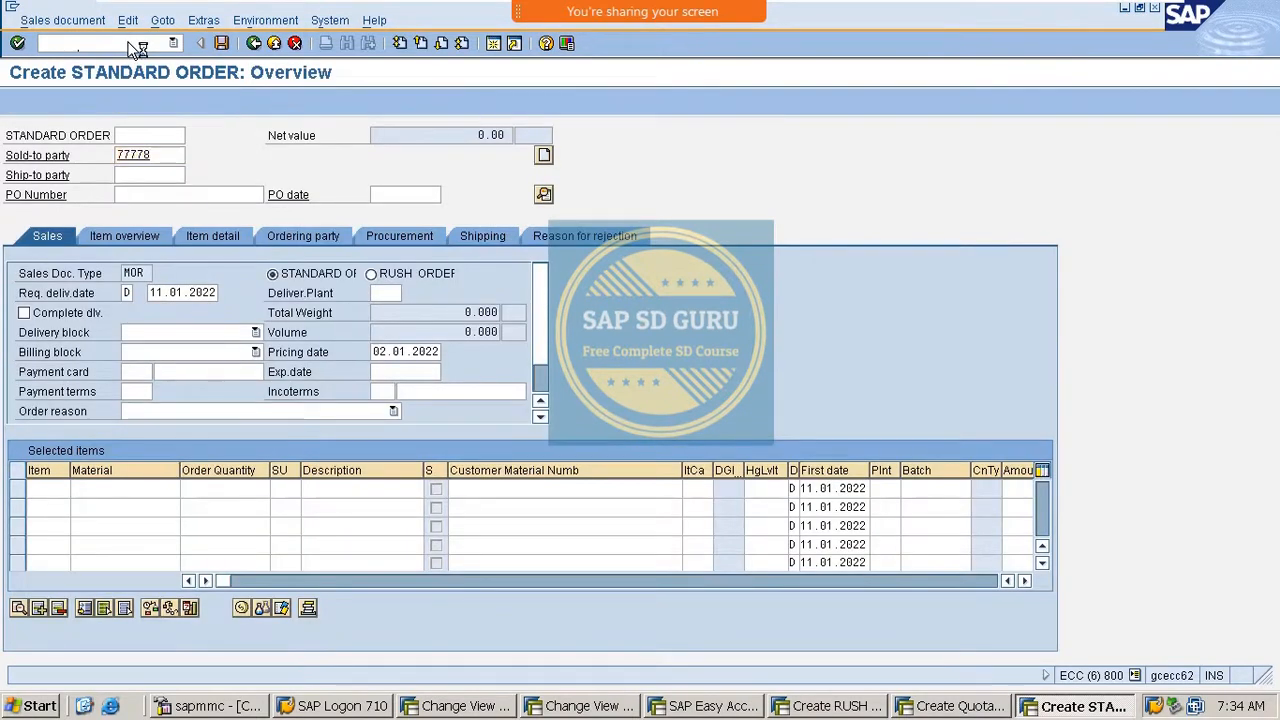
{"action": "key", "text": "Return"}
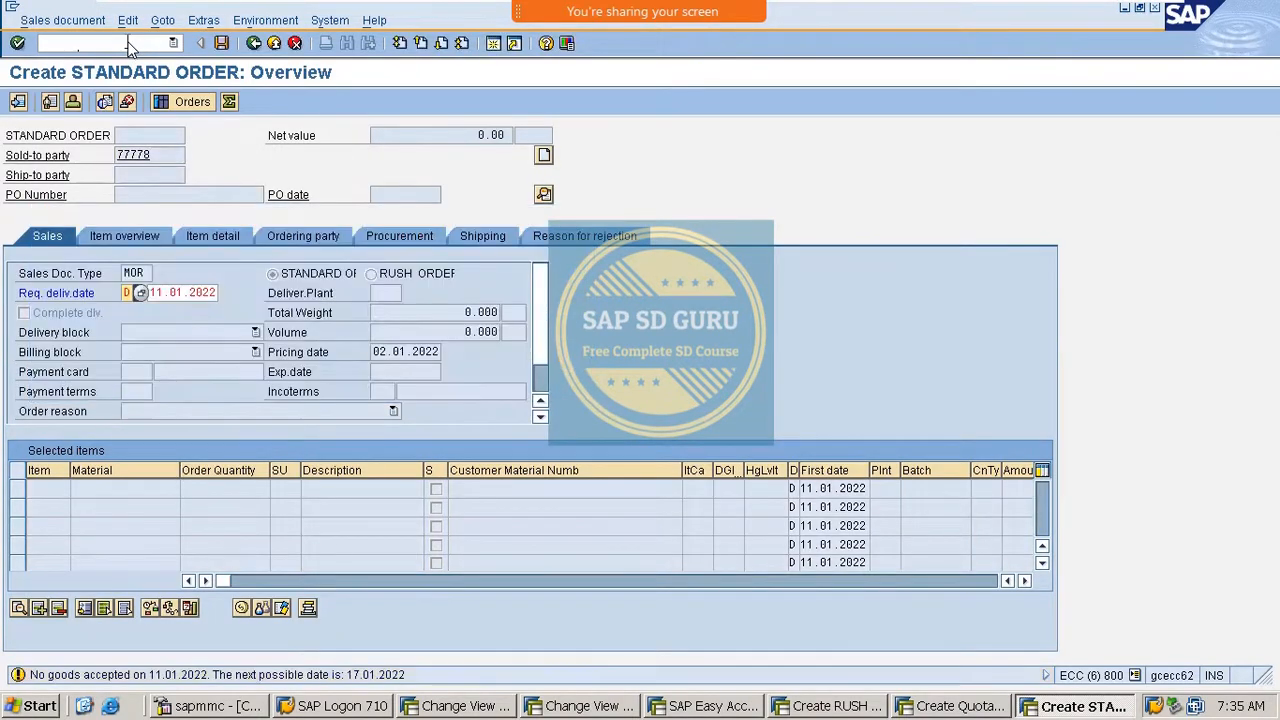
{"action": "key", "text": "Return"}
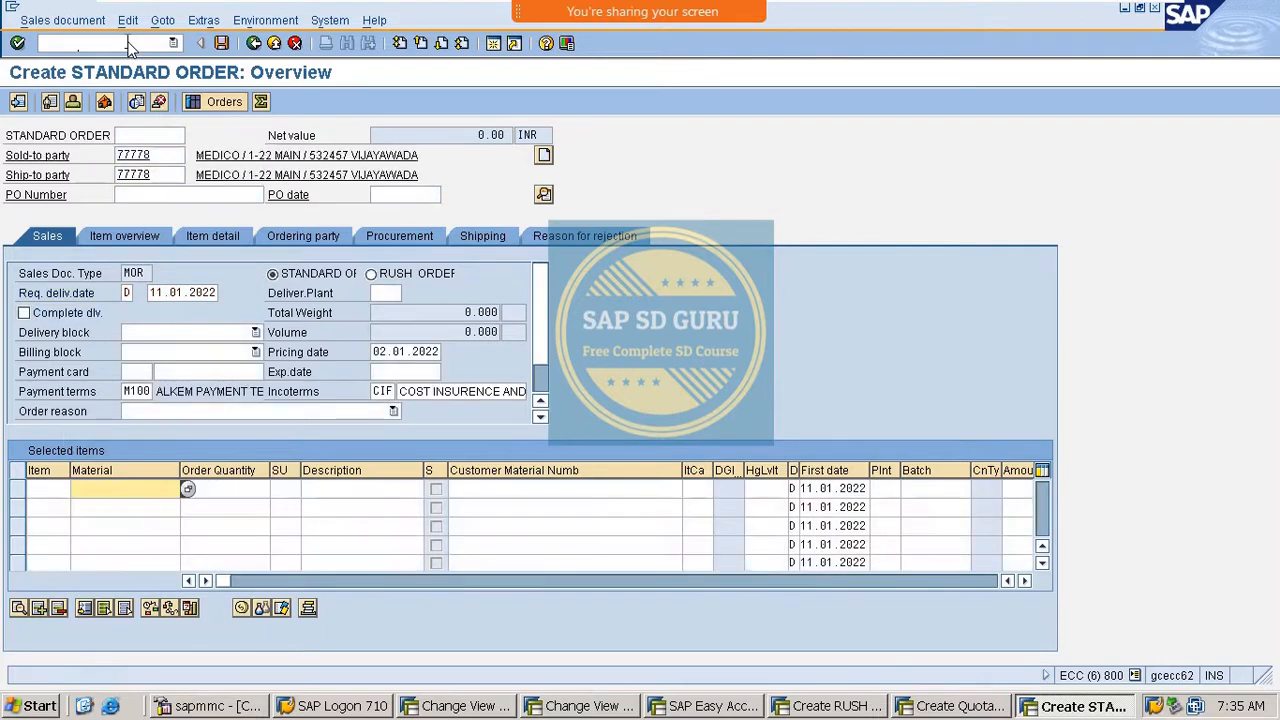
Add material DOLO-650 with order quantity 1 to the standard order and continue past the availability control.
{"action": "key", "text": "Down"}
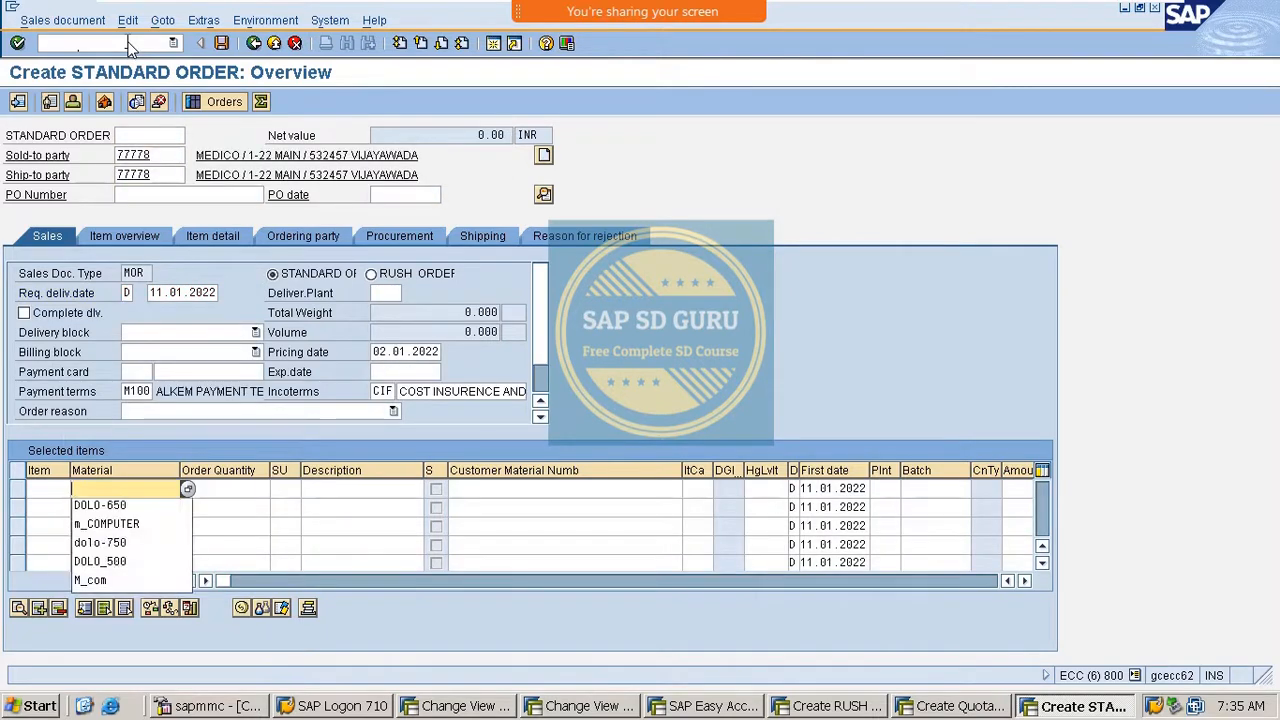
{"action": "key", "text": "Return"}
{"action": "key", "text": "Tab"}
{"action": "type", "text": "1"}
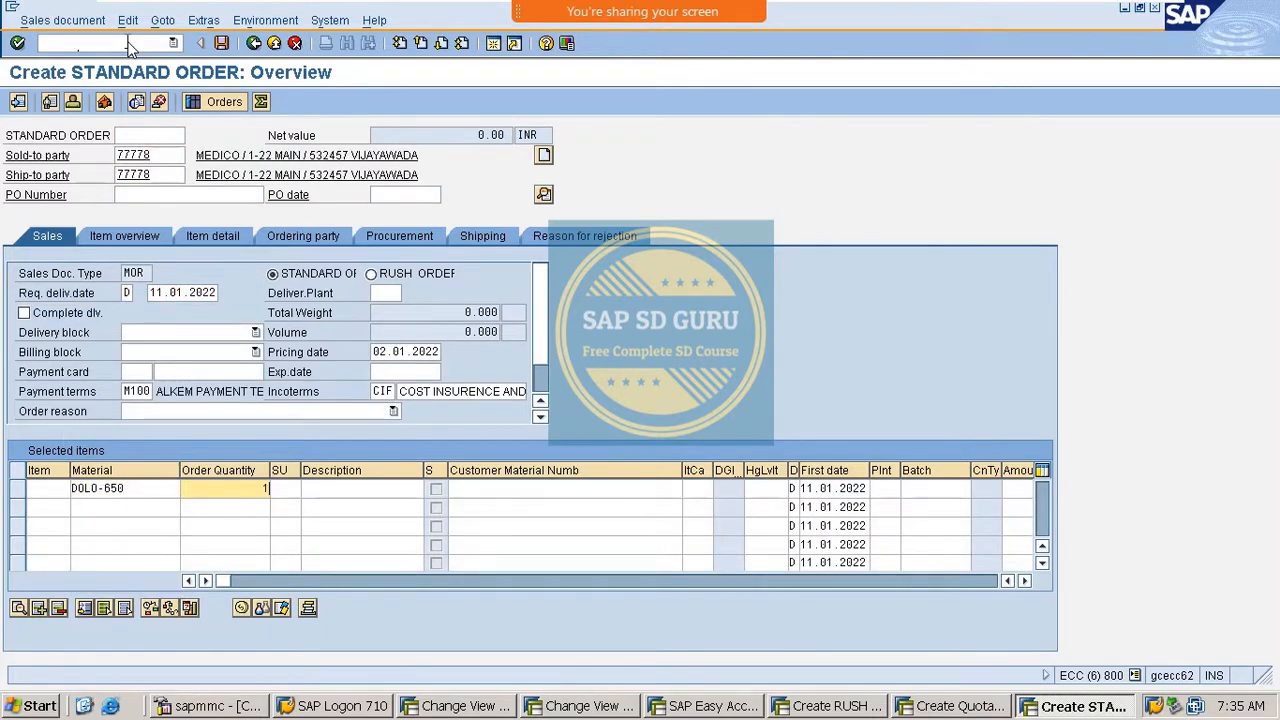
{"action": "key", "text": "Return"}
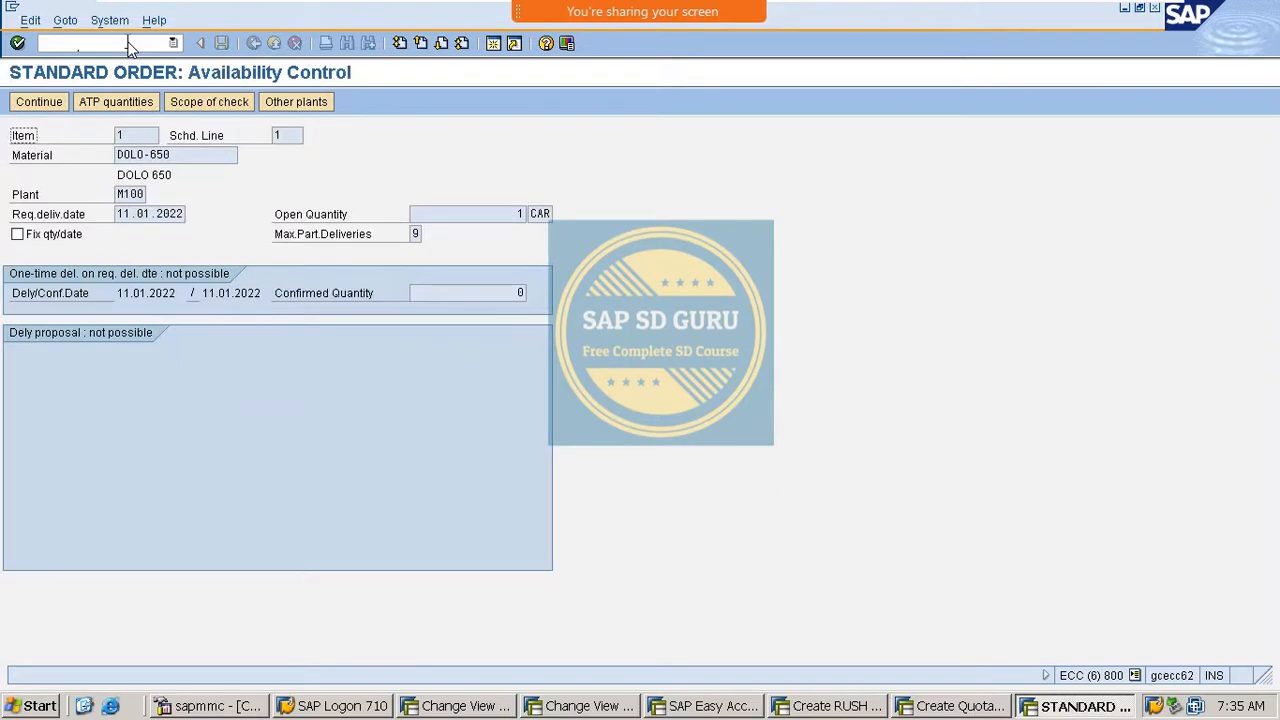
{"action": "left_click", "coordinate": [45, 101]}
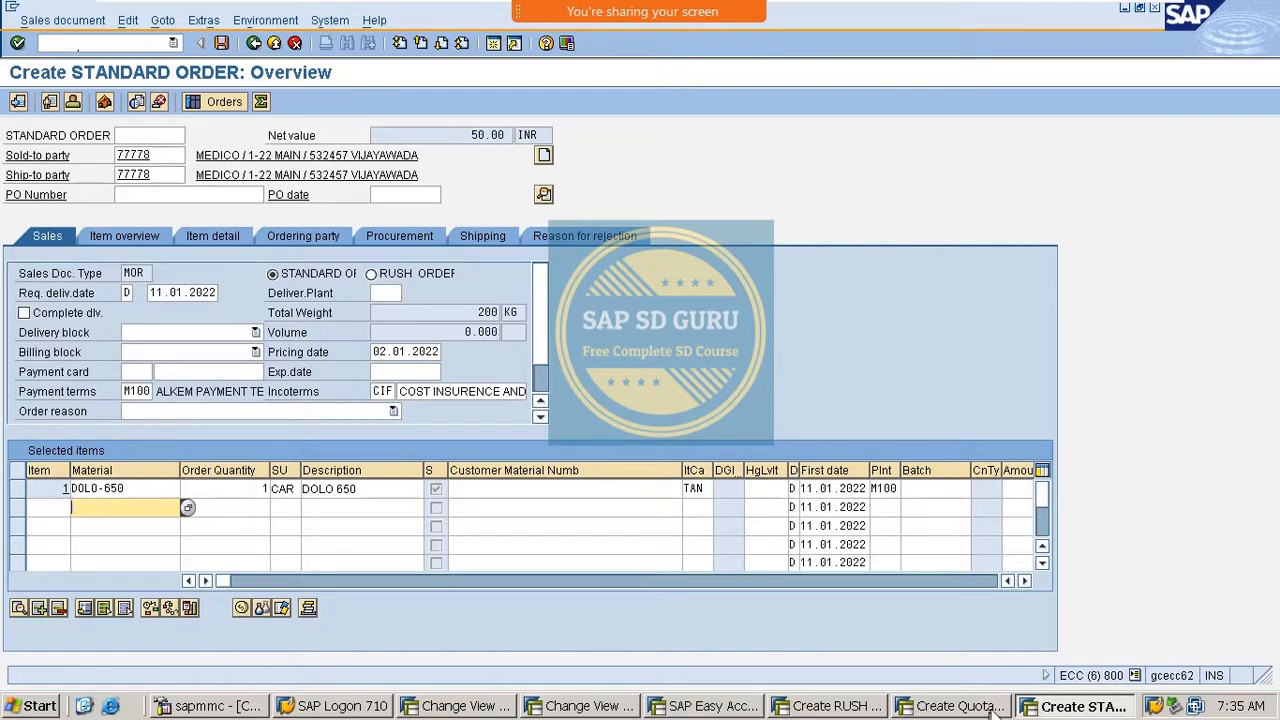
Switch to the pricing procedure determination session and close it with the /i command.
{"action": "left_click", "coordinate": [620, 710]}
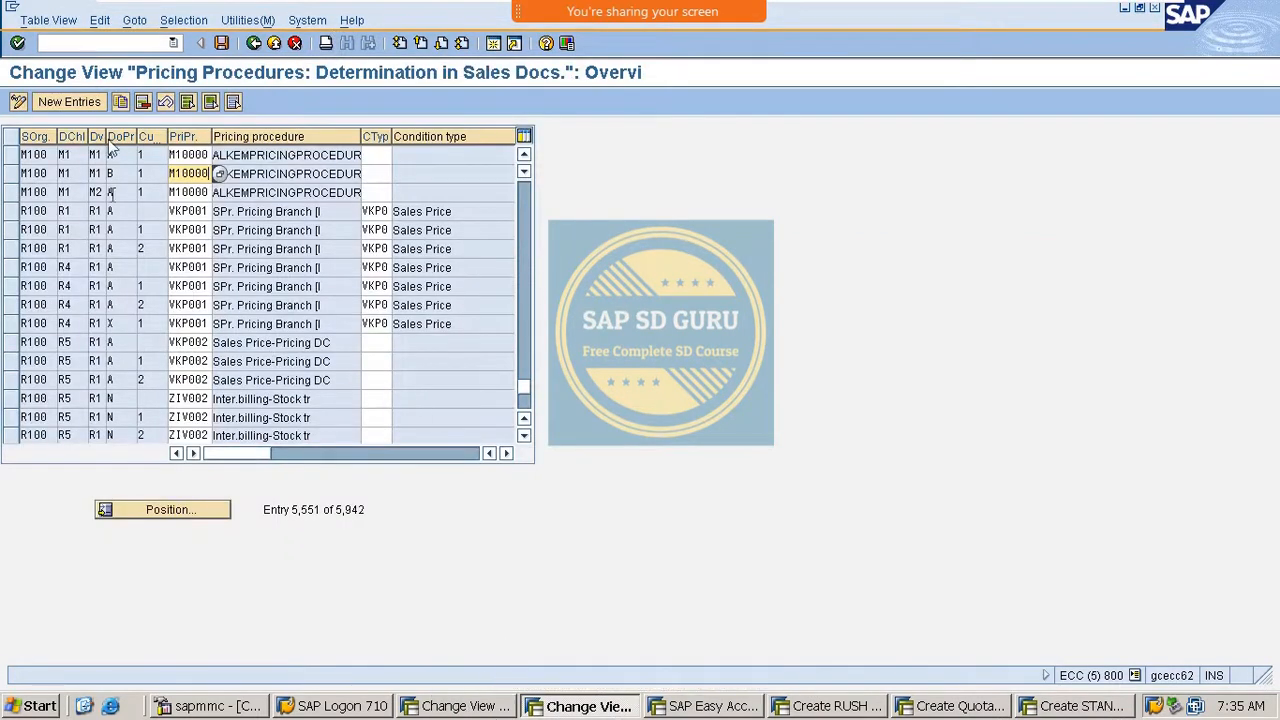
{"action": "left_click", "coordinate": [104, 46]}
{"action": "type", "text": "/"}
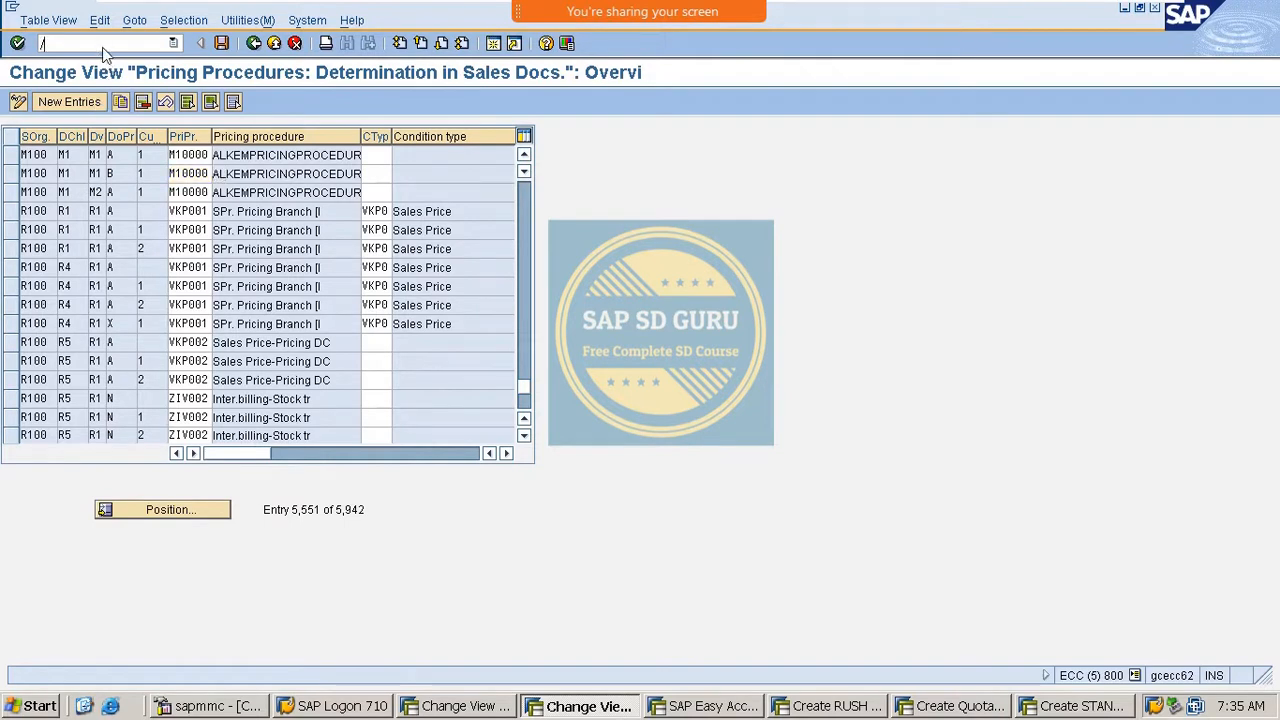
{"action": "type", "text": "i"}
{"action": "key", "text": "Return"}
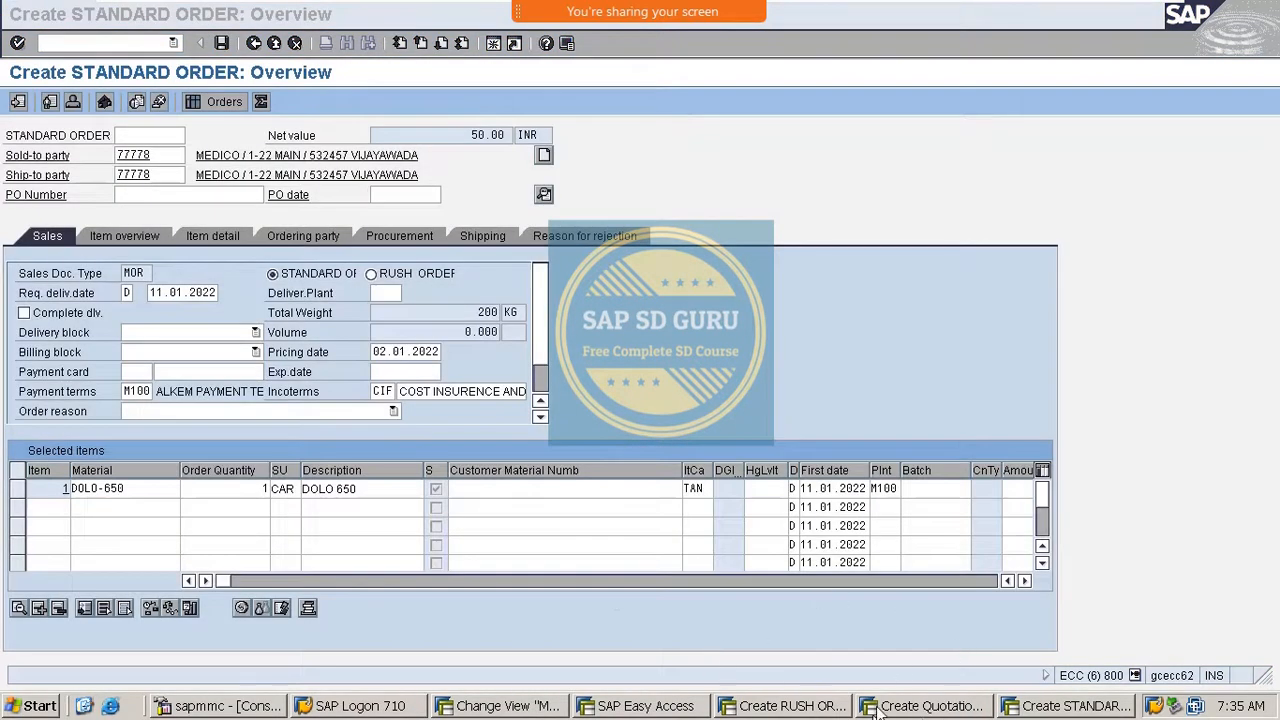
In the settings of order type MOR, try to set Quotation messages to A, Check at header level.
{"action": "left_click", "coordinate": [510, 708]}
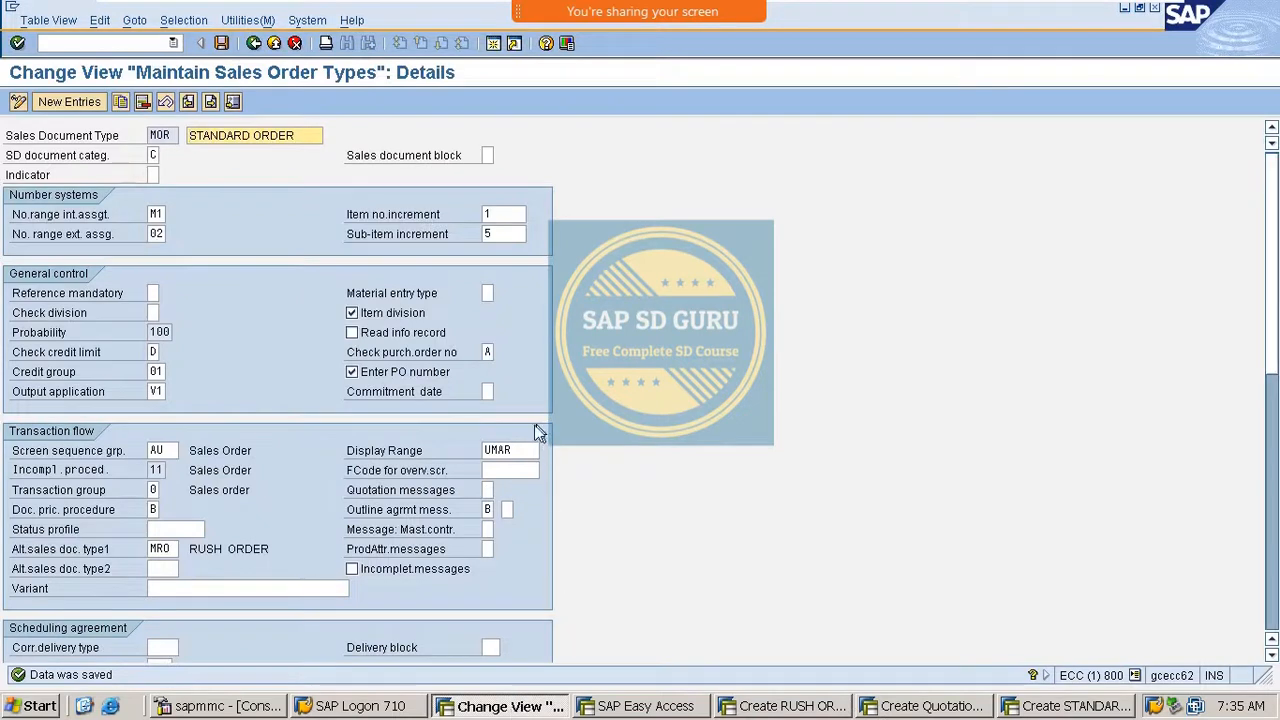
{"action": "scroll", "coordinate": [491, 531], "scroll_direction": "down", "scroll_amount": 1}
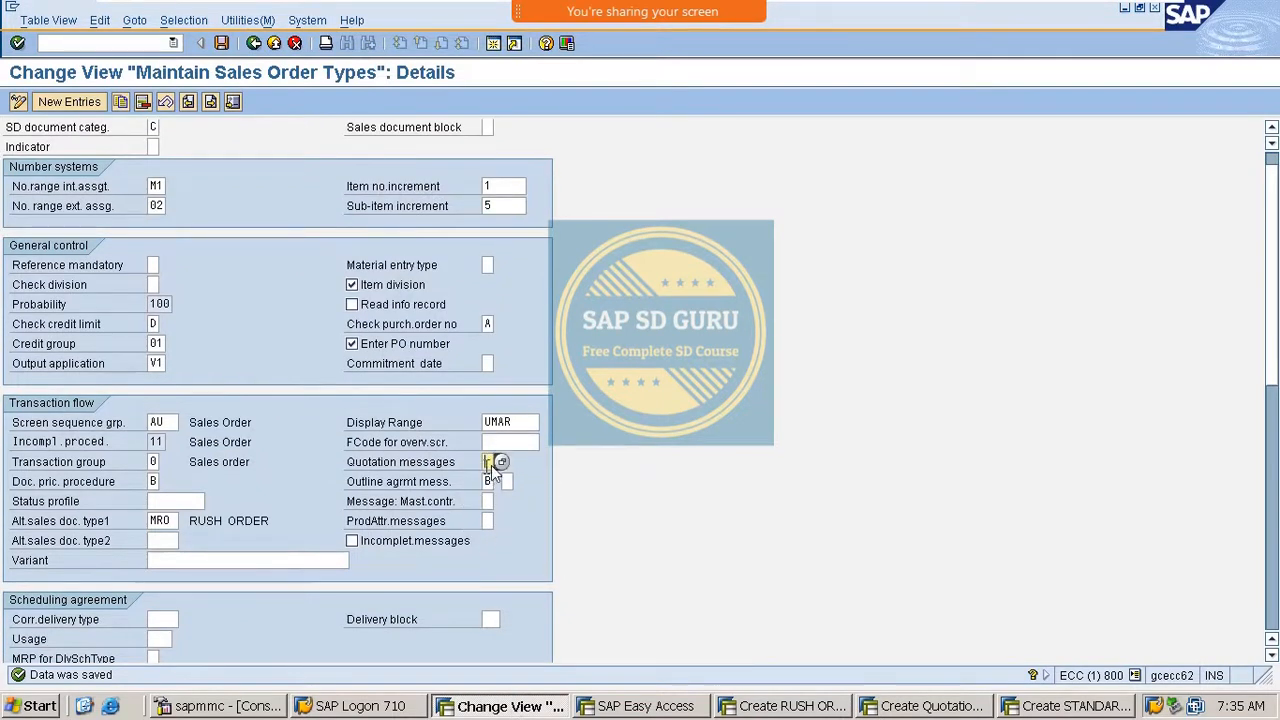
{"action": "scroll", "coordinate": [504, 461], "scroll_direction": "up", "scroll_amount": 1}
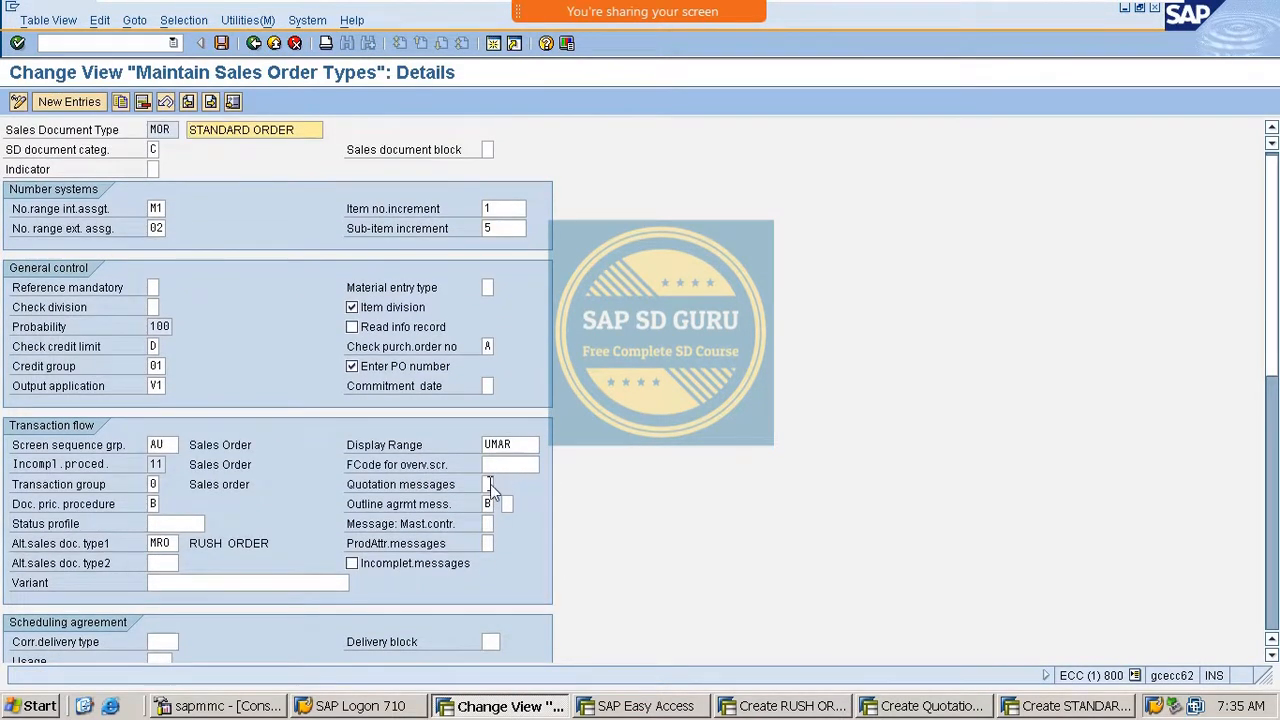
{"action": "left_click", "coordinate": [490, 484]}
{"action": "key", "text": "F4"}
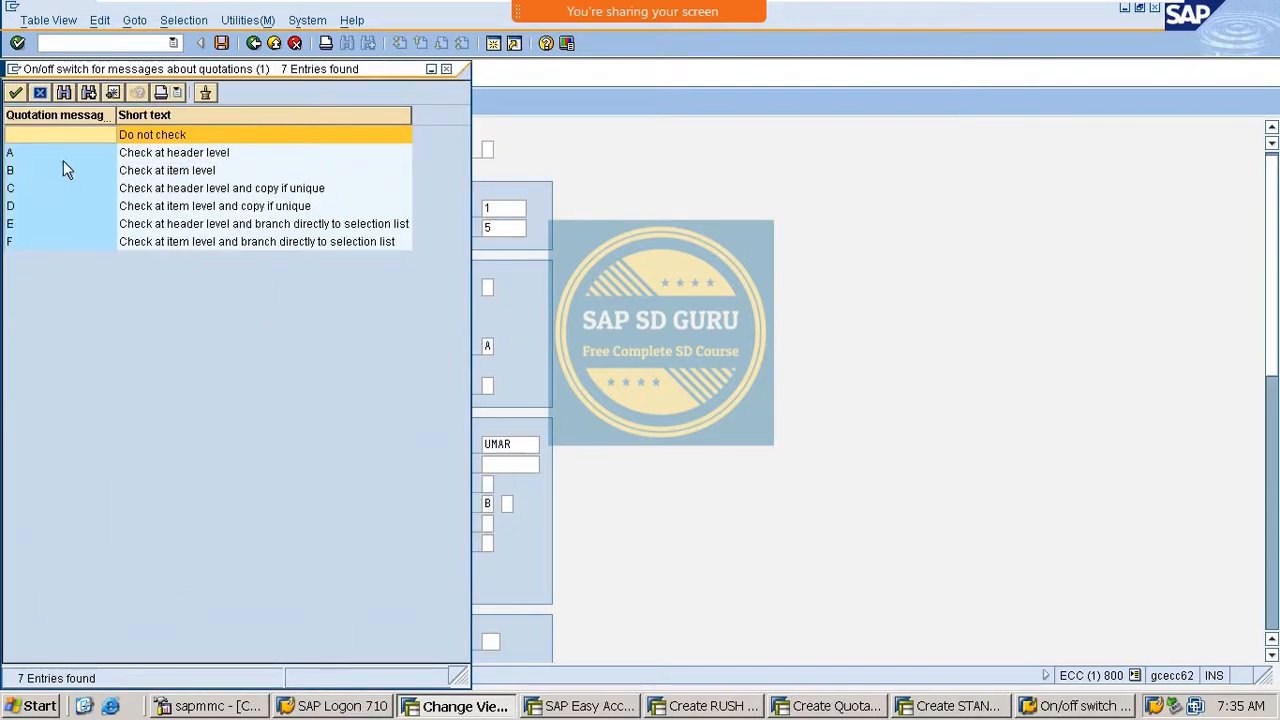
{"action": "double_click", "coordinate": [150, 156]}
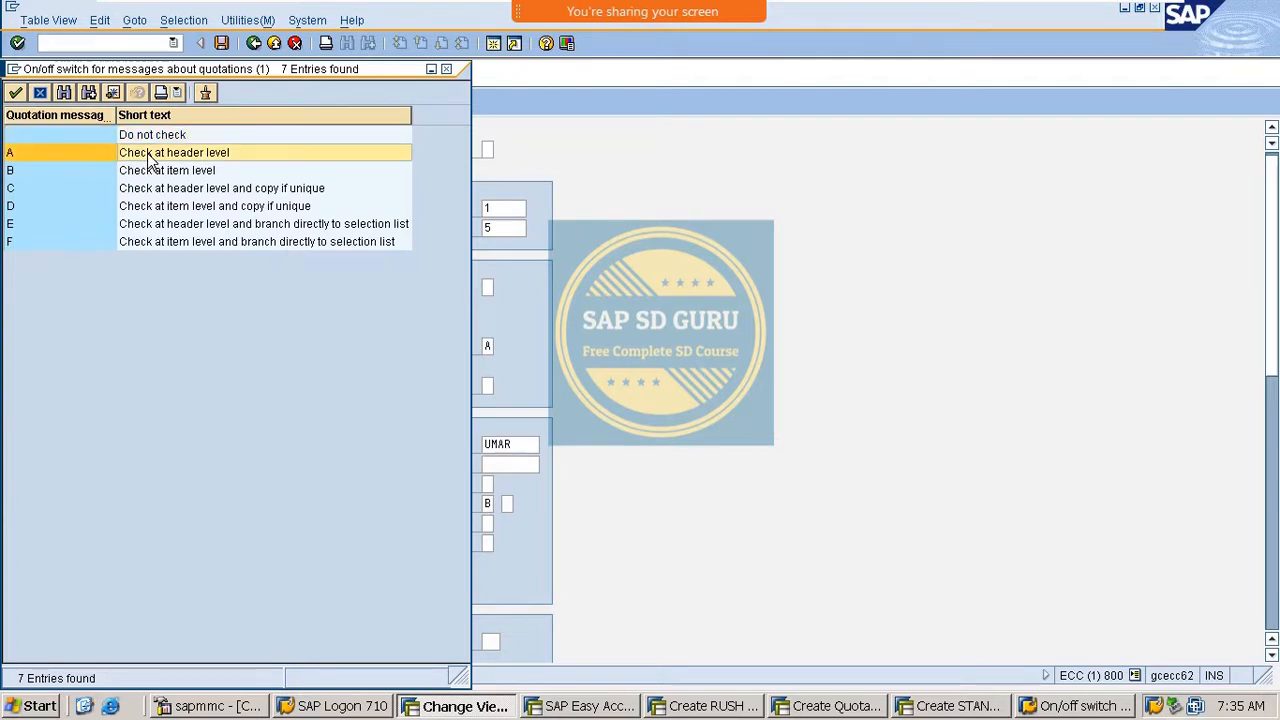
{"action": "key", "text": "Return"}
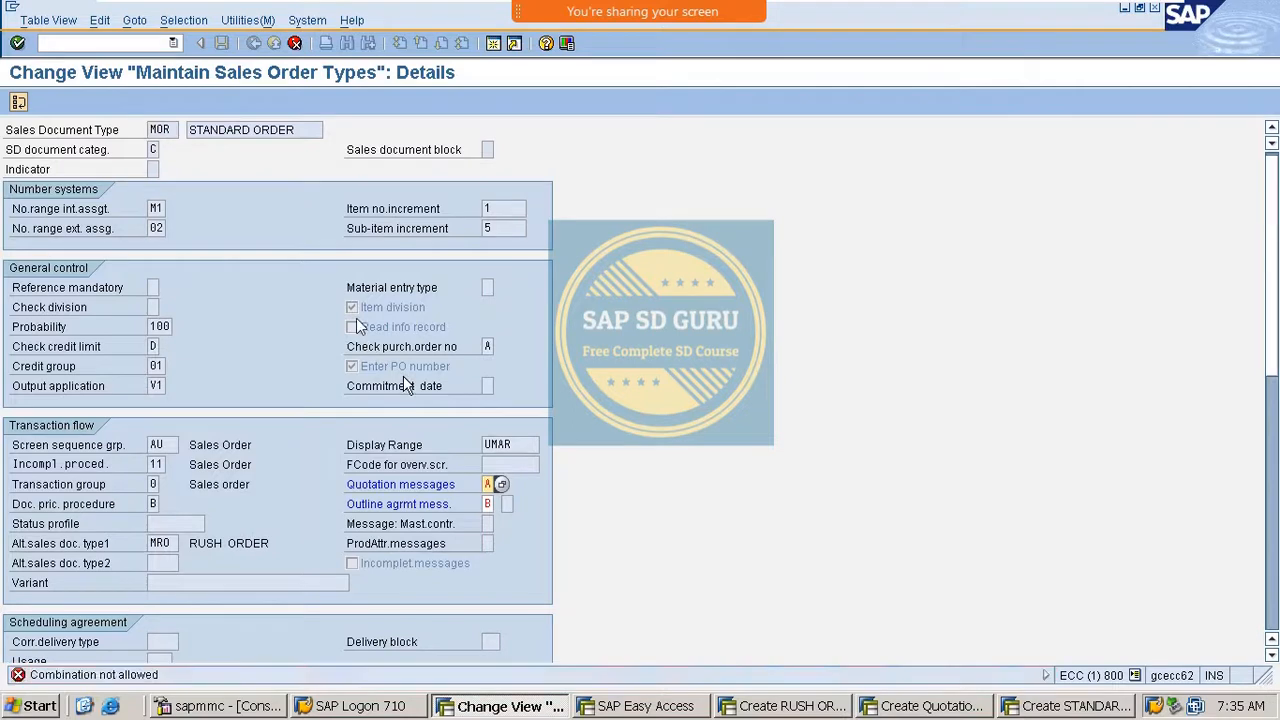
Set Quotation messages of order type MOR to B, Check at item level, and save the order type.
{"action": "left_click", "coordinate": [500, 484]}
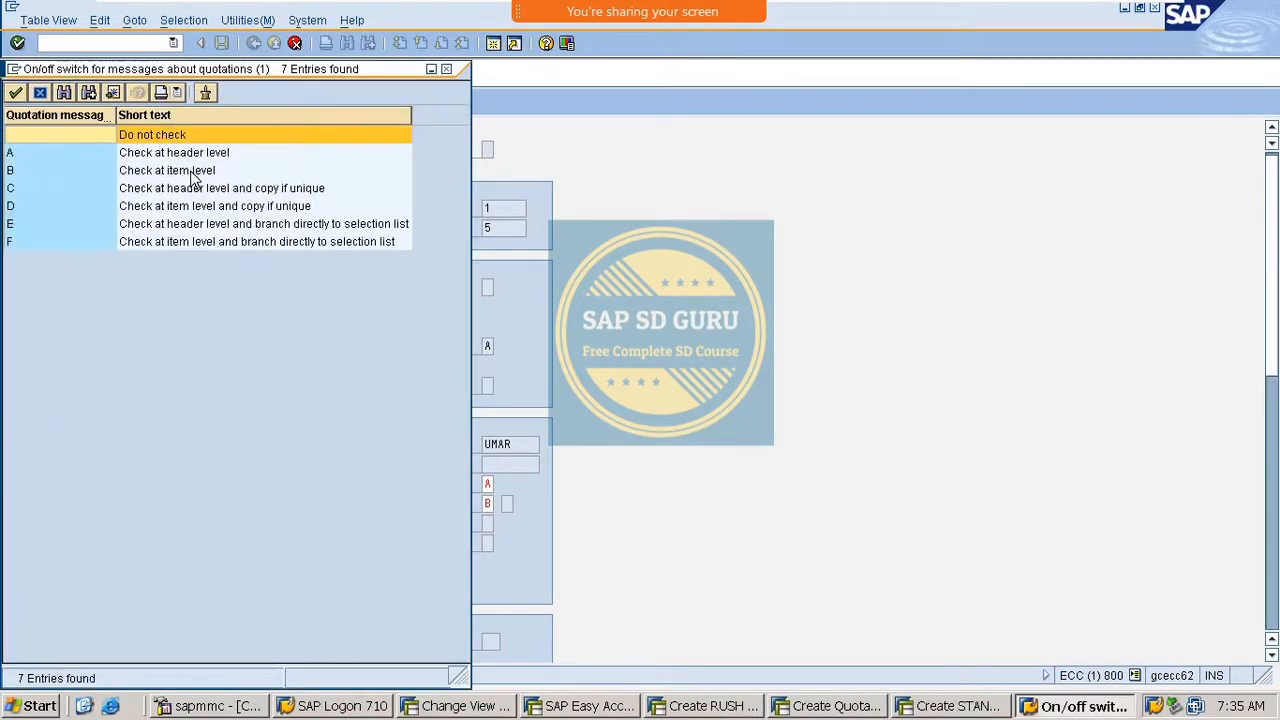
{"action": "double_click", "coordinate": [192, 172]}
{"action": "key", "text": "ctrl+s"}
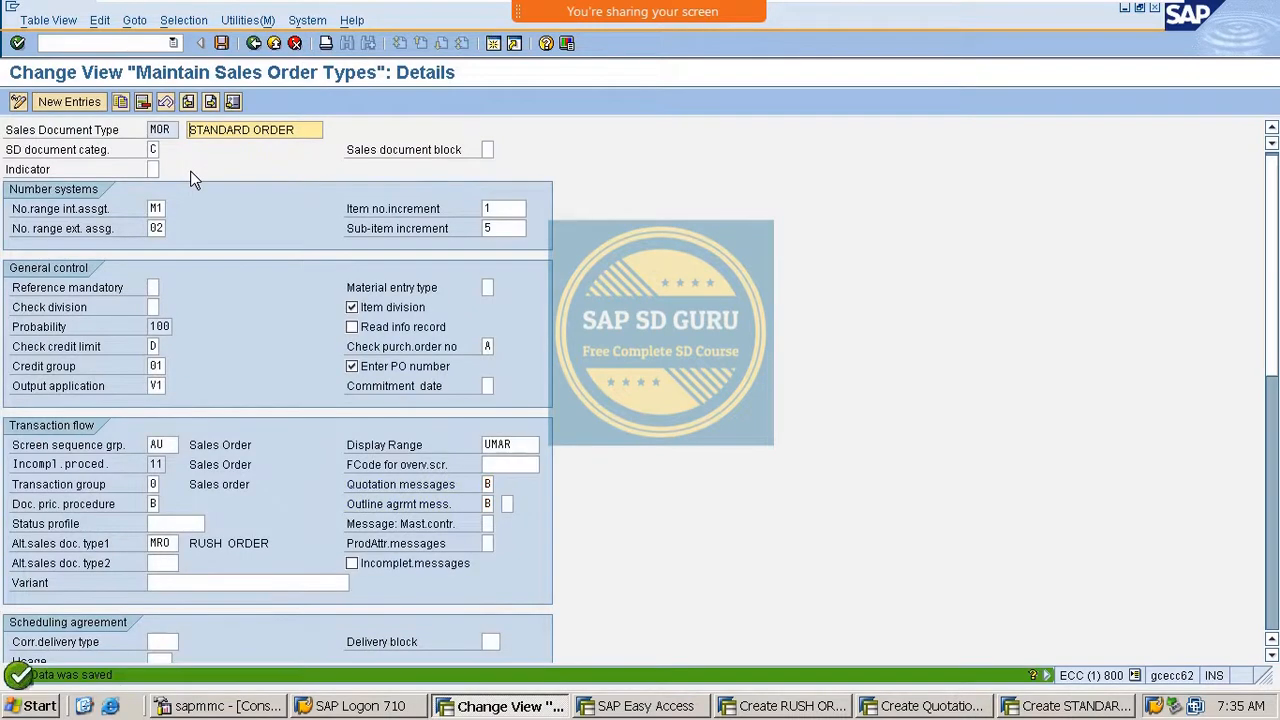
{"action": "key", "text": "Return"}
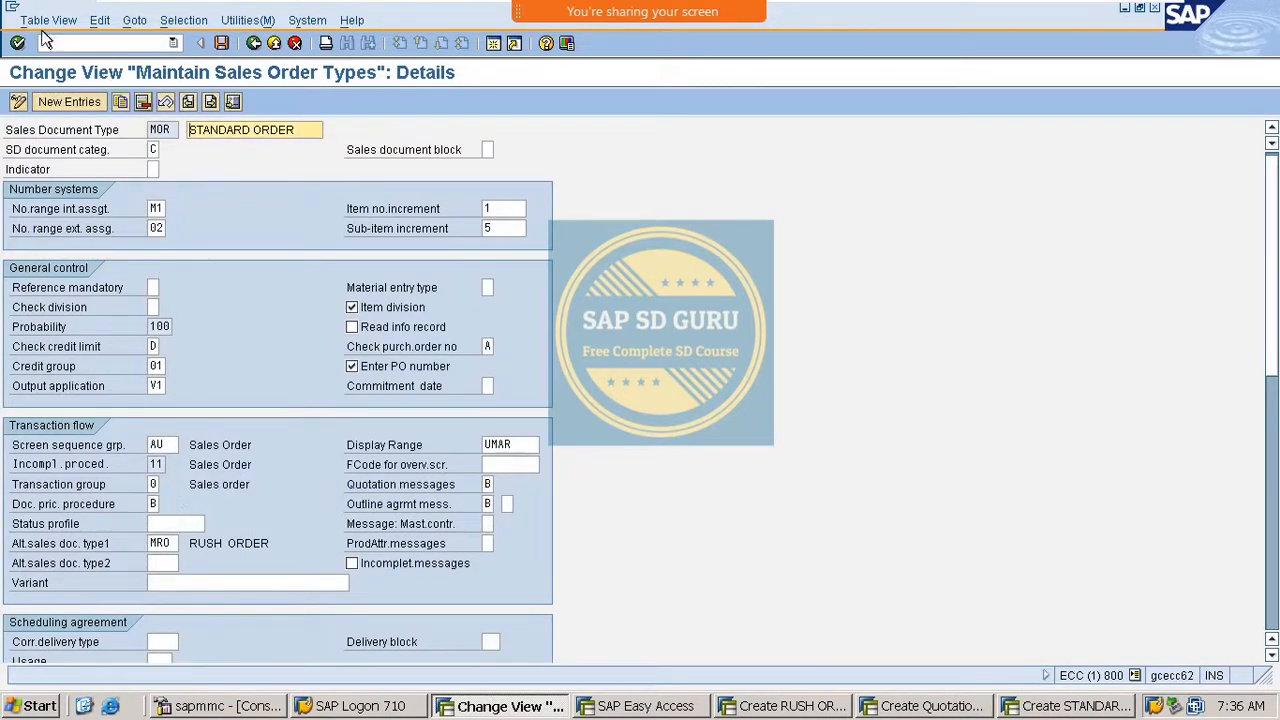
Switch to the SAP Easy Access session and close it with the /i command.
{"action": "left_click", "coordinate": [95, 42]}
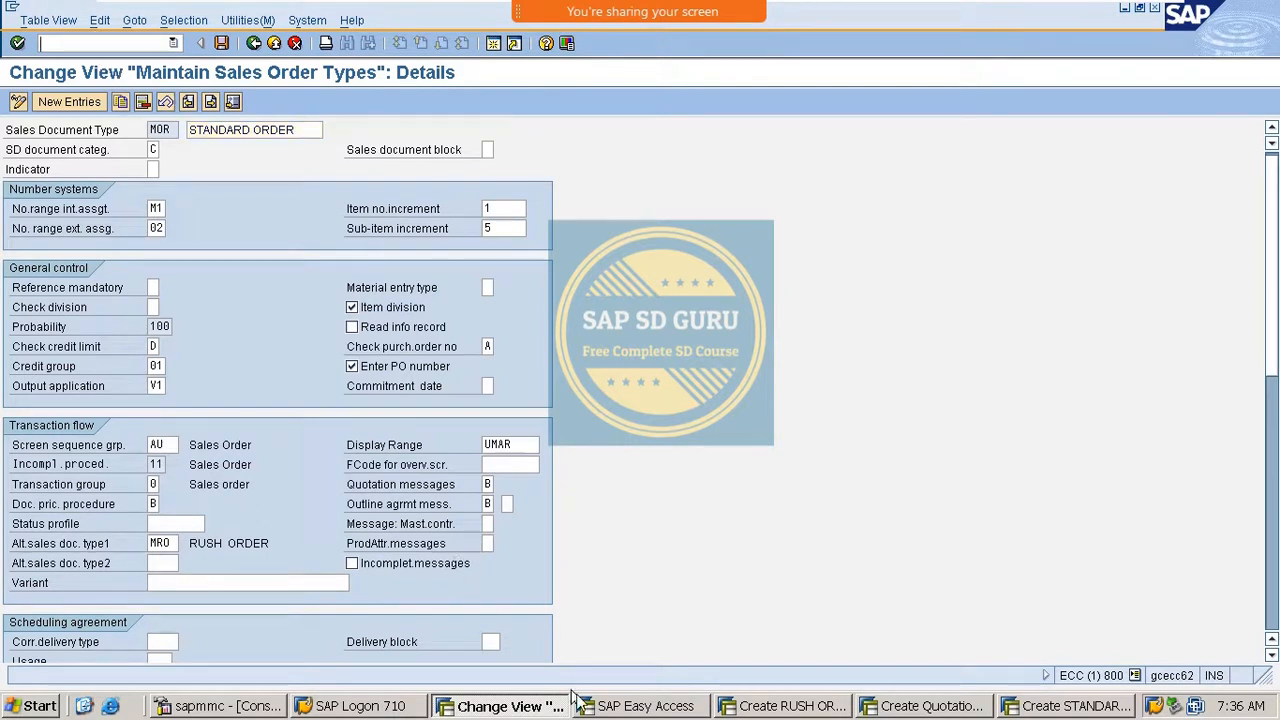
{"action": "left_click", "coordinate": [645, 706]}
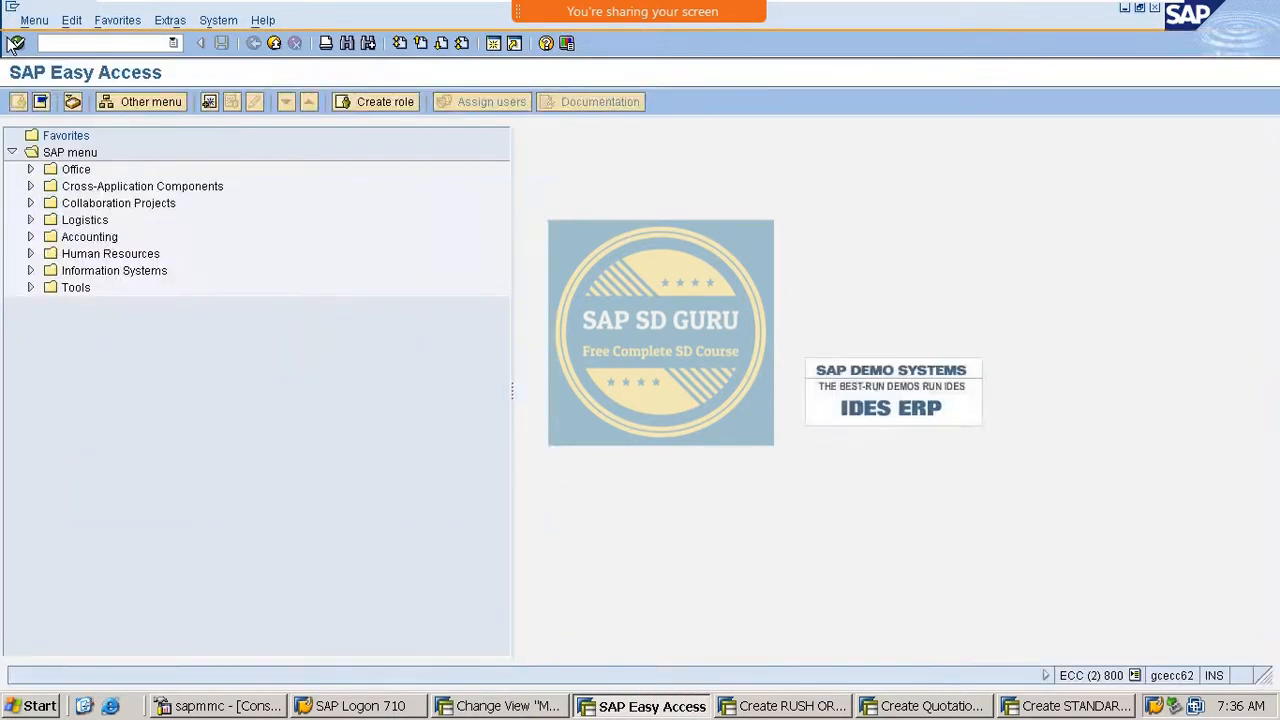
{"action": "type", "text": "/i"}
{"action": "left_click", "coordinate": [15, 43]}
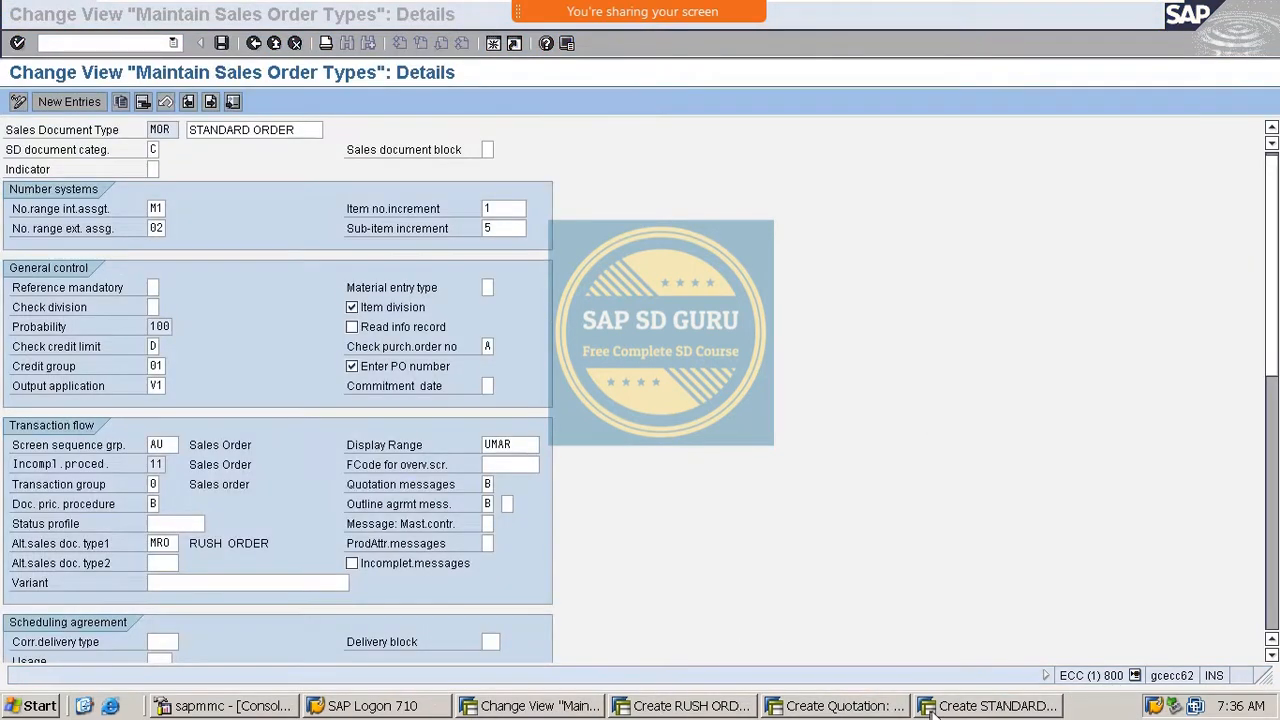
In the standard order session, restart VA01 with /nva01 for order type MOR, enter the sold-to party number and accept the proposed bill-to party.
{"action": "left_click", "coordinate": [990, 706]}
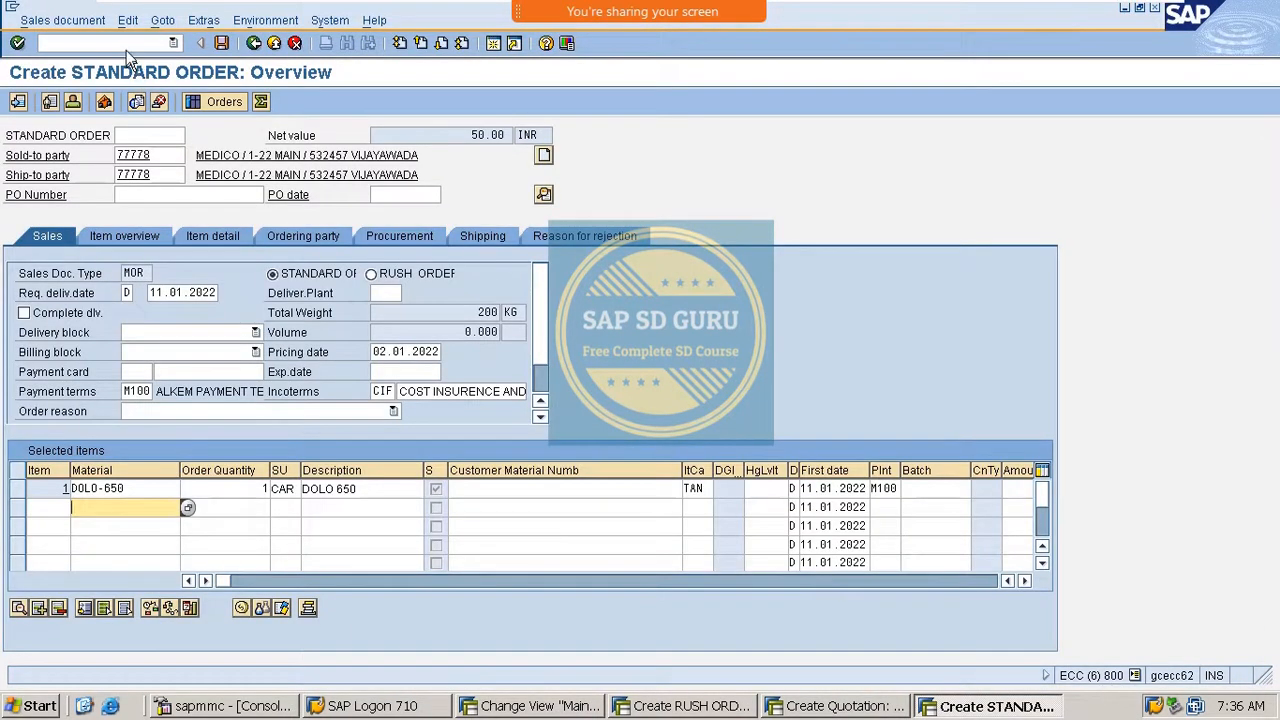
{"action": "left_click", "coordinate": [126, 43]}
{"action": "type", "text": "/nva01"}
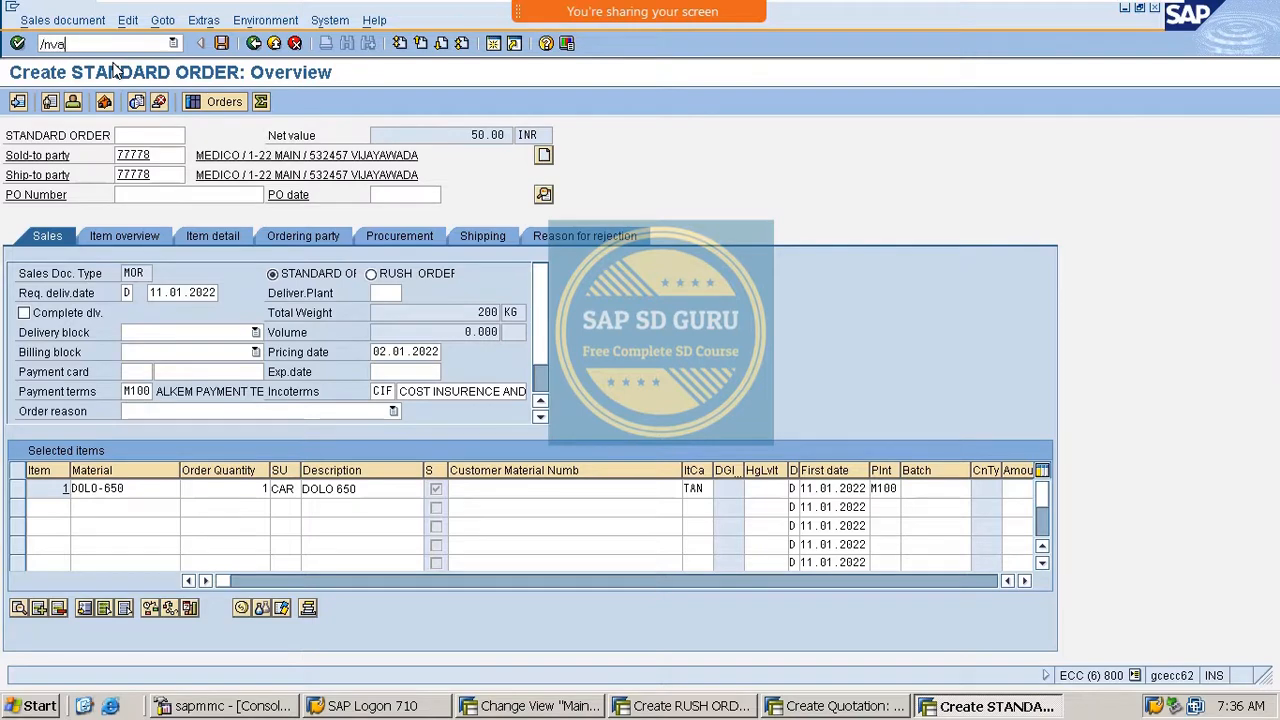
{"action": "key", "text": "Return"}
{"action": "key", "text": "Return"}
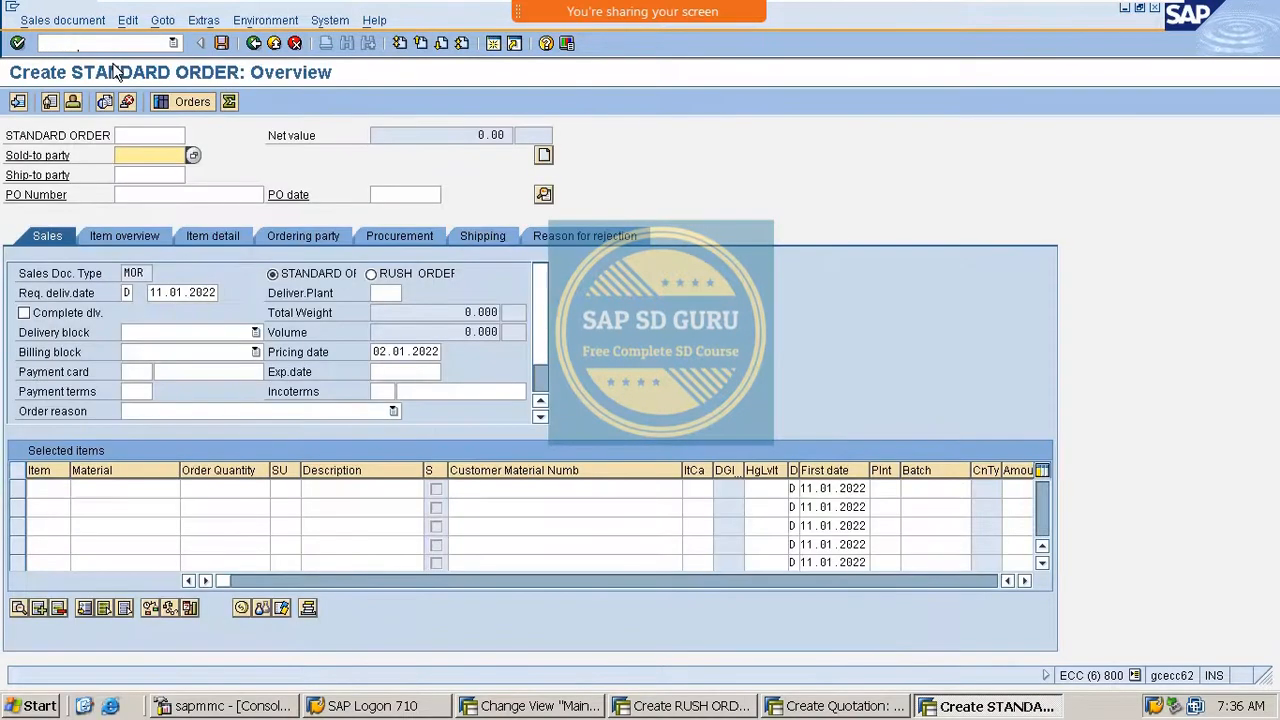
{"action": "type", "text": "77778"}
{"action": "key", "text": "Return"}
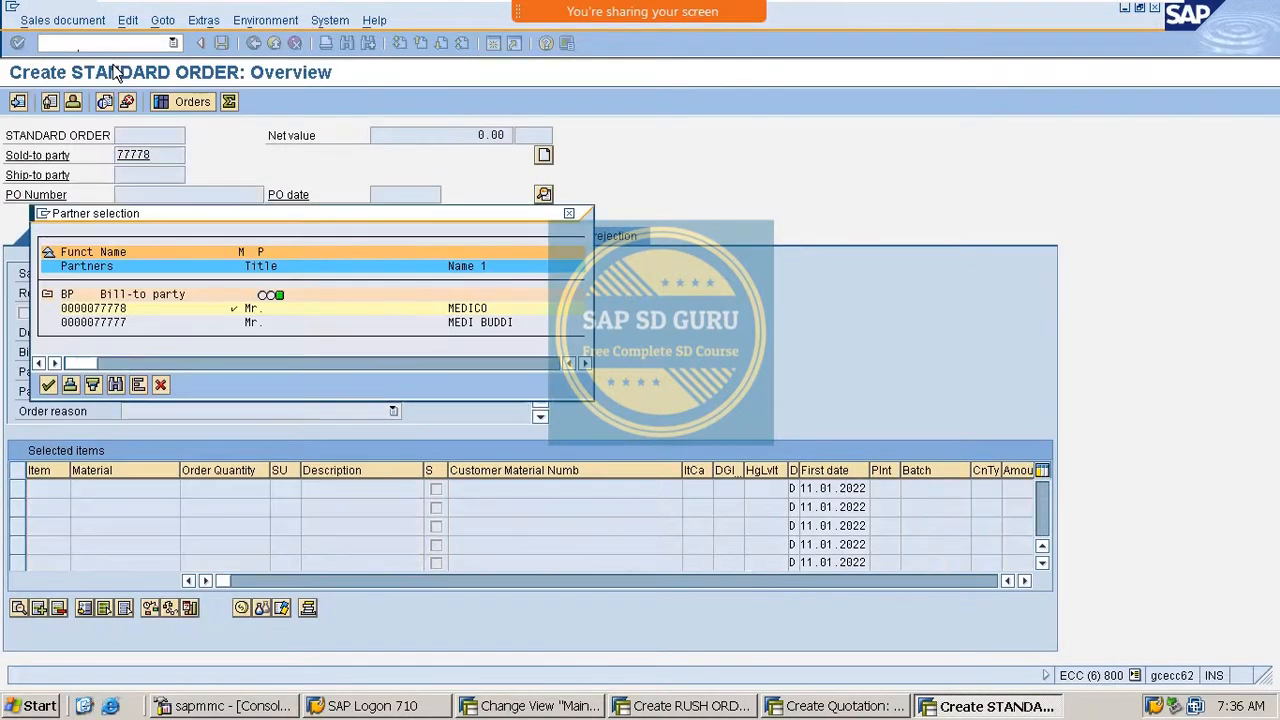
{"action": "key", "text": "Return"}
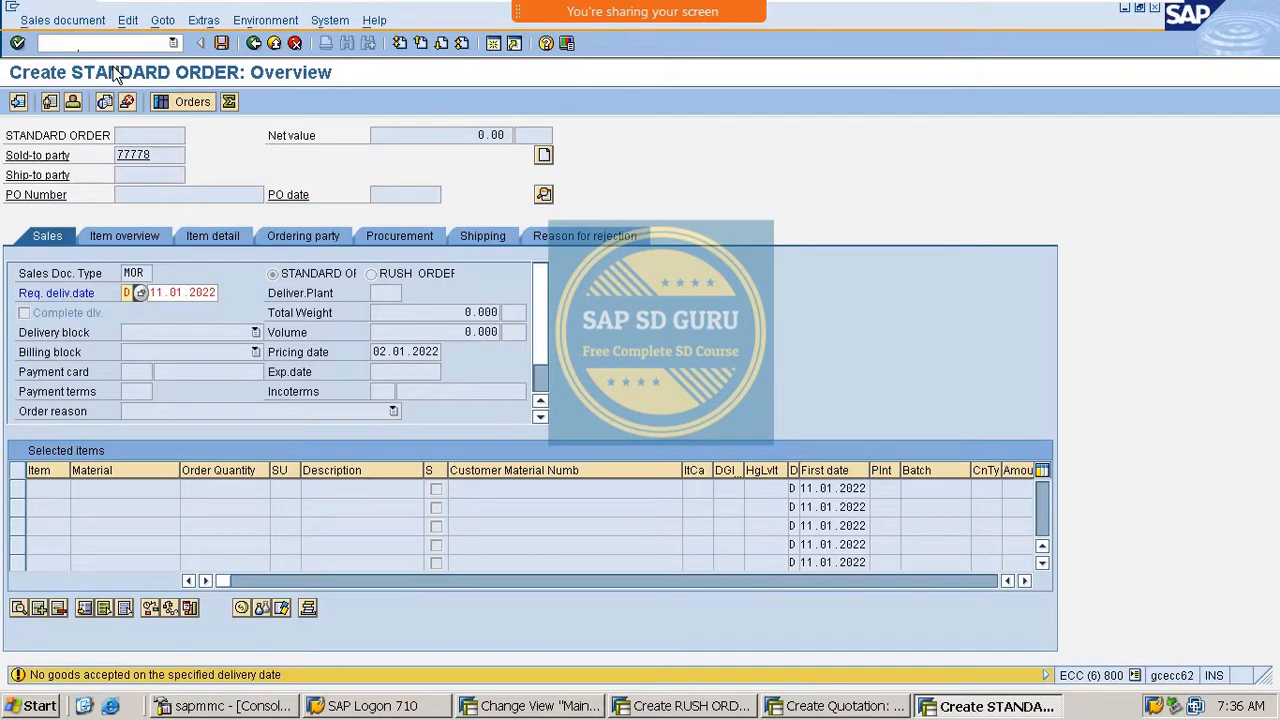
{"action": "key", "text": "Return"}
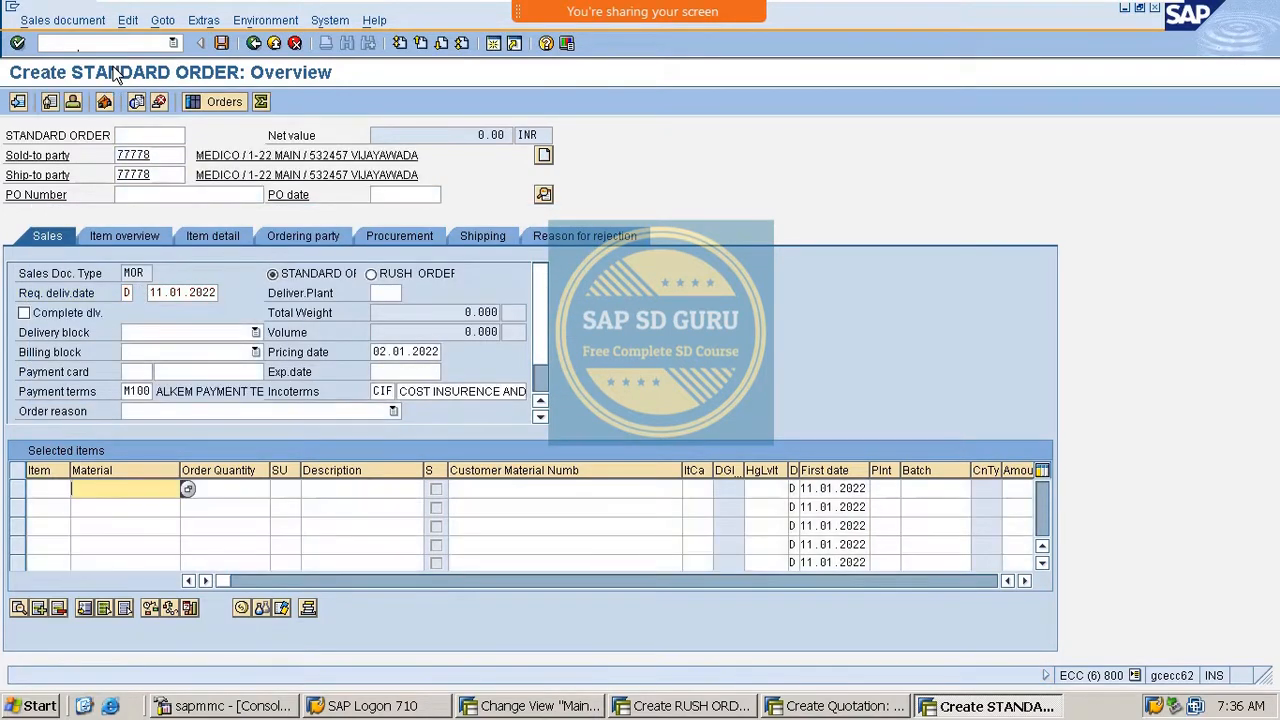
Enter material DOLO-650 with order quantity 1 as the first item of the standard order.
{"action": "key", "text": "Down"}
{"action": "key", "text": "Return"}
{"action": "key", "text": "Tab"}
{"action": "type", "text": "1"}
{"action": "key", "text": "Return"}
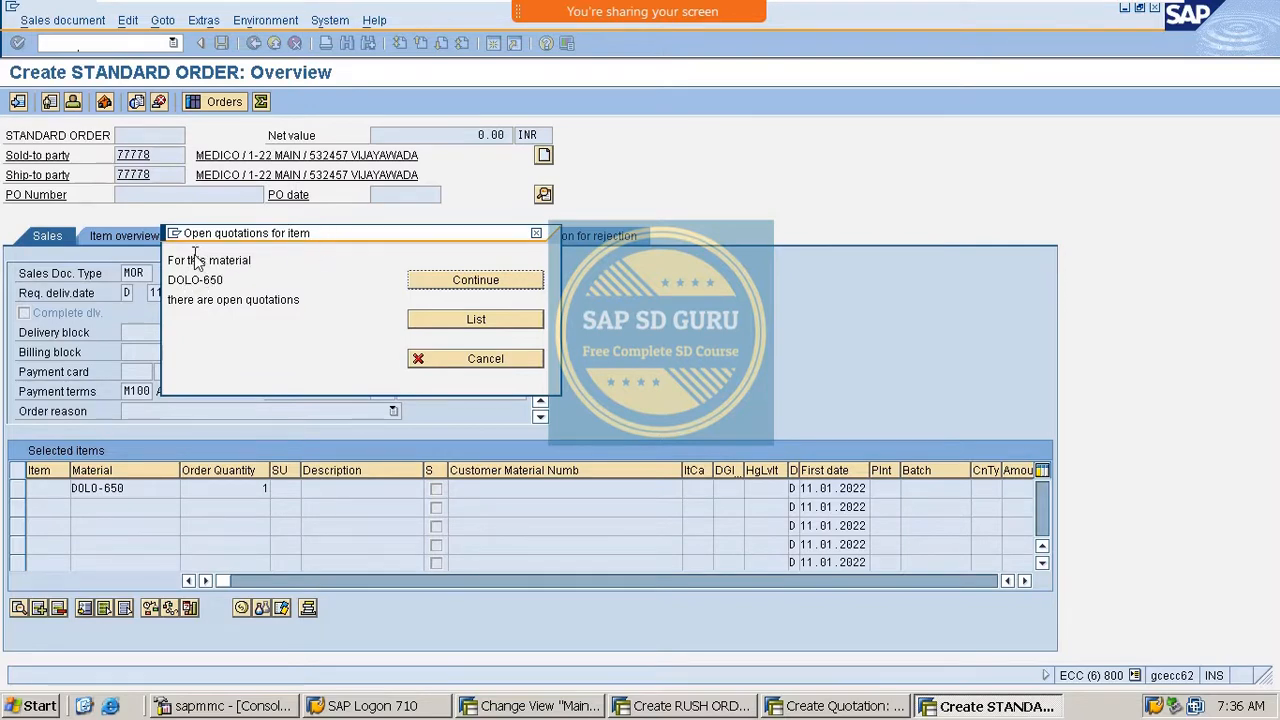
Read the open quotations message for DOLO-650 and list the open quotations for this customer and material.
{"action": "left_click_drag", "start_coordinate": [181, 258], "coordinate": [295, 255]}
{"action": "left_click_drag", "start_coordinate": [172, 280], "coordinate": [330, 258]}
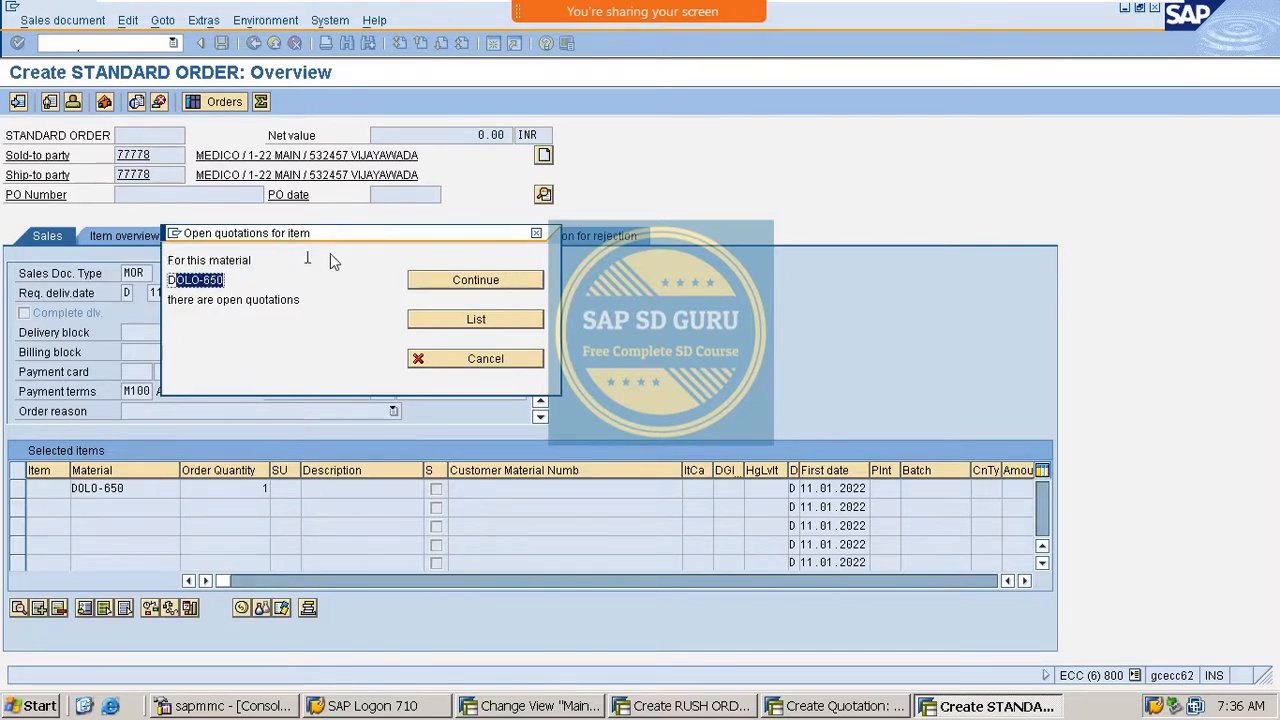
{"action": "left_click_drag", "start_coordinate": [200, 300], "coordinate": [358, 285]}
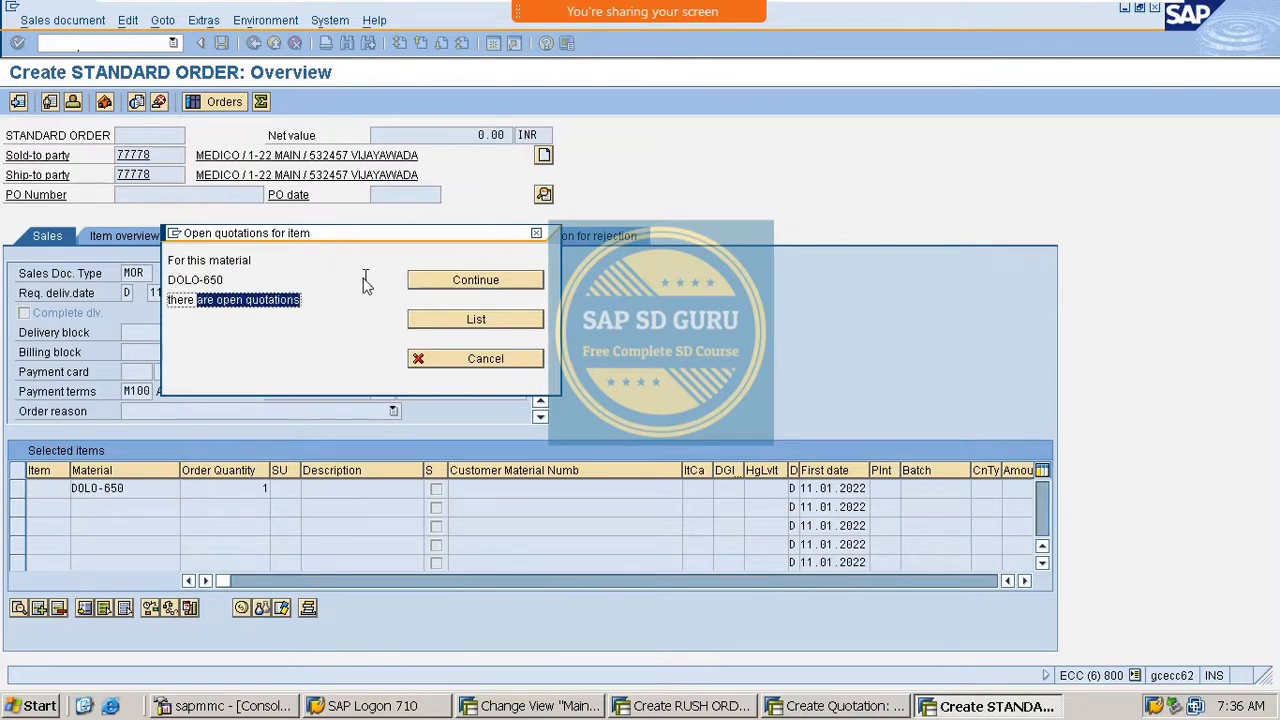
{"action": "left_click", "coordinate": [476, 323]}
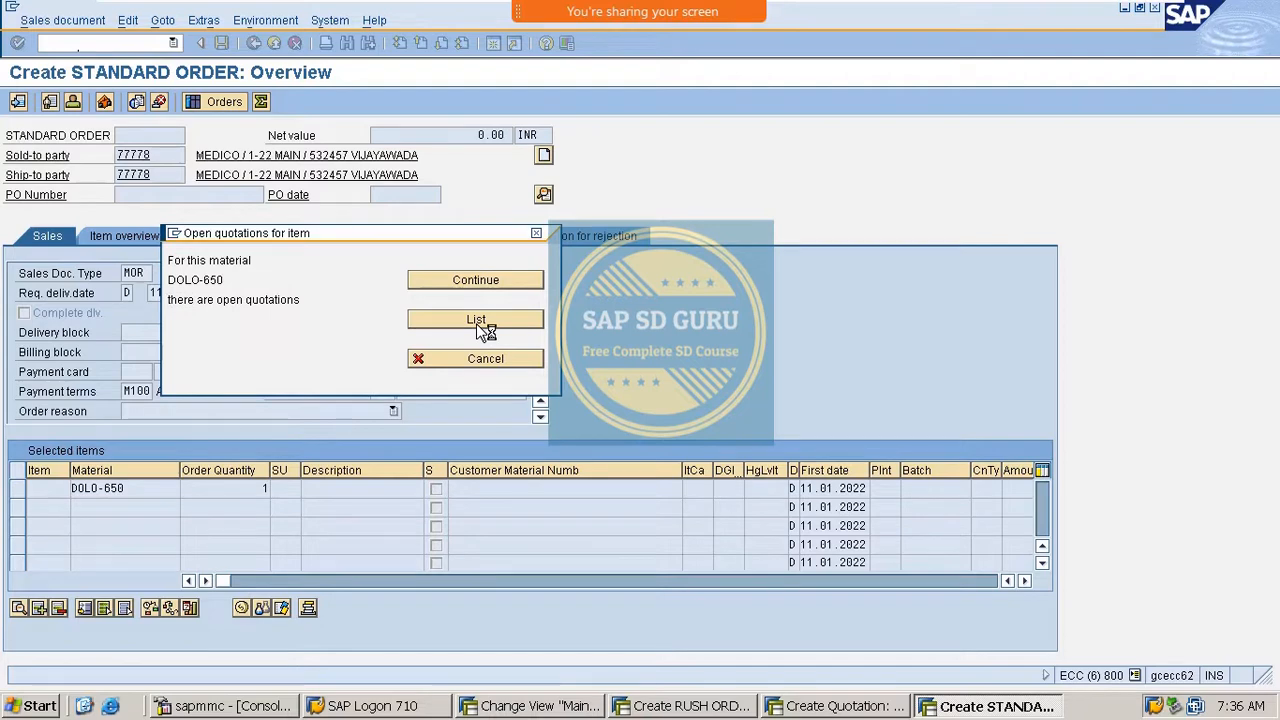
{"action": "scroll", "coordinate": [476, 330], "scroll_direction": "down", "scroll_amount": 1}
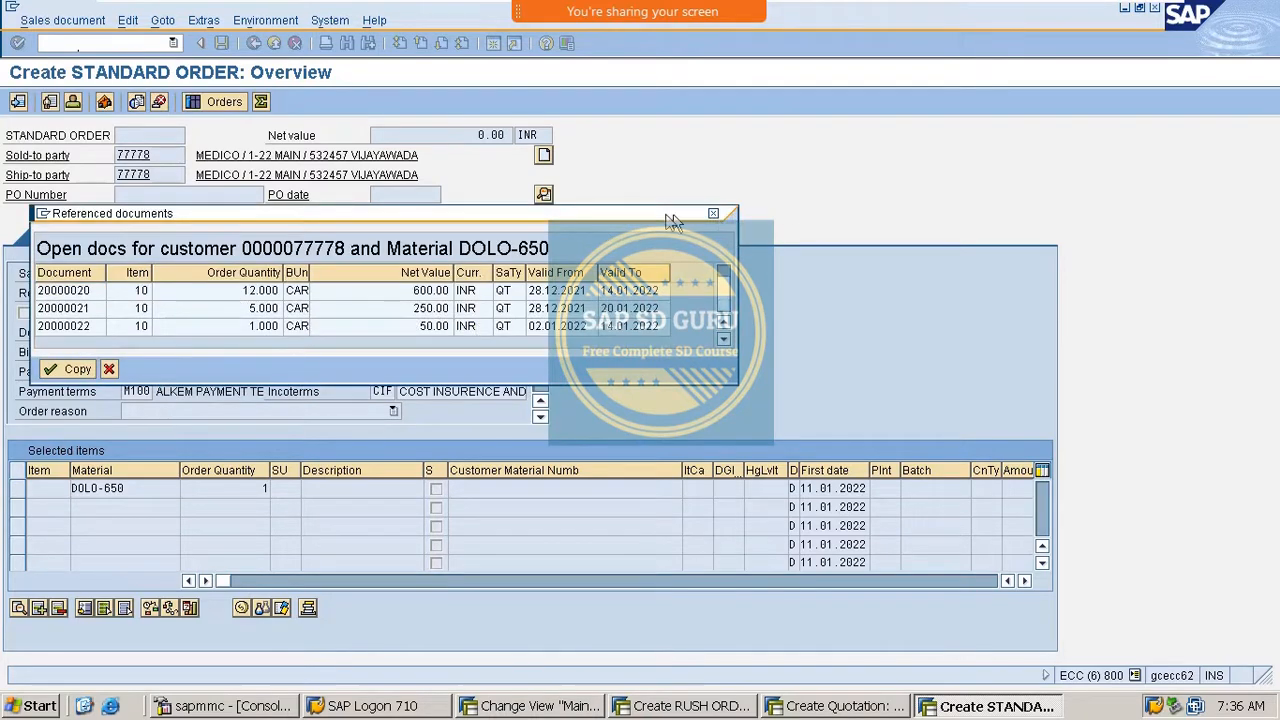
{"action": "left_click_drag", "start_coordinate": [652, 212], "coordinate": [908, 78]}
{"action": "scroll", "coordinate": [419, 197], "scroll_direction": "up", "scroll_amount": 1}
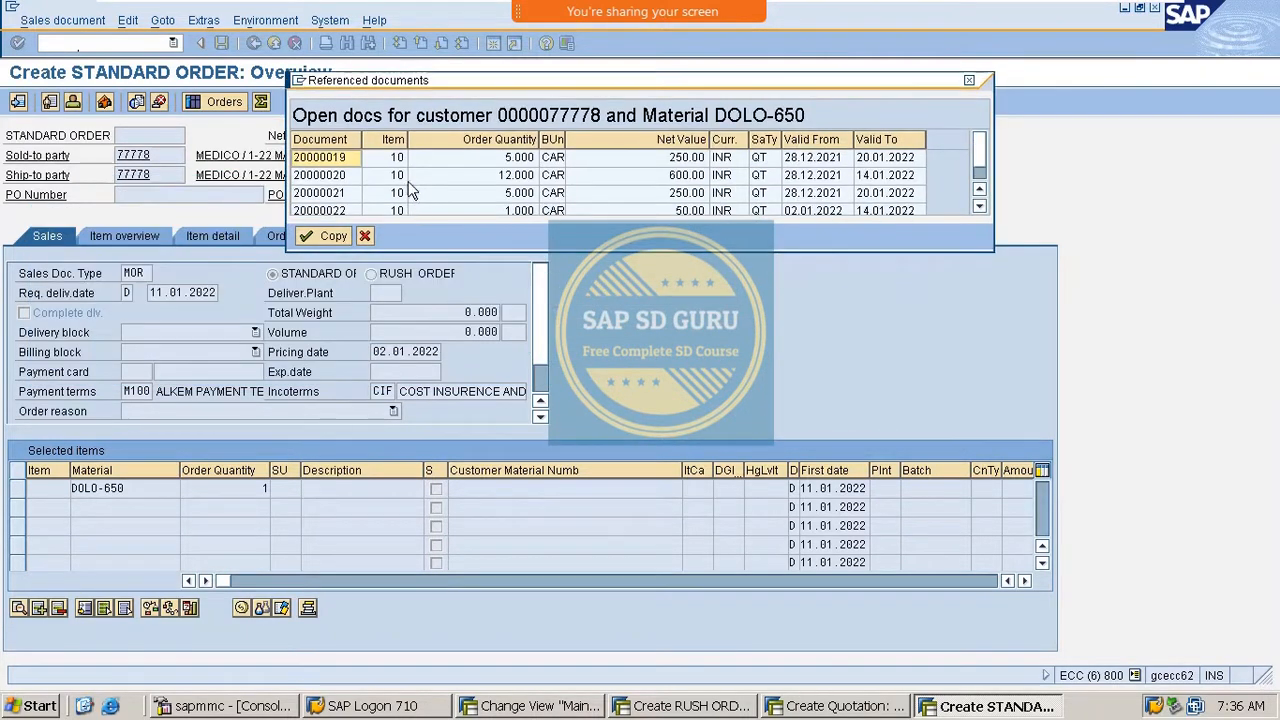
{"action": "scroll", "coordinate": [406, 174], "scroll_direction": "down", "scroll_amount": 1}
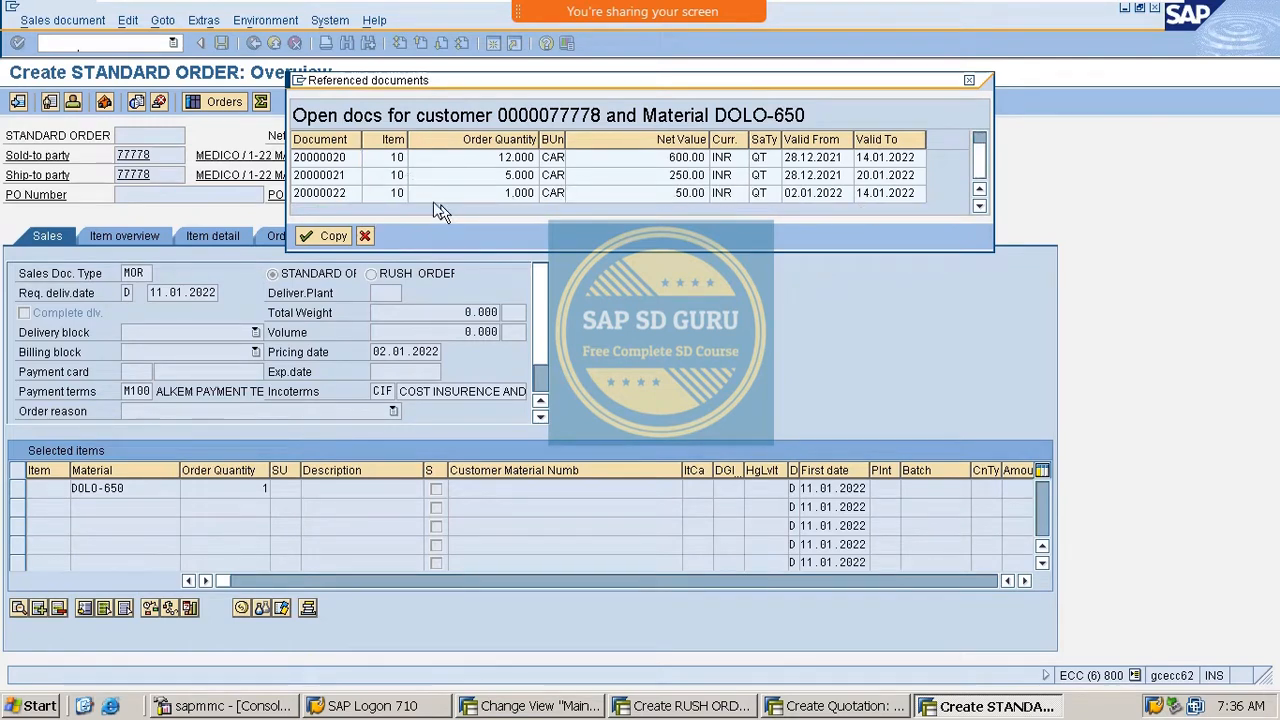
Copy the open QT quotation for 1 CAR valid from 02.01.2022 into the order and continue past the availability control.
{"action": "left_click", "coordinate": [345, 196]}
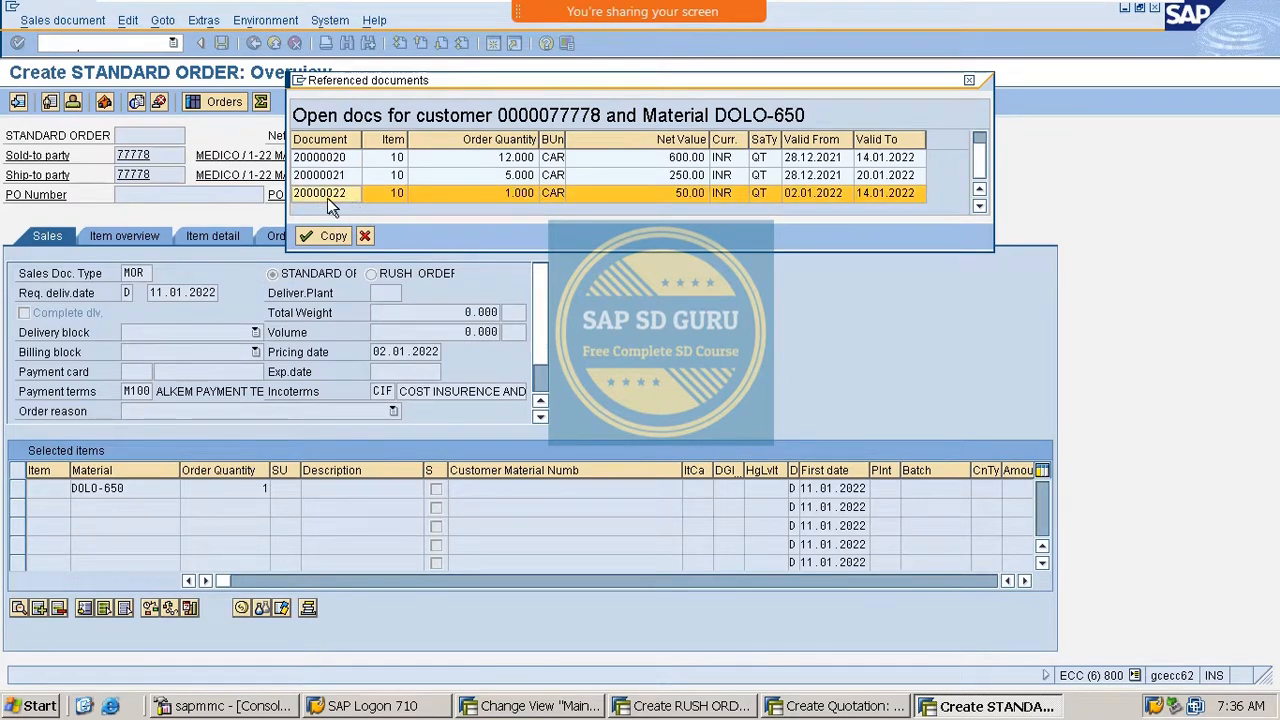
{"action": "left_click", "coordinate": [327, 236]}
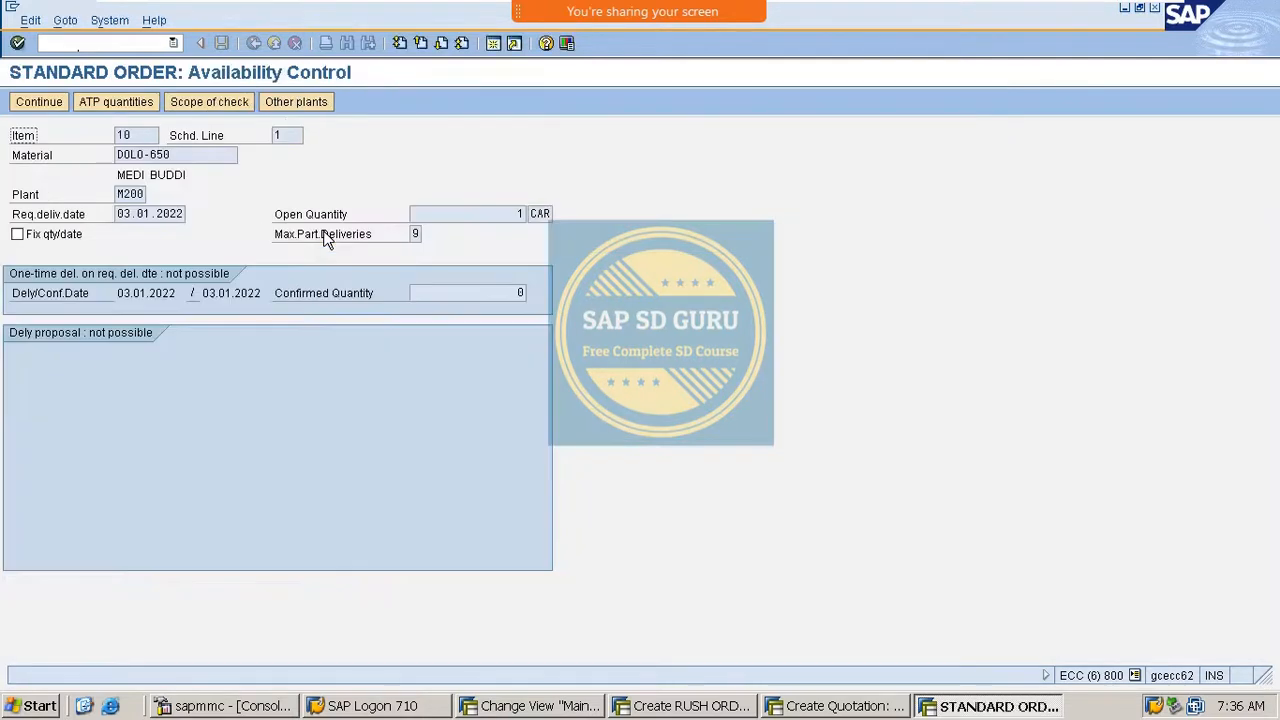
{"action": "left_click", "coordinate": [51, 107]}
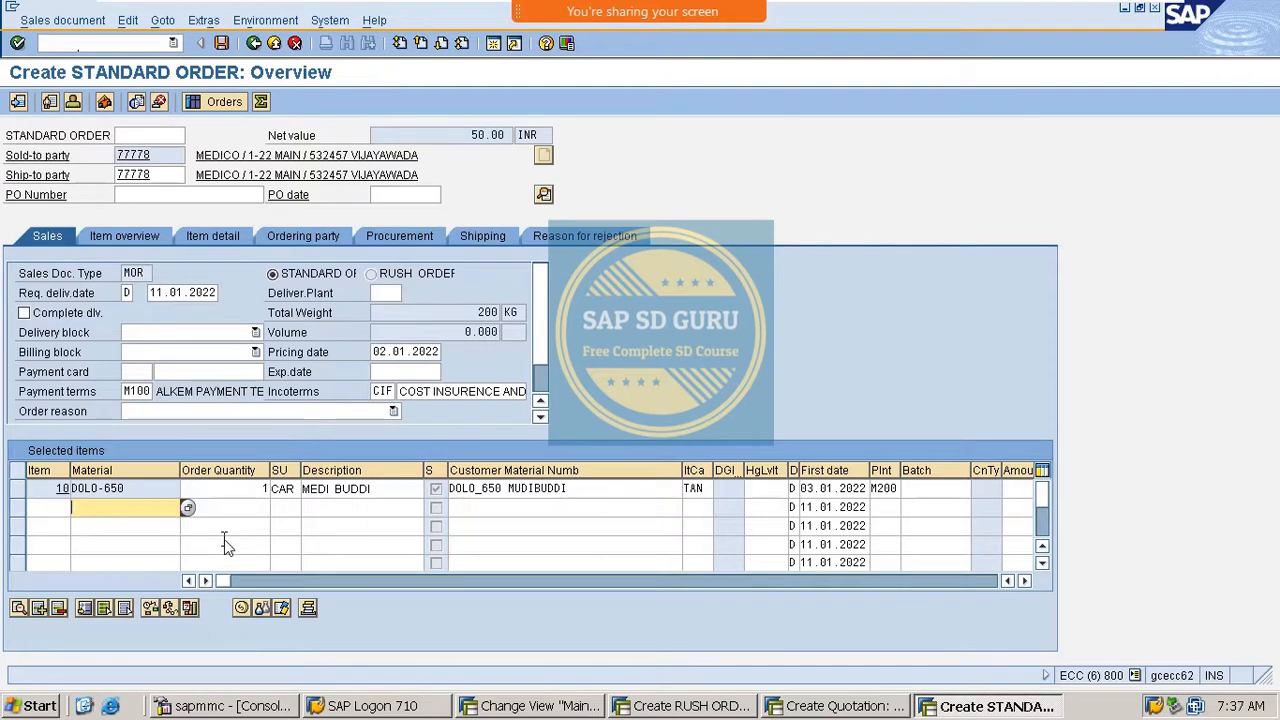
Switch to the settings of order type MOR, activate Incomplet.messages in the transaction flow and save the order type.
{"action": "key", "text": "alt+Tab"}
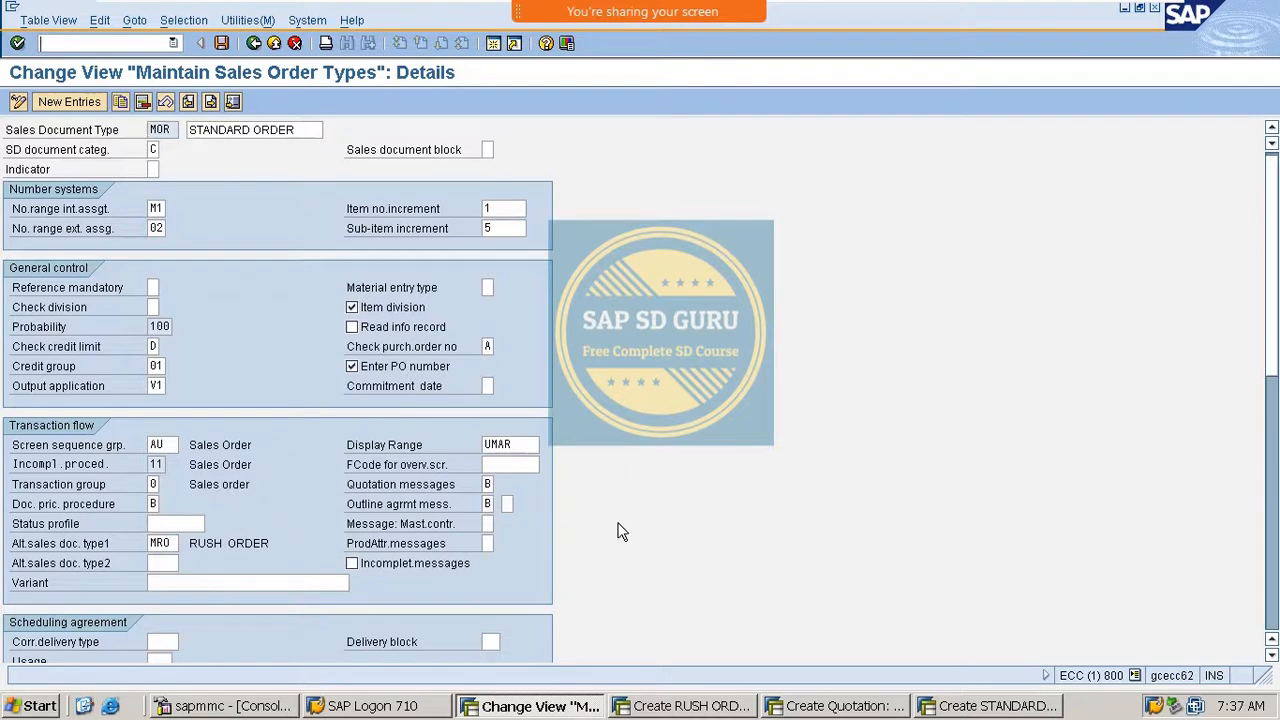
{"action": "scroll", "coordinate": [809, 514], "scroll_direction": "down", "scroll_amount": 2}
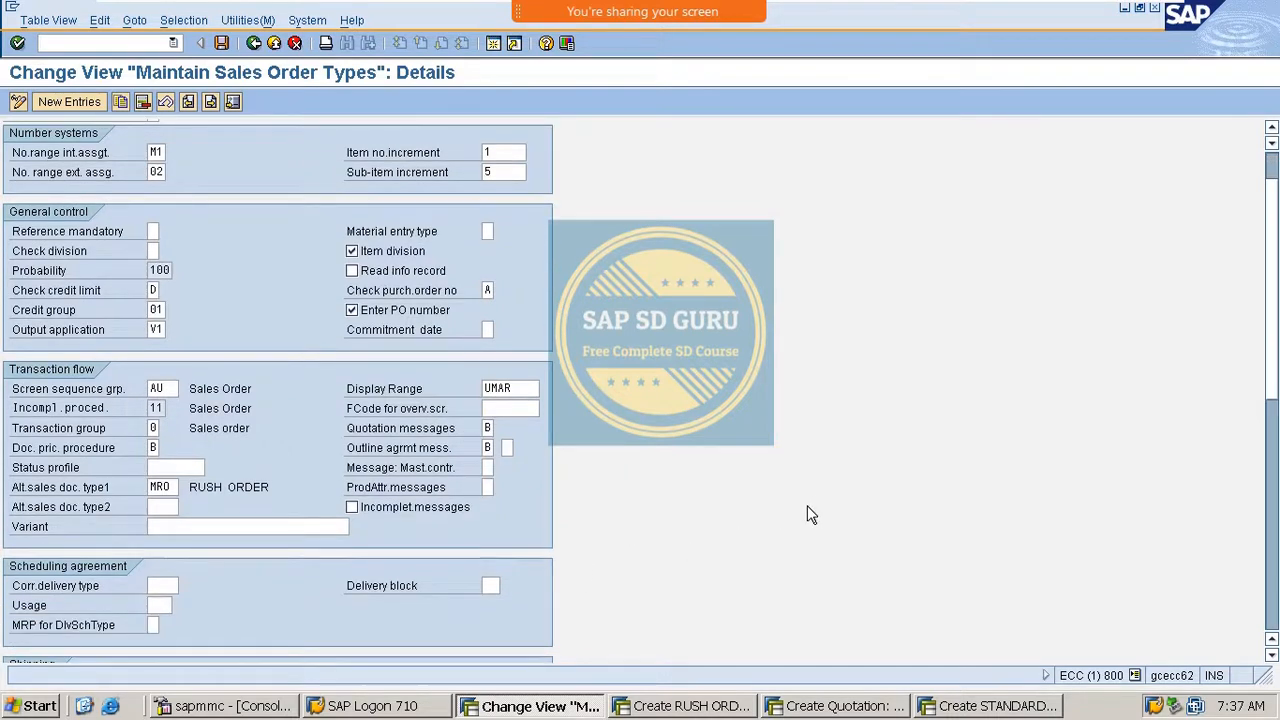
{"action": "scroll", "coordinate": [814, 523], "scroll_direction": "down", "scroll_amount": 1}
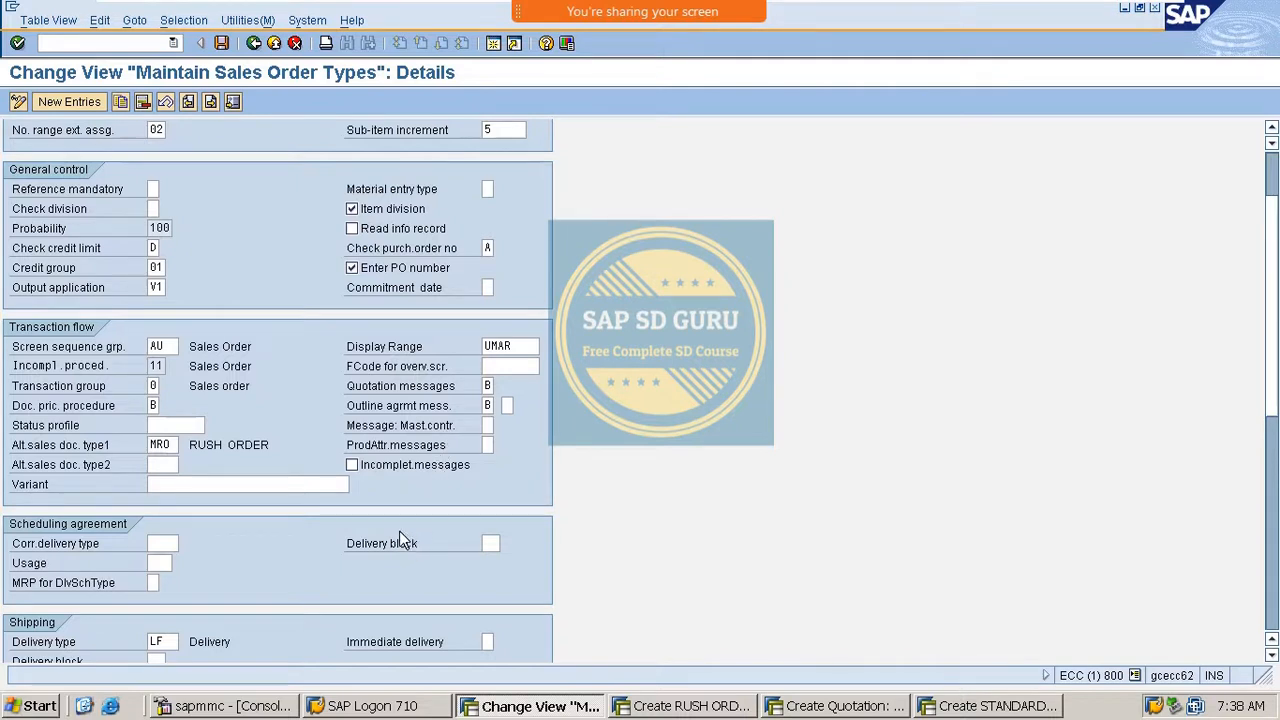
{"action": "left_click", "coordinate": [354, 465]}
{"action": "key", "text": "ctrl+s"}
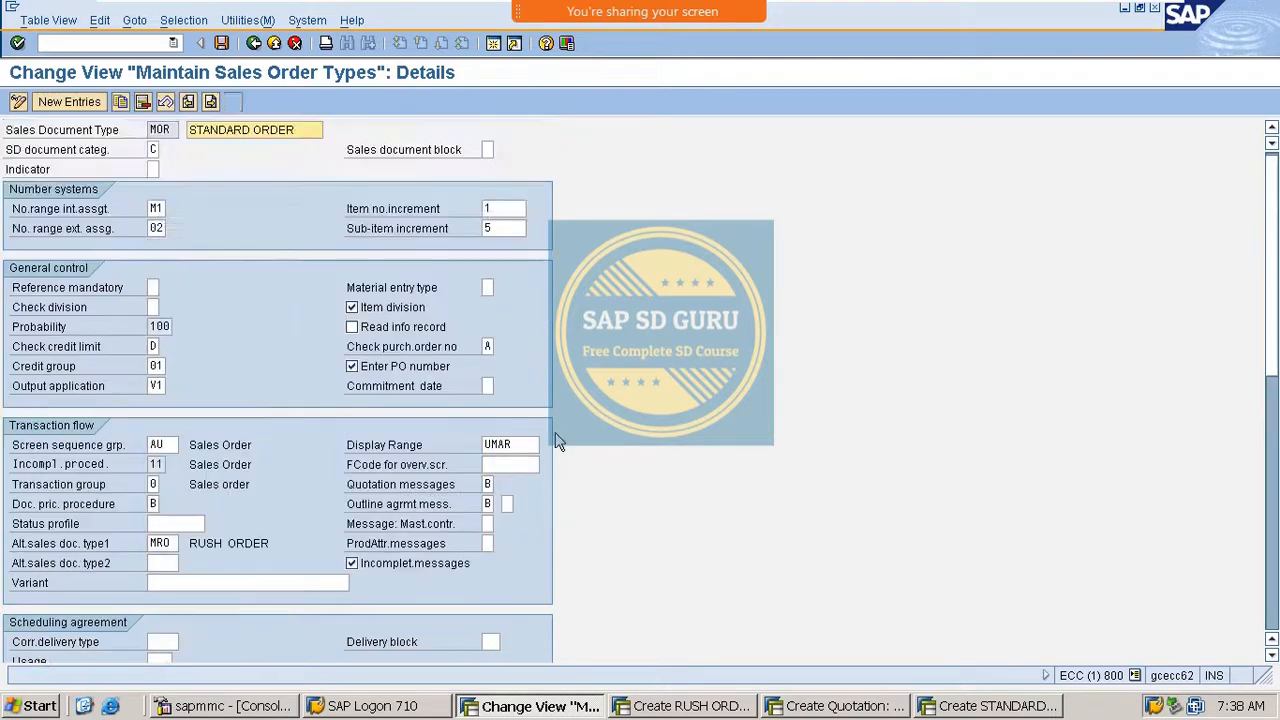
Return to the standard order session, start a new MOR order with /nva01, enter the sold-to party number and accept the proposed partner.
{"action": "left_click", "coordinate": [1040, 710]}
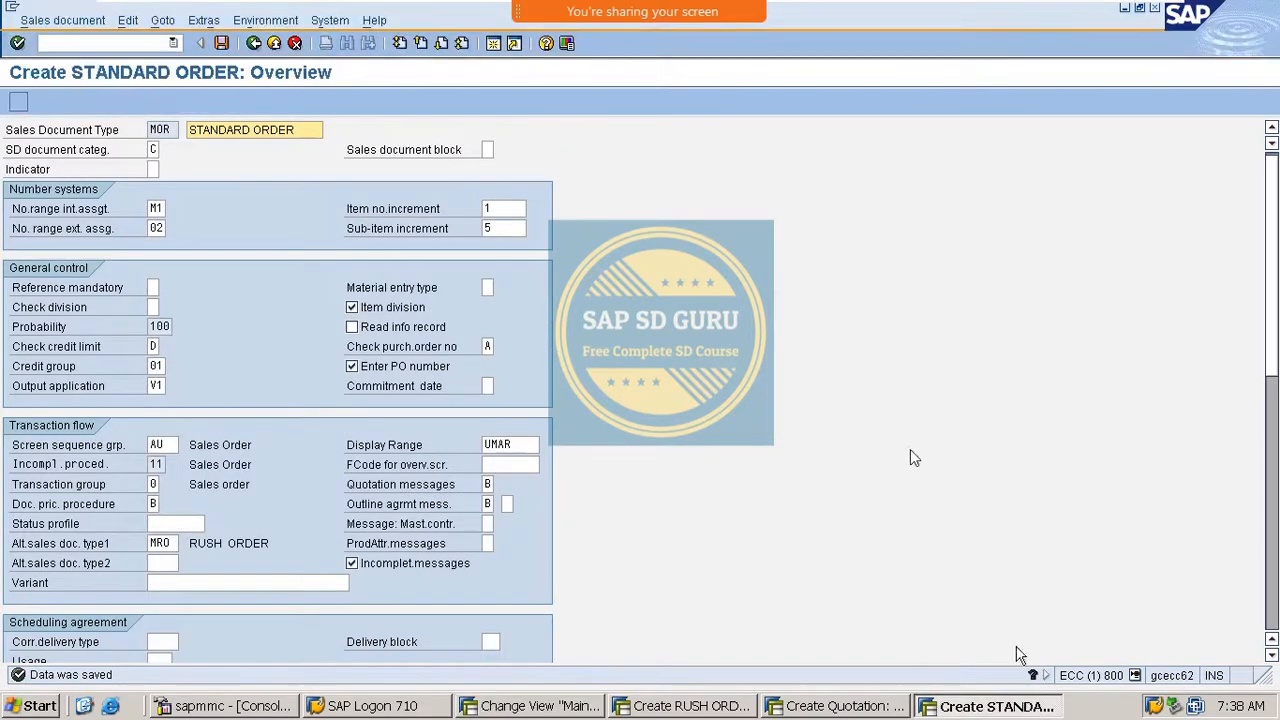
{"action": "type", "text": "/nva01"}
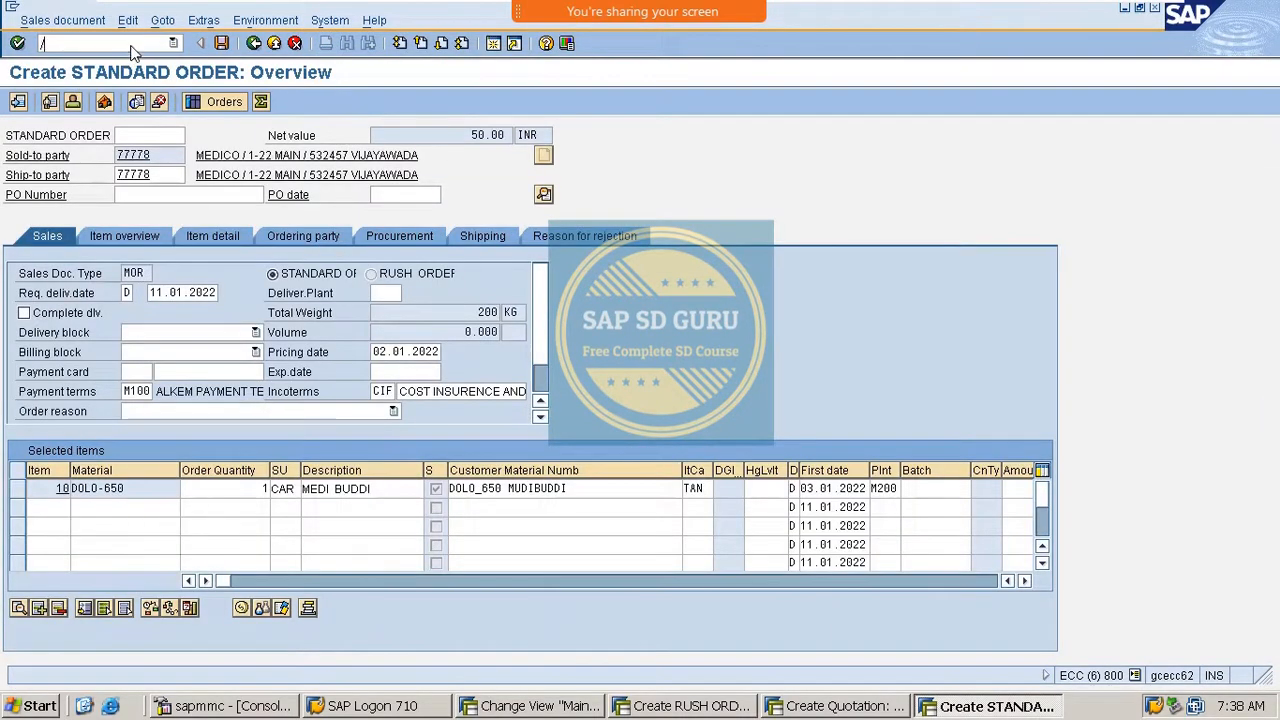
{"action": "key", "text": "Return"}
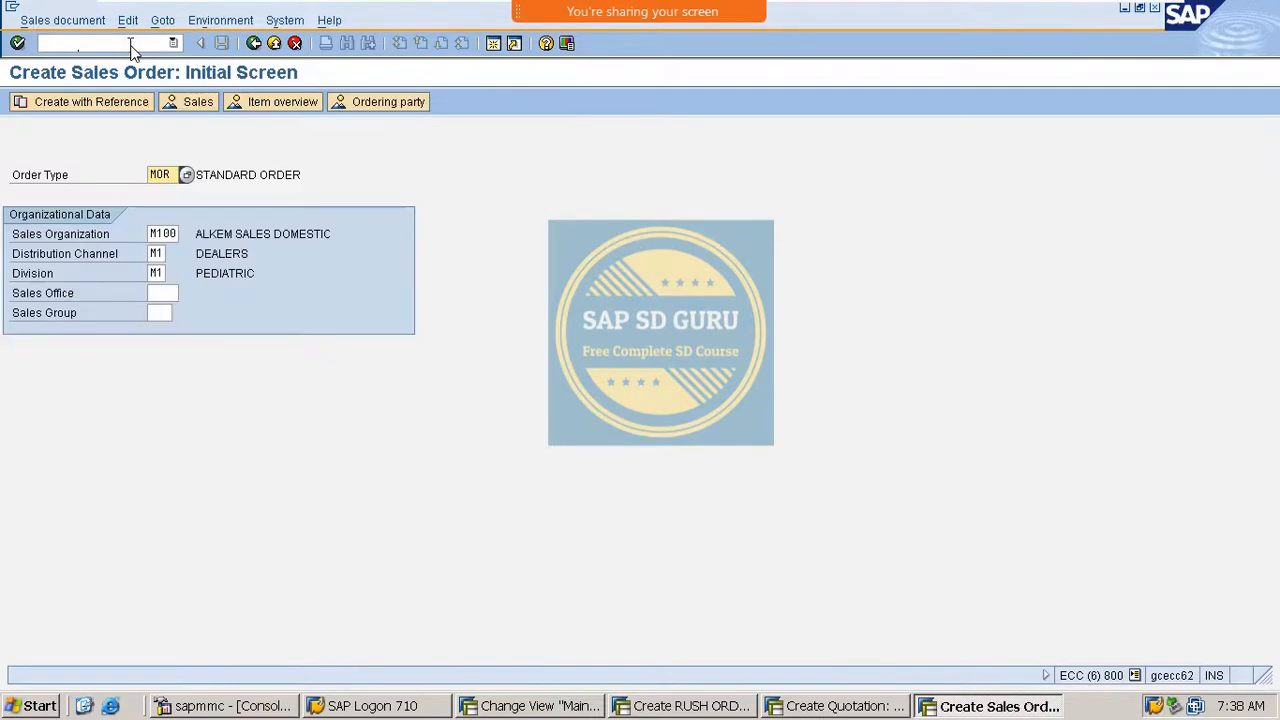
{"action": "key", "text": "Return"}
{"action": "type", "text": "77778"}
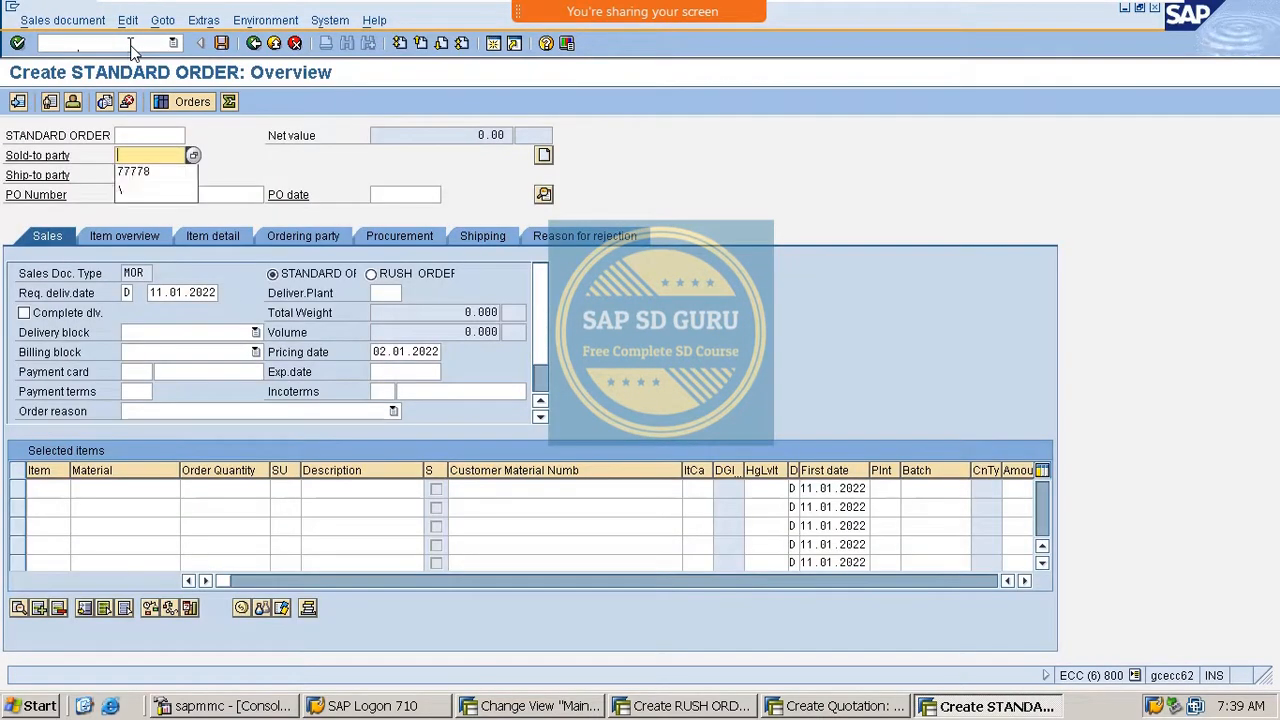
{"action": "key", "text": "Return"}
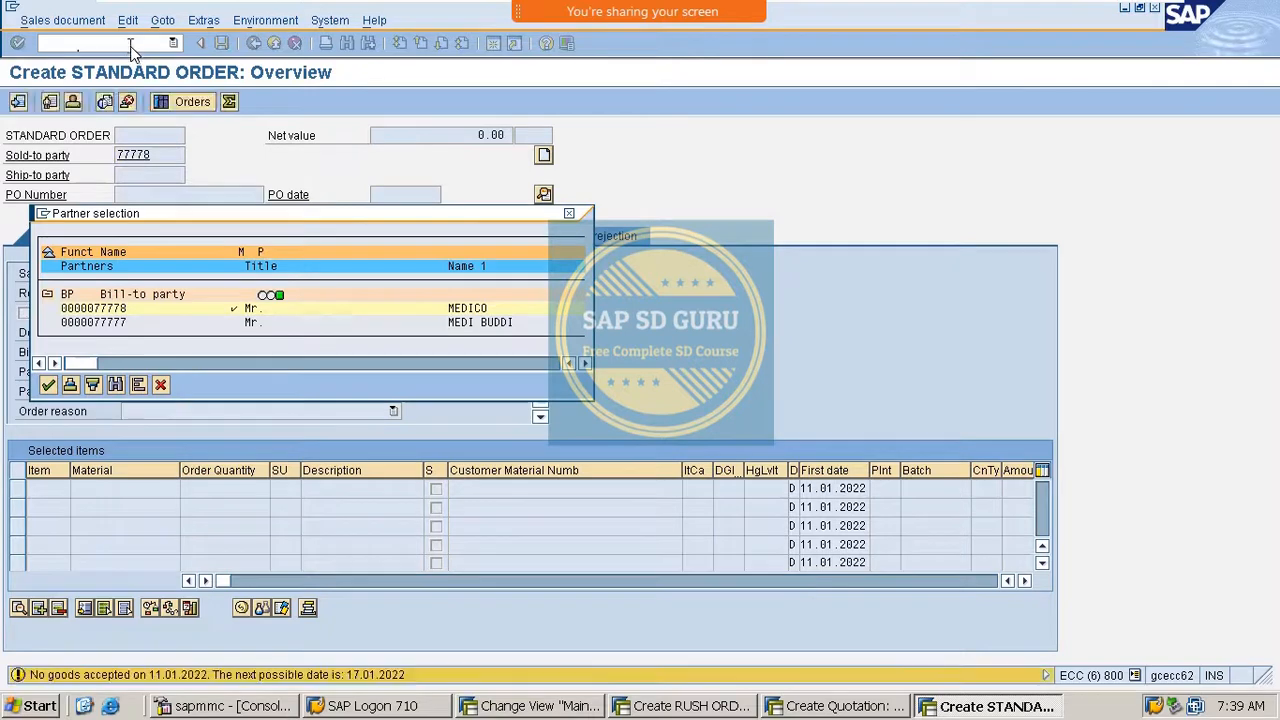
{"action": "key", "text": "Return"}
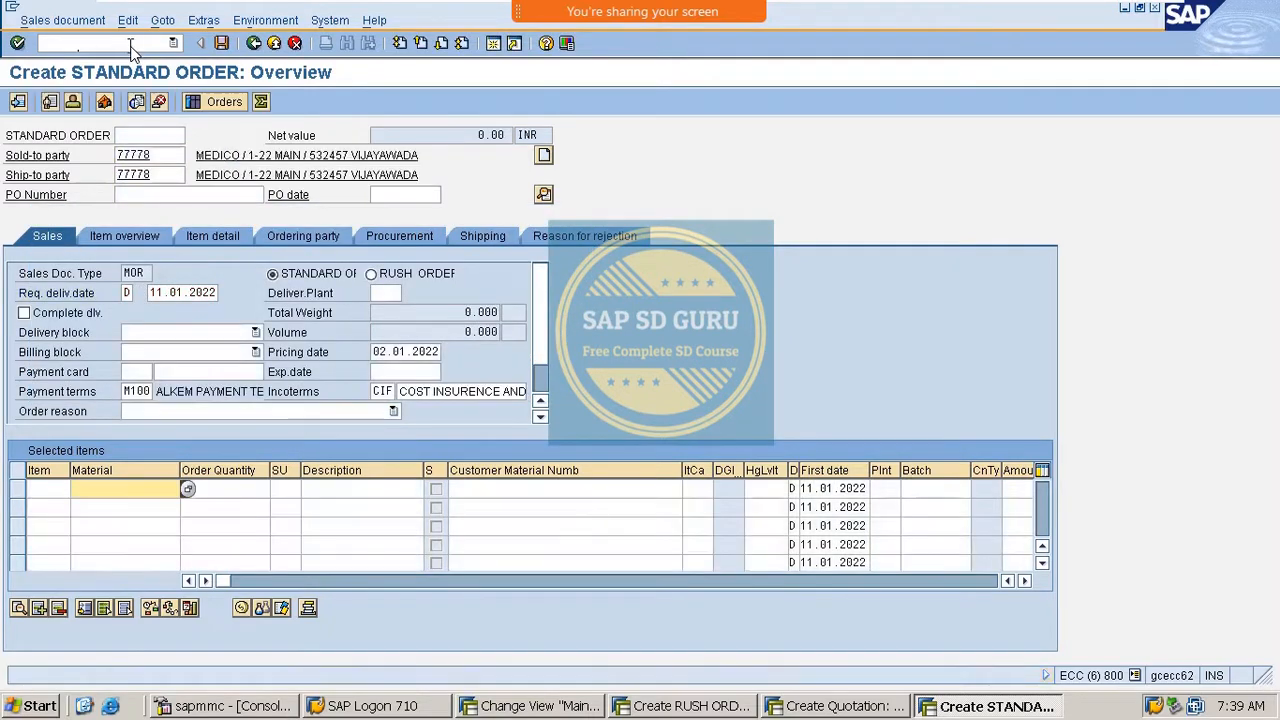
Add material DOLO-650 with order quantity 1 to the new order, continuing past the open quotations check and the availability control.
{"action": "type", "text": "D"}
{"action": "key", "text": "Down"}
{"action": "key", "text": "Return"}
{"action": "key", "text": "Tab"}
{"action": "type", "text": "1"}
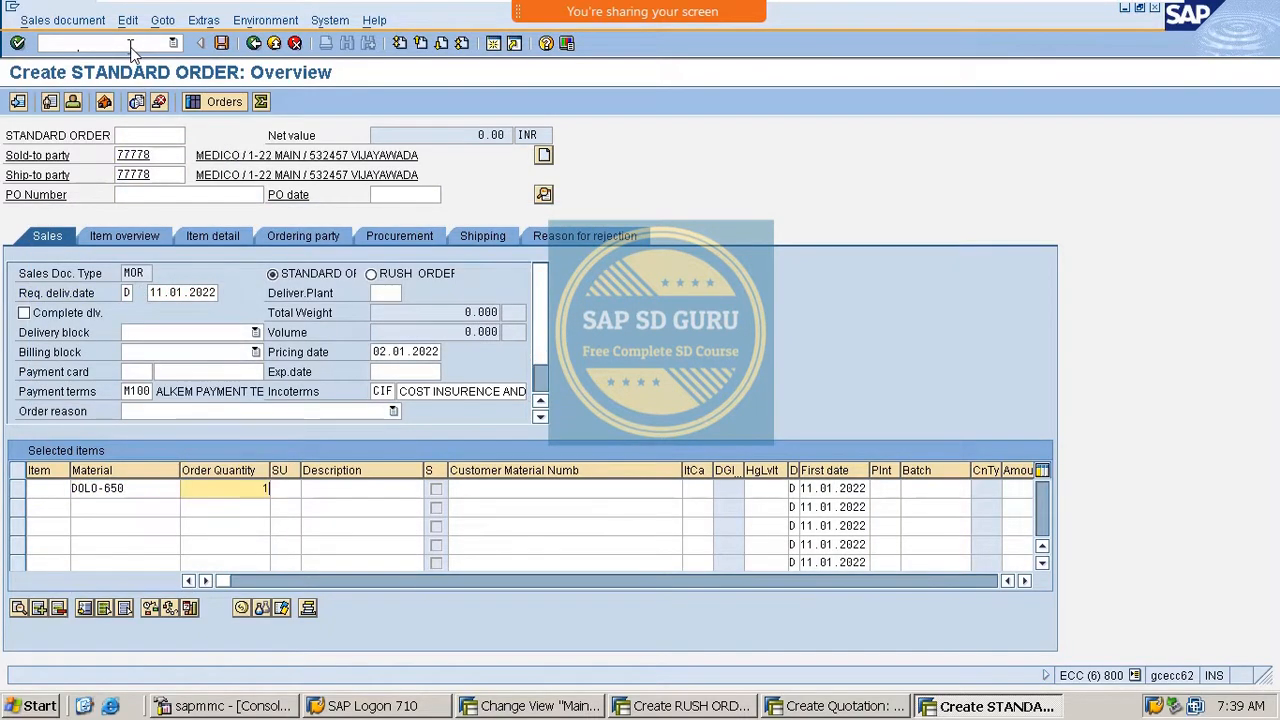
{"action": "key", "text": "Return"}
{"action": "key", "text": "Return"}
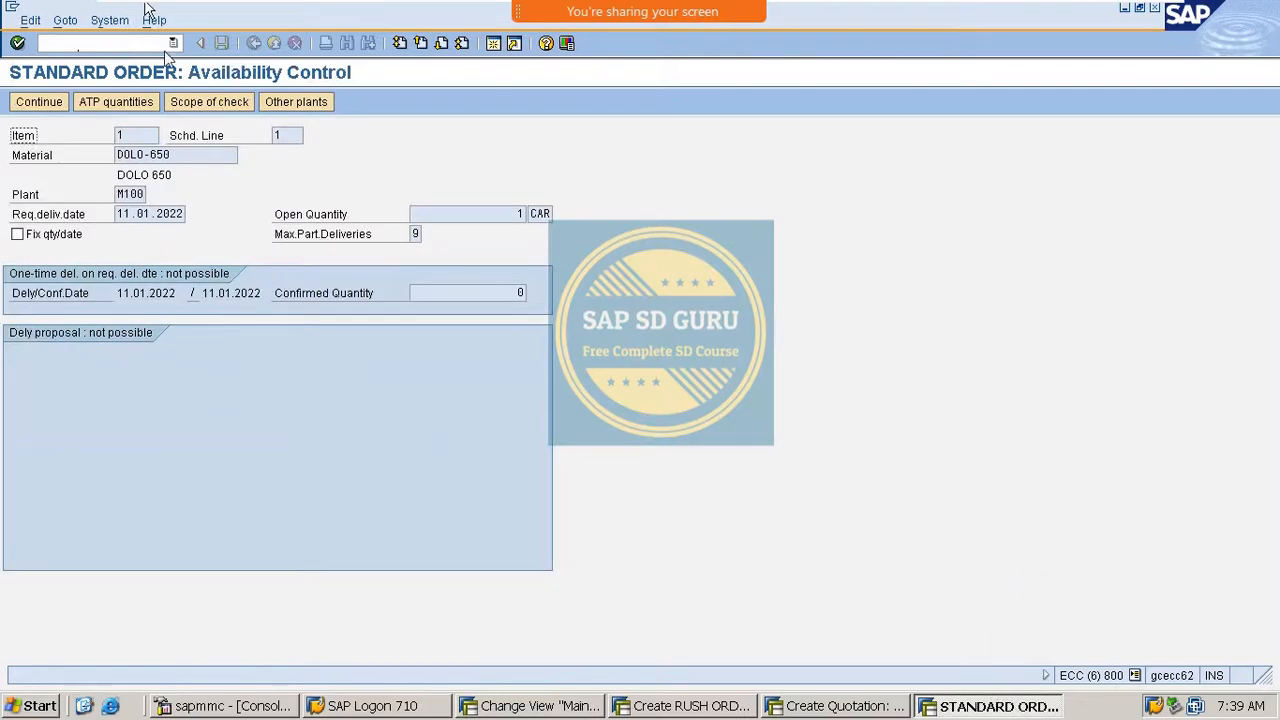
{"action": "left_click", "coordinate": [34, 104]}
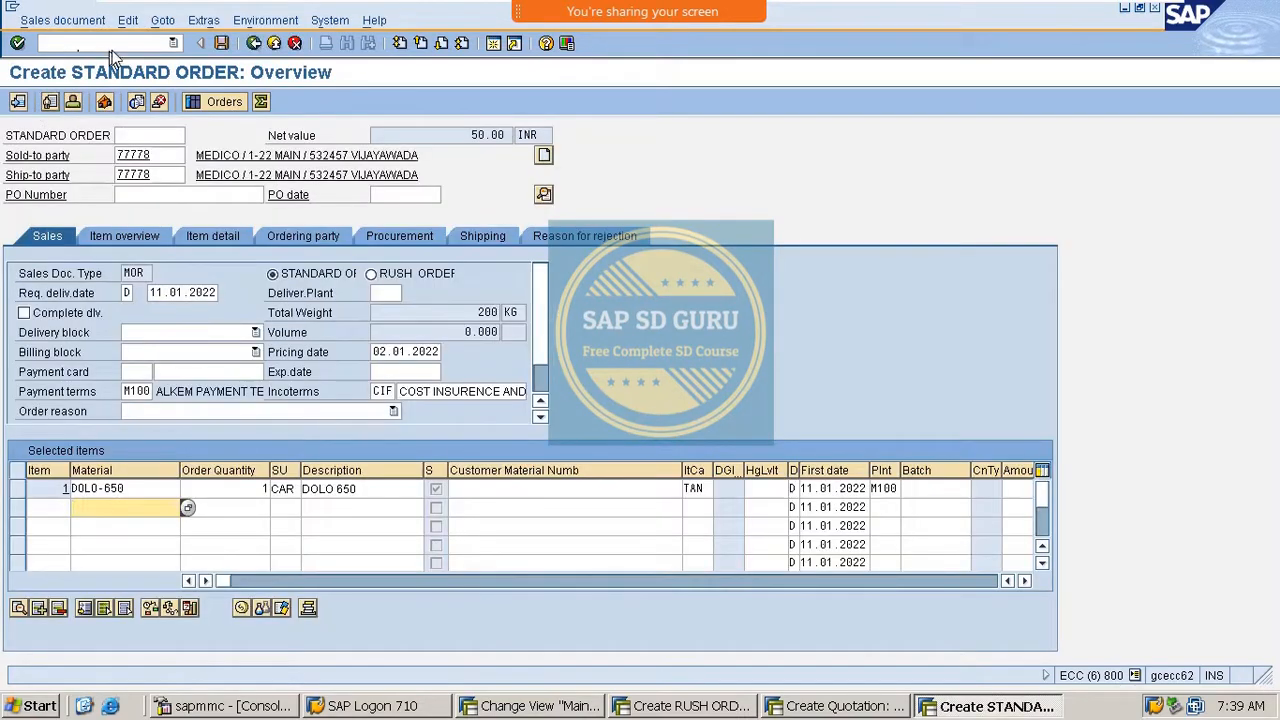
Run the incompletion check on the order, and clear the order quantity of the DOLO-650 item.
{"action": "left_click", "coordinate": [128, 20]}
{"action": "left_click", "coordinate": [182, 253]}
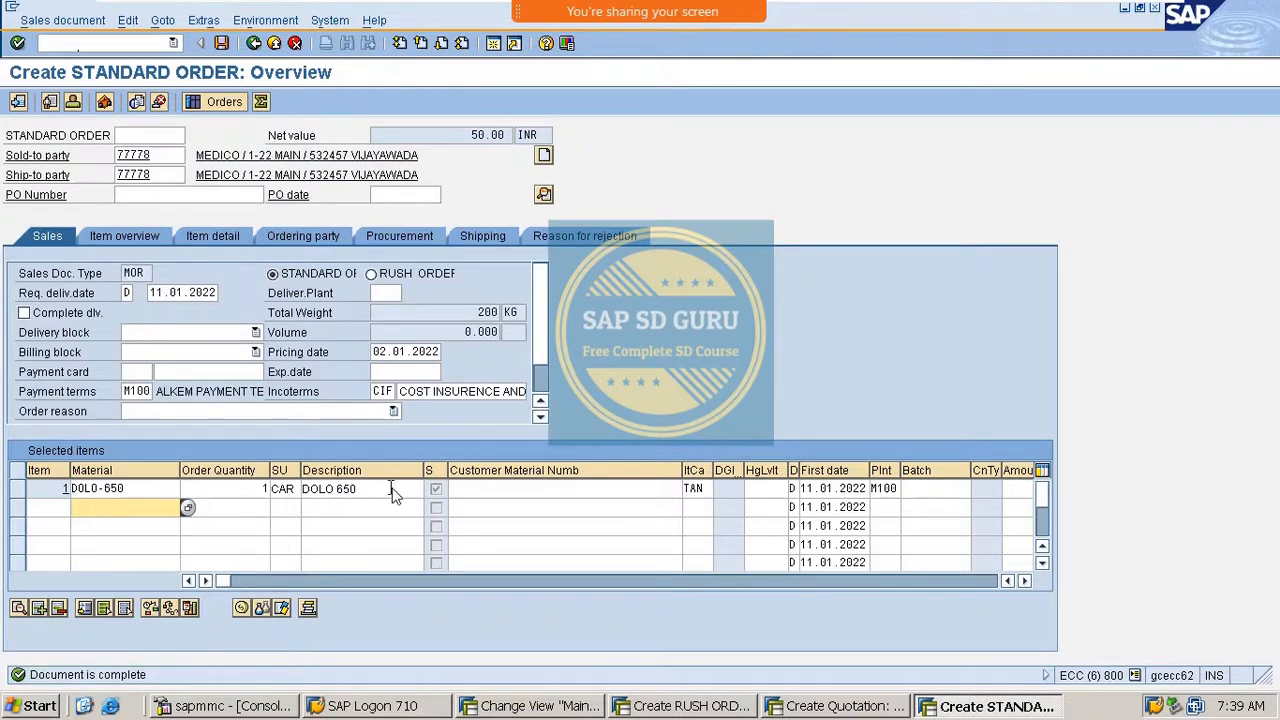
{"action": "left_click", "coordinate": [265, 488]}
{"action": "key", "text": "Delete"}
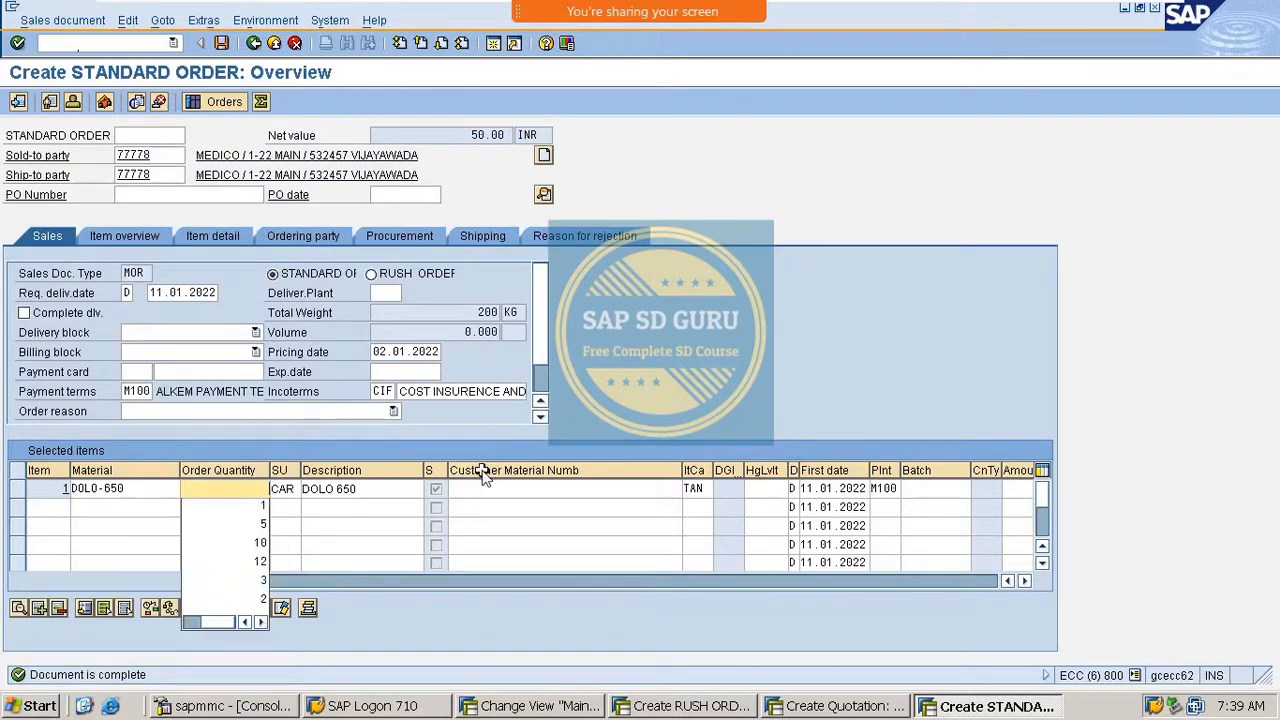
{"action": "key", "text": "Return"}
{"action": "key", "text": "Return"}
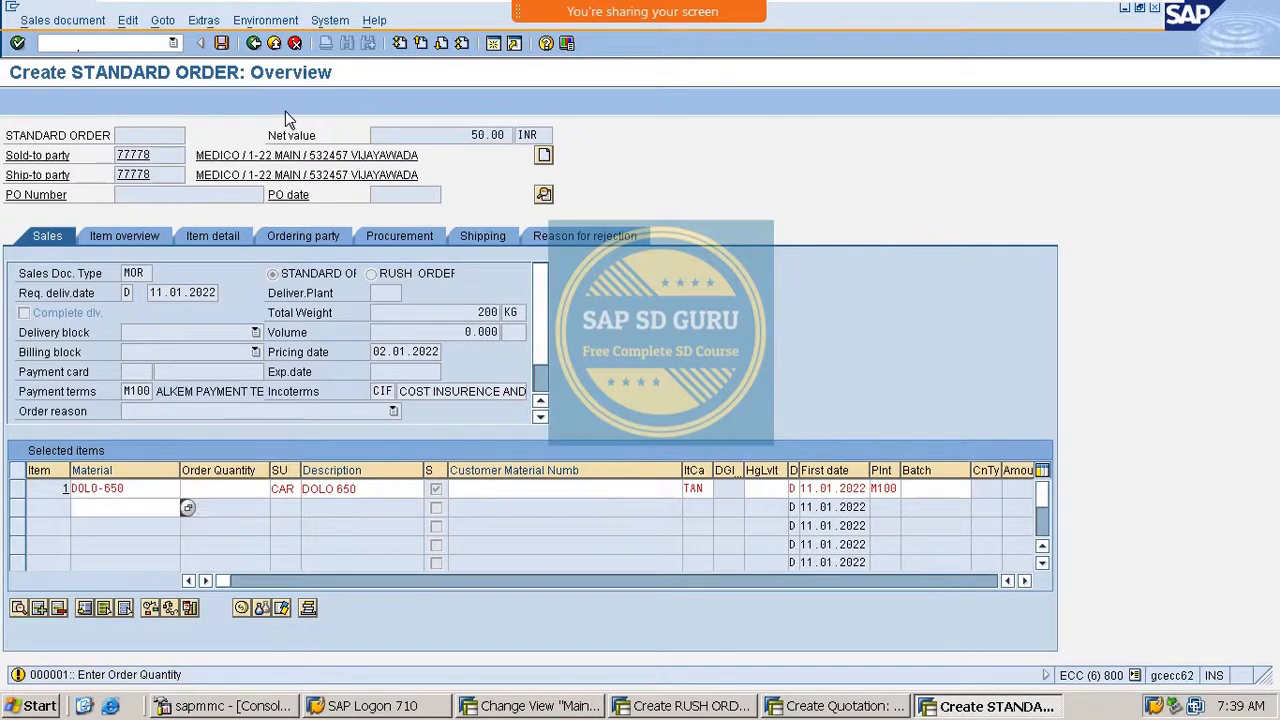
Run the incompletion check on the standard order without an order quantity and return to the order overview.
{"action": "left_click", "coordinate": [128, 20]}
{"action": "left_click", "coordinate": [218, 254]}
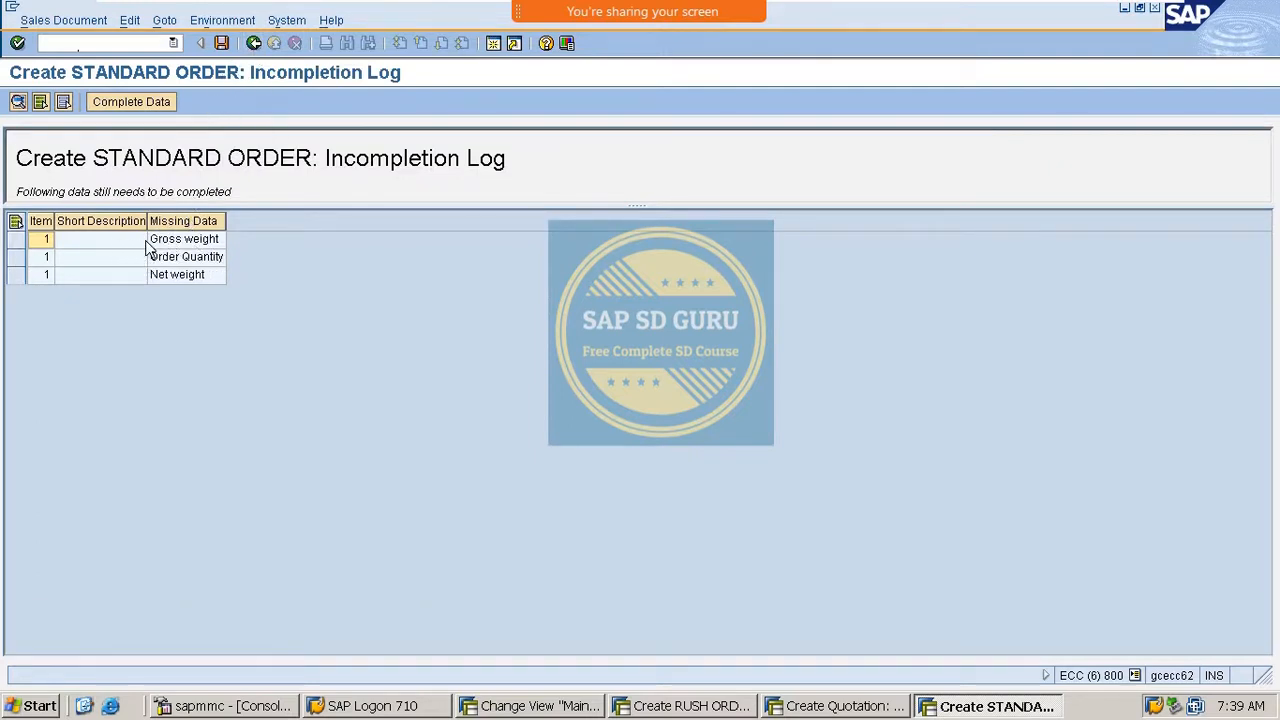
{"action": "left_click", "coordinate": [243, 48]}
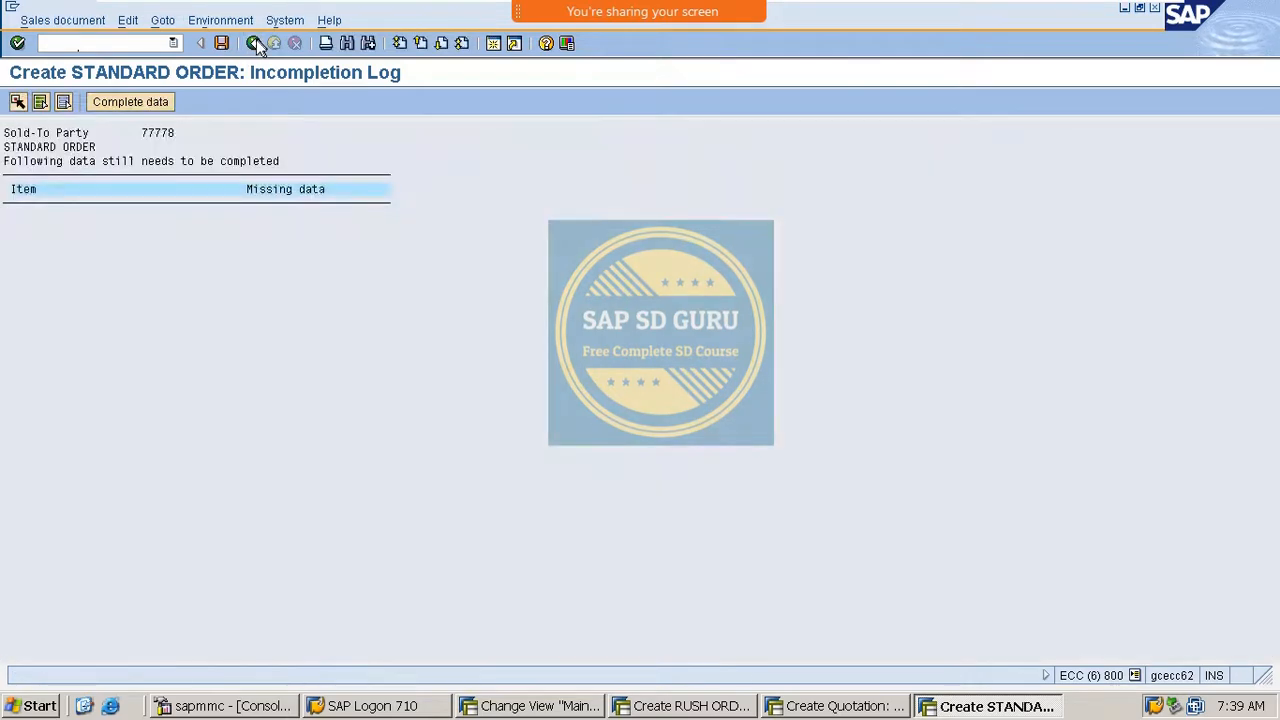
{"action": "left_click", "coordinate": [254, 45]}
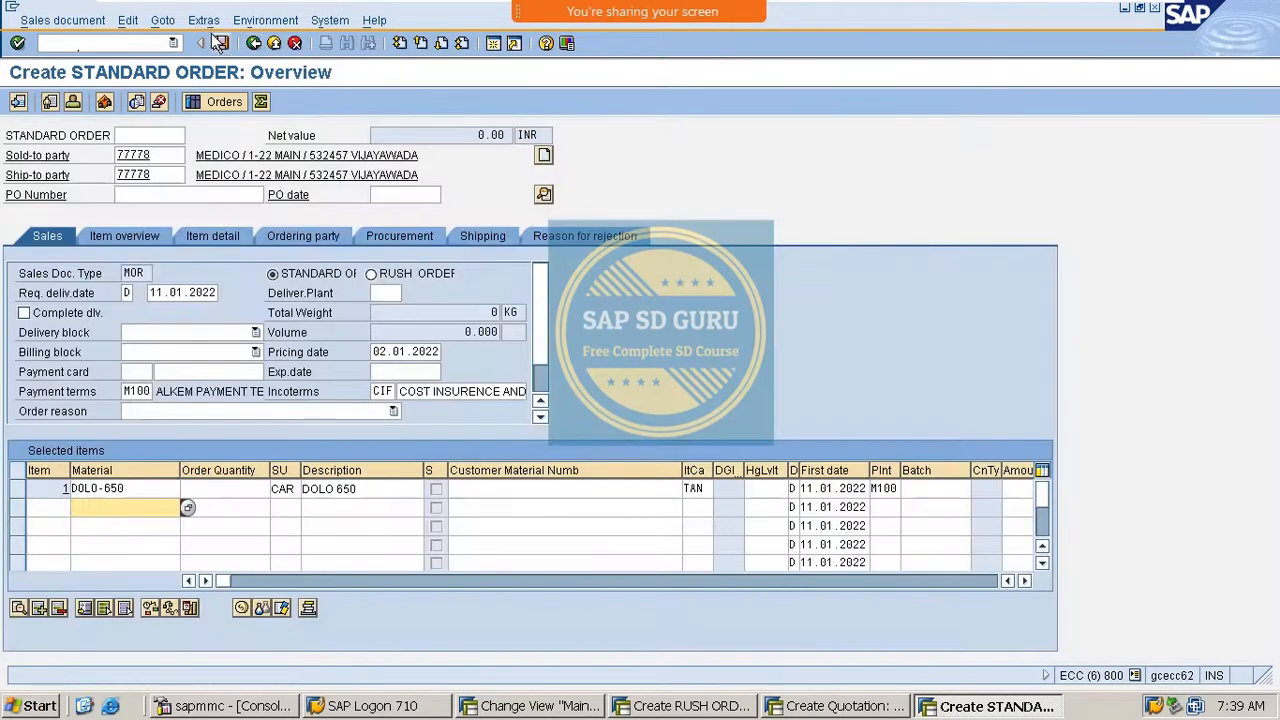
Try to save the incomplete standard order, repeating the save from the incompletion log.
{"action": "left_click", "coordinate": [221, 44]}
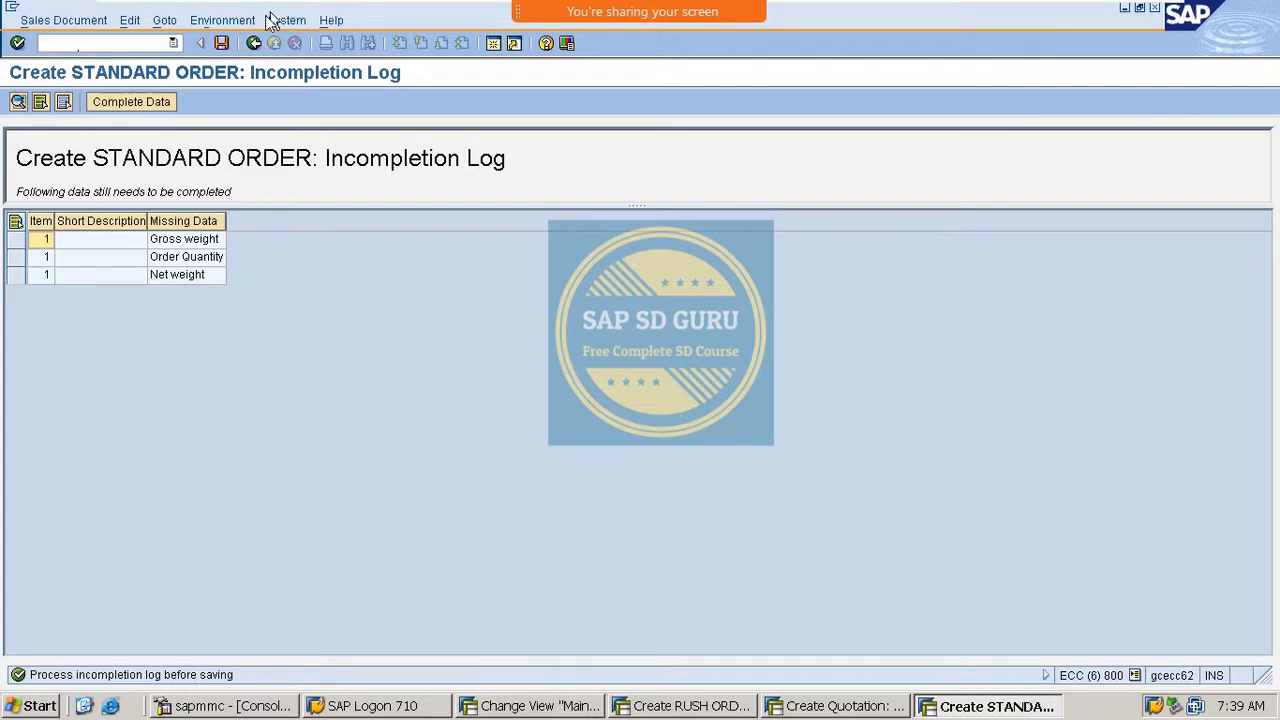
{"action": "left_click", "coordinate": [222, 43]}
{"action": "left_click", "coordinate": [222, 43]}
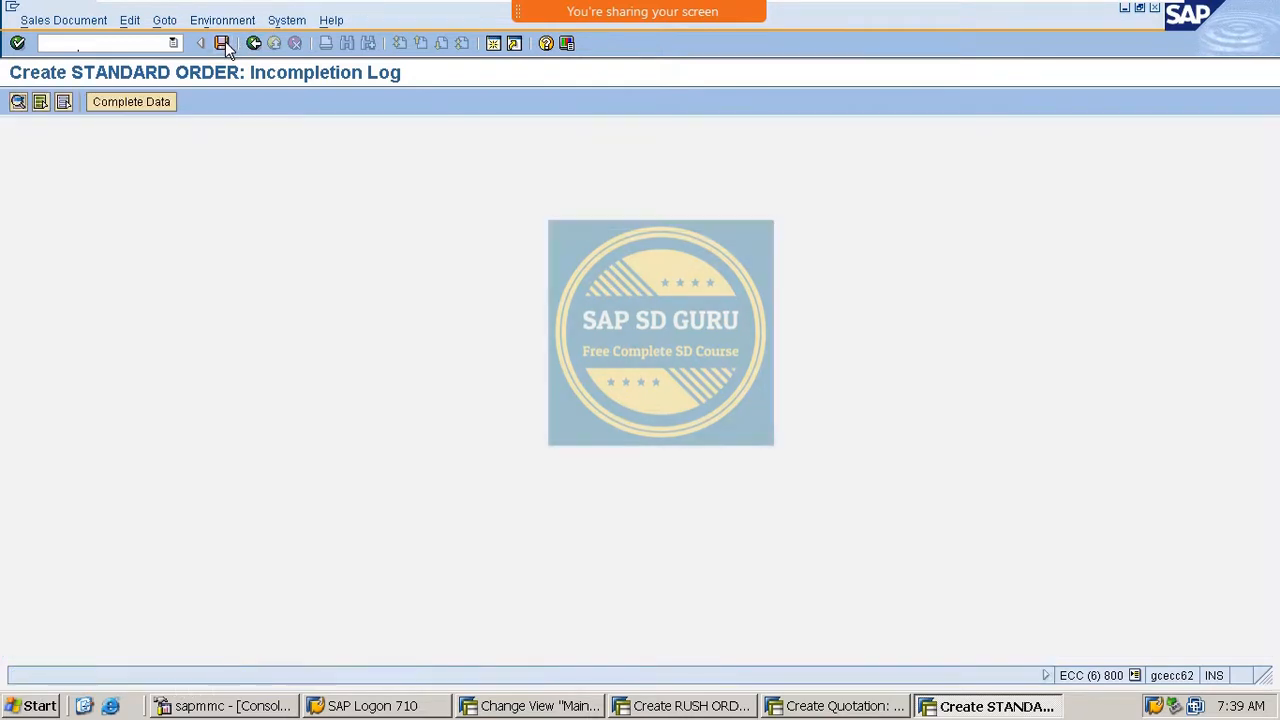
{"action": "left_click", "coordinate": [222, 43]}
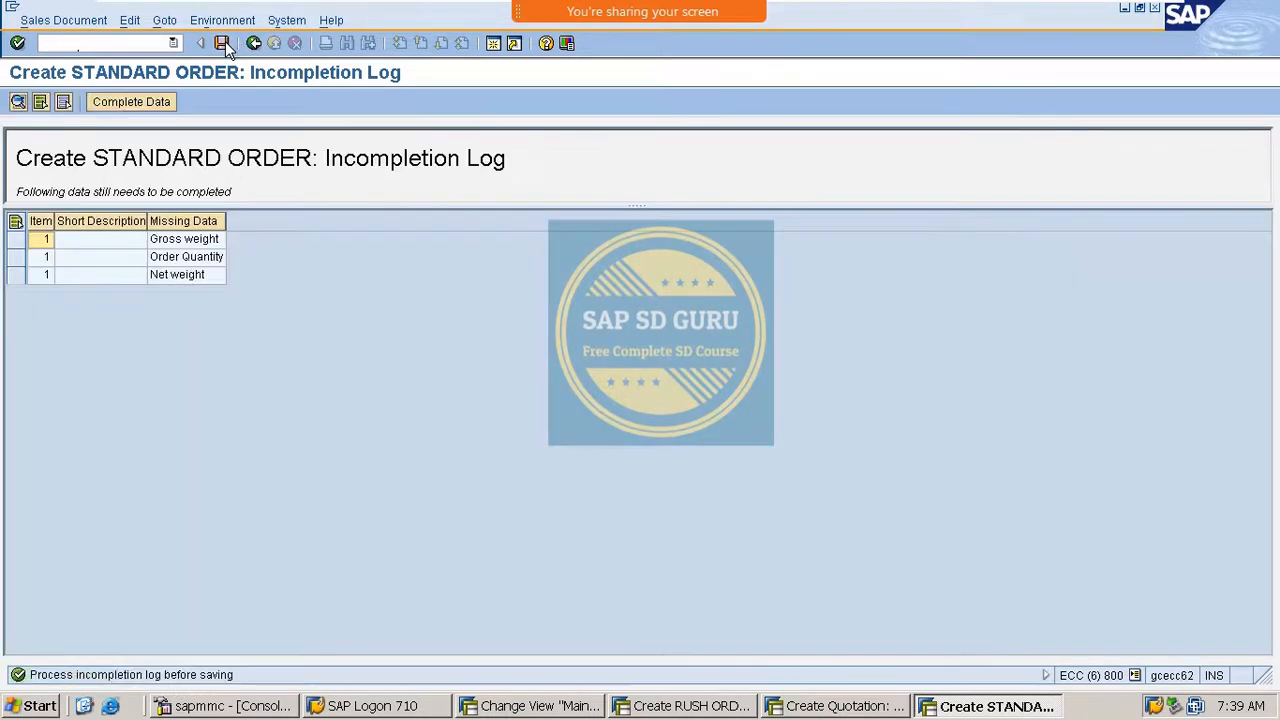
Switch to the settings of order type MOR, deactivate Incomplet.messages in the transaction flow and save the order type.
{"action": "key", "text": "alt+Tab"}
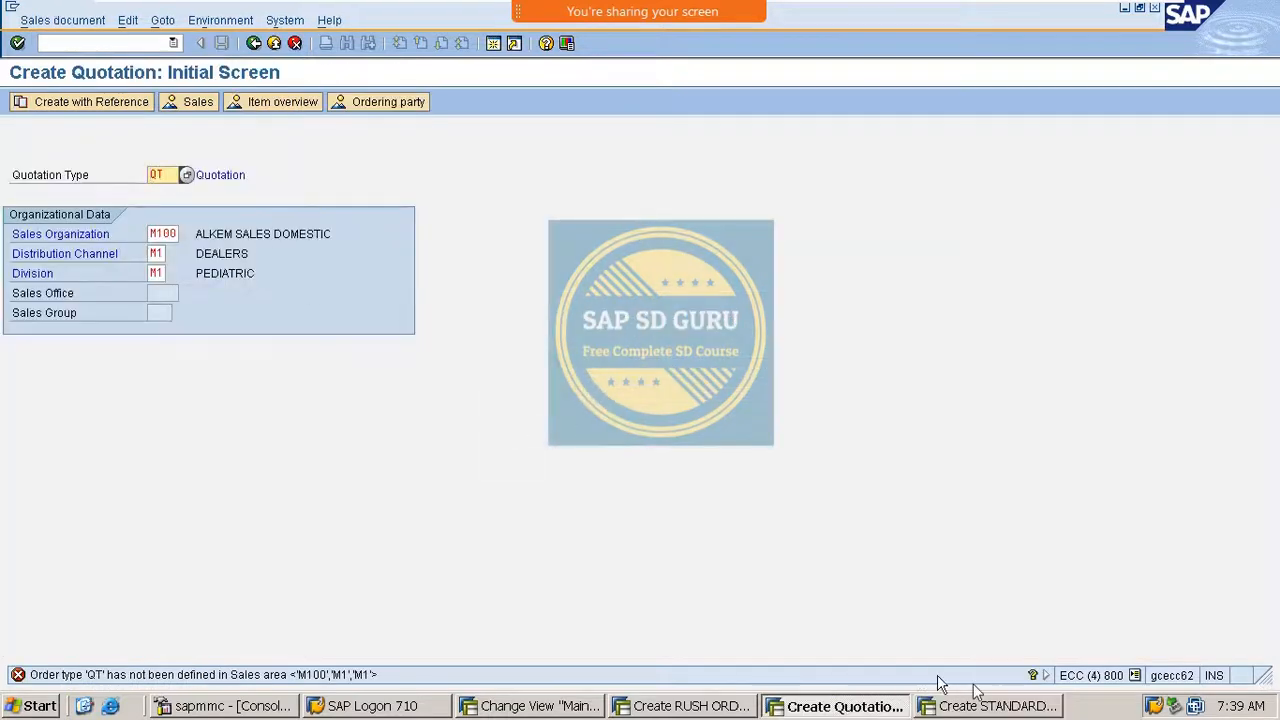
{"action": "left_click", "coordinate": [1035, 708]}
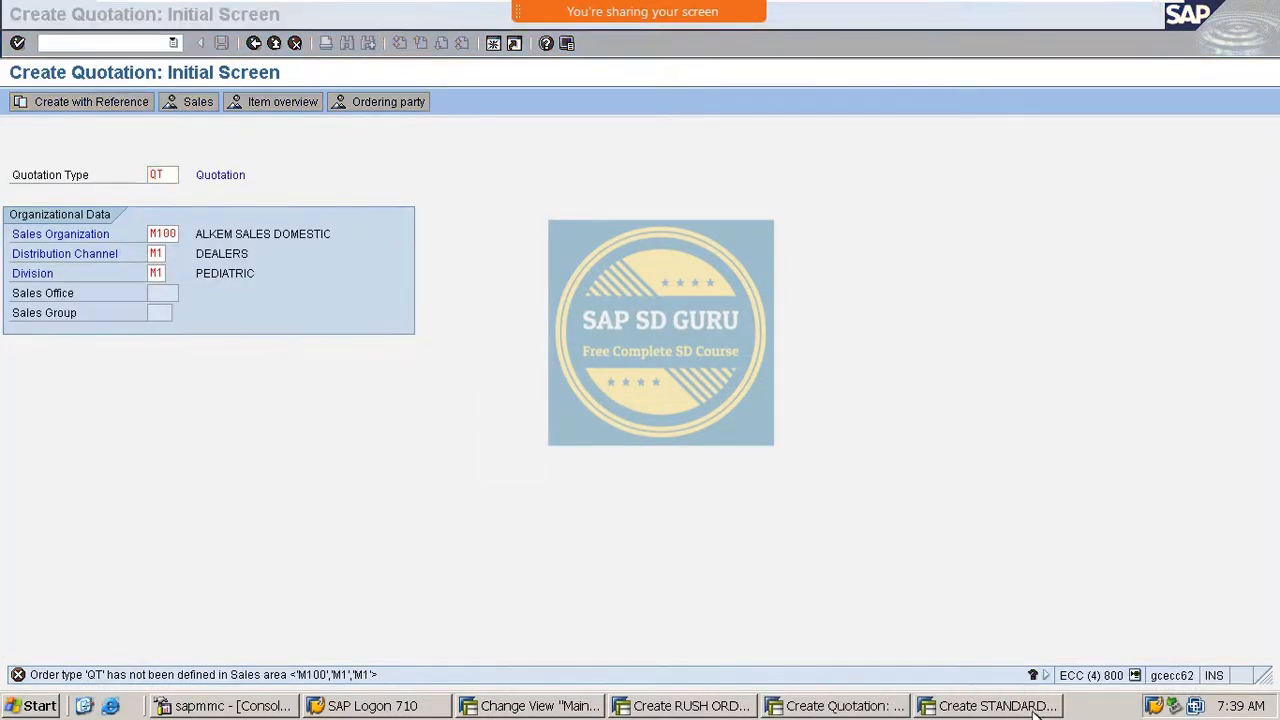
{"action": "left_click", "coordinate": [690, 700]}
{"action": "left_click", "coordinate": [497, 708]}
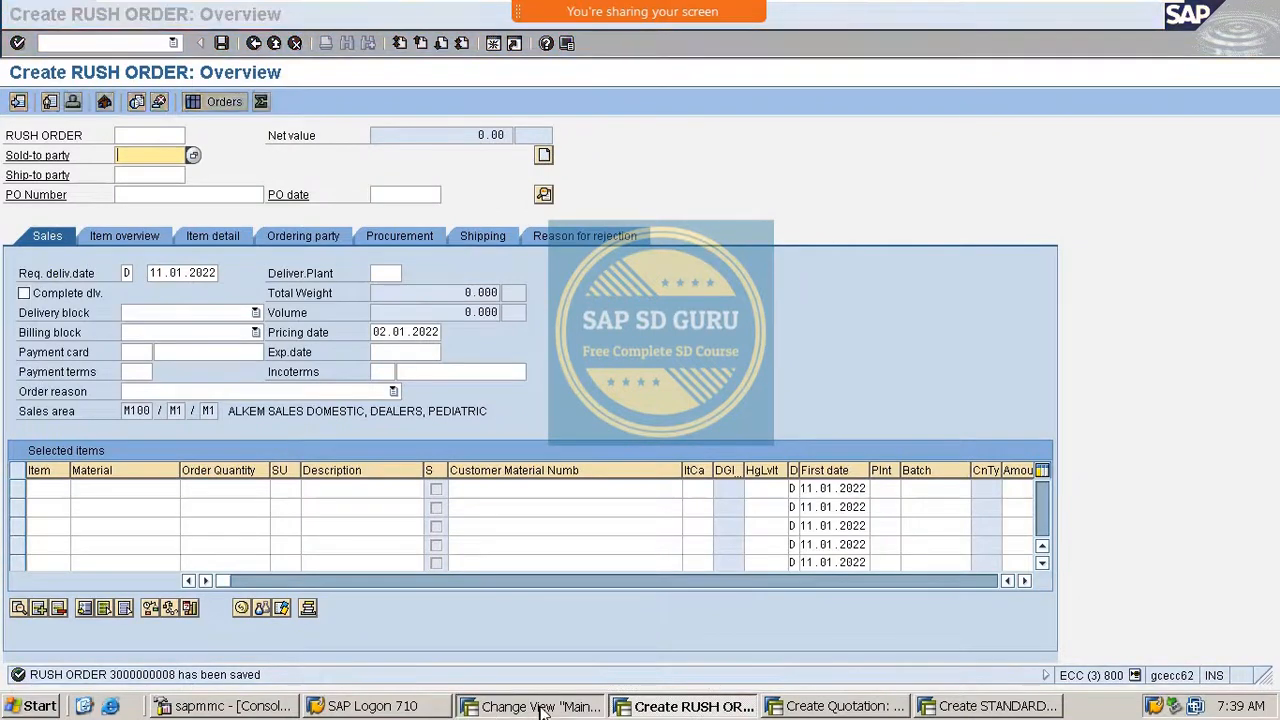
{"action": "scroll", "coordinate": [437, 591], "scroll_direction": "down", "scroll_amount": 1}
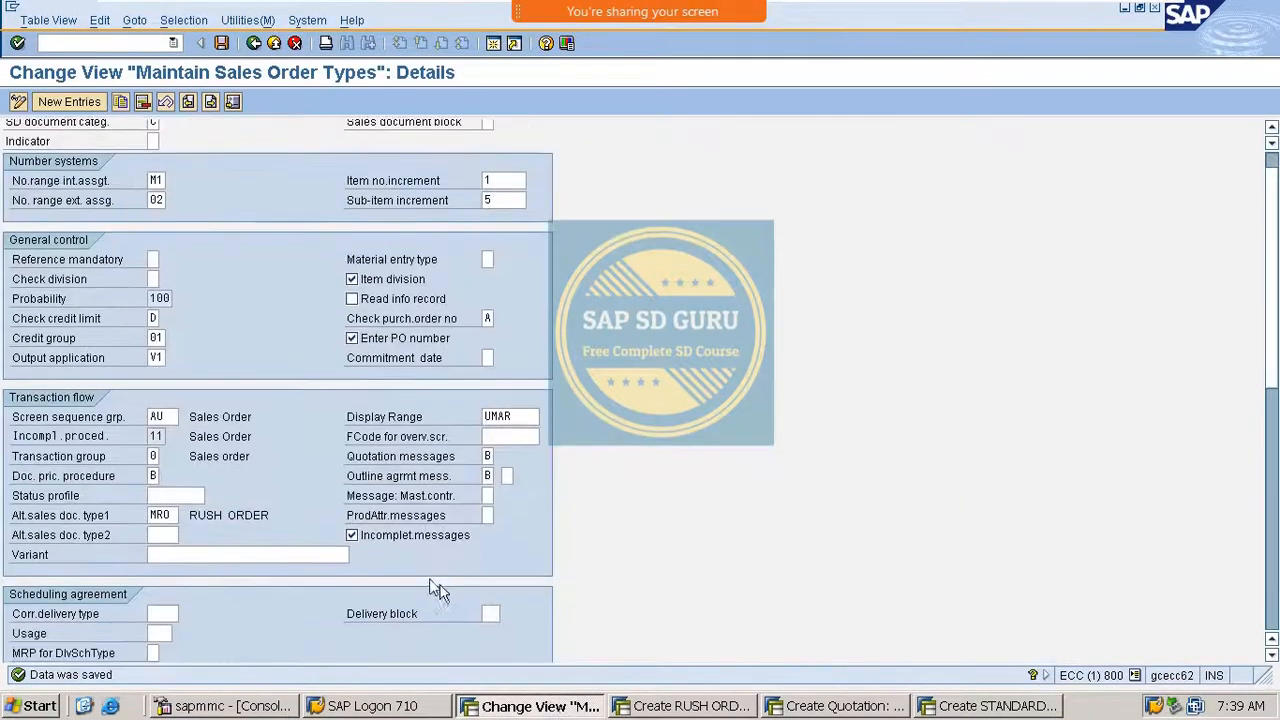
{"action": "left_click", "coordinate": [353, 537]}
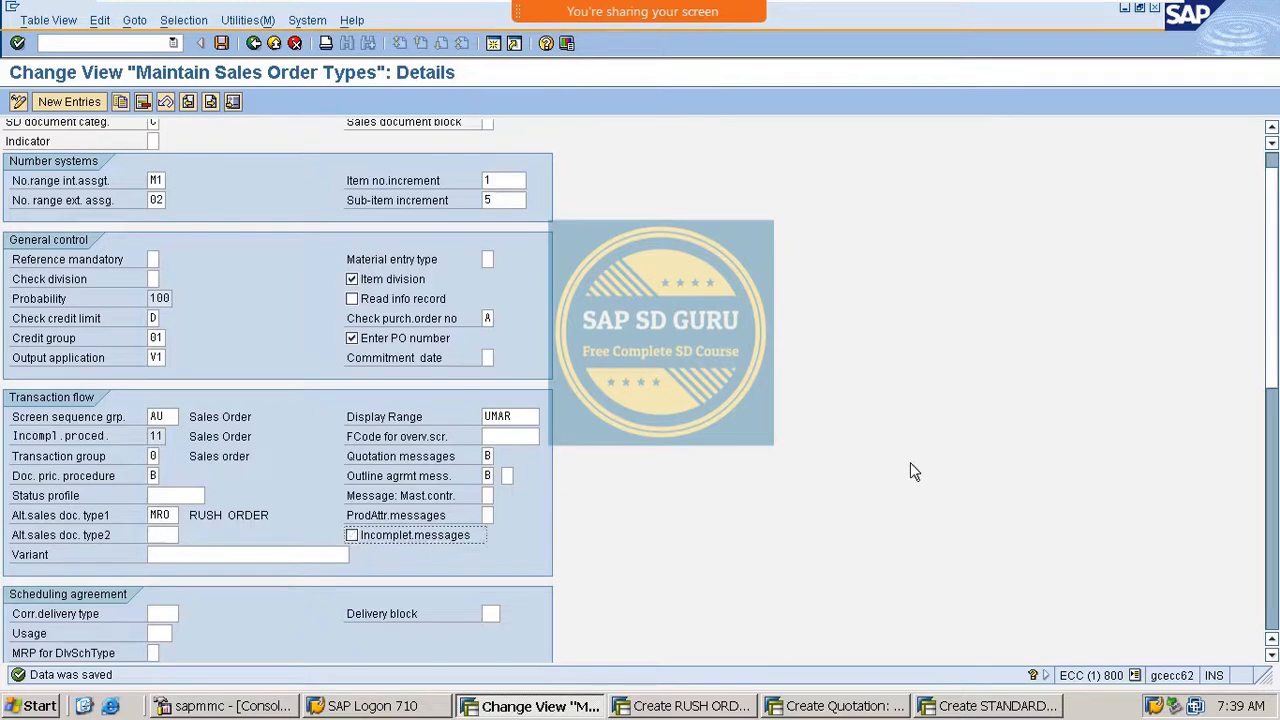
{"action": "scroll", "coordinate": [907, 472], "scroll_direction": "up", "scroll_amount": 1}
Go back to the standard order session, start another MOR order with /nva01, enter the sold-to party number and accept the proposed bill-to party.
{"action": "key", "text": "alt+Tab"}
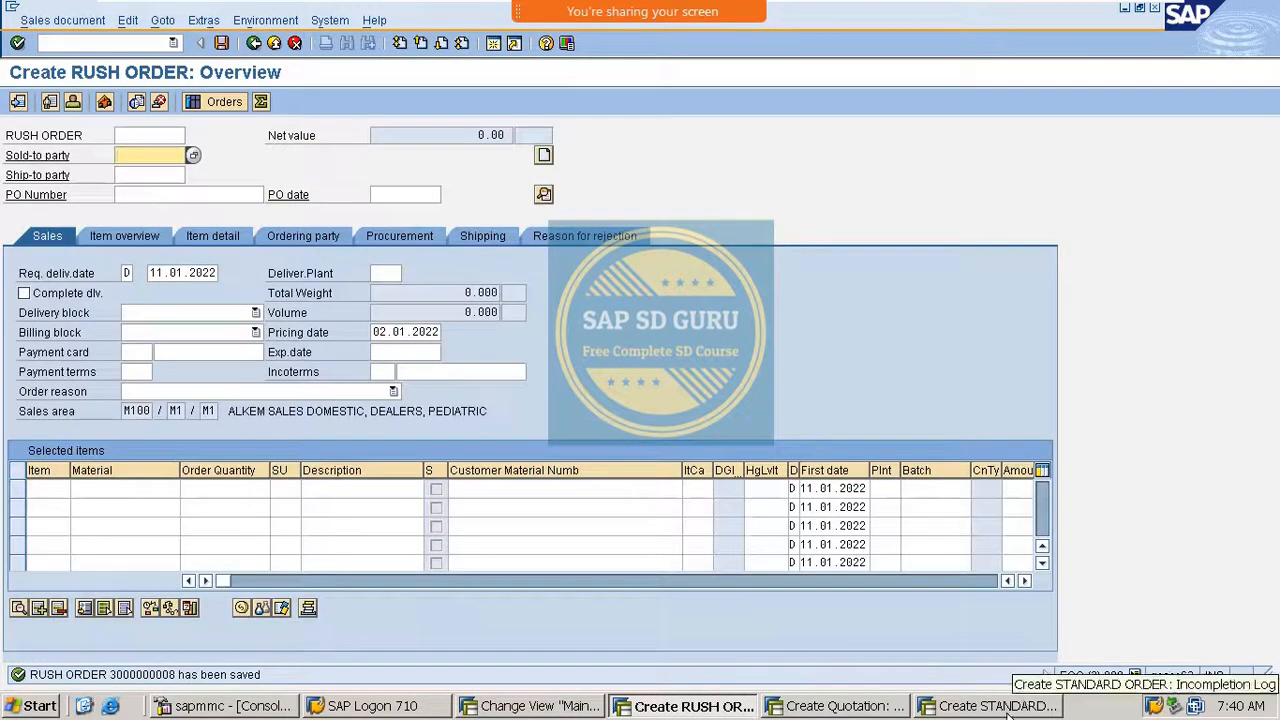
{"action": "left_click", "coordinate": [990, 706]}
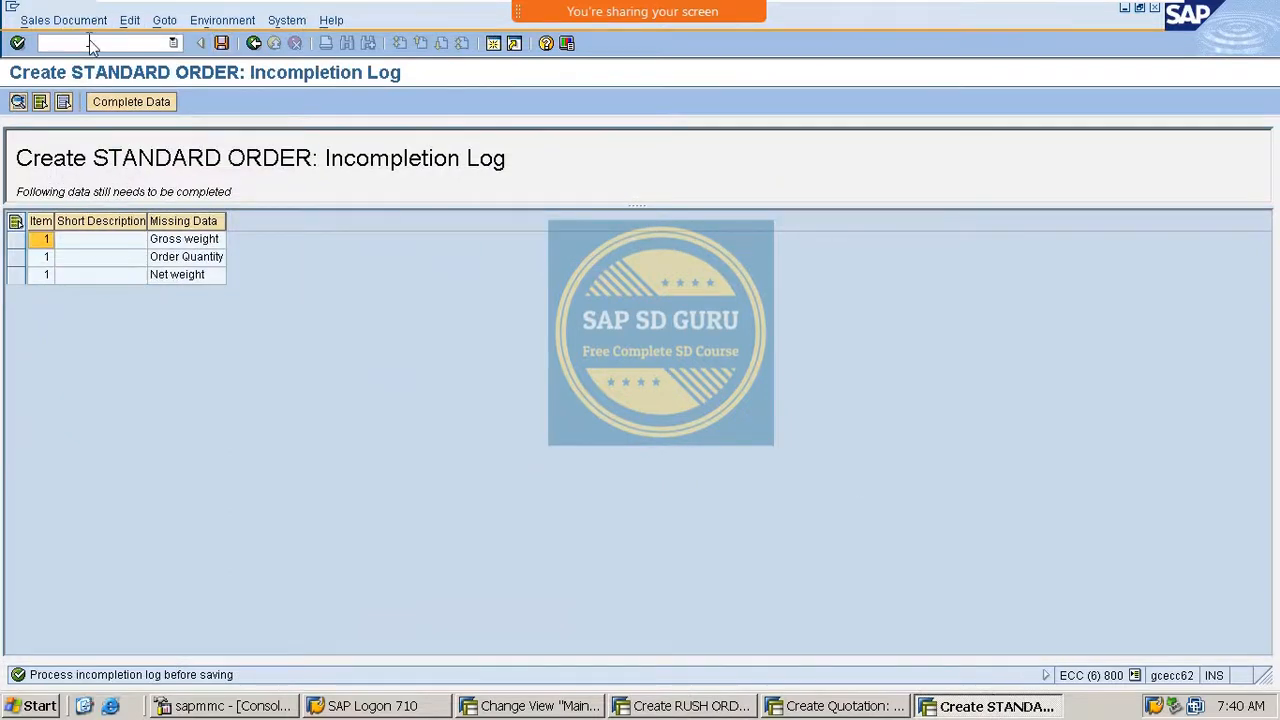
{"action": "type", "text": "/nva01"}
{"action": "key", "text": "Return"}
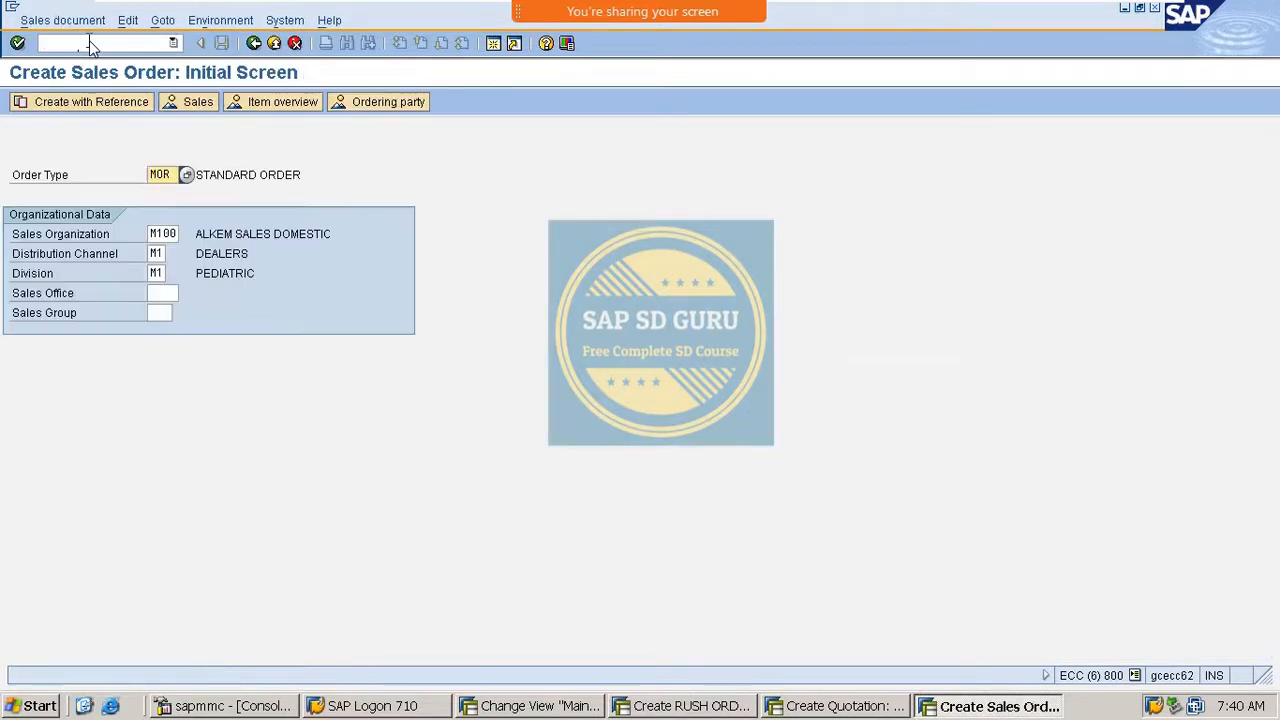
{"action": "key", "text": "Return"}
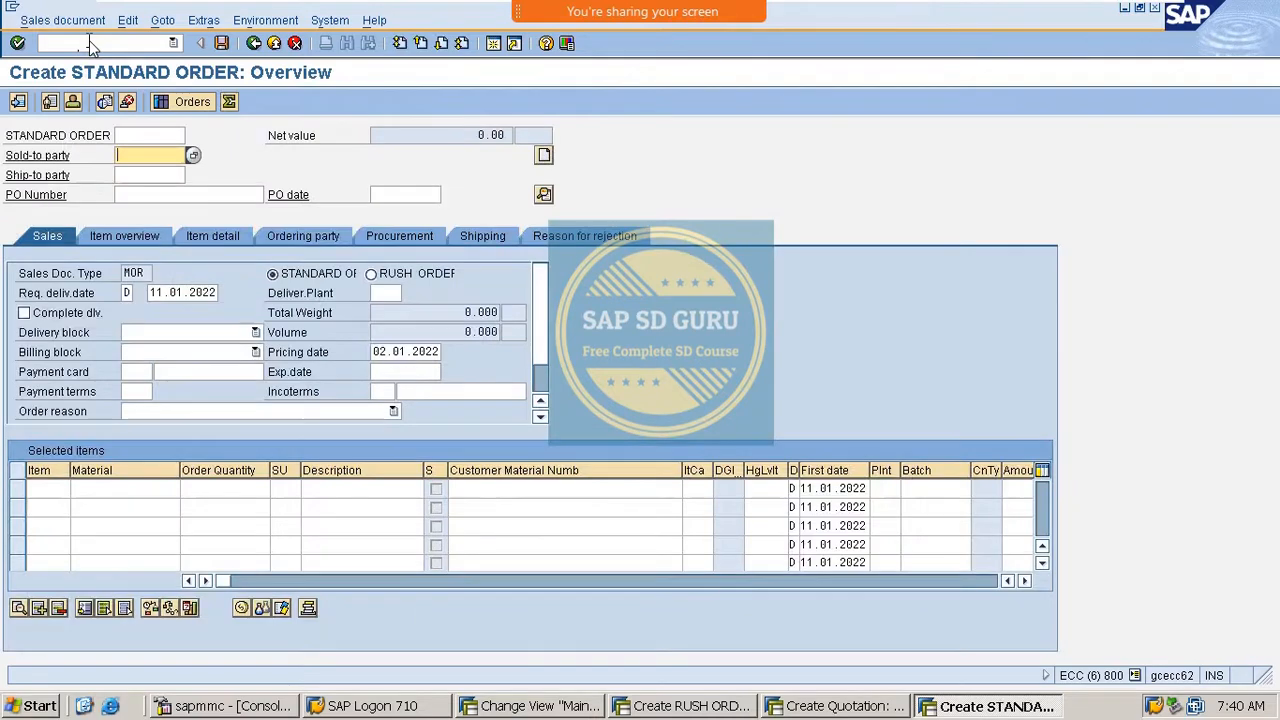
{"action": "type", "text": "77778"}
{"action": "key", "text": "Return"}
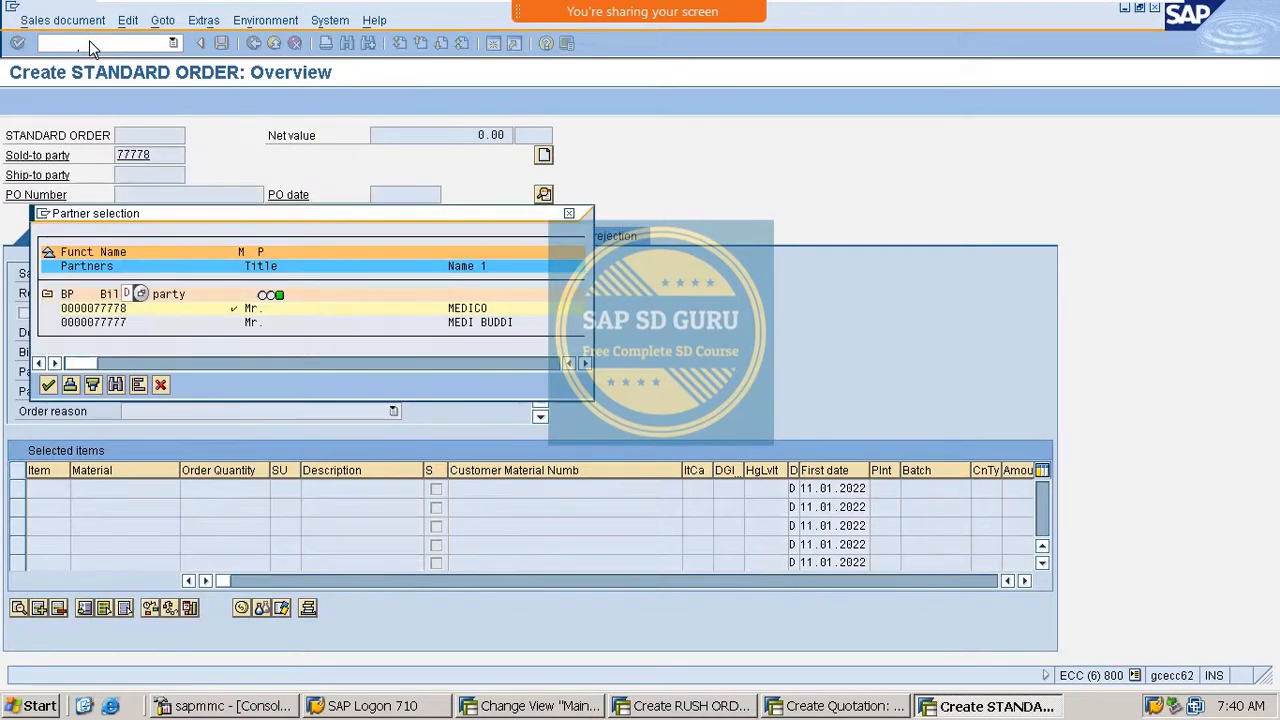
{"action": "key", "text": "Return"}
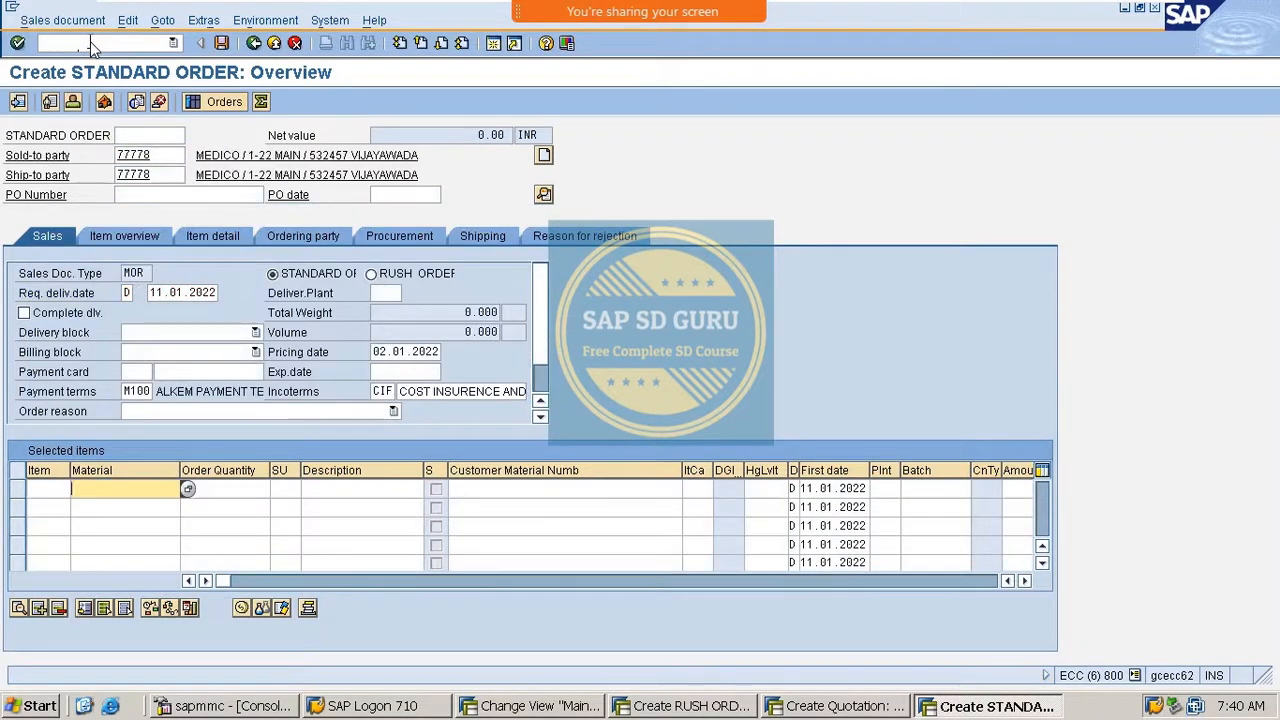
Add material DOLO-650 to the new order without an order quantity, continuing past the missing quantity warning.
{"action": "key", "text": "BackSpace"}
{"action": "key", "text": "Down"}
{"action": "key", "text": "Return"}
{"action": "key", "text": "Tab"}
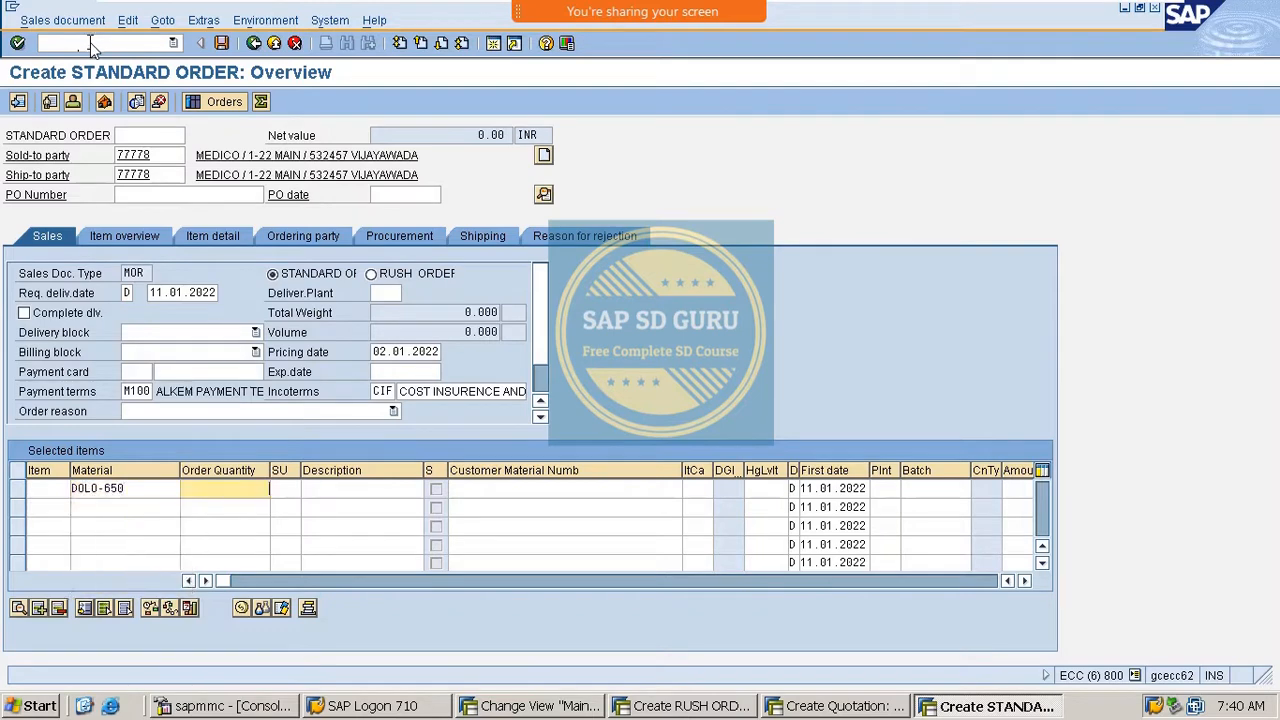
{"action": "key", "text": "Return"}
{"action": "key", "text": "Return"}
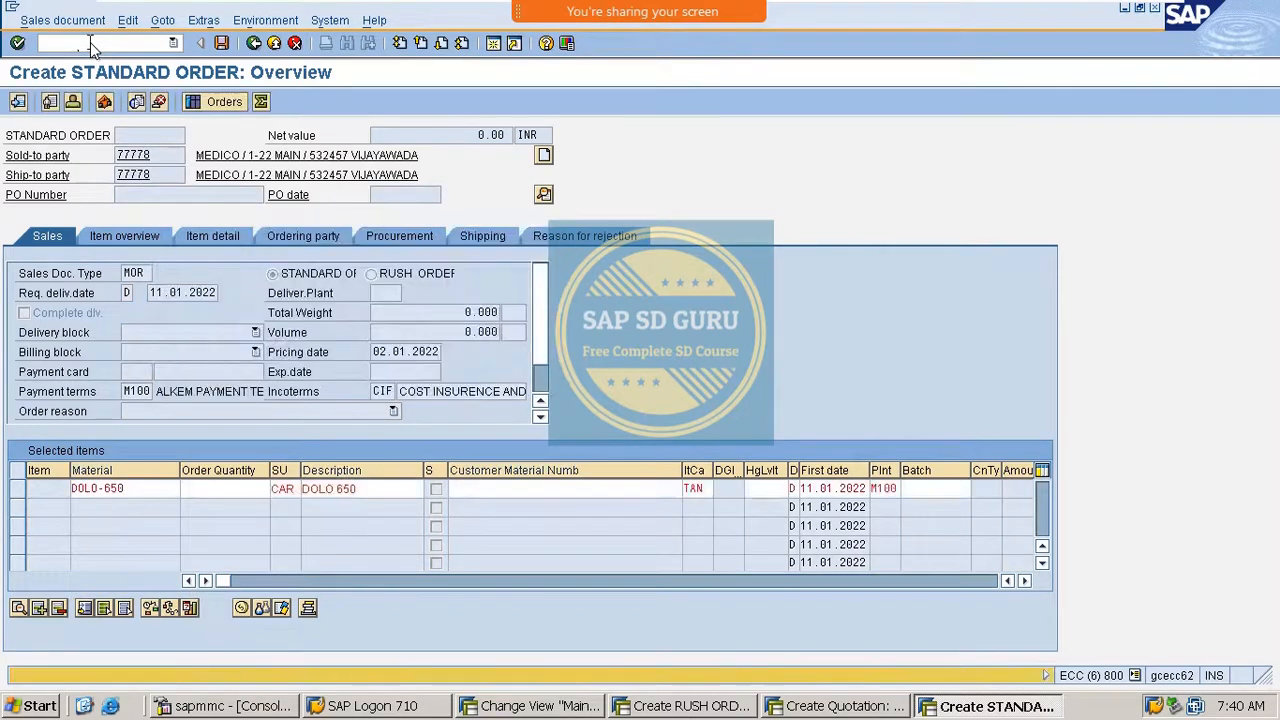
{"action": "left_click", "coordinate": [233, 490]}
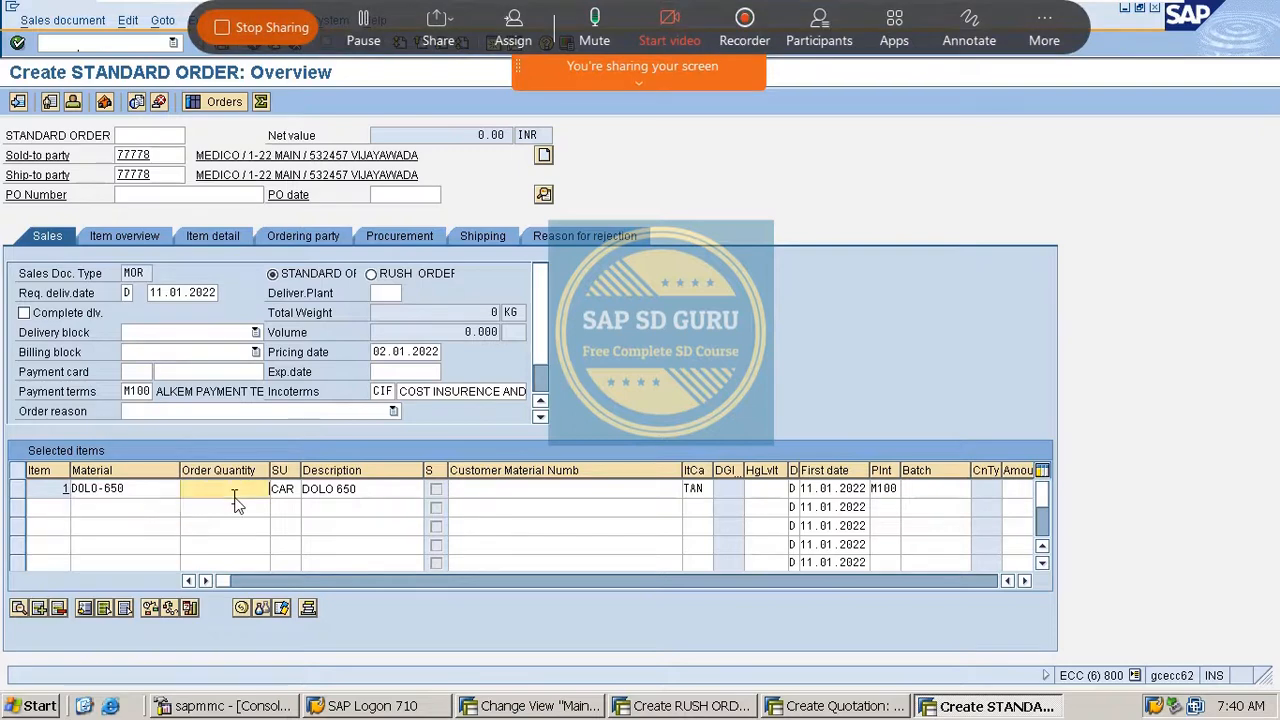
Open the incompletion log of the new DOLO-650 order, review its missing data and go back to the overview.
{"action": "left_click", "coordinate": [128, 21]}
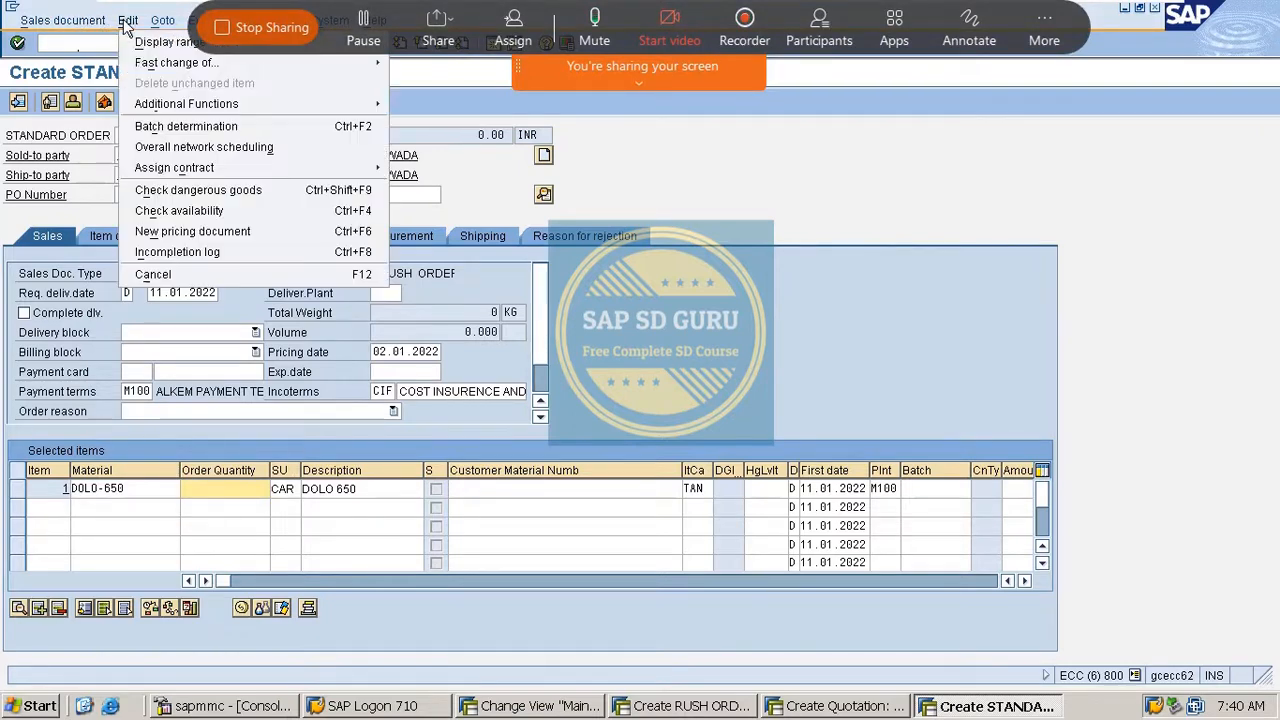
{"action": "left_click", "coordinate": [172, 252]}
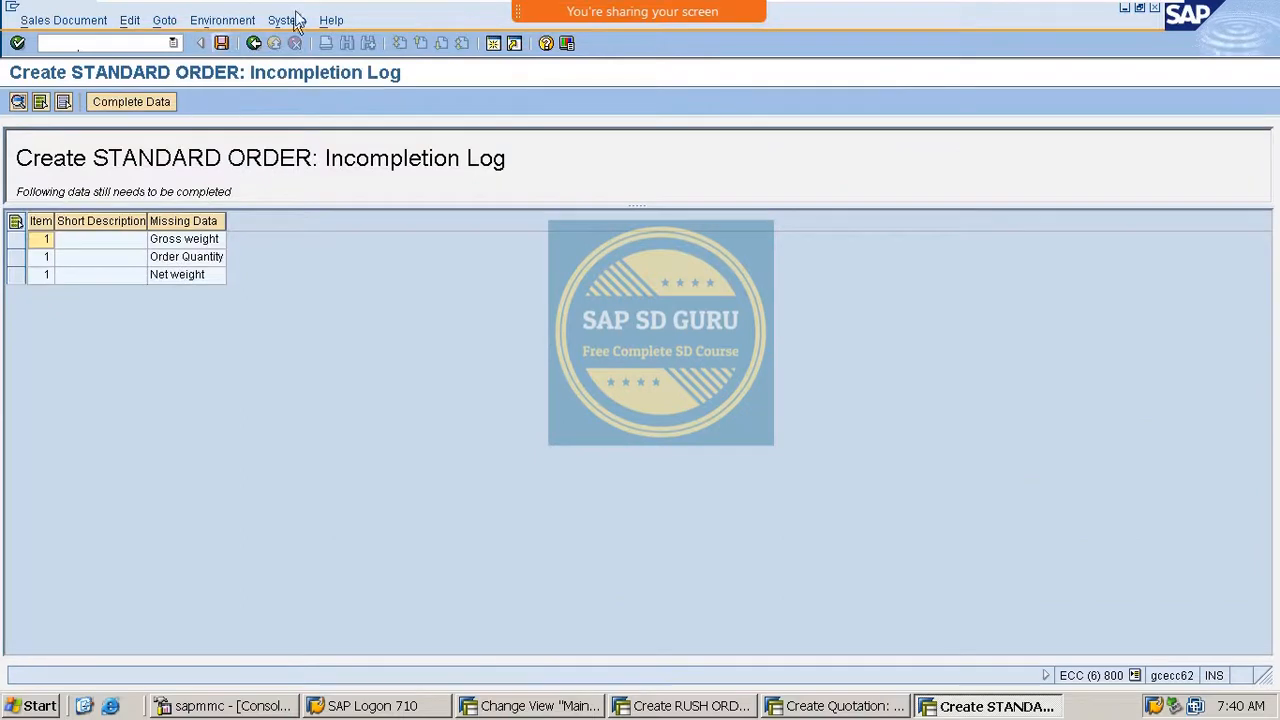
{"action": "left_click", "coordinate": [255, 43]}
{"action": "left_click", "coordinate": [255, 43]}
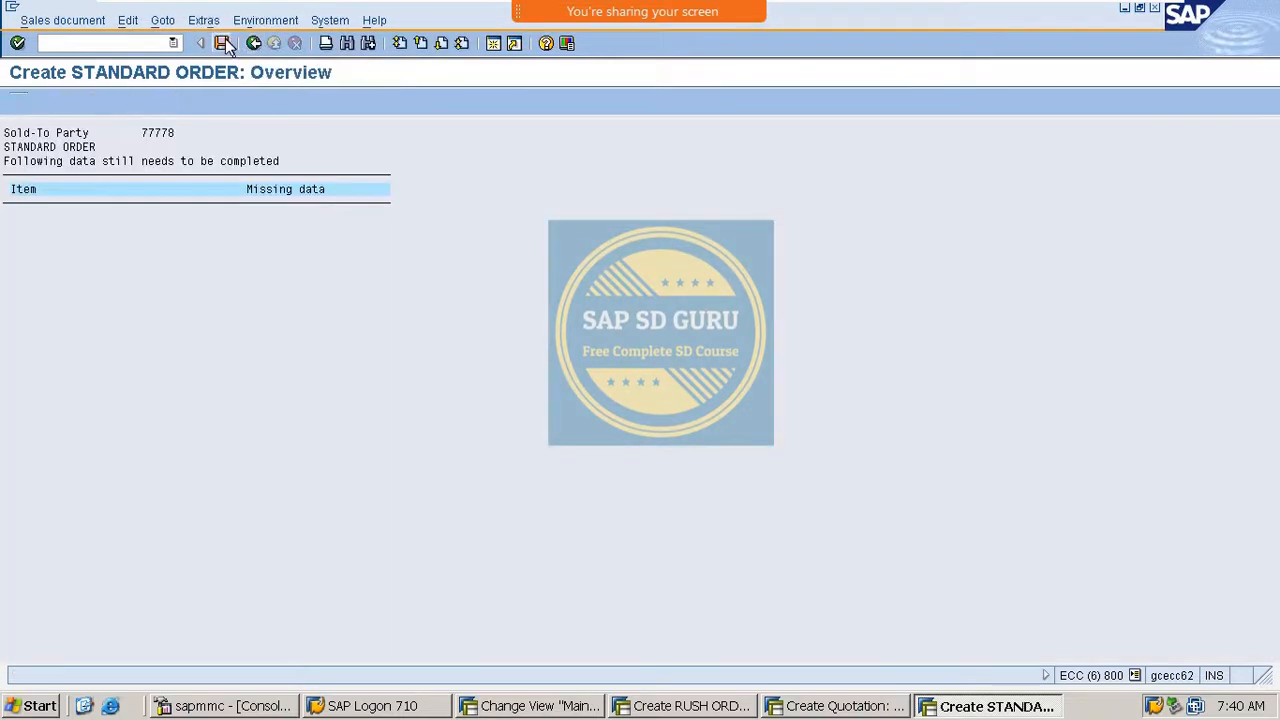
Save the standard order as an incomplete document, reading the incompletion prompt before choosing to save.
{"action": "left_click", "coordinate": [221, 43]}
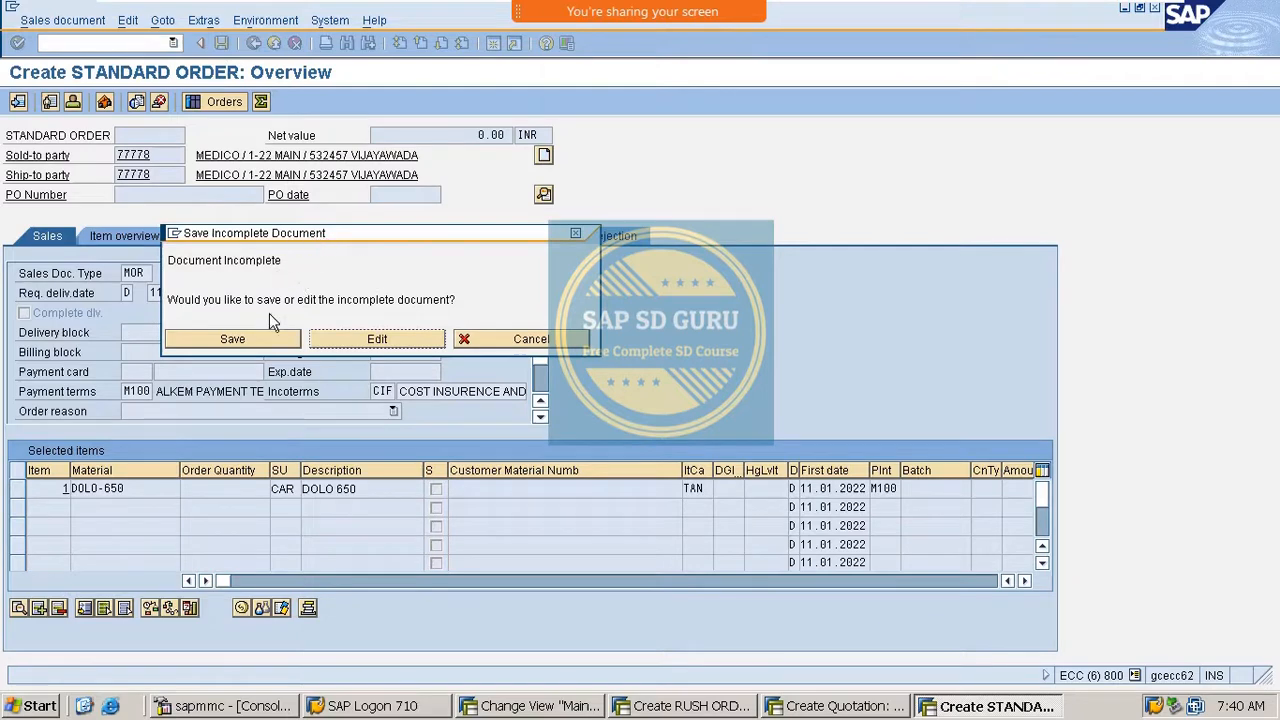
{"action": "left_click_drag", "start_coordinate": [187, 269], "coordinate": [336, 253]}
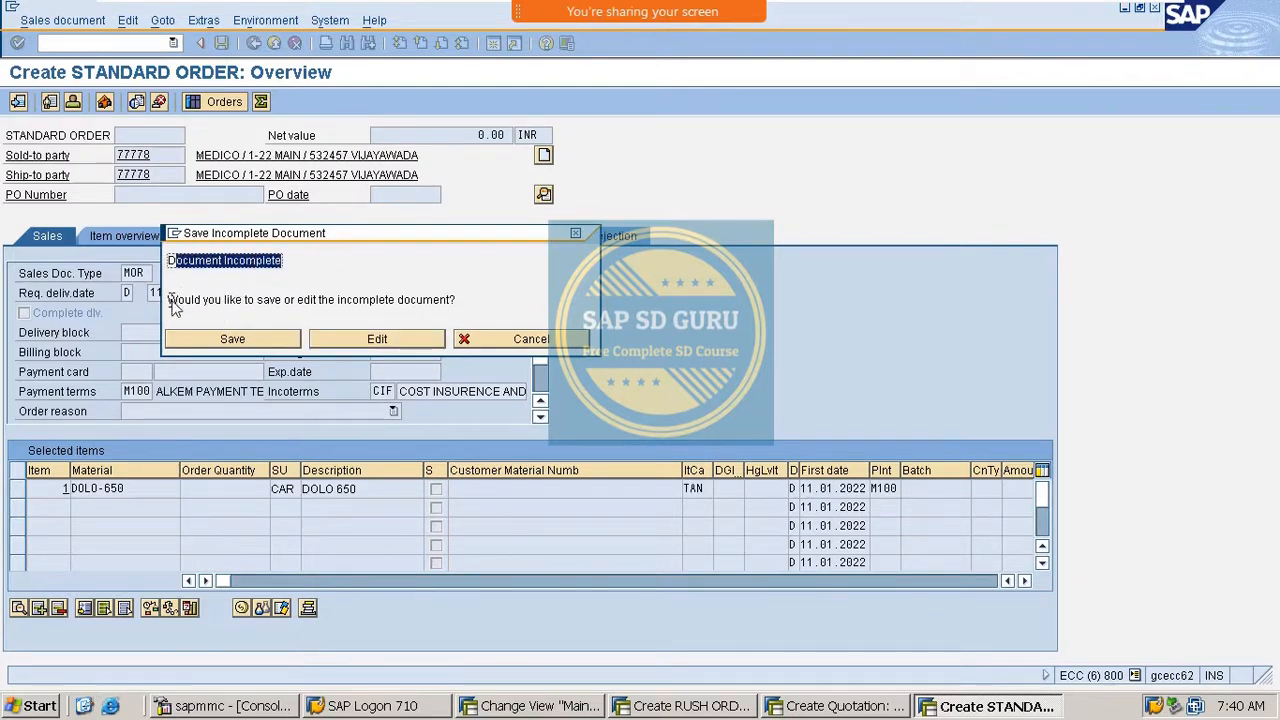
{"action": "left_click_drag", "start_coordinate": [168, 300], "coordinate": [531, 302]}
{"action": "left_click", "coordinate": [223, 339]}
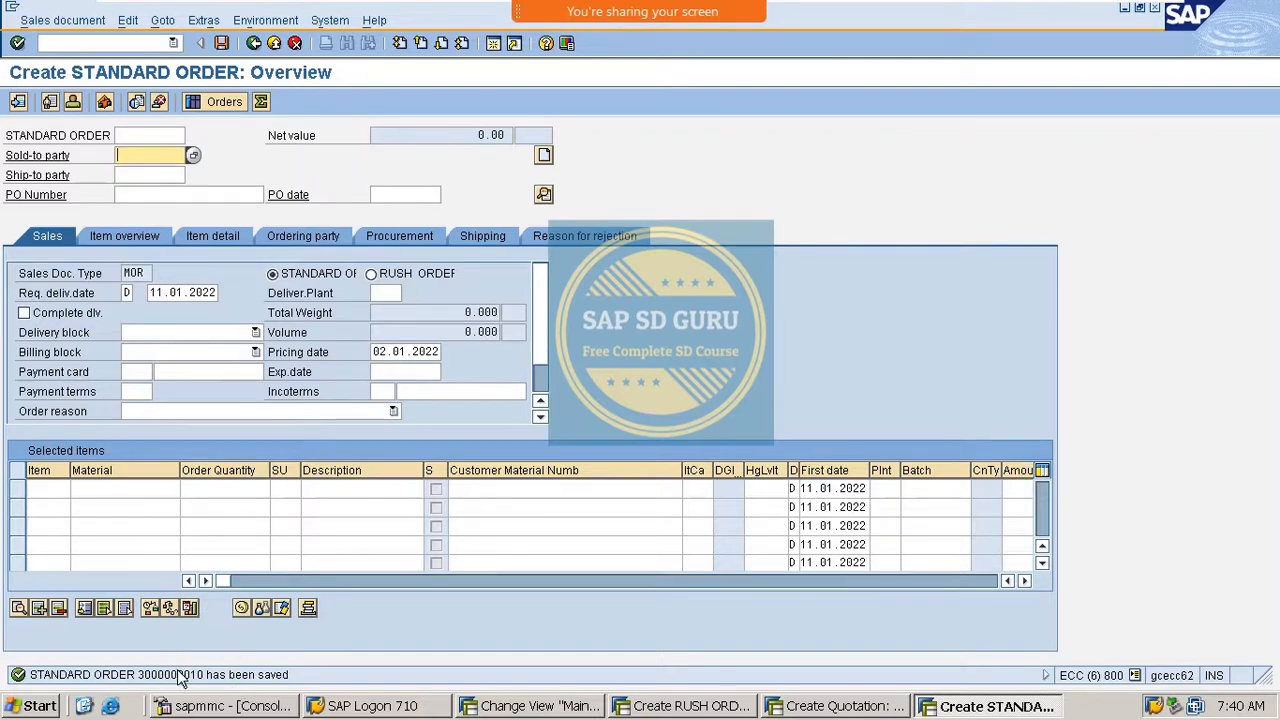
Return to the settings of order type MOR and review the transaction flow and scheduling agreement sections.
{"action": "left_click", "coordinate": [688, 706]}
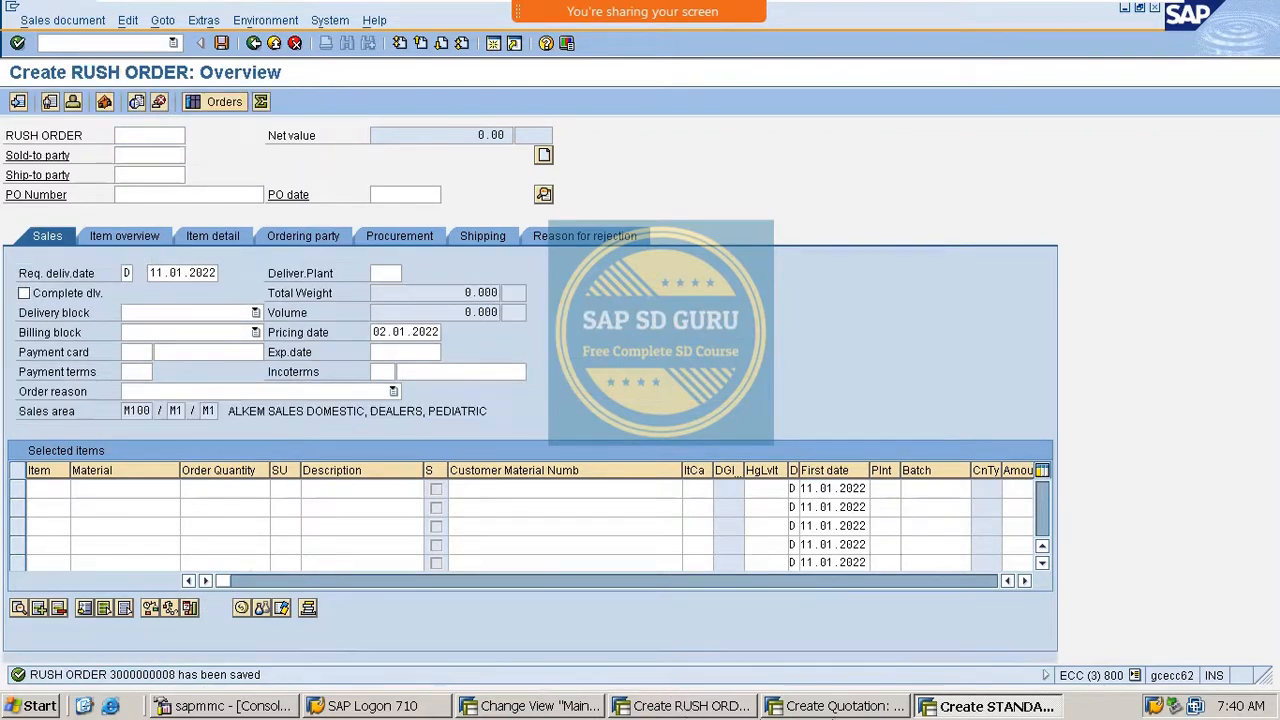
{"action": "left_click", "coordinate": [535, 705]}
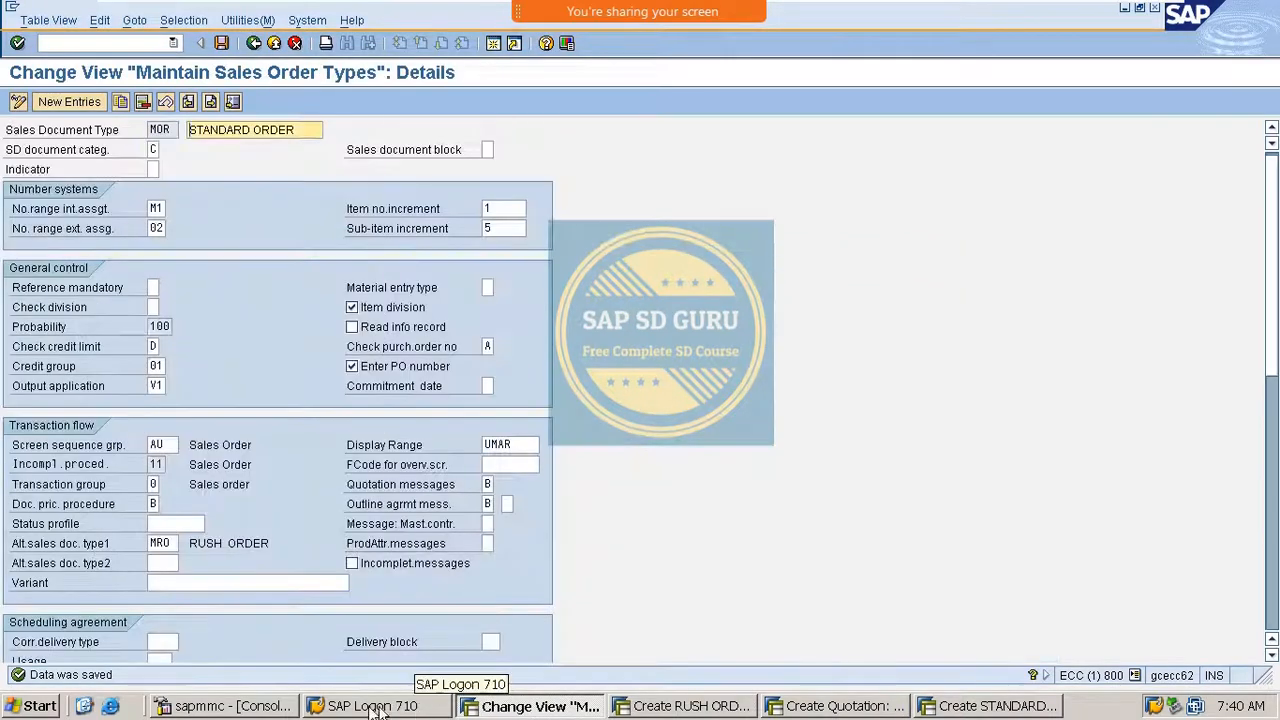
{"action": "left_click", "coordinate": [830, 710]}
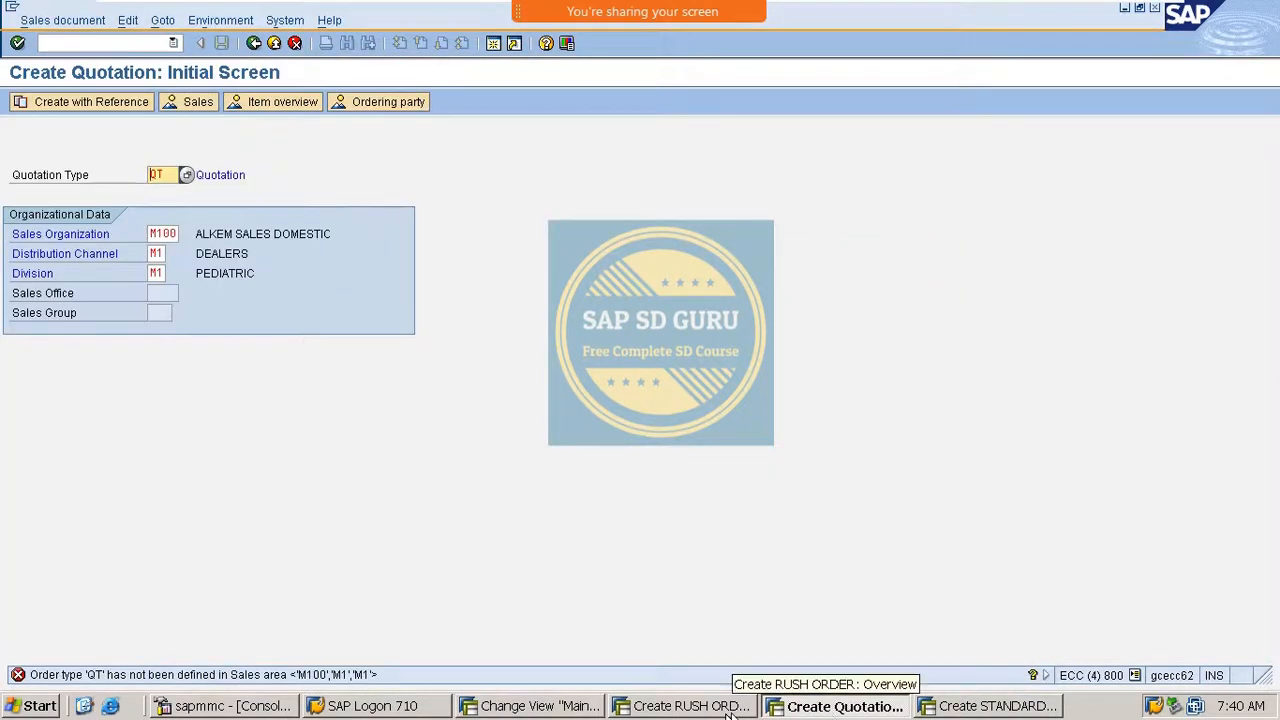
{"action": "left_click", "coordinate": [535, 705]}
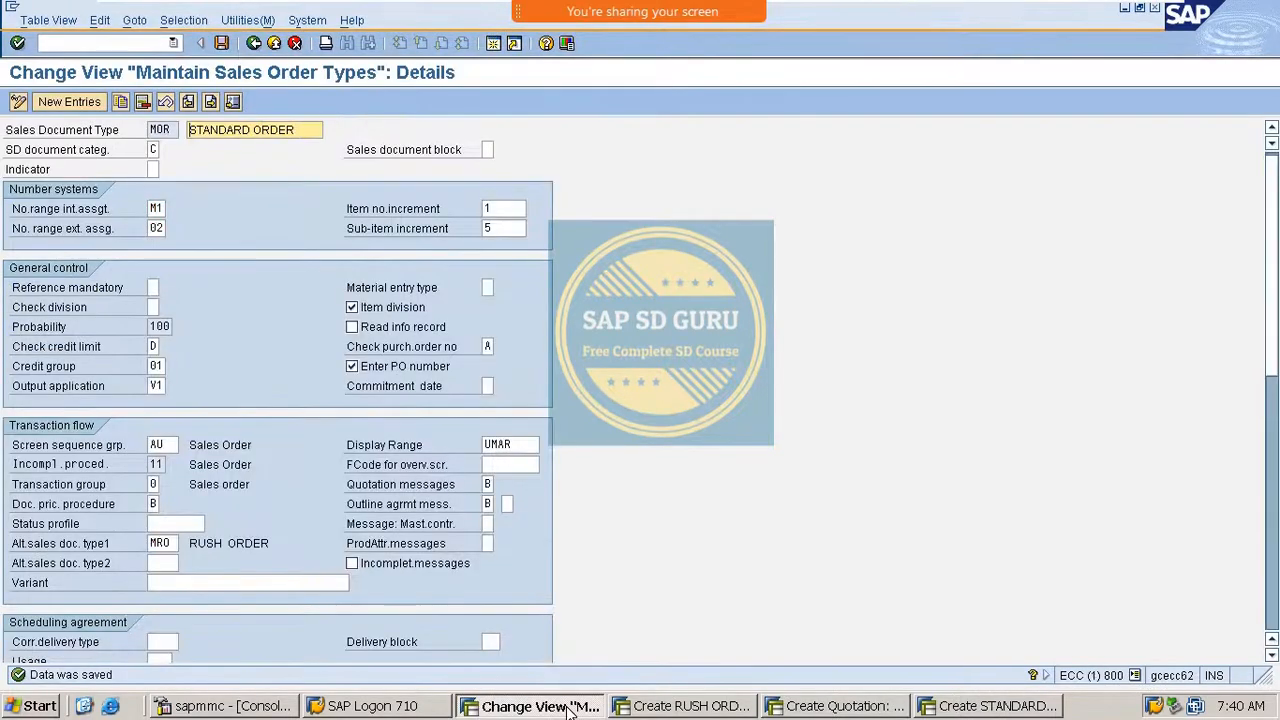
{"action": "scroll", "coordinate": [585, 455], "scroll_direction": "down", "scroll_amount": 3}
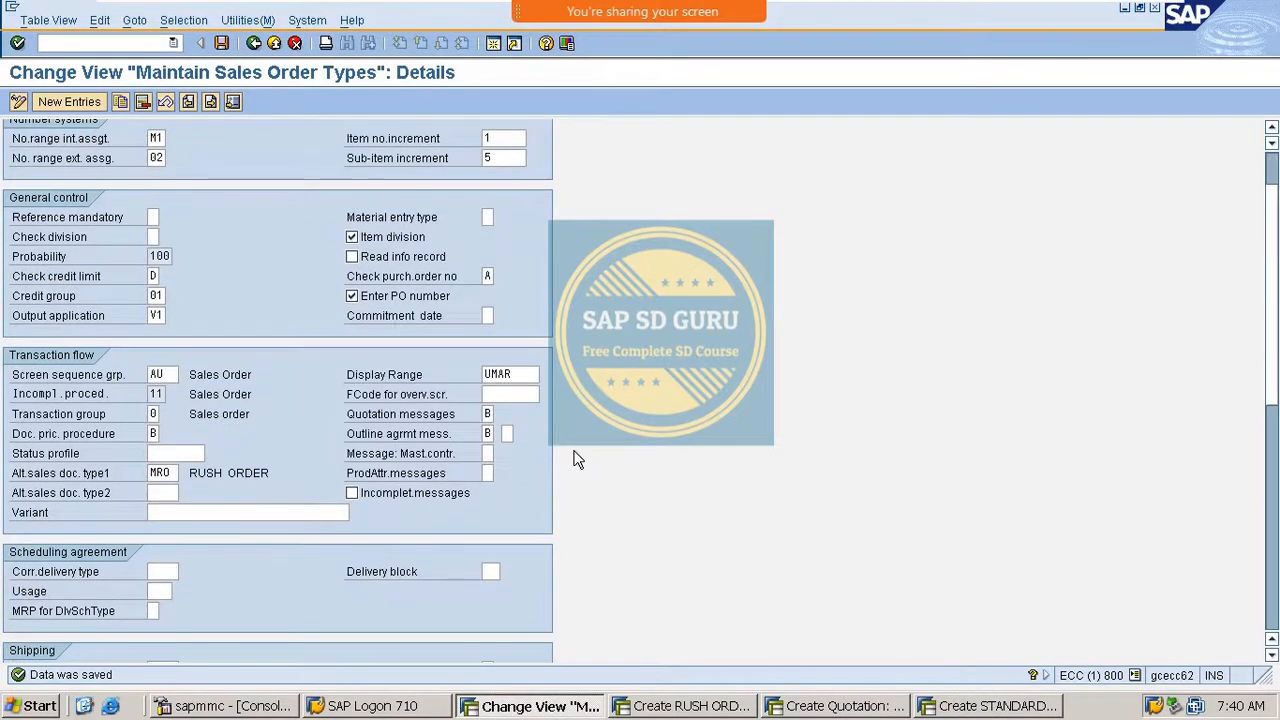